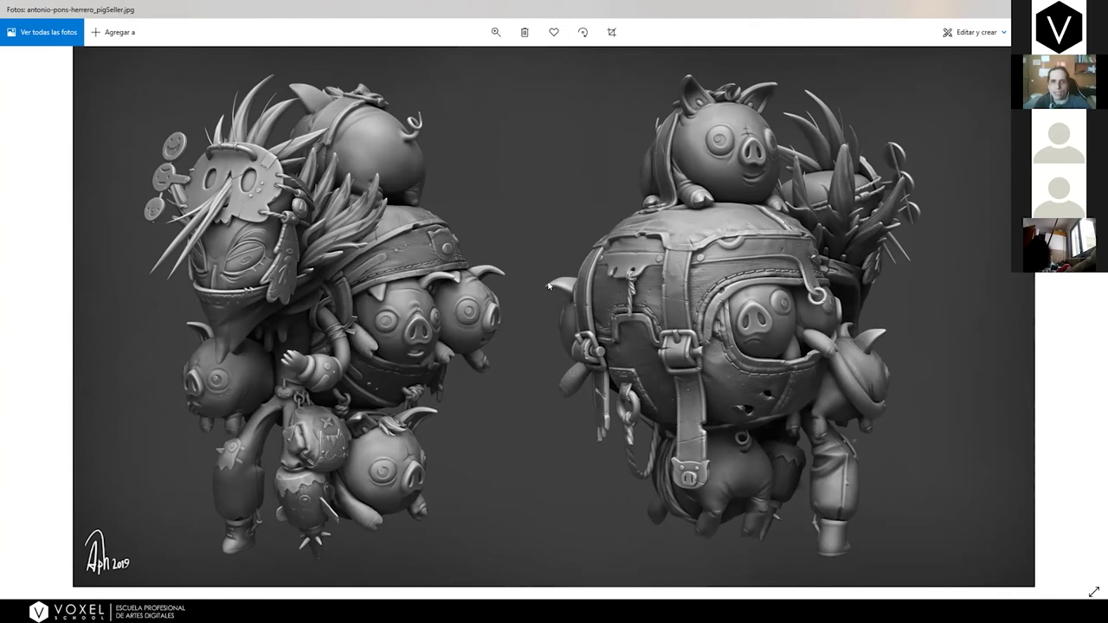
Browse forward through the portfolio images from the pig seller sculpt to the wizard table render
key(Right)
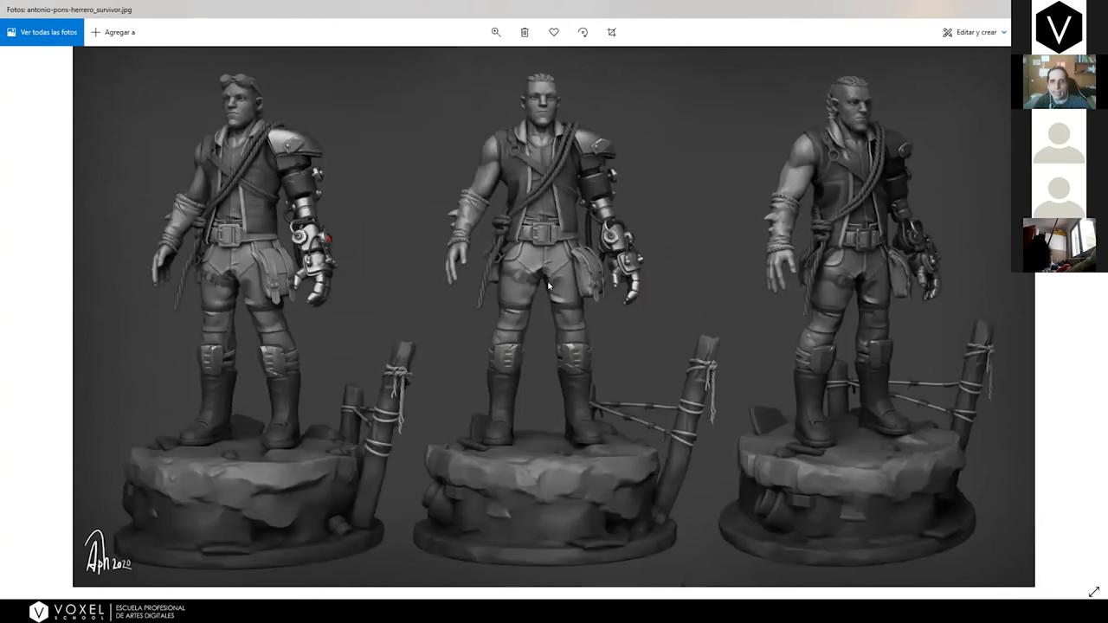
key(Right)
key(Right)
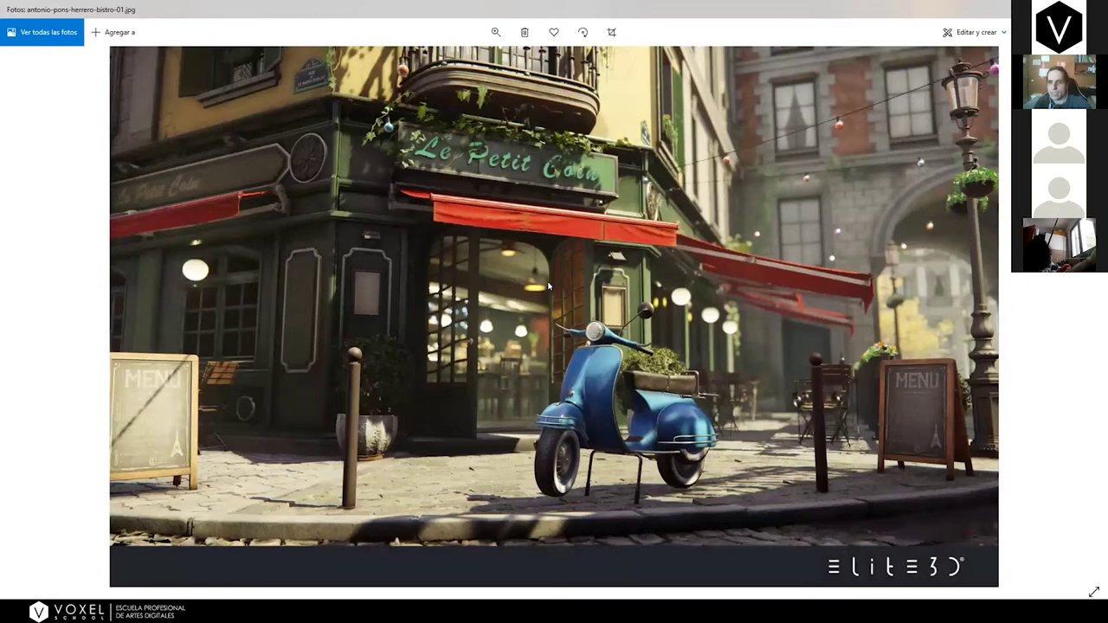
key(Right)
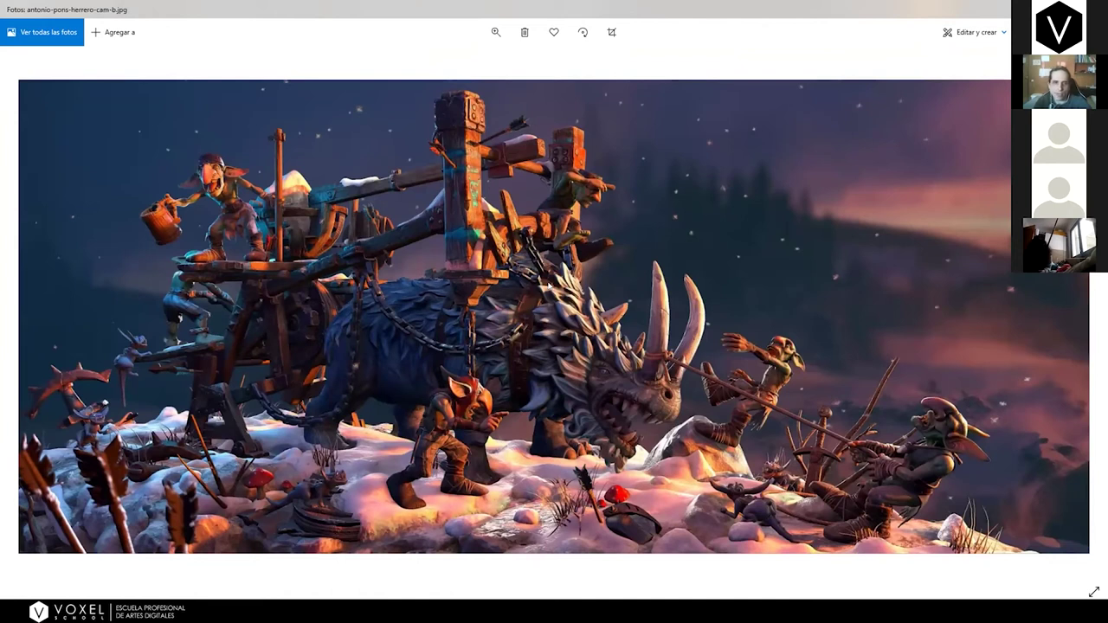
key(Right)
key(Right)
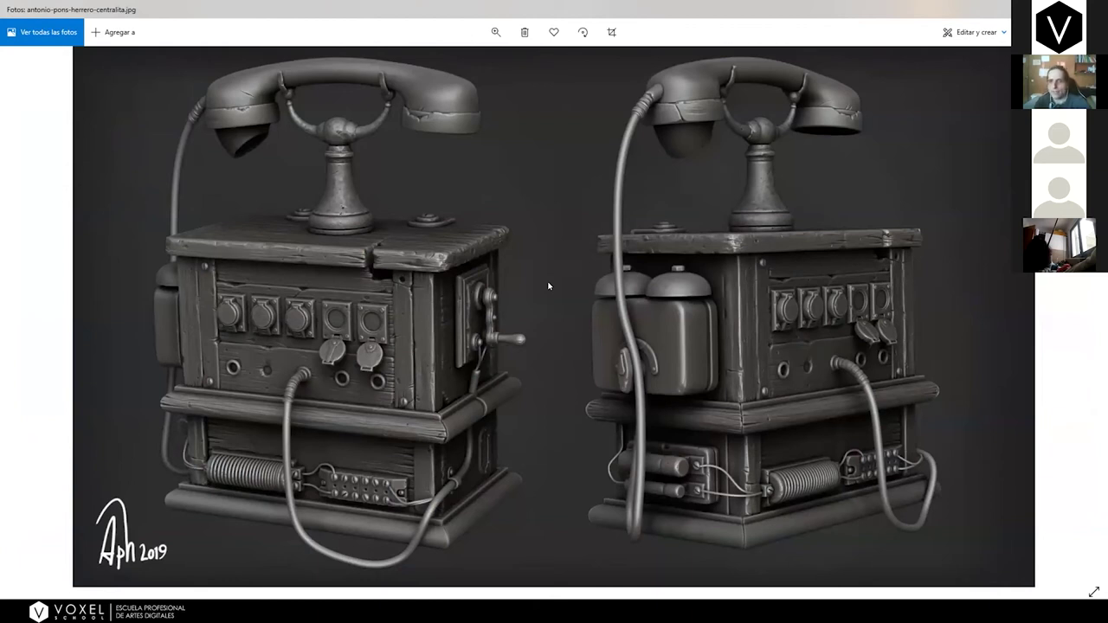
key(Right)
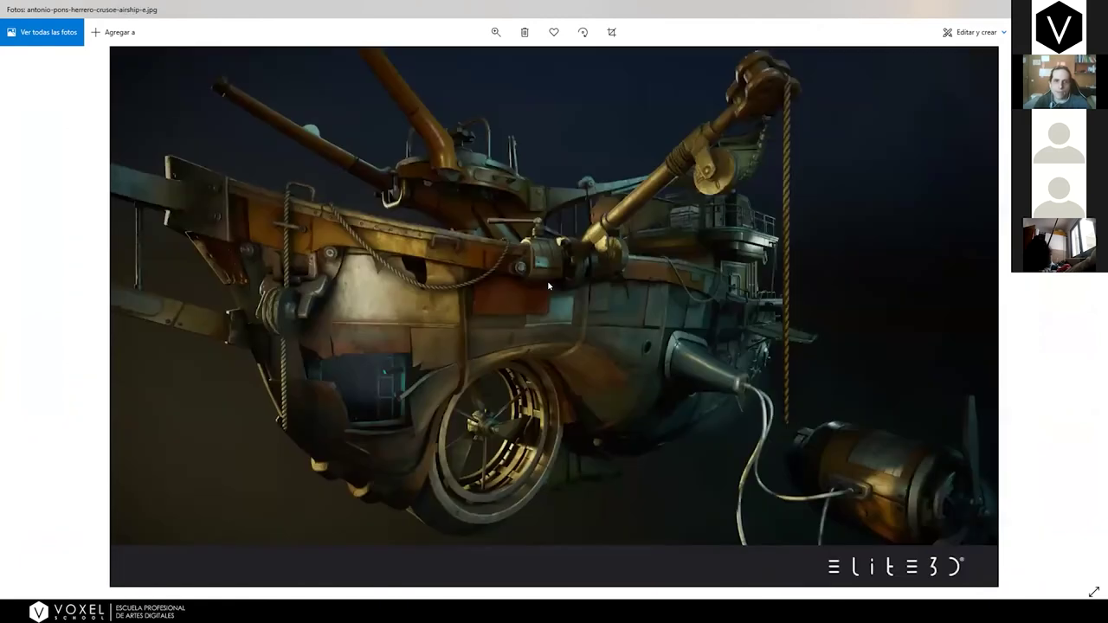
key(Right)
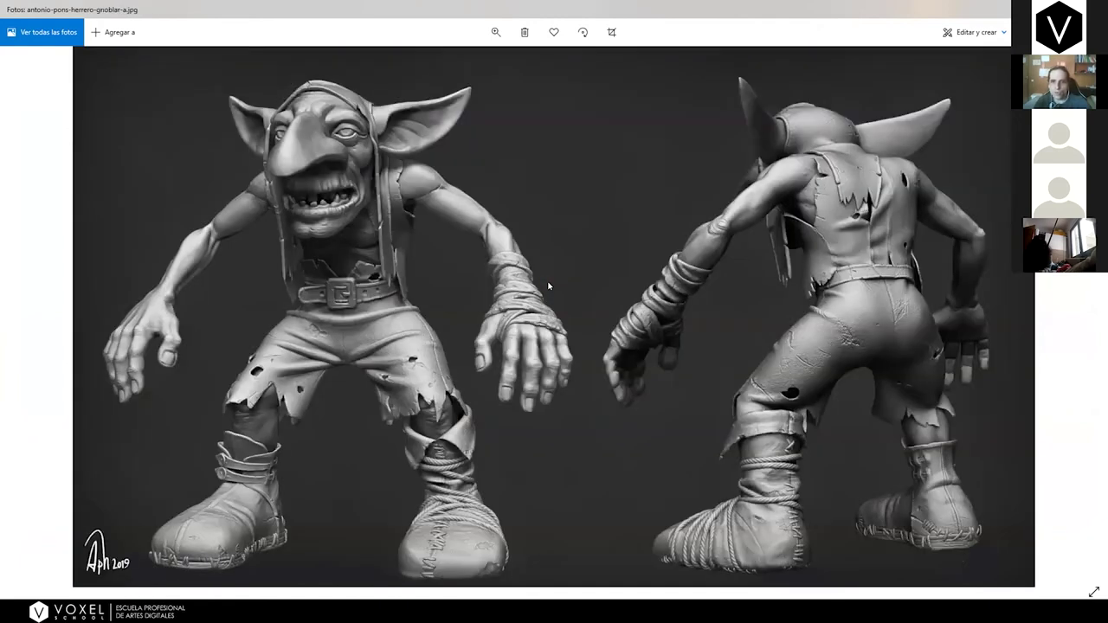
key(Right)
key(Right)
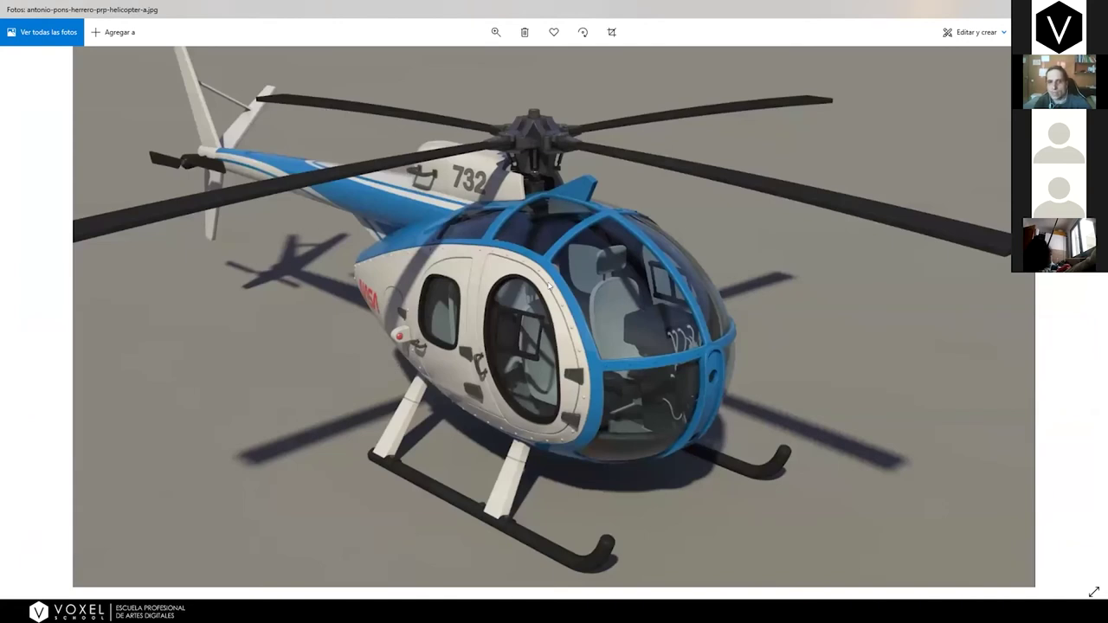
key(Right)
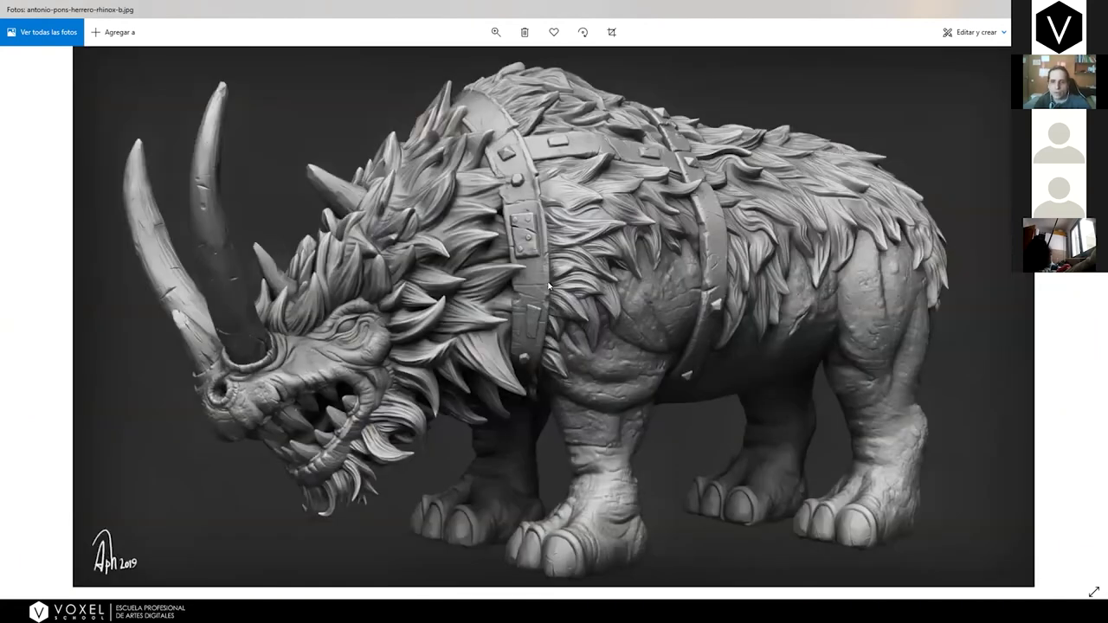
key(Right)
key(Right)
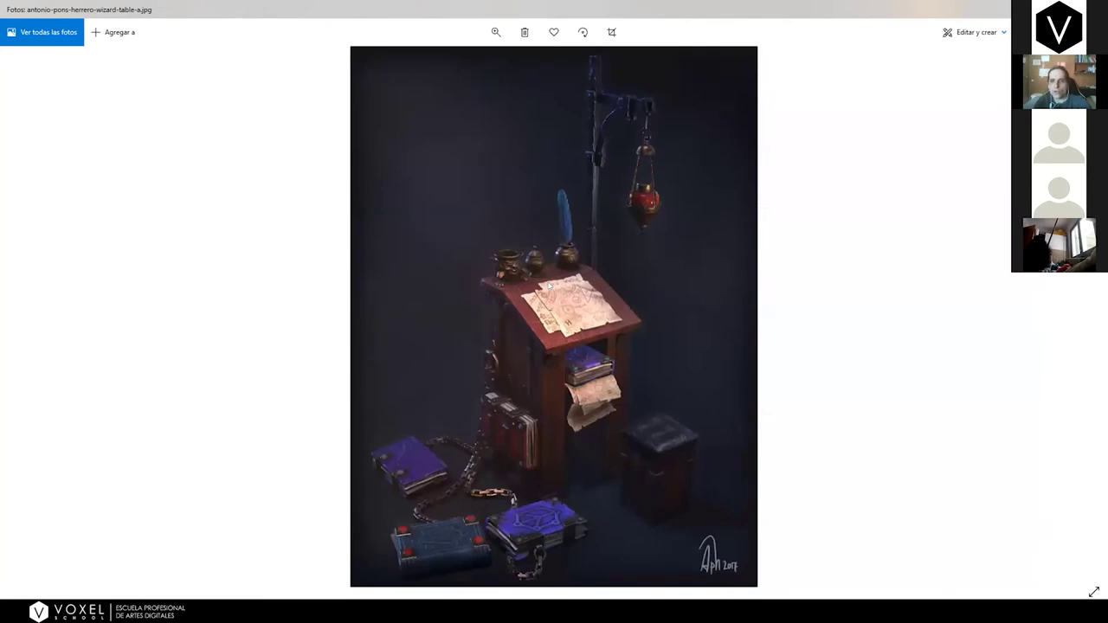
Browse back through the portfolio images to the grey pig seller sculpt render
key(Left)
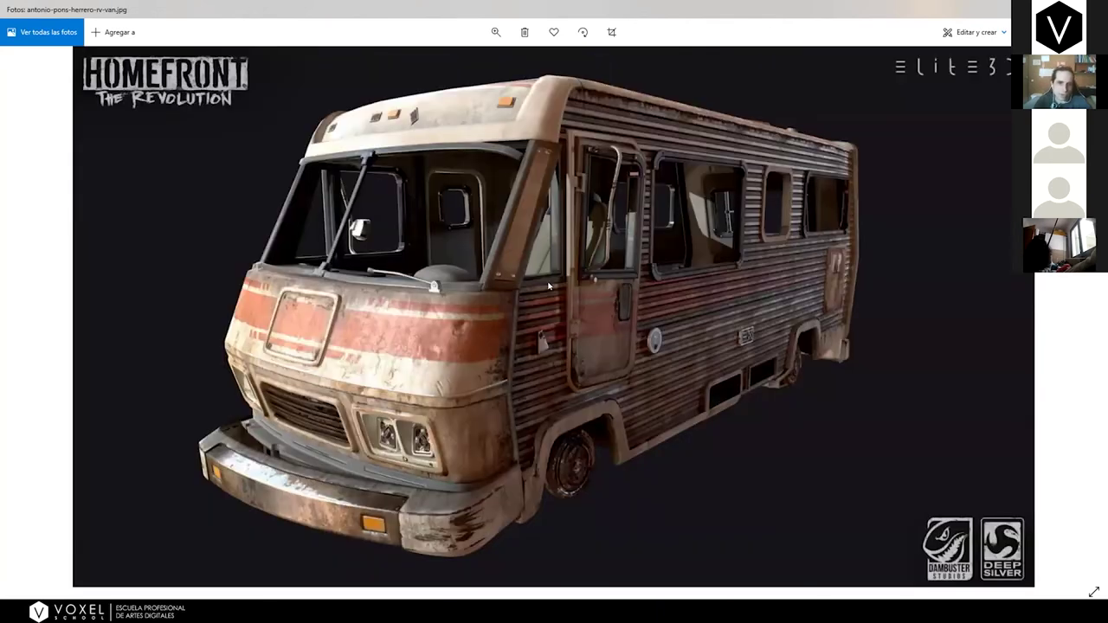
key(Left)
key(Left)
key(Left)
key(Left)
key(Left)
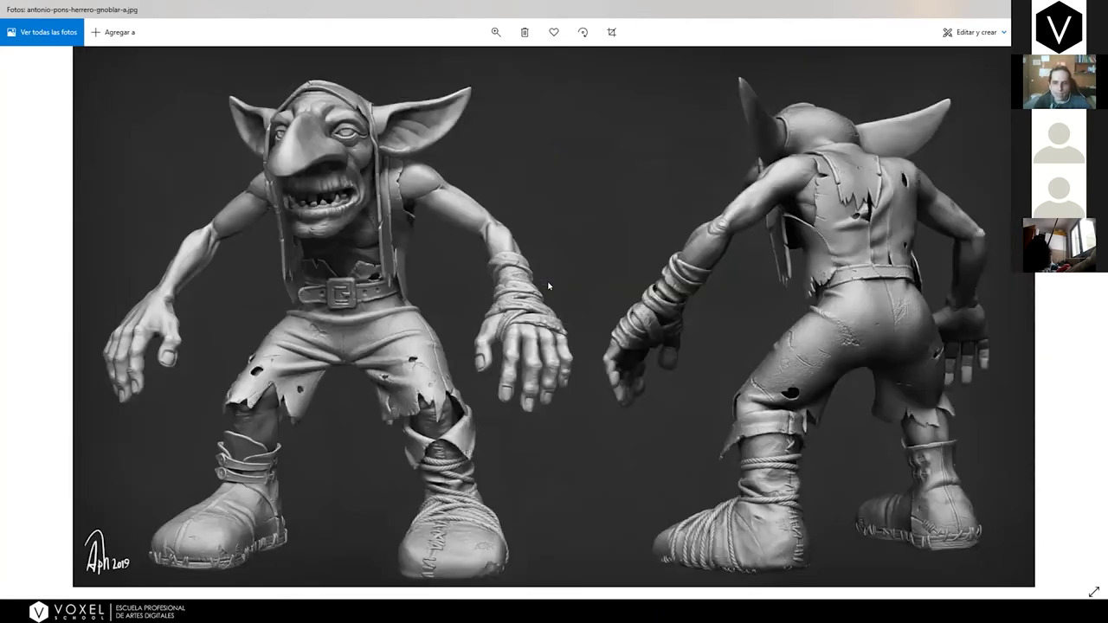
key(Left)
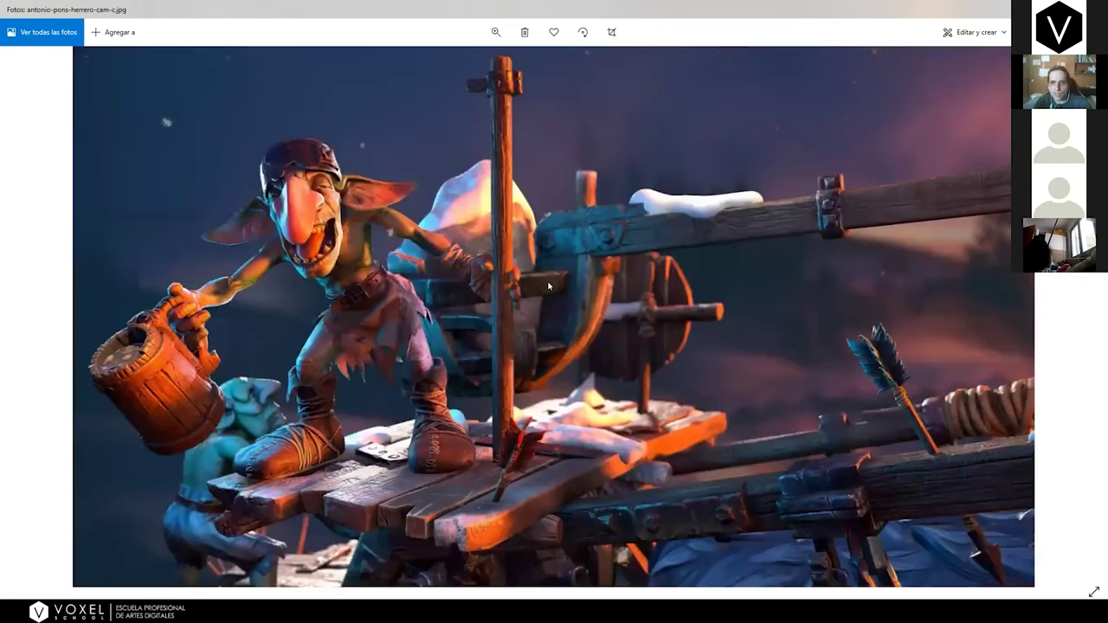
key(Left)
key(Left)
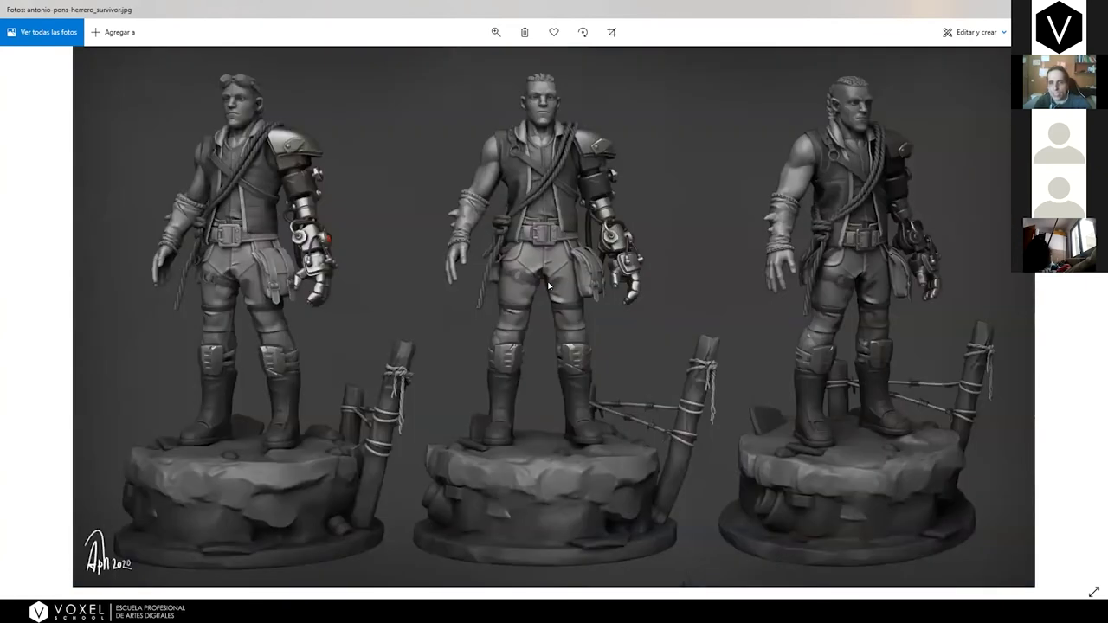
key(Left)
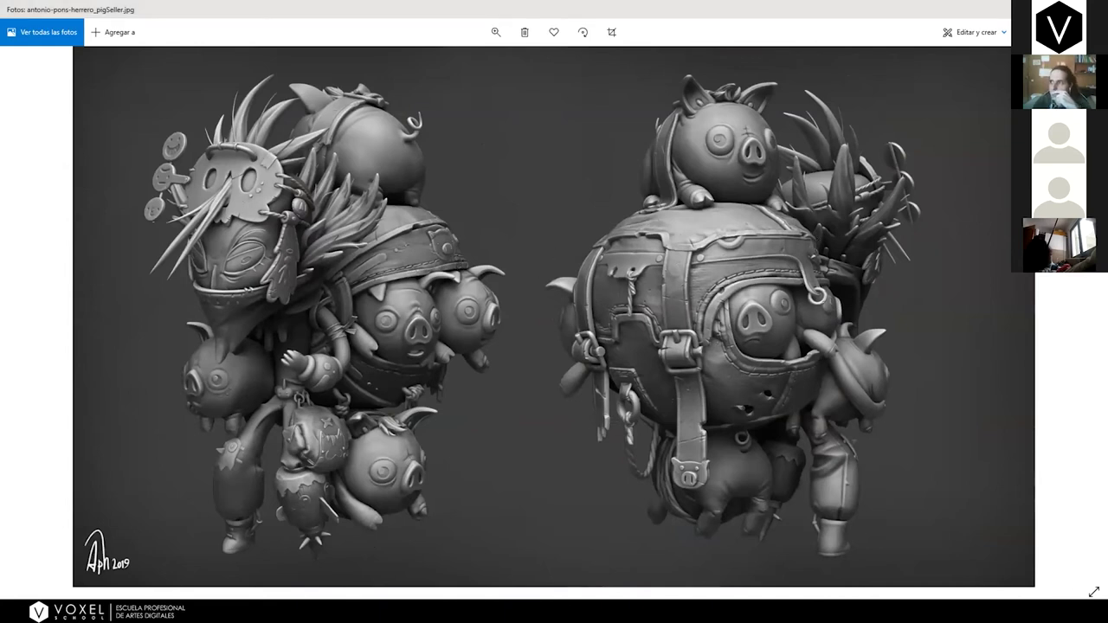
Open pigSellerConcept.jpg, compare it with the grey sculpt render, and view the concept enlarged
double_click(740, 107)
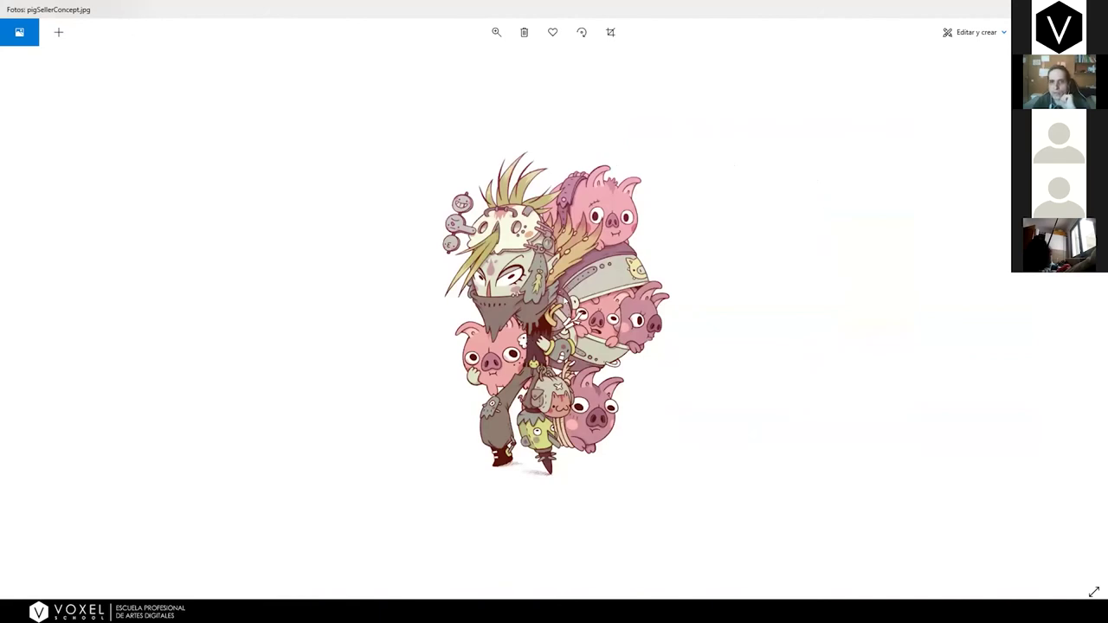
scroll(564, 300, up, 3)
scroll(493, 198, down, 3)
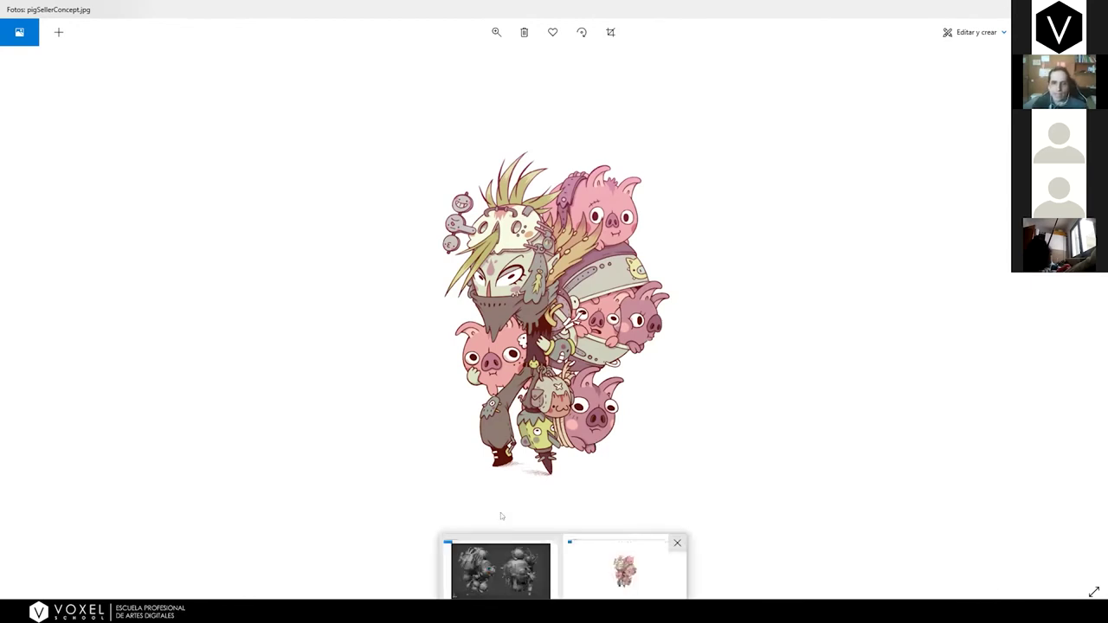
click(498, 567)
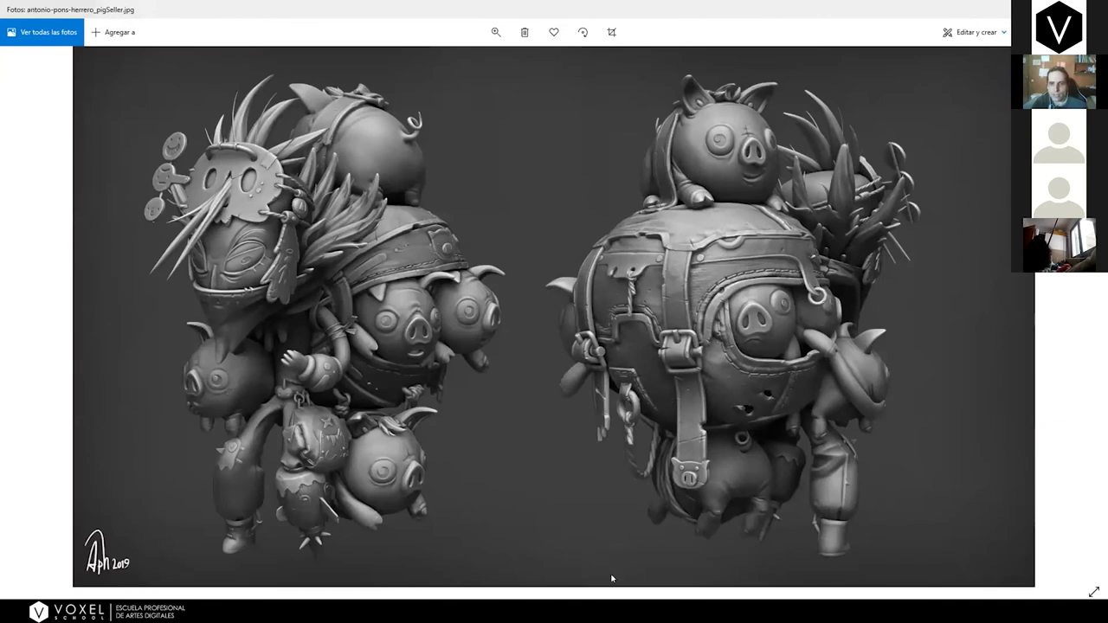
click(611, 575)
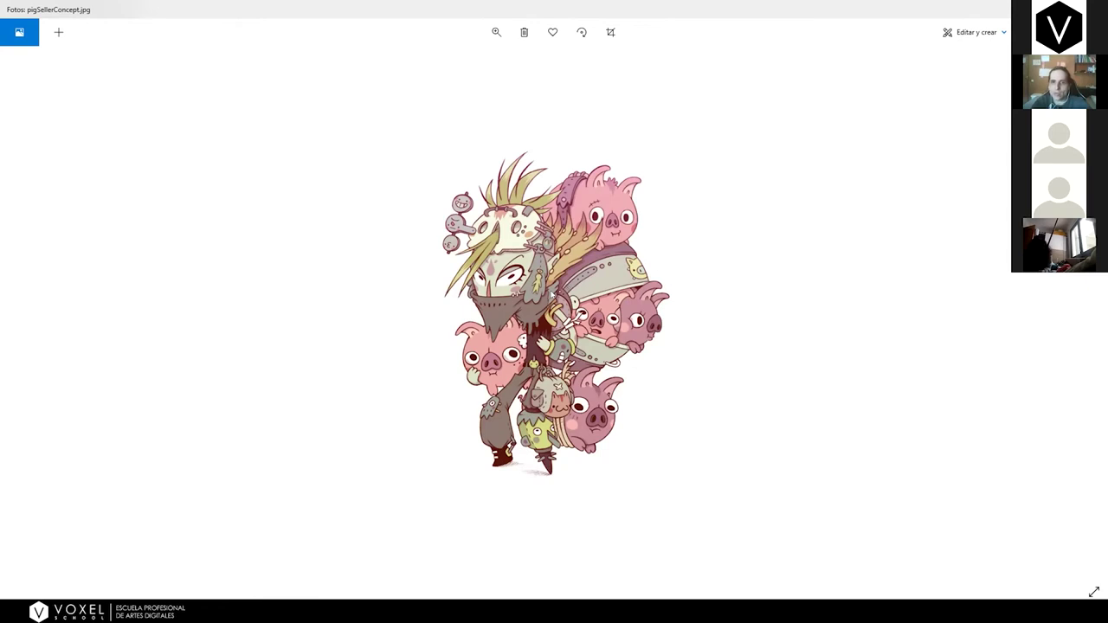
scroll(555, 293, up, 2)
scroll(502, 301, up, 1)
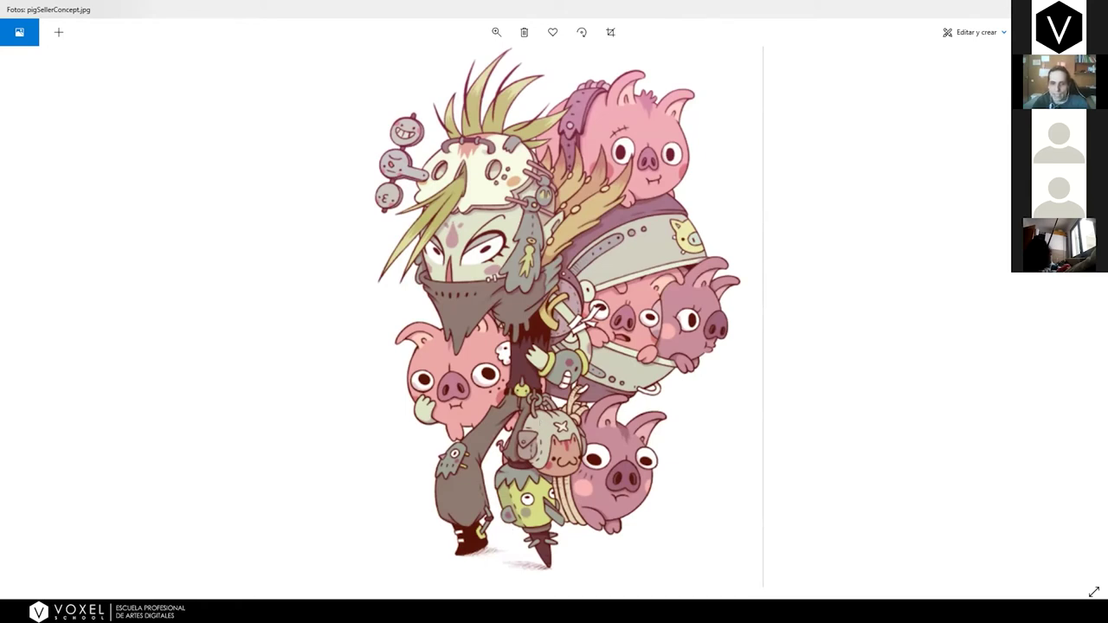
Return to the pig seller sculpt render and examine the masked head and the pigs in the pack up close
mouse_move(563, 611)
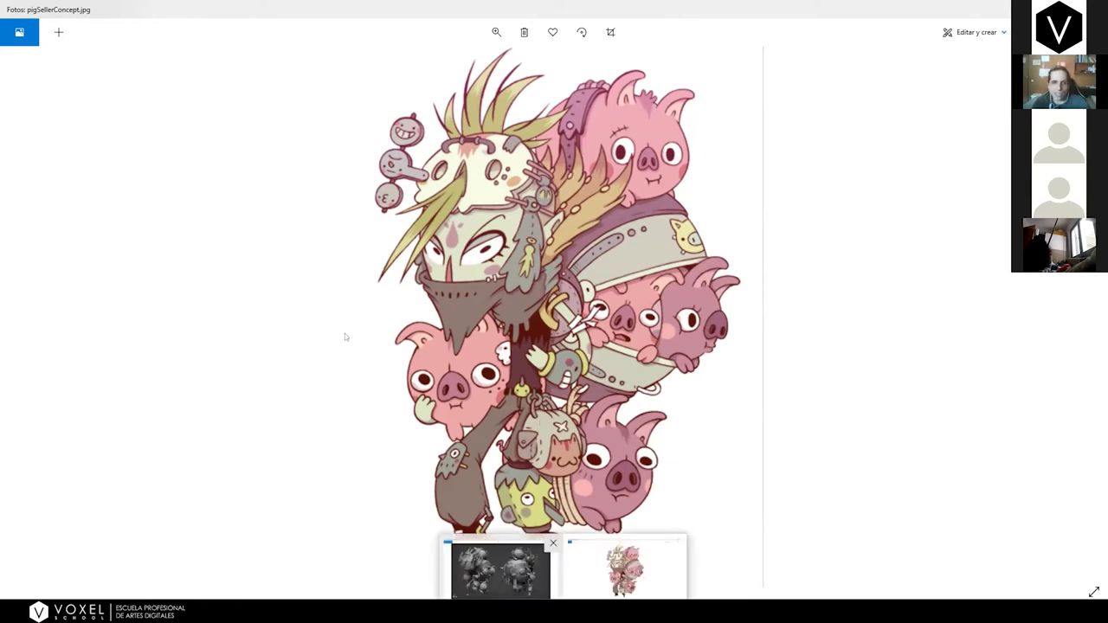
scroll(300, 231, up, 2)
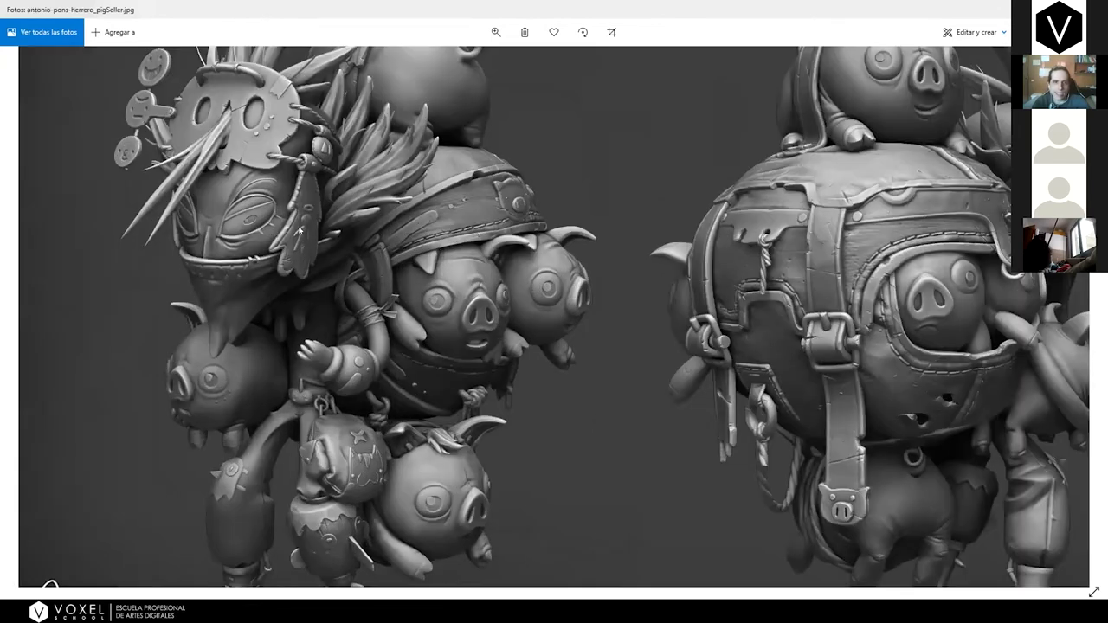
scroll(310, 248, up, 2)
drag(478, 231, 477, 245)
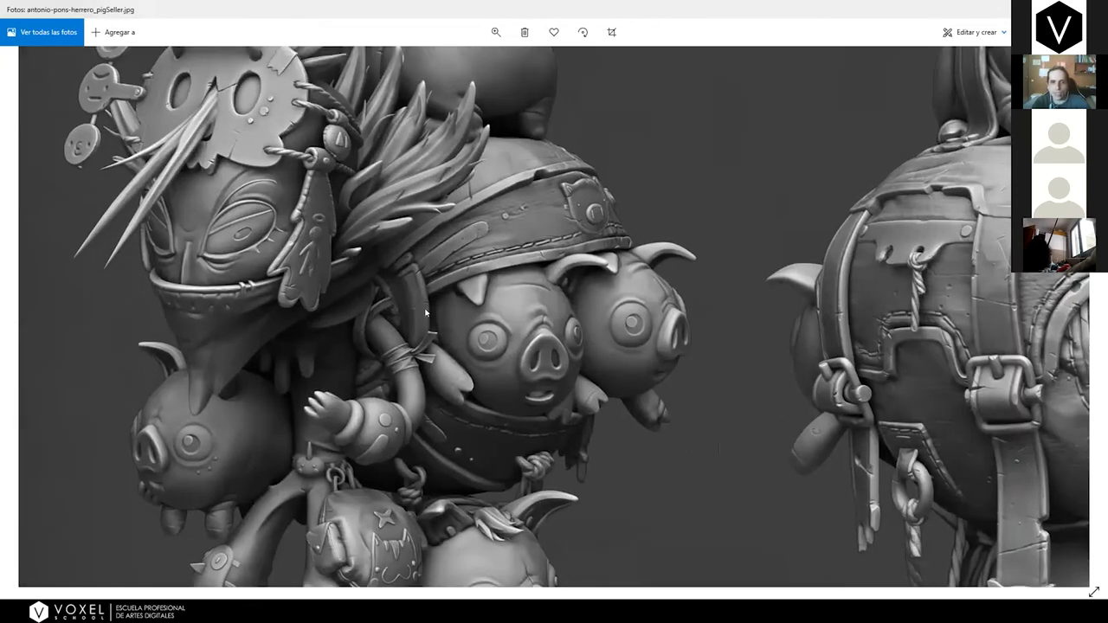
scroll(420, 317, down, 2)
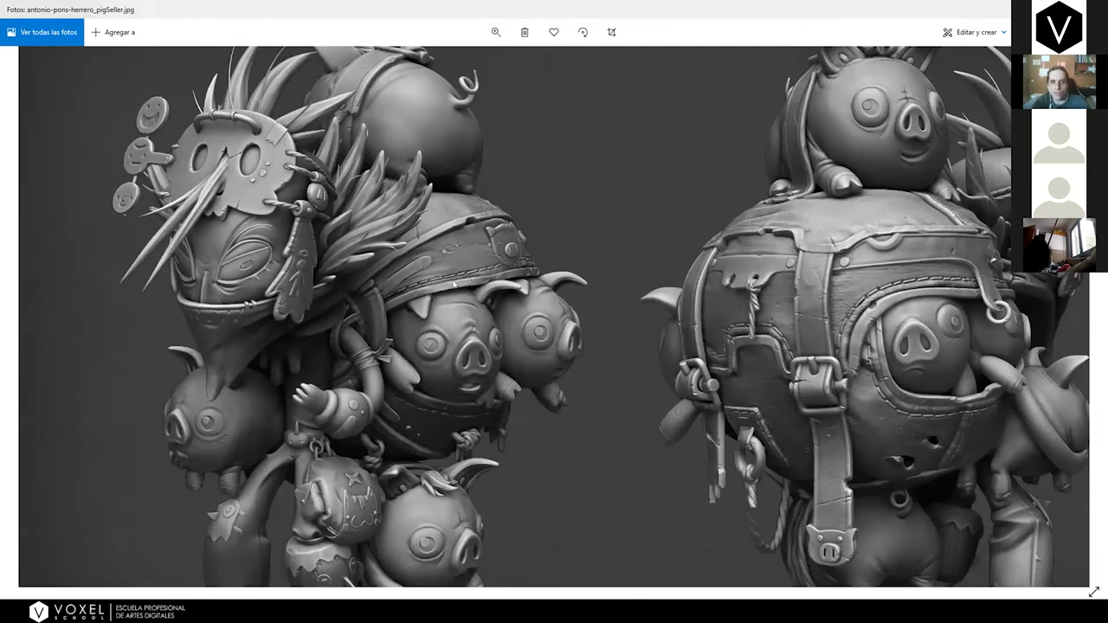
scroll(453, 284, down, 3)
Compare the concept with the sculpt render again, examining the feathers, the pack's straps and buckles, and the hanging pigs and legs
key(alt+Tab)
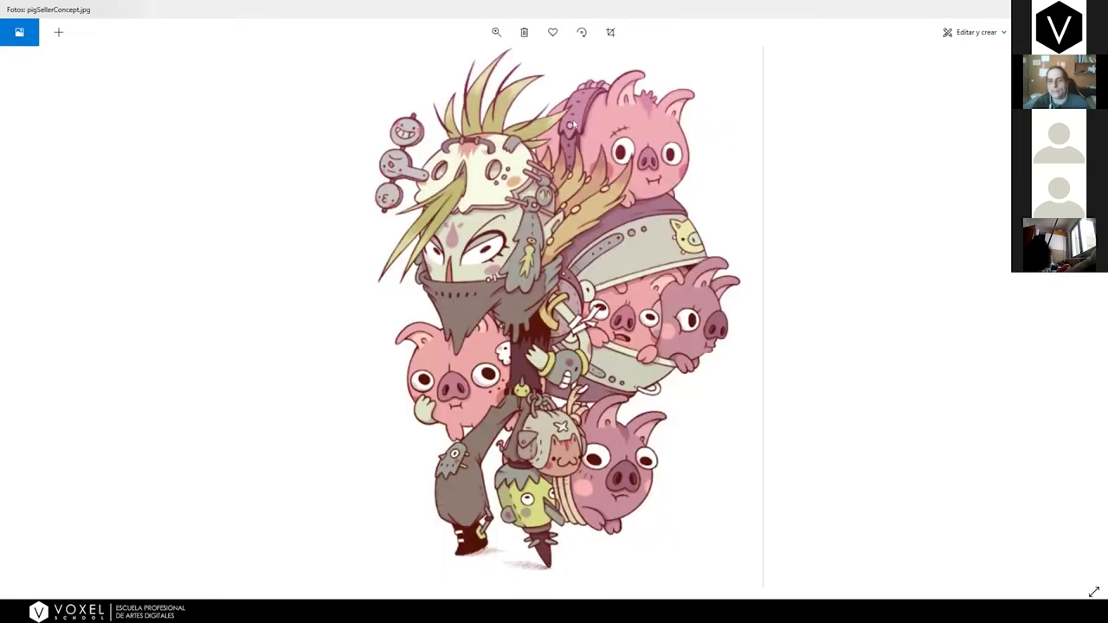
key(alt+Tab)
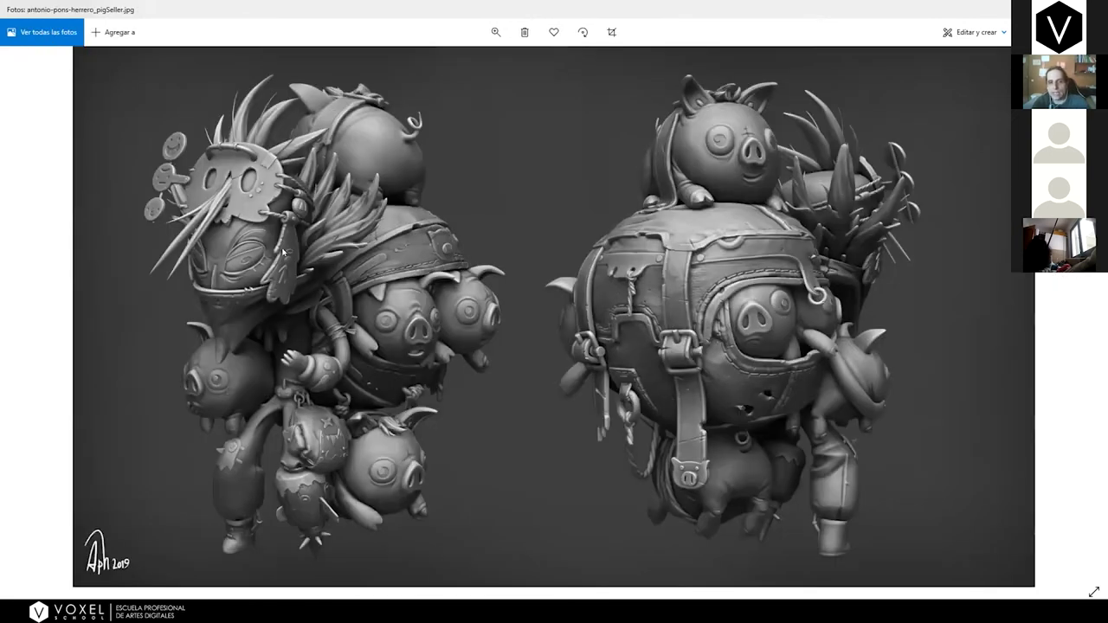
scroll(300, 256, up, 2)
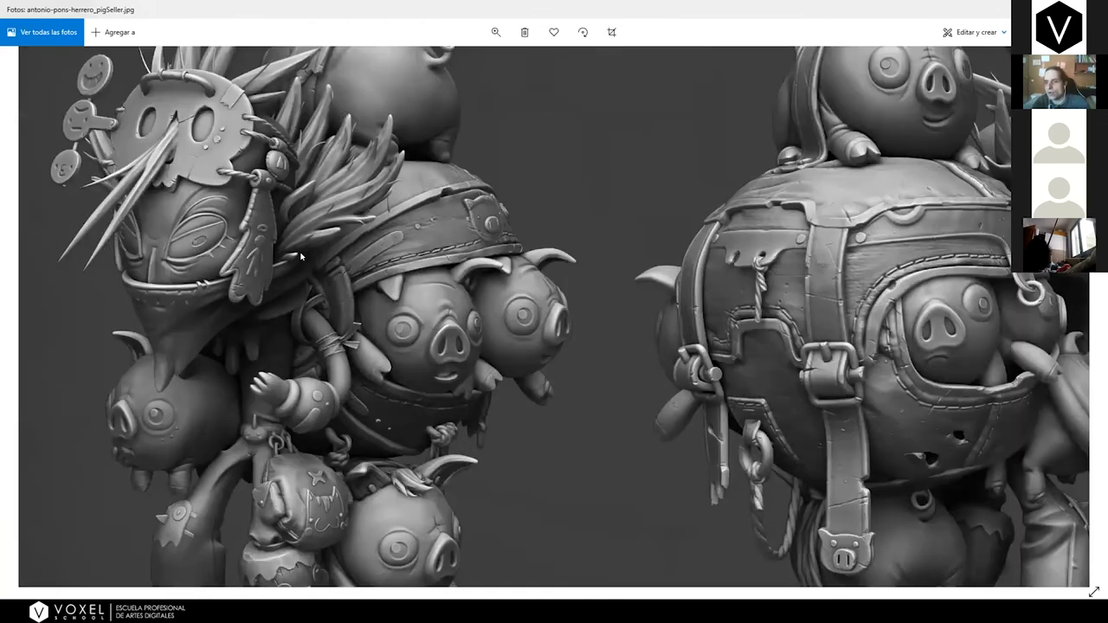
scroll(300, 256, up, 1)
scroll(301, 256, down, 1)
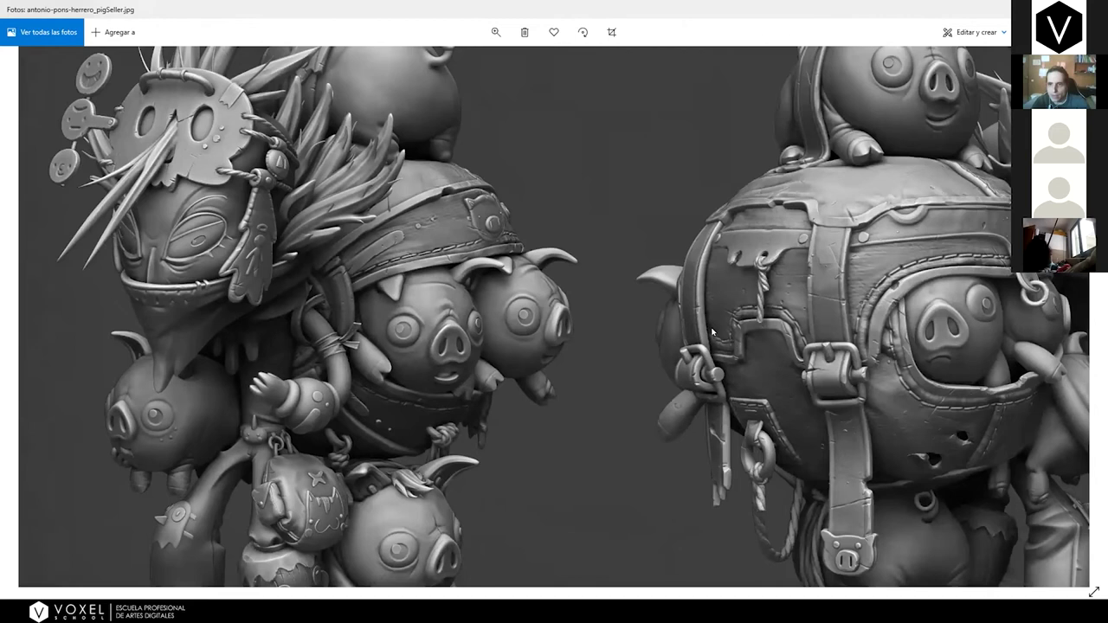
drag(781, 281, 686, 264)
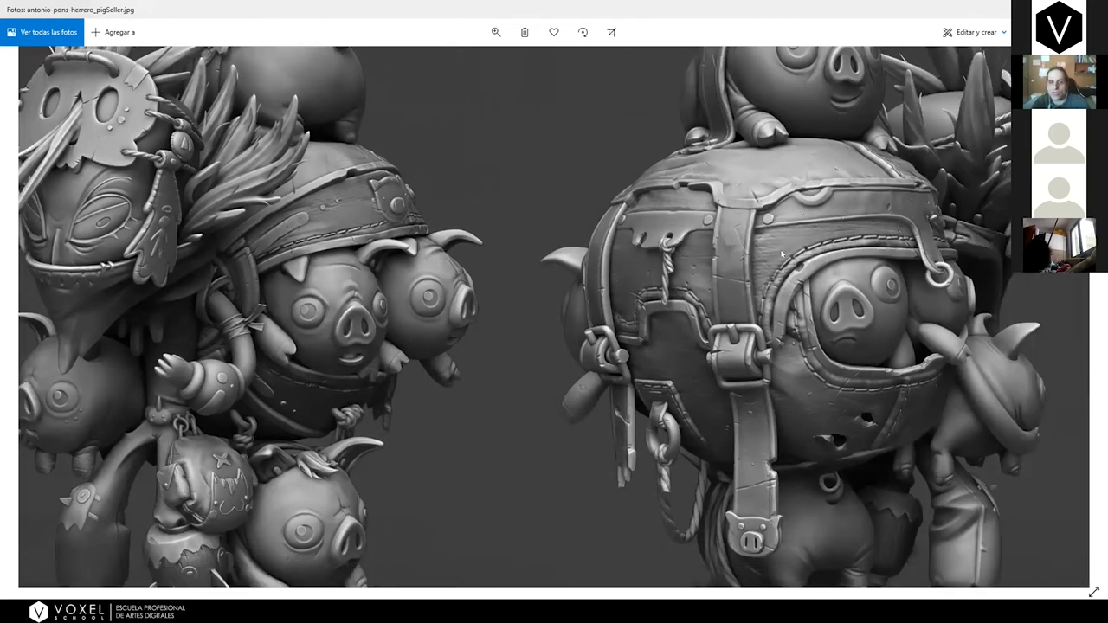
drag(301, 420, 355, 304)
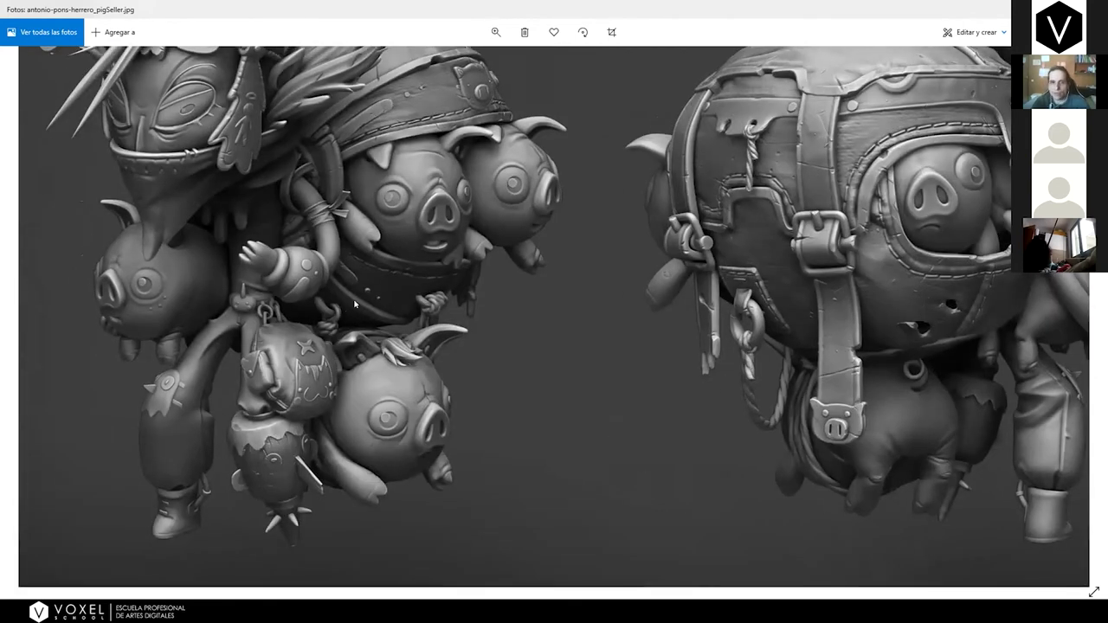
key(Right)
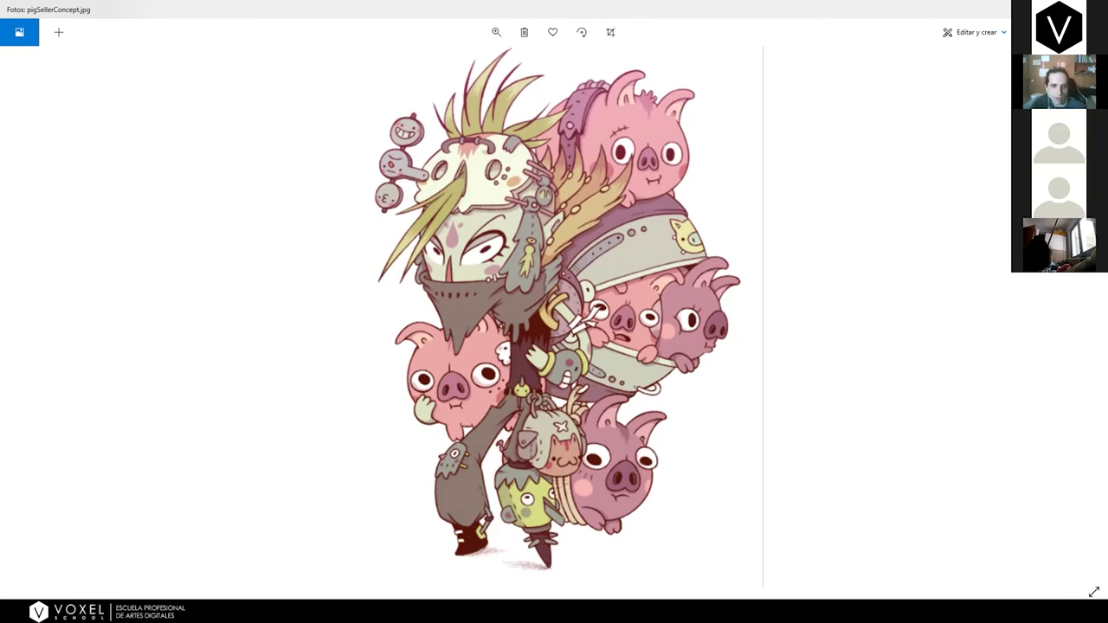
Switch to ZBrush and examine the pig seller sculpt from the legs and hanging pigs up to the masked head
mouse_move(331, 611)
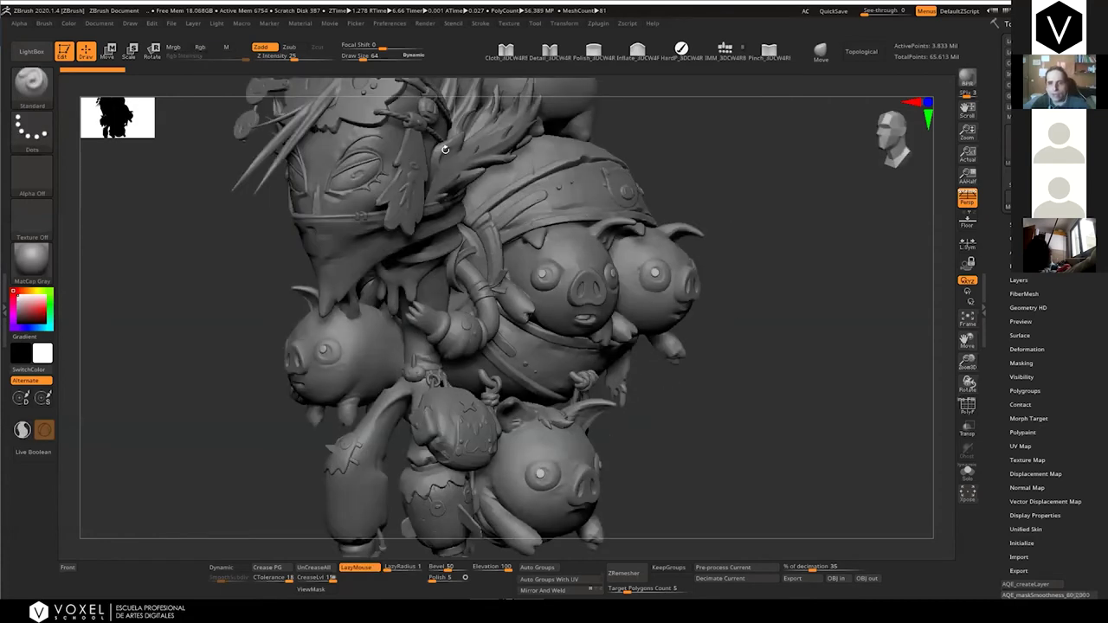
alt+drag(724, 376, 726, 359)
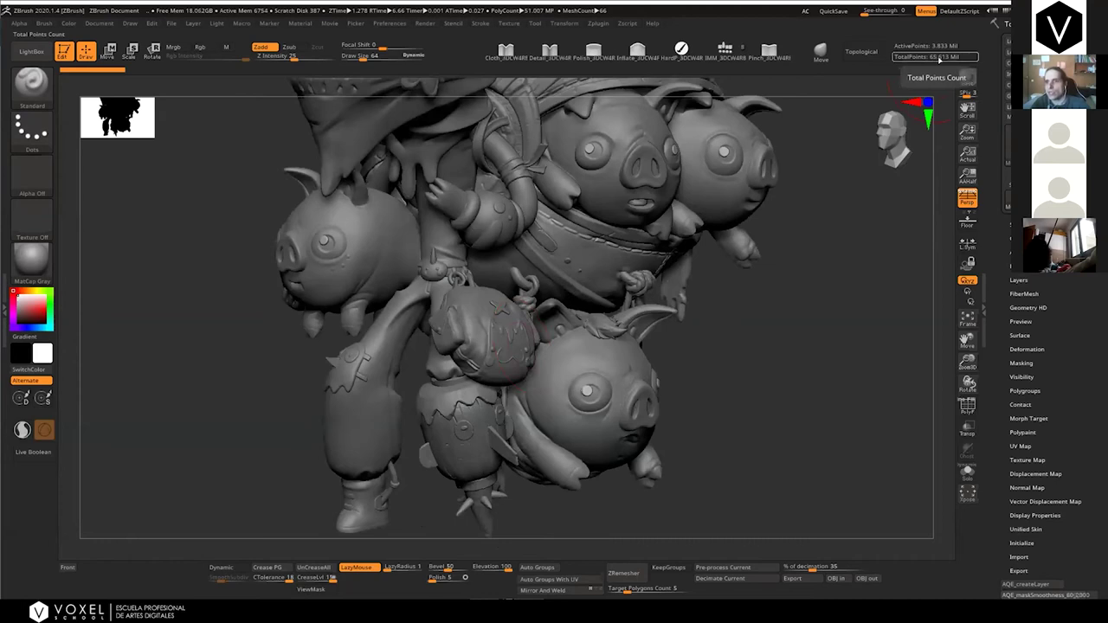
mouse_move(746, 333)
alt+mouse_down()
mouse_move(736, 389)
mouse_move(747, 398)
mouse_move(750, 451)
alt+mouse_up()
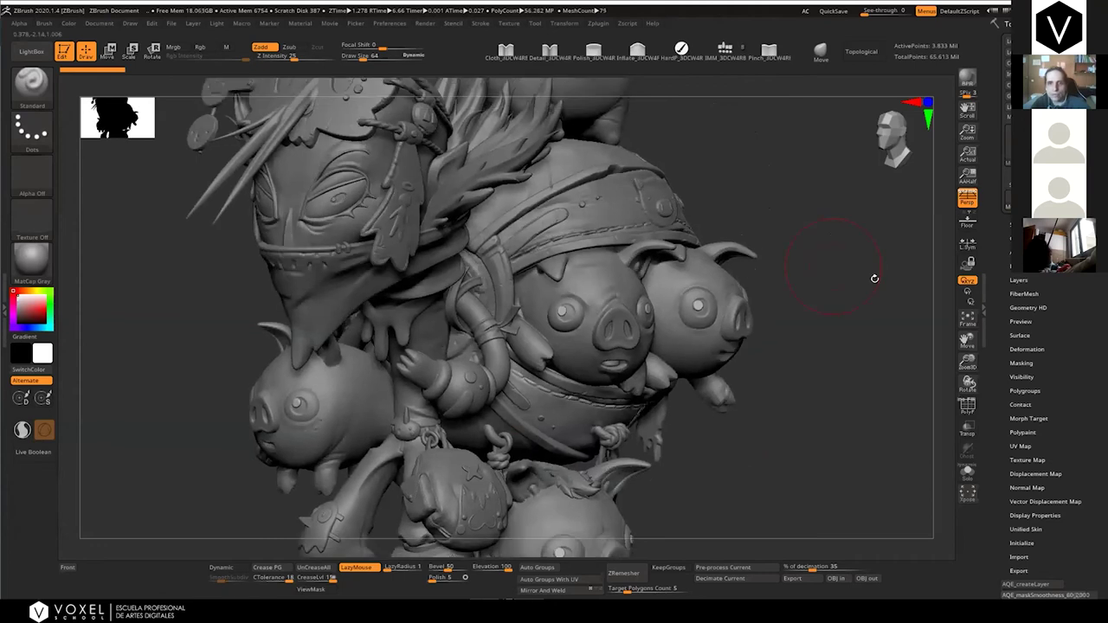
alt+drag(747, 270, 781, 335)
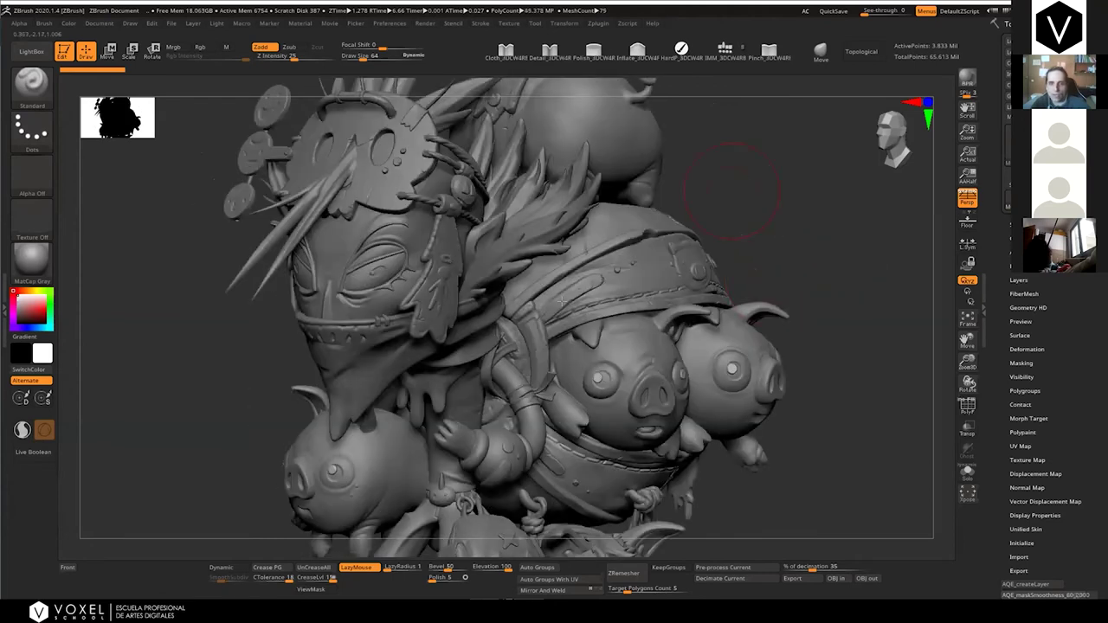
drag(732, 191, 530, 322)
drag(757, 166, 812, 269)
alt+drag(835, 386, 811, 185)
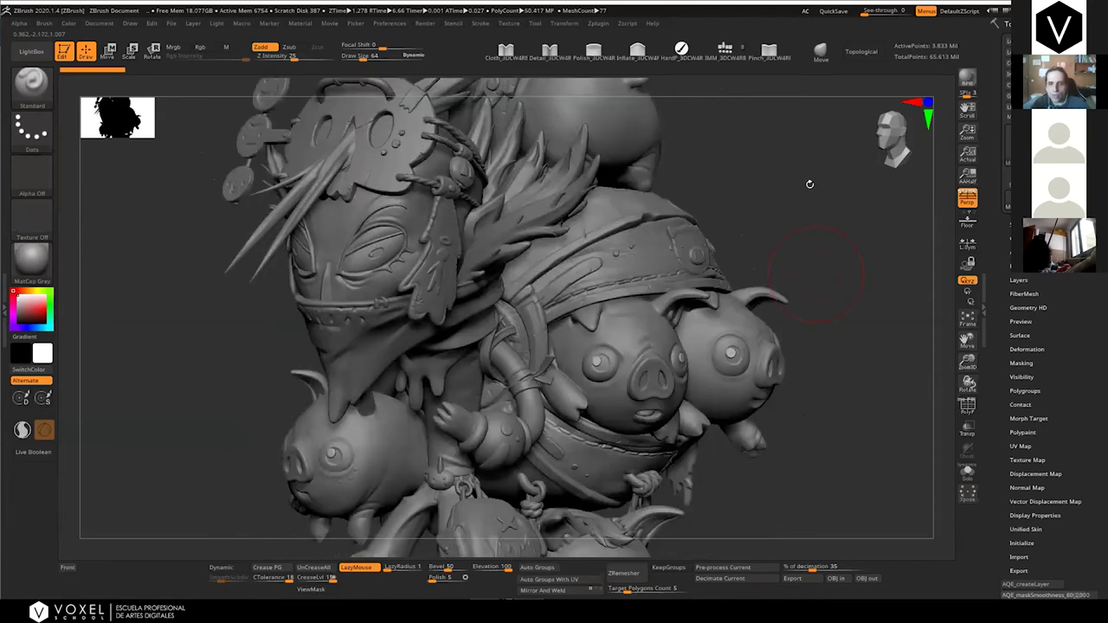
Examine the sculpt's legs, hanging pouch and pigs up close from the front, including the pigs in the pack
alt+drag(776, 444, 781, 408)
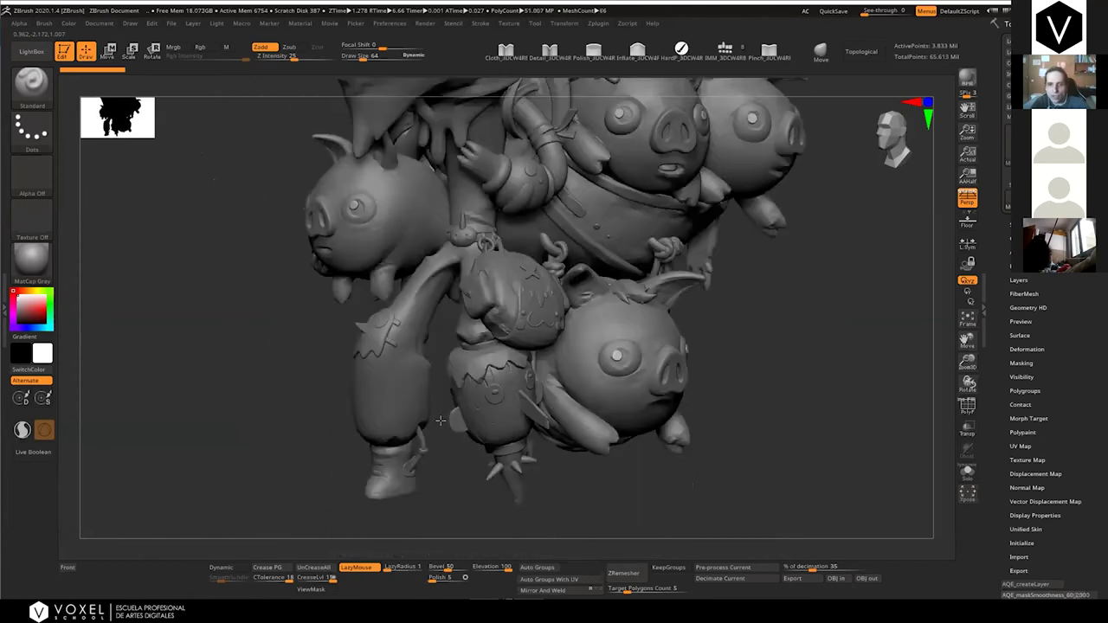
ctrl+right_drag(719, 416, 726, 457)
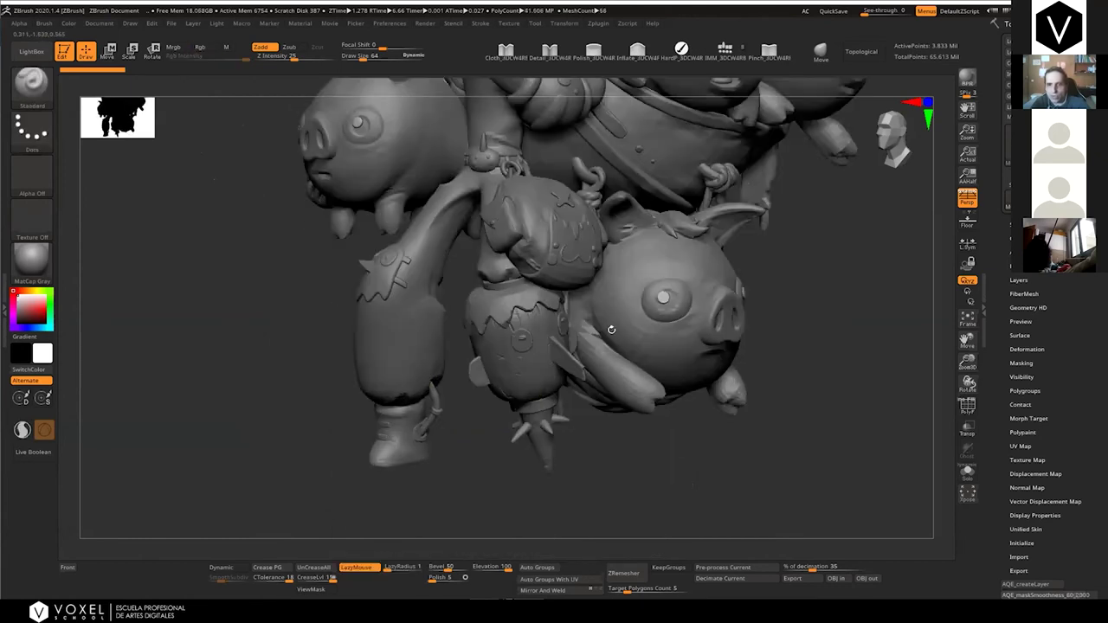
alt+drag(466, 397, 469, 388)
mouse_move(490, 451)
mouse_down()
mouse_move(607, 433)
mouse_move(766, 341)
mouse_up()
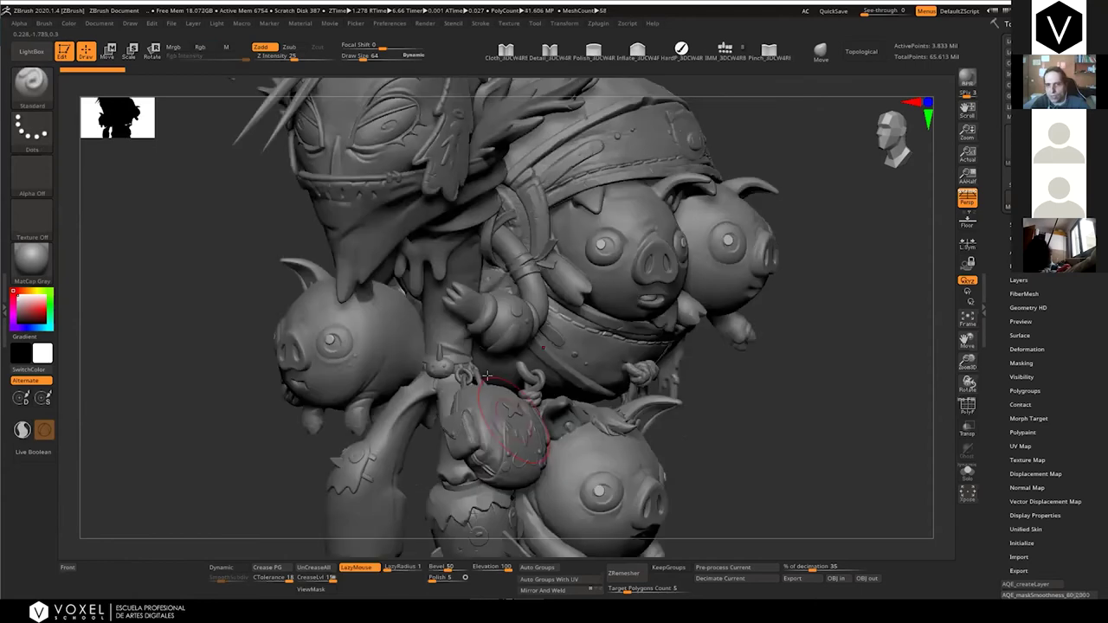
alt+right_drag(497, 458, 514, 440)
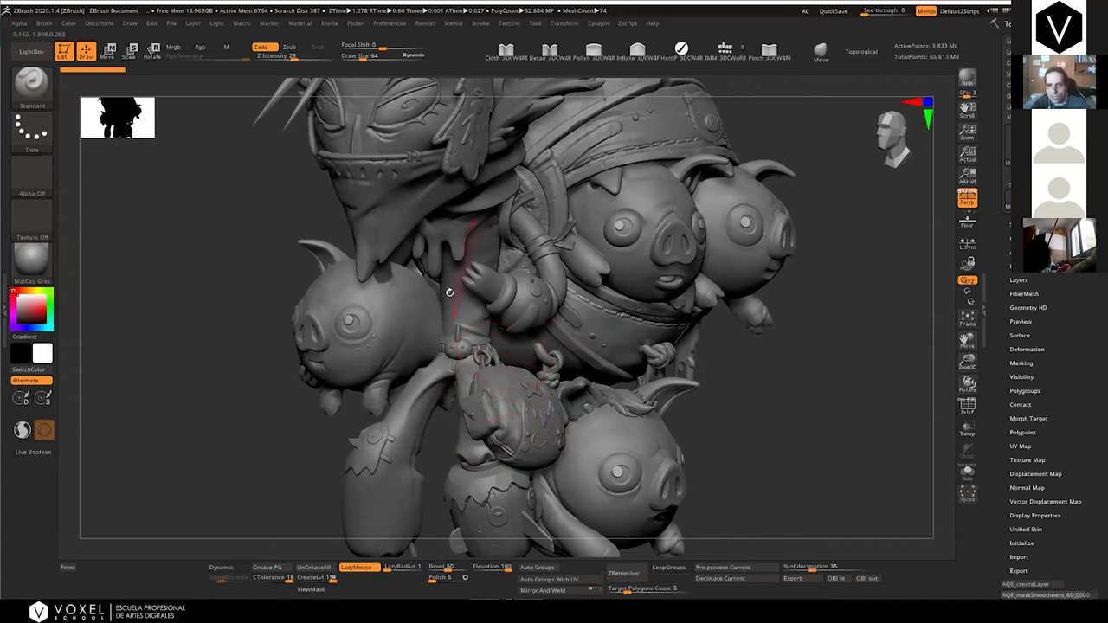
alt+right_drag(413, 327, 432, 226)
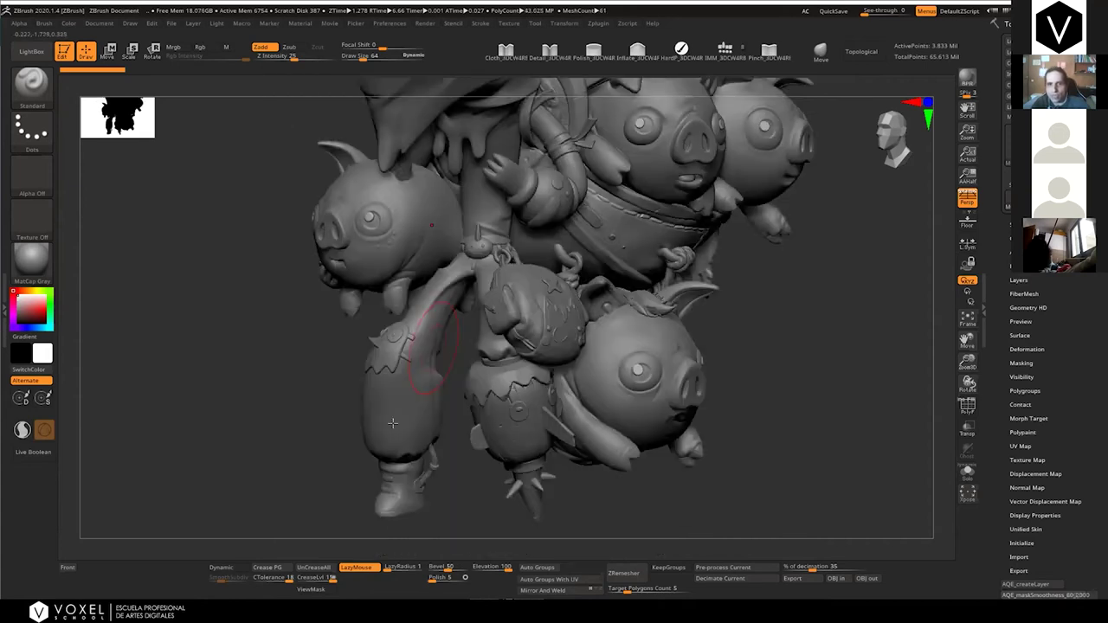
alt+right_drag(672, 166, 658, 235)
alt+right_drag(723, 265, 671, 356)
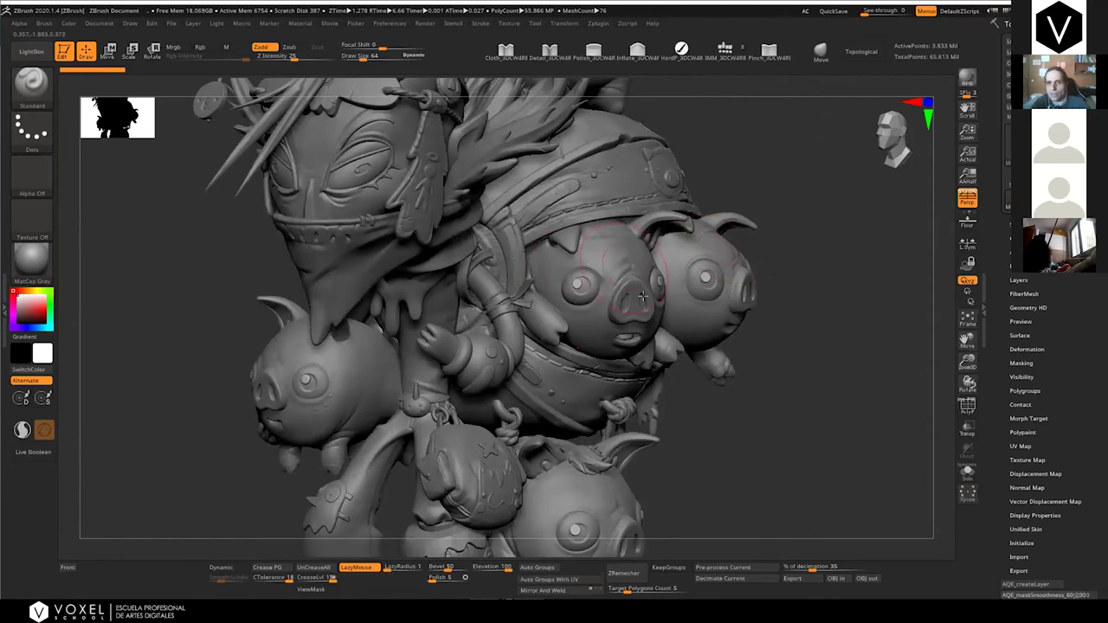
Examine the pack's straps, buckles and rope from the side and behind, and check them against the pig seller concept in Photos
drag(784, 333, 707, 340)
mouse_move(709, 340)
right_down()
mouse_move(784, 307)
mouse_move(794, 341)
mouse_move(805, 339)
right_up()
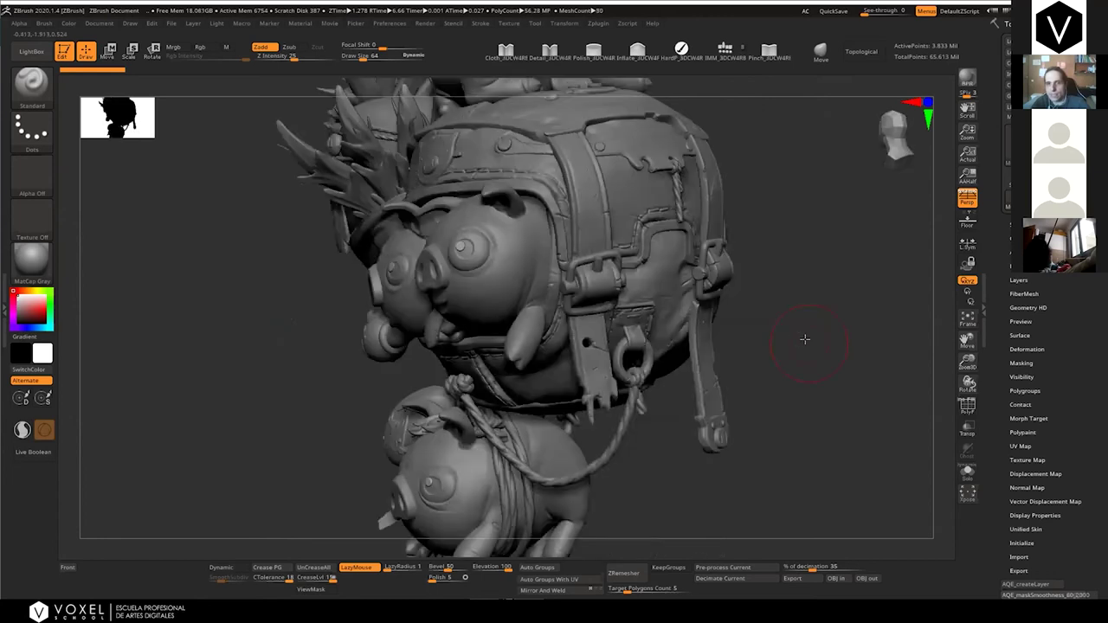
mouse_move(739, 334)
right_down()
mouse_move(771, 322)
mouse_move(744, 365)
right_up()
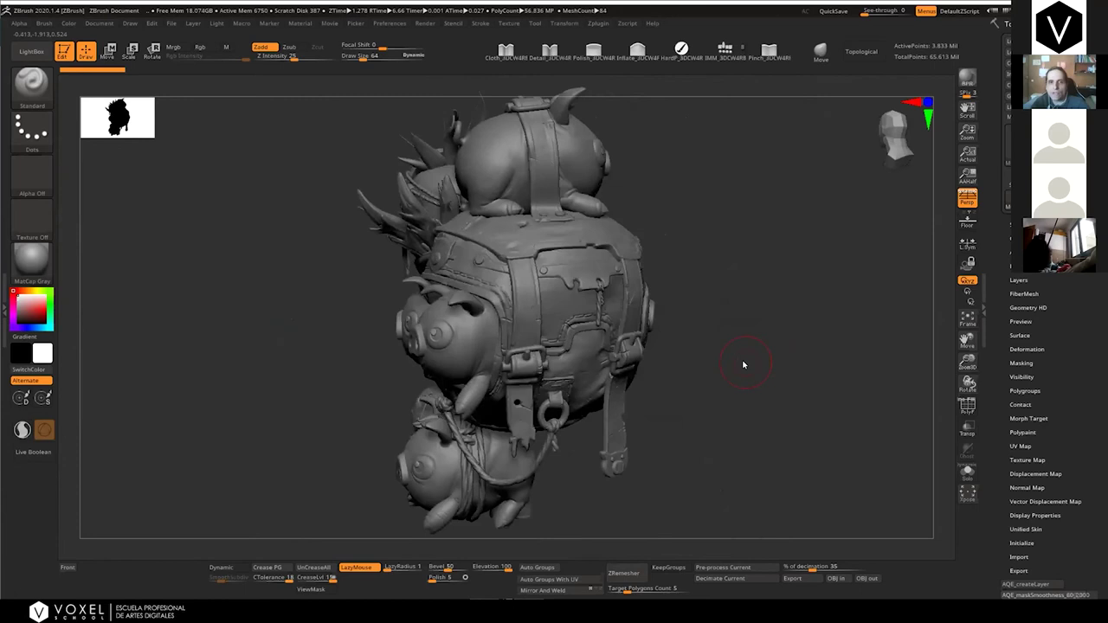
key(alt+Tab)
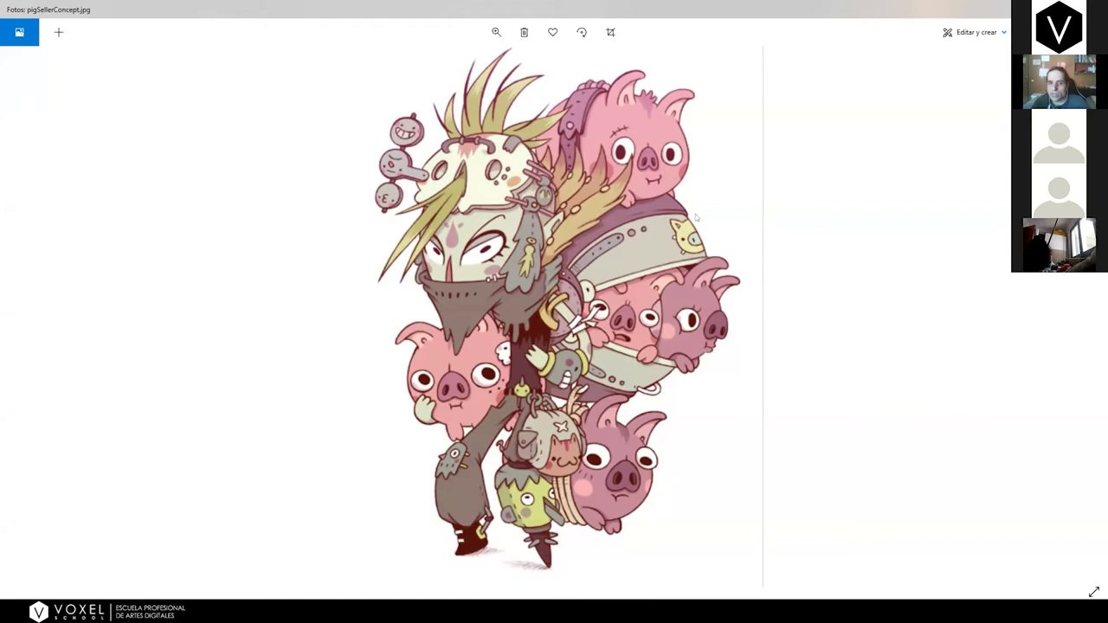
key(alt+Tab)
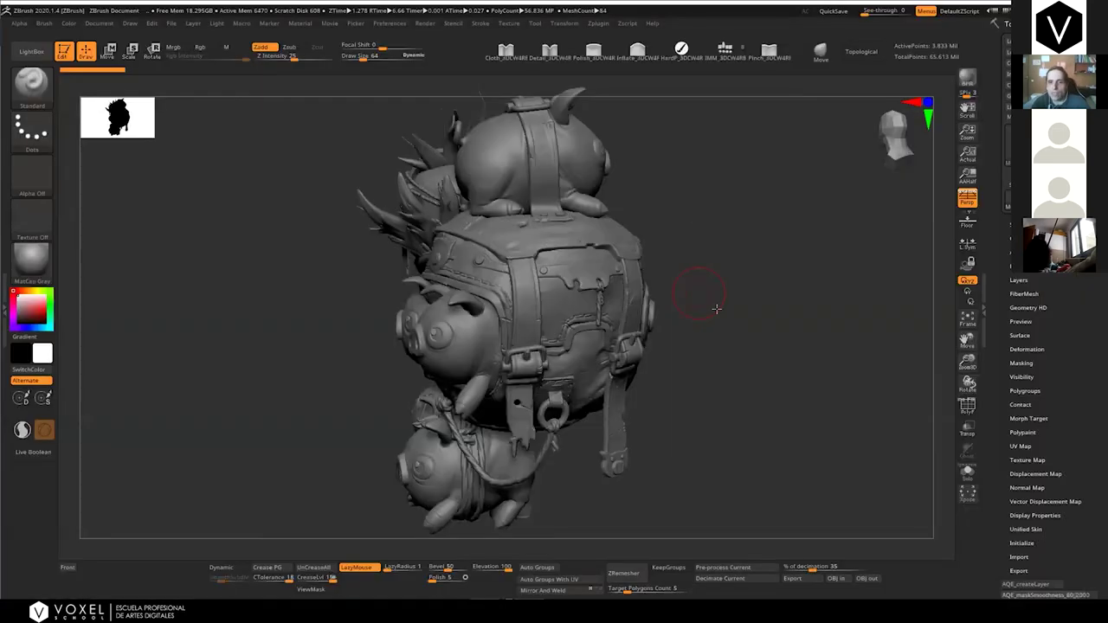
drag(716, 309, 789, 342)
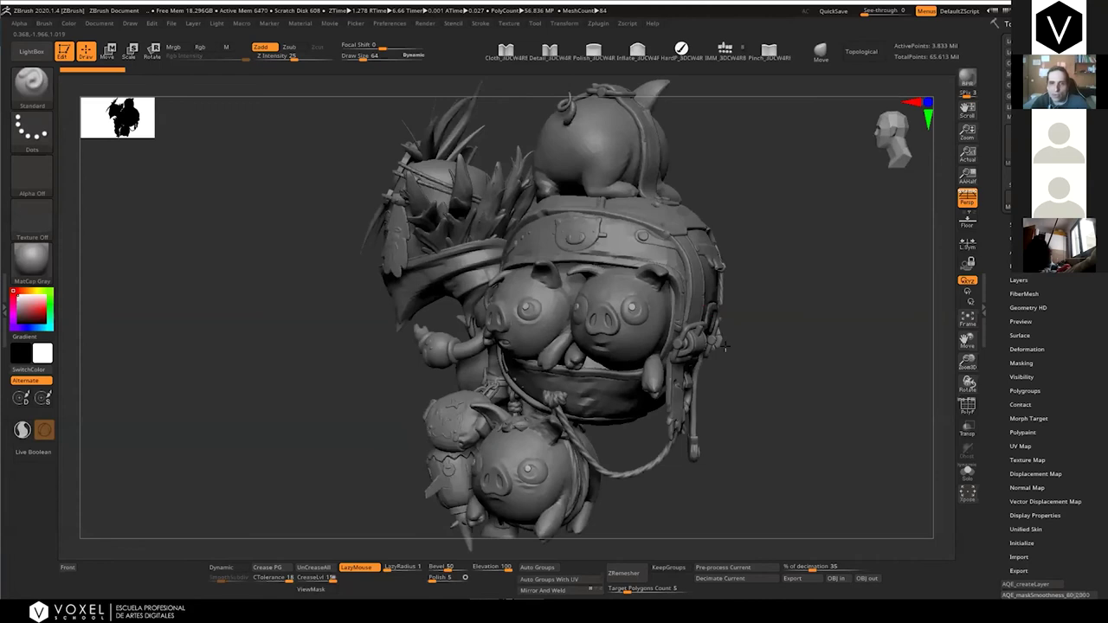
drag(712, 342, 716, 349)
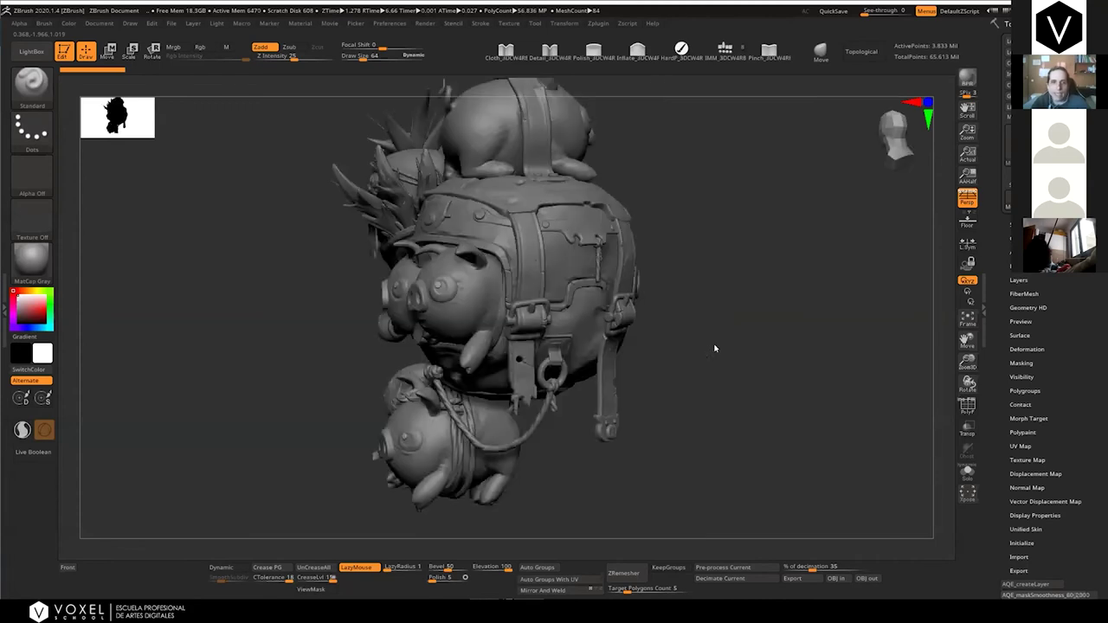
Compare the back of the pack in ZBrush with the grey two-view sculpt render in Photos
key(alt+Tab)
click(587, 284)
scroll(383, 284, down, 2)
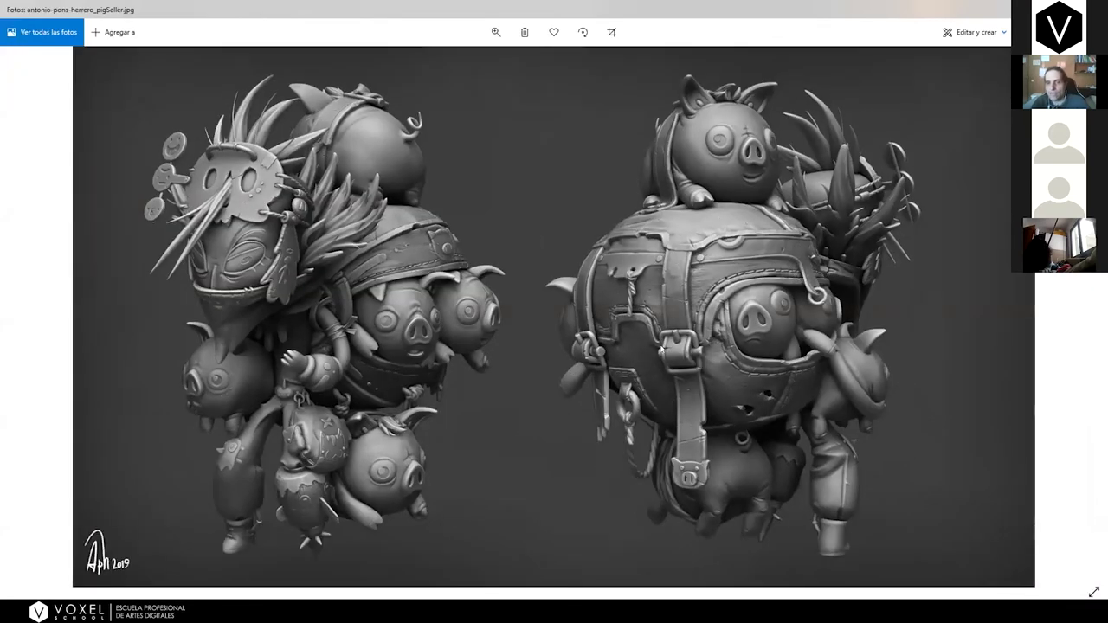
key(alt+Tab)
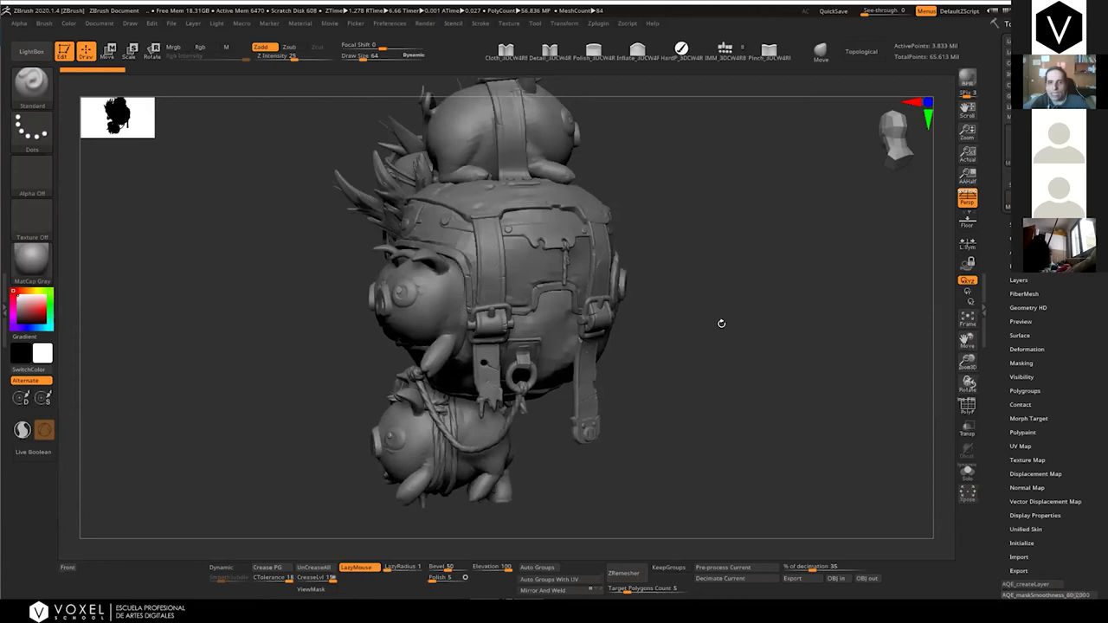
drag(713, 316, 730, 317)
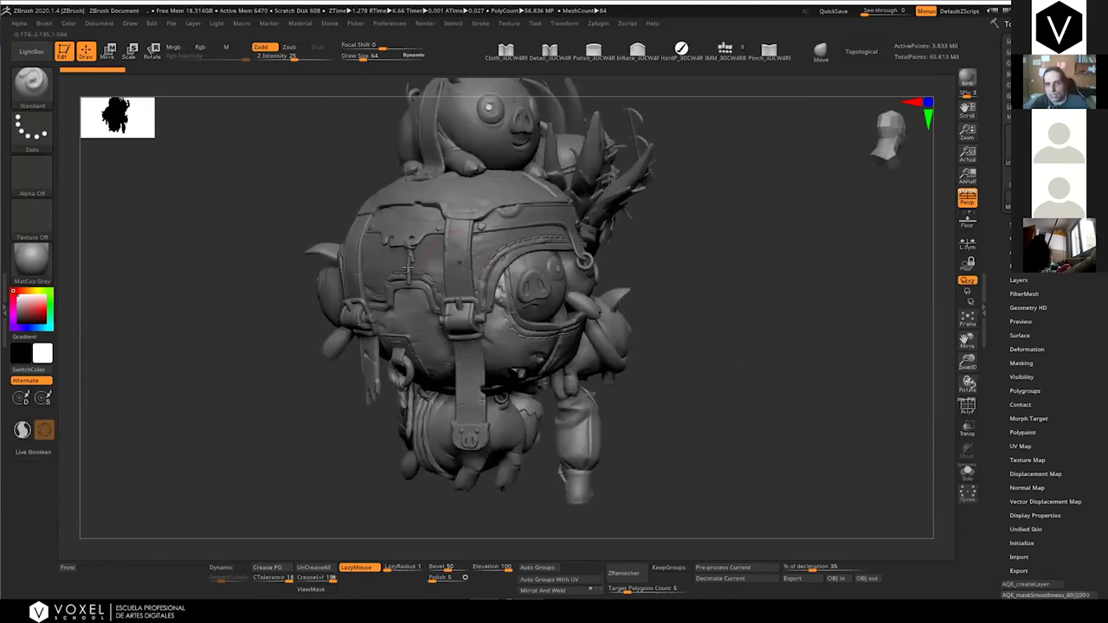
key(alt+Tab)
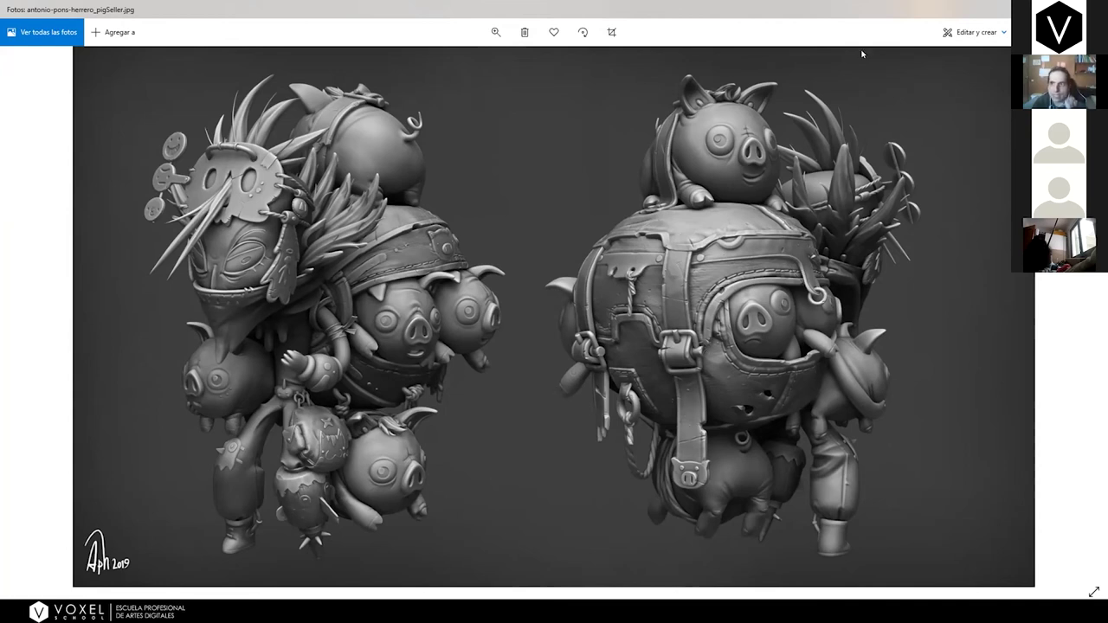
key(alt+Tab)
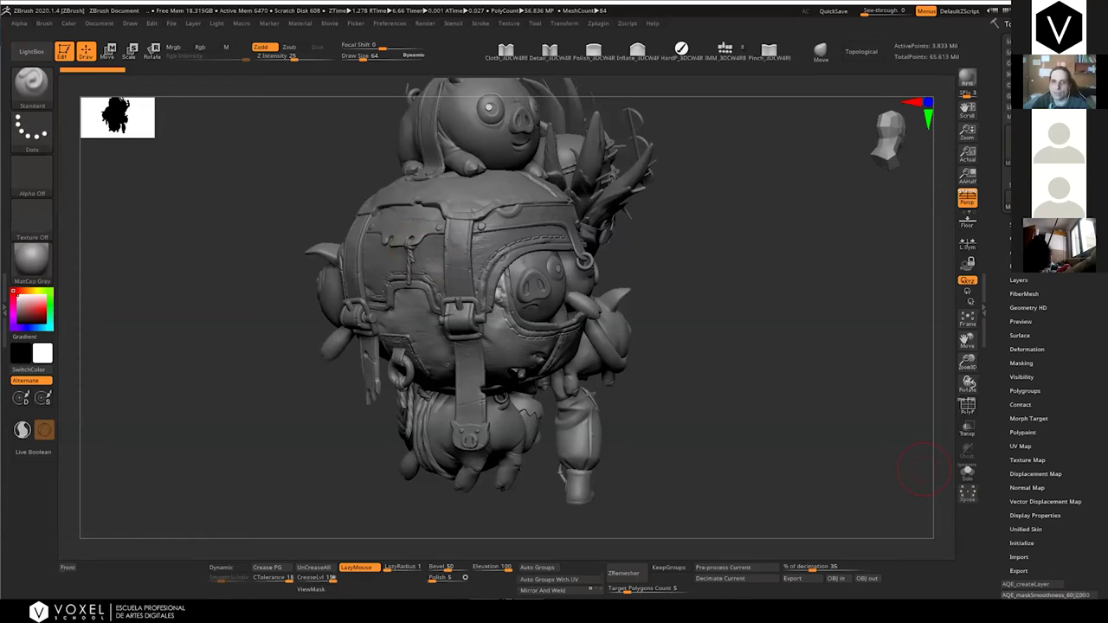
Switch to character.jpg in Photos and examine the warrior concept's outfit, belts and bracers, both enlarged and as a whole figure
key(alt+Tab)
key(alt+Tab)
key(alt+Tab)
scroll(579, 293, up, 2)
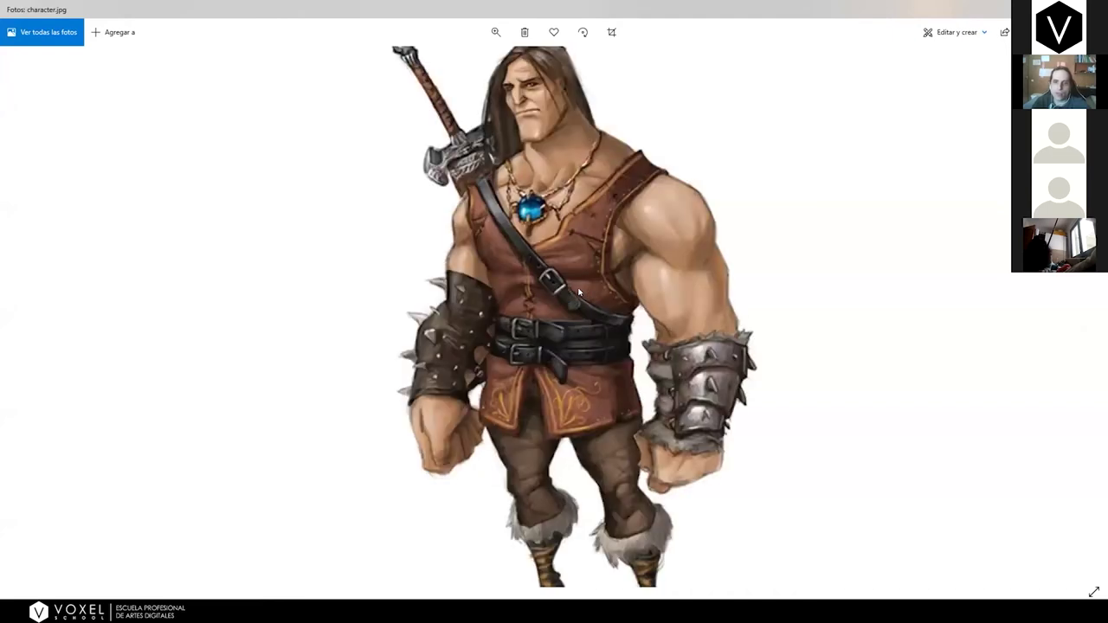
scroll(580, 291, down, 1)
scroll(506, 210, down, 1)
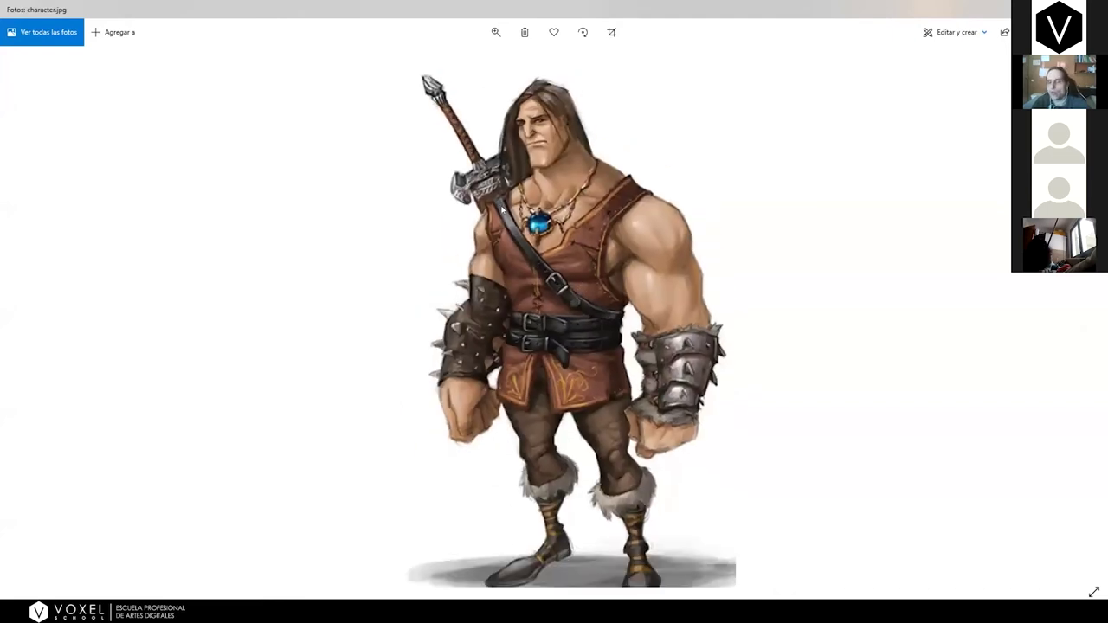
scroll(542, 282, up, 1)
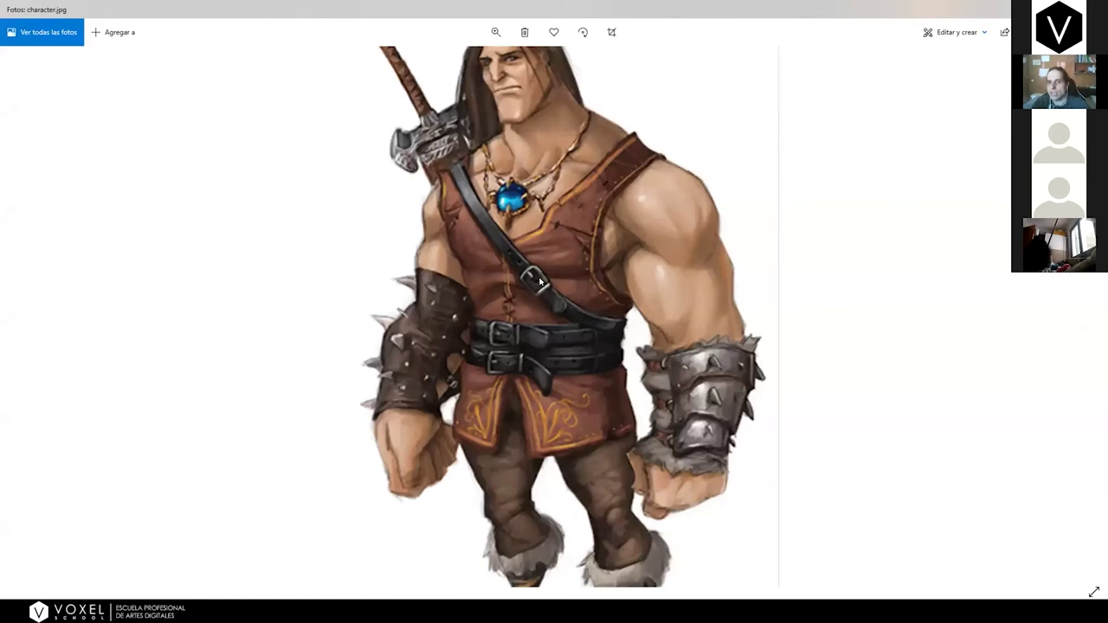
scroll(541, 282, down, 1)
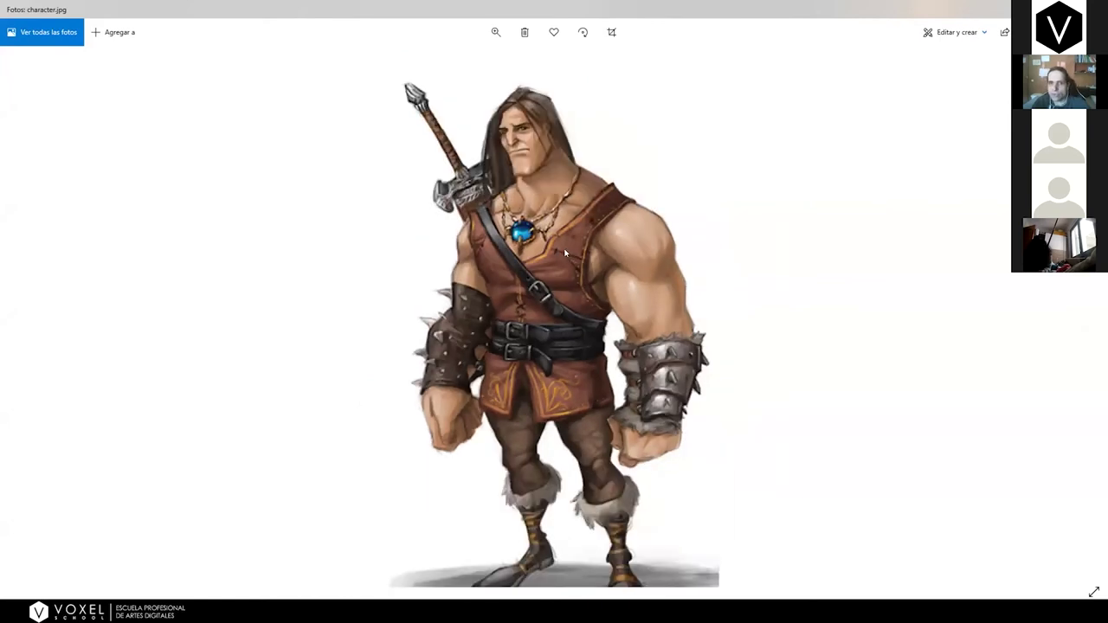
scroll(566, 284, down, 1)
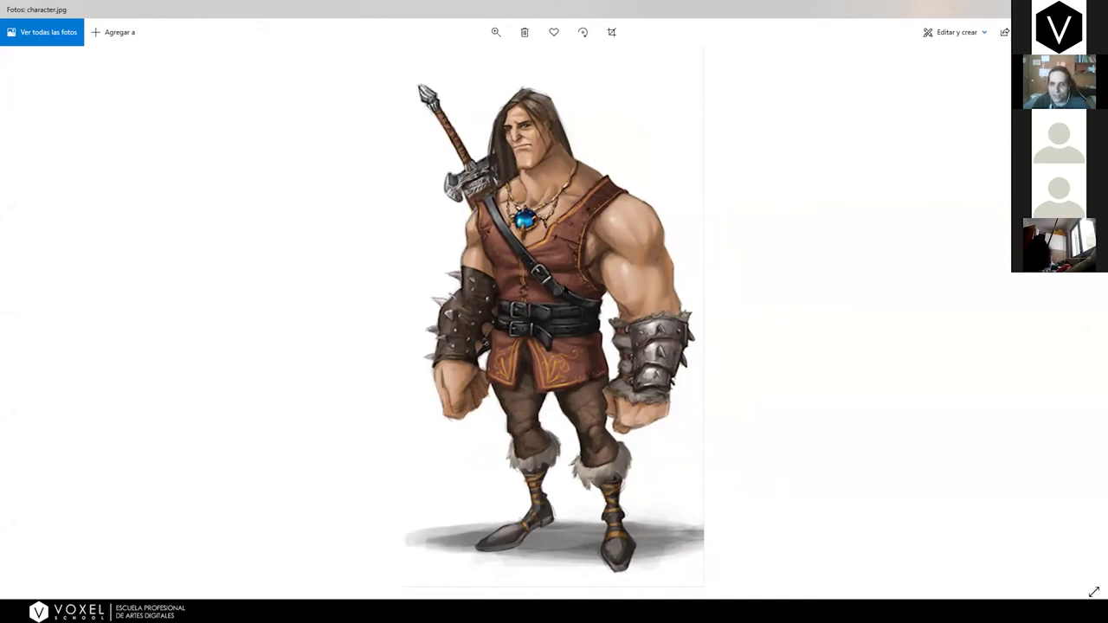
scroll(566, 290, down, 1)
scroll(565, 290, up, 1)
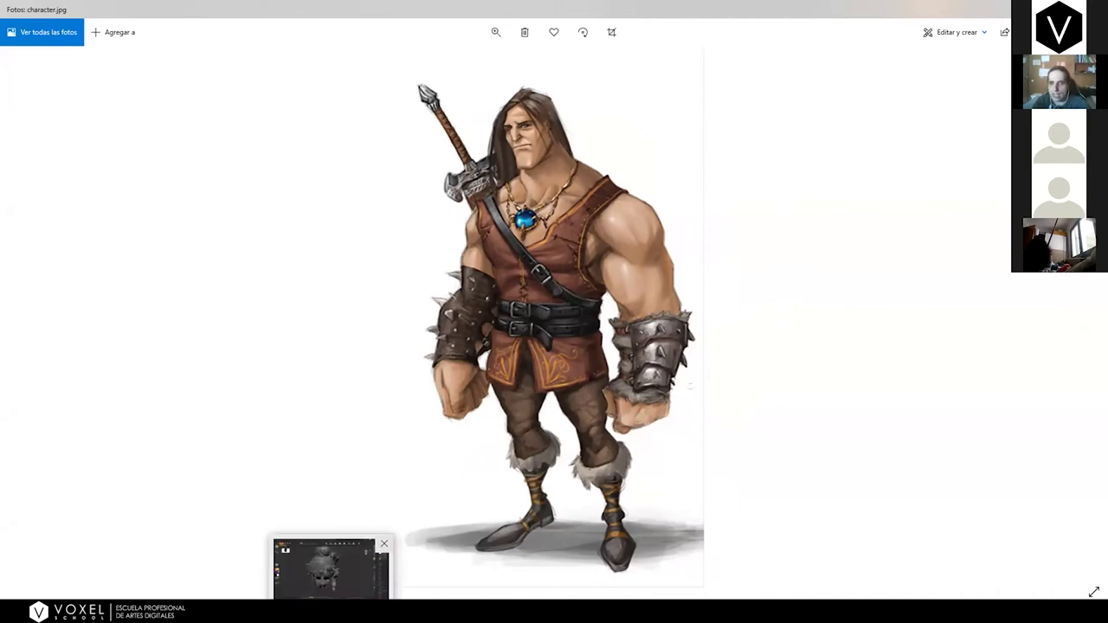
Return to ZBrush, view the pig seller sculpt from both front sides, and check its total points count
click(330, 612)
mouse_move(650, 384)
mouse_down()
mouse_move(814, 386)
mouse_move(740, 383)
mouse_move(763, 385)
mouse_up()
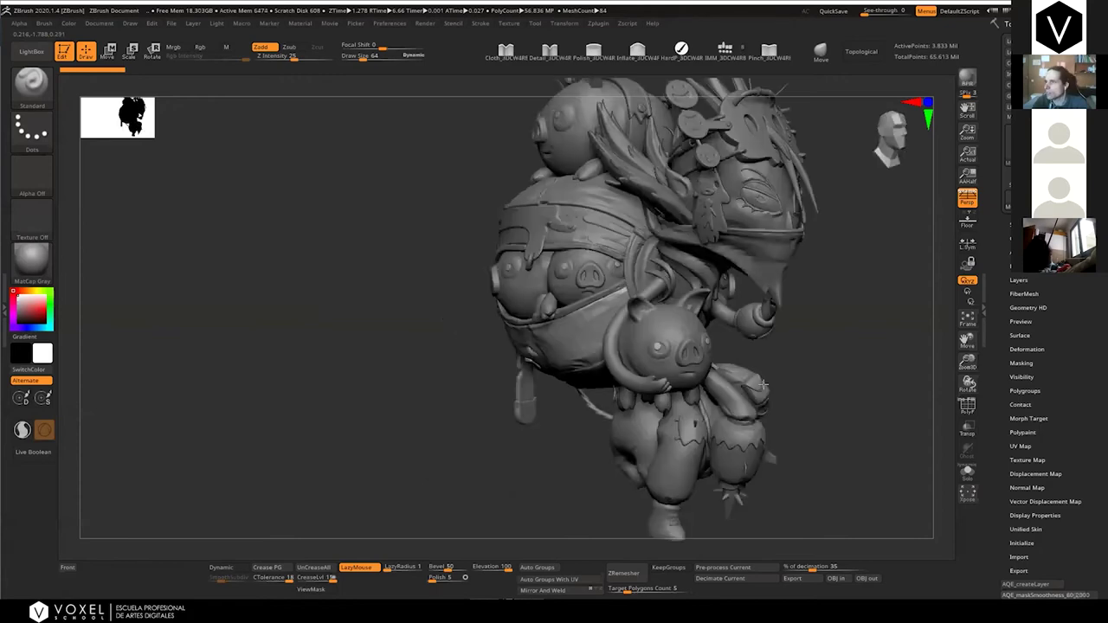
key(ctrl)
mouse_move(763, 384)
mouse_down()
mouse_move(681, 384)
mouse_move(698, 389)
mouse_move(698, 379)
mouse_up()
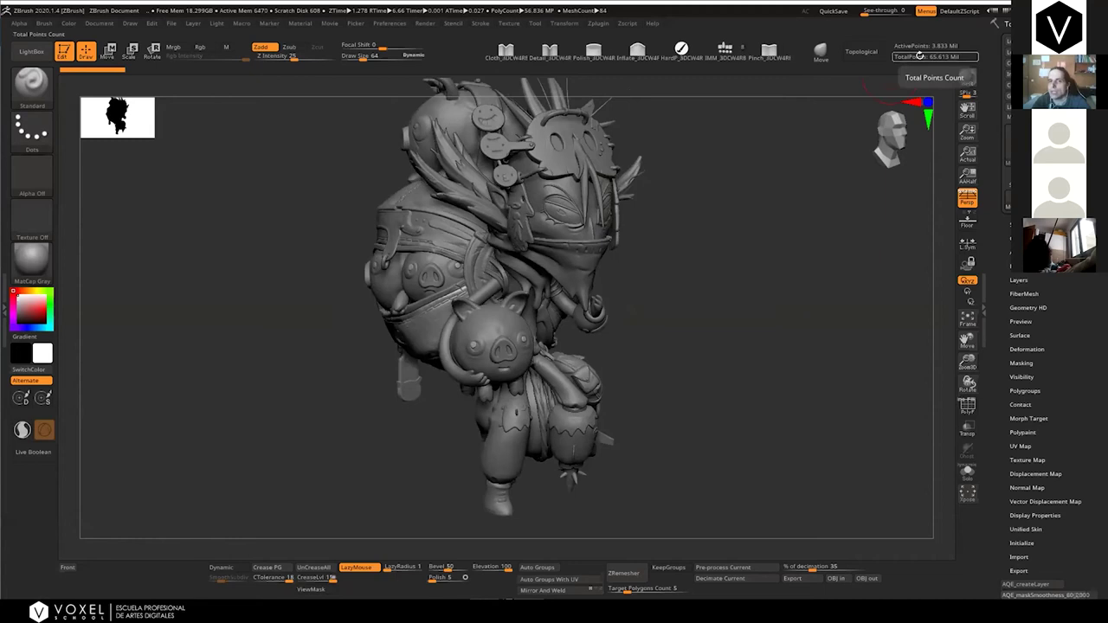
mouse_move(718, 282)
shift+mouse_down()
mouse_move(727, 284)
mouse_move(563, 273)
shift+mouse_up()
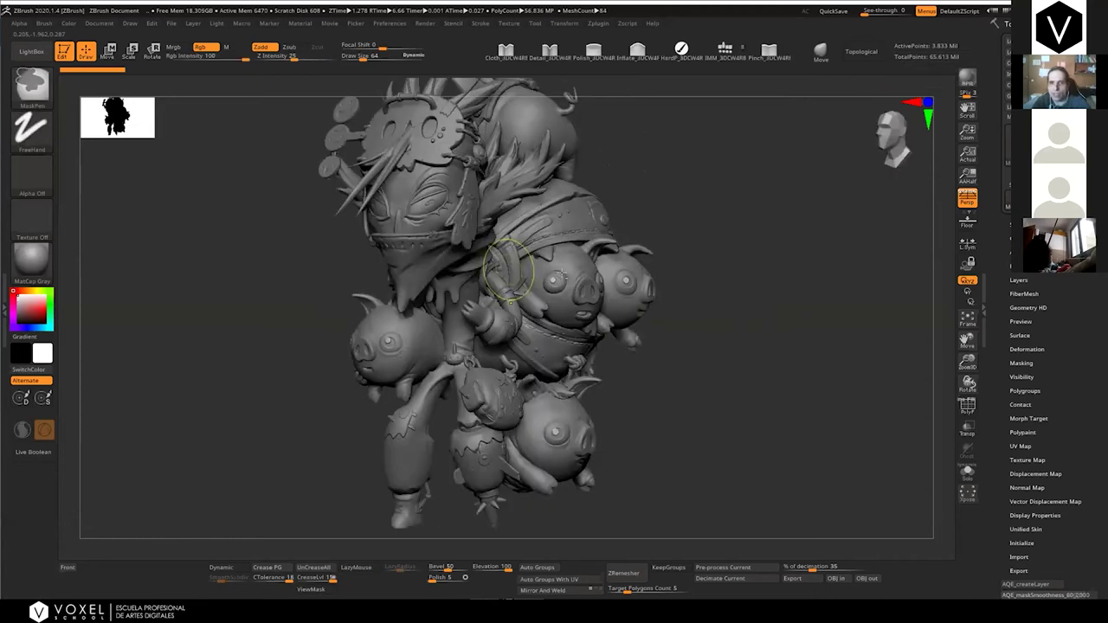
Select the pack's MOCHILA11-FABRIC subtool and isolate it to view its stitched fabric band alone
ctrl+right_drag(562, 273, 695, 310)
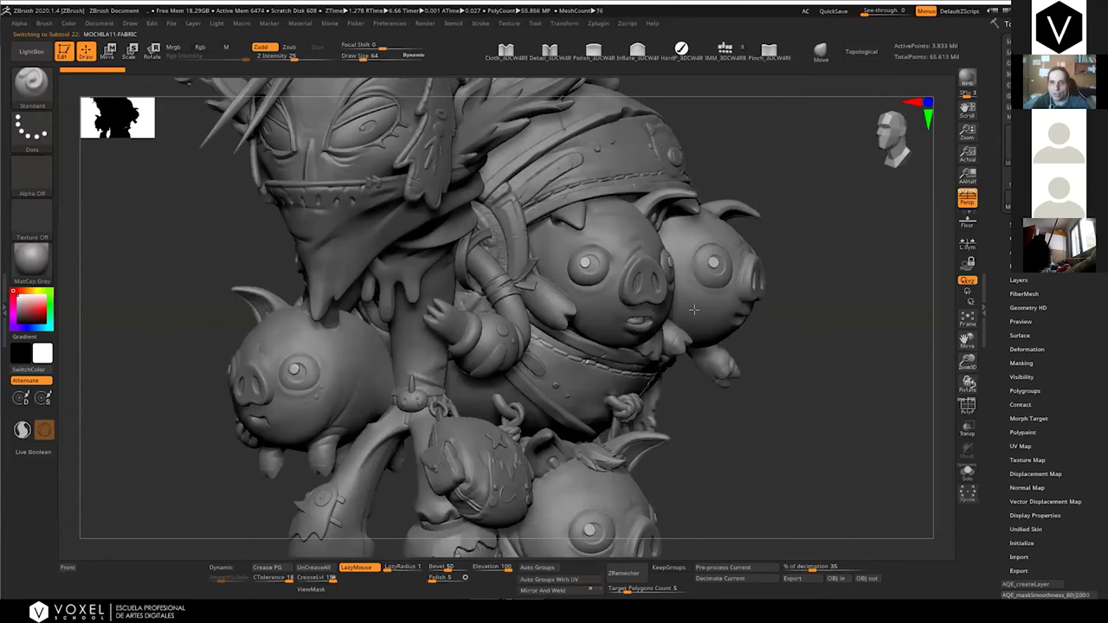
key(alt+s)
drag(695, 310, 756, 313)
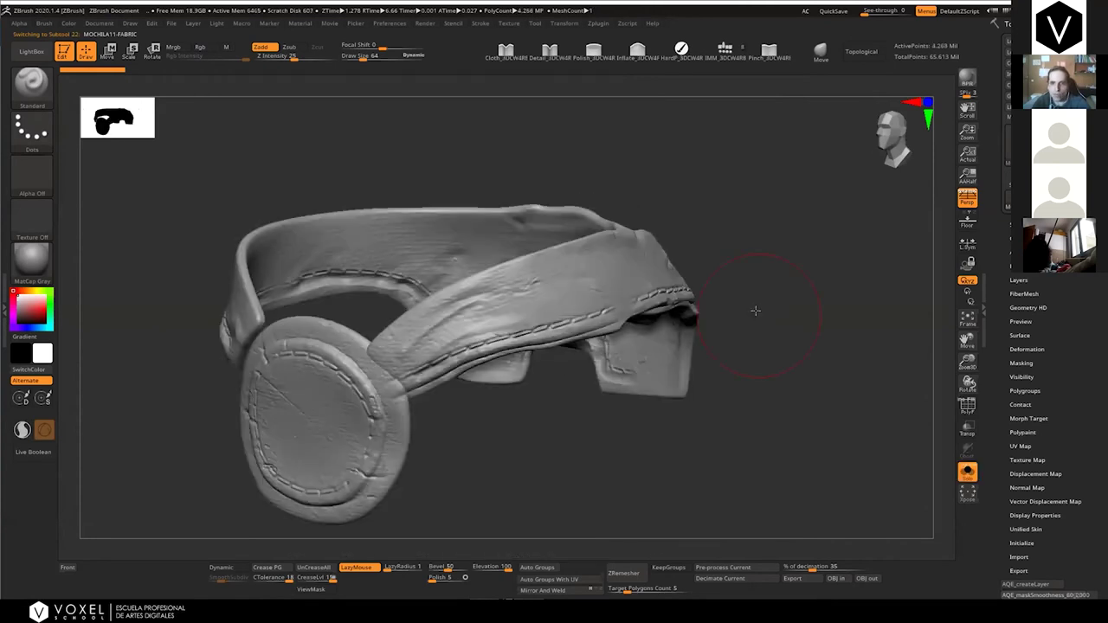
Try Standard brush strokes on the fabric band with the draw size reduced to 7, and undo them
key(bracketleft)
key(bracketleft)
key(bracketleft)
key(bracketleft)
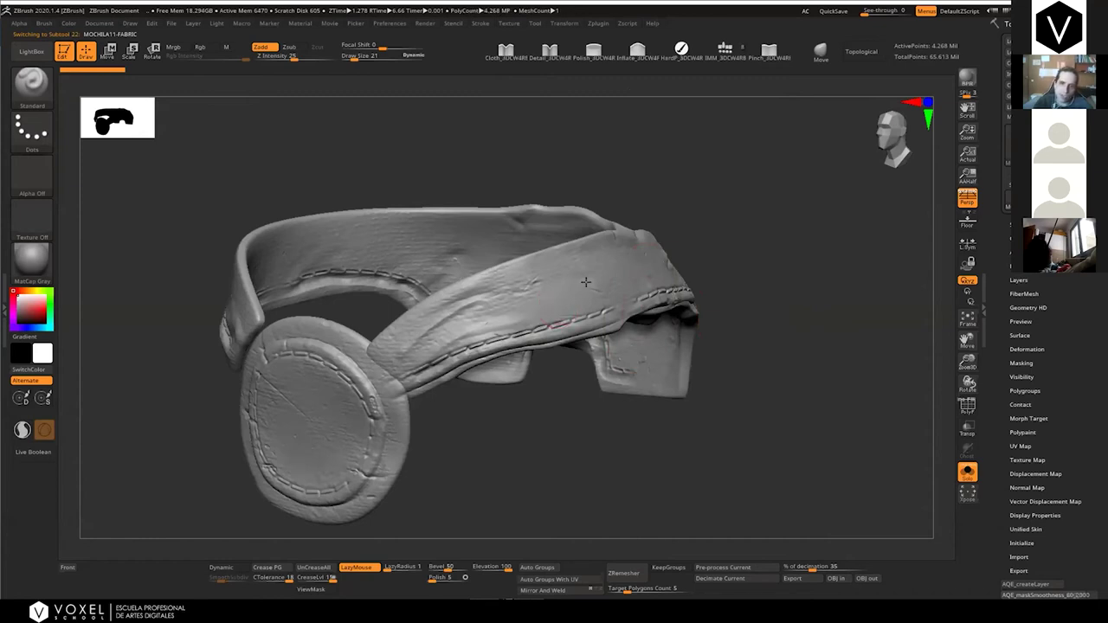
key(ctrl)
key(ctrl+z)
key(bracketleft)
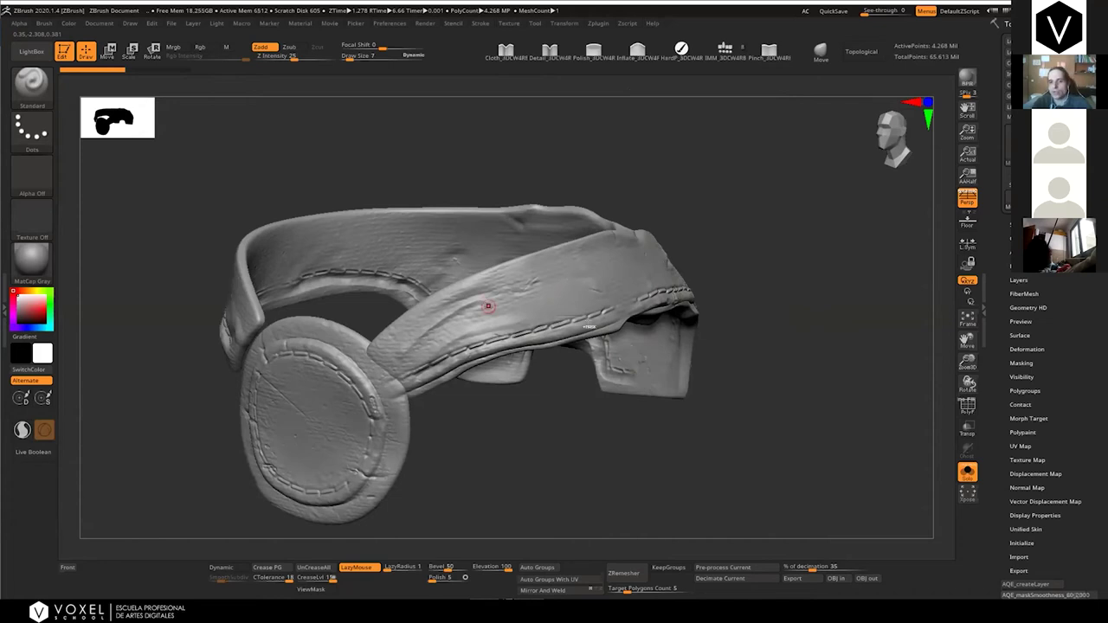
drag(487, 304, 583, 280)
key(ctrl+z)
Show all parts of the pig seller sculpt again and examine the whole figure from slightly different front angles
mouse_move(593, 330)
ctrl+right_down()
mouse_move(573, 285)
mouse_move(579, 277)
mouse_move(595, 290)
ctrl+right_up()
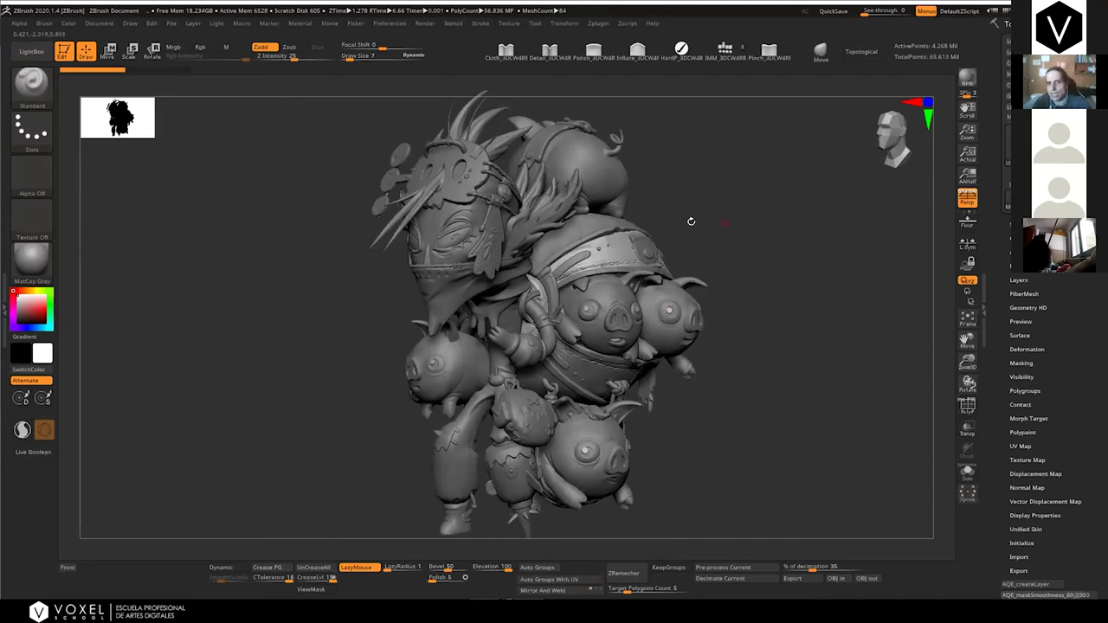
drag(690, 223, 639, 154)
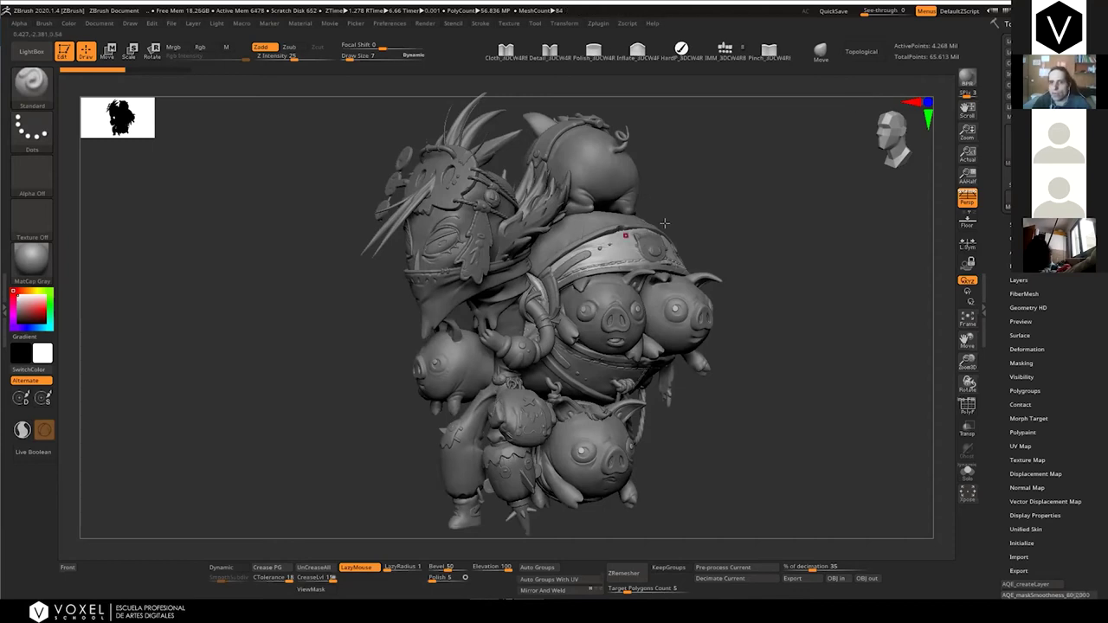
right_drag(665, 223, 683, 185)
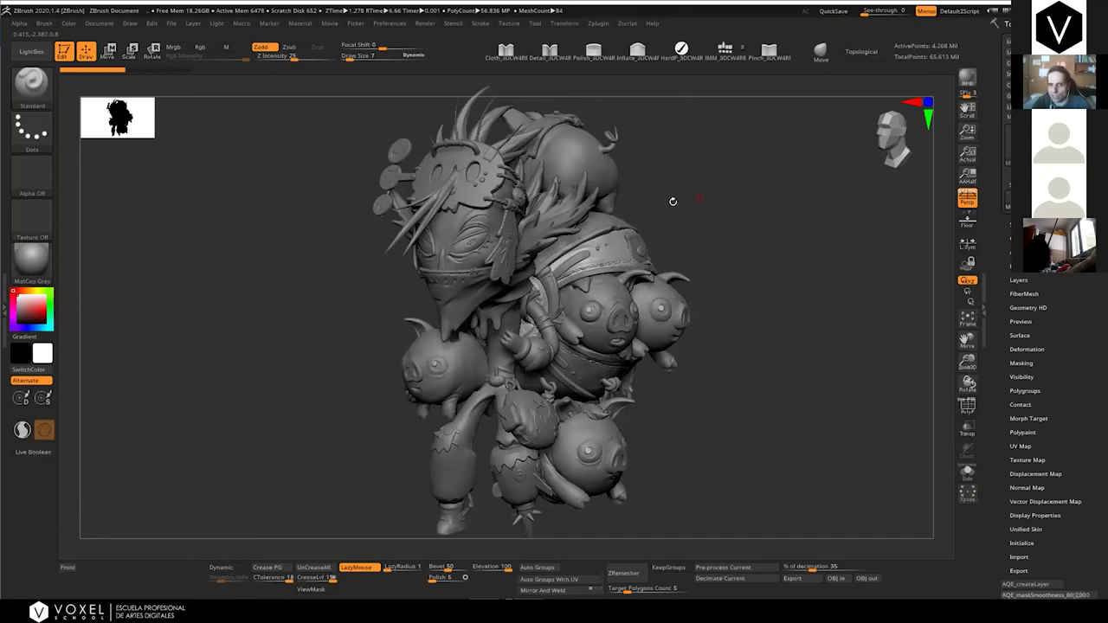
drag(673, 227, 680, 221)
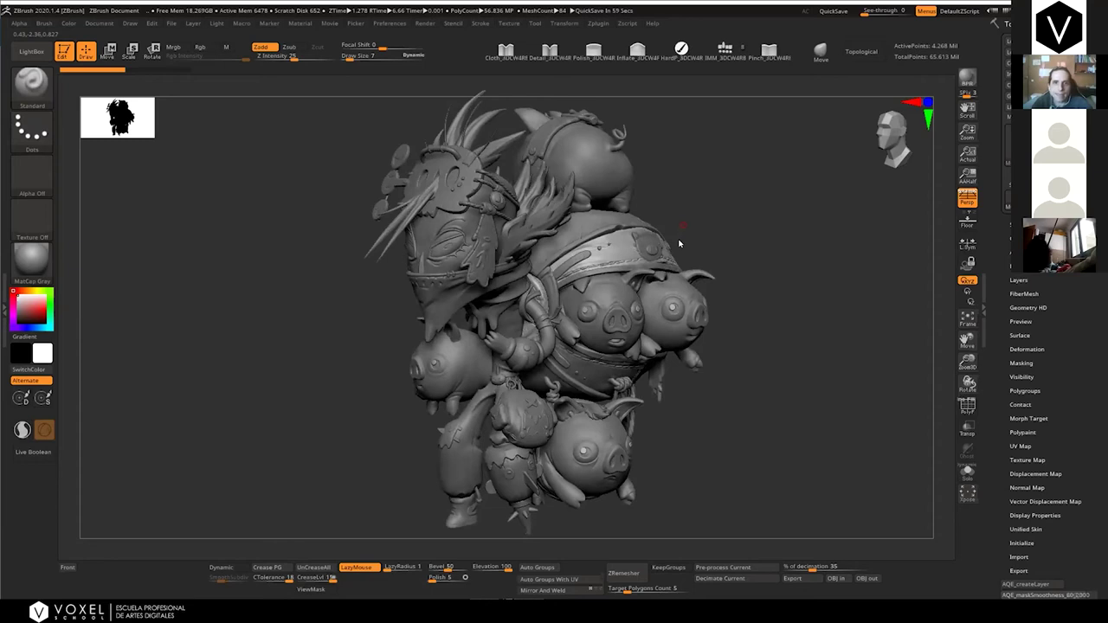
Turn the pig seller sculpt slightly and switch to Photos to view the warrior concept character.jpg
key(alt+Tab)
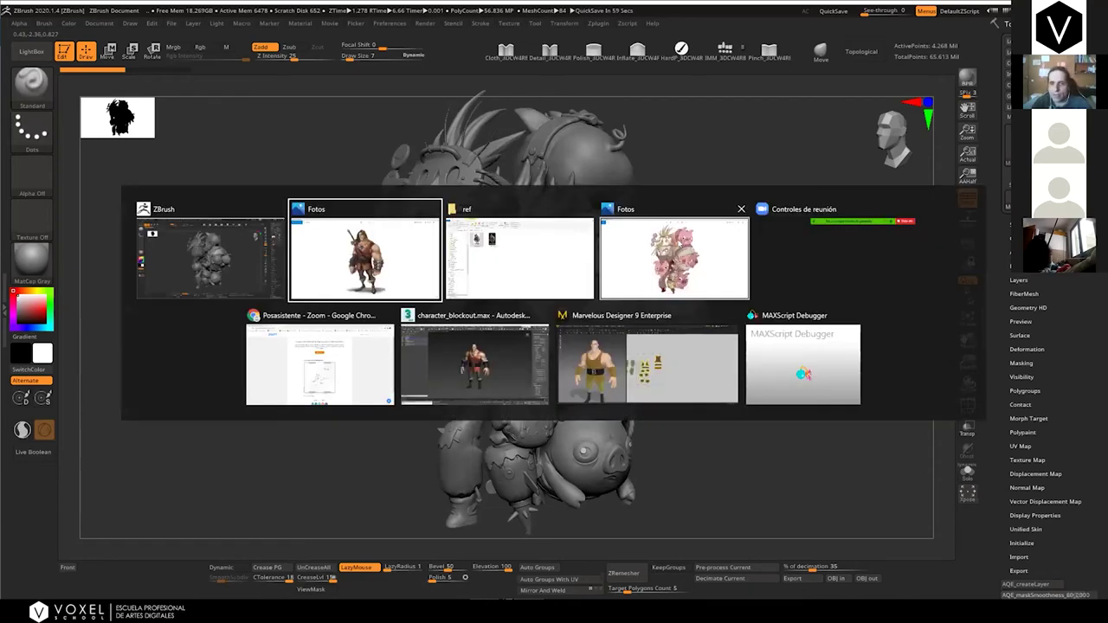
click(679, 243)
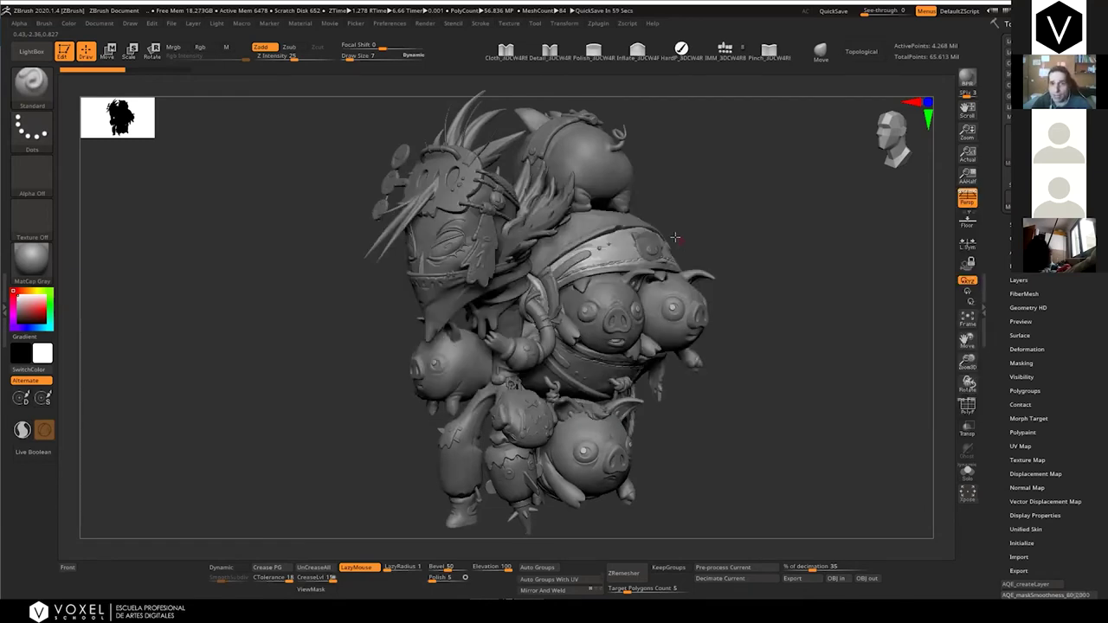
drag(675, 237, 731, 225)
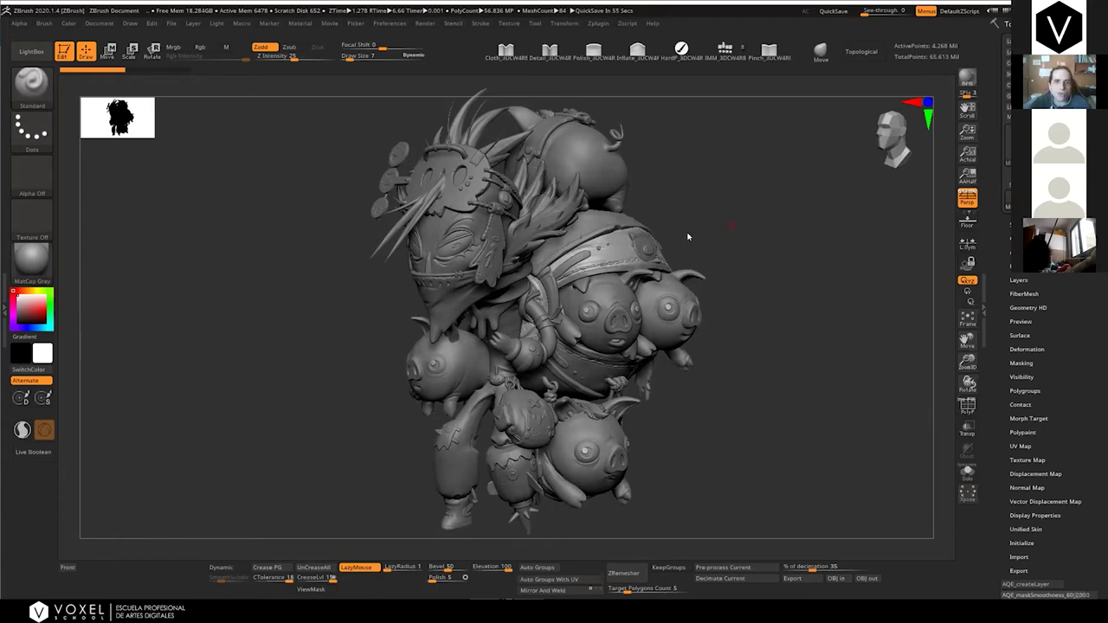
key(alt+Tab)
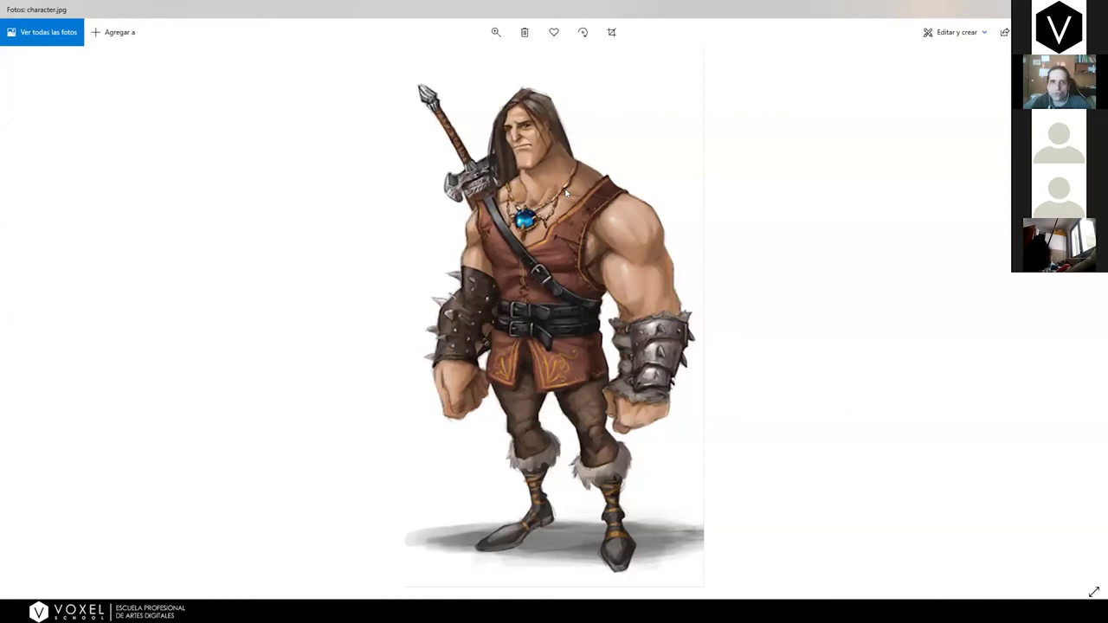
Return to ZBrush, load the body blockout tool from the blockout folder, and frame it in the viewport
key(alt+Tab)
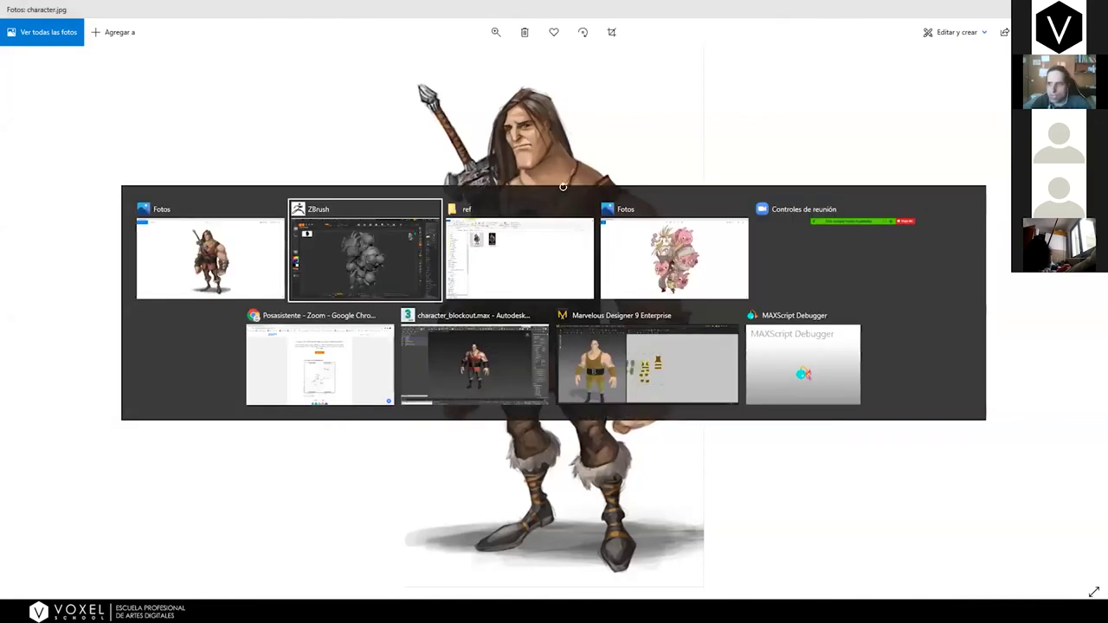
key(alt+Tab)
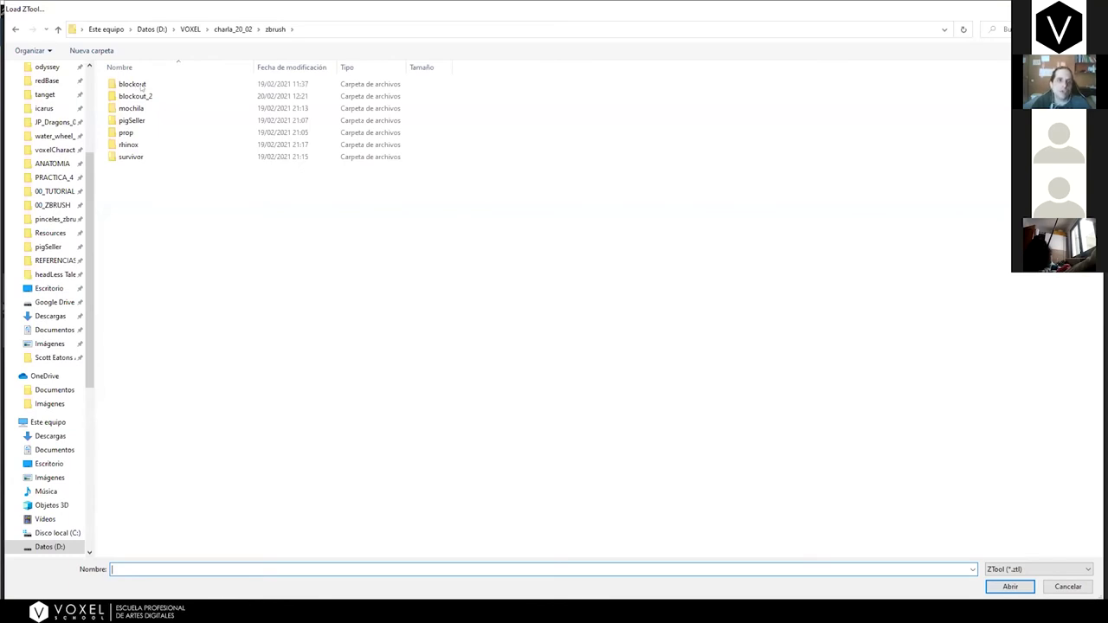
double_click(132, 84)
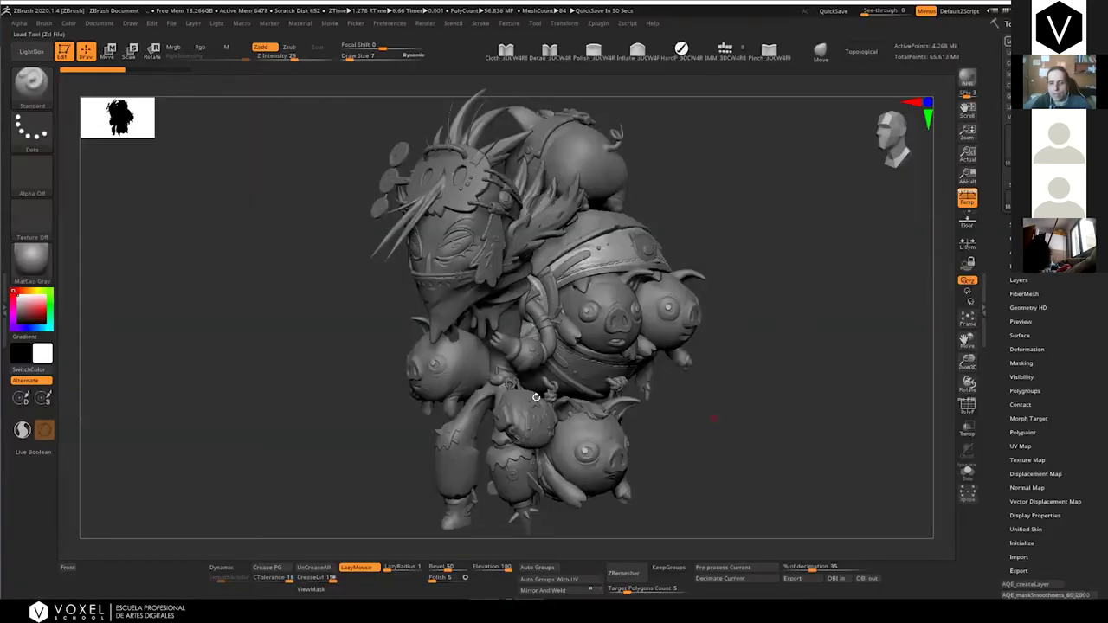
shift+drag(630, 324, 666, 251)
key(f)
shift+drag(668, 185, 542, 156)
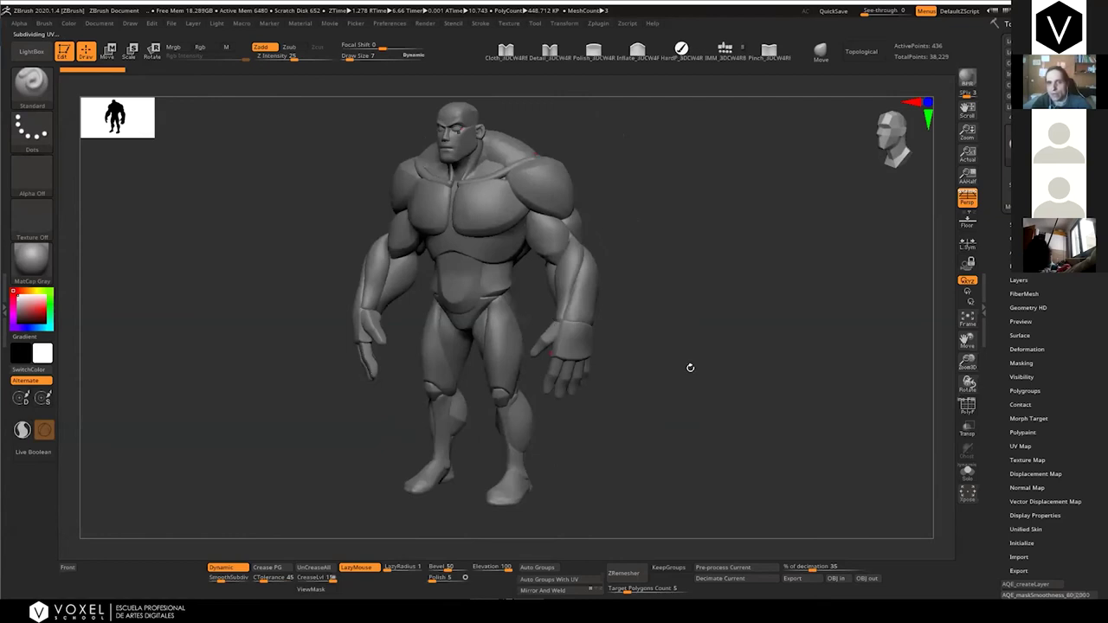
Examine the whole body blockout from the front and three-quarter angles
mouse_move(681, 361)
shift+mouse_down()
mouse_move(670, 376)
mouse_move(663, 367)
shift+mouse_up()
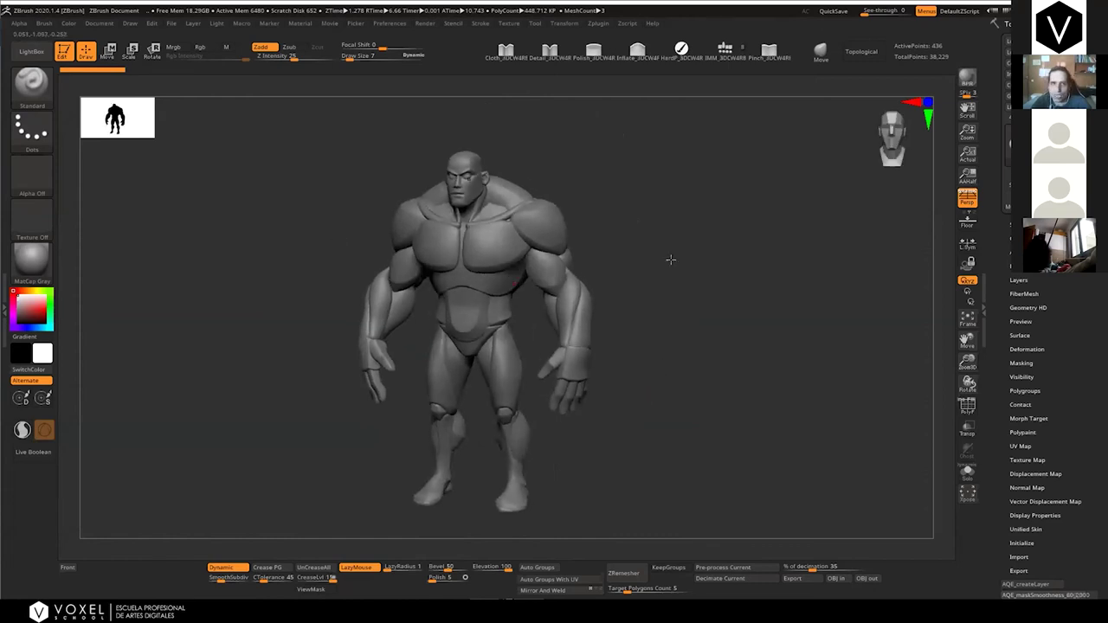
shift+drag(670, 259, 671, 258)
drag(637, 293, 433, 309)
drag(671, 254, 347, 228)
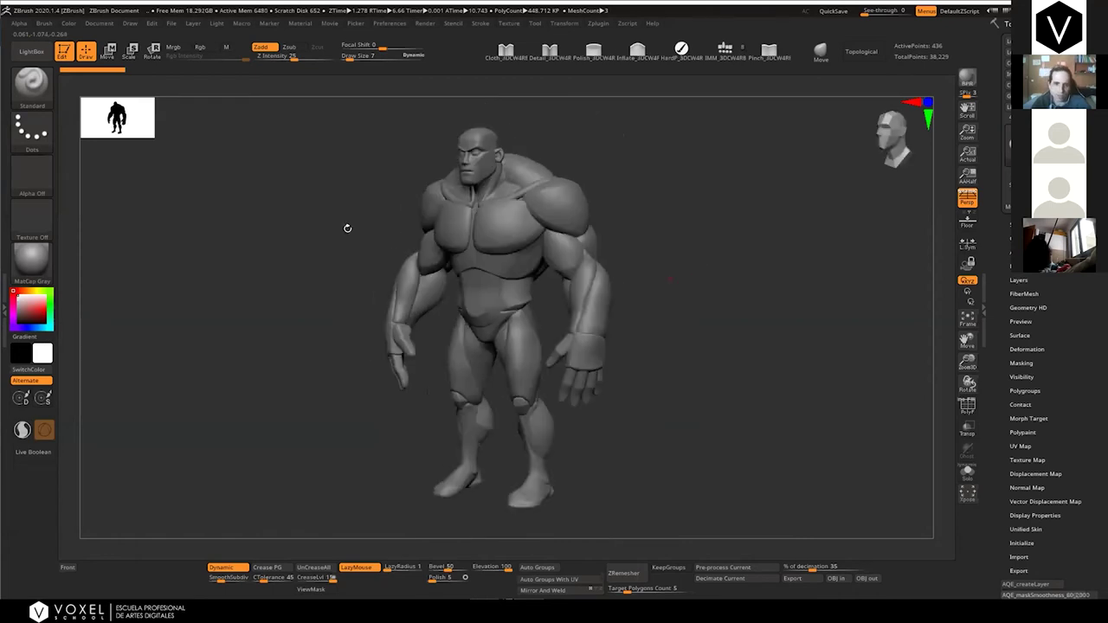
shift+drag(695, 284, 480, 266)
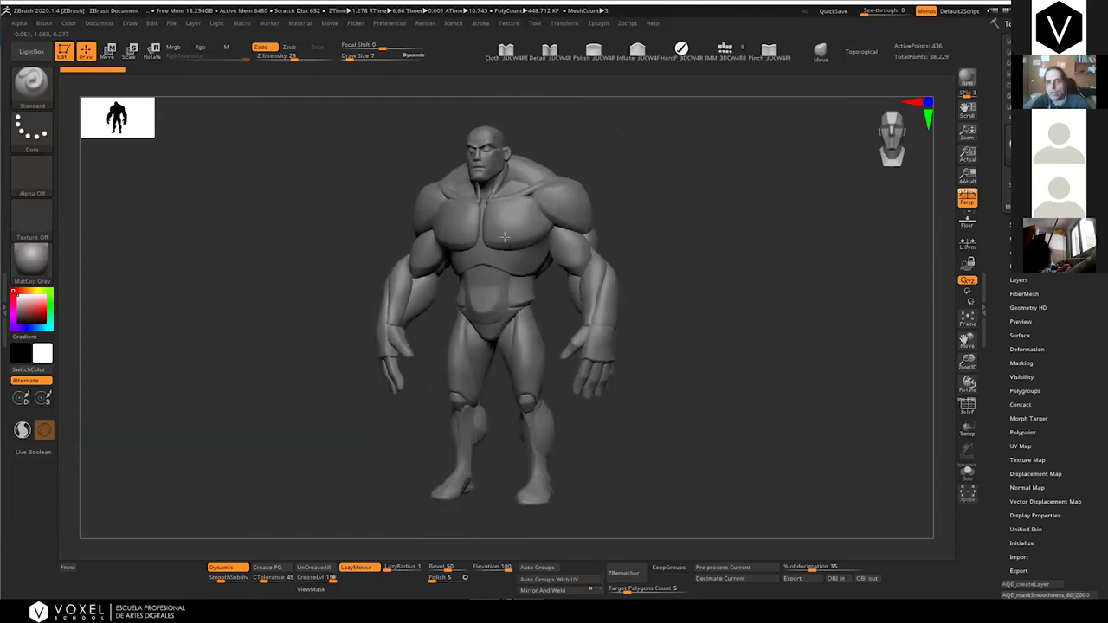
Switch to Photos to check the blockout's proportions against the warrior concept, and return to ZBrush
key(alt+Tab)
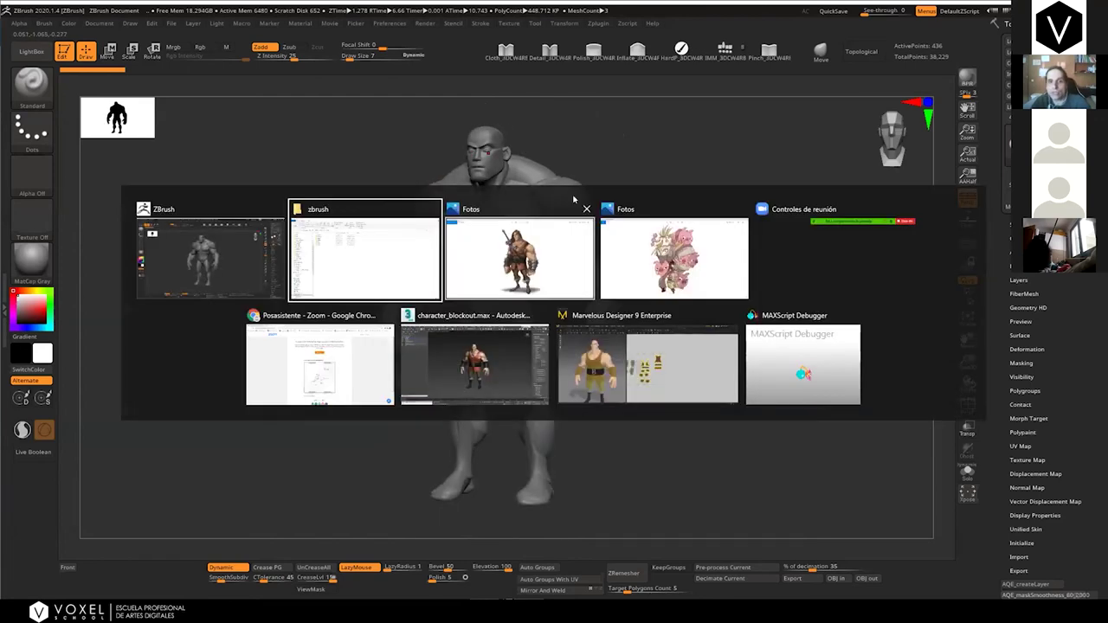
key(alt+Tab)
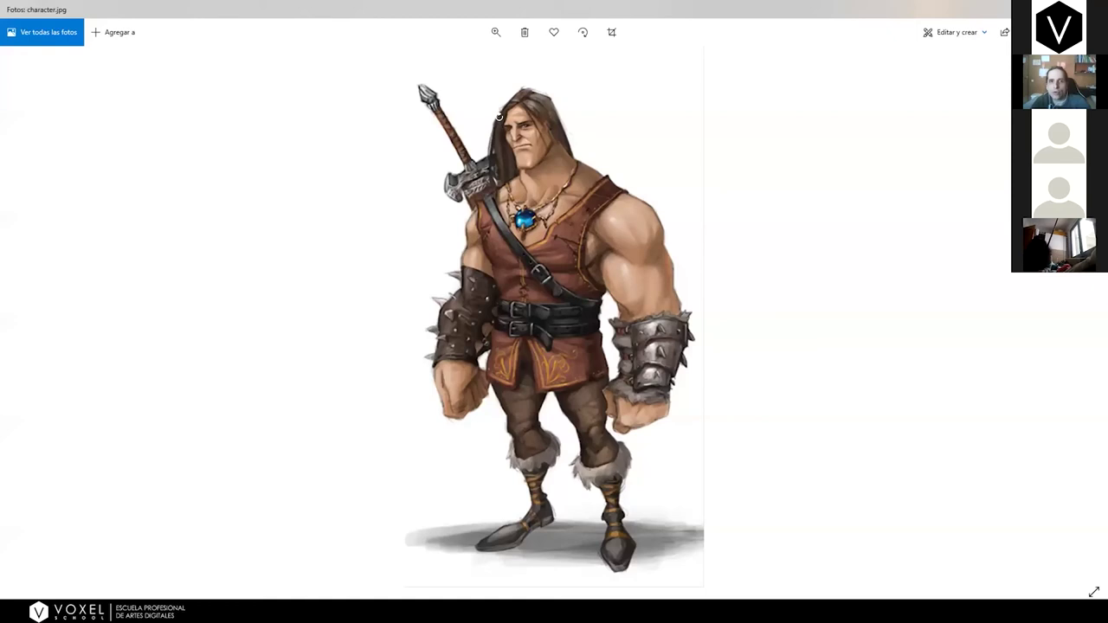
key(alt+Tab)
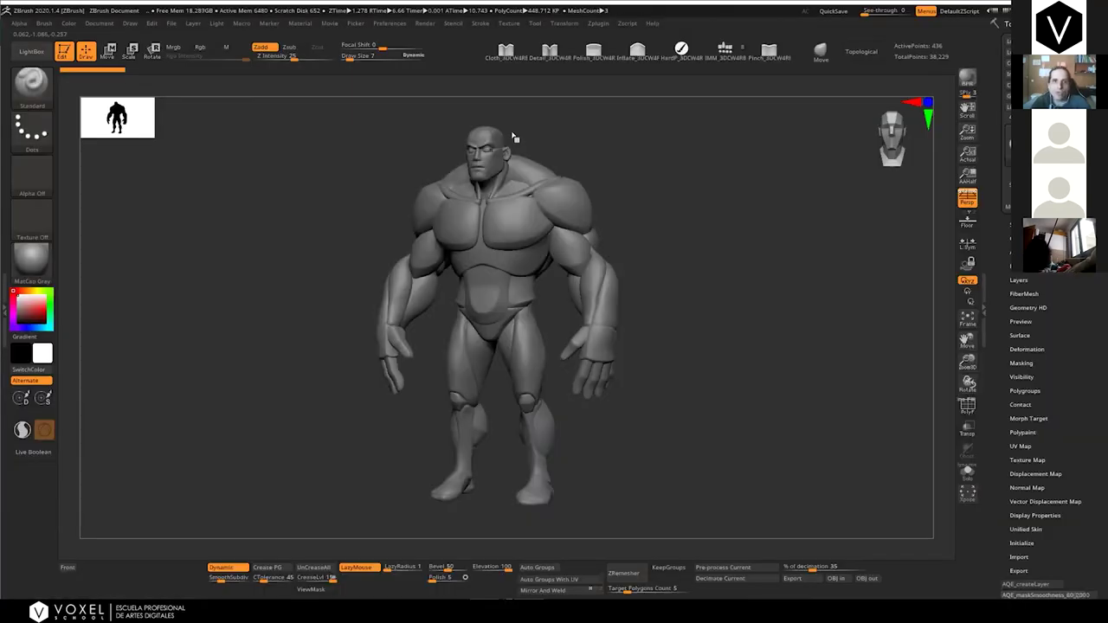
Display the warrior reference image beside the body blockout with Spotlight, leave its edit mode, and toggle the Spotlight display
click(509, 23)
click(539, 190)
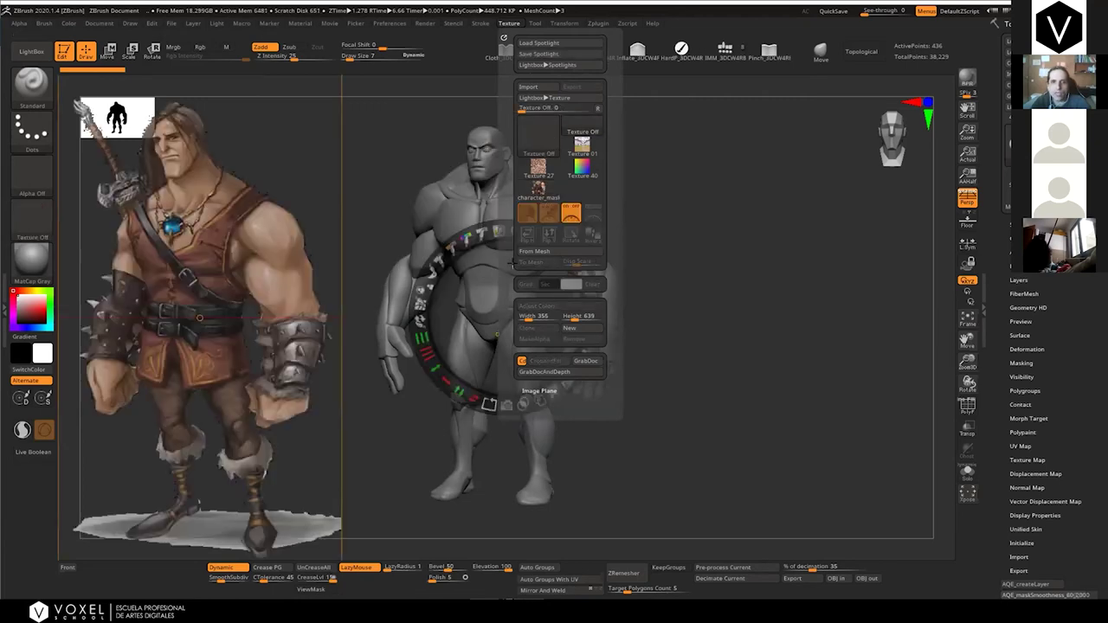
key(z)
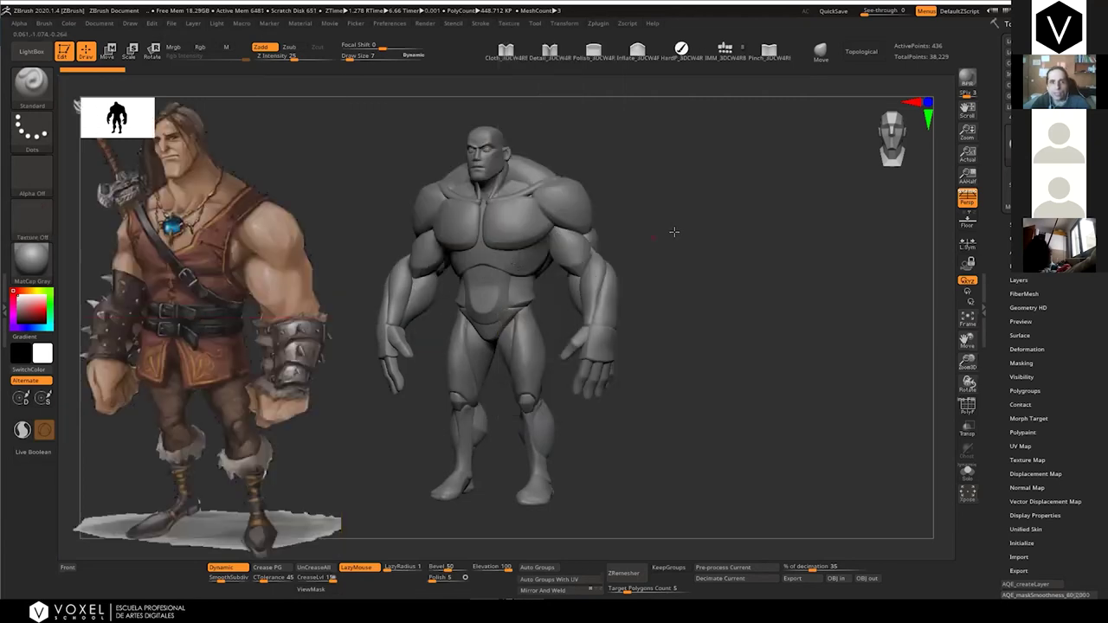
key(shift+z)
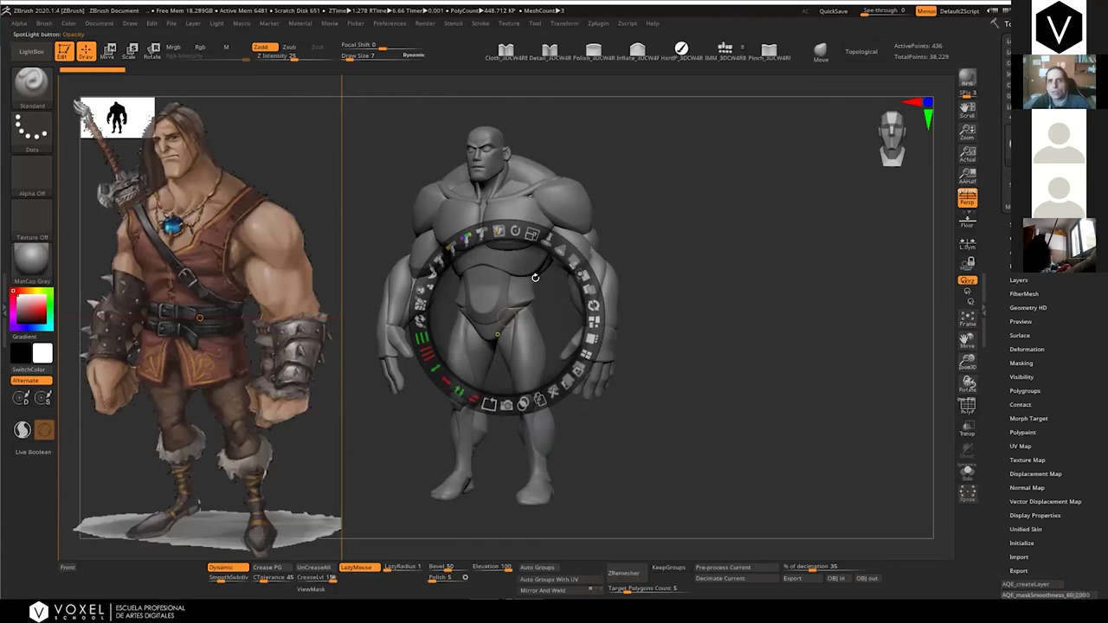
key(shift+z)
Preview the character_masking texture and make it the current texture
click(509, 23)
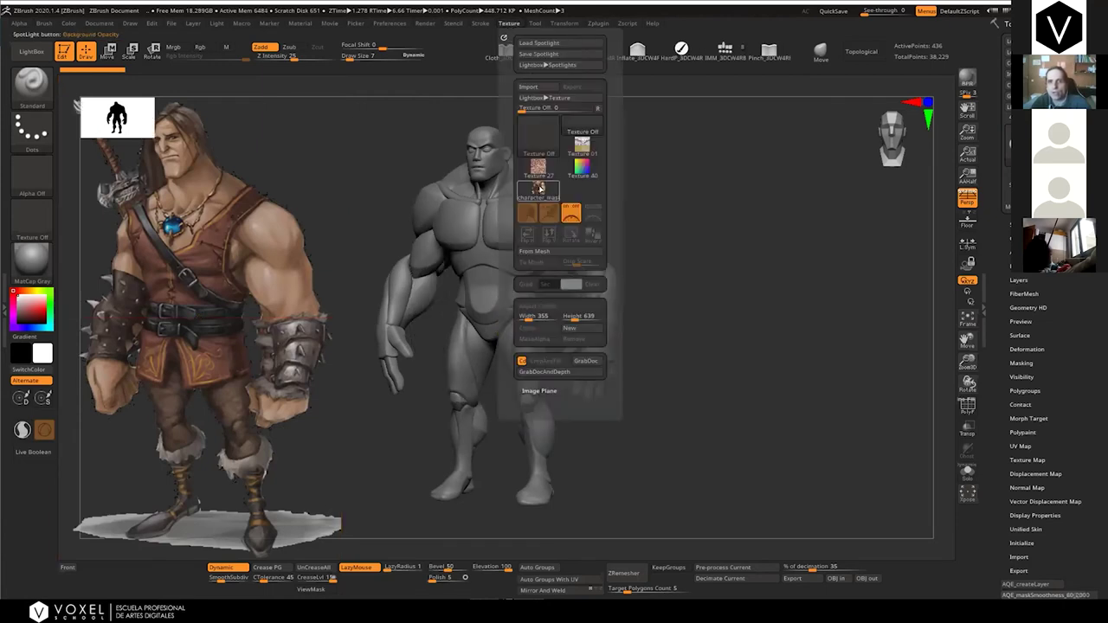
mouse_move(539, 188)
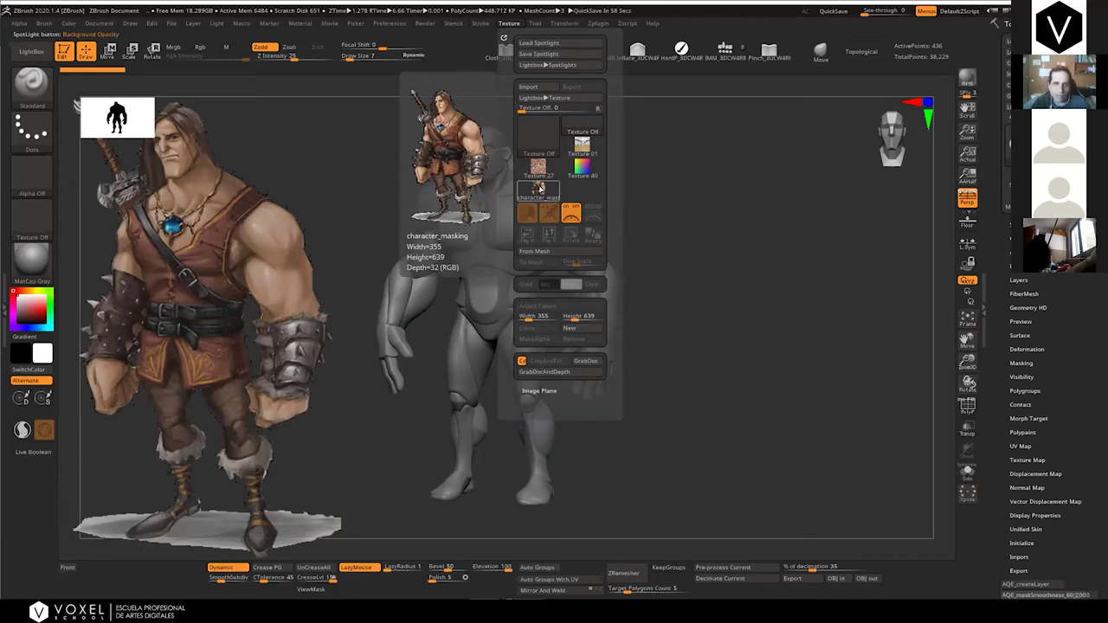
click(554, 192)
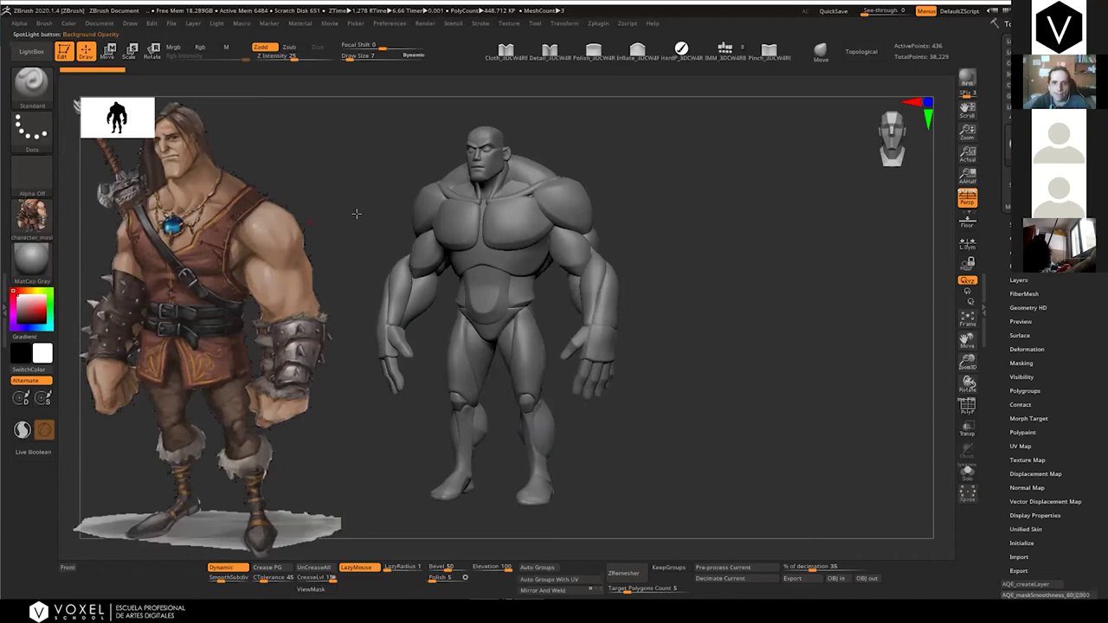
Slightly shrink and reposition the warrior reference in Spotlight beside the body blockout, and leave Spotlight editing
key(shift+z)
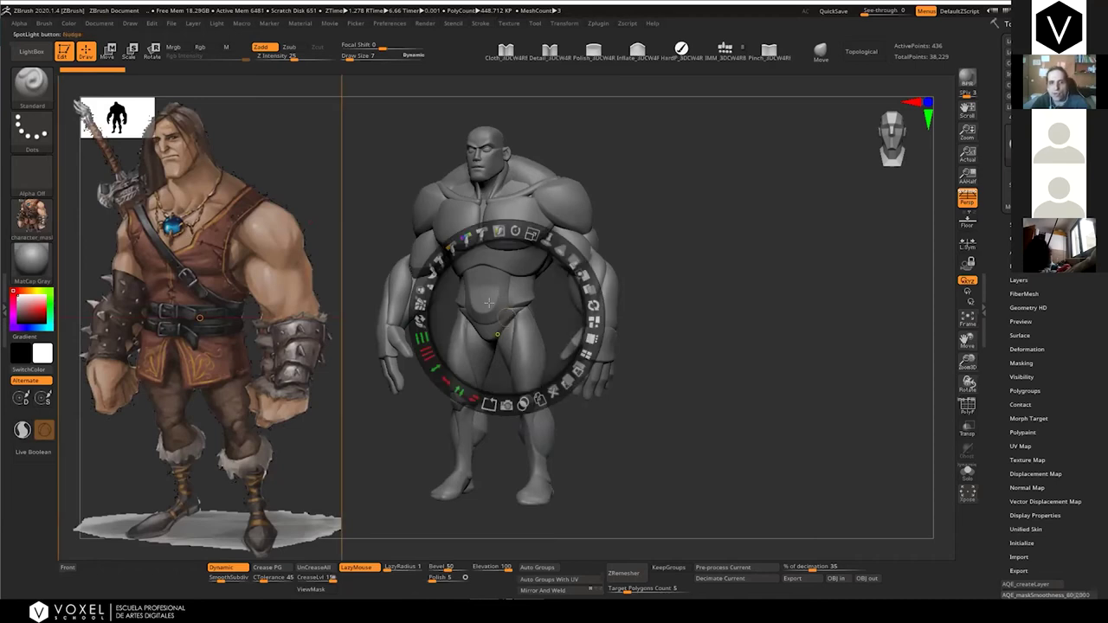
drag(506, 314, 496, 314)
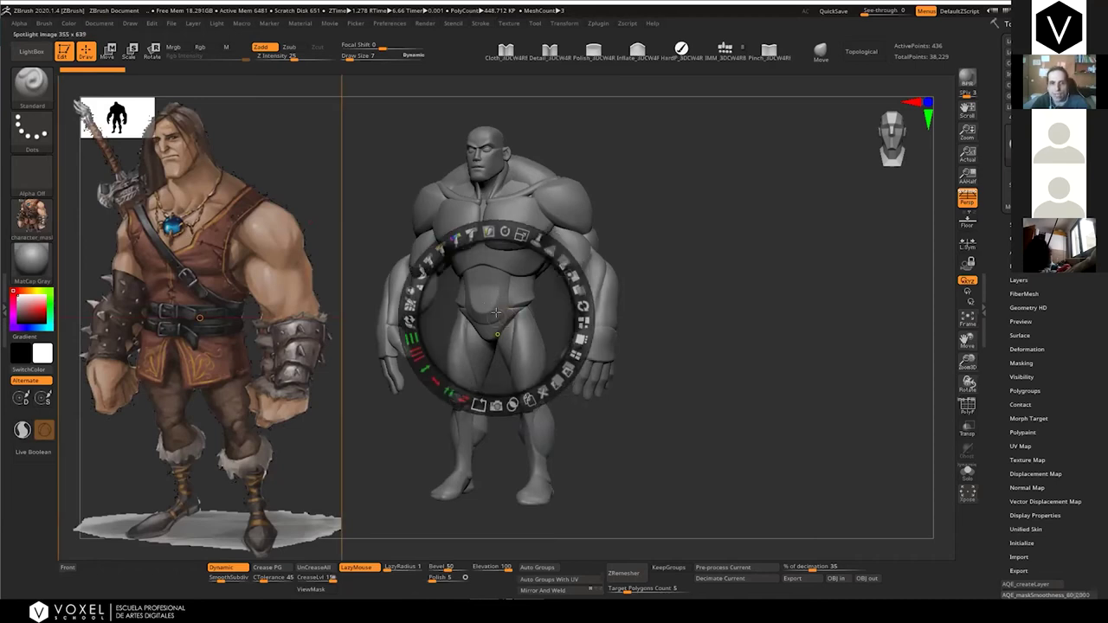
click(324, 199)
mouse_move(767, 200)
mouse_down()
mouse_move(809, 175)
mouse_move(317, 187)
mouse_move(336, 182)
mouse_up()
key(z)
View the body blockout beside the warrior reference from the front and from a matching three-quarter angle
mouse_move(683, 230)
alt+mouse_down()
mouse_move(724, 242)
mouse_move(715, 199)
alt+mouse_up()
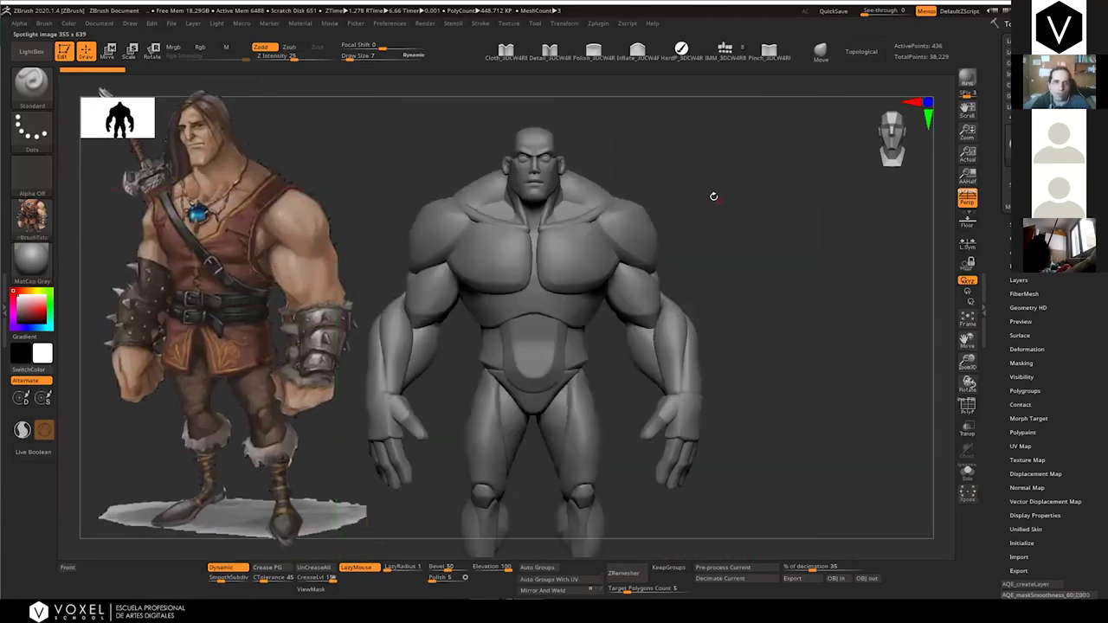
key(ctrl+z)
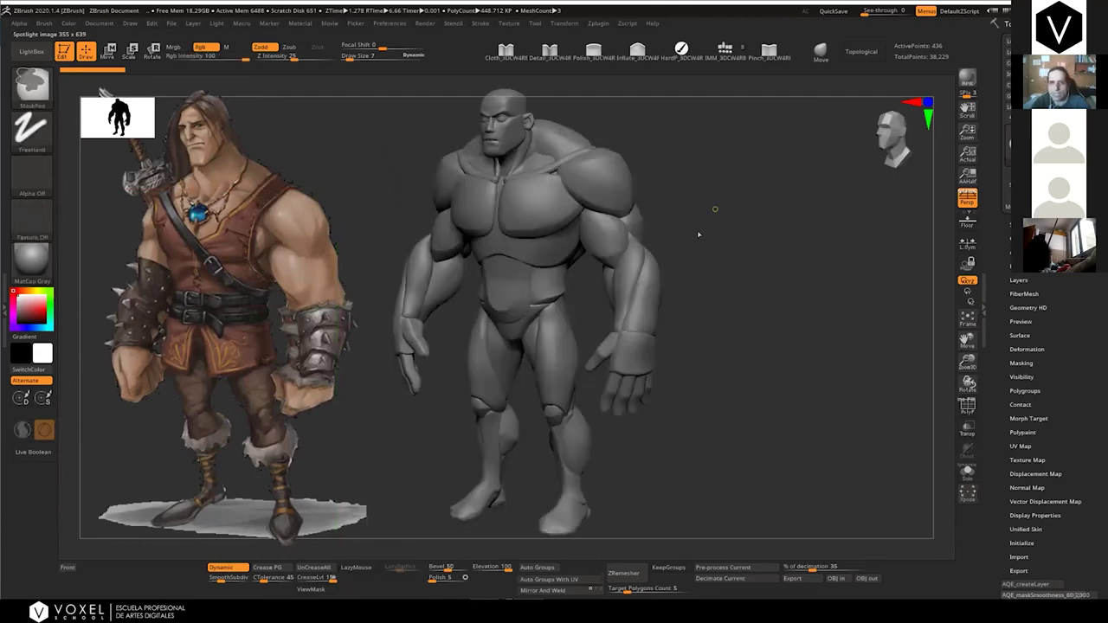
ctrl+right_drag(699, 235, 696, 215)
right_drag(693, 267, 700, 276)
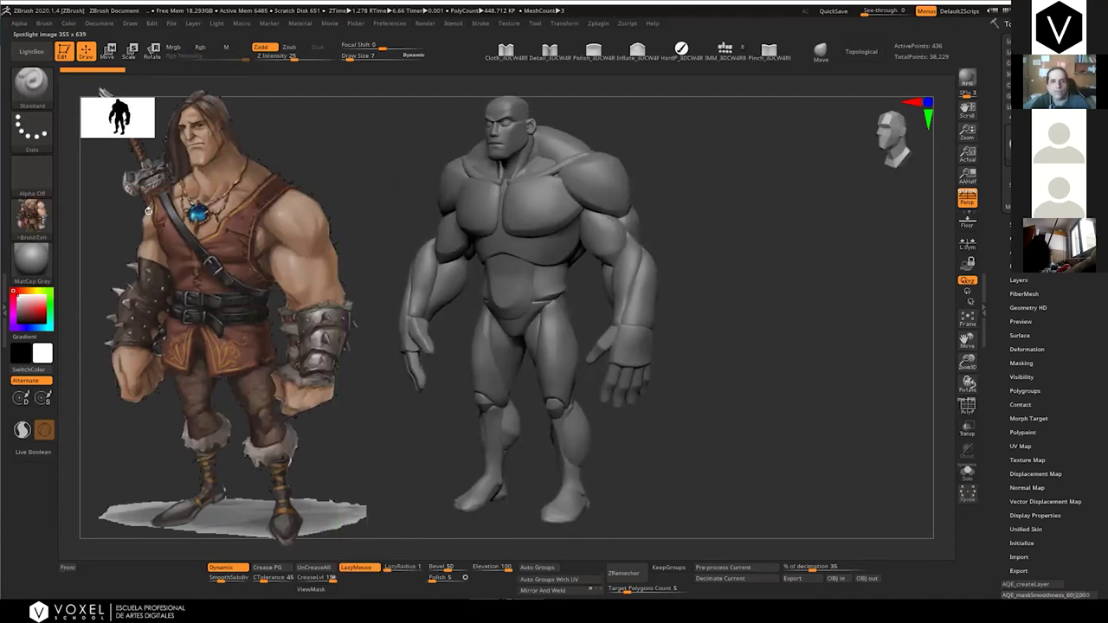
Switch to File Explorer, open character.jpg from the ref folder, and inspect the original warrior concept up close and in full
key(alt+Tab)
key(Tab)
click(180, 234)
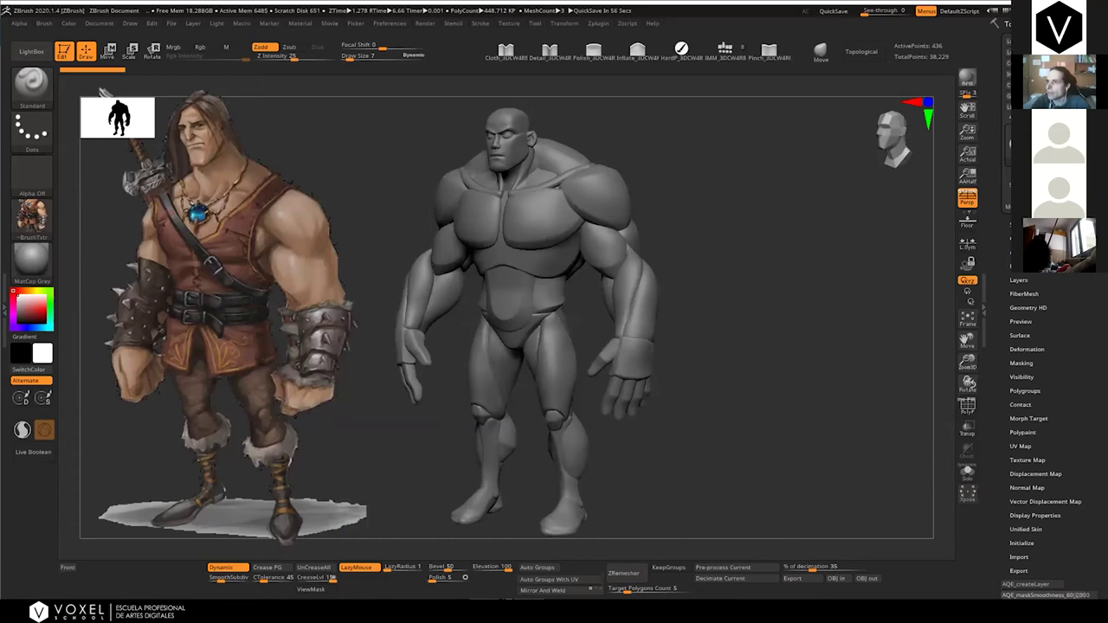
key(alt+Tab)
double_click(539, 100)
click(242, 144)
double_click(242, 144)
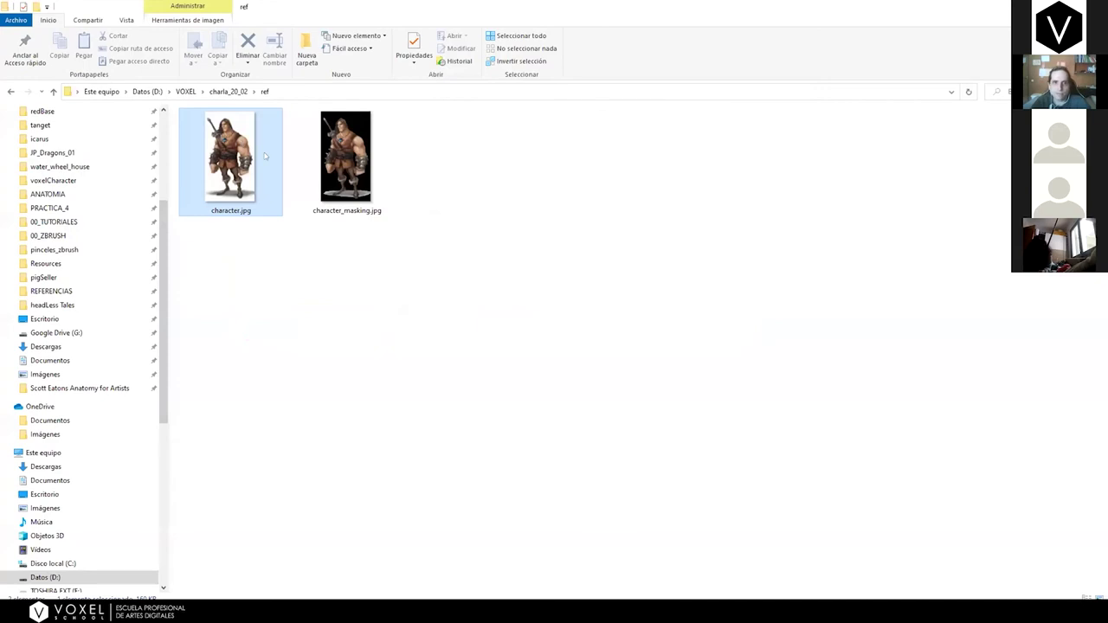
scroll(551, 306, up, 3)
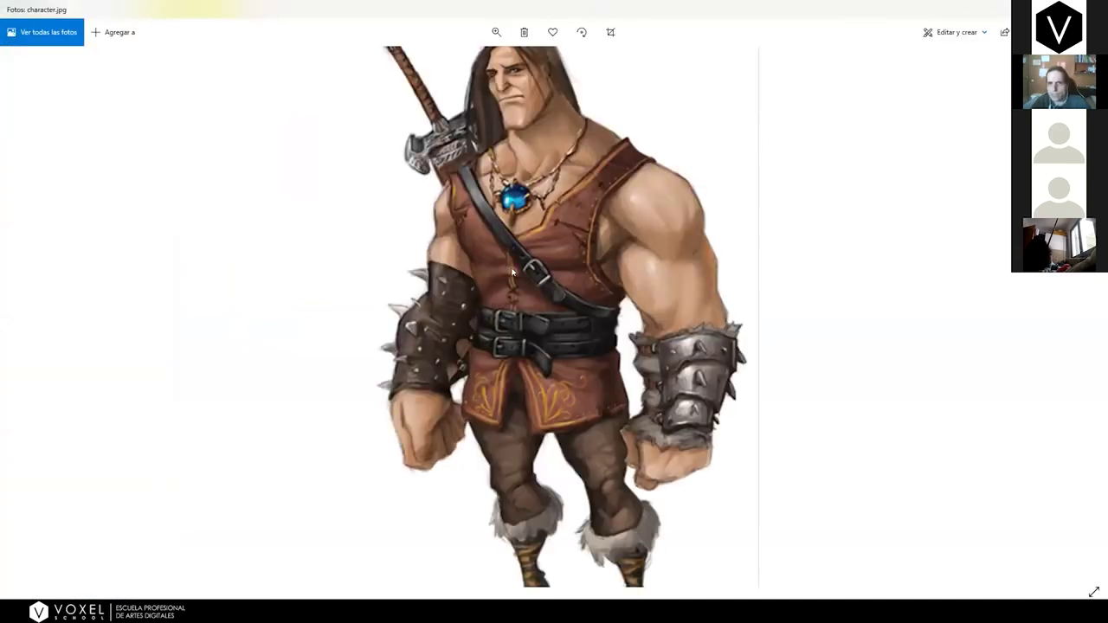
scroll(780, 108, down, 3)
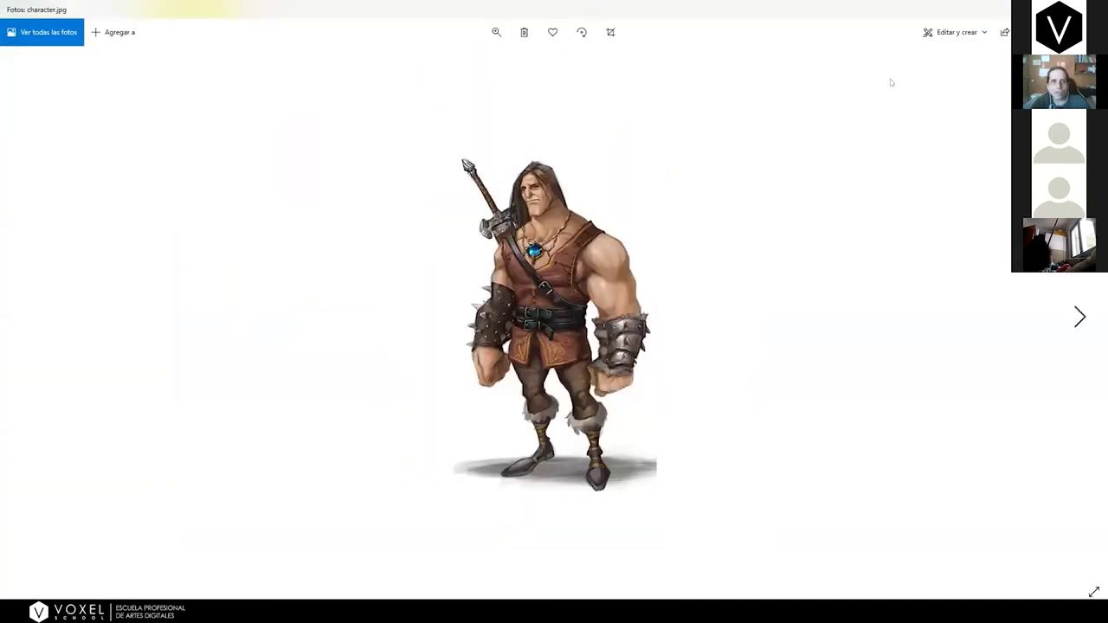
Close character.jpg, view the black-background version character_masking.jpg, and return to ZBrush
click(1095, 9)
key(Right)
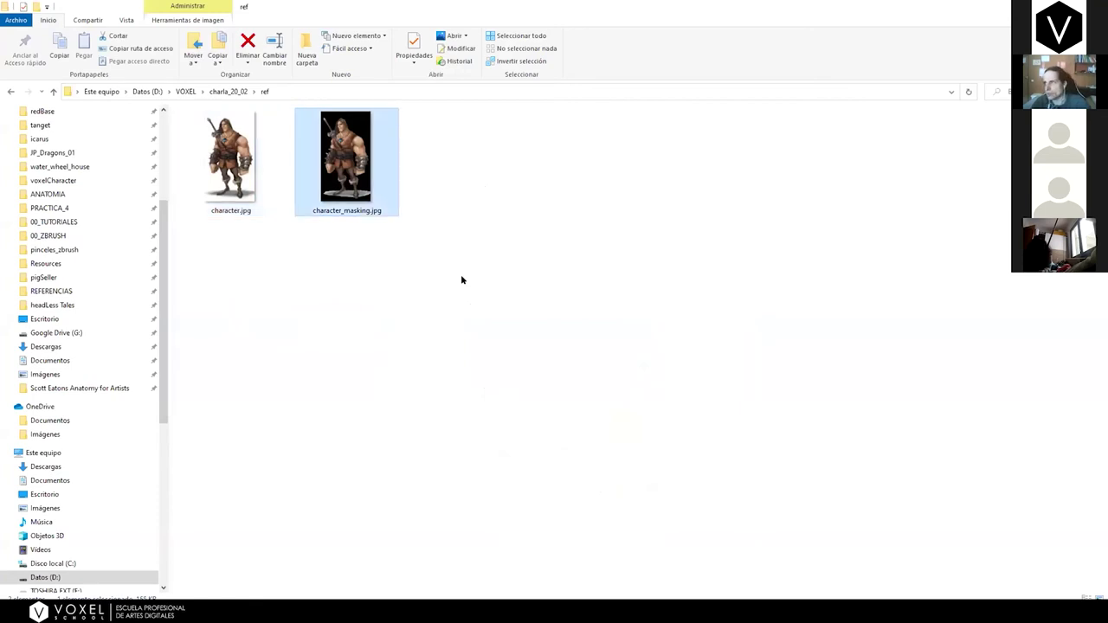
key(Return)
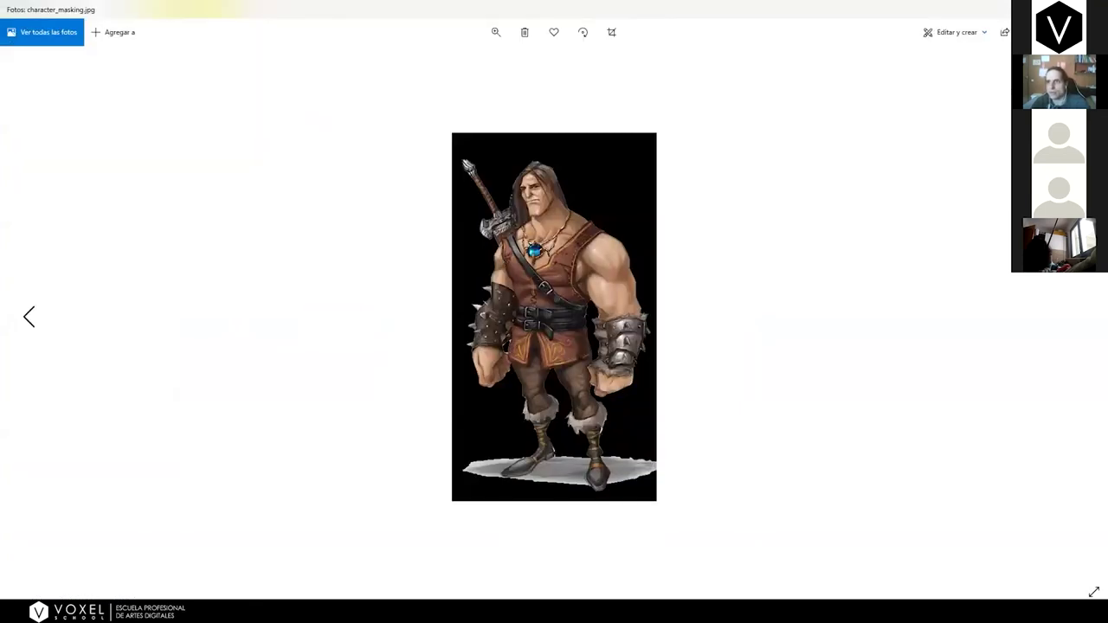
key(alt+Tab)
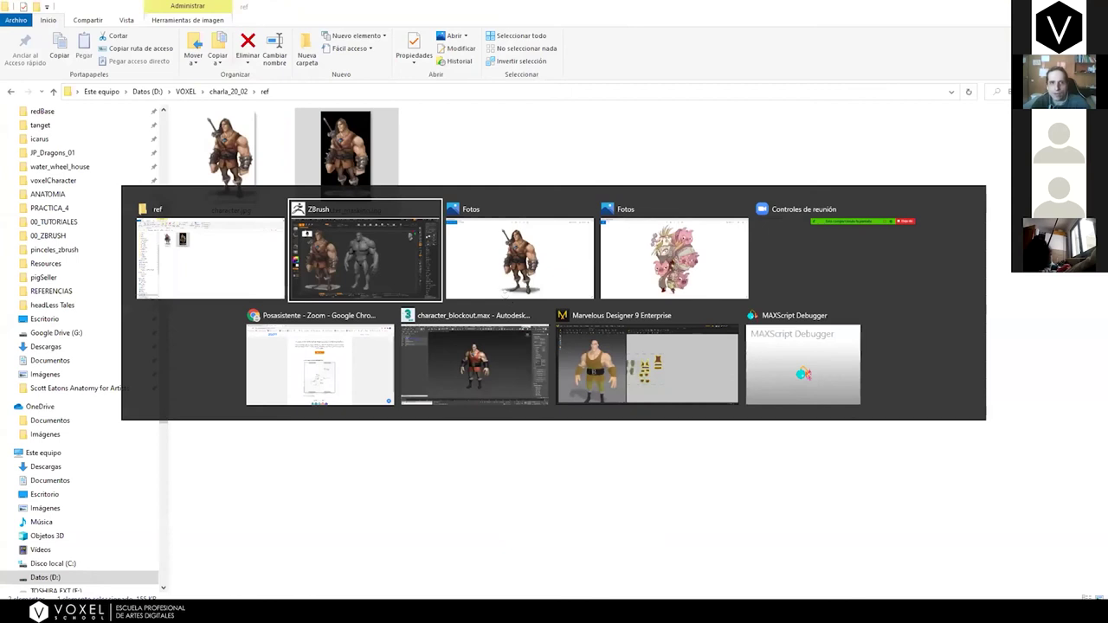
click(349, 288)
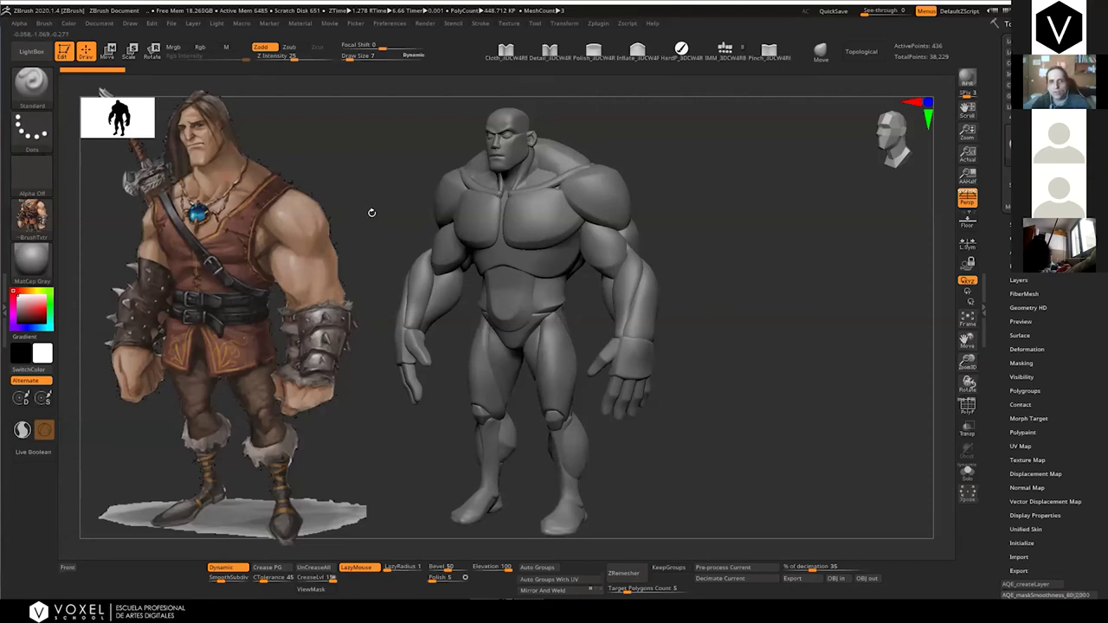
Select the blockout_03 body subtool and turn on its polyframe display to show the wireframe and polygroups
shift+drag(399, 218, 388, 197)
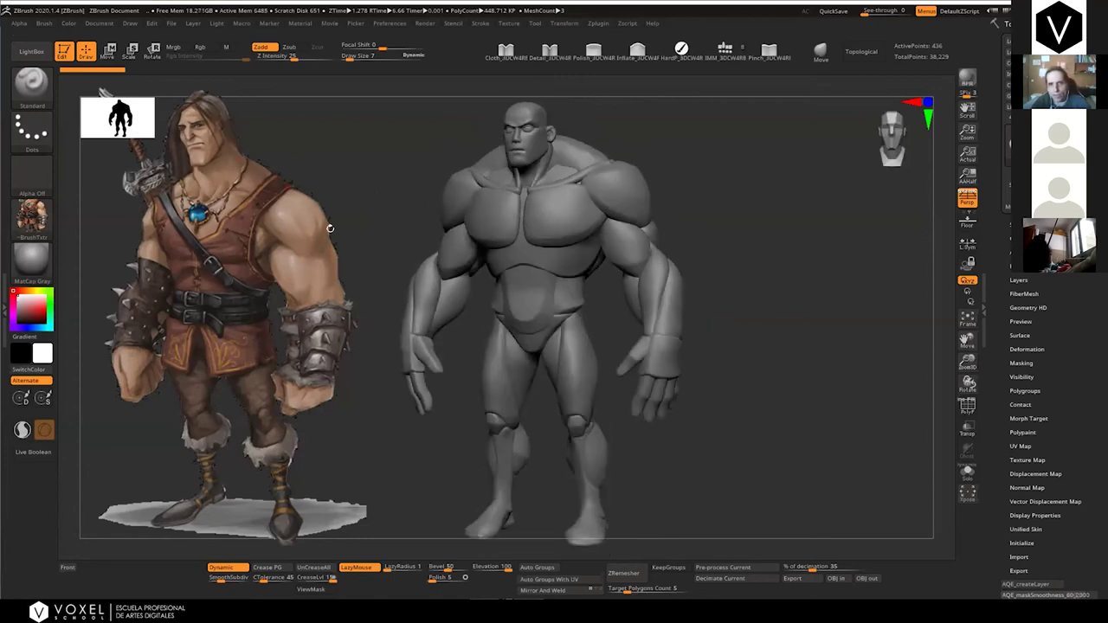
mouse_move(711, 223)
right_down()
mouse_move(698, 231)
mouse_move(712, 276)
mouse_move(721, 249)
mouse_move(760, 275)
mouse_move(750, 275)
right_up()
alt+click(695, 310)
key(shift+f)
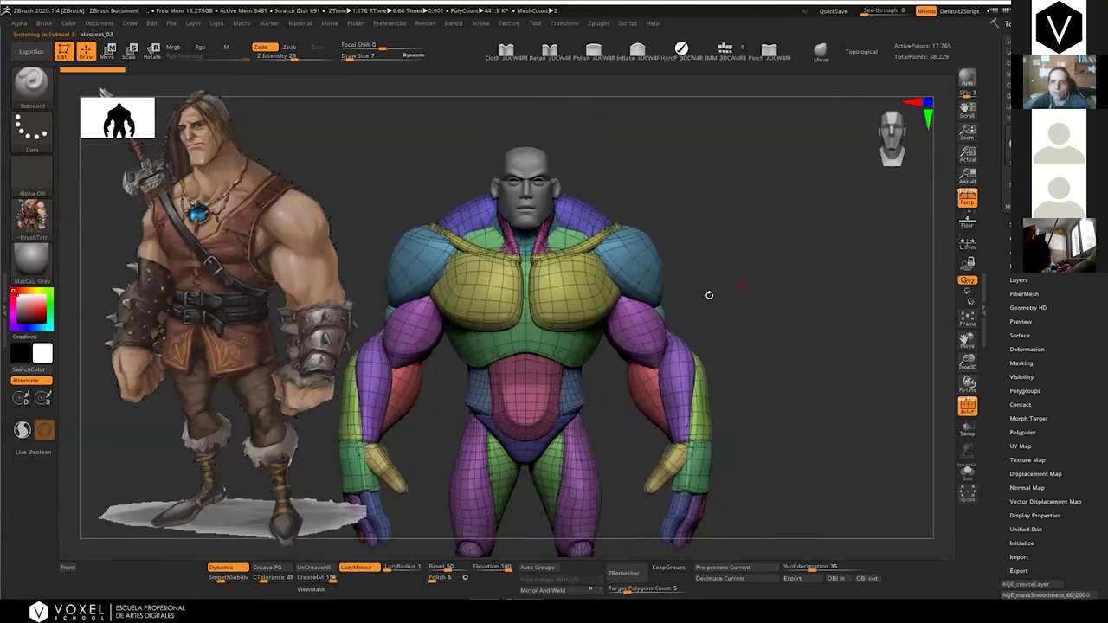
Turn off dynamic subdivision on the body and view its low-poly polygroups from the front and a three-quarter angle
key(shift+d)
mouse_move(752, 252)
ctrl+right_down()
mouse_move(758, 283)
mouse_move(790, 279)
mouse_move(764, 304)
ctrl+right_up()
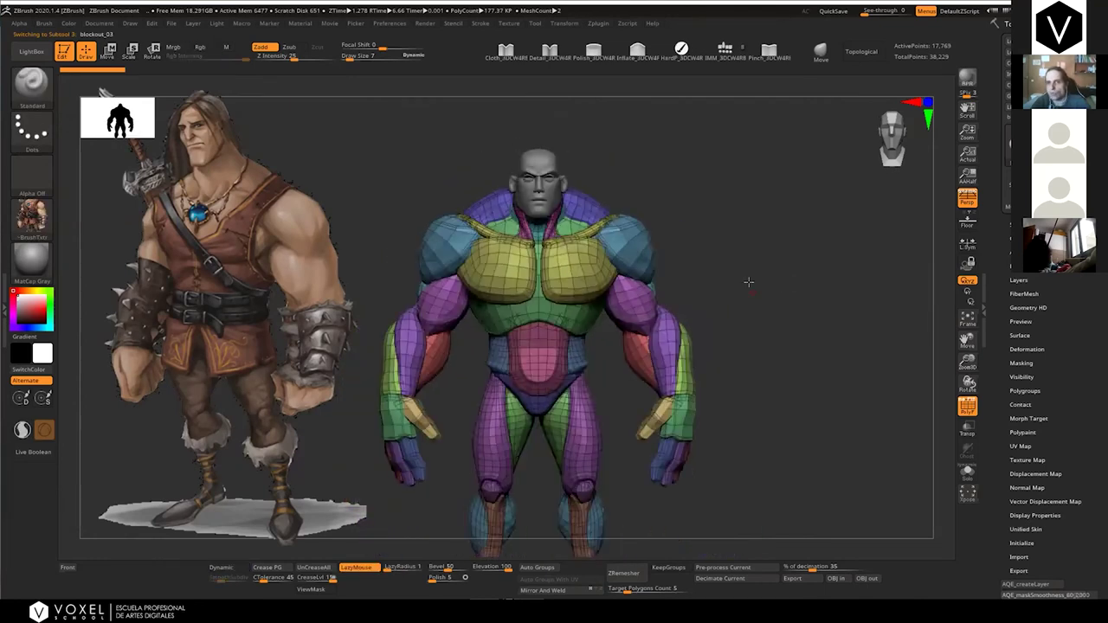
right_drag(745, 210, 744, 210)
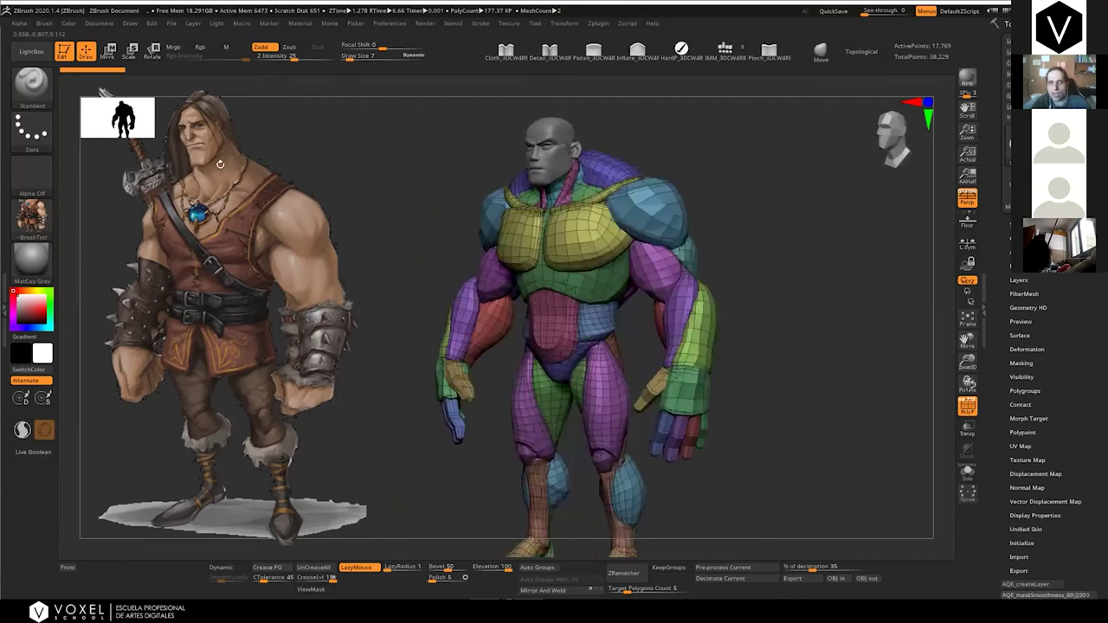
shift+right_drag(220, 163, 222, 165)
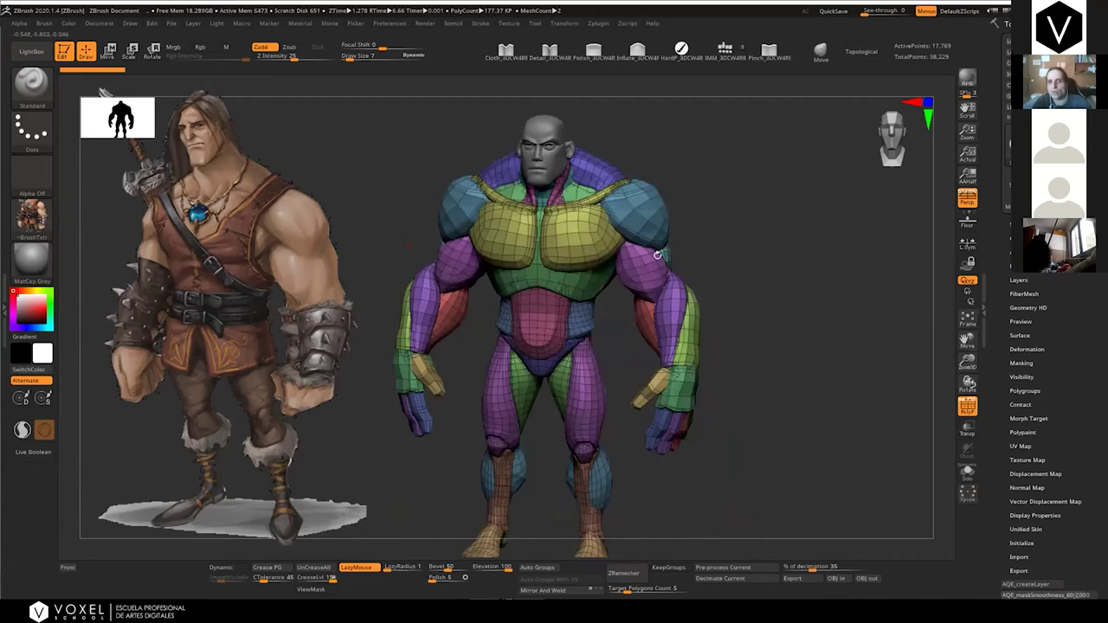
shift+right_drag(722, 247, 731, 247)
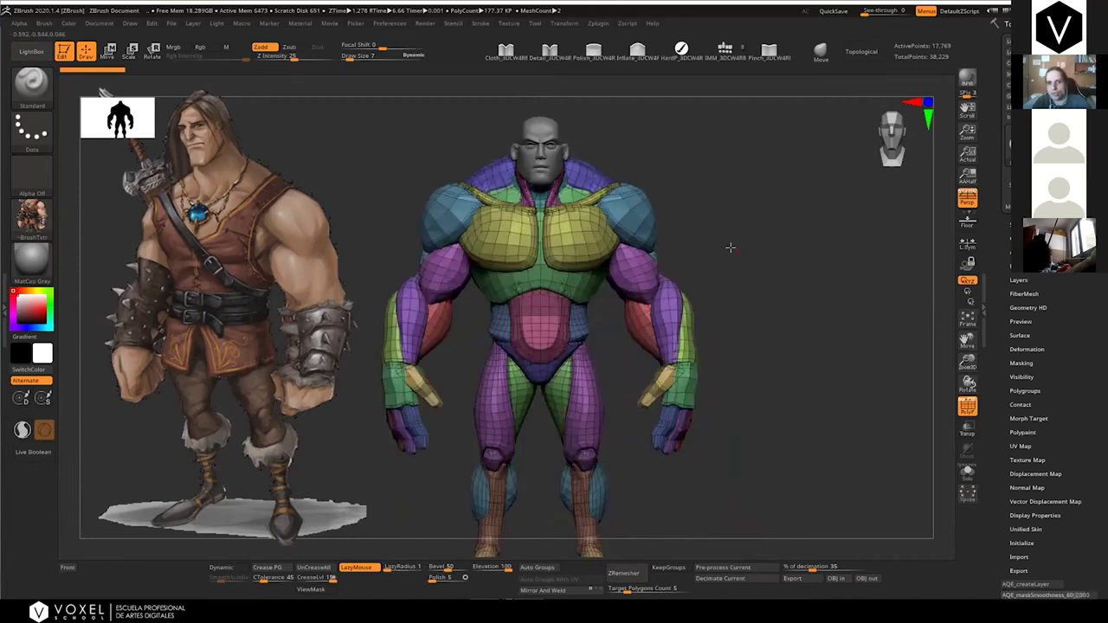
Examine the low-poly chest, shoulder and upper-arm volumes up close from the front and slightly rotated angles
alt+right_drag(636, 194, 676, 256)
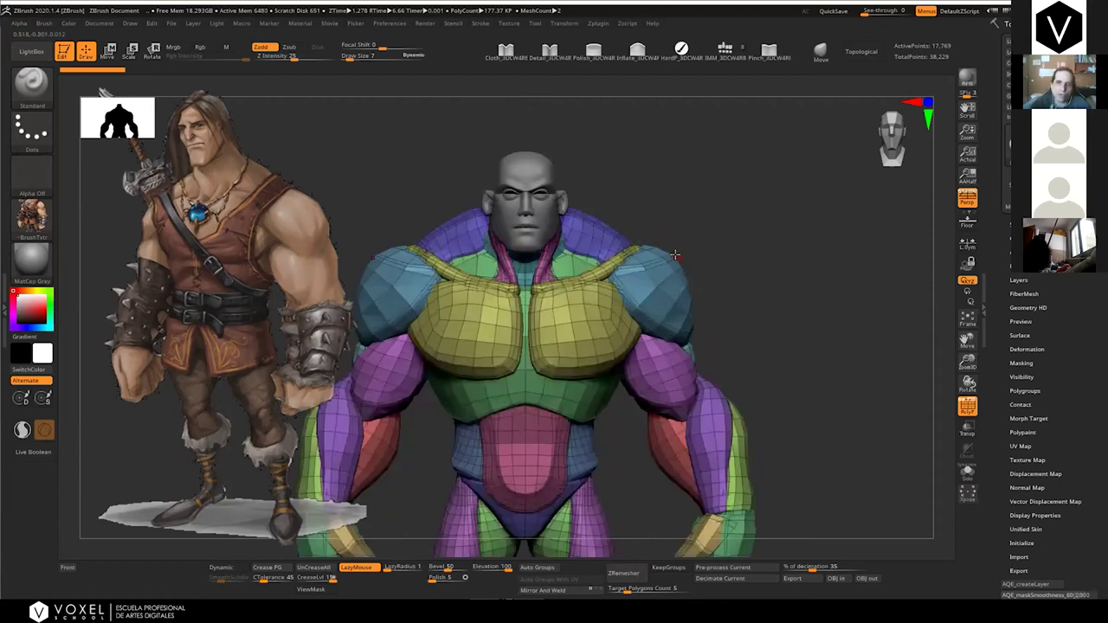
alt+right_drag(657, 295, 563, 249)
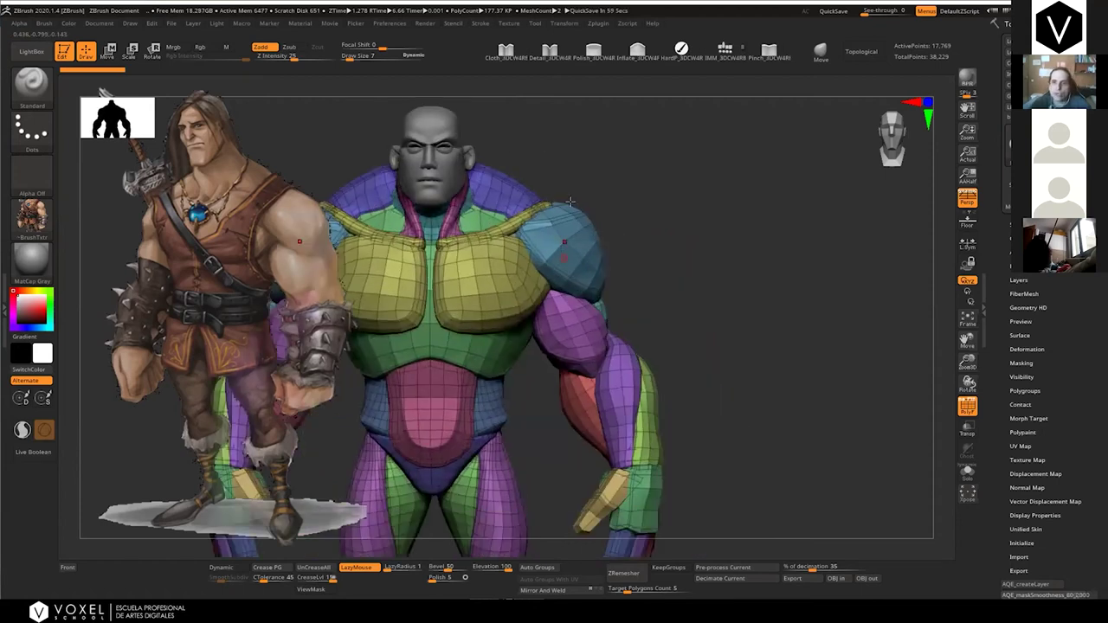
ctrl+right_drag(556, 170, 614, 207)
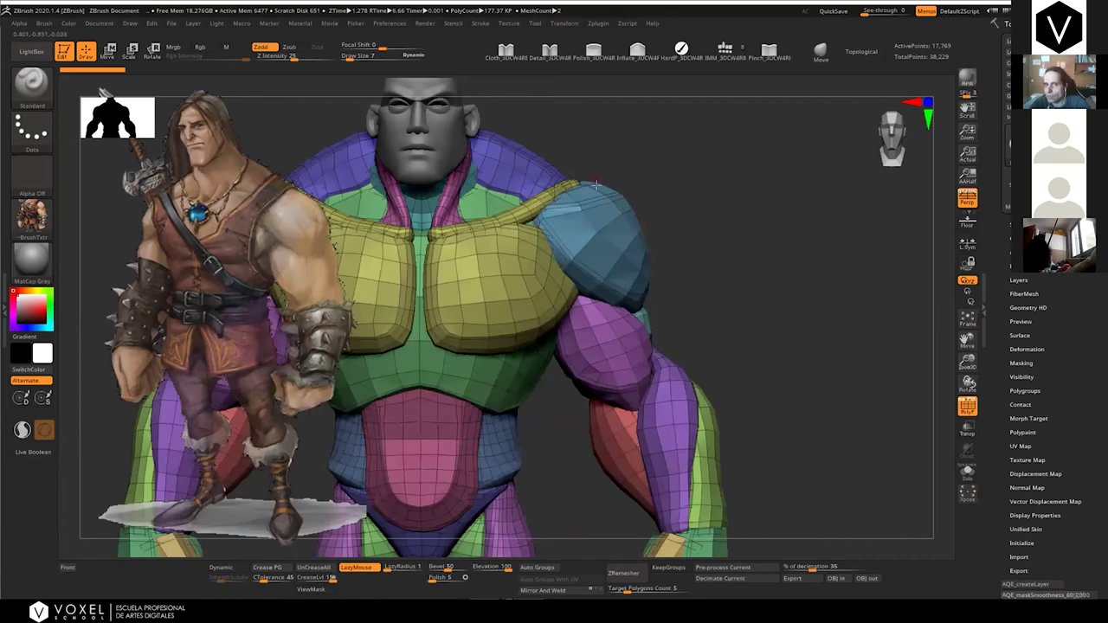
alt+right_drag(569, 234, 624, 270)
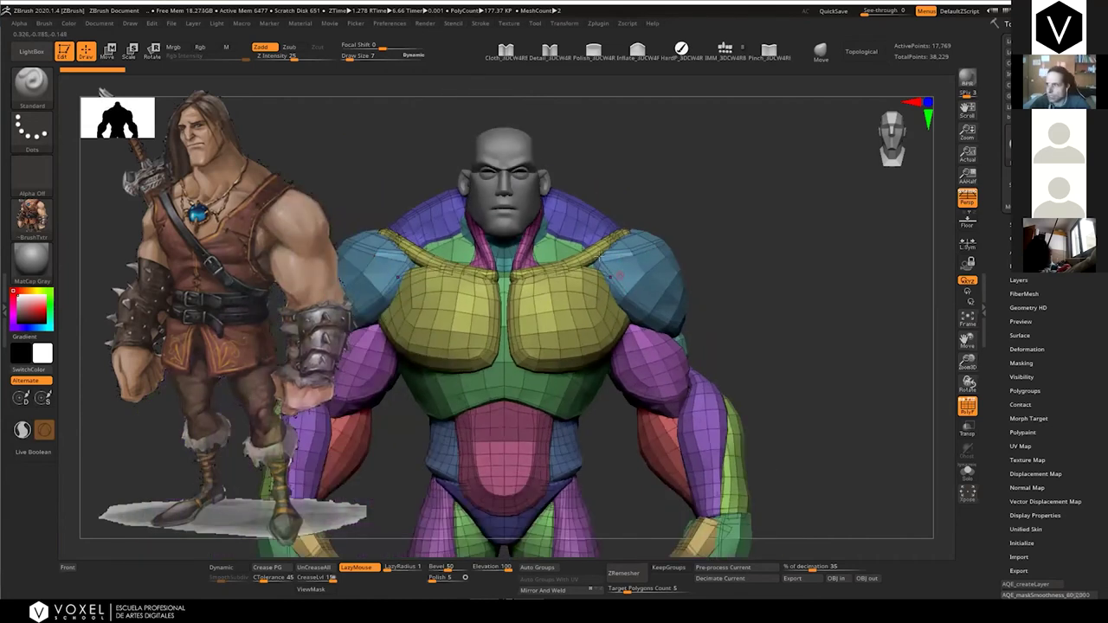
right_drag(525, 313, 512, 322)
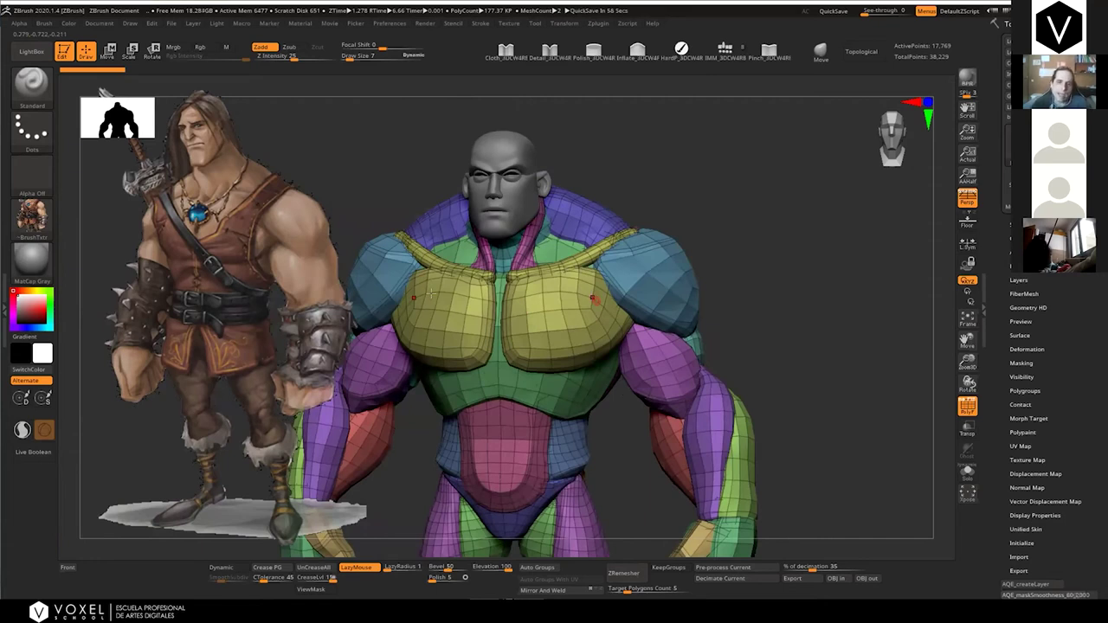
shift+right_drag(472, 308, 494, 320)
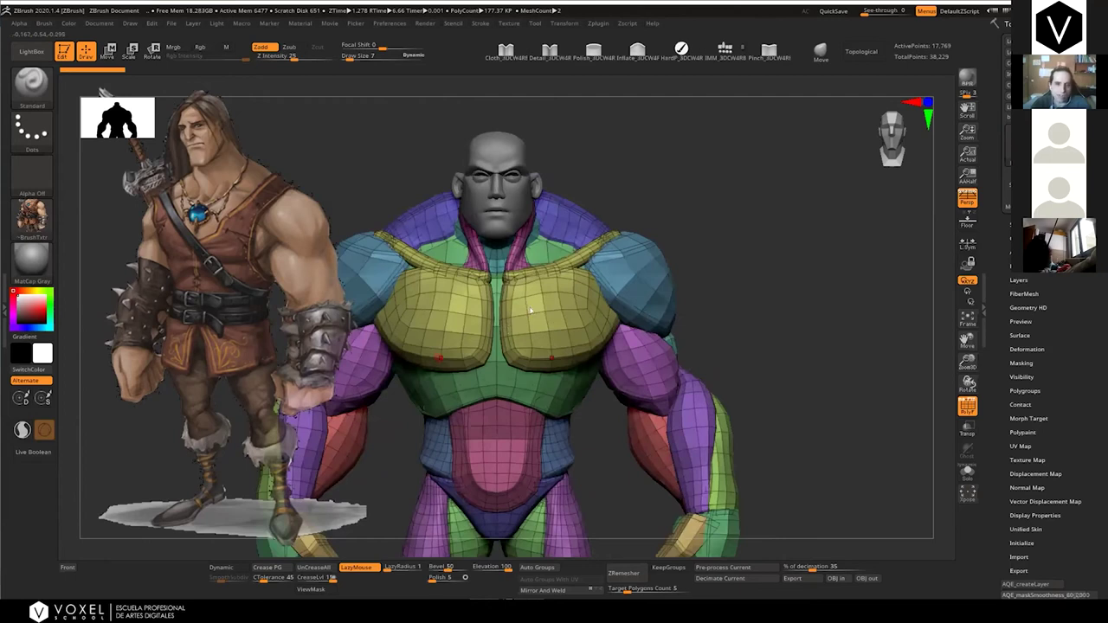
right_drag(531, 310, 524, 310)
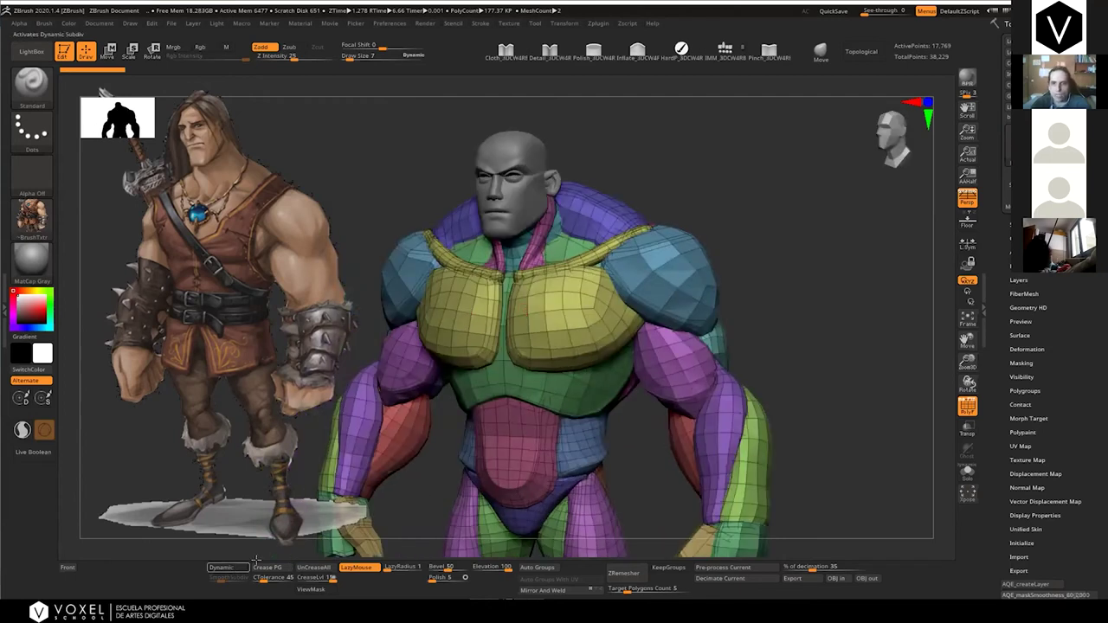
Turn dynamic subdivision back on, hide the polyframe, and compare the torso with and without smoothing
click(231, 568)
key(shift+f)
right_drag(524, 300, 524, 231)
right_drag(524, 276, 562, 276)
alt+right_drag(561, 276, 547, 340)
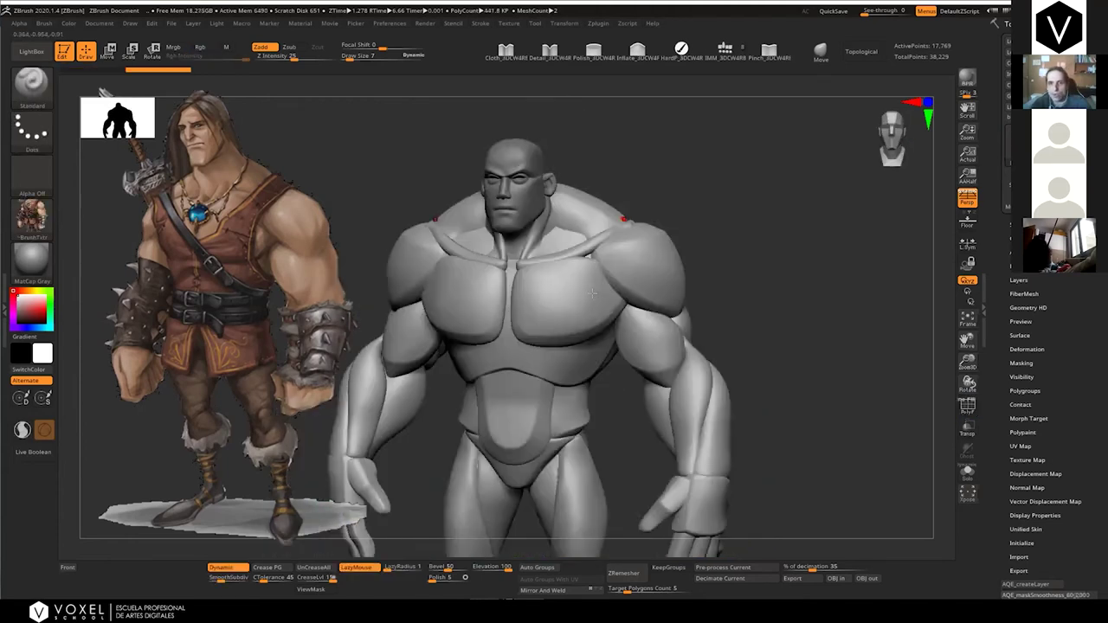
key(shift+d)
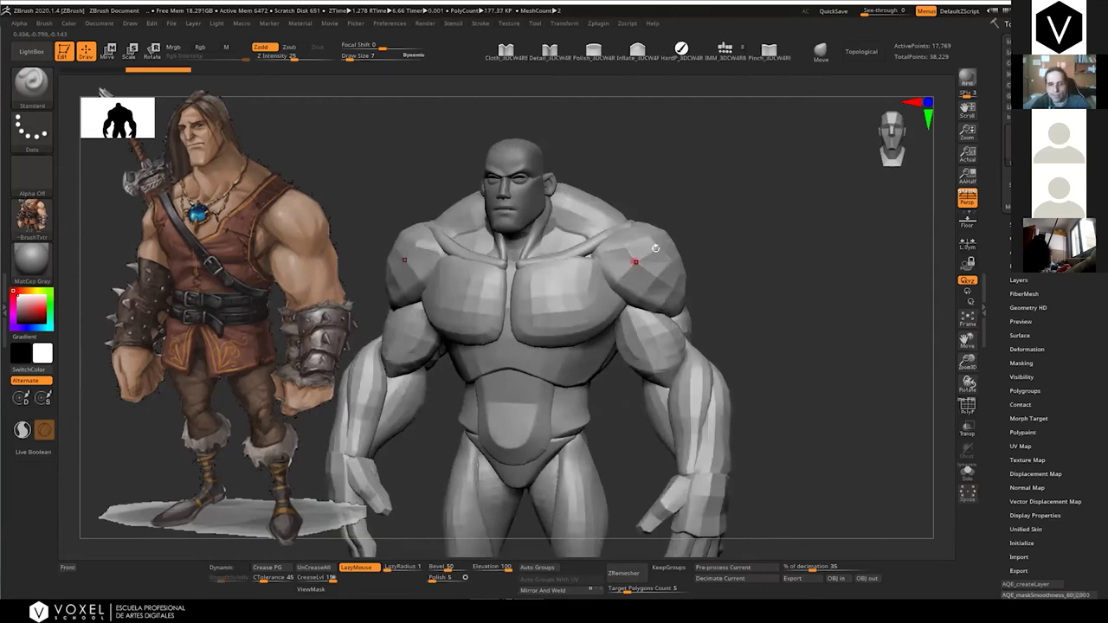
click(232, 563)
mouse_move(554, 286)
shift+right_down()
mouse_move(573, 286)
mouse_move(574, 317)
shift+right_up()
Select the Move brush and set its draw size to 175 with the torso framed from the front
key(b)
key(m)
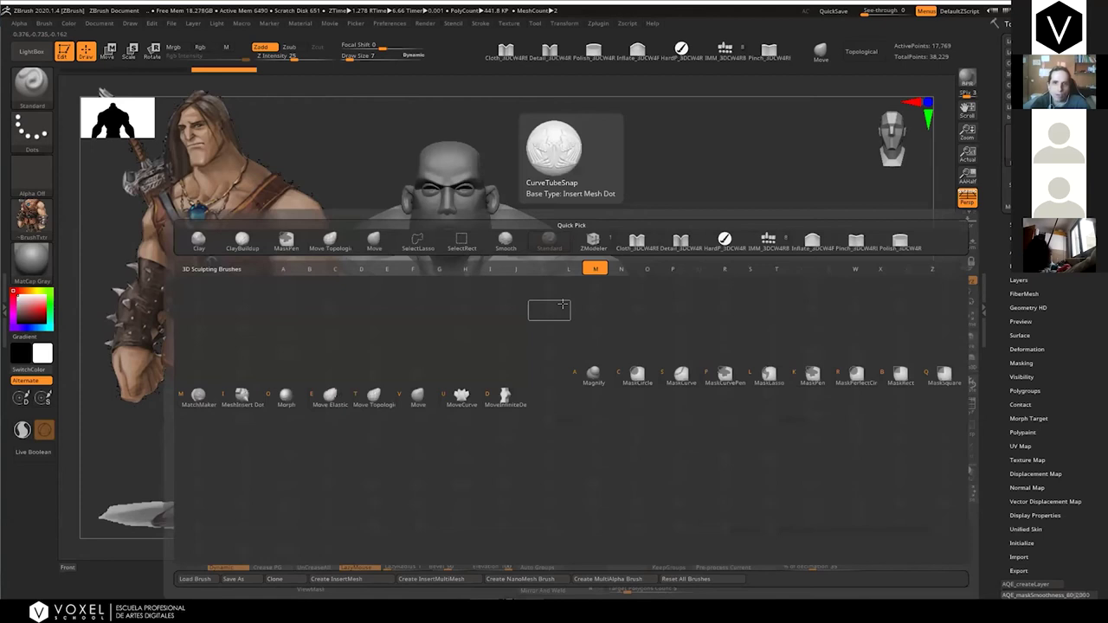
key(v)
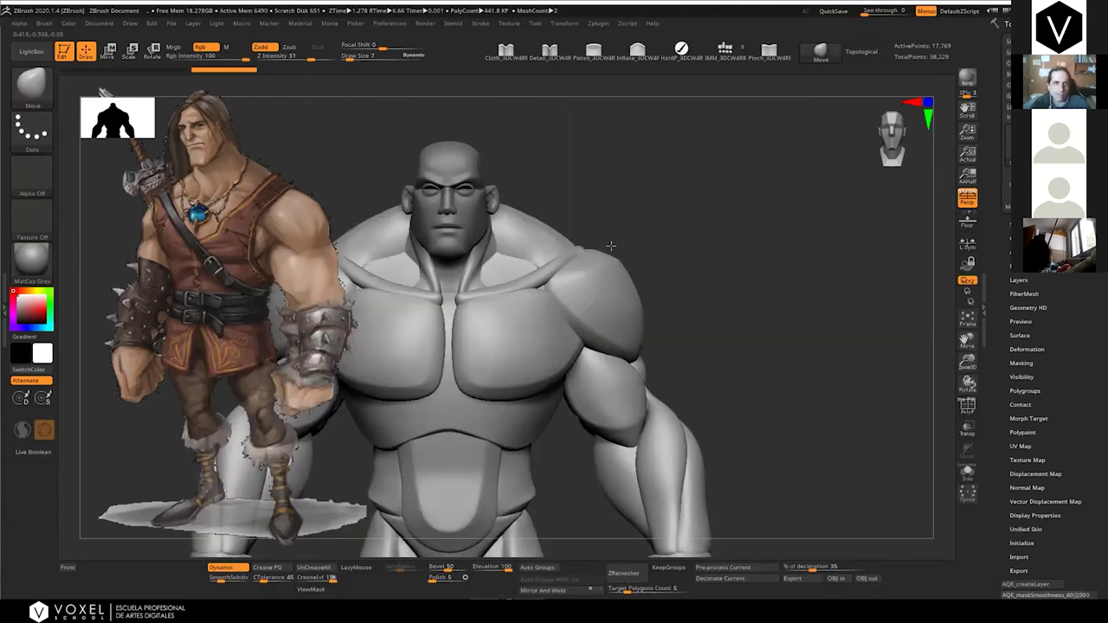
alt+right_drag(646, 218, 735, 194)
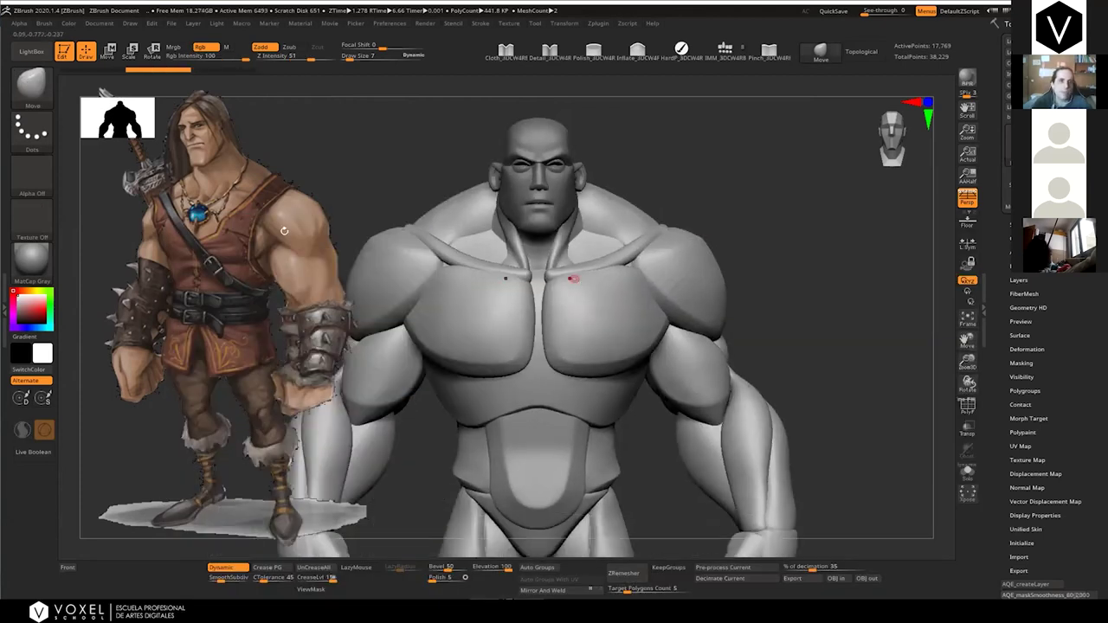
alt+right_drag(284, 231, 263, 278)
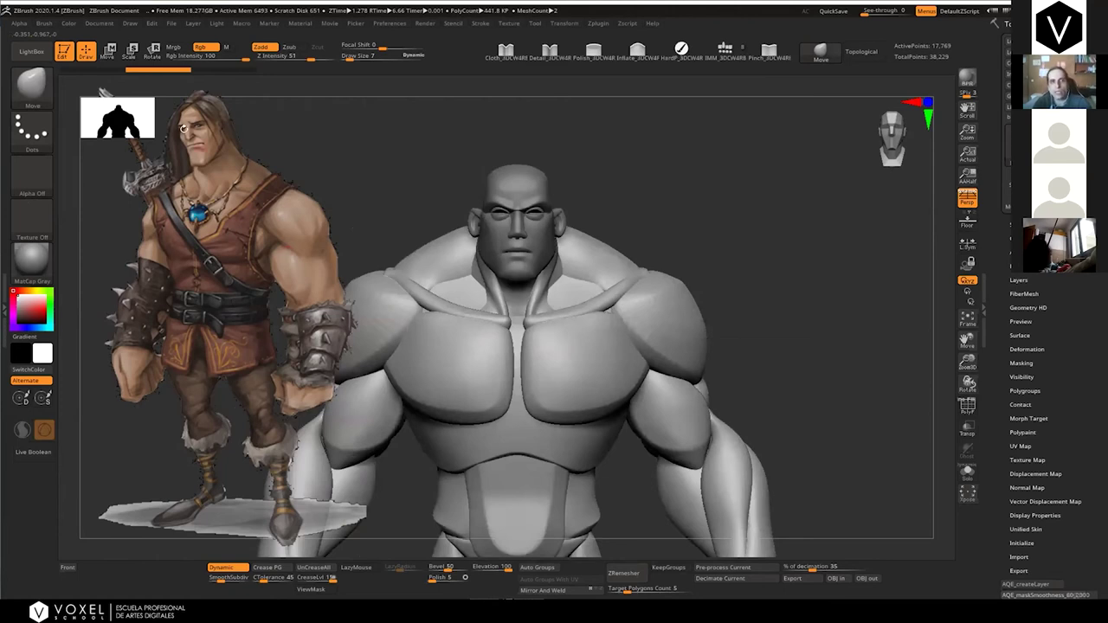
click(44, 24)
drag(116, 304, 64, 266)
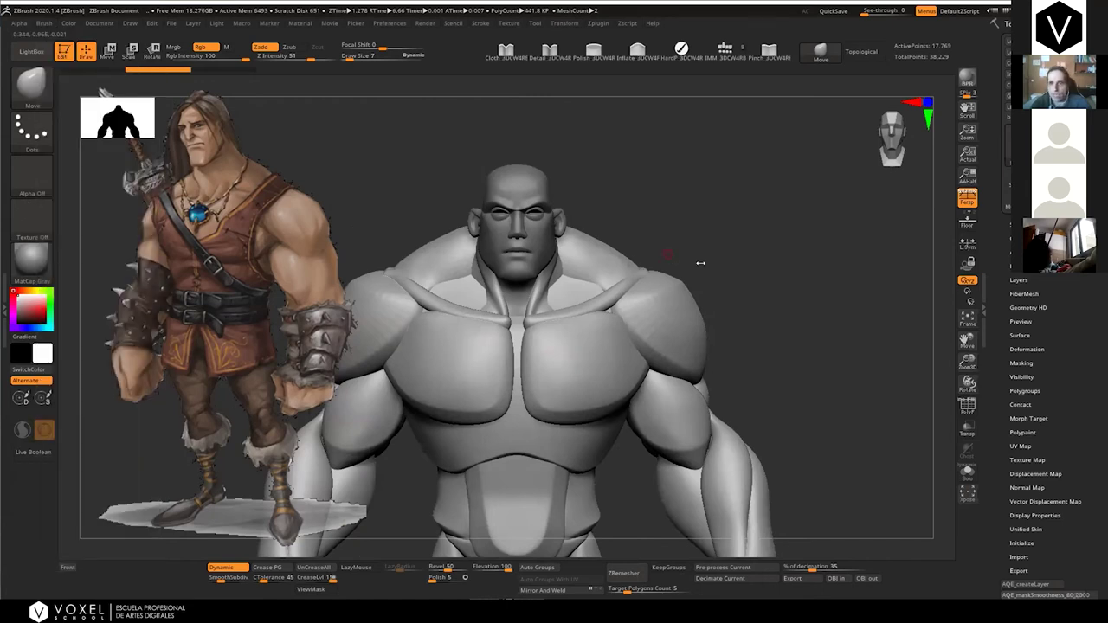
key(s)
drag(691, 275, 699, 278)
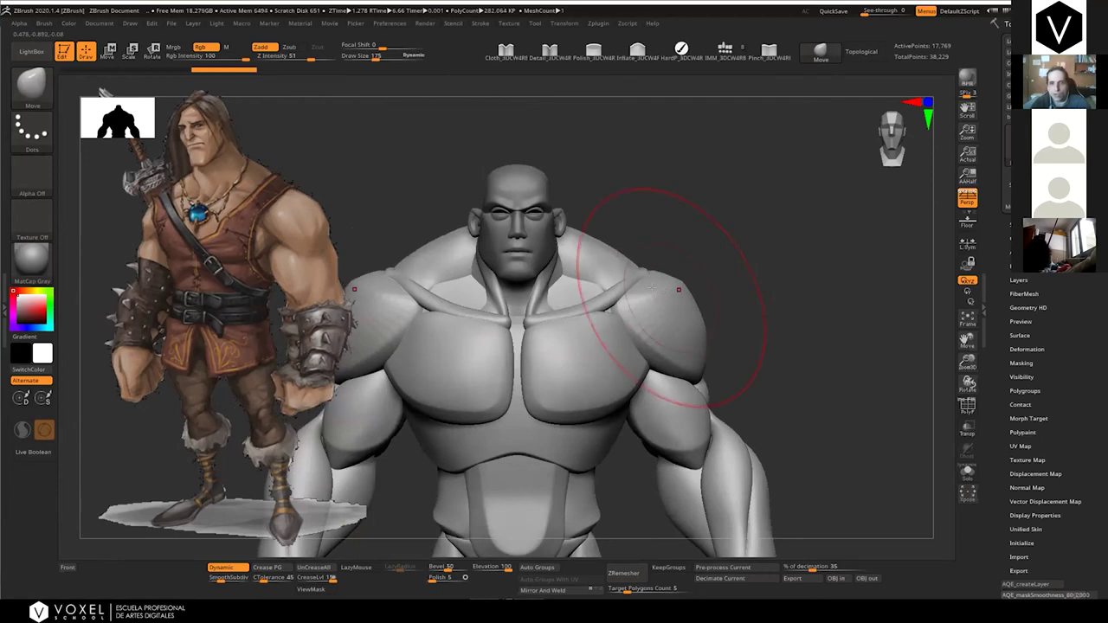
Turn off Spotlight Projection in the Move brush's Samples settings
click(45, 25)
drag(150, 286, 150, 220)
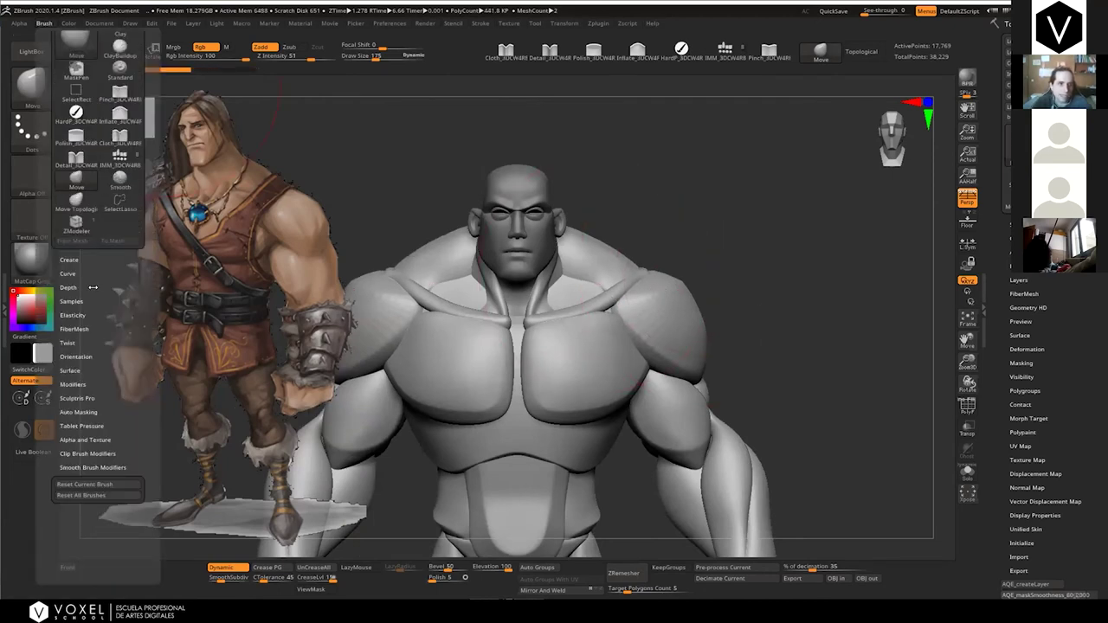
click(76, 300)
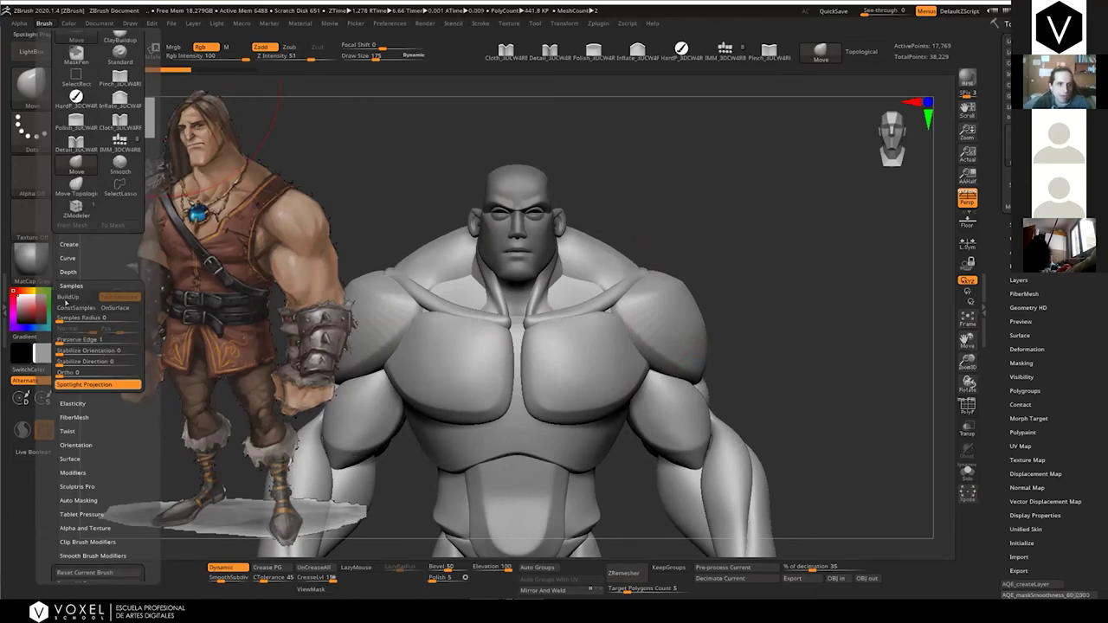
click(83, 323)
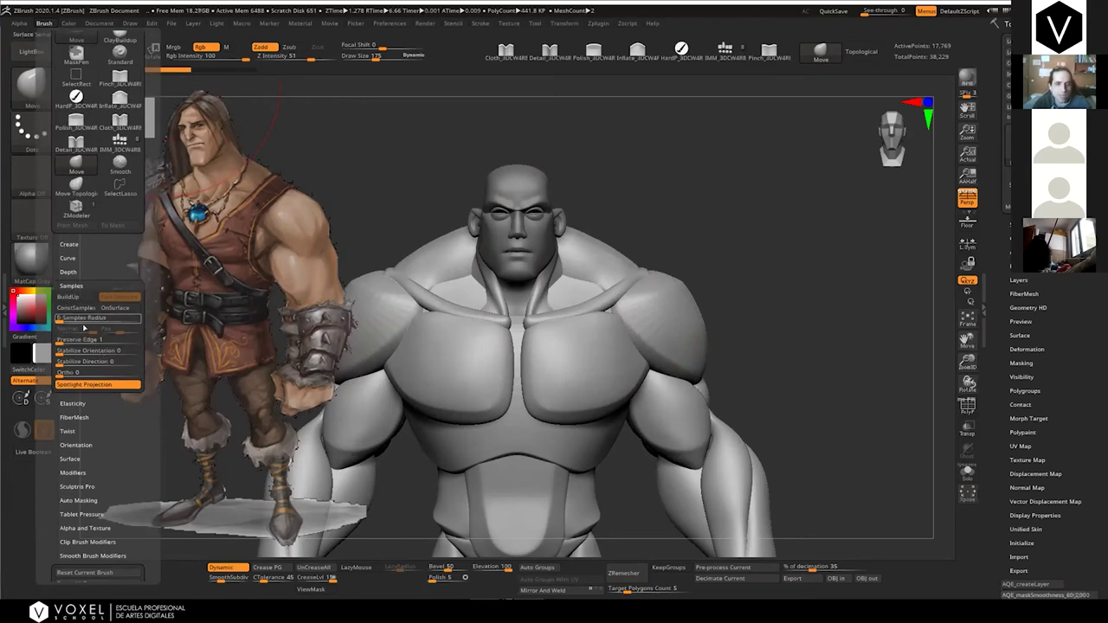
click(96, 384)
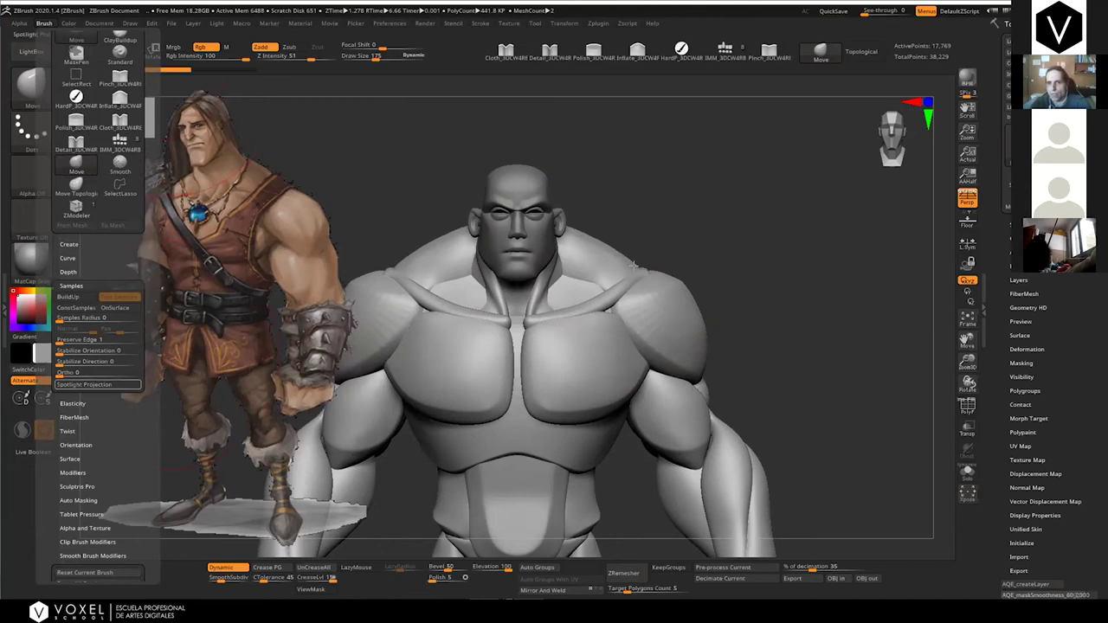
Try reshaping the shoulder and trapezius contour with the Move brush at draw size 251, and undo the change
right_drag(653, 294, 619, 267)
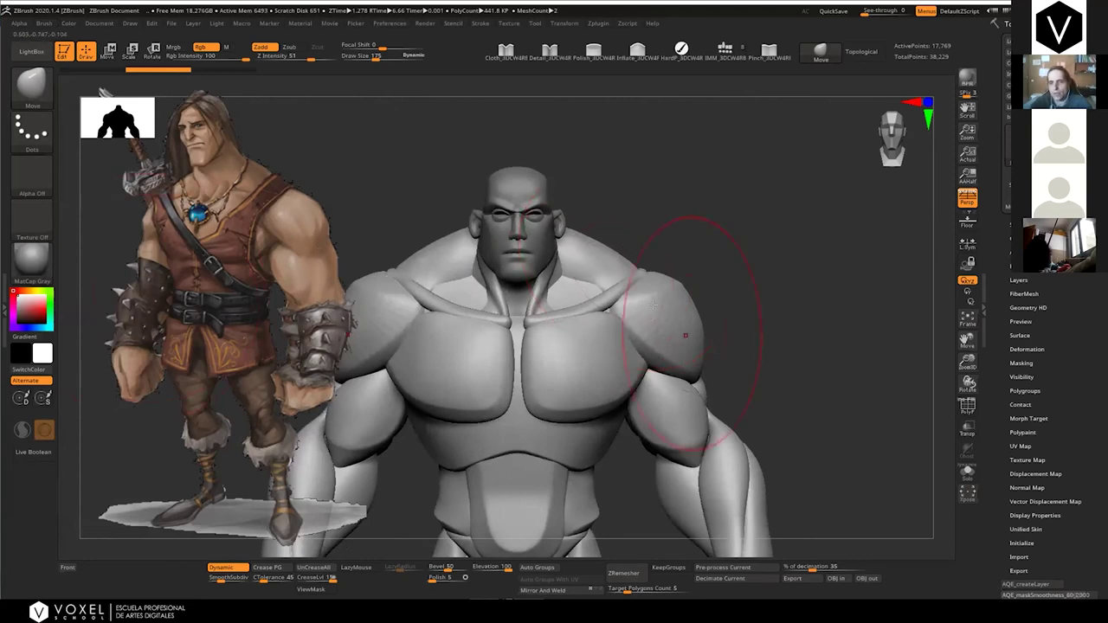
key(shift+f)
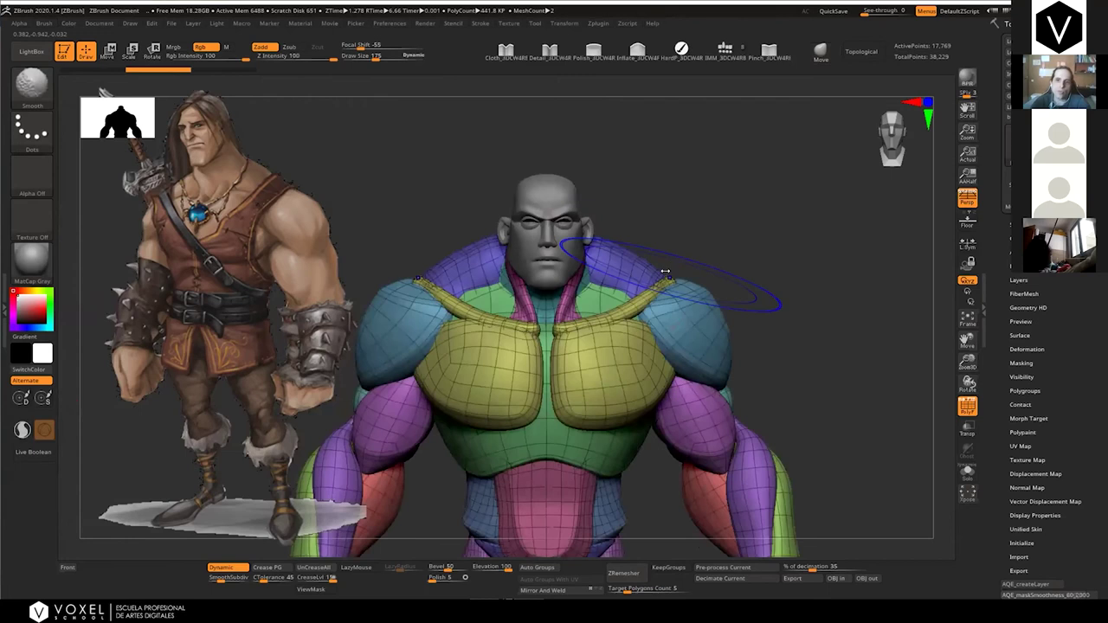
key(shift+f)
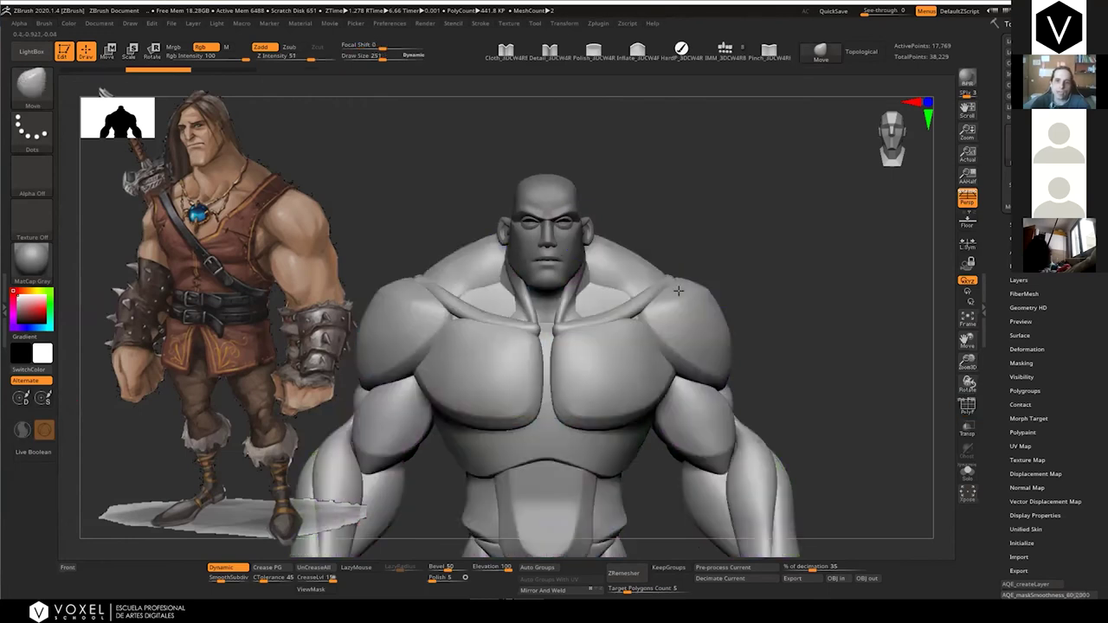
drag(679, 291, 674, 300)
key(ctrl+shift+z)
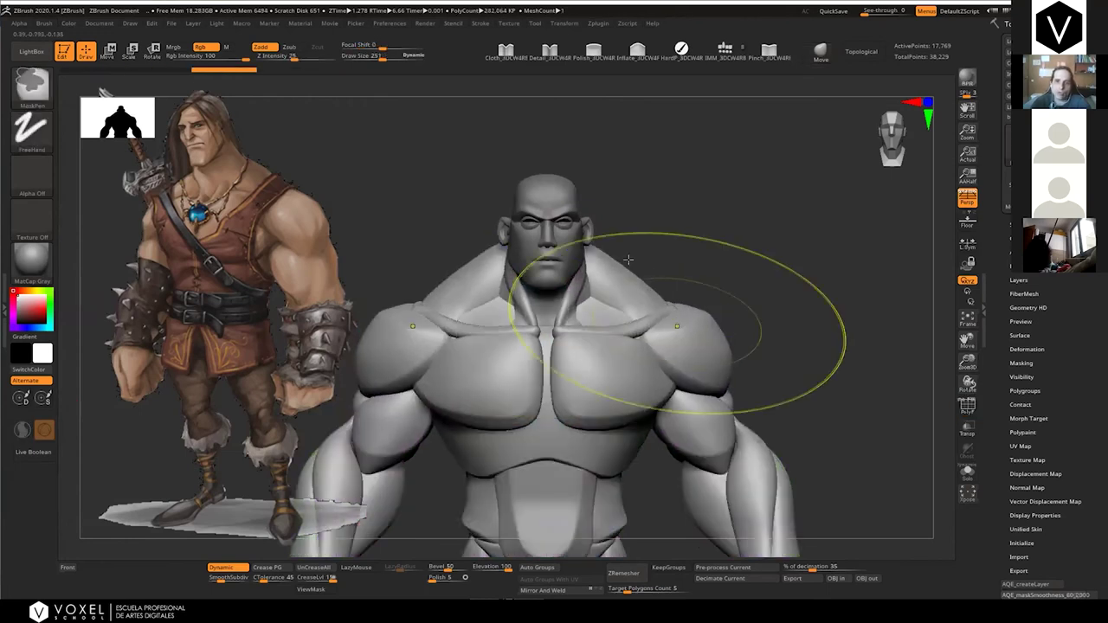
key(ctrl+z)
Reduce the Move brush's draw size to 95 for close work on the trapezius
drag(634, 240, 638, 247)
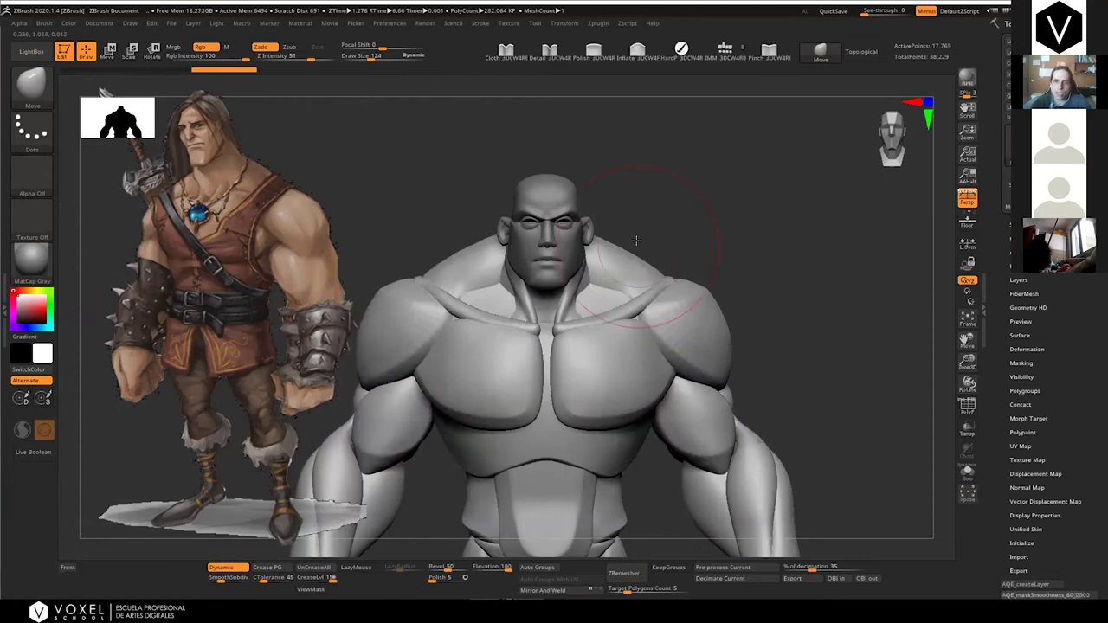
ctrl+right_drag(637, 241, 621, 274)
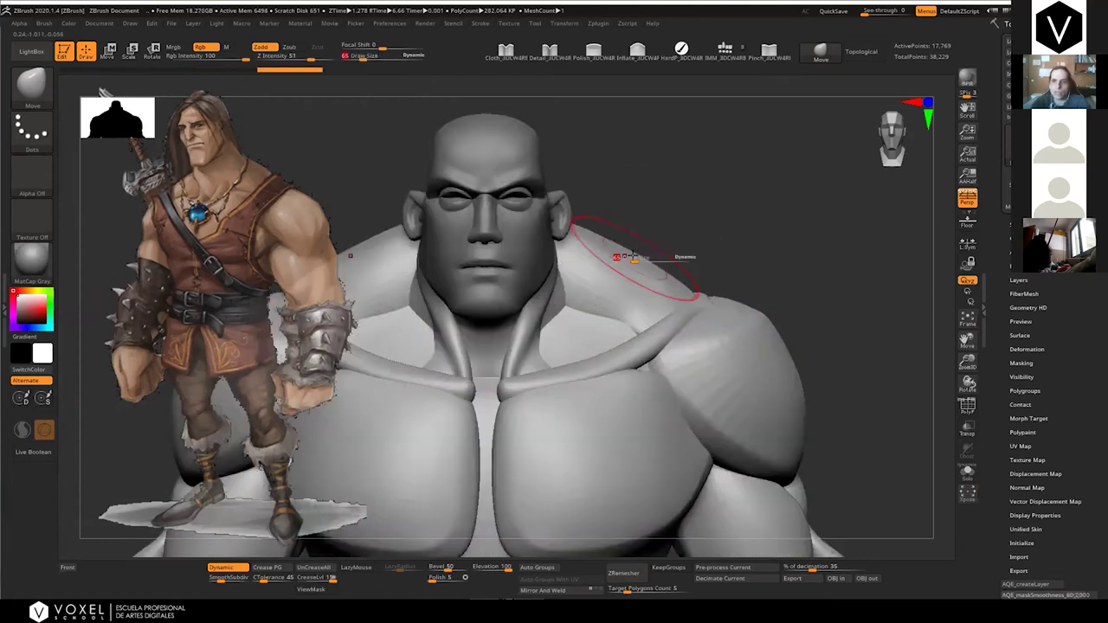
key(ctrl)
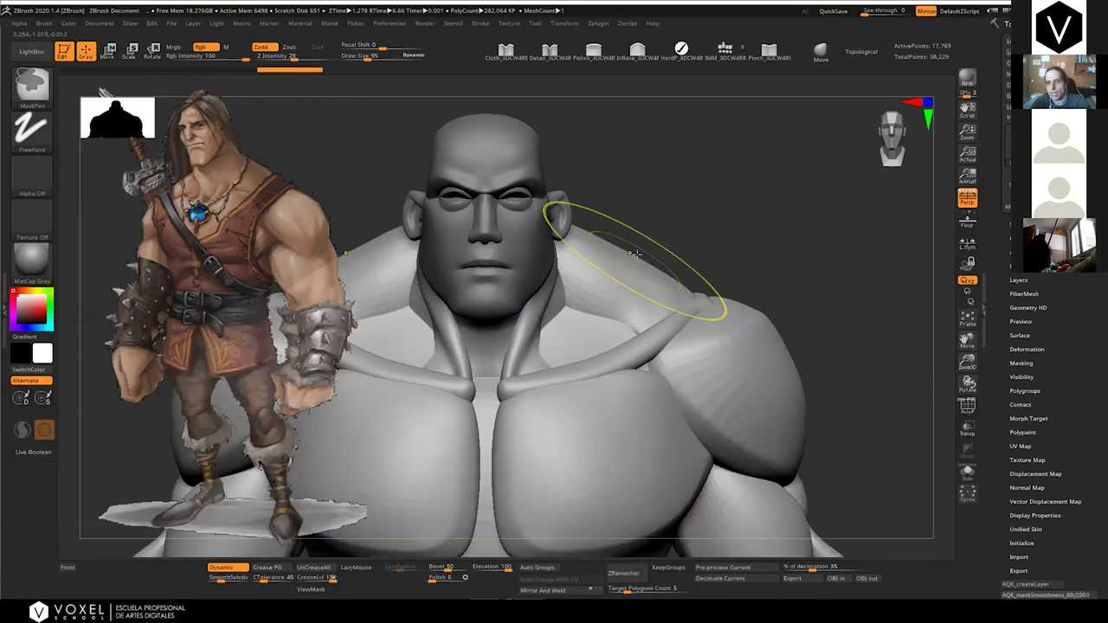
Turn off dynamic subdivision and inspect the forearm's low-poly muscle polygroups up close from the front
key(shift+d)
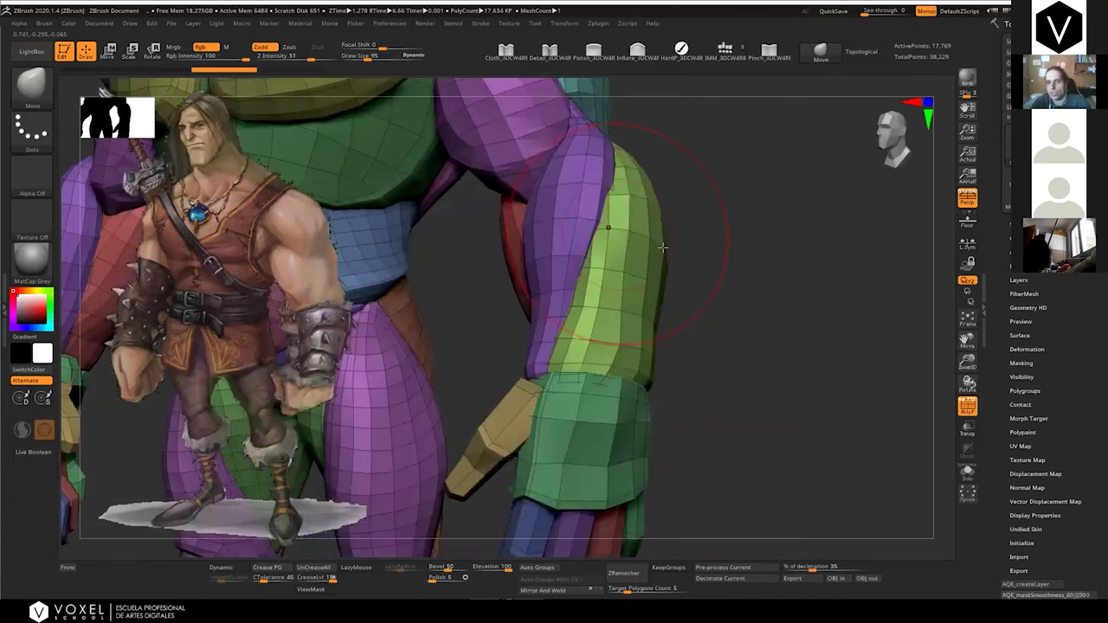
ctrl+right_drag(663, 247, 668, 272)
shift+right_drag(693, 232, 684, 294)
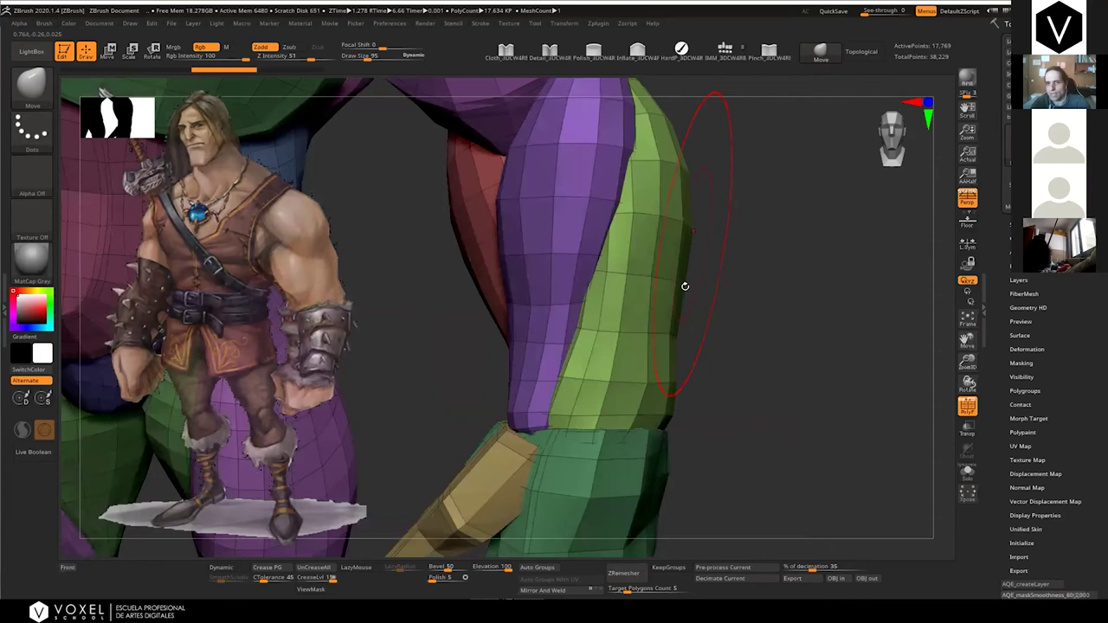
Restore the forearm's dynamic subdivision smoothing, hide the polyframe, and view the whole body from a three-quarter angle
key(d)
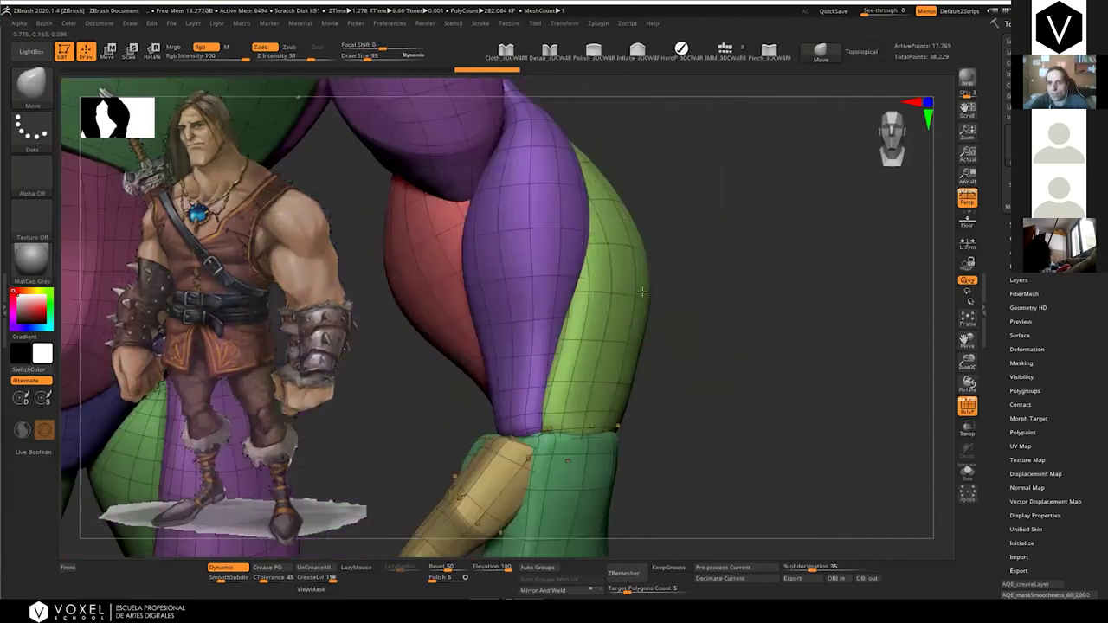
key(shift+f)
drag(628, 259, 633, 258)
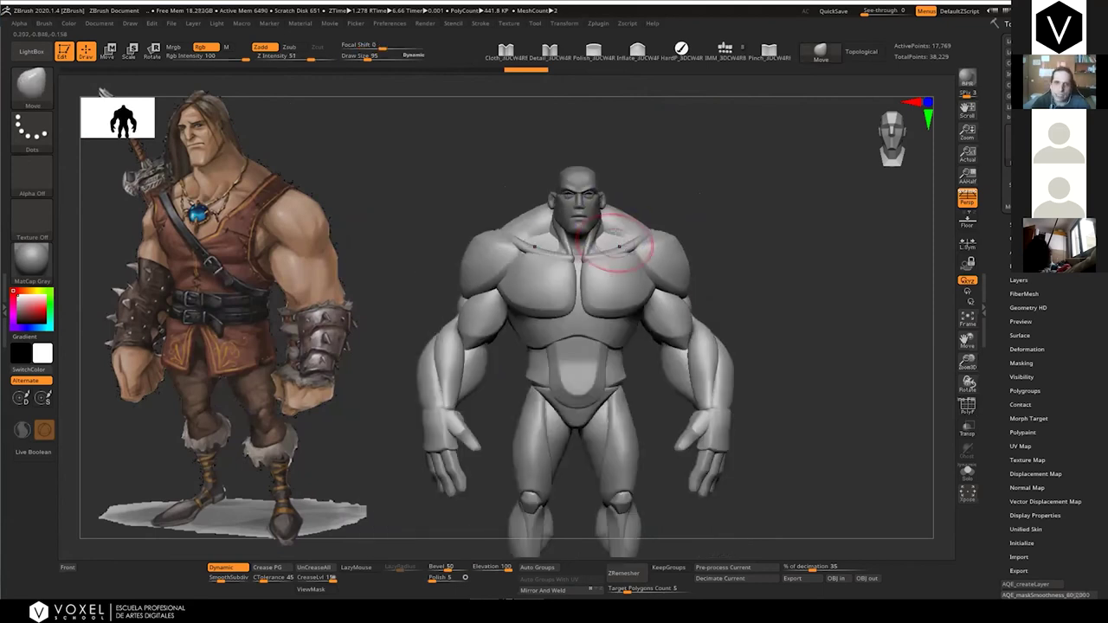
drag(763, 254, 675, 252)
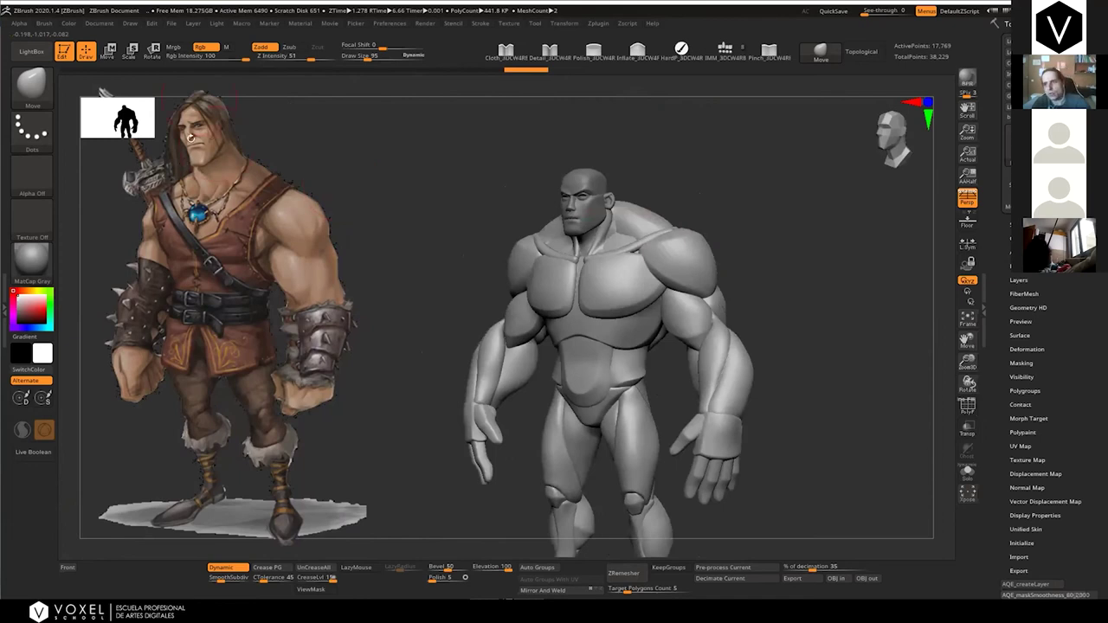
Isolate the blockout_03 body with Solo and frame the whole figure from a three-quarter angle
click(1020, 225)
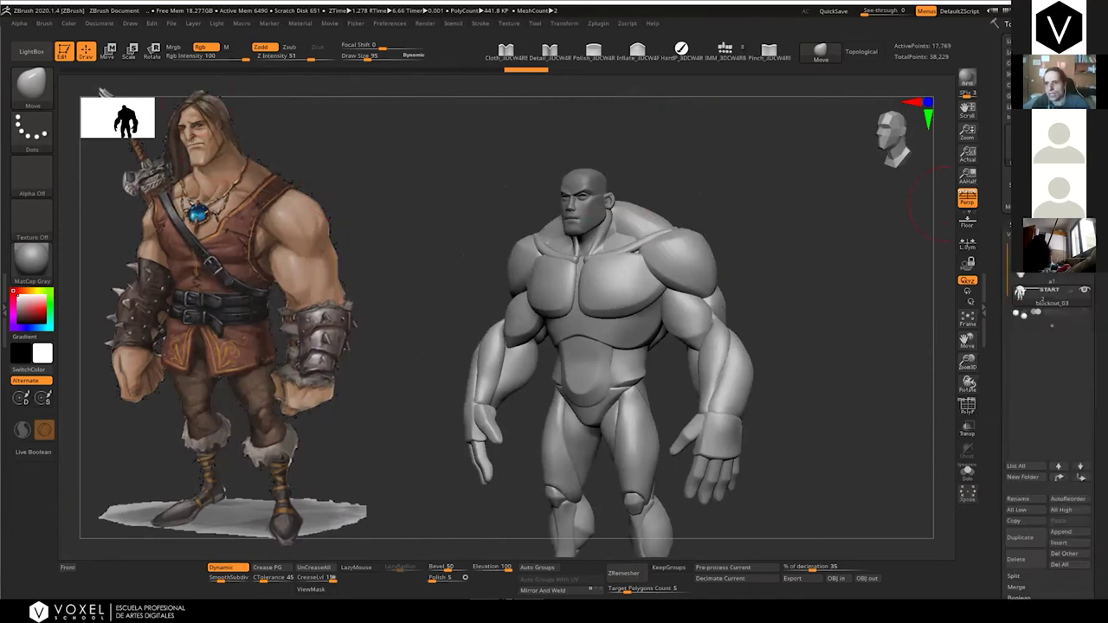
mouse_move(1022, 295)
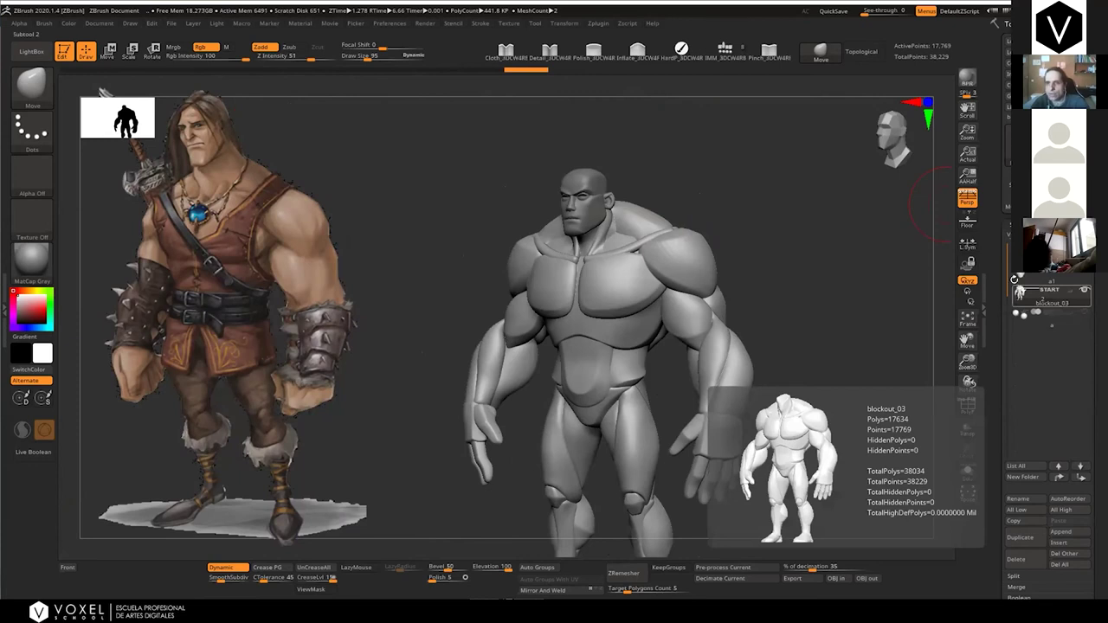
key(ctrl+shift+s)
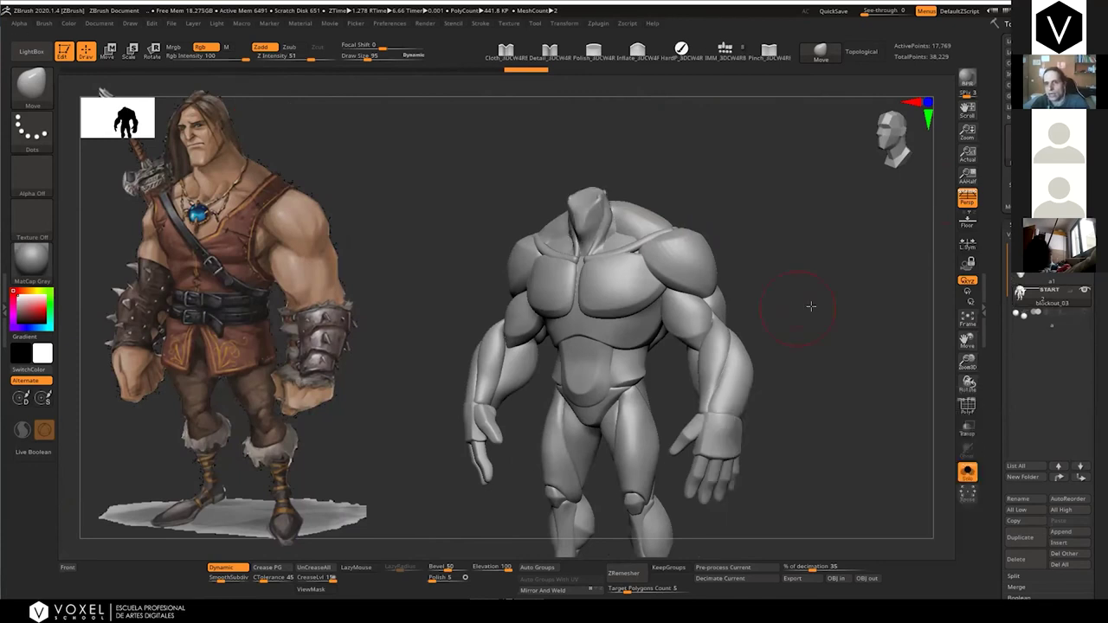
key(f)
right_drag(691, 358, 673, 277)
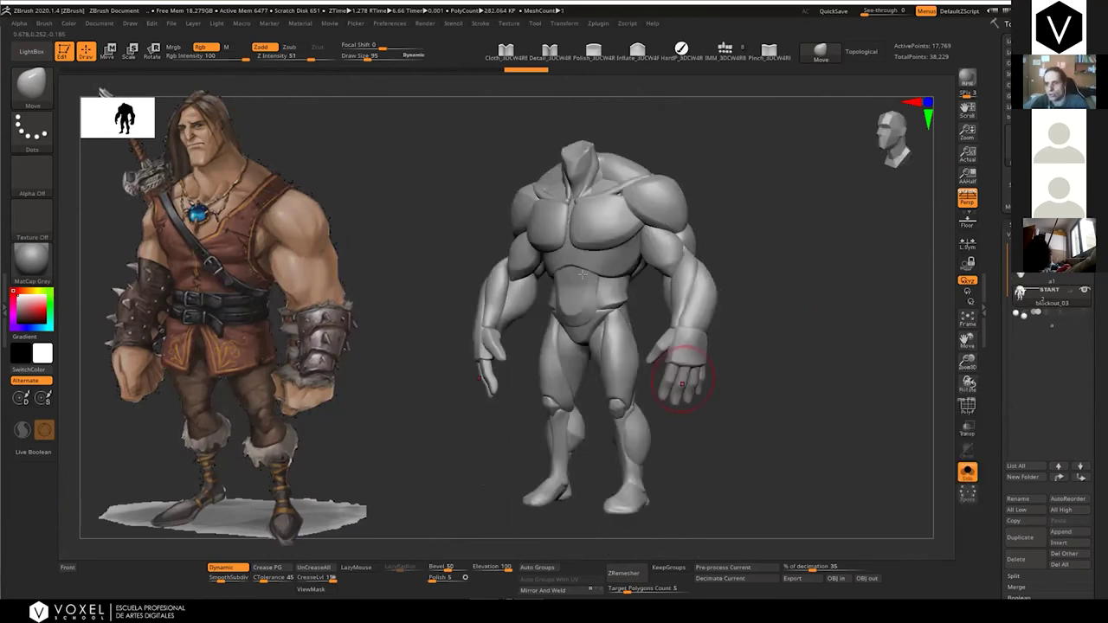
Examine the isolated headless body from three-quarter and front views, checking the hands, legs and torso against the concept
mouse_move(1022, 298)
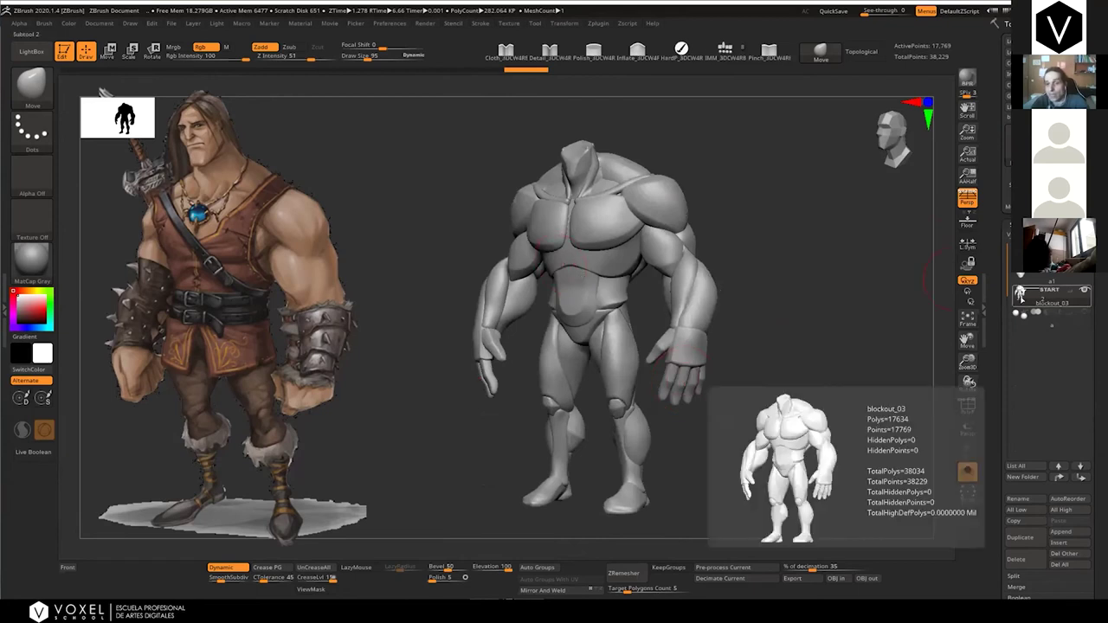
key(shift)
key(shift+f)
mouse_move(745, 366)
shift+mouse_down()
mouse_move(755, 308)
mouse_move(731, 342)
mouse_move(715, 341)
shift+mouse_up()
key(shift+f)
key(b)
key(m)
key(v)
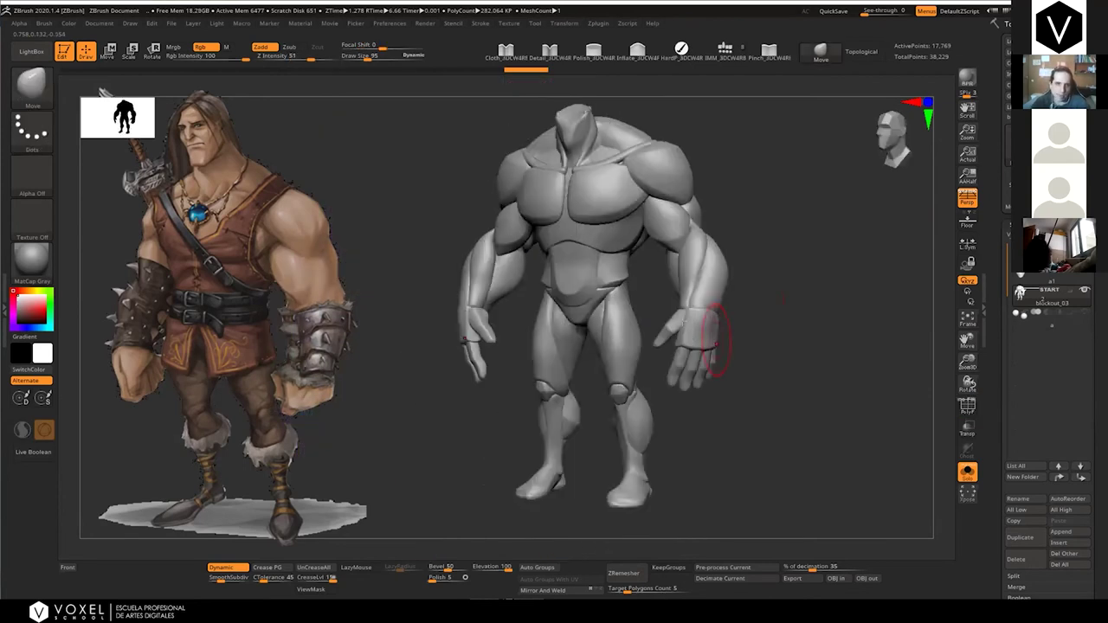
shift+drag(786, 321, 746, 353)
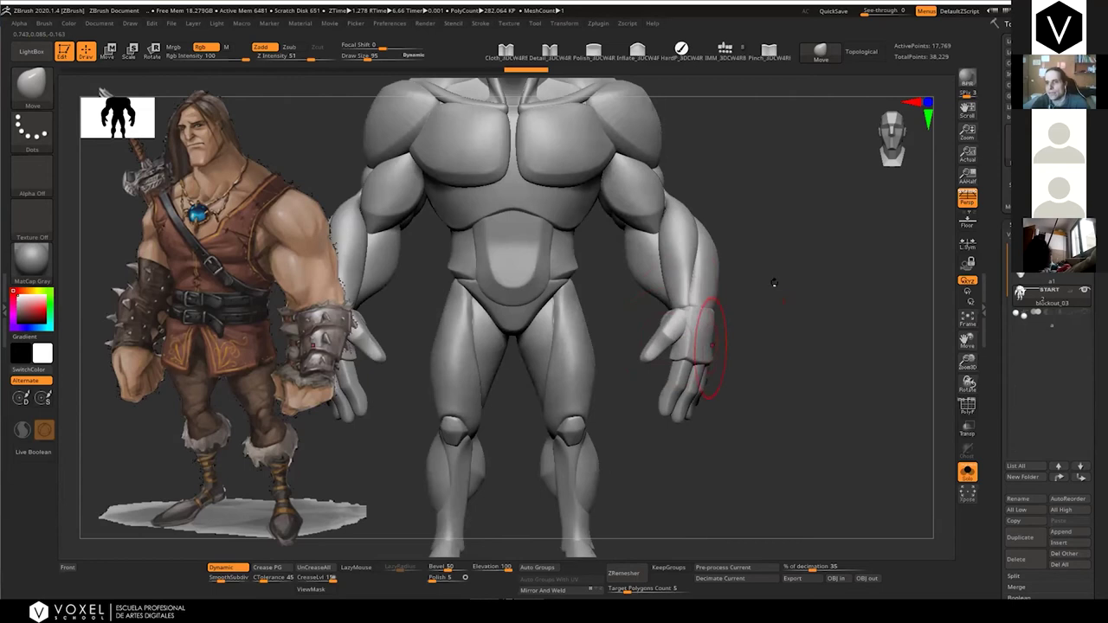
alt+drag(775, 283, 742, 278)
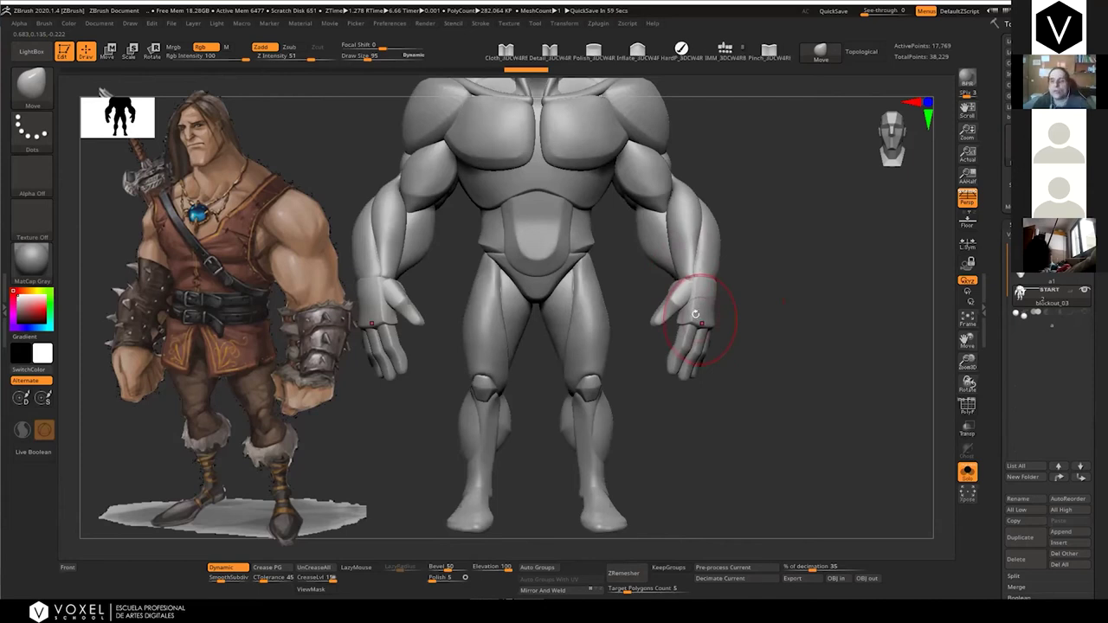
drag(781, 285, 780, 260)
alt+drag(779, 260, 776, 336)
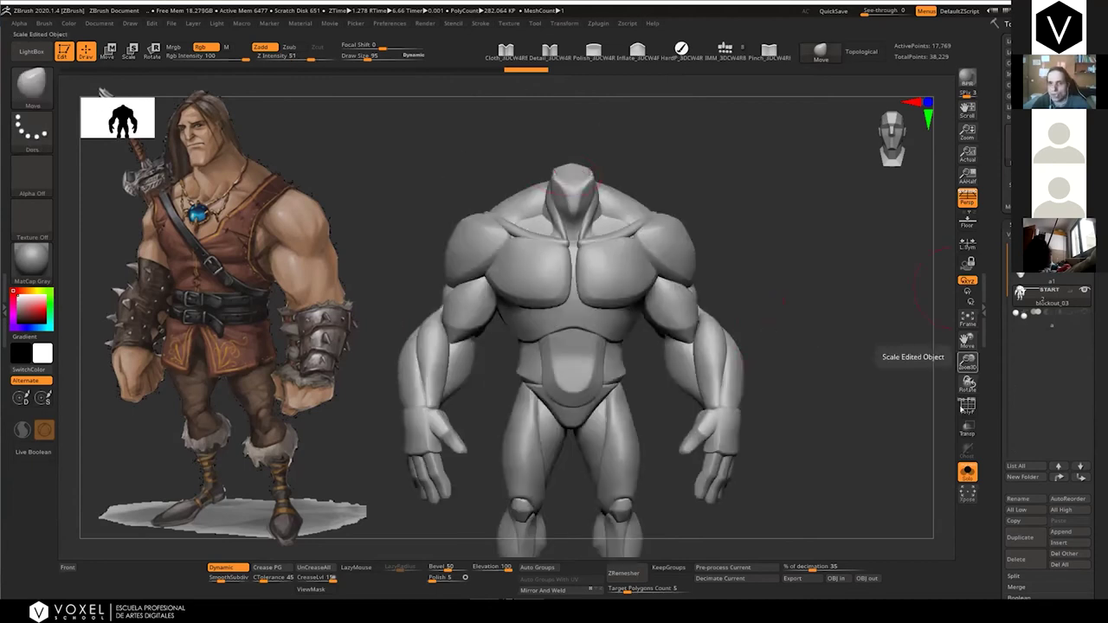
Turn off Solo to bring the head back and frame the upper body from the front
click(968, 473)
drag(784, 311, 655, 263)
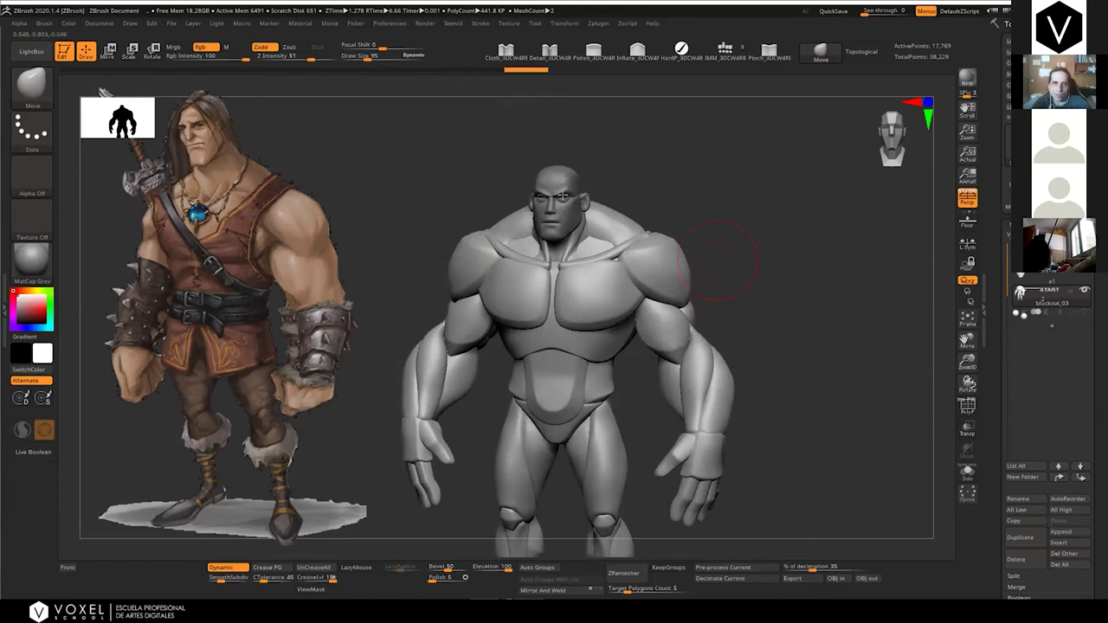
drag(723, 254, 689, 251)
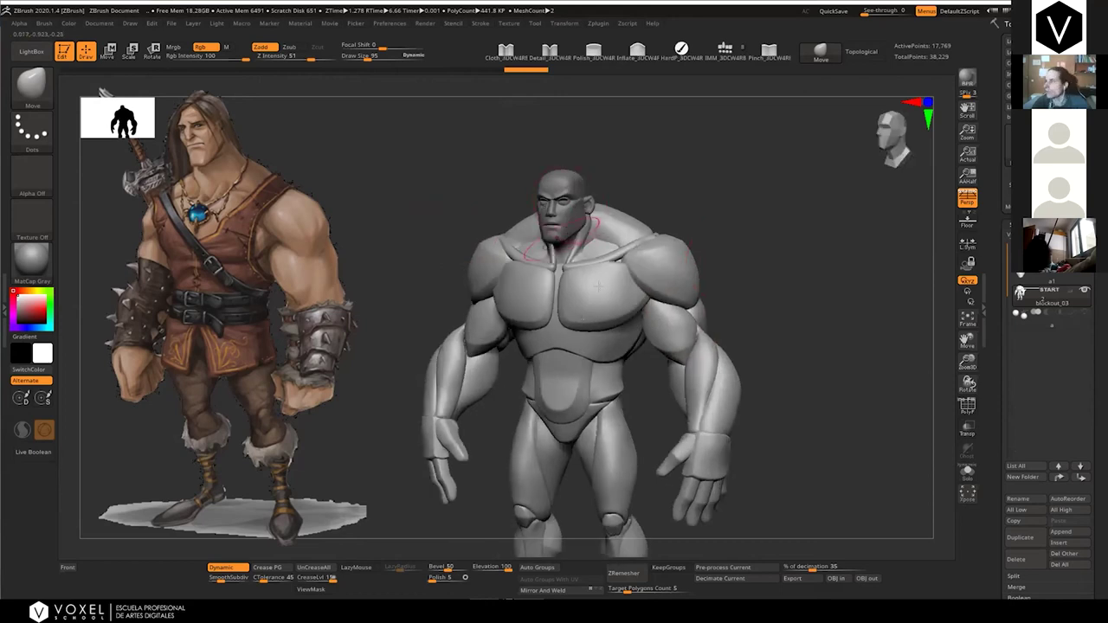
shift+right_drag(596, 289, 782, 287)
ctrl+right_drag(782, 287, 821, 331)
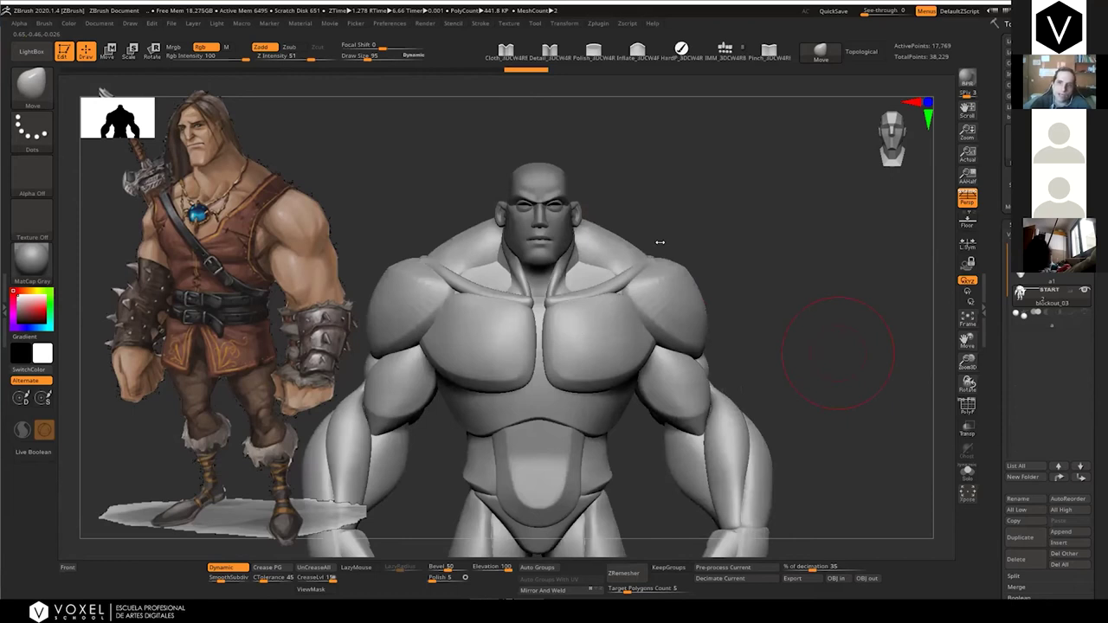
Reshape the trapezius slope between neck and shoulders from front and side with the Move brush, enlarging its draw size to 222
key(bracketright)
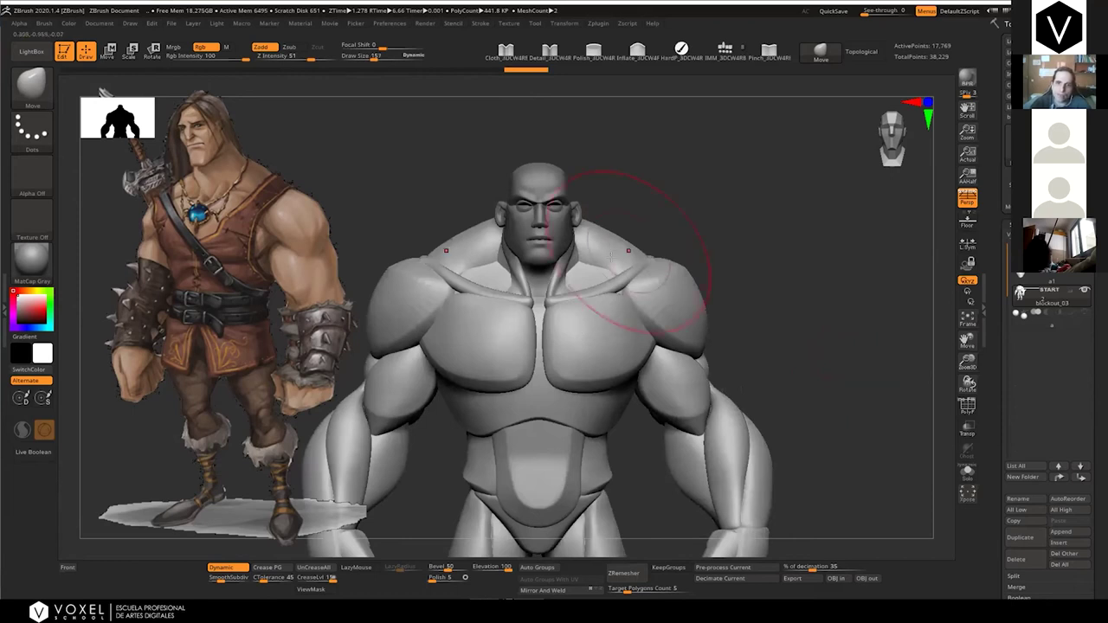
drag(612, 255, 615, 239)
right_drag(616, 239, 471, 235)
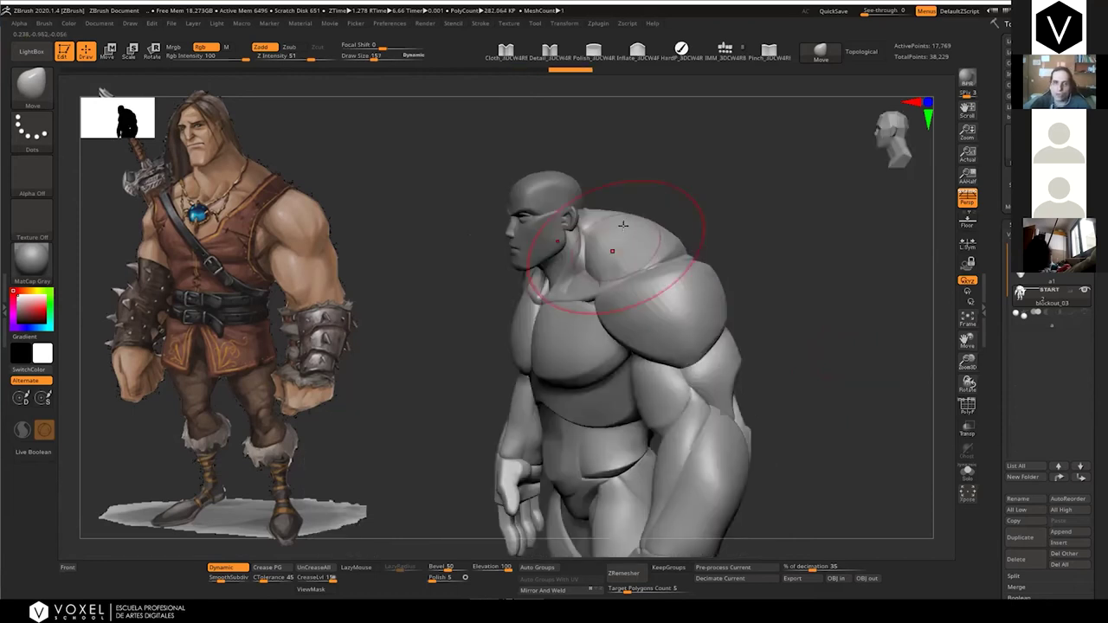
right_drag(624, 225, 636, 242)
key(bracketright)
drag(633, 225, 637, 232)
mouse_move(638, 234)
shift+right_down()
mouse_move(645, 261)
mouse_move(652, 234)
shift+right_up()
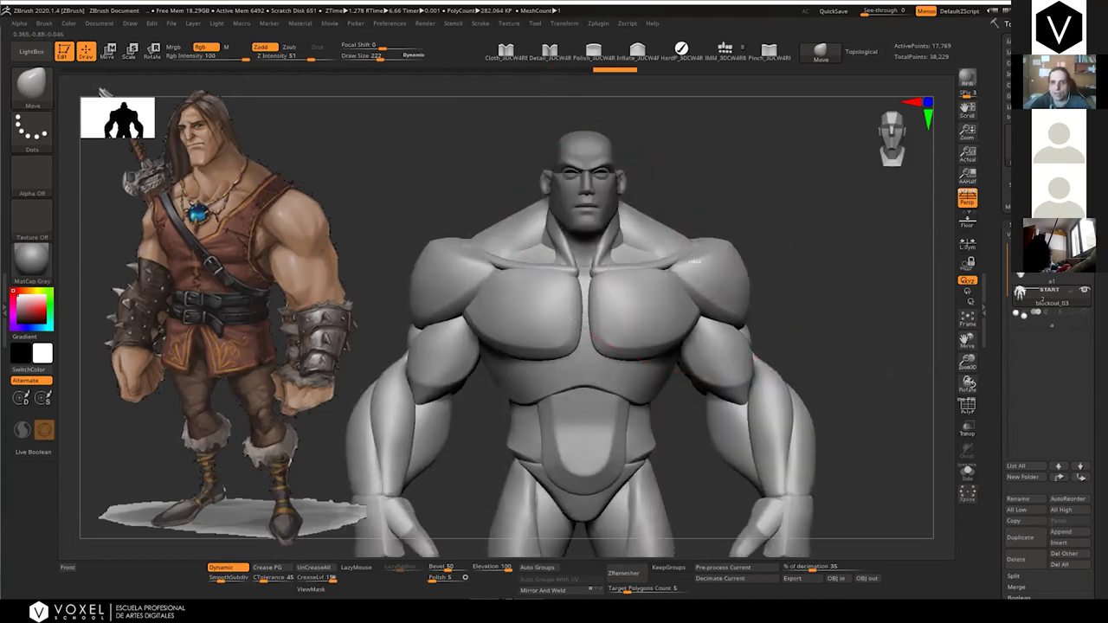
Lower the shoulder tops and adjust the adjoining trapezius with the Move brush at draw size 251
key(s)
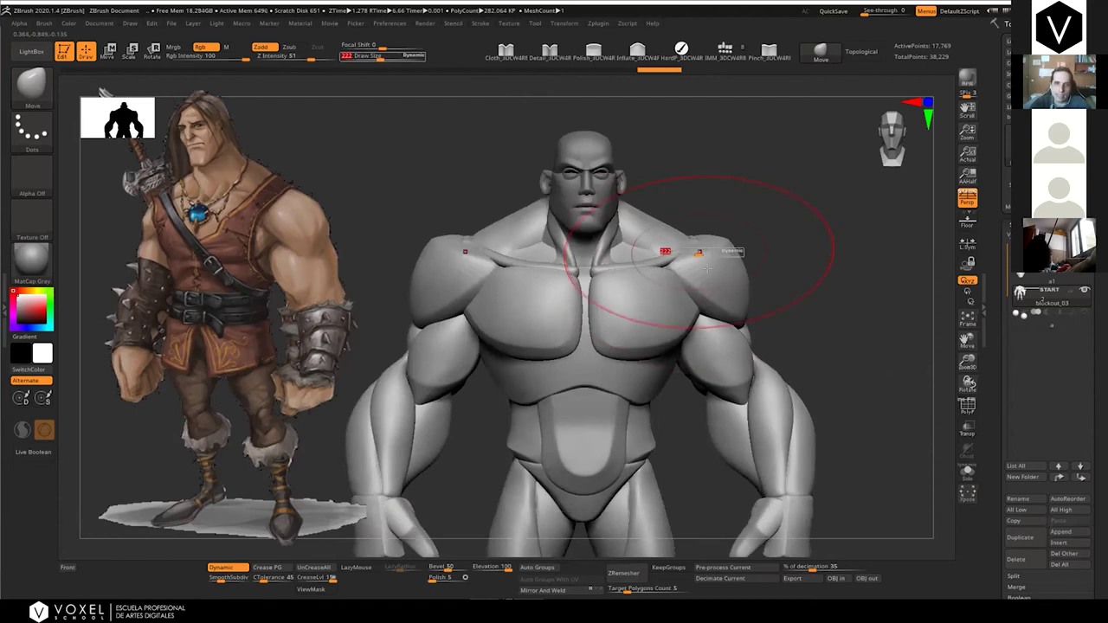
drag(700, 252, 707, 253)
drag(707, 269, 709, 286)
mouse_move(709, 286)
right_down()
mouse_move(672, 260)
mouse_move(657, 232)
right_up()
drag(656, 232, 663, 241)
mouse_move(663, 241)
right_down()
mouse_move(675, 240)
mouse_move(648, 232)
mouse_move(656, 243)
mouse_move(587, 200)
mouse_move(586, 233)
mouse_move(580, 220)
right_up()
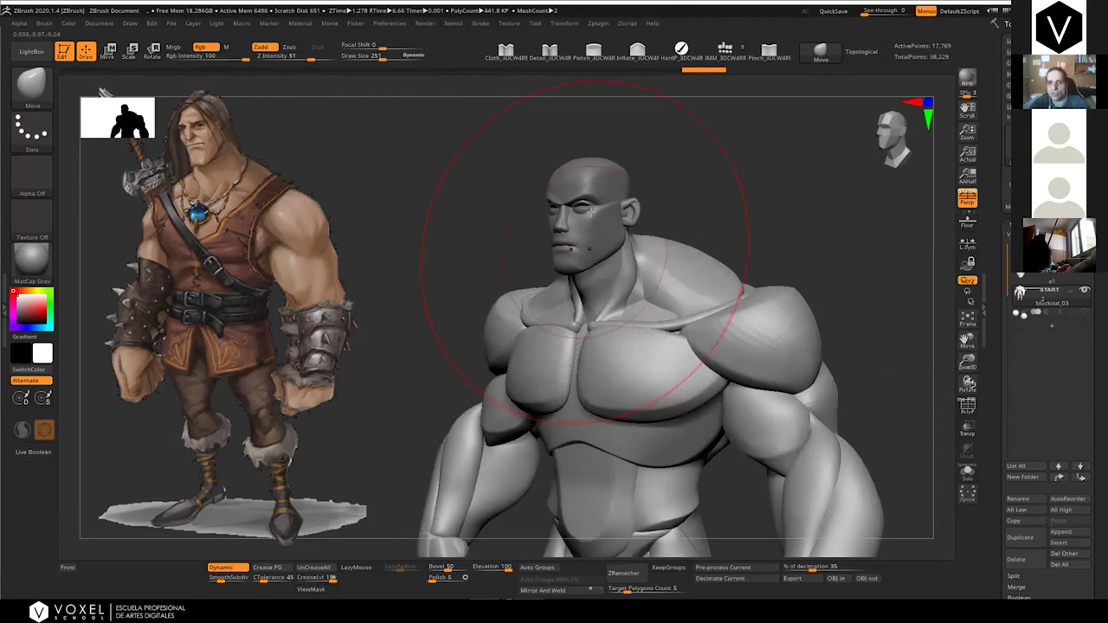
Push the forearm's outer contour inward from the front with the Move brush at draw size 236
right_drag(639, 239, 477, 278)
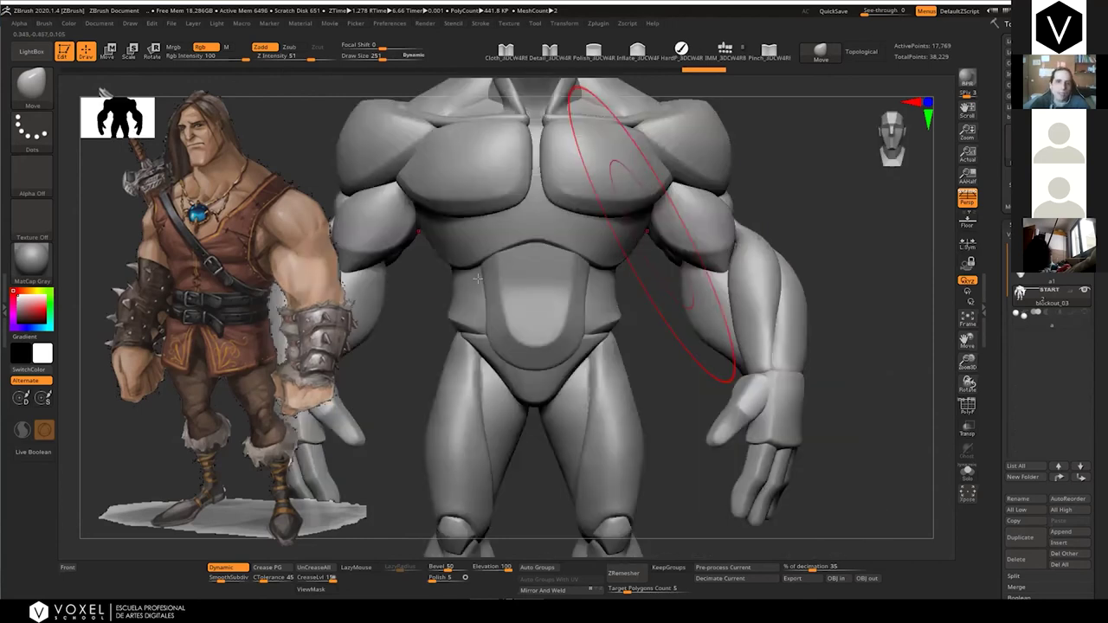
alt+right_drag(549, 270, 521, 259)
mouse_move(670, 294)
mouse_down()
mouse_move(748, 273)
mouse_move(741, 277)
mouse_up()
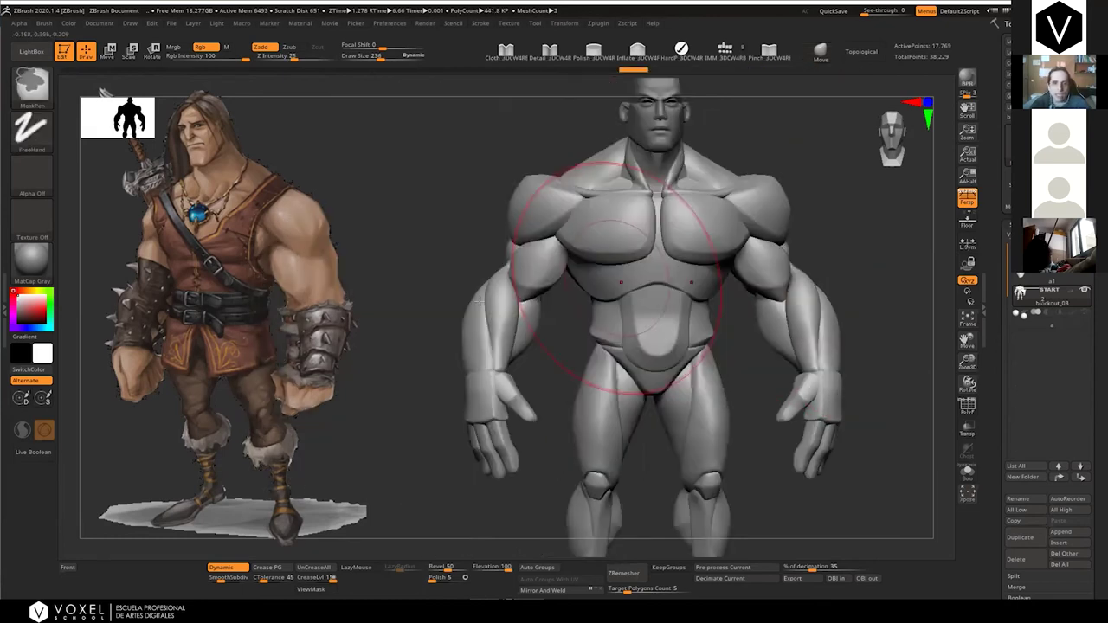
drag(479, 302, 496, 307)
Place the body behind the concept art and pull the shoulder silhouette inward with the Move brush at draw size 188
right_drag(518, 304, 439, 330)
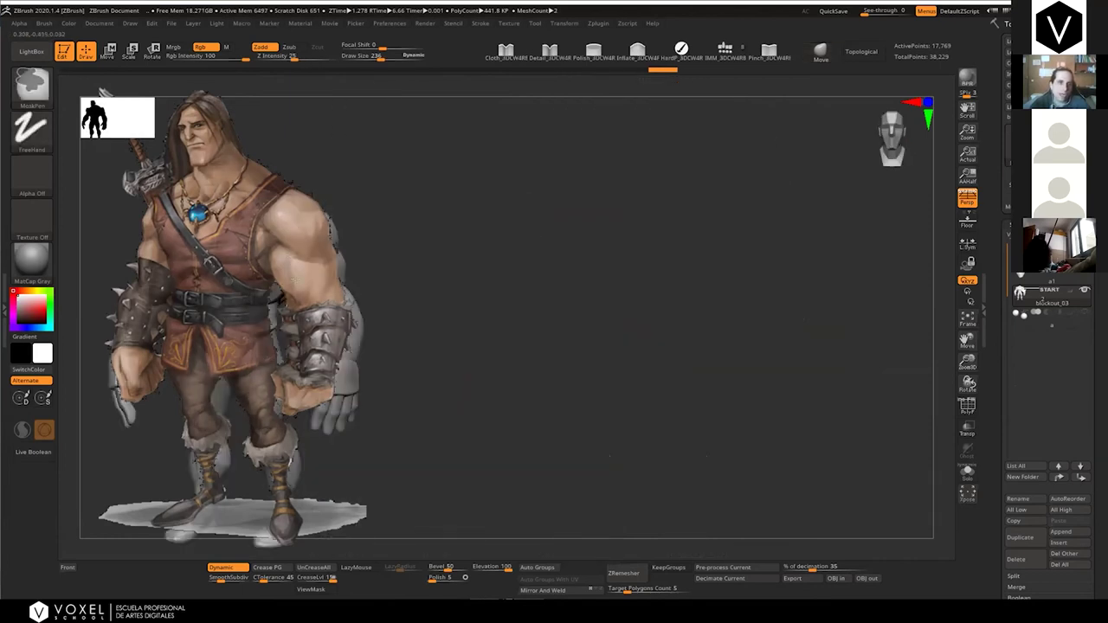
ctrl+right_drag(293, 279, 297, 287)
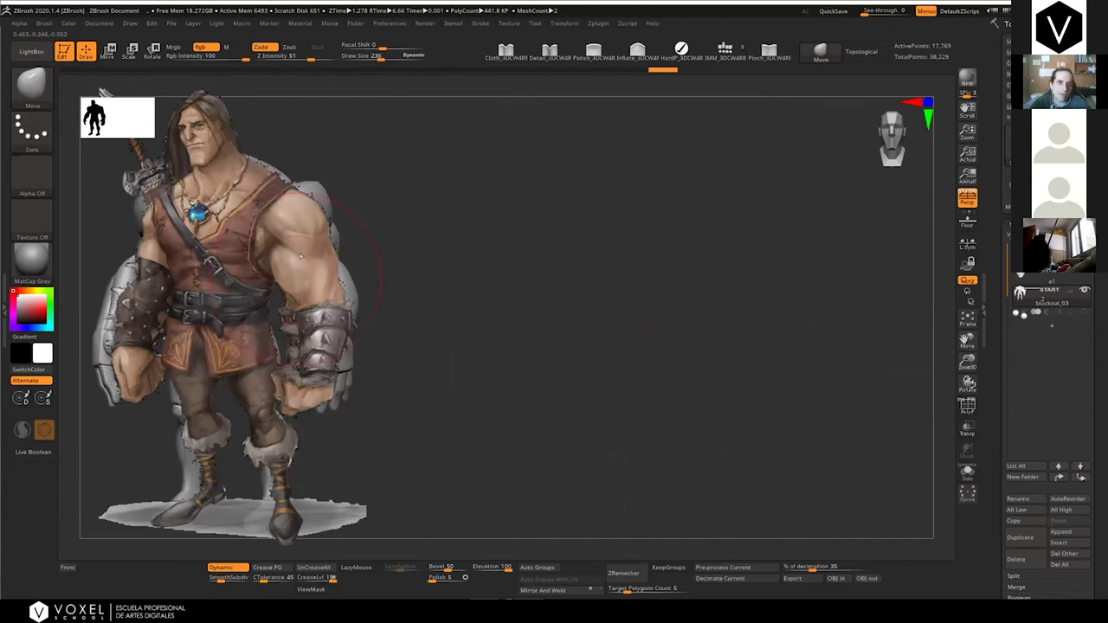
key(shift+z)
alt+right_drag(318, 224, 320, 231)
key([)
mouse_move(330, 198)
mouse_down()
mouse_move(310, 191)
mouse_move(312, 201)
mouse_up()
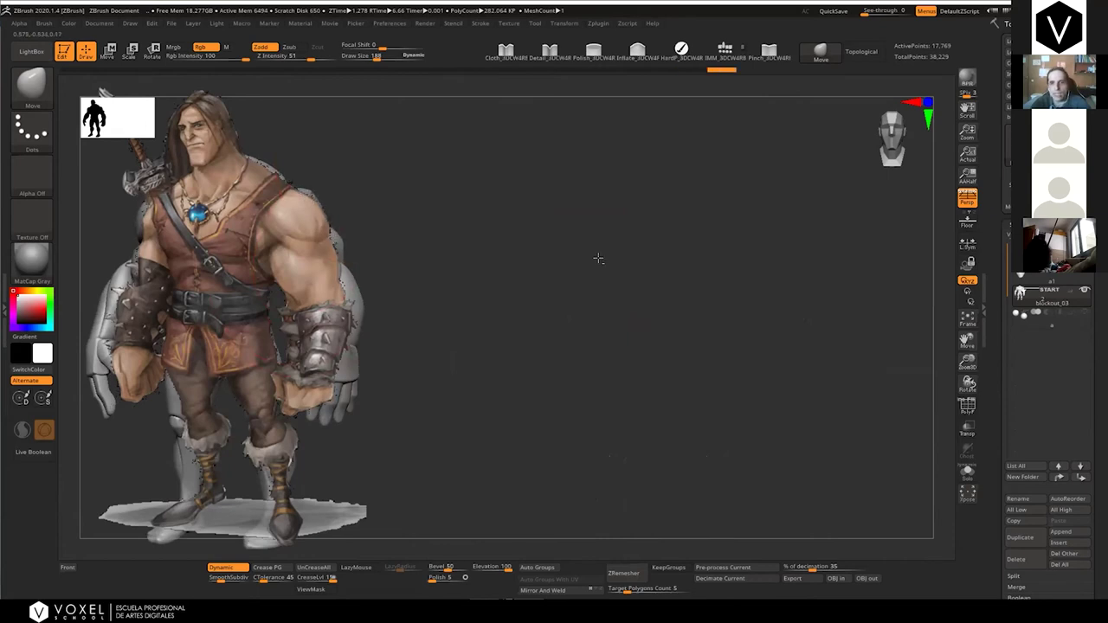
Reshape the hunched upper back and trapezius from the side with a larger Move brush, undoing one stroke along the way
mouse_move(608, 259)
shift+right_down()
mouse_move(562, 229)
mouse_move(519, 234)
shift+right_up()
mouse_move(589, 238)
ctrl+right_down()
mouse_move(596, 282)
mouse_move(628, 289)
mouse_move(625, 262)
ctrl+right_up()
key(s)
drag(625, 262, 633, 258)
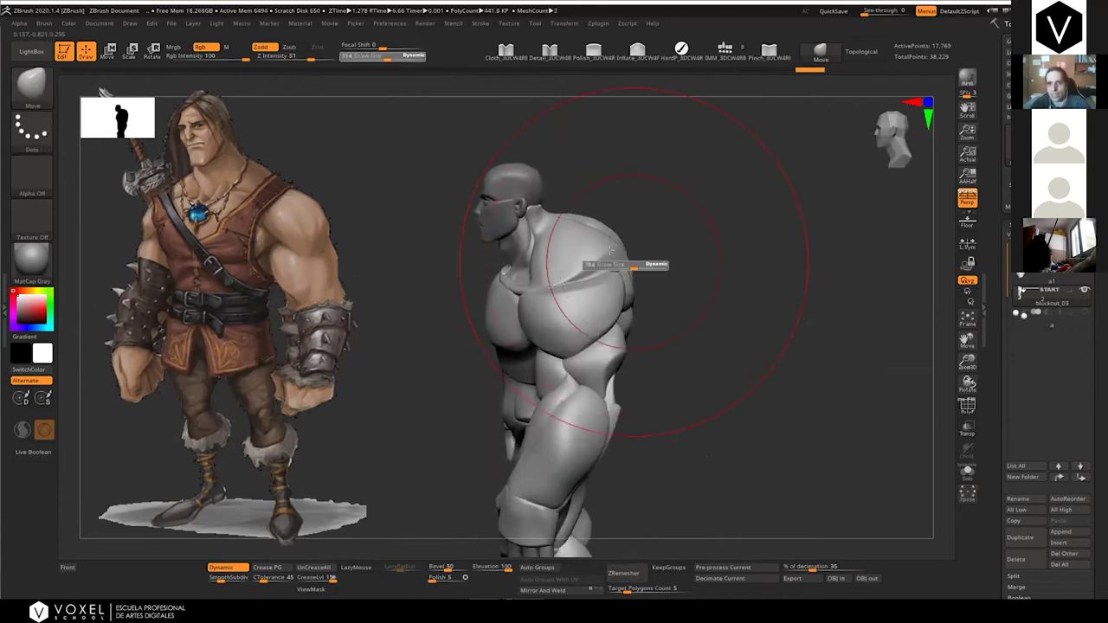
right_drag(633, 259, 618, 252)
key(ctrl+z)
key(s)
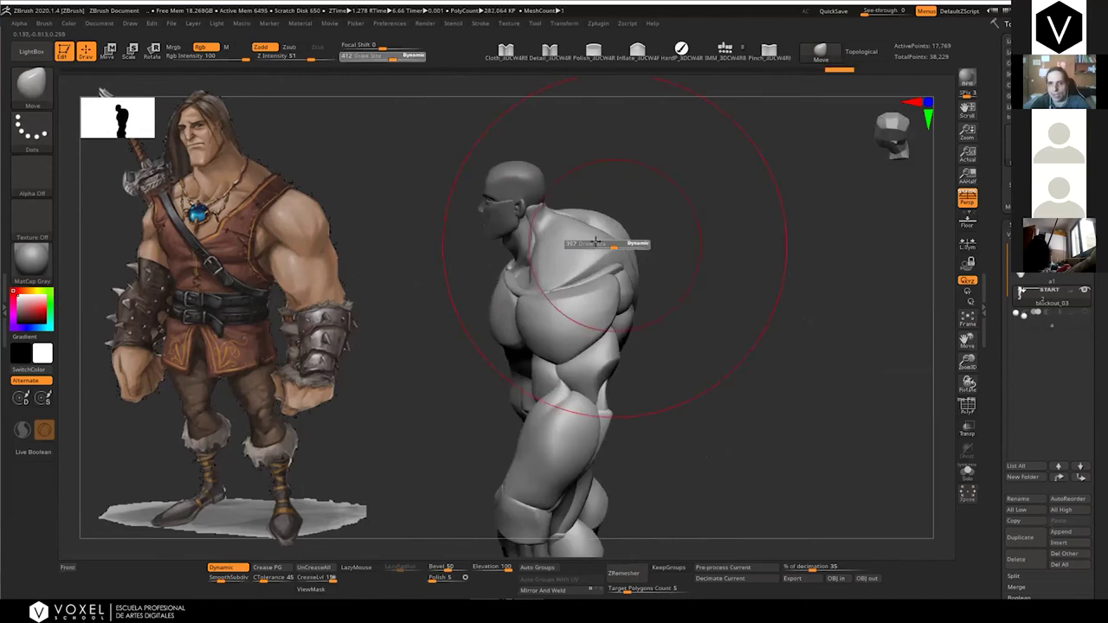
drag(614, 246, 603, 246)
drag(613, 249, 601, 246)
mouse_move(625, 249)
right_down()
mouse_move(638, 236)
mouse_move(596, 220)
right_up()
drag(598, 219, 587, 203)
mouse_move(587, 202)
shift+right_down()
mouse_move(632, 232)
mouse_move(605, 240)
mouse_move(264, 177)
mouse_move(252, 156)
mouse_move(256, 195)
shift+right_up()
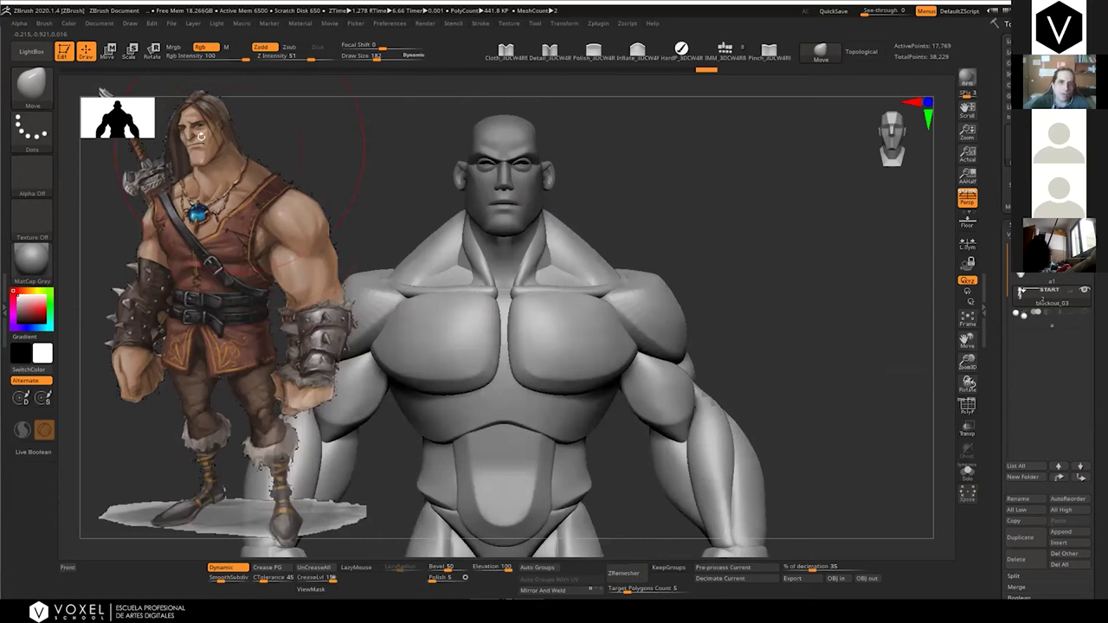
Refine the trapezius contour beside the neck from the front with the Move brush, reducing its draw size to 129
key([)
drag(570, 230, 568, 236)
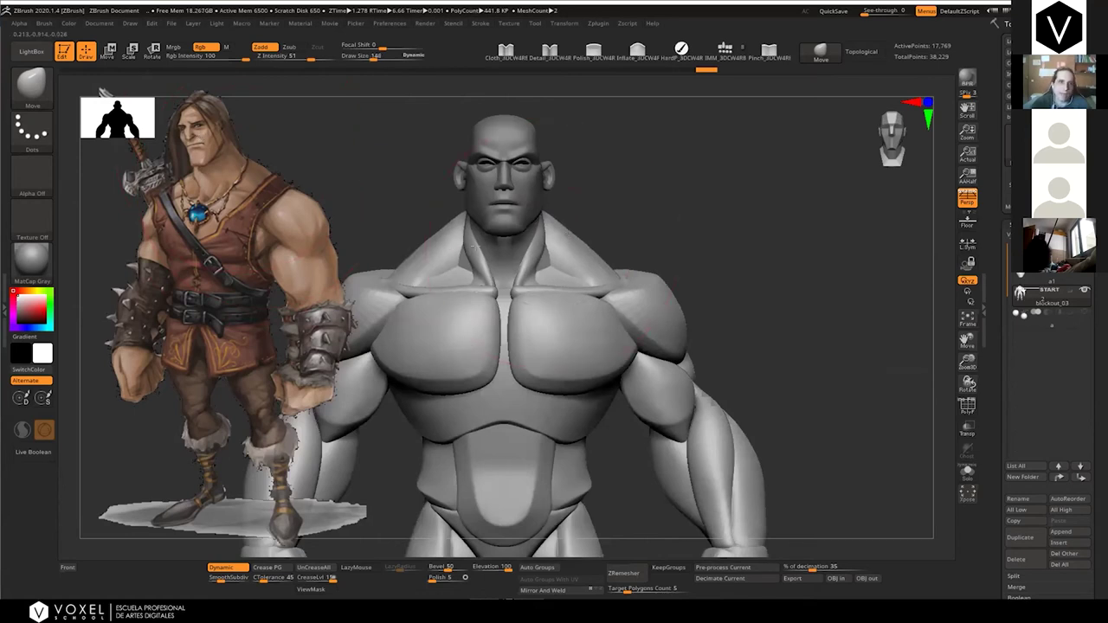
drag(440, 239, 443, 244)
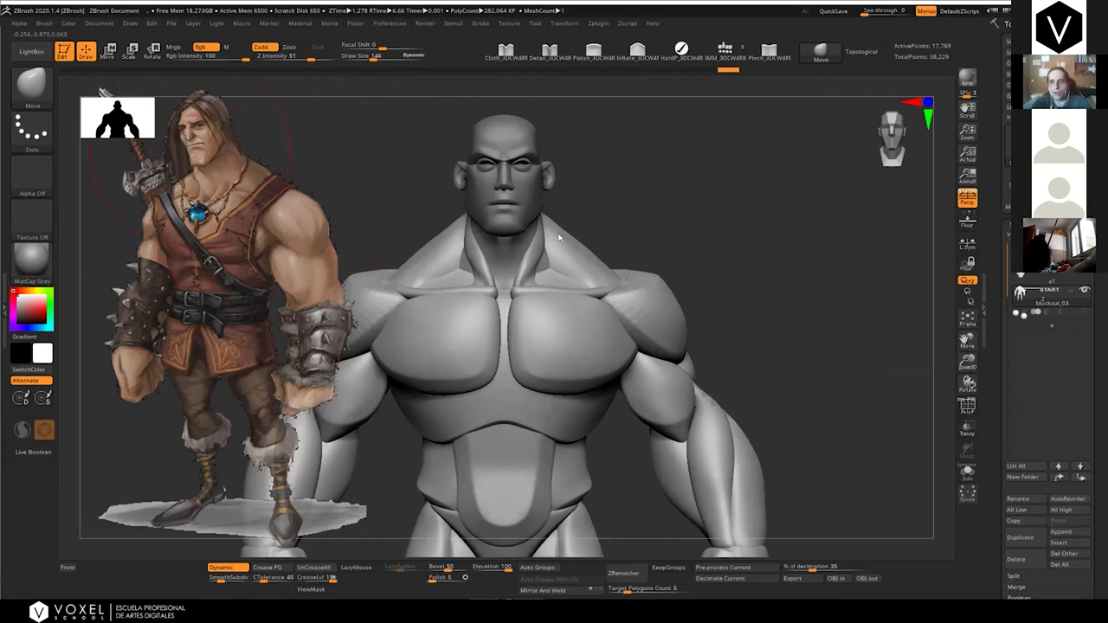
key([)
drag(570, 228, 562, 214)
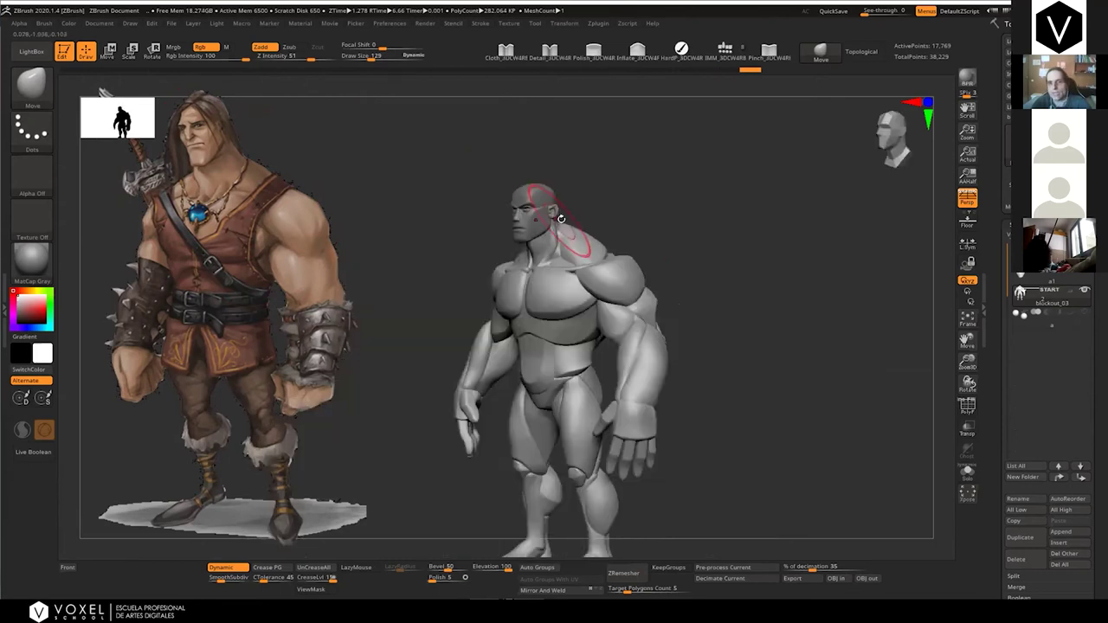
Slim the lower legs with inverted Inflate brush strokes on the shins and calves at draw size 236
key(shift)
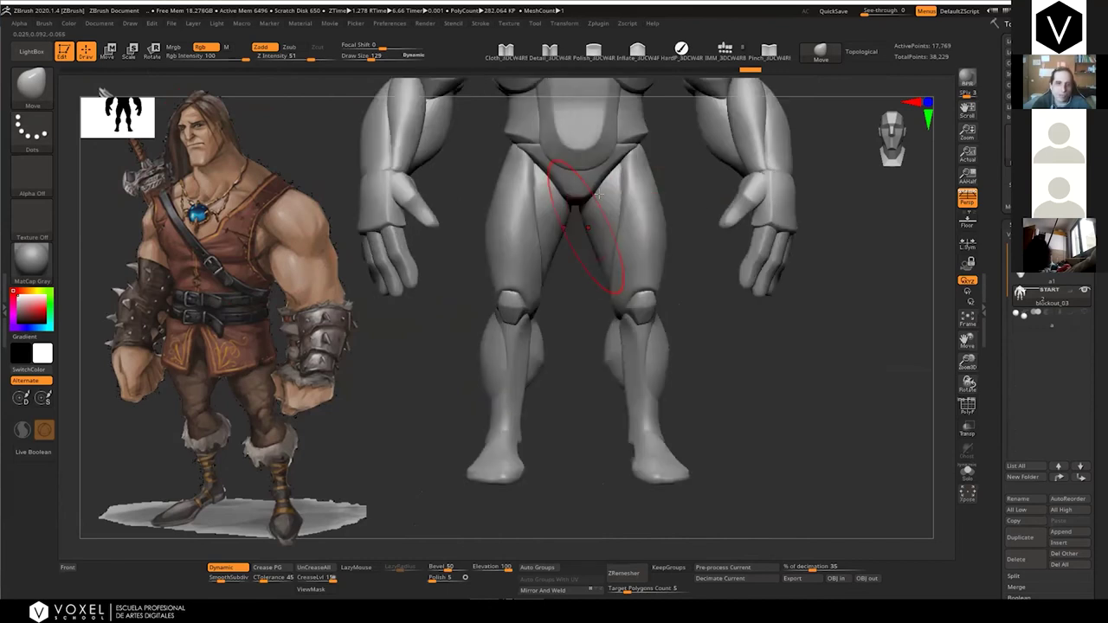
key(b)
key(i)
key(n)
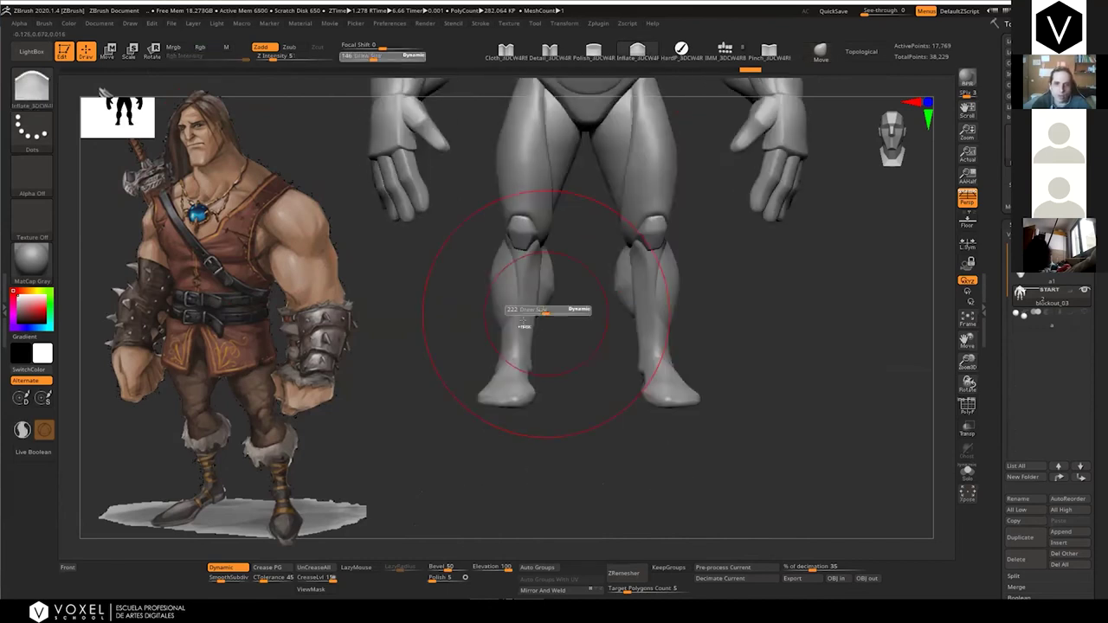
key(ctrl)
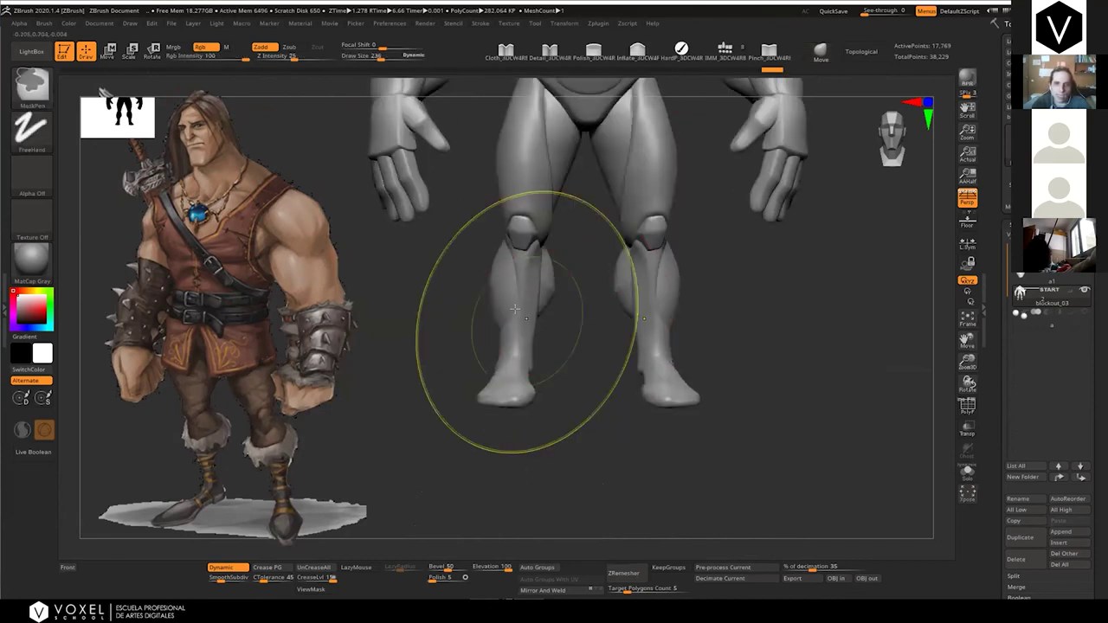
key(ctrl+z)
alt+drag(534, 297, 530, 322)
alt+drag(501, 269, 501, 312)
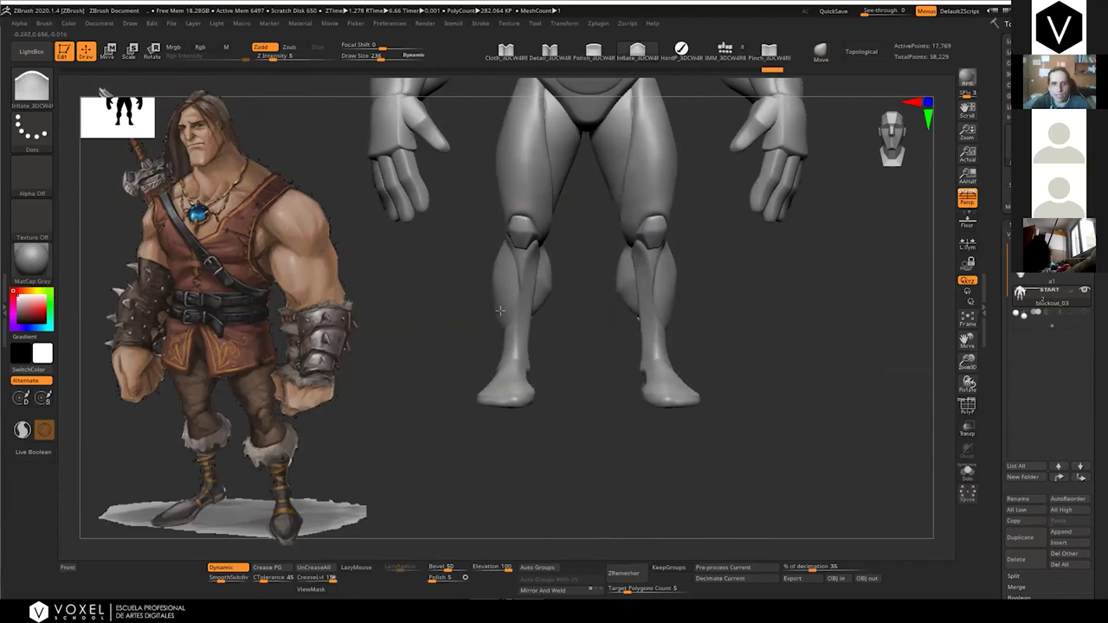
Compare the lower legs and feet with the concept's boots from a three-quarter angle
mouse_move(559, 314)
right_down()
mouse_move(541, 313)
mouse_move(554, 320)
right_up()
key(ctrl+z)
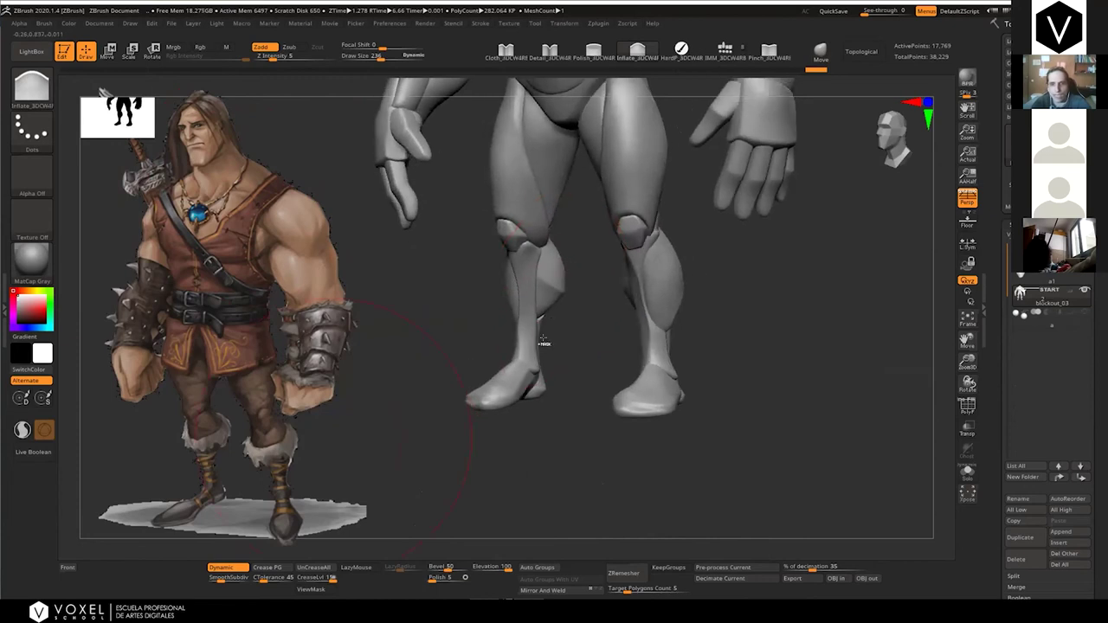
key(ctrl+z)
right_drag(519, 362, 514, 392)
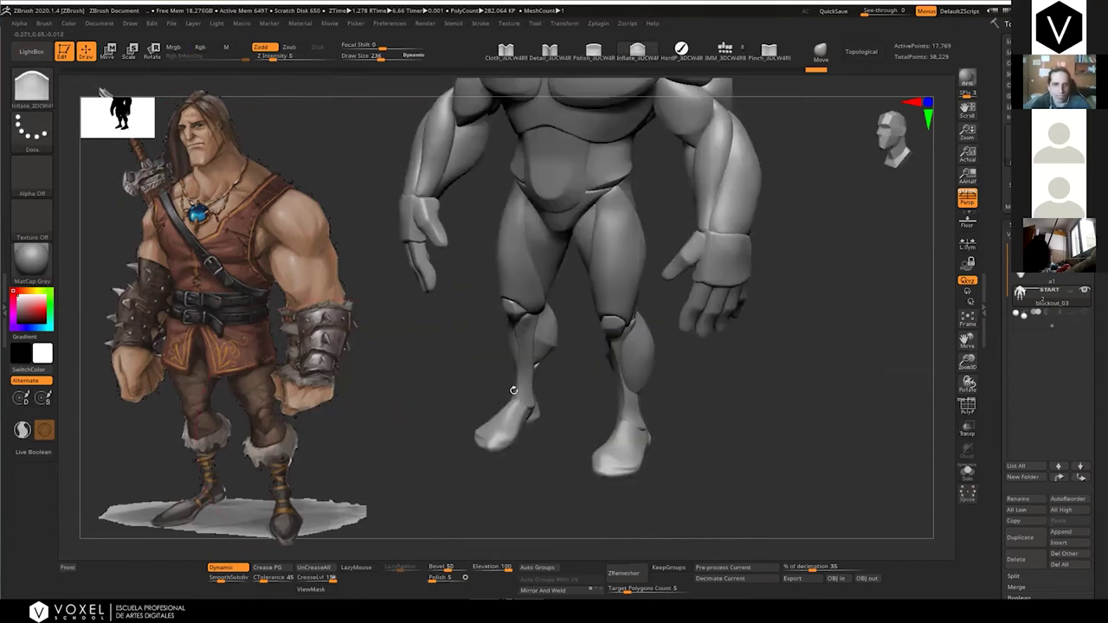
alt+right_drag(230, 522, 240, 478)
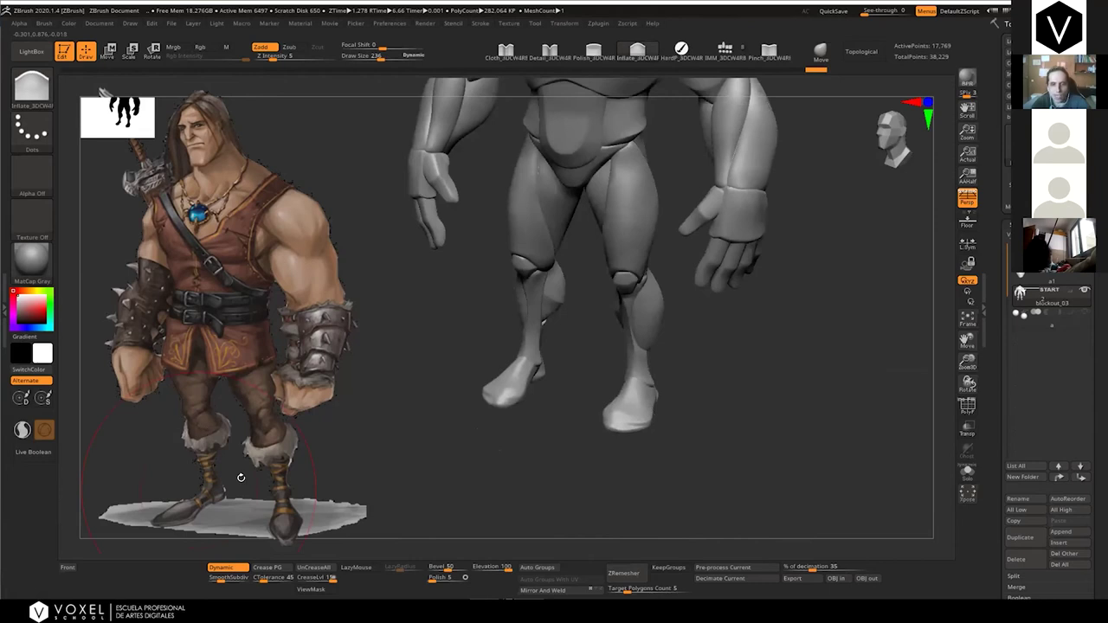
Reshape the ankle and instep from the side with the Move brush at draw size 182
right_drag(476, 396, 534, 414)
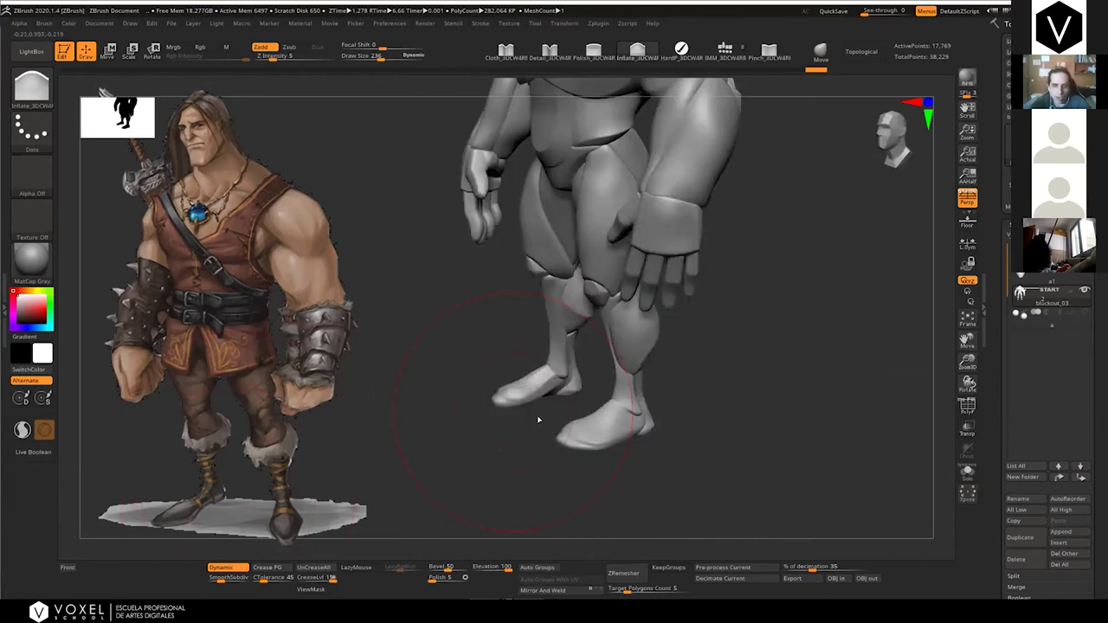
key(b)
key(m)
key(v)
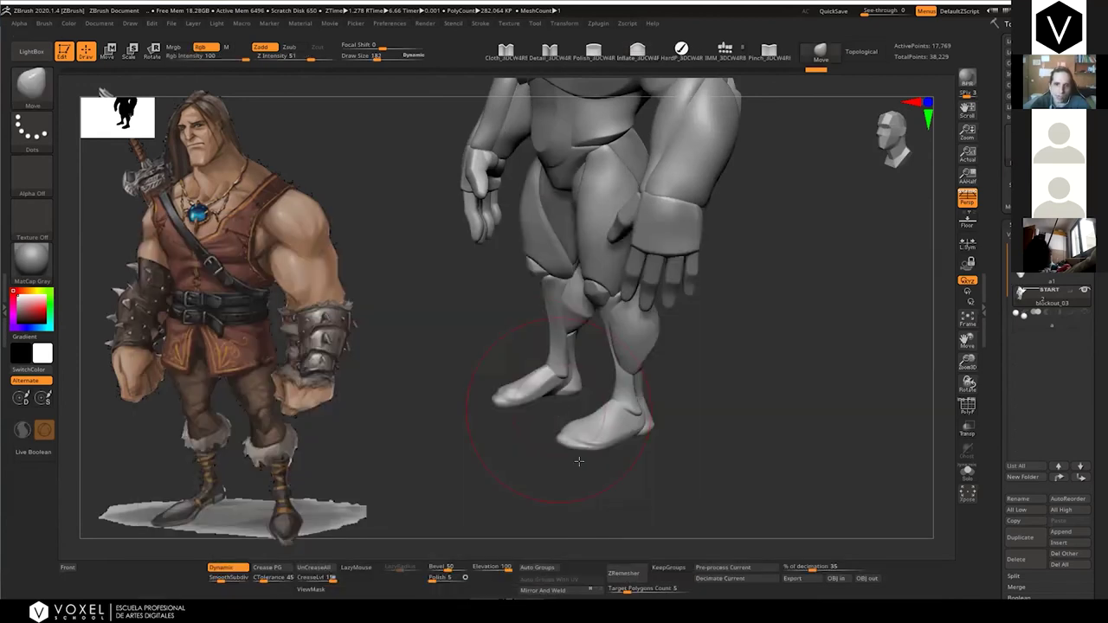
right_drag(579, 460, 553, 479)
right_drag(553, 421, 579, 454)
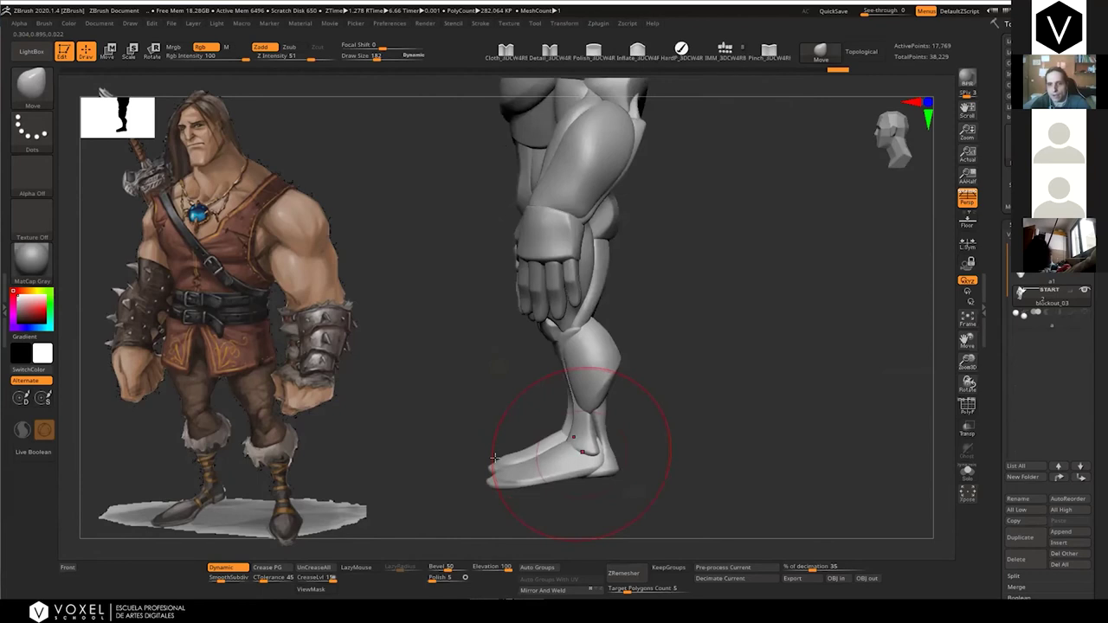
drag(579, 455, 560, 446)
Mask the body above the ankles by painting over the feet, inverting the mask and softening its edge, leaving the feet and lower shins free
ctrl+right_drag(551, 348, 519, 394)
shift+right_drag(520, 394, 535, 396)
mouse_move(570, 441)
alt+right_down()
mouse_move(532, 426)
mouse_move(541, 392)
alt+right_up()
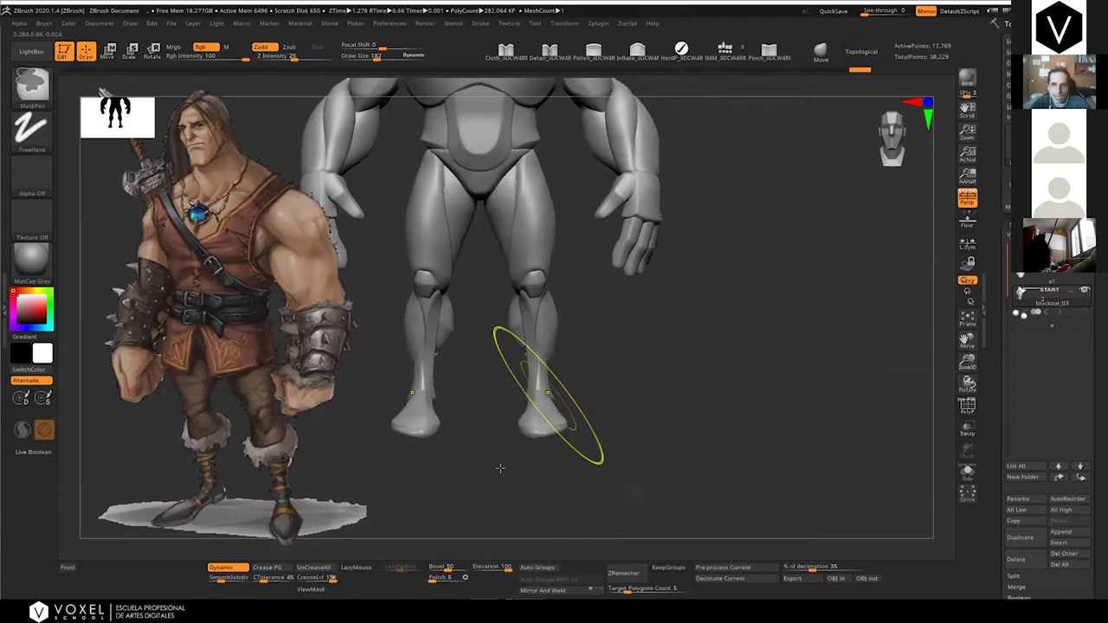
ctrl+drag(502, 386, 566, 421)
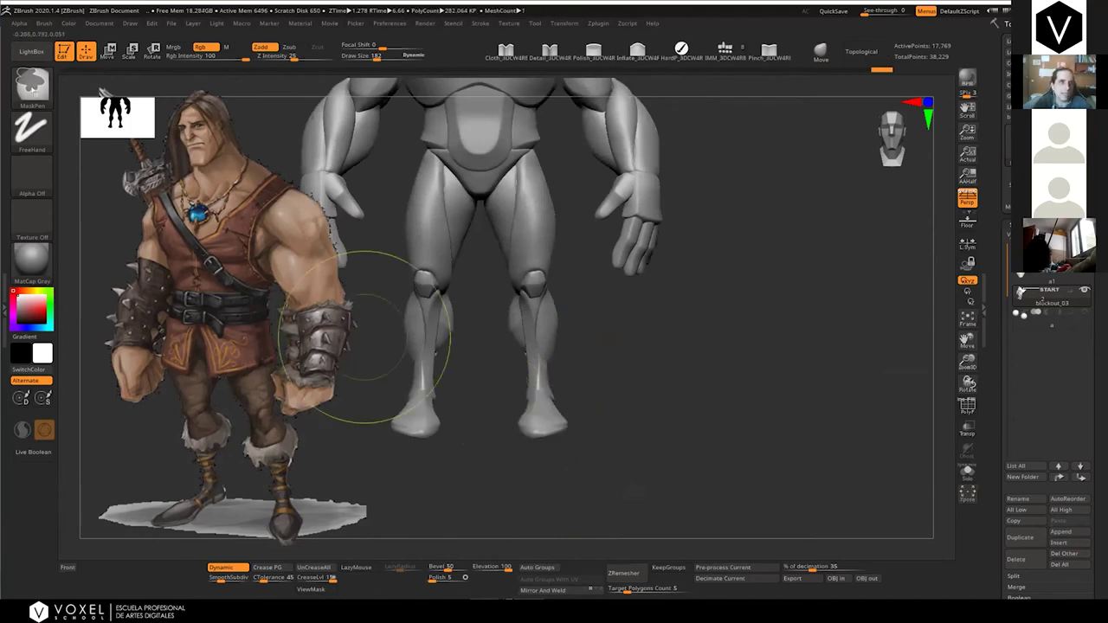
ctrl+click(228, 157)
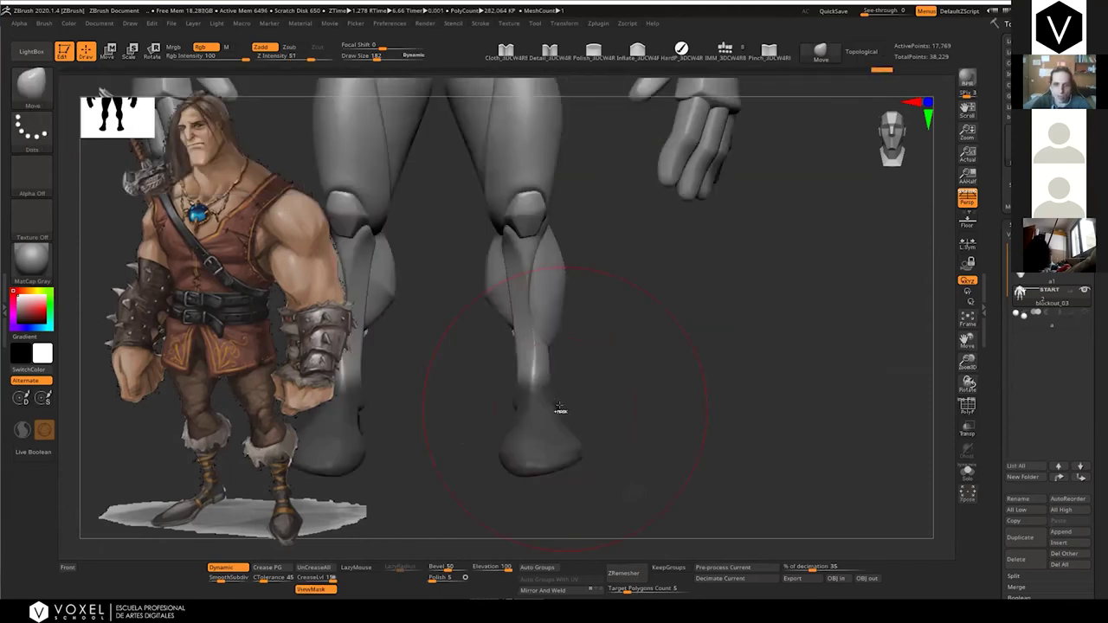
drag(560, 406, 549, 413)
ctrl+click(593, 379)
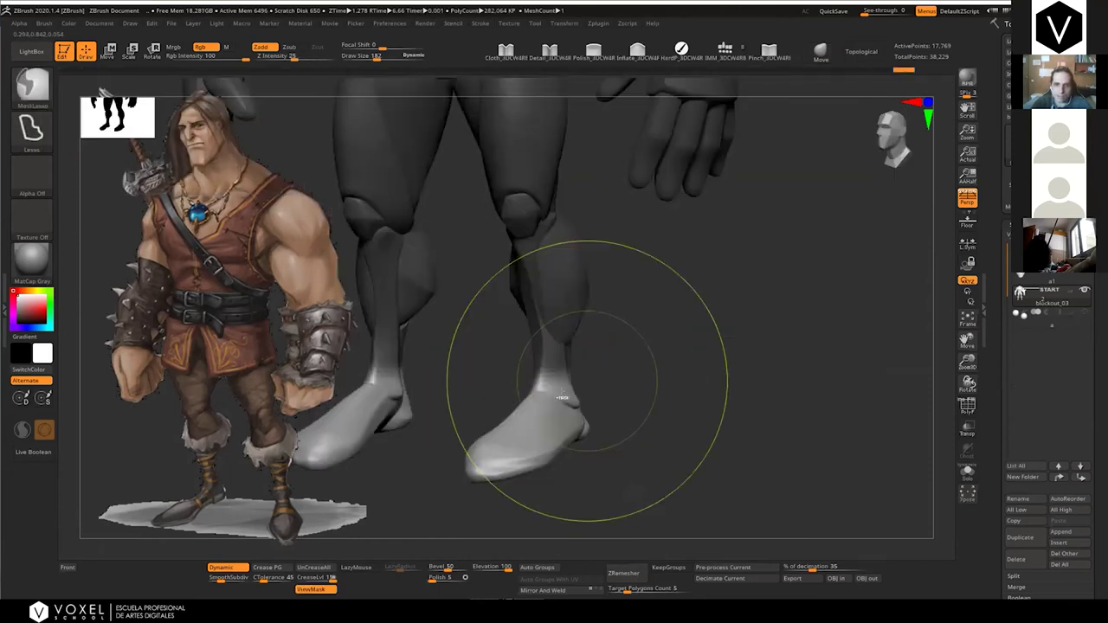
ctrl+click(566, 393)
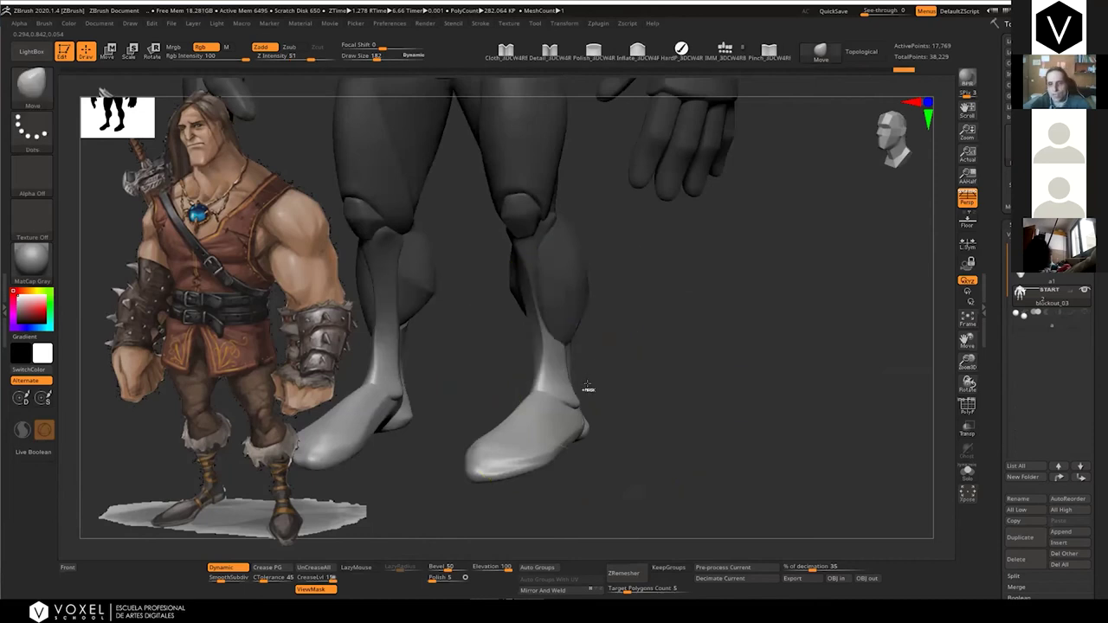
shift+drag(587, 383, 592, 367)
ctrl+right_drag(587, 395, 599, 387)
Place the transform gizmo on one foot and symmetrically turn both unmasked feet outward by about 10.8 degrees
key(e)
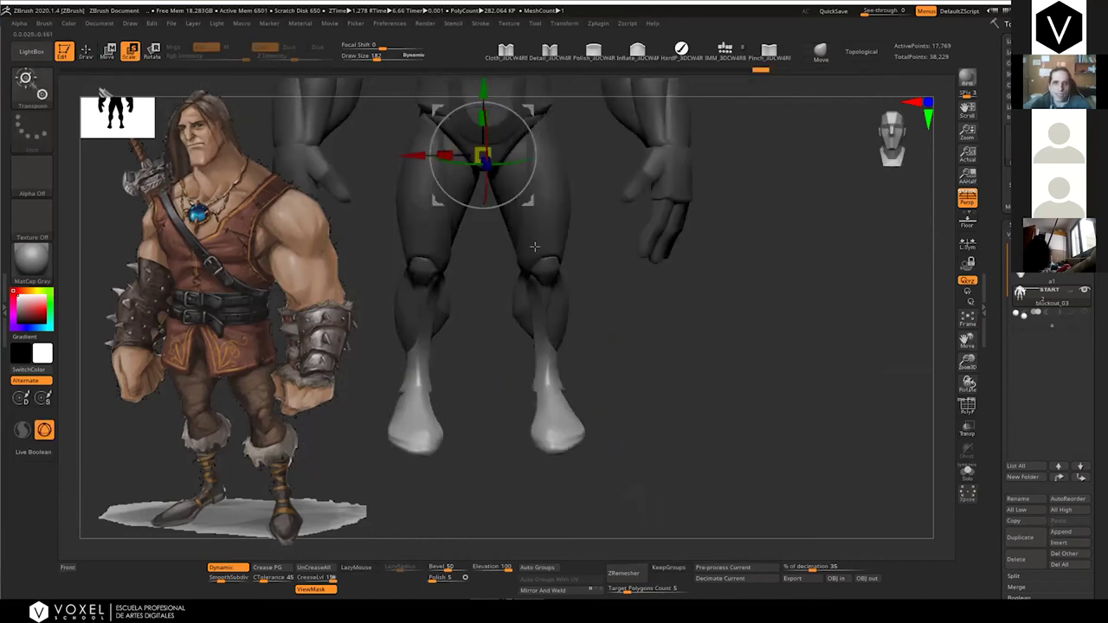
ctrl+right_drag(535, 248, 533, 210)
click(524, 172)
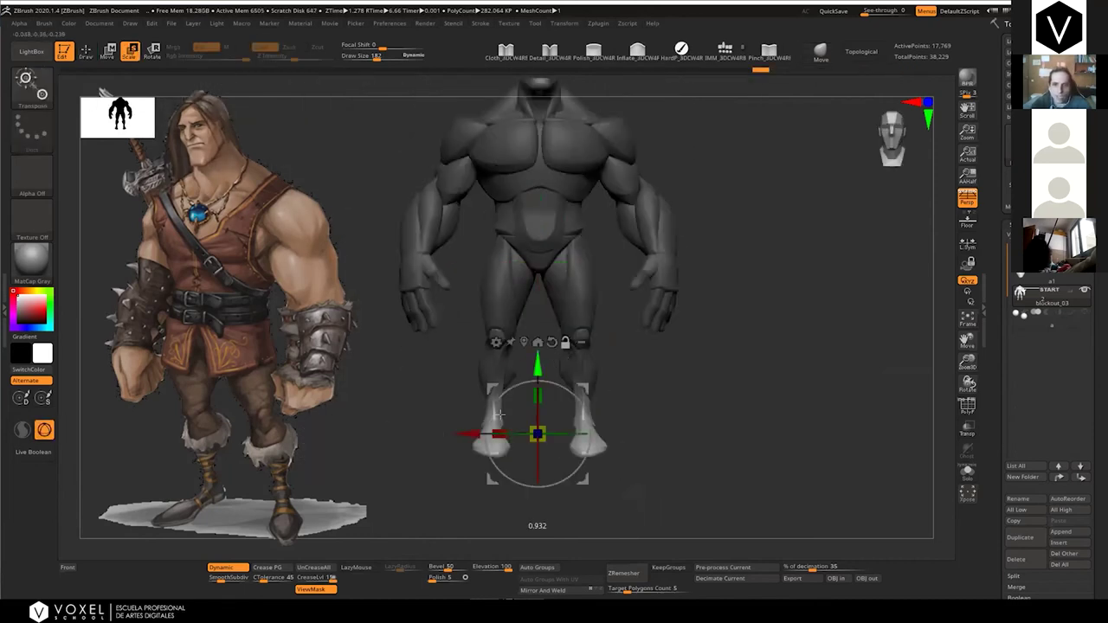
alt+drag(474, 430, 518, 431)
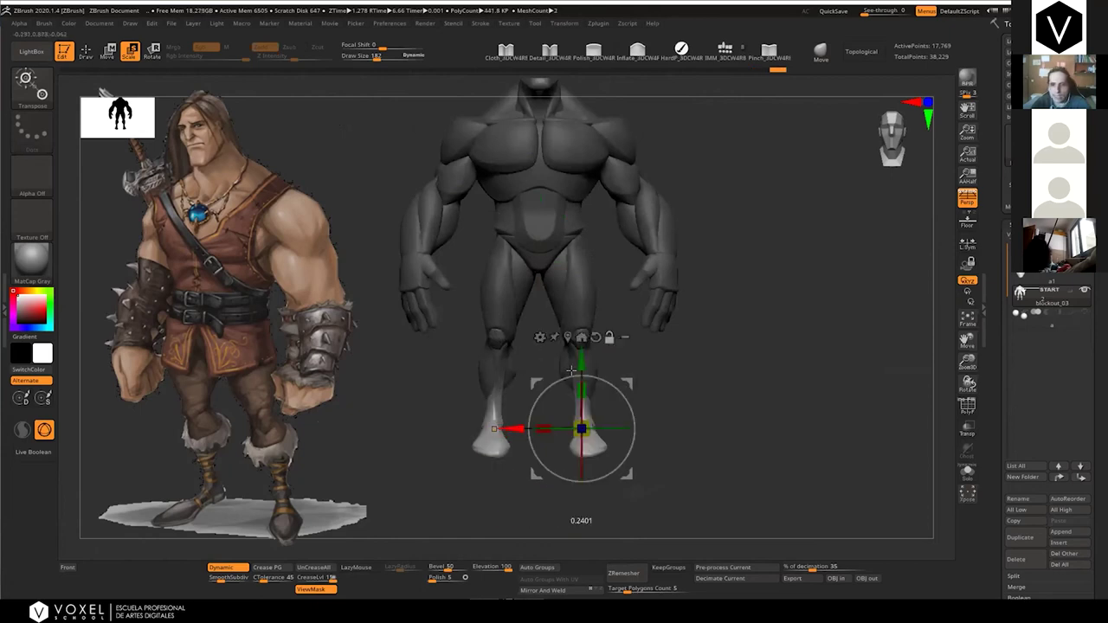
mouse_move(565, 435)
ctrl+right_down()
mouse_move(464, 430)
mouse_move(555, 415)
ctrl+right_up()
drag(634, 413, 644, 412)
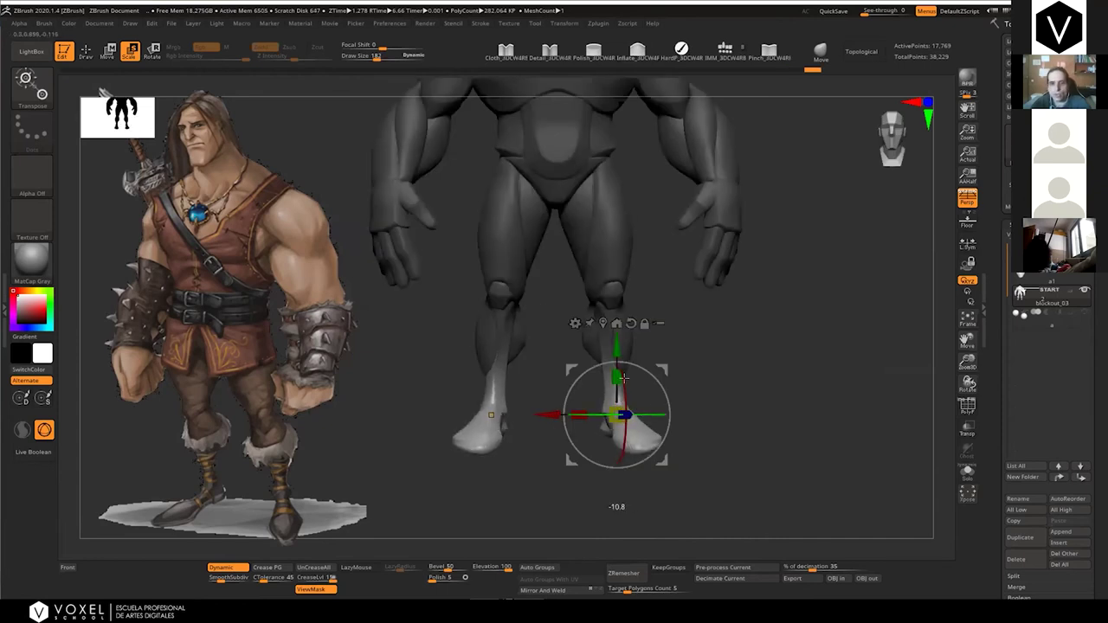
shift+right_drag(599, 380, 559, 385)
drag(654, 430, 662, 394)
shift+right_drag(661, 394, 696, 394)
Compare the full figure with the concept by undoing and redoing the foot changes
key(q)
ctrl+right_drag(627, 387, 545, 415)
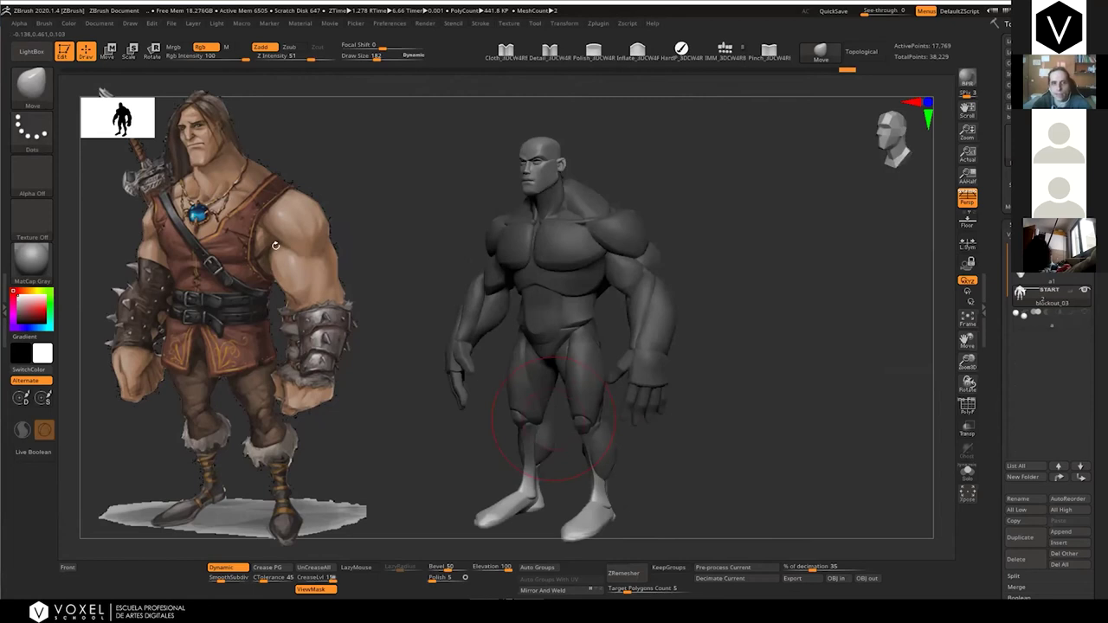
key(ctrl+z)
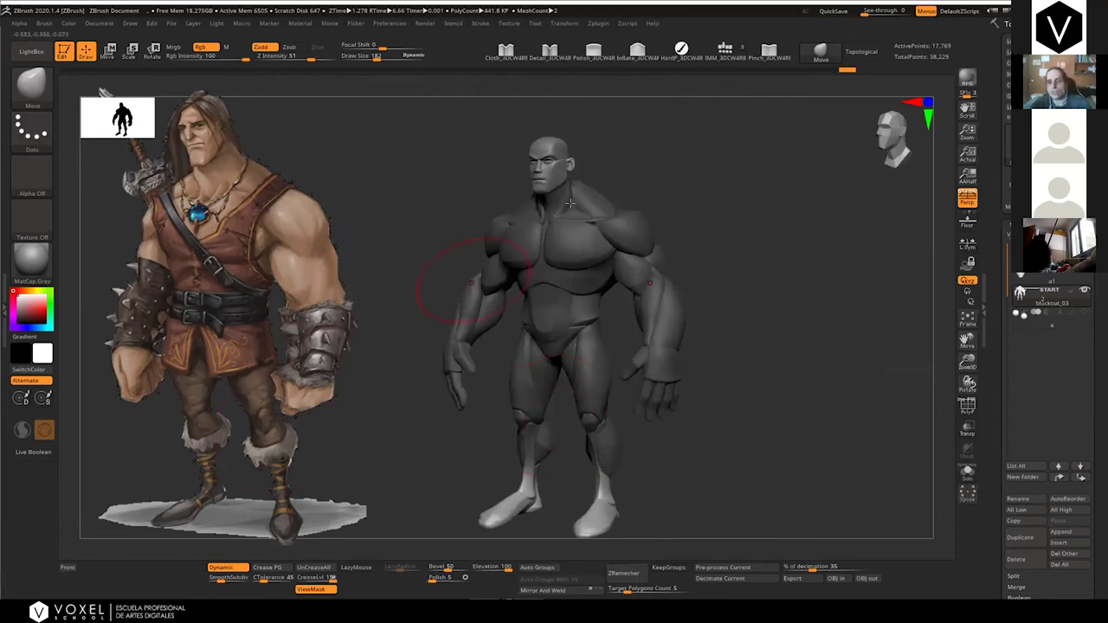
key(ctrl+z)
key(ctrl+shift+z)
key(ctrl+shift+z)
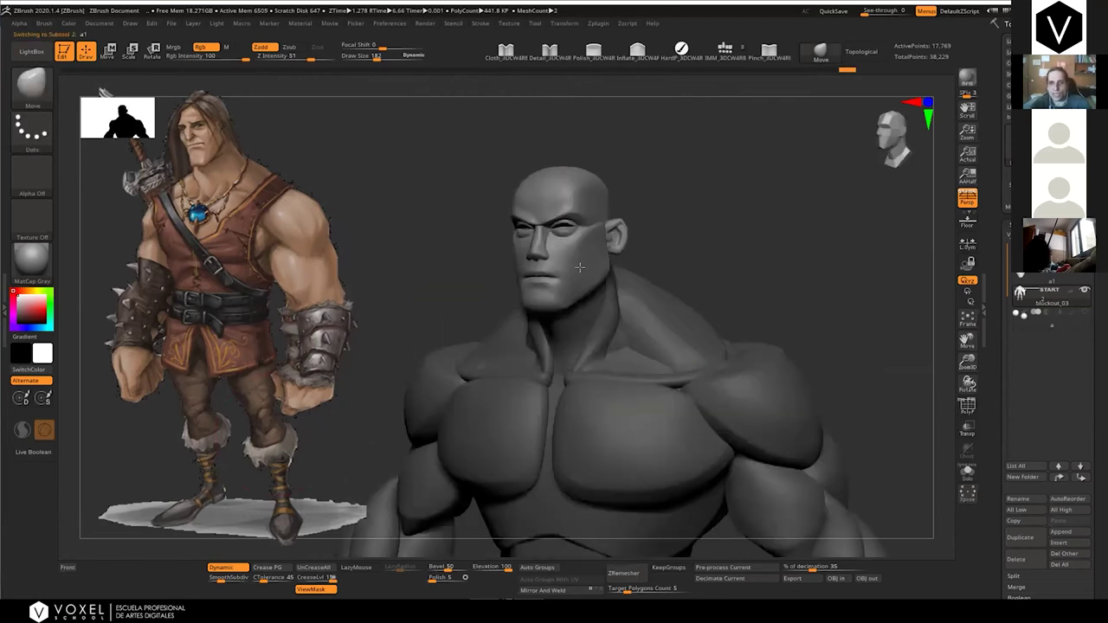
Switch to the head mesh, turn on its dynamic subdivision preview and adjust the chin with the Move brush at draw size 99
key(shift+f)
right_drag(583, 268, 593, 260)
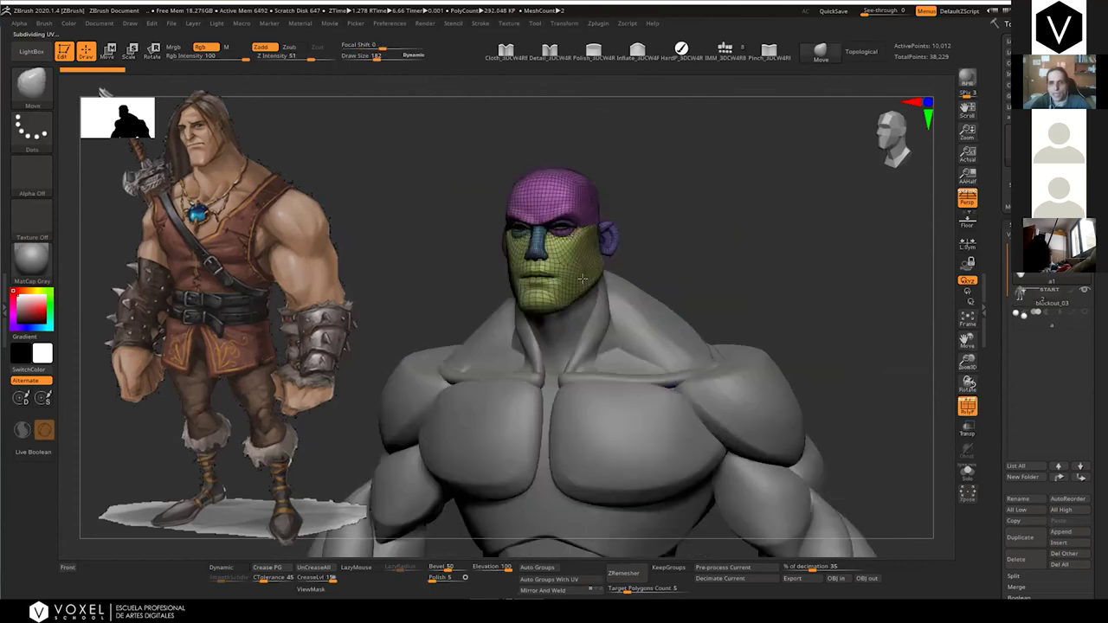
right_drag(523, 311, 526, 310)
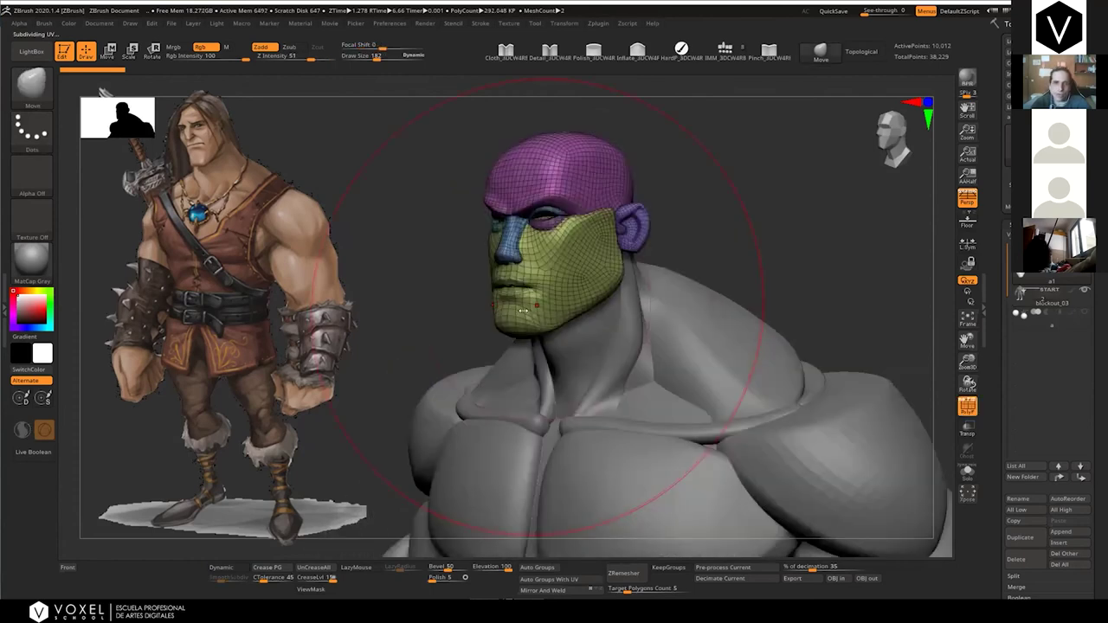
key(d)
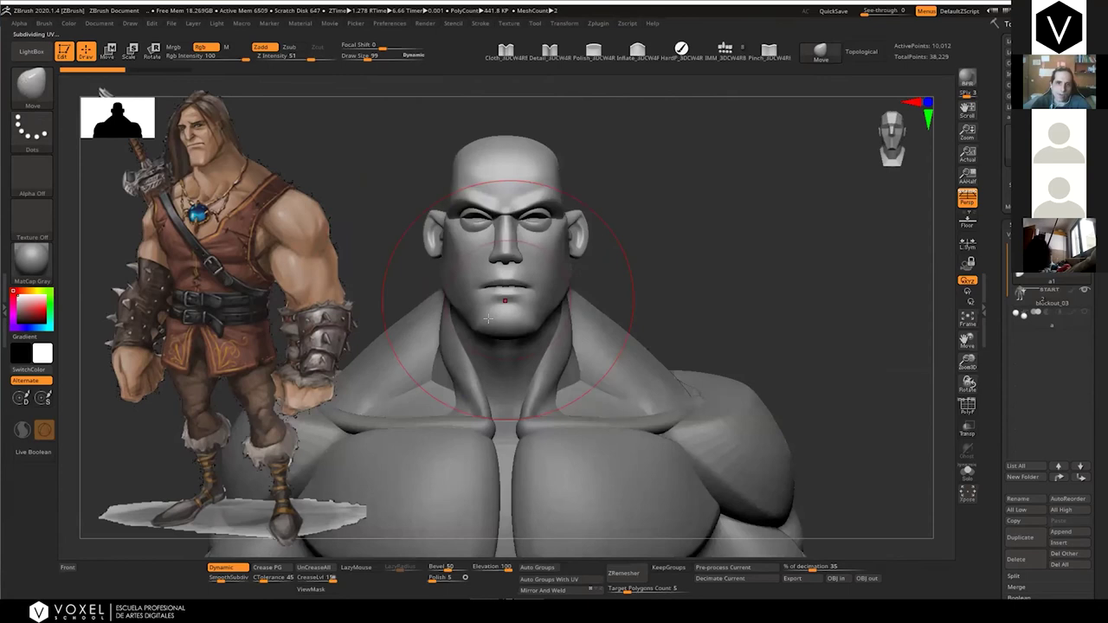
drag(489, 319, 489, 330)
Lasso-mask the chin from the side and invert the mask so only the chin stays editable
right_drag(507, 310, 477, 309)
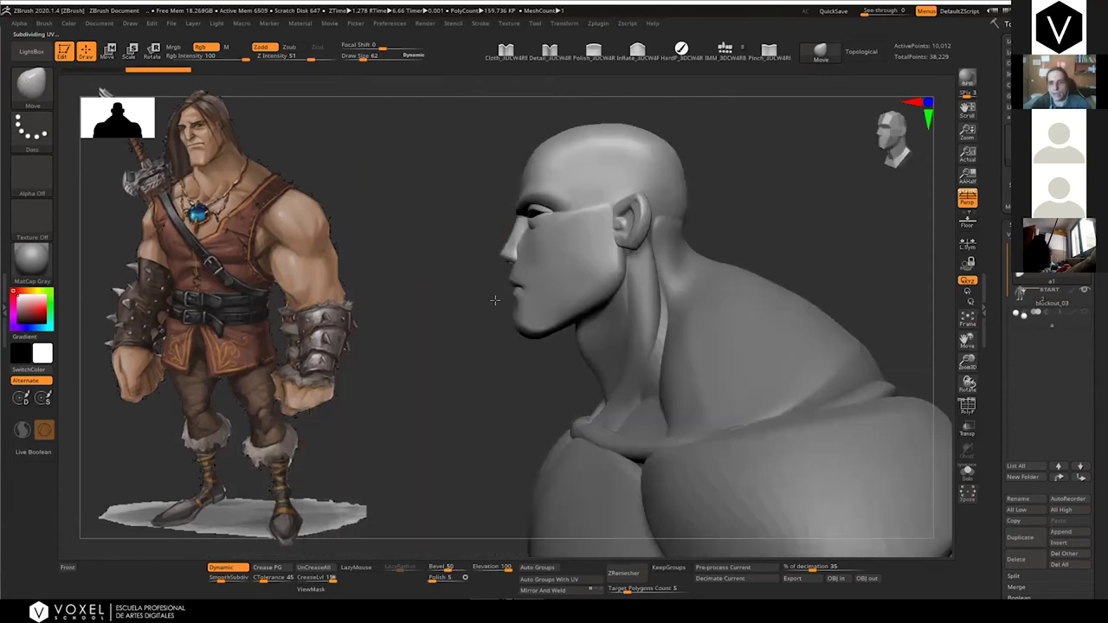
ctrl+drag(534, 327, 552, 308)
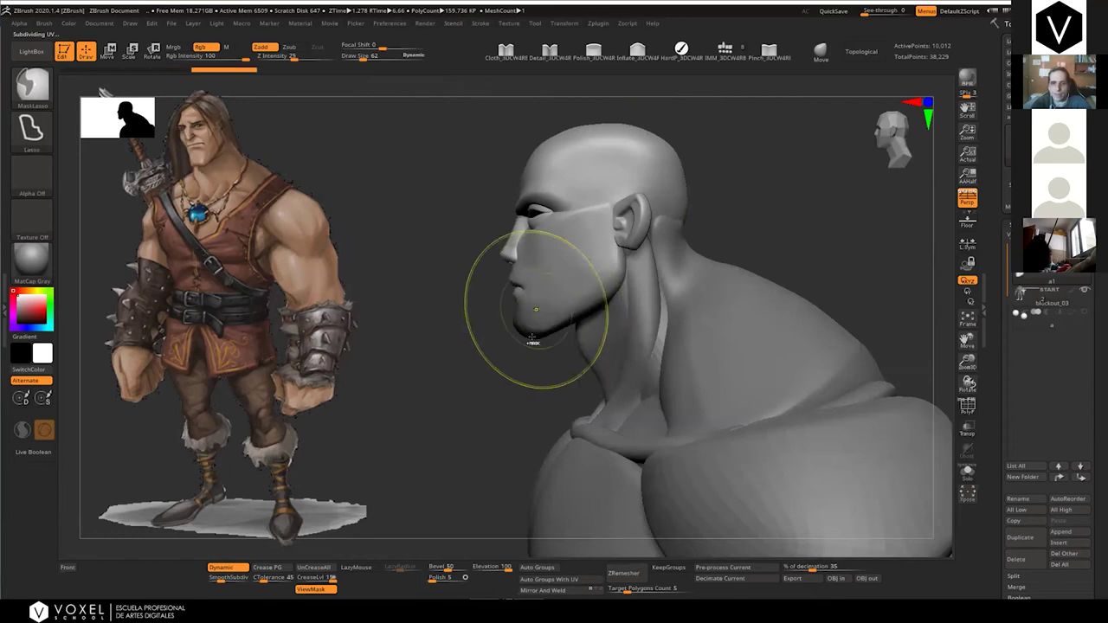
ctrl+drag(533, 344, 551, 288)
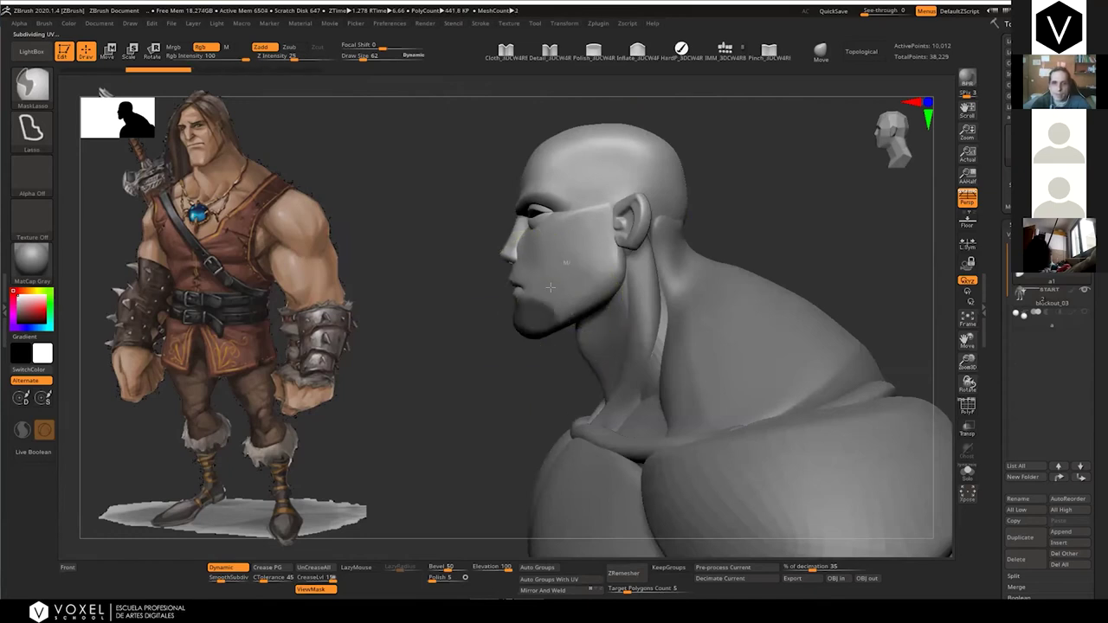
shift+right_drag(551, 287, 593, 259)
ctrl+click(593, 259)
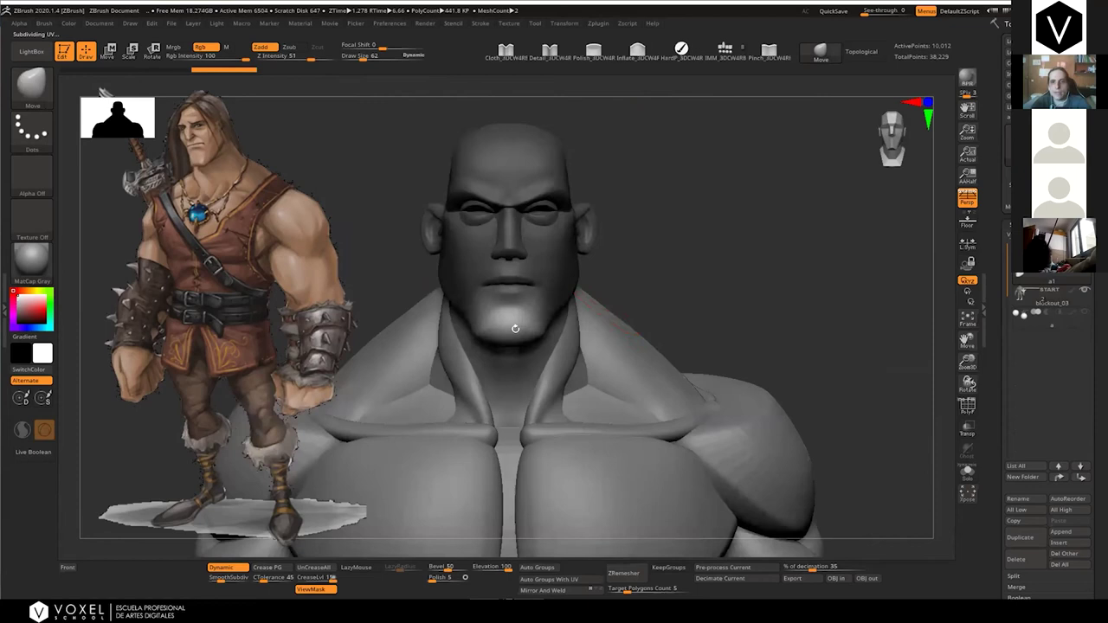
Lengthen the unmasked chin downward with the Move brush at draw size 62 and clear the mask
right_drag(515, 329, 504, 310)
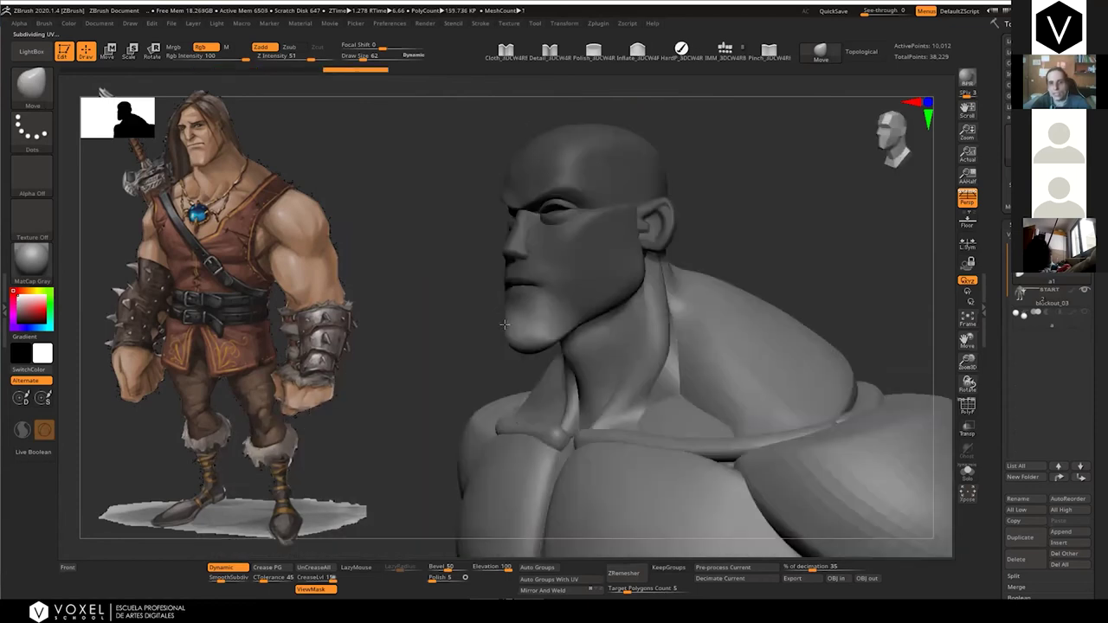
key(ctrl+shift+z)
key(ctrl+shift+z)
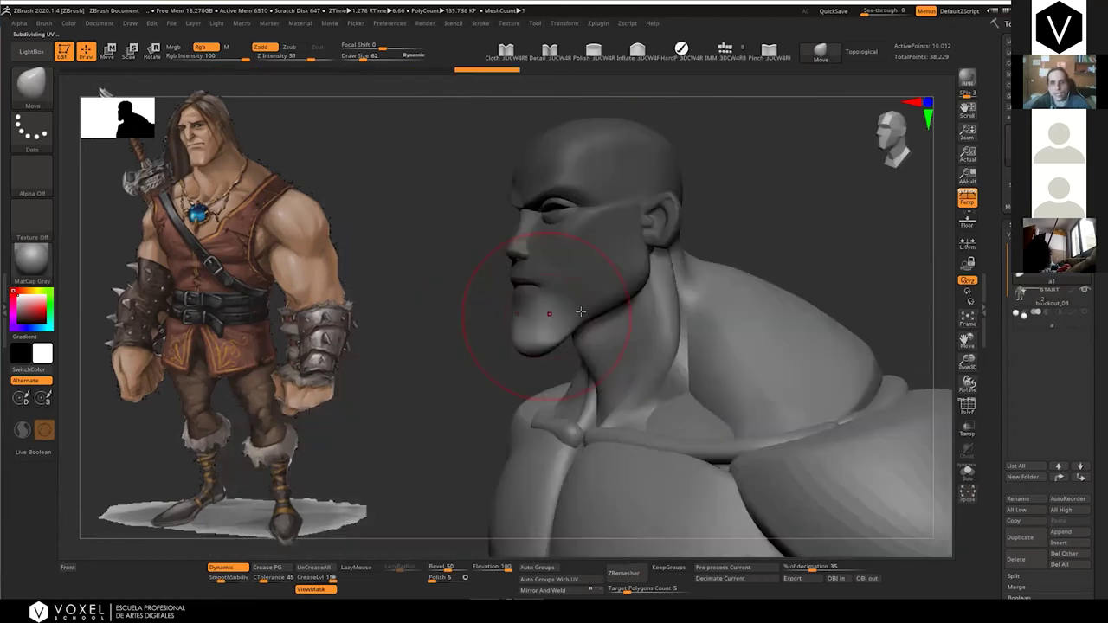
key(ctrl+shift+z)
key(ctrl+shift+z)
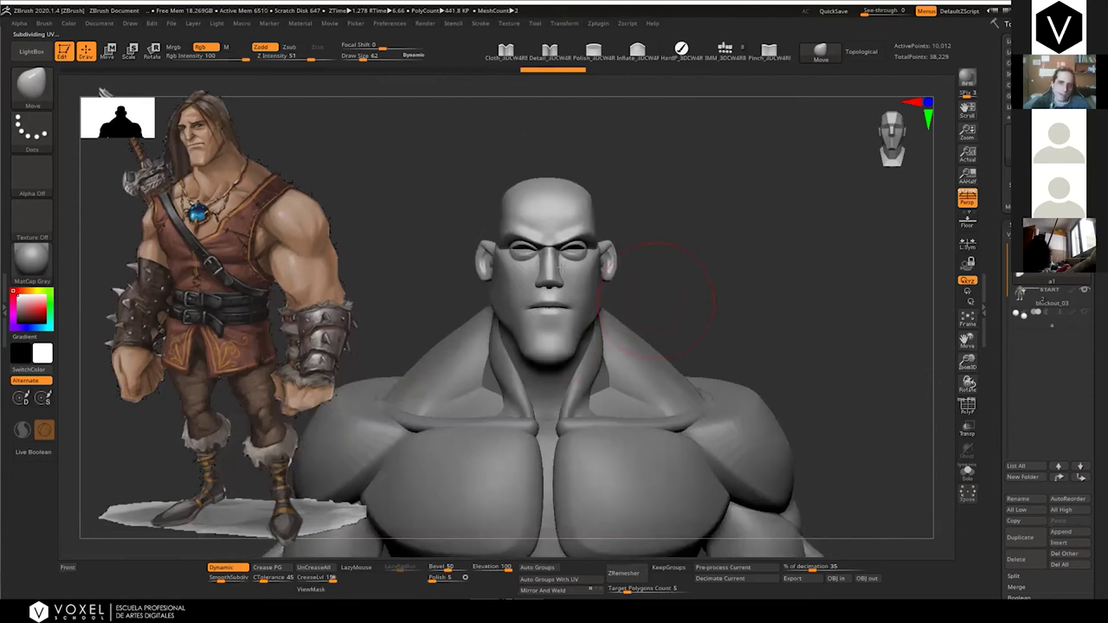
key(ctrl+shift+z)
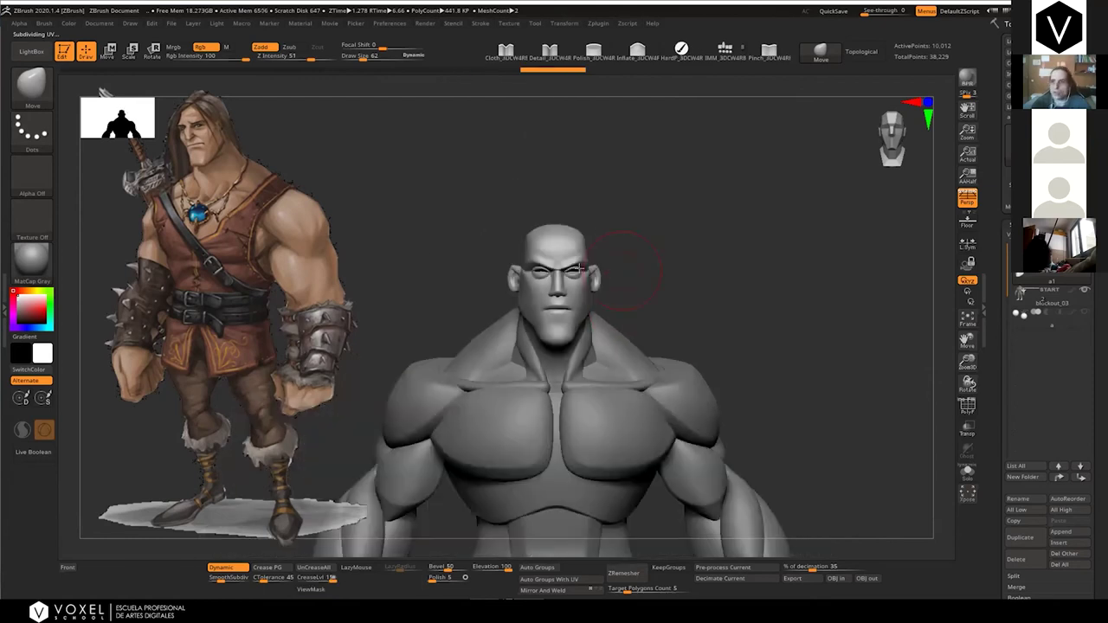
key(ctrl+shift+z)
Show the eyeballs and try a Move brush stroke at draw size 9 near the inner eye corner, undoing it
click(1086, 312)
alt+right_drag(611, 338, 608, 297)
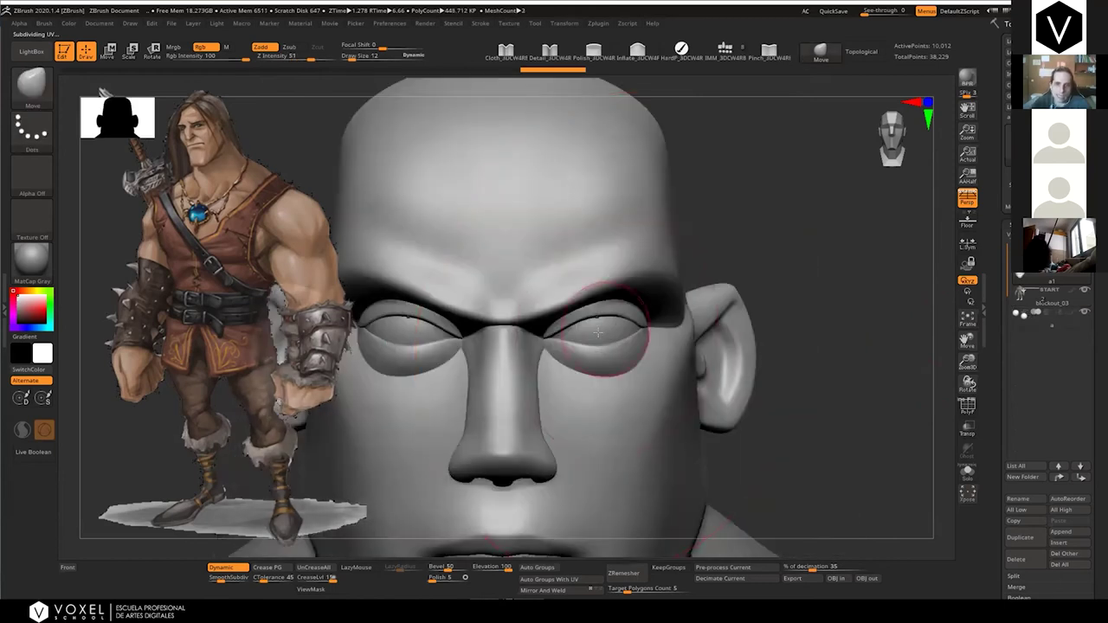
right_drag(599, 333, 525, 344)
key([)
drag(588, 348, 585, 340)
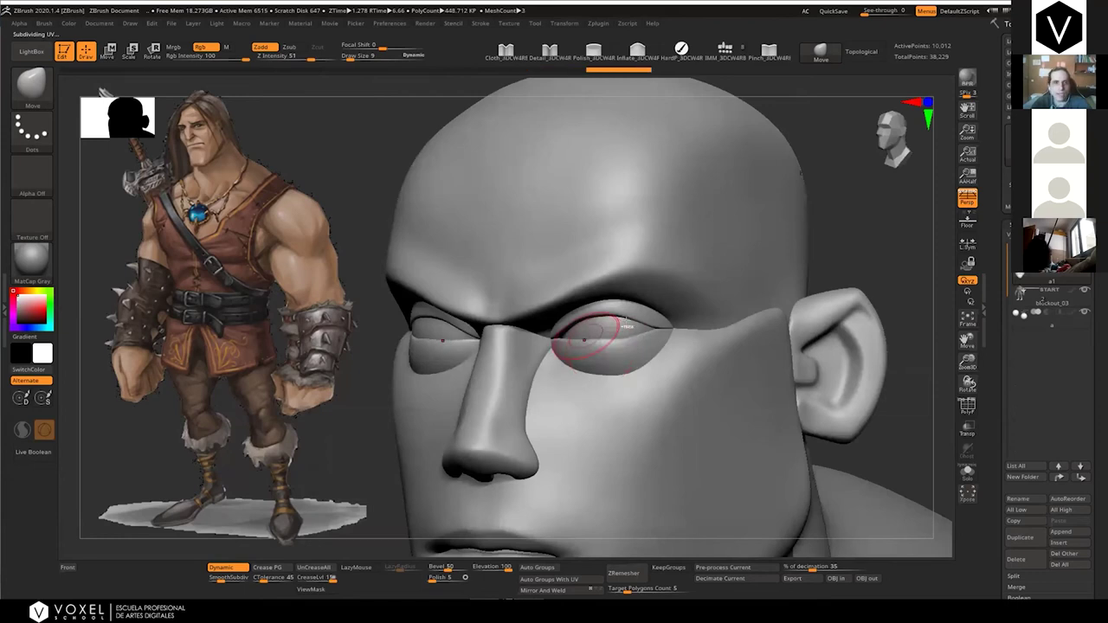
key(ctrl+z)
ctrl+right_drag(601, 323, 601, 357)
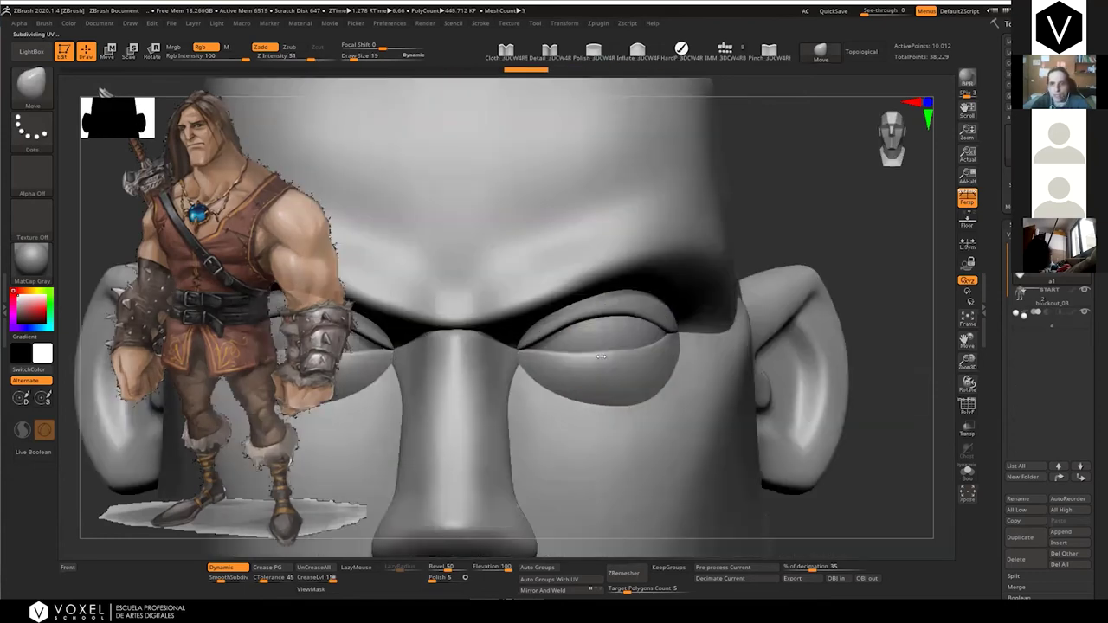
Reshape the upper and lower eyelids with the Move brush, reducing its draw size from 17 to 15
drag(601, 349, 602, 353)
key(ctrl+shift+z)
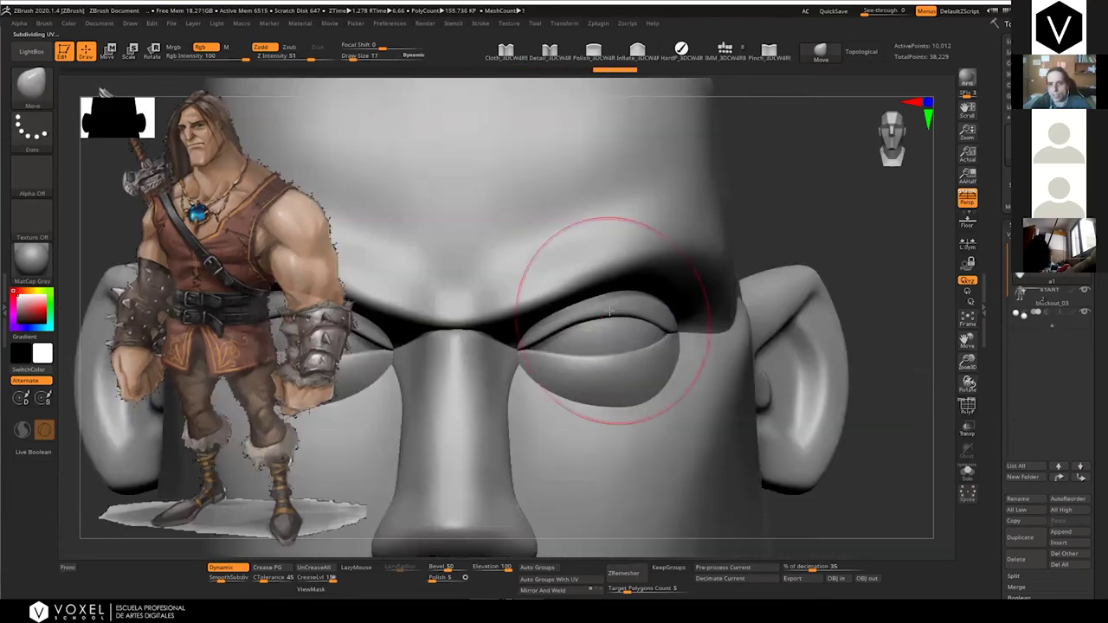
key(ctrl+shift+z)
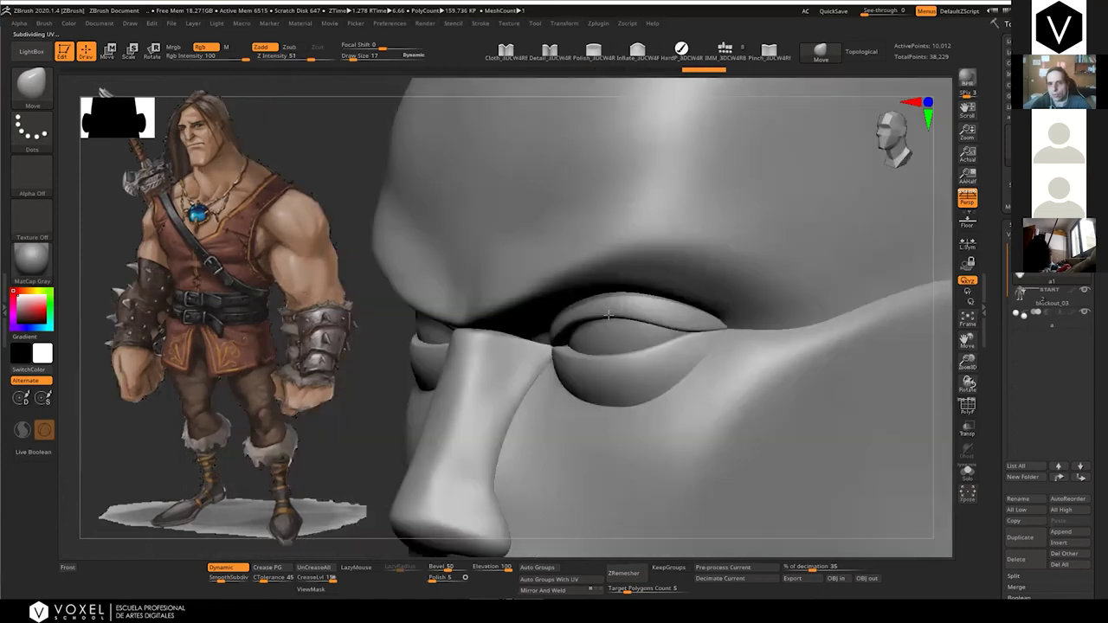
key(ctrl+shift+z)
key(ctrl+shift+z)
key(ctrl+shift+z)
key(ctrl+shift+z)
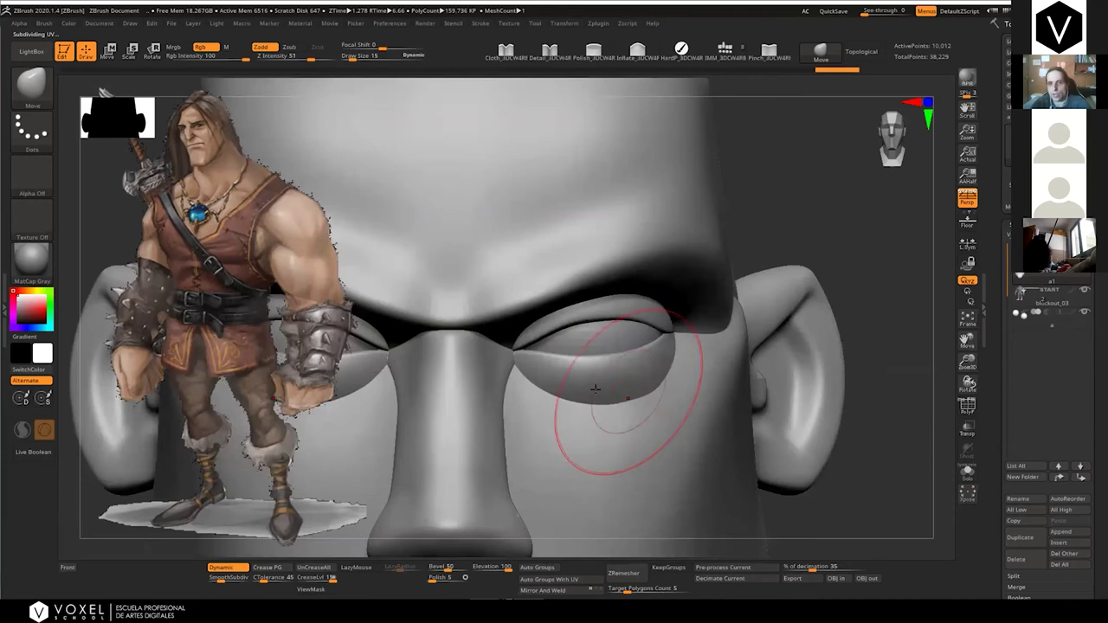
key(ctrl+shift+z)
right_drag(611, 338, 636, 275)
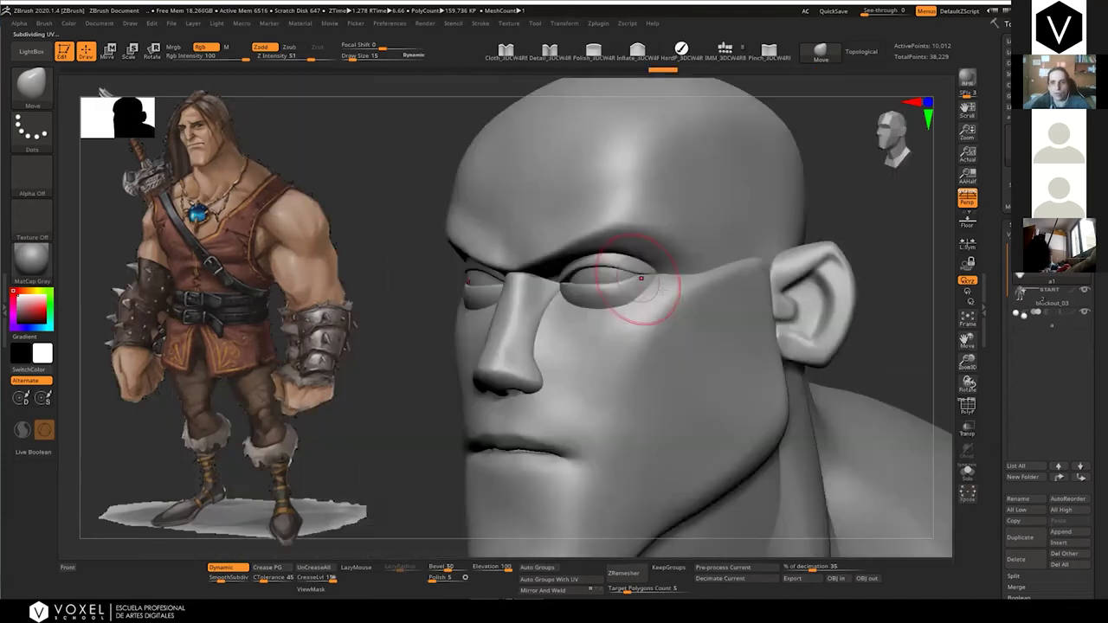
key(ctrl+shift+z)
key(ctrl+shift+z)
Widen the nostril wings with the Move brush at draw size 28 and adjust the nose's underside at draw size 7
right_drag(629, 300, 584, 334)
key(])
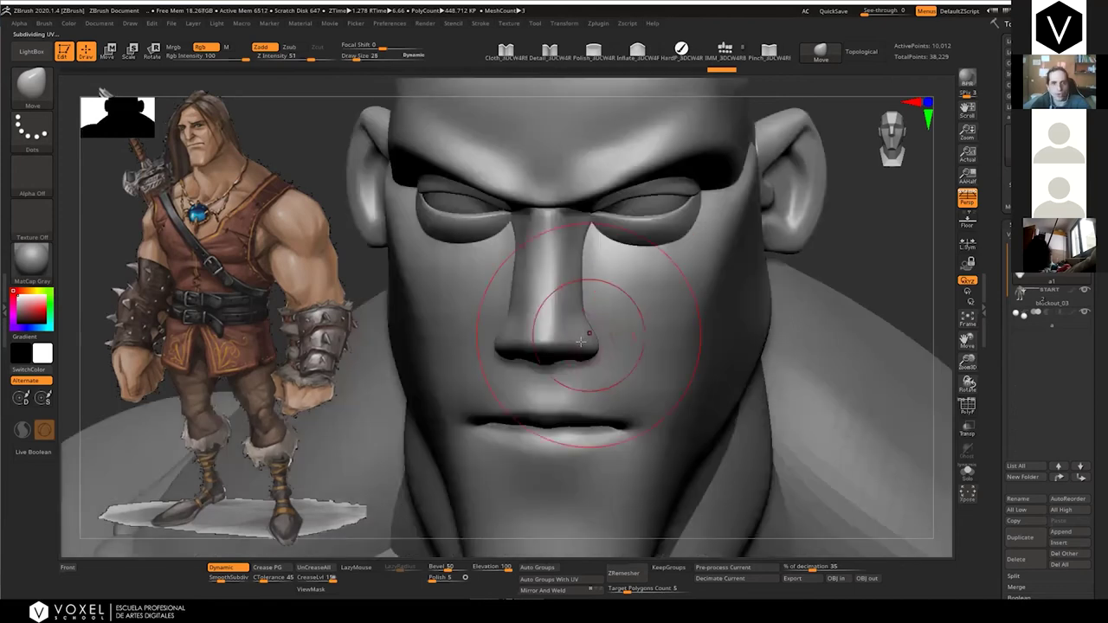
mouse_move(582, 341)
mouse_down()
mouse_move(591, 344)
mouse_move(553, 350)
mouse_up()
key([)
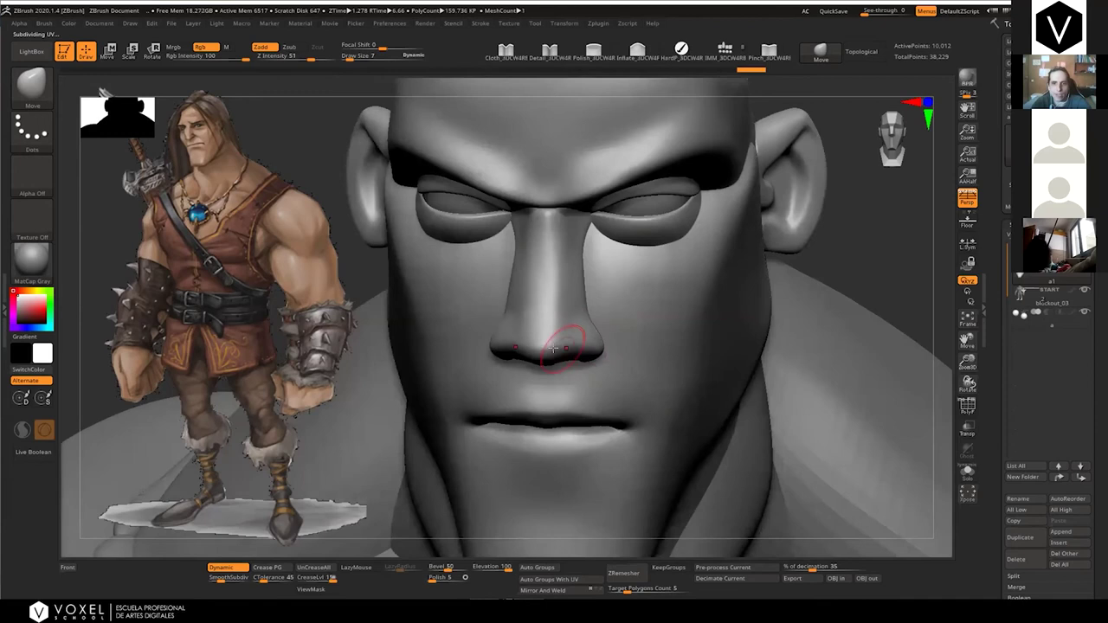
right_drag(554, 350, 550, 351)
key(])
Refine the lower face and nose with the Move brush, using draw sizes 48, 33 and 12
key(e)
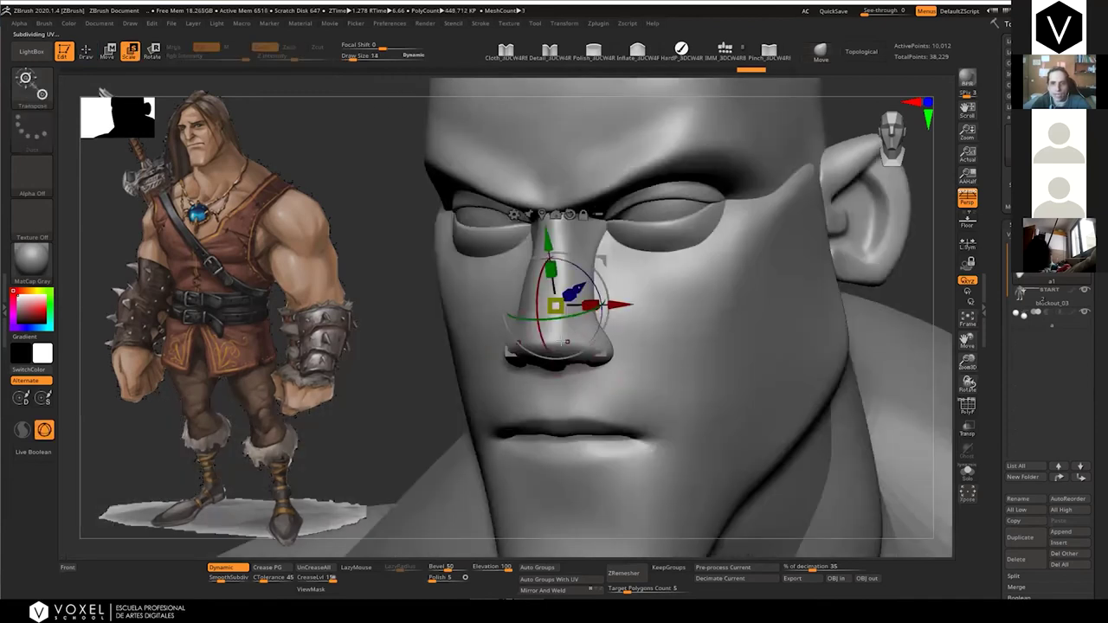
key(q)
key(])
key(])
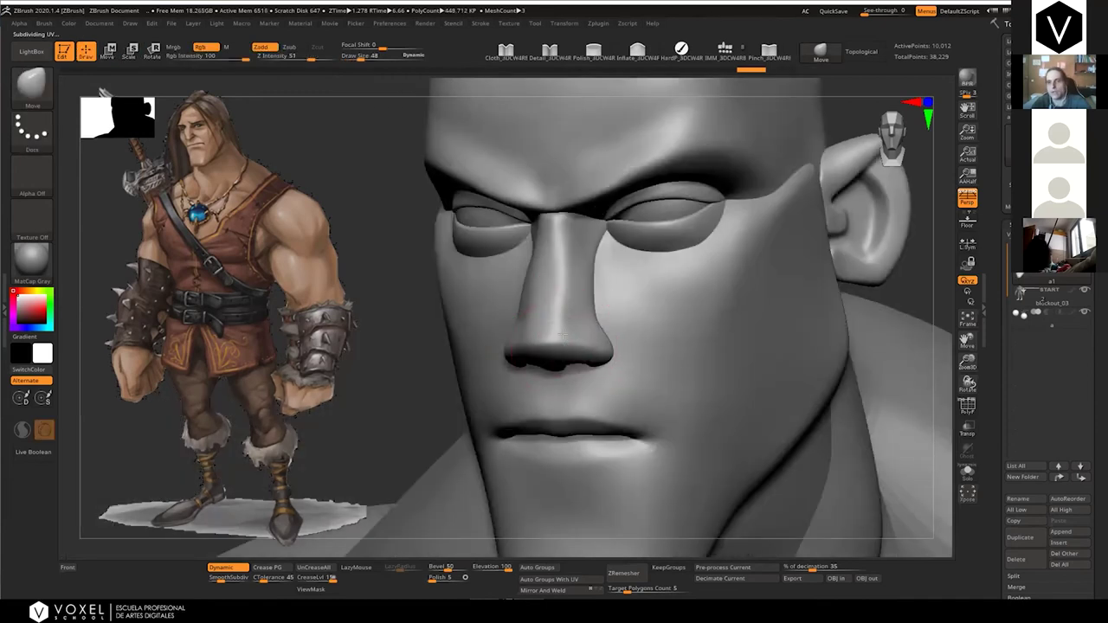
key(ctrl+shift+z)
right_drag(572, 184, 569, 216)
ctrl+right_drag(569, 217, 569, 255)
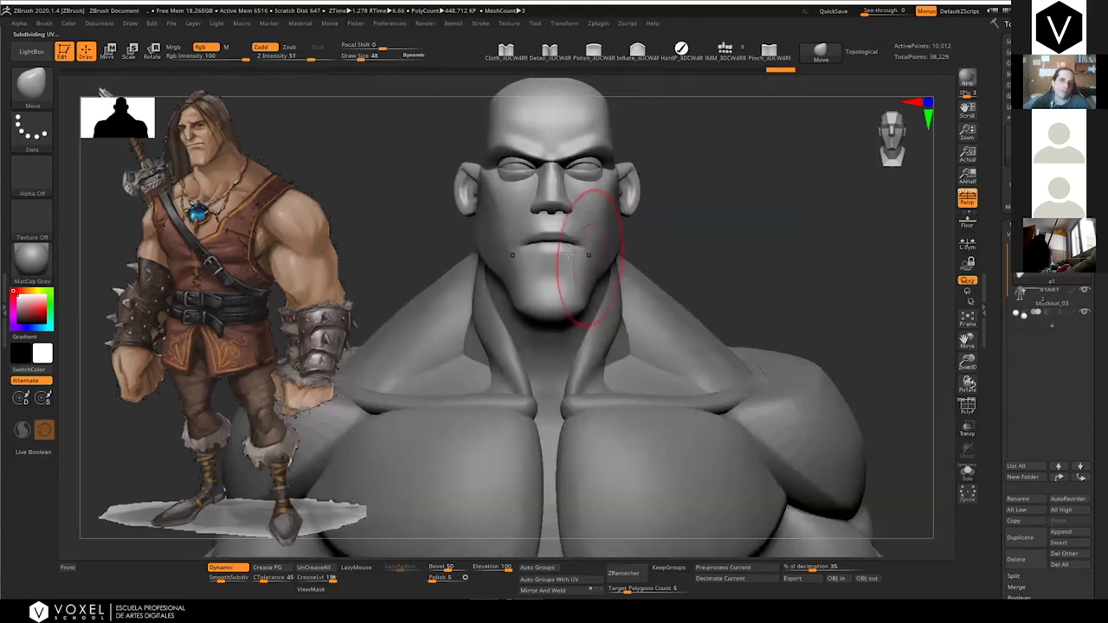
right_drag(570, 308, 516, 279)
key(ctrl+shift+z)
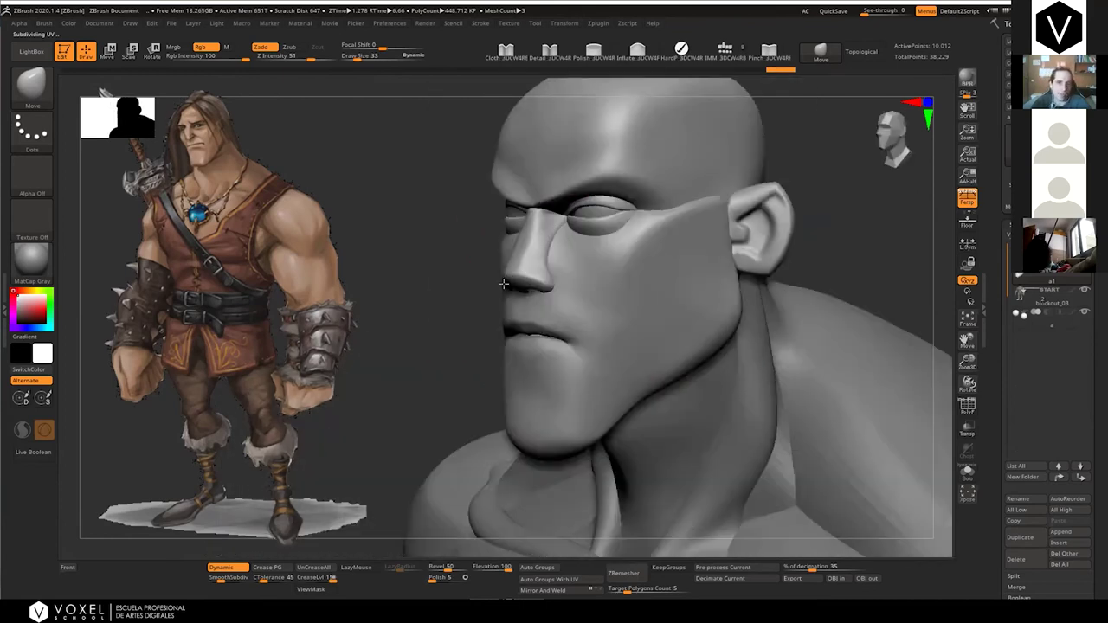
key(ctrl+shift+z)
right_drag(511, 270, 532, 281)
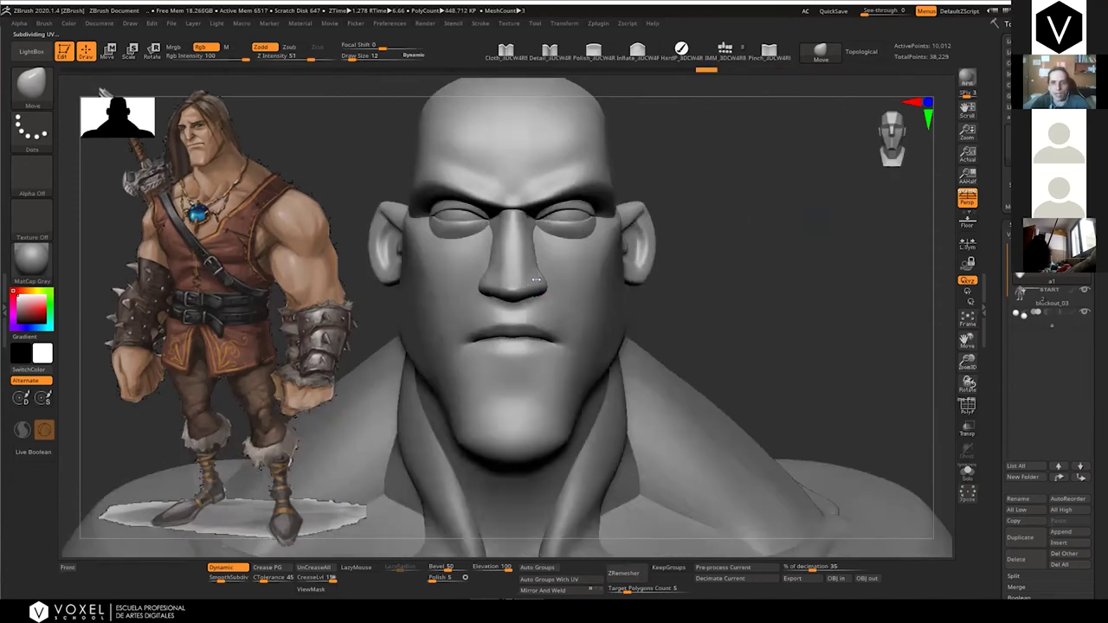
Pull the nose tip forward and downward with the Move brush at draw sizes 14 and 15
key(ctrl+shift+z)
key(ctrl+shift+z)
key(ctrl+shift+z)
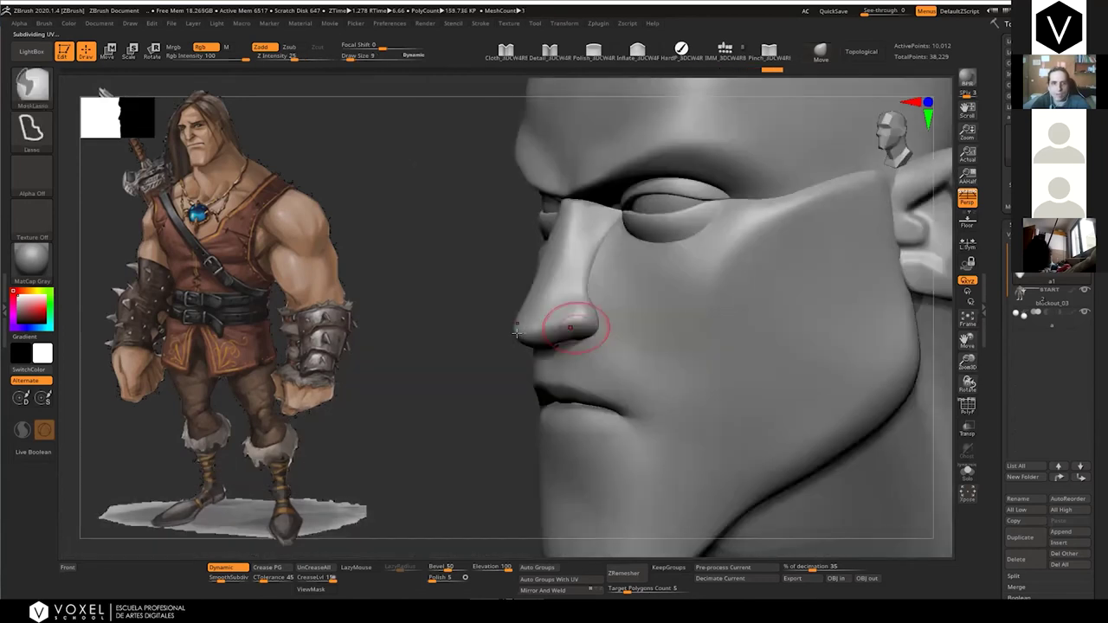
key(ctrl+shift+z)
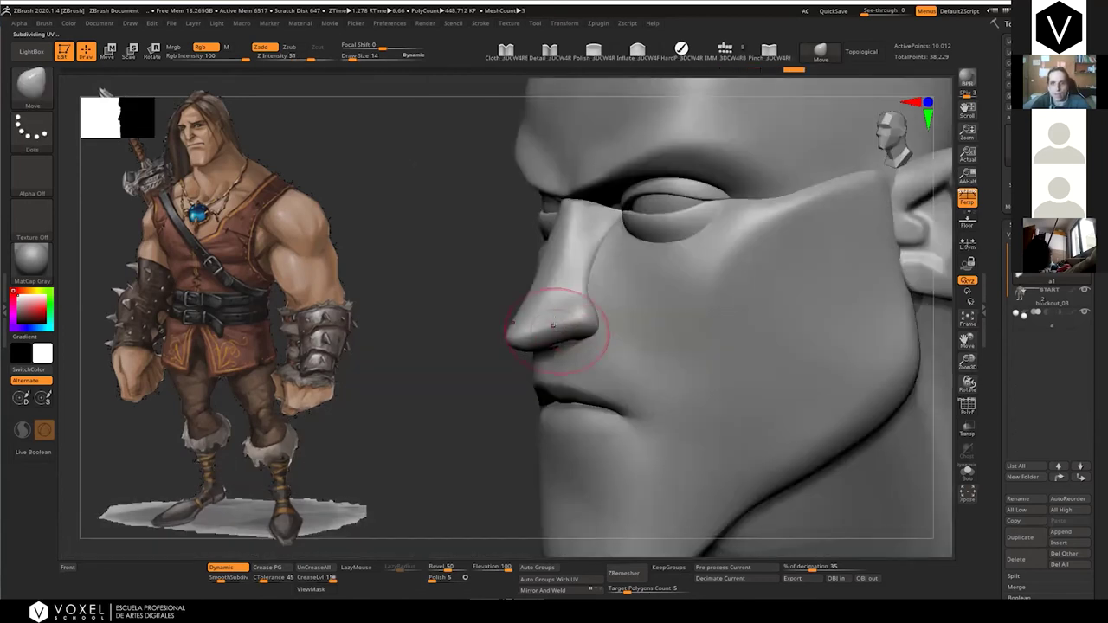
key(ctrl+shift+z)
key(ctrl+shift+z)
right_drag(531, 331, 572, 338)
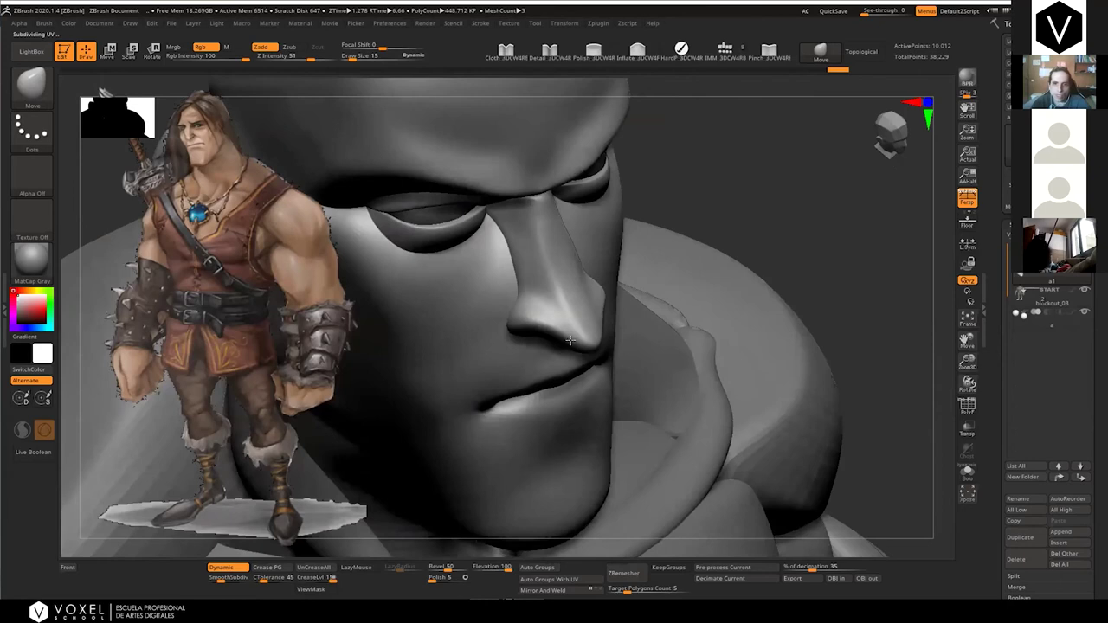
Refine the nose tip and nostril wings from several angles with the Move brush at draw sizes 5 and 9
key(ctrl+shift+z)
key(ctrl+shift+z)
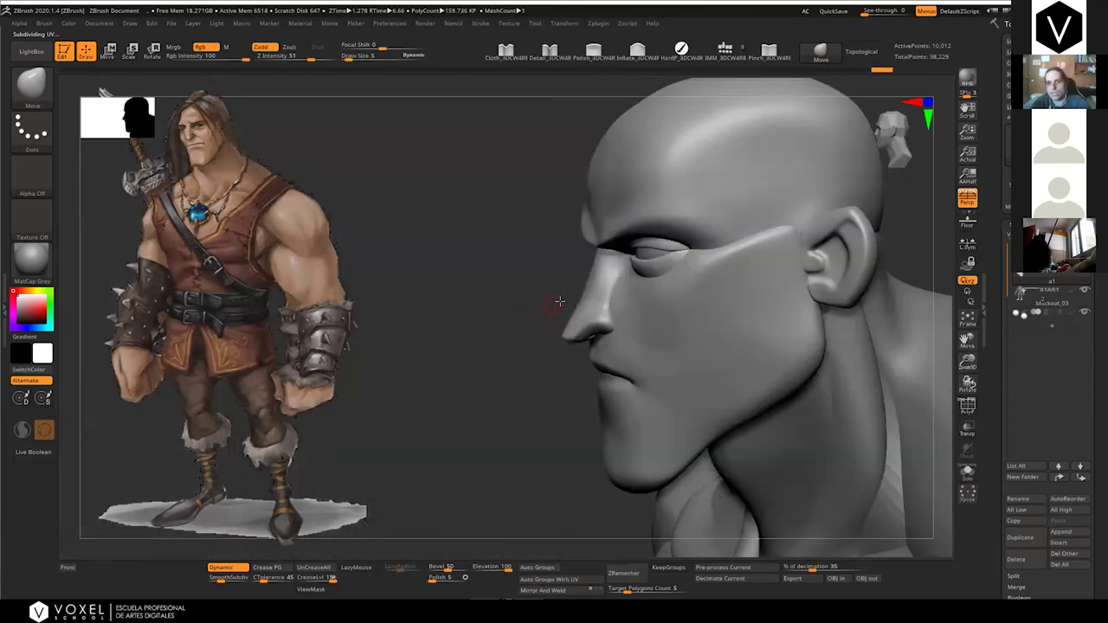
ctrl+right_drag(563, 309, 555, 330)
key(ctrl+shift+z)
key(ctrl+z)
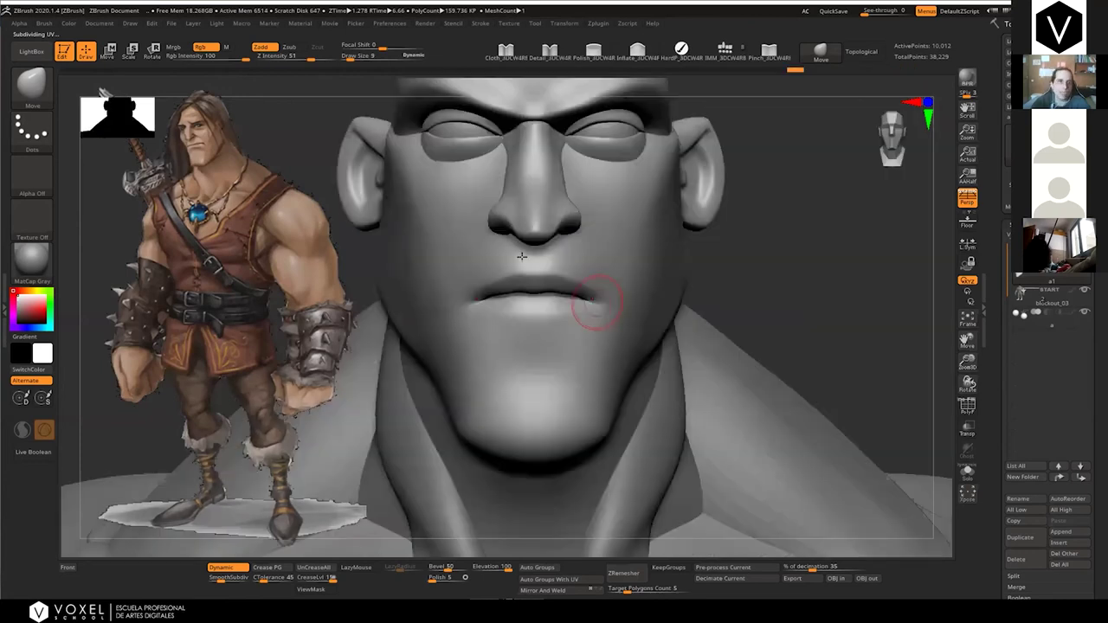
key(ctrl+z)
right_drag(520, 256, 578, 334)
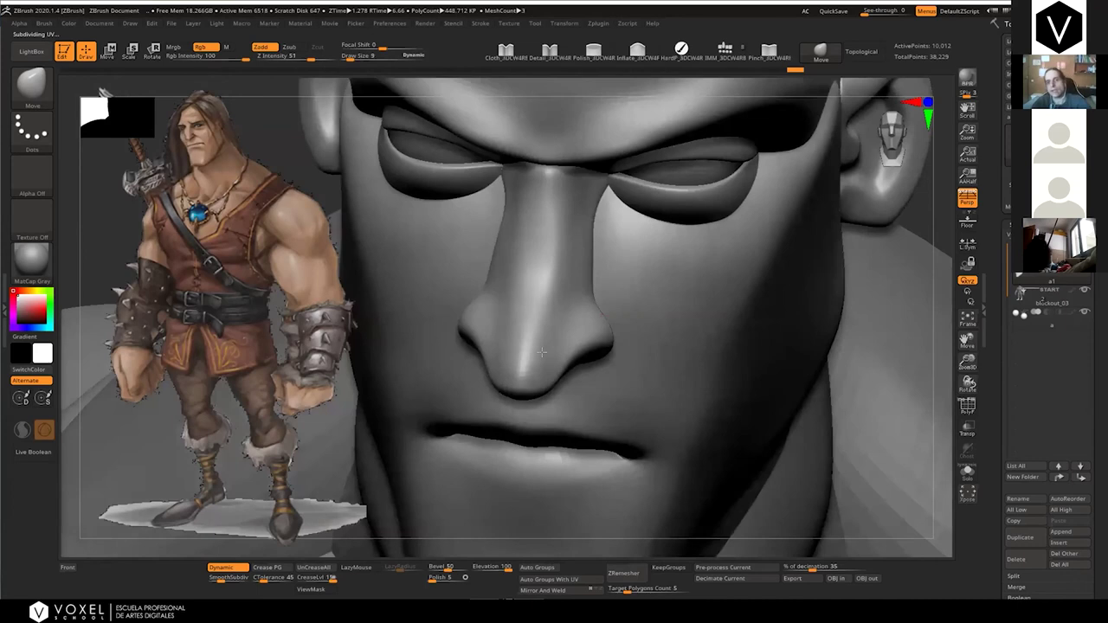
key(ctrl+shift+z)
Examine the whole figure's proportions from the front and three-quarter views against the concept reference
ctrl+right_drag(562, 248, 581, 307)
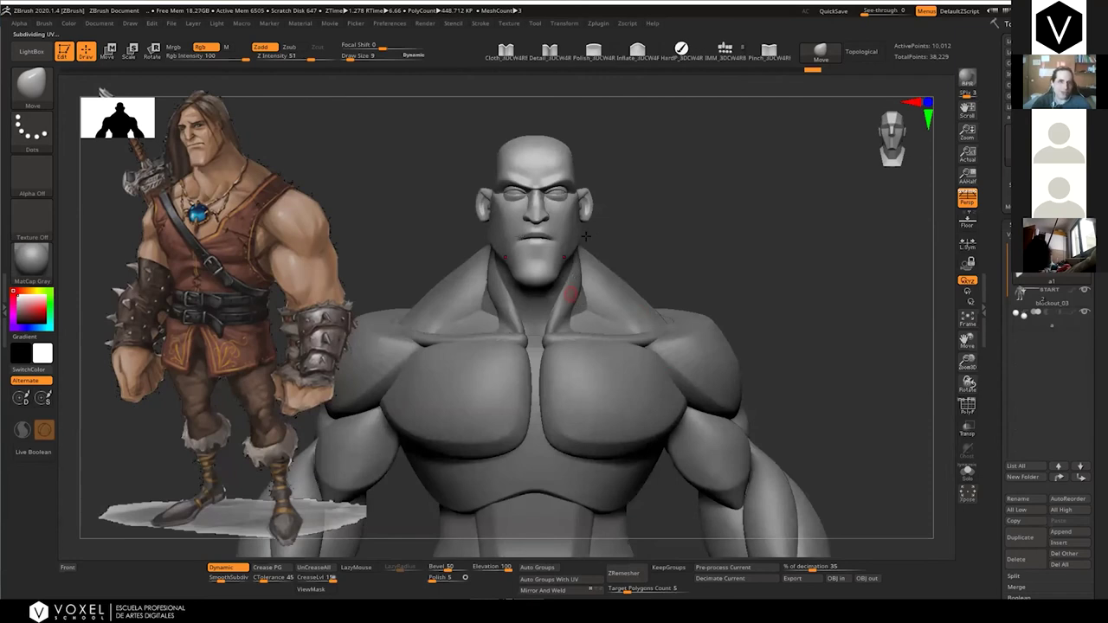
right_drag(539, 208, 586, 236)
ctrl+right_drag(598, 324, 556, 307)
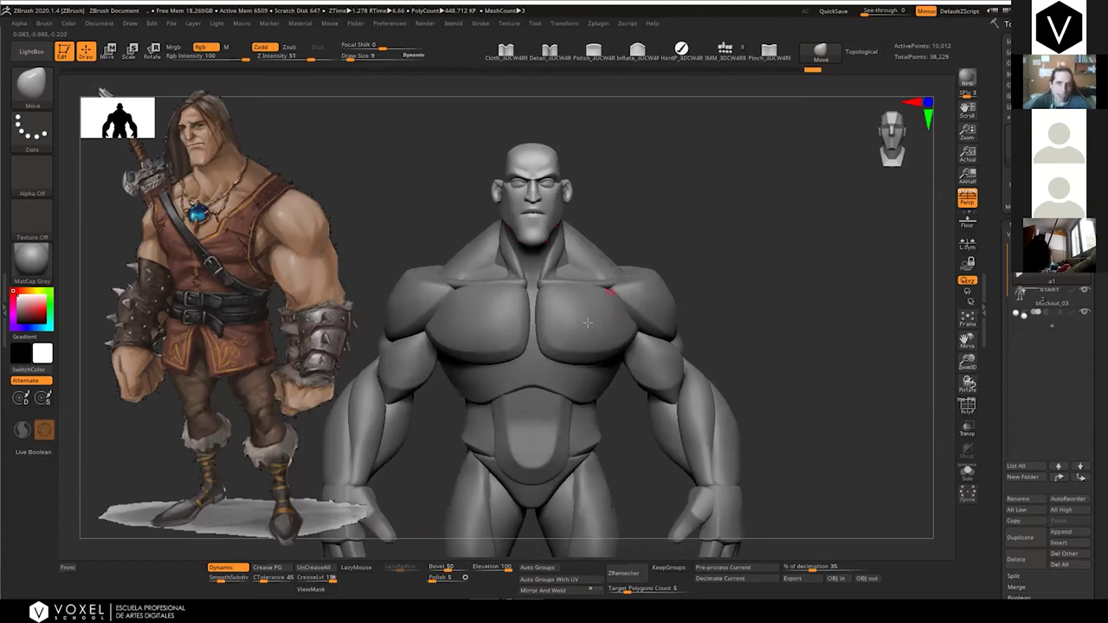
key(shift)
mouse_move(573, 301)
right_down()
mouse_move(590, 275)
mouse_move(598, 281)
right_up()
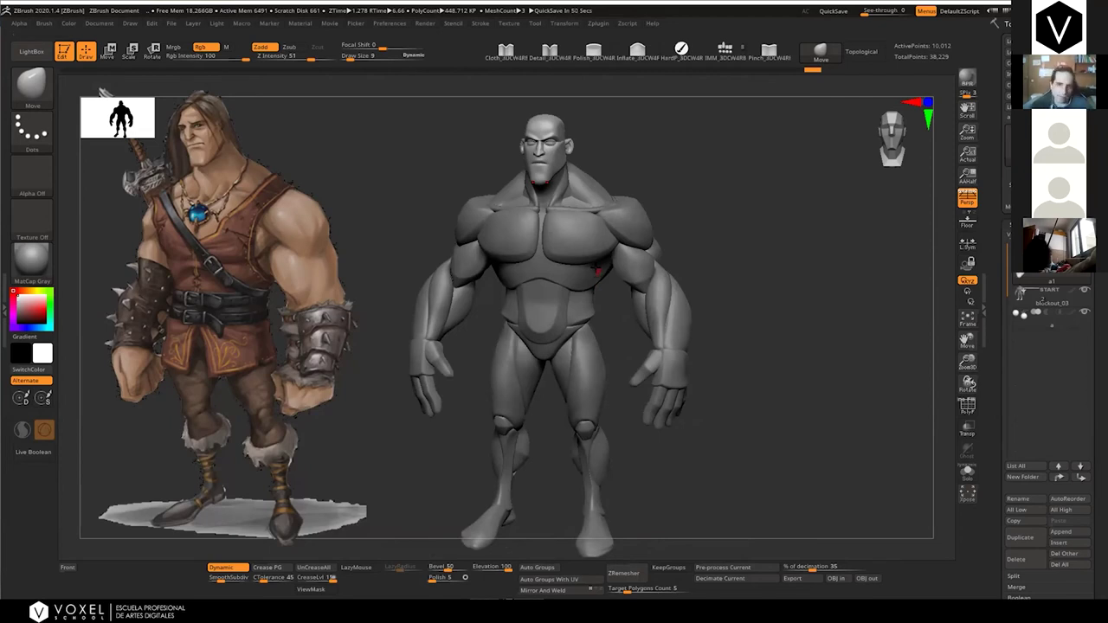
drag(676, 230, 668, 269)
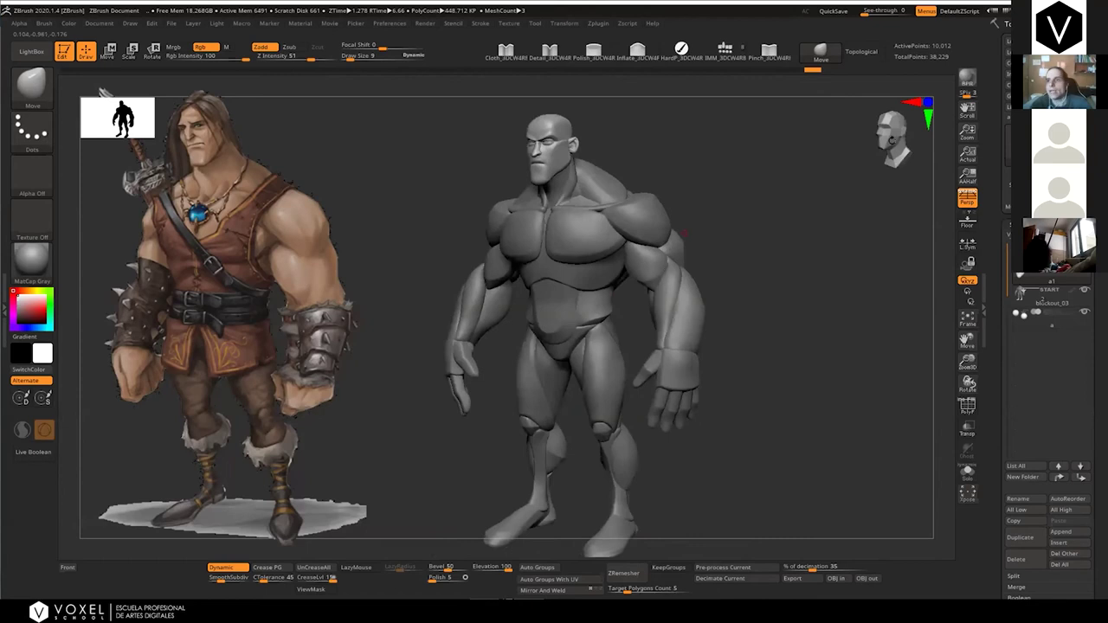
click(892, 139)
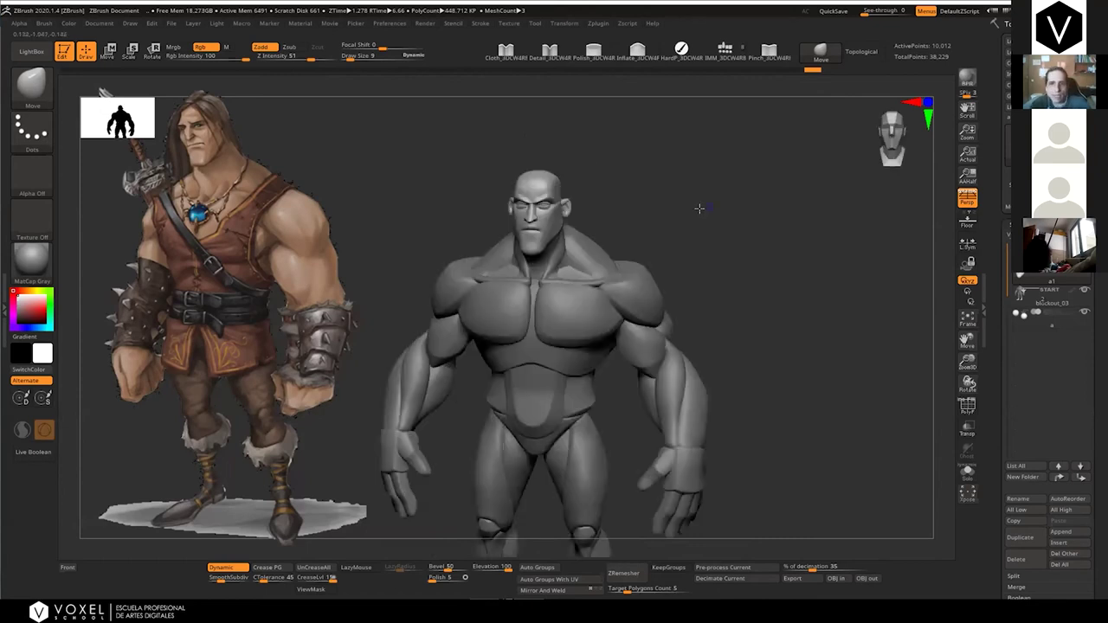
key(f)
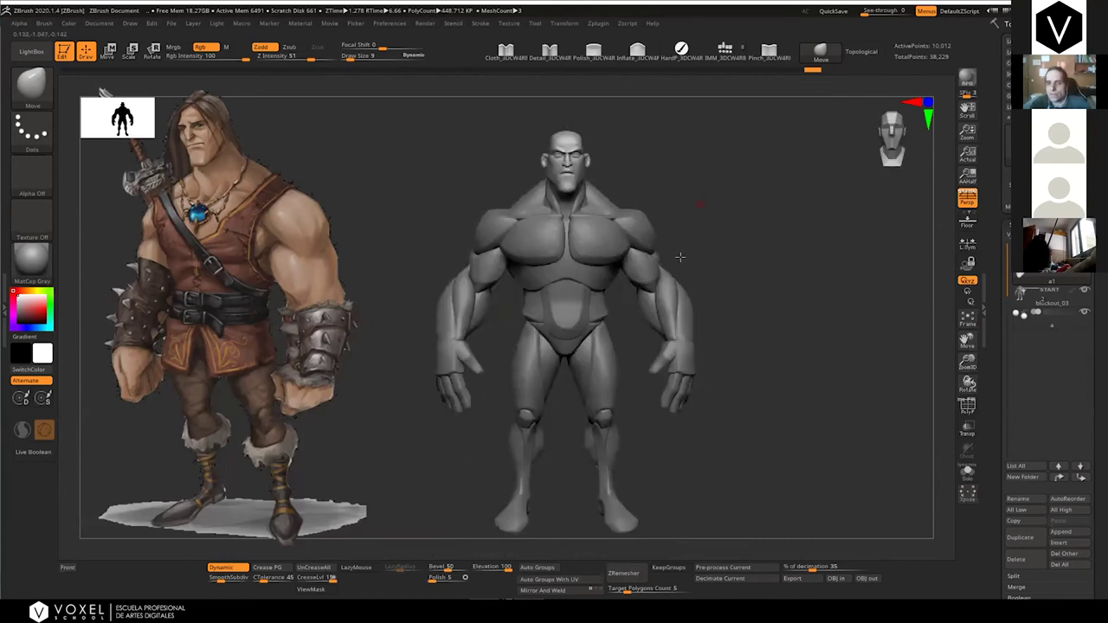
click(923, 155)
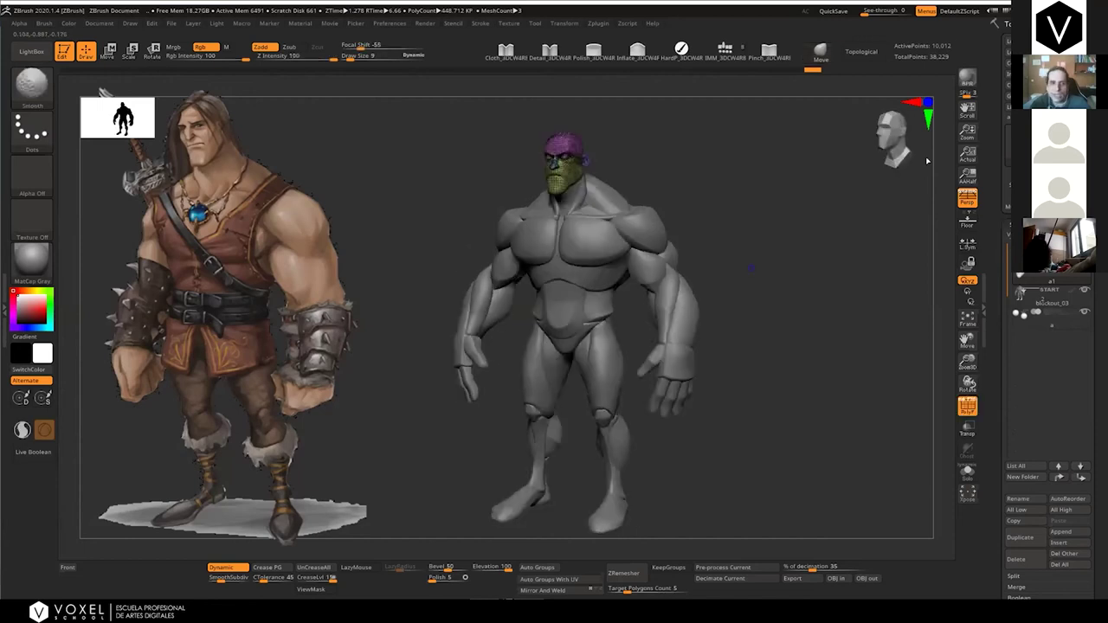
Load the saved blockout_02.ZTL version and examine its full figure from the front and three-quarter views
mouse_move(517, 378)
mouse_down()
mouse_move(418, 361)
mouse_move(229, 168)
mouse_up()
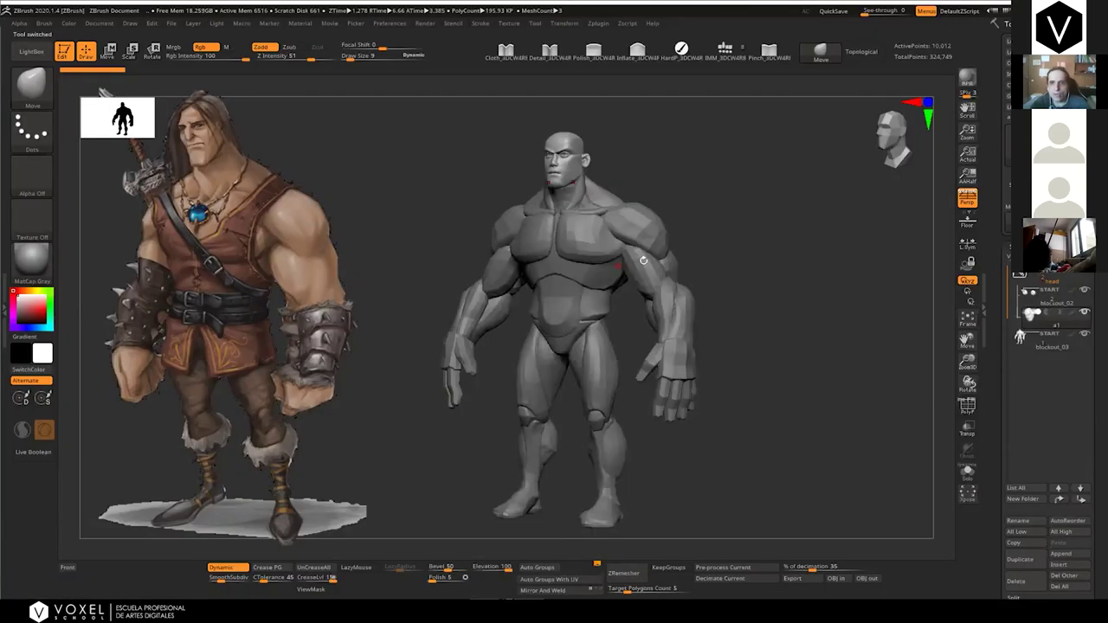
mouse_move(644, 260)
mouse_down()
mouse_move(782, 196)
mouse_move(718, 263)
mouse_move(726, 256)
mouse_up()
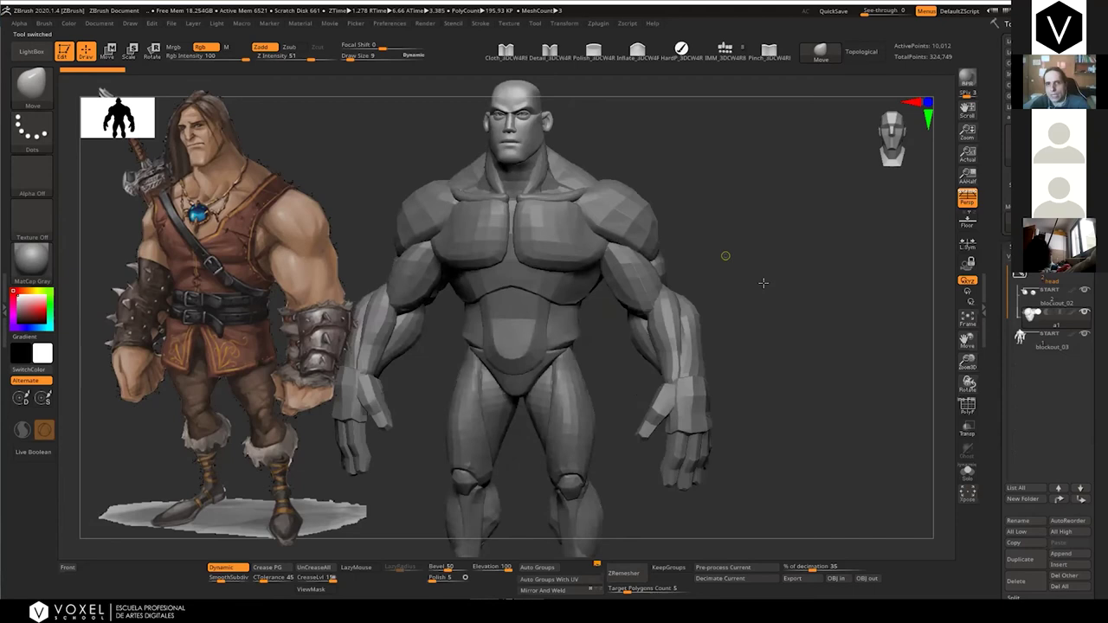
key(f)
drag(639, 341, 722, 240)
key(f)
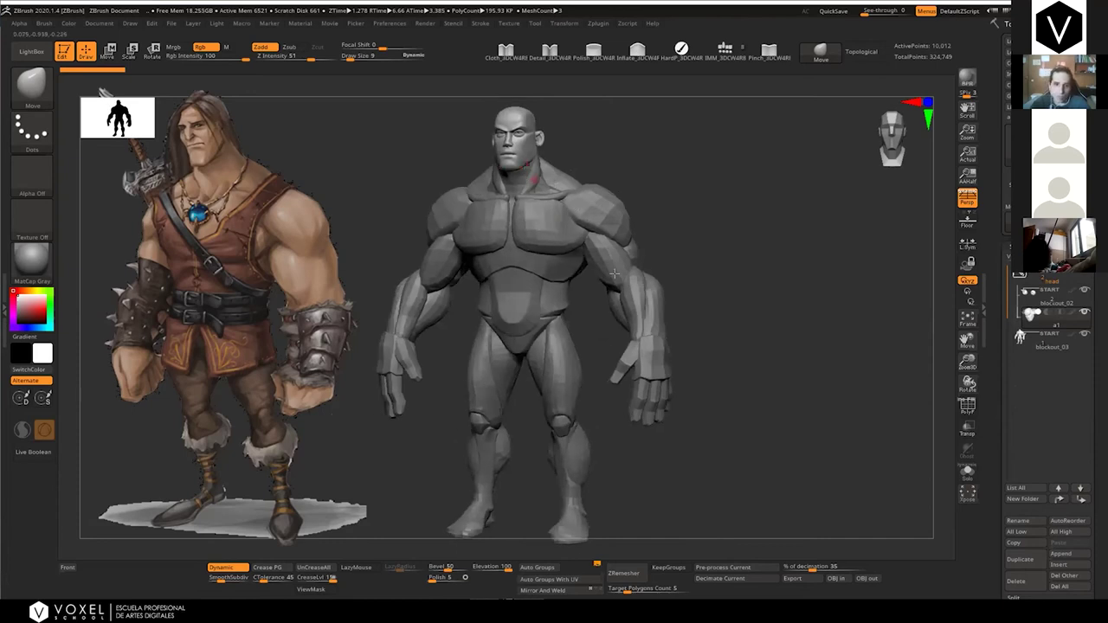
shift+drag(774, 291, 760, 329)
shift+drag(699, 270, 746, 303)
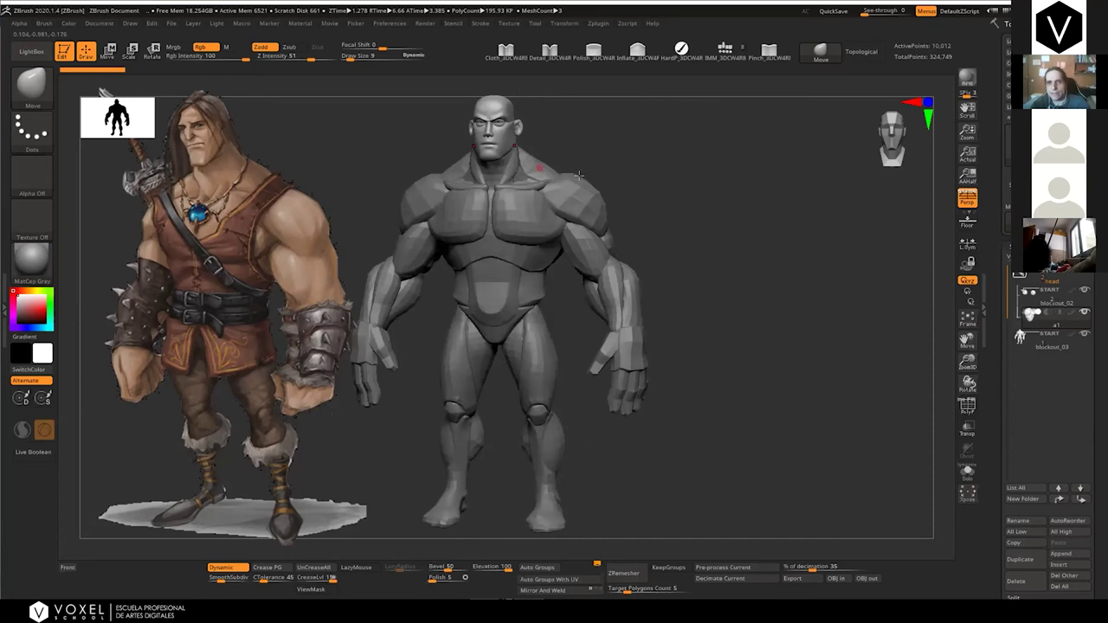
Load the saved blockout_03.ZTL version, make its body the active subtool and examine the figure from several angles
drag(668, 241, 507, 300)
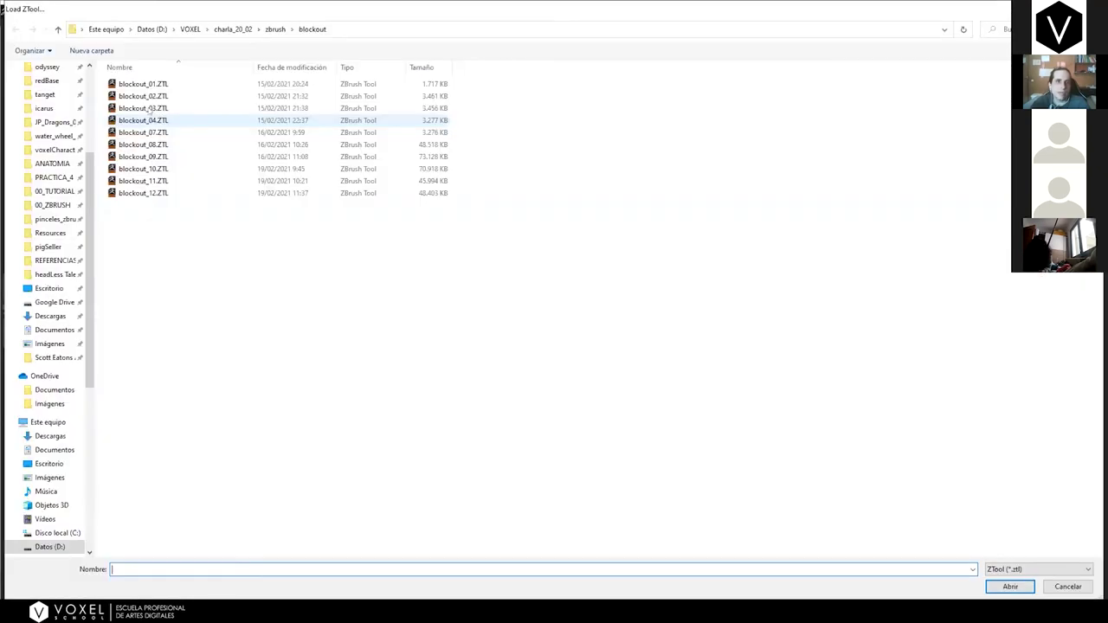
key(Escape)
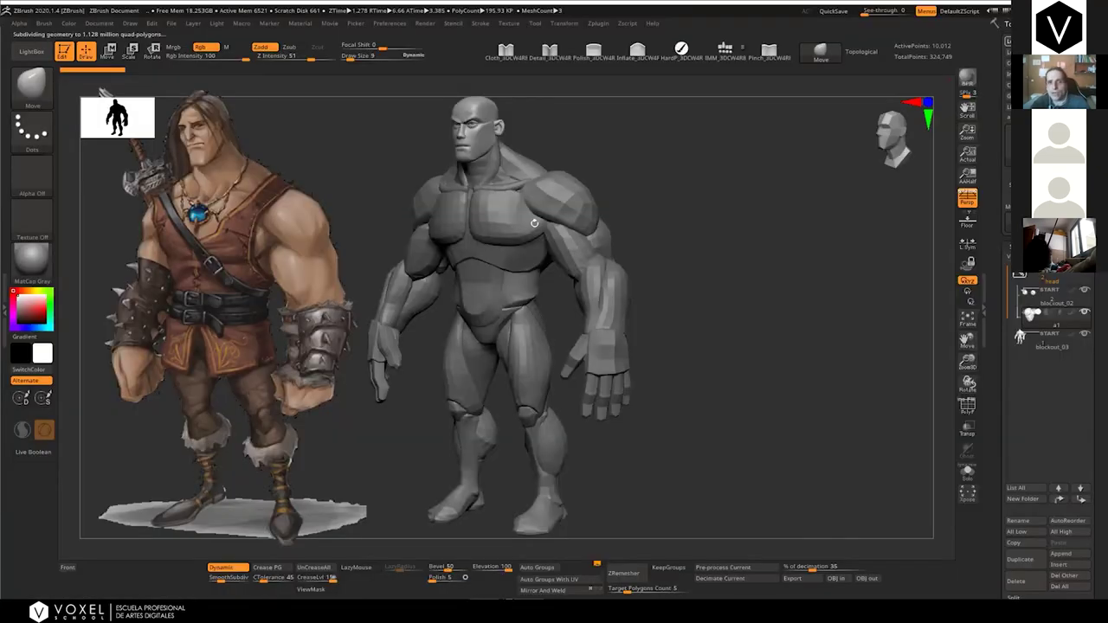
alt+click(575, 224)
mouse_move(692, 246)
shift+mouse_down()
mouse_move(705, 242)
mouse_move(670, 248)
shift+mouse_up()
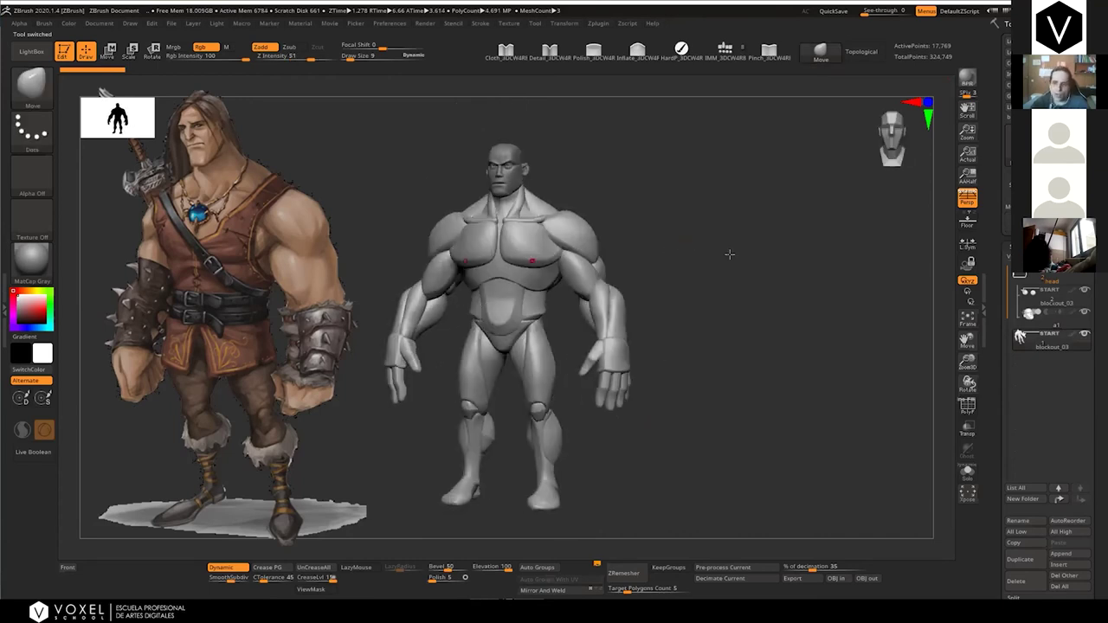
drag(730, 254, 732, 260)
right_drag(732, 259, 685, 244)
right_click(690, 257)
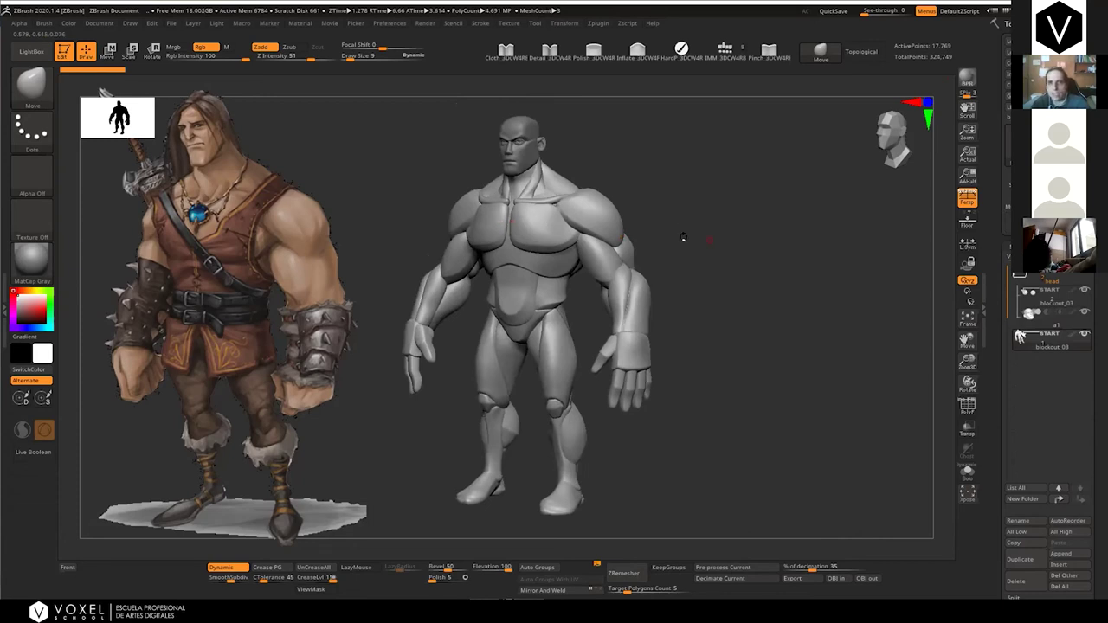
right_drag(684, 236, 687, 241)
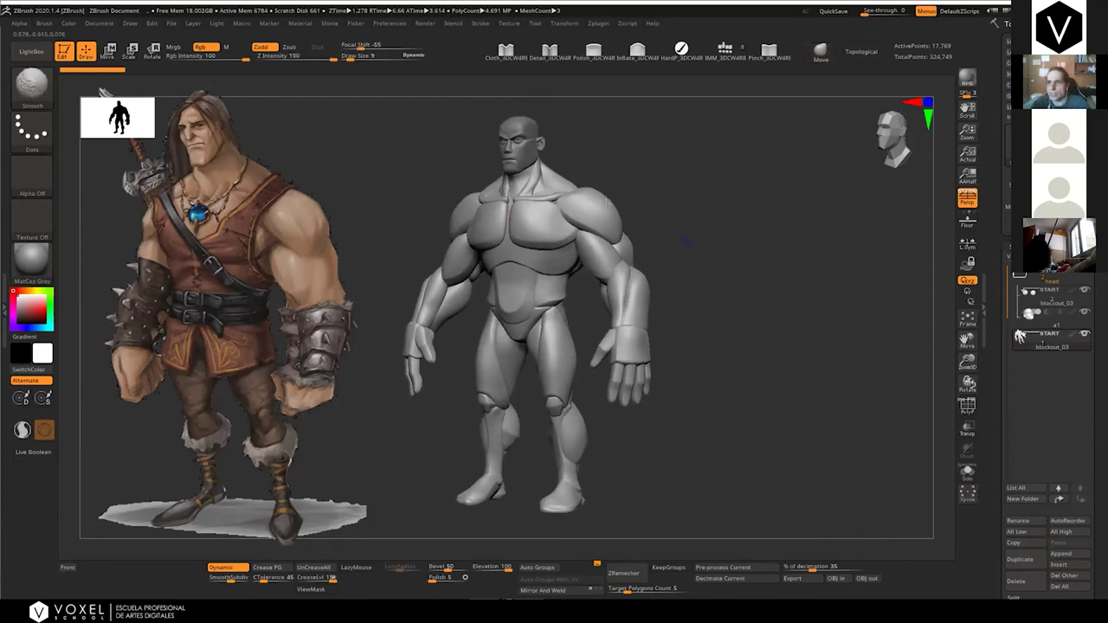
Load the saved blockout_04.ZTL version and examine the figure with its boot cuffs from the front and three-quarter views
click(1025, 41)
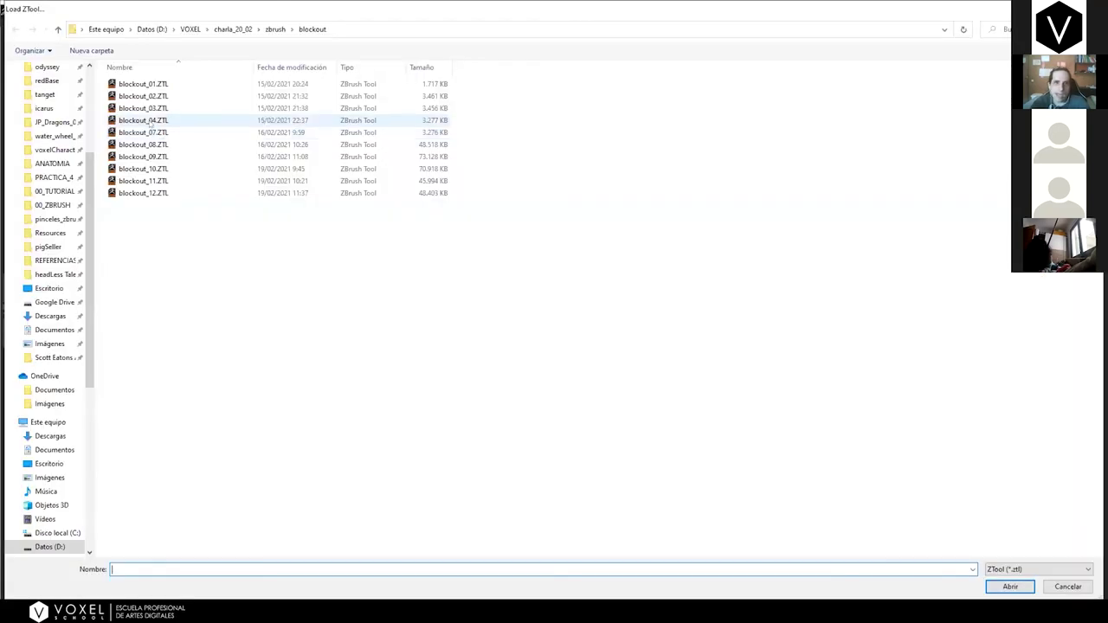
double_click(149, 123)
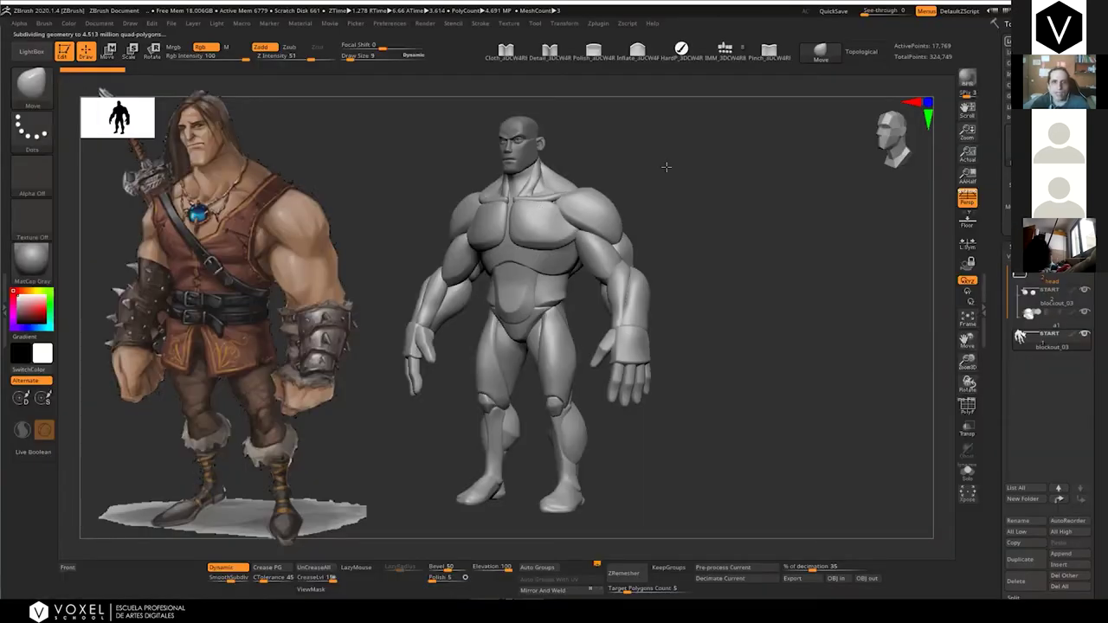
mouse_move(645, 177)
ctrl+right_down()
mouse_move(562, 317)
mouse_move(673, 191)
mouse_move(641, 227)
mouse_move(661, 217)
ctrl+right_up()
scroll(656, 193, down, 1)
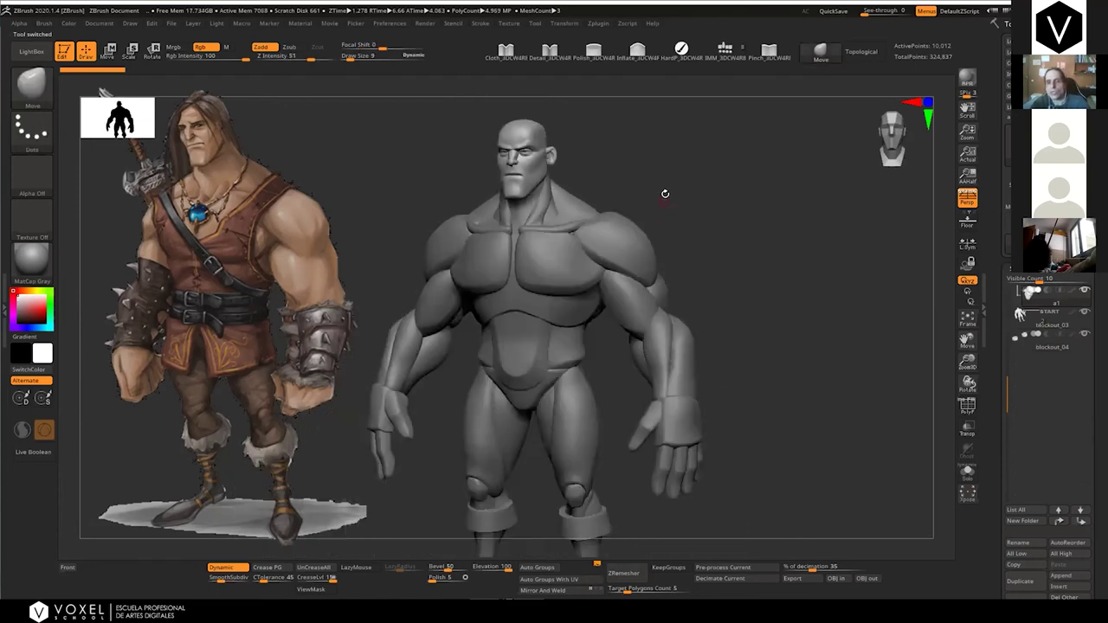
scroll(664, 191, down, 1)
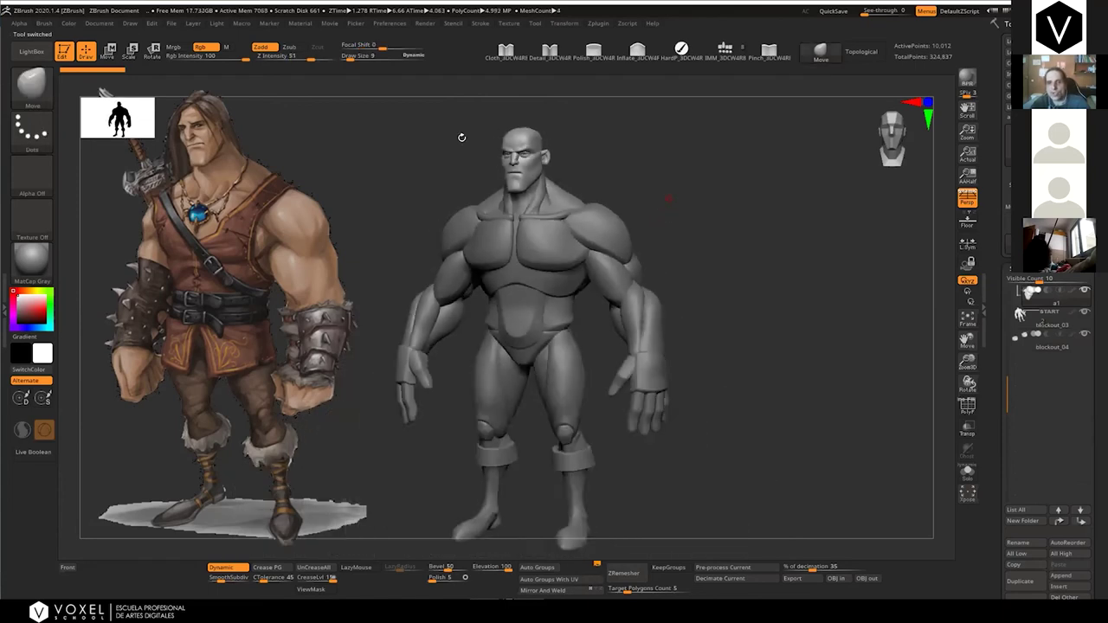
shift+right_drag(461, 137, 462, 138)
right_drag(576, 250, 527, 259)
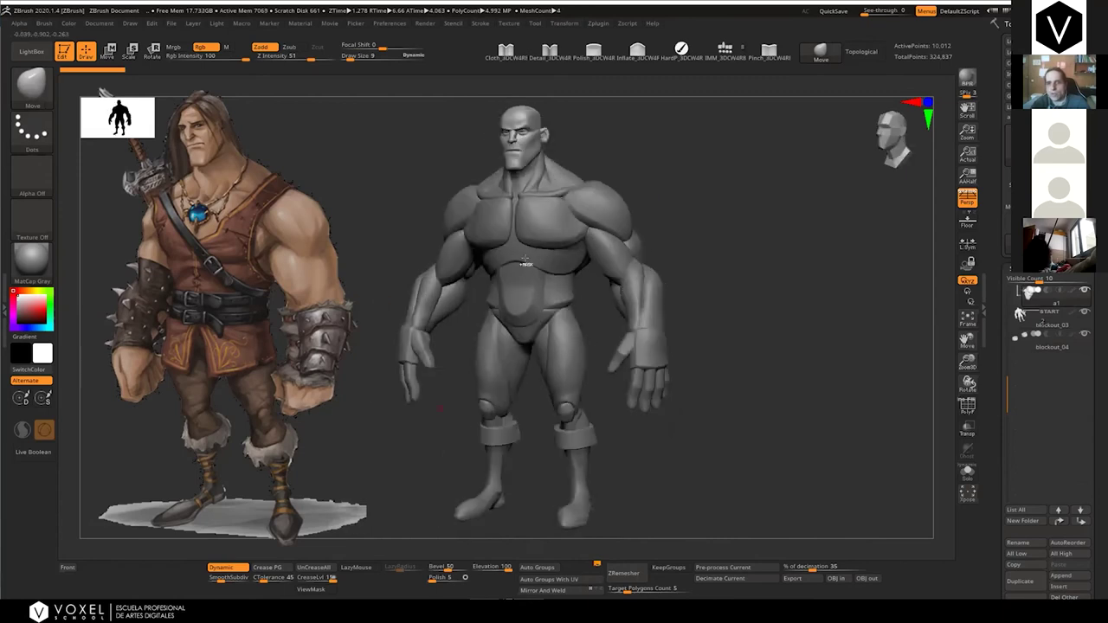
alt+right_drag(630, 198, 644, 251)
scroll(588, 287, up, 1)
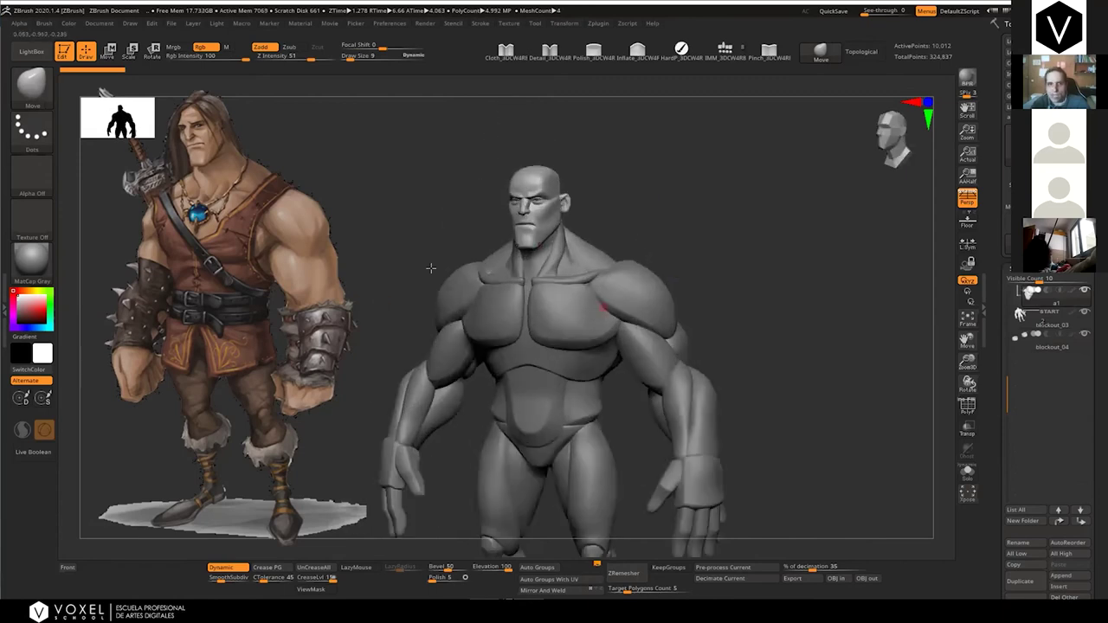
Examine the figure's head and torso from the three-quarter and front views against the concept reference
shift+right_drag(680, 257, 678, 263)
mouse_move(678, 263)
ctrl+right_down()
mouse_move(640, 224)
mouse_move(611, 219)
ctrl+right_up()
mouse_move(637, 218)
alt+right_down()
mouse_move(634, 164)
mouse_move(633, 240)
mouse_move(717, 218)
alt+right_up()
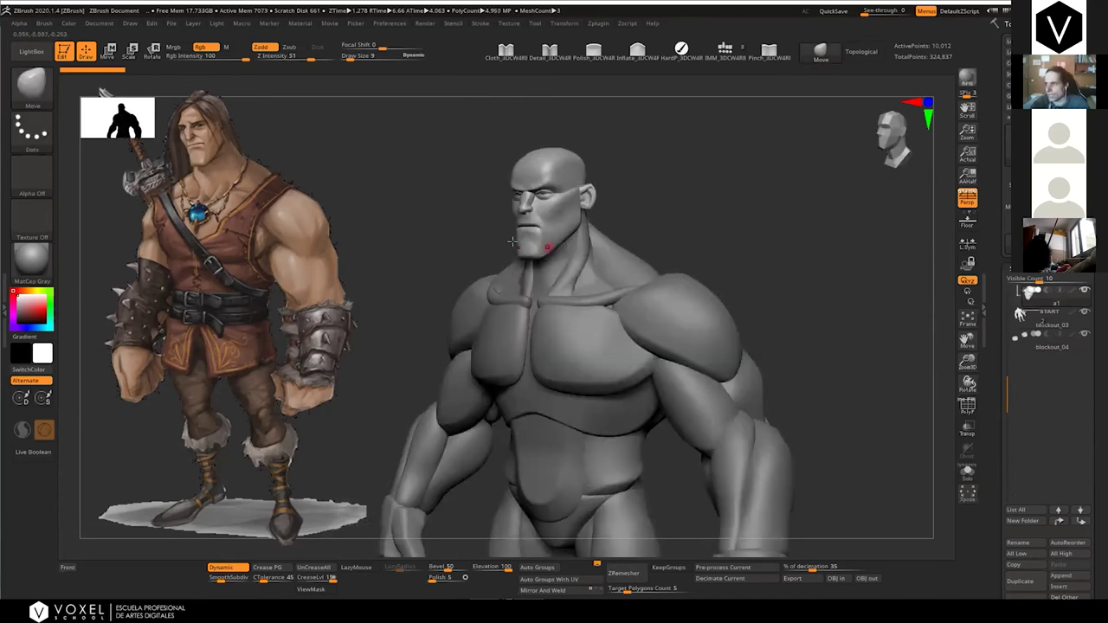
right_drag(704, 236, 598, 212)
ctrl+right_drag(597, 212, 590, 185)
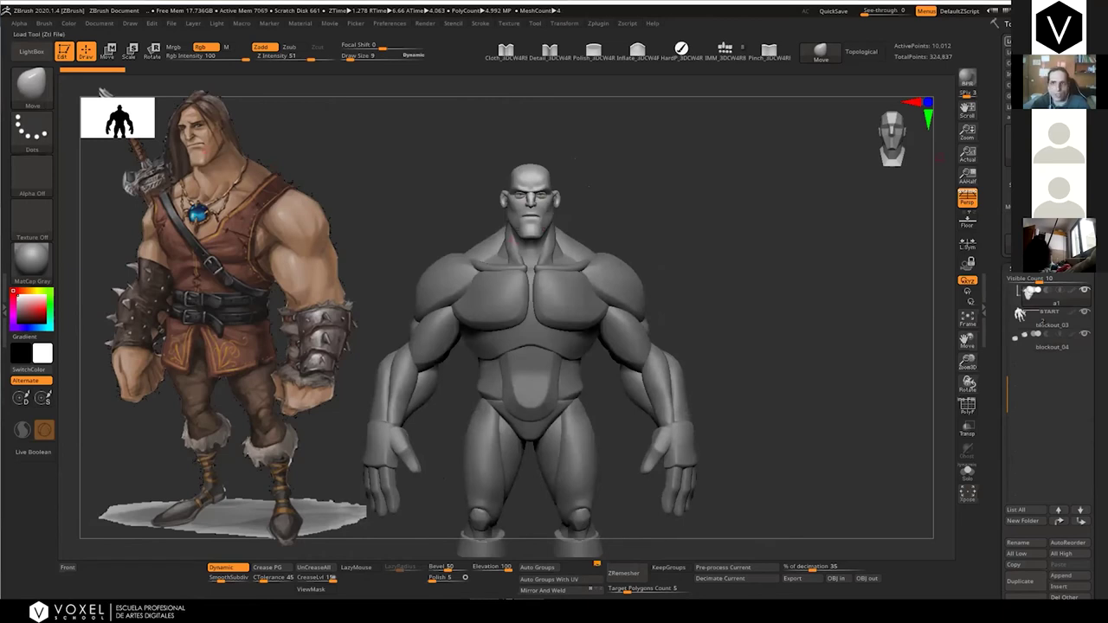
Load the saved blockout_12.ZTL version and examine its head up close, checking the polyframe
key(ctrl+o)
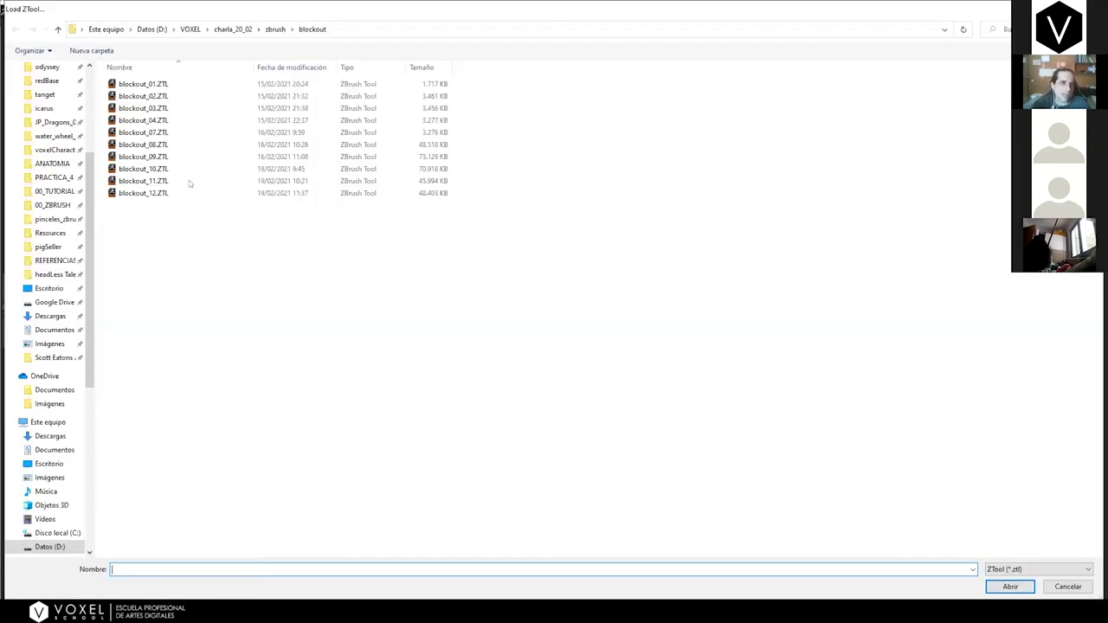
double_click(143, 195)
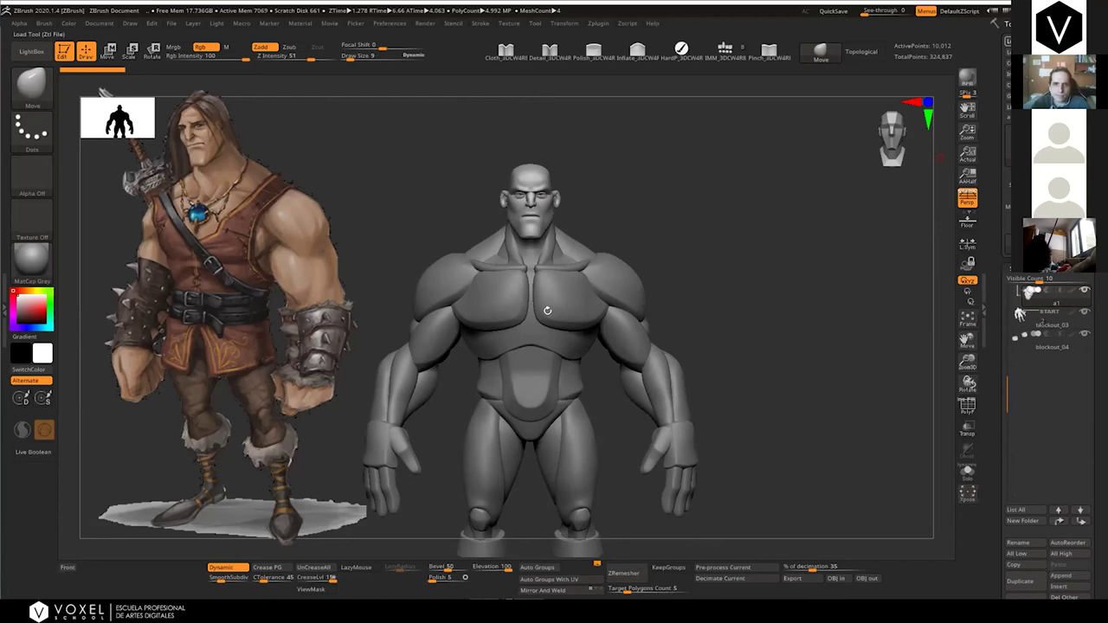
drag(668, 250, 663, 303)
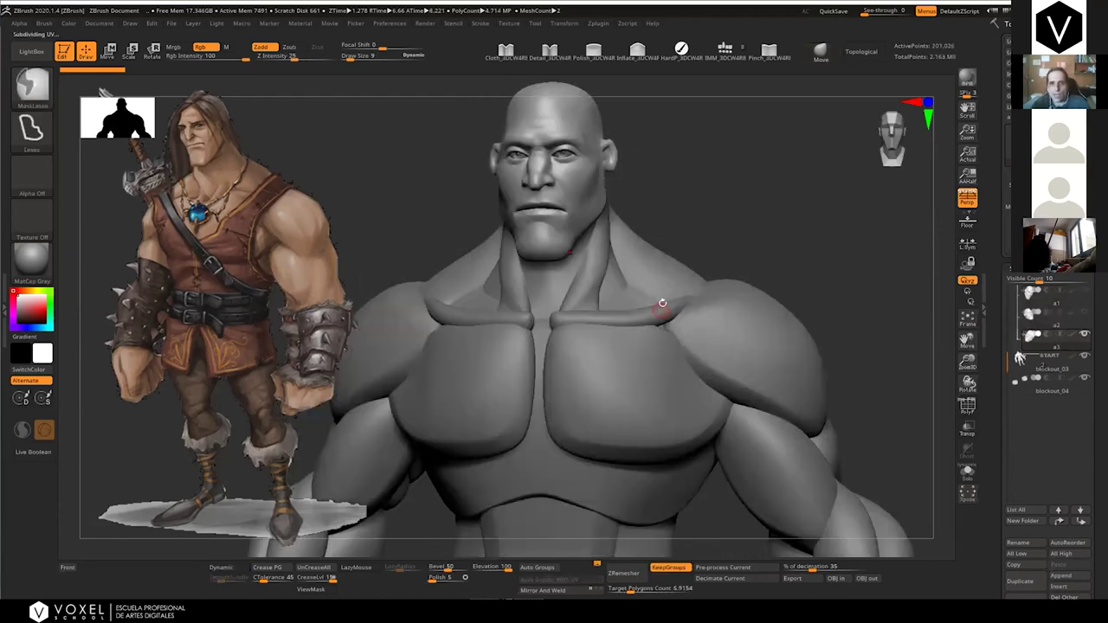
drag(681, 256, 602, 249)
ctrl+right_drag(630, 275, 717, 277)
drag(693, 275, 722, 281)
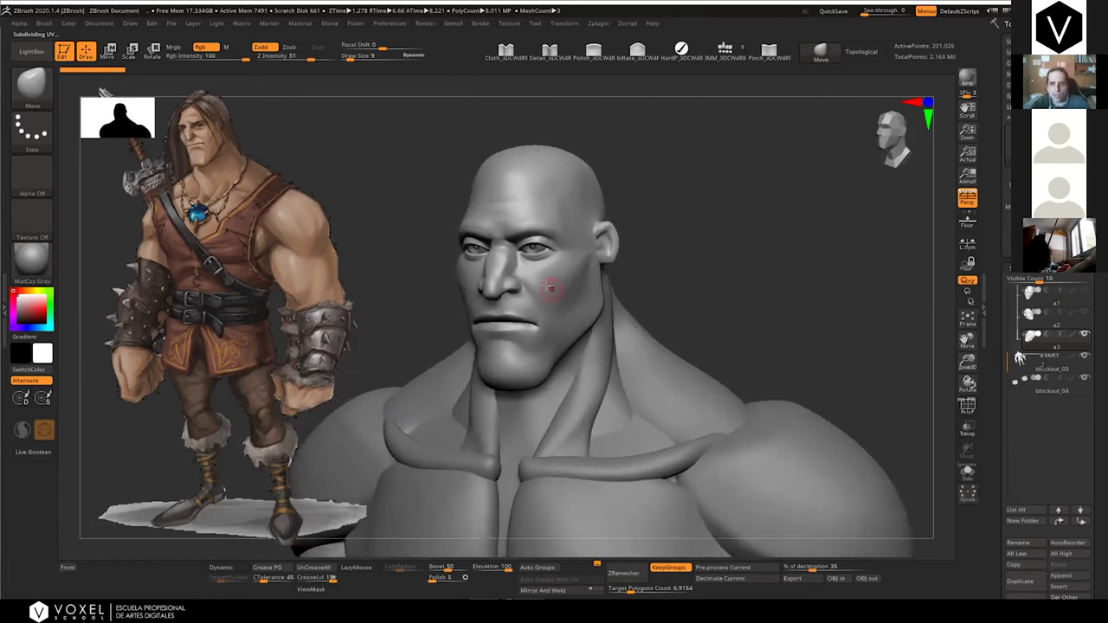
key(shift+f)
key(shift+f)
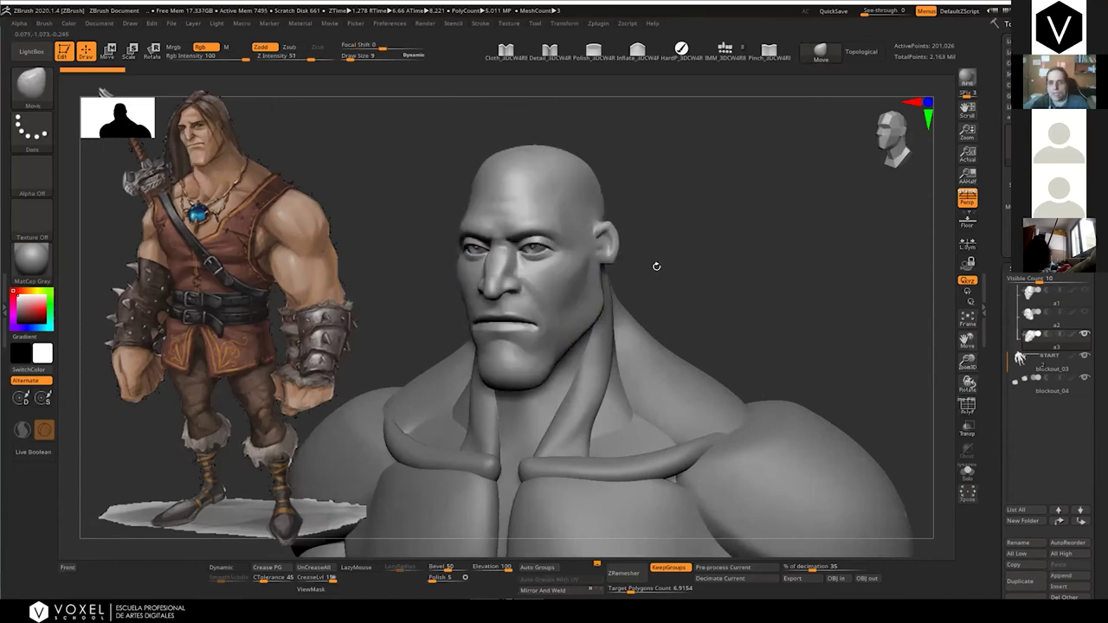
drag(657, 267, 754, 261)
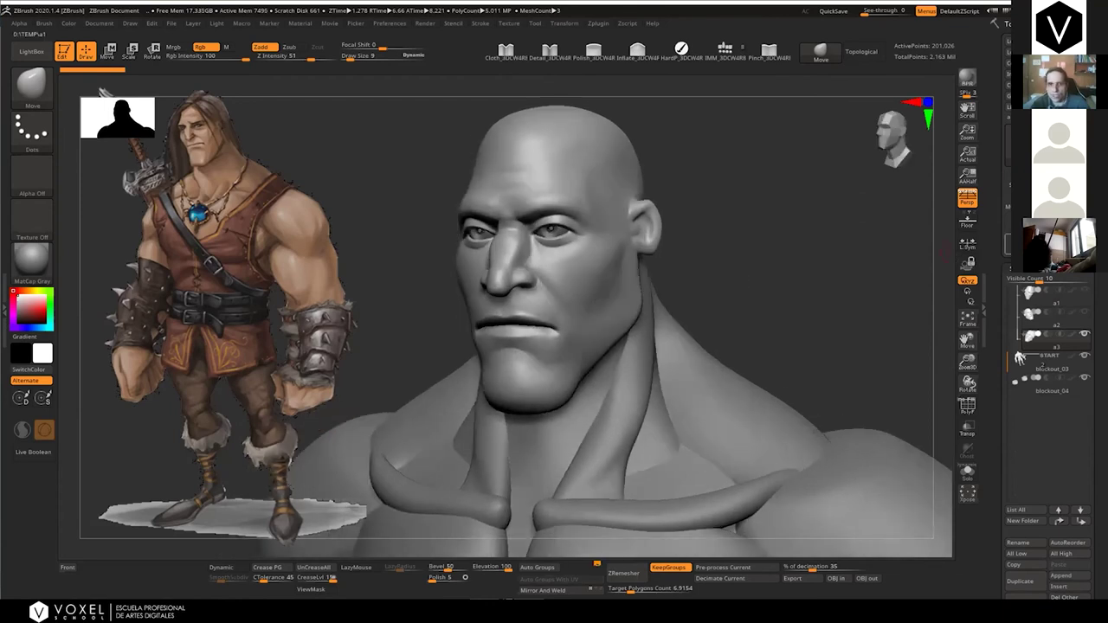
Return to the previously loaded blockout and examine its head's polygroups in the polyframe from the three-quarter view
click(1015, 245)
key(shift+f)
ctrl+right_drag(676, 282, 592, 275)
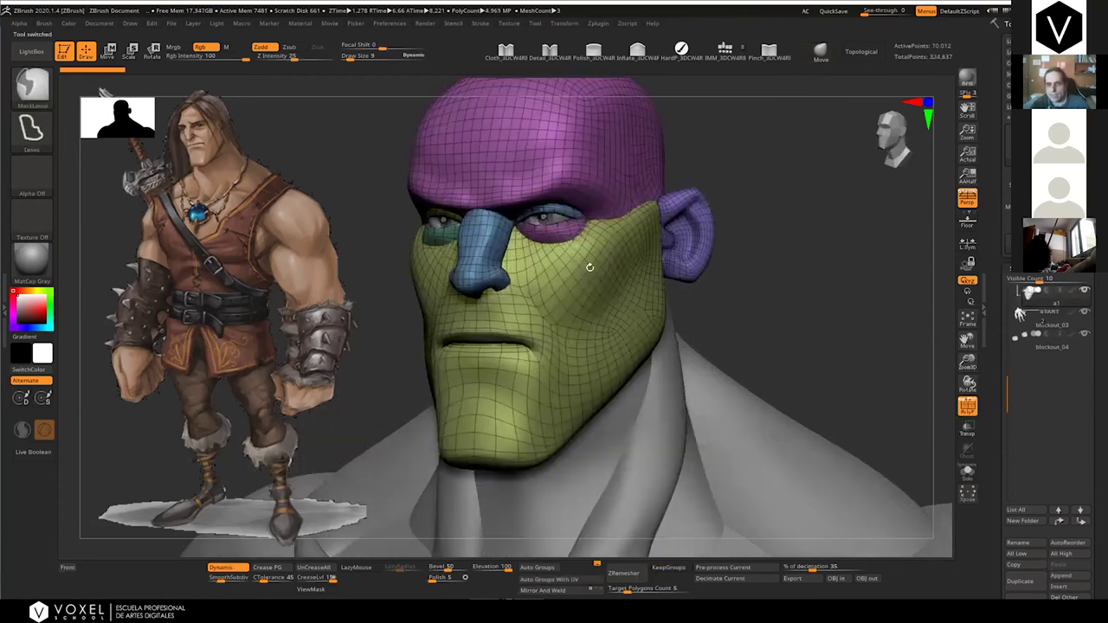
right_drag(768, 282, 619, 319)
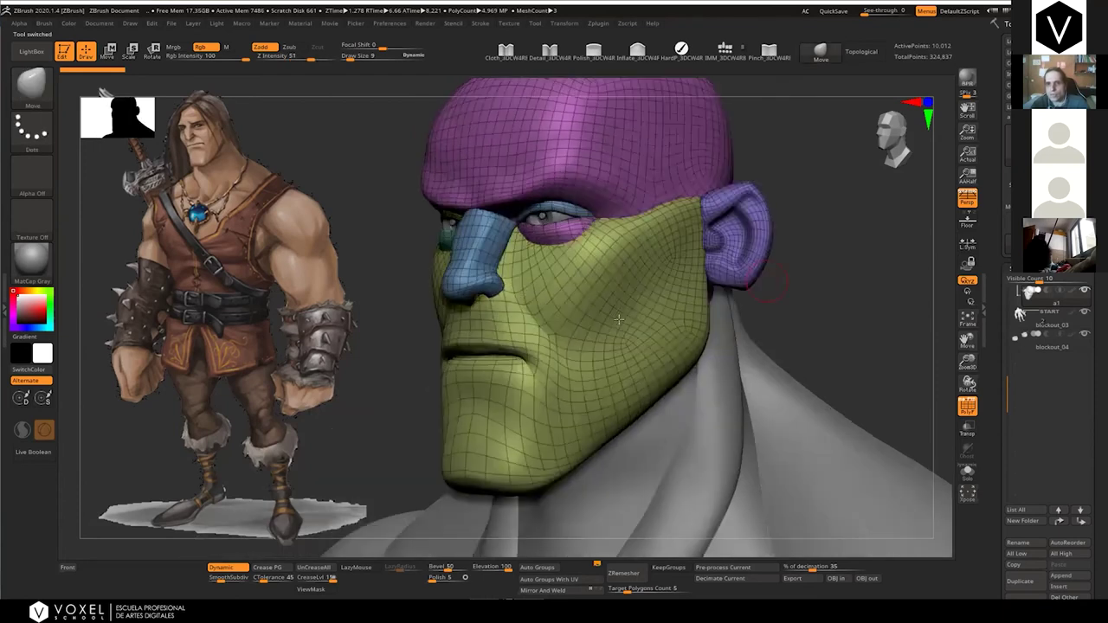
ctrl+shift+click(718, 303)
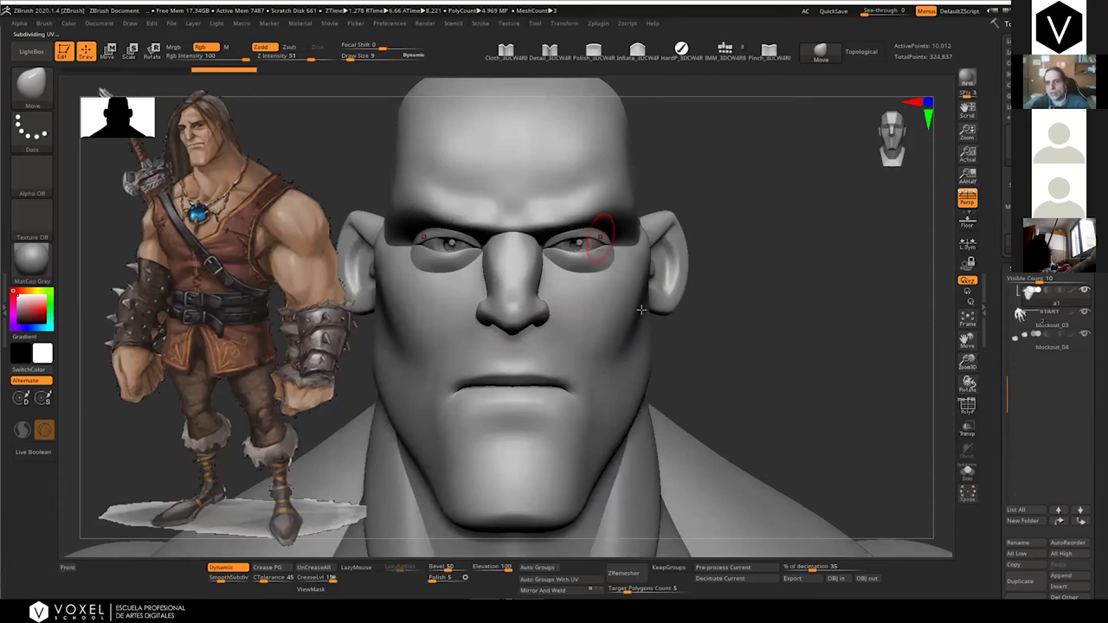
Try to reshape the nose and surrounding face with the Move Topological brush at draw size 81
ctrl+right_drag(792, 329, 786, 340)
key(bracketright)
key(b)
key(m)
key(t)
mouse_move(551, 259)
right_down()
mouse_move(547, 239)
mouse_move(551, 259)
mouse_move(480, 267)
right_up()
key(s)
drag(547, 286, 551, 286)
mouse_move(517, 314)
mouse_down()
mouse_move(529, 340)
mouse_move(536, 326)
mouse_up()
drag(531, 368, 520, 386)
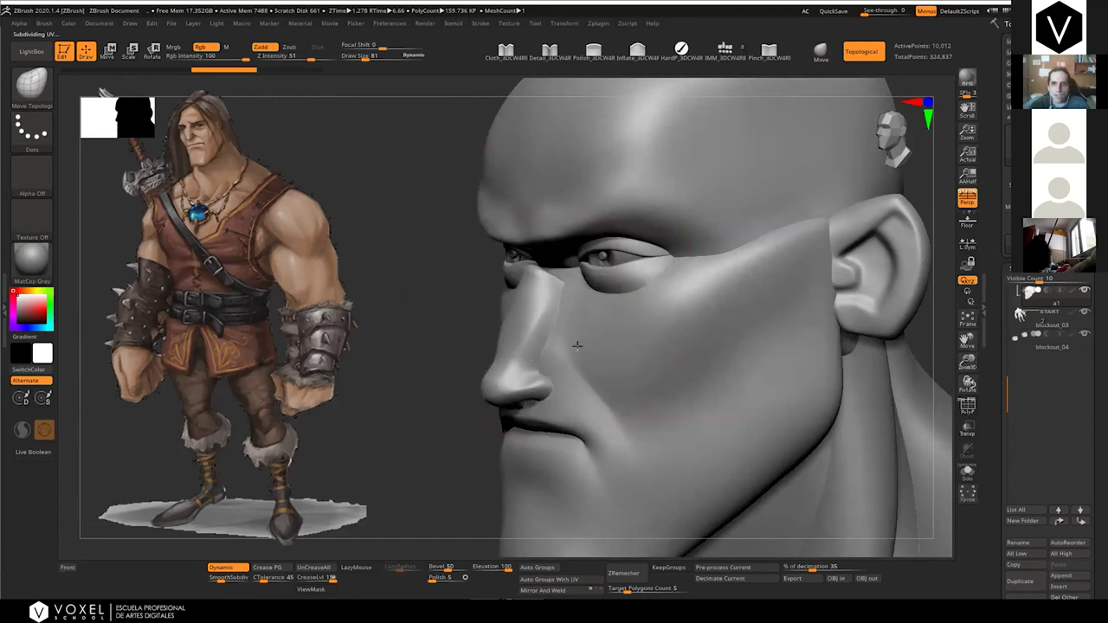
shift+right_drag(575, 281, 558, 235)
drag(562, 254, 570, 225)
mouse_move(571, 228)
shift+right_down()
mouse_move(603, 269)
mouse_move(567, 270)
shift+right_up()
ctrl+right_drag(567, 270, 565, 244)
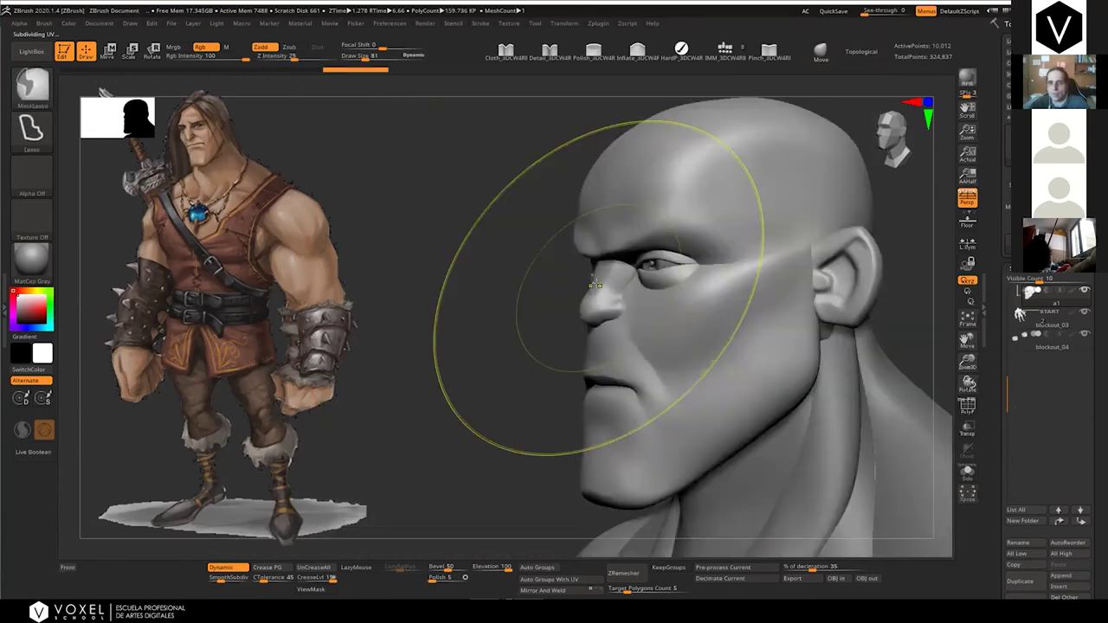
Undo the trial face reshaping and step through the edit history to restore the complete head
key(ctrl+z)
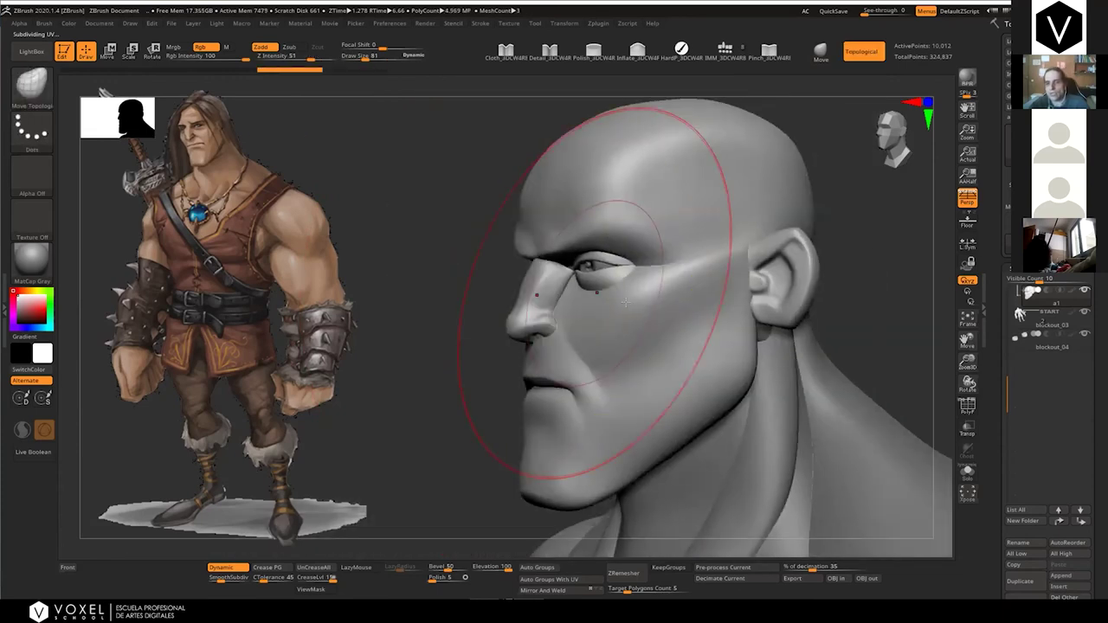
key(ctrl+z)
key(ctrl+z)
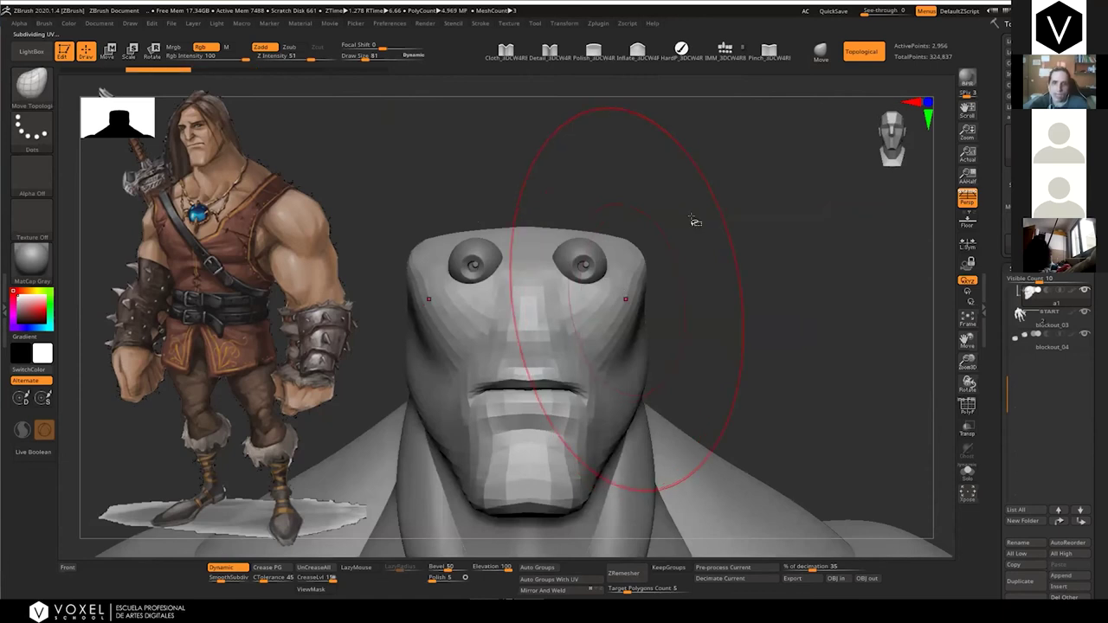
key(ctrl+shift+z)
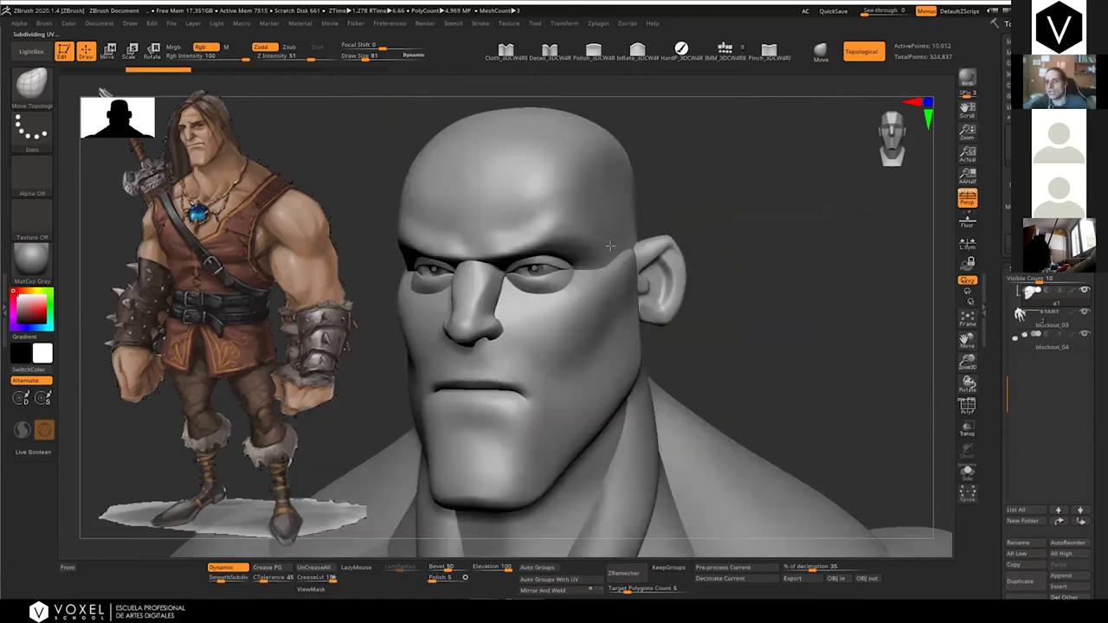
key(ctrl+shift+z)
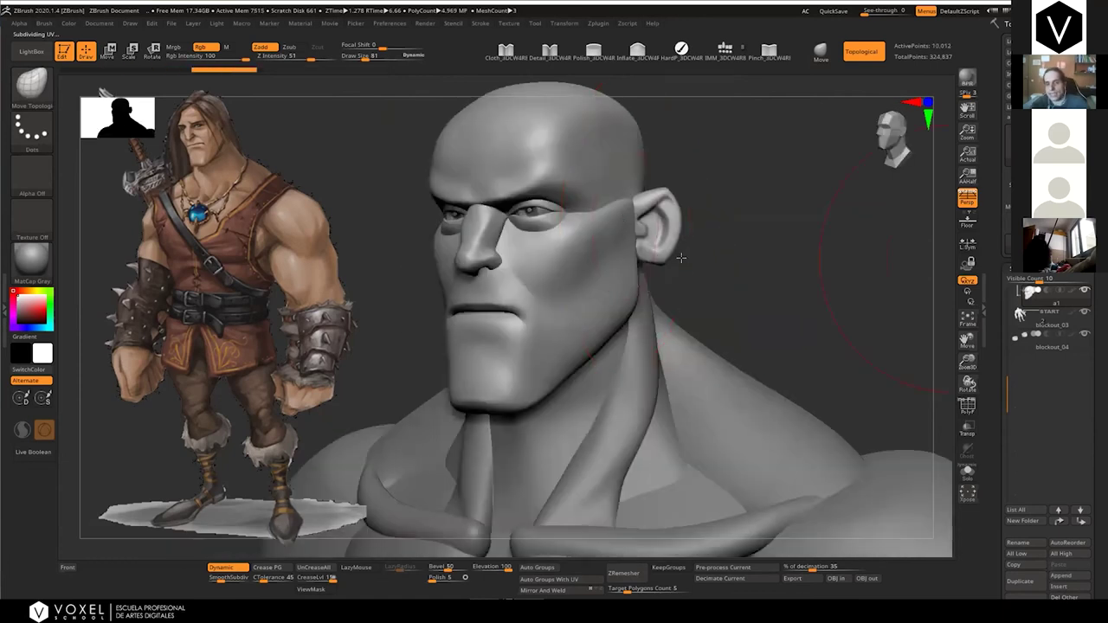
Check the head's polygroups with the polyframe and set the Move Topological draw size to 9
key(shift+f)
mouse_move(815, 320)
ctrl+right_down()
mouse_move(742, 264)
mouse_move(817, 320)
mouse_move(857, 319)
ctrl+right_up()
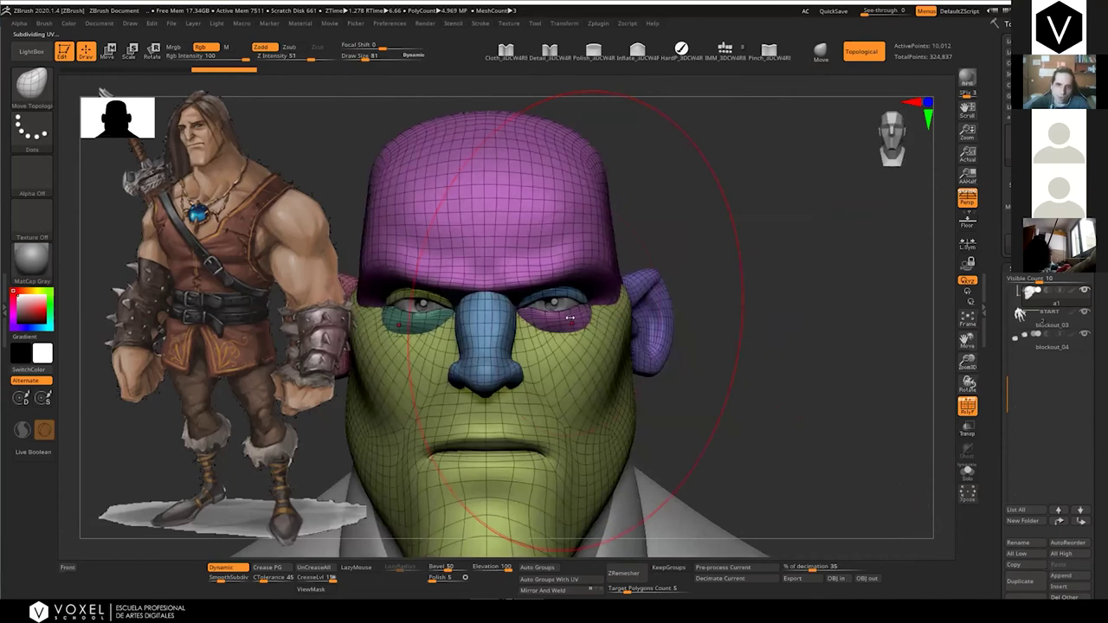
key(shift+f)
key(s)
drag(565, 323, 559, 324)
mouse_move(693, 324)
right_down()
mouse_move(532, 337)
mouse_move(570, 342)
right_up()
mouse_move(612, 308)
right_down()
mouse_move(595, 330)
mouse_move(607, 306)
right_up()
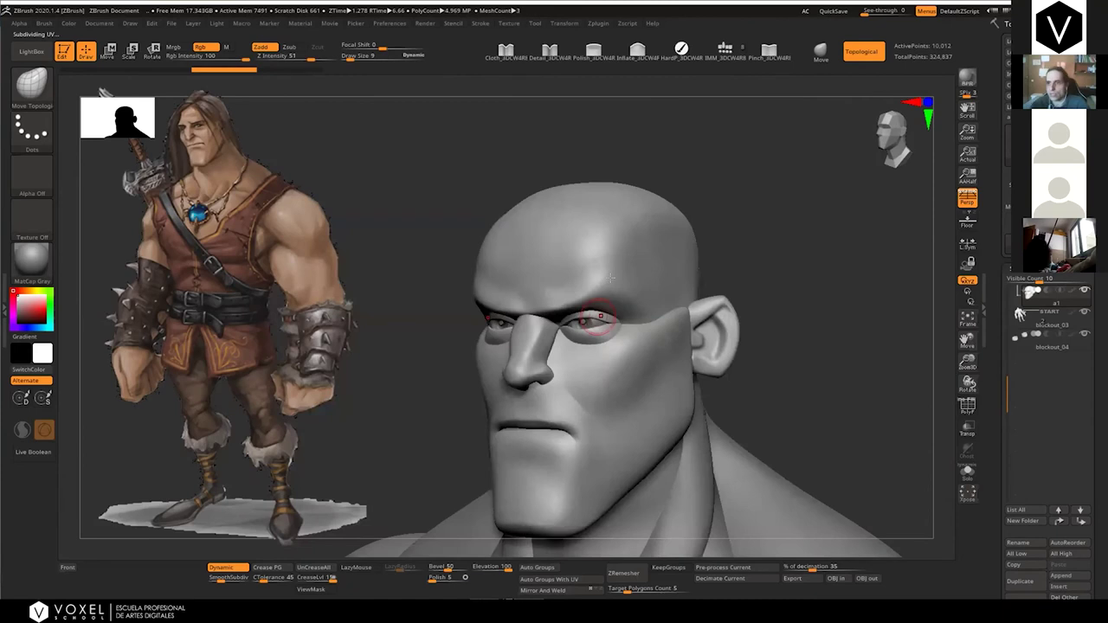
right_drag(606, 317, 614, 279)
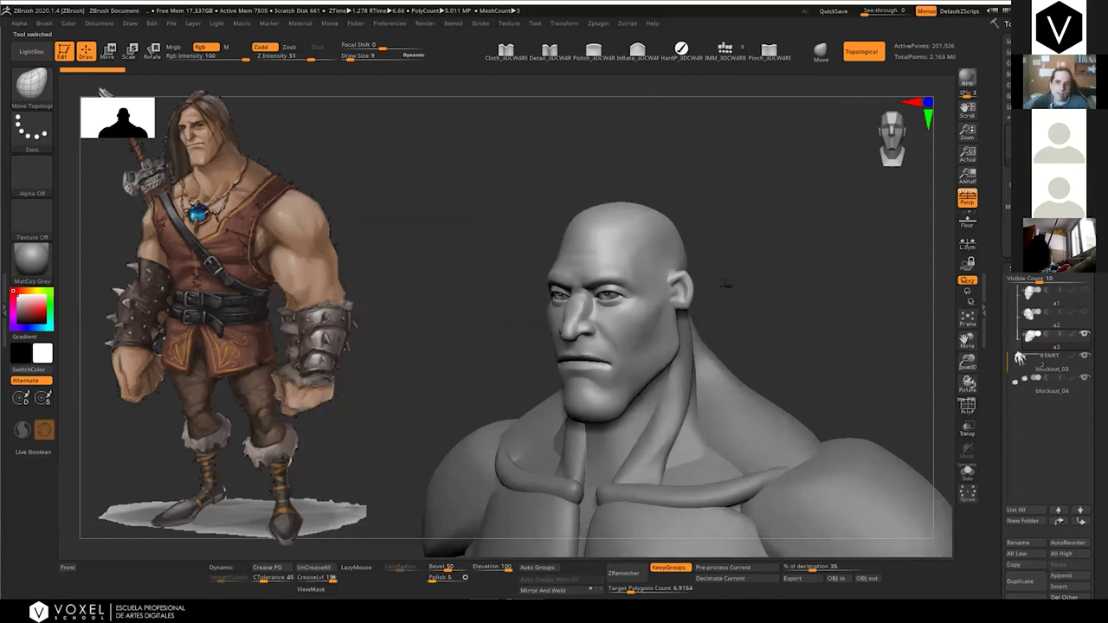
Compare the blockout_12 head with the earlier blockout's head from the three-quarter view, displaying the earlier head's polyframe
alt+drag(725, 284, 690, 253)
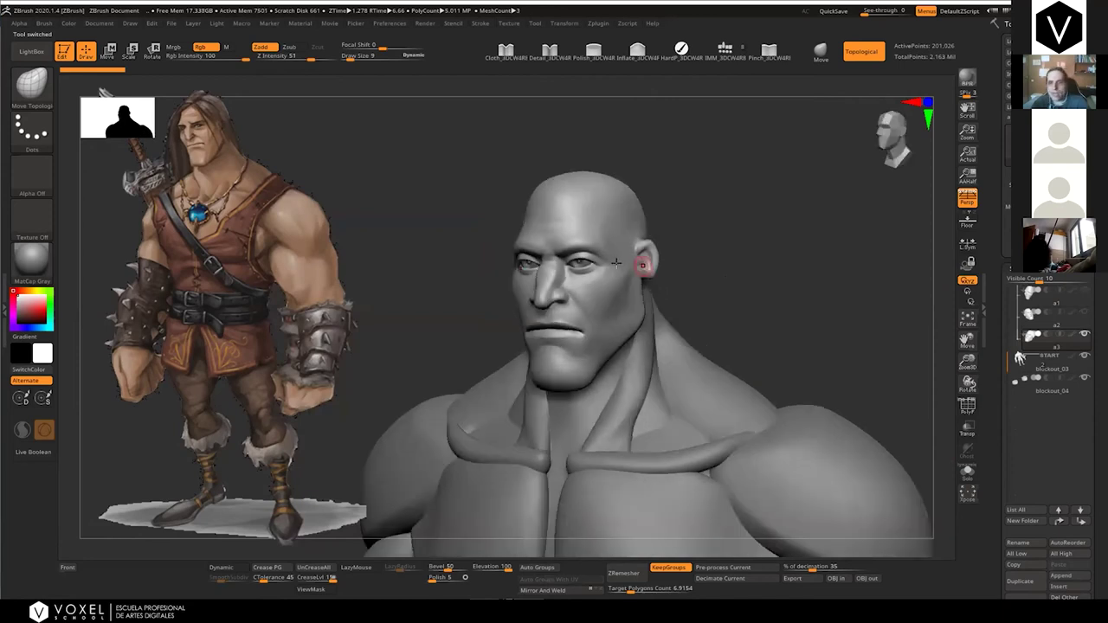
ctrl+right_drag(616, 263, 593, 297)
key(ctrl+shift)
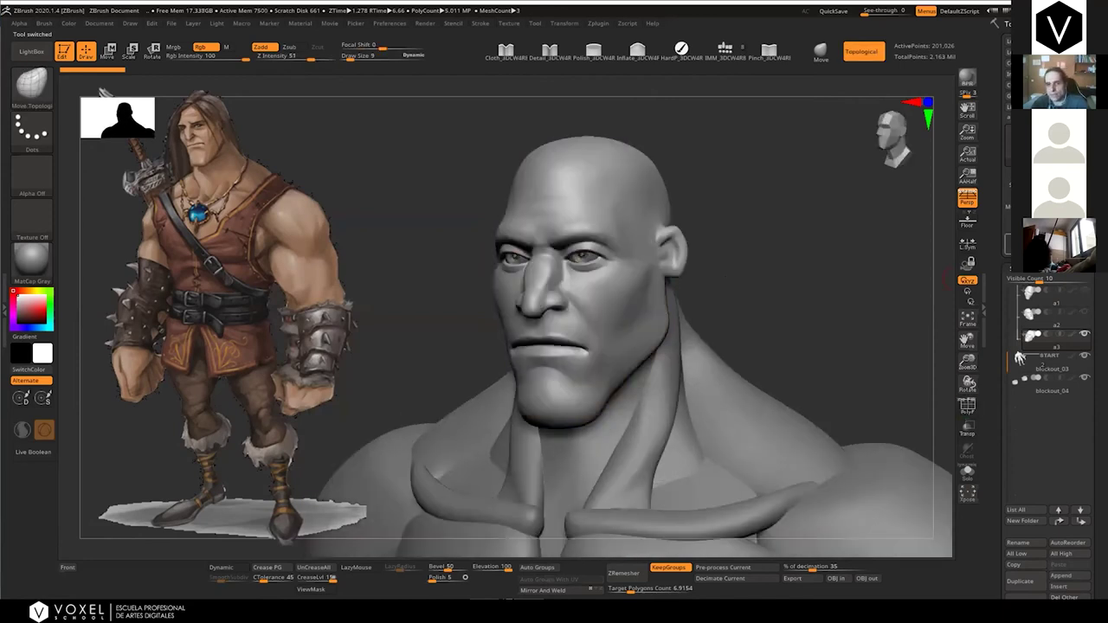
key(shift+f)
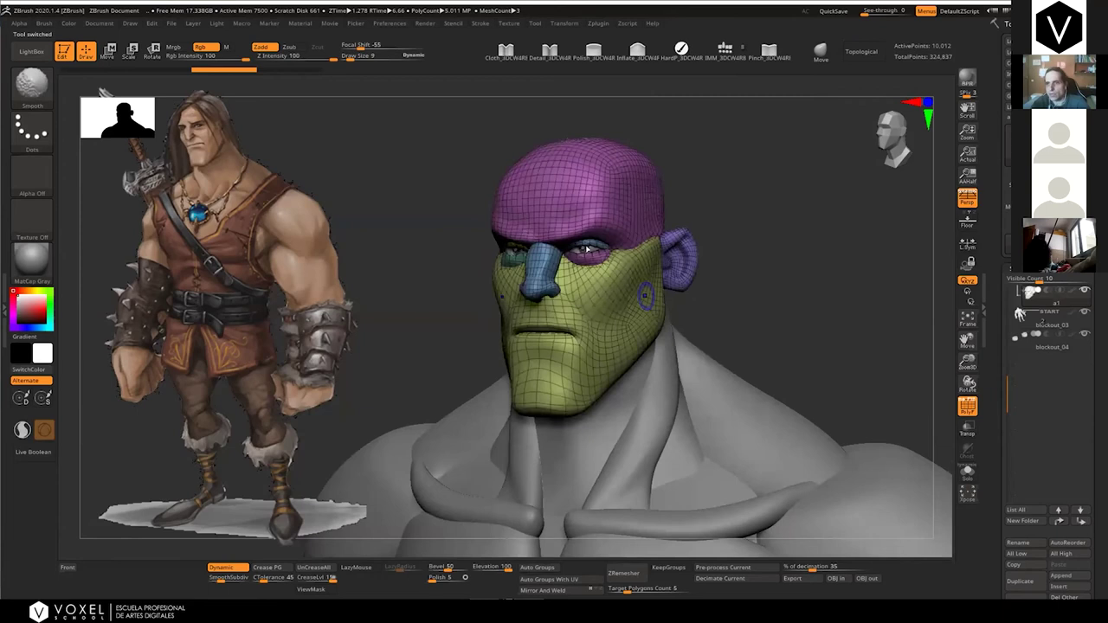
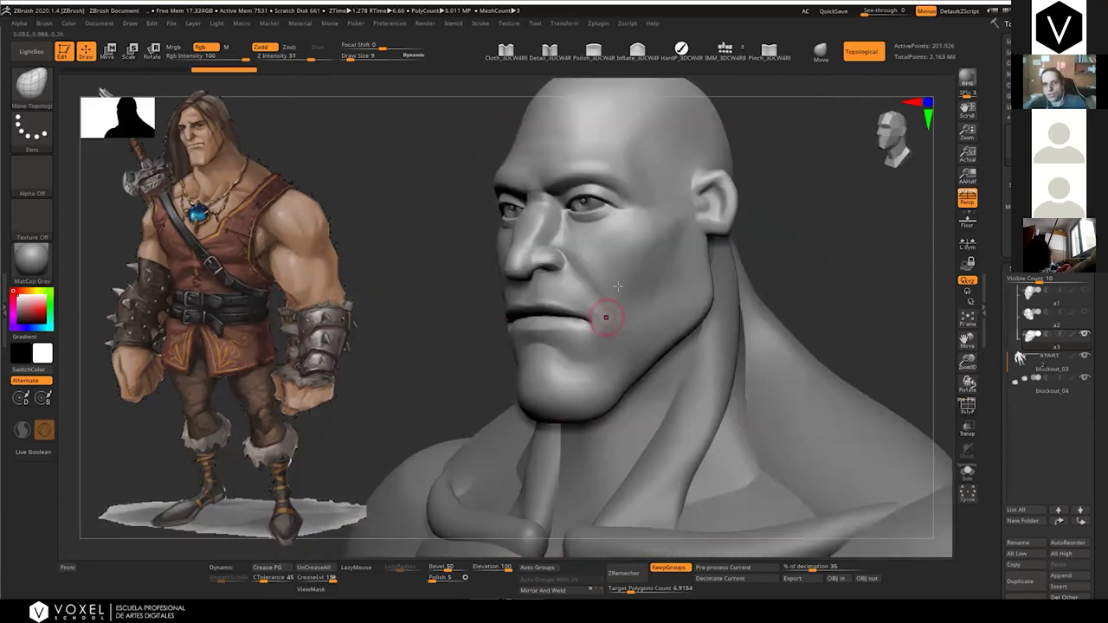
Try to carve a fold from the nostril to the mouth corner on the blockout_12 face with the DamStandard brush
right_drag(619, 286, 609, 329)
key(b)
key(d)
key(s)
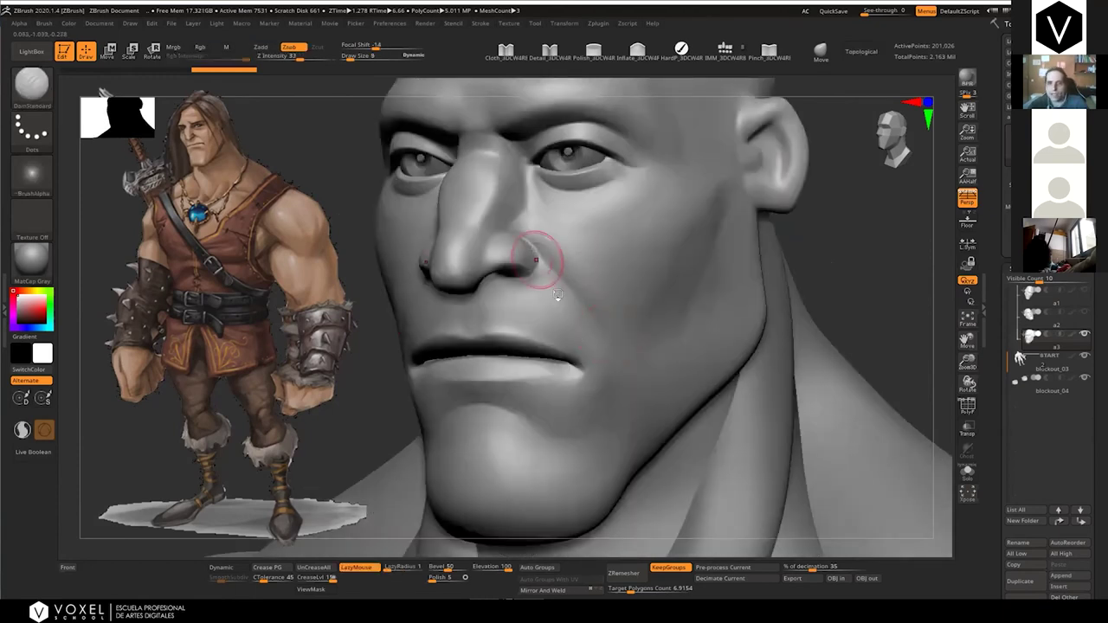
drag(558, 295, 584, 345)
right_drag(597, 316, 561, 297)
key(ctrl+z)
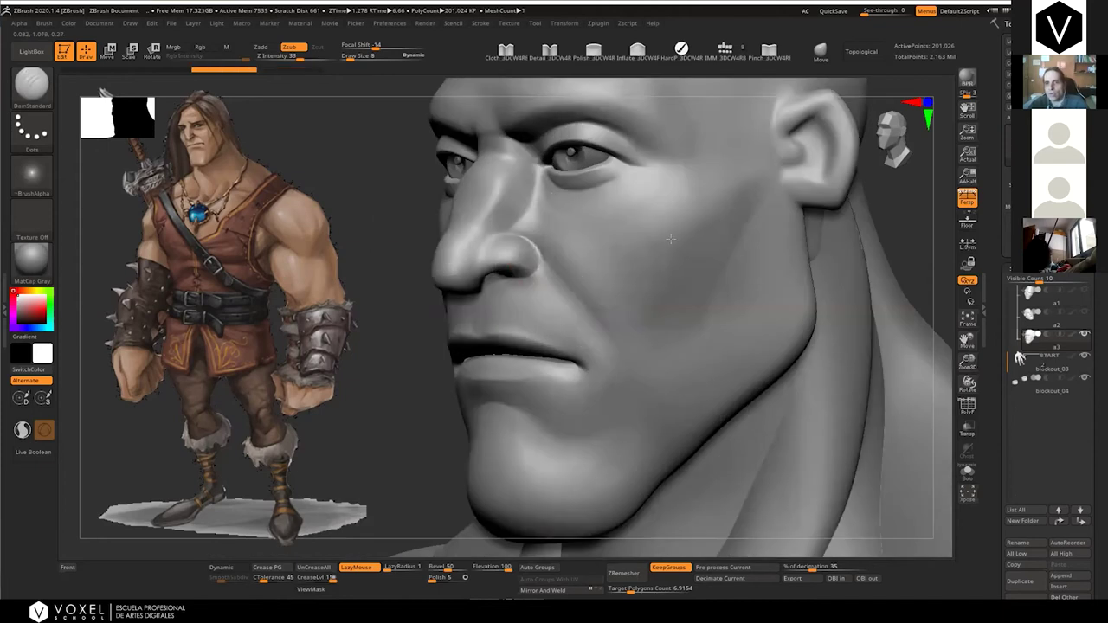
Carve a crease below the eye toward the cheek with the DamStandard brush
drag(666, 241, 563, 199)
right_drag(567, 252, 633, 287)
key(ctrl+z)
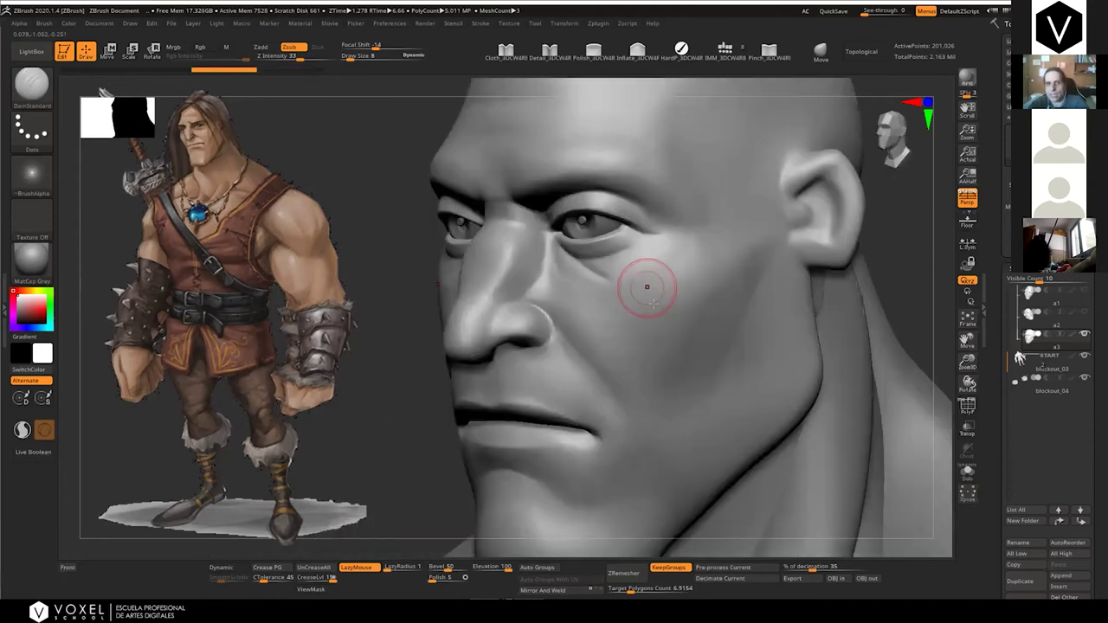
key(ctrl+shift+z)
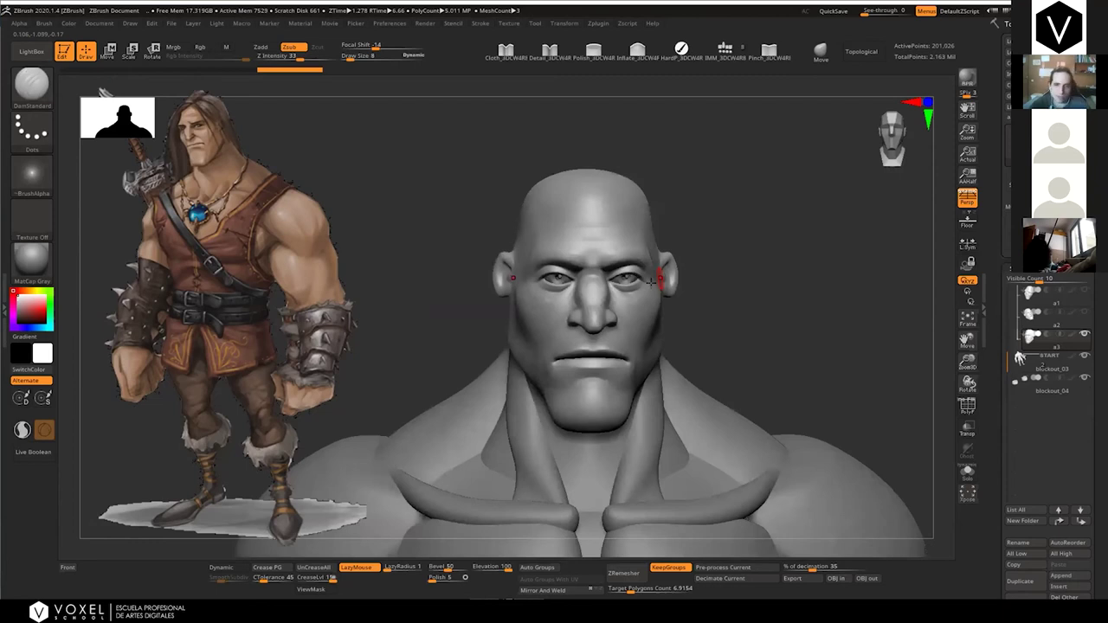
Examine the sculpted head on its body from front and three-quarter views, with and without the polygroup wireframe
key(ctrl+z)
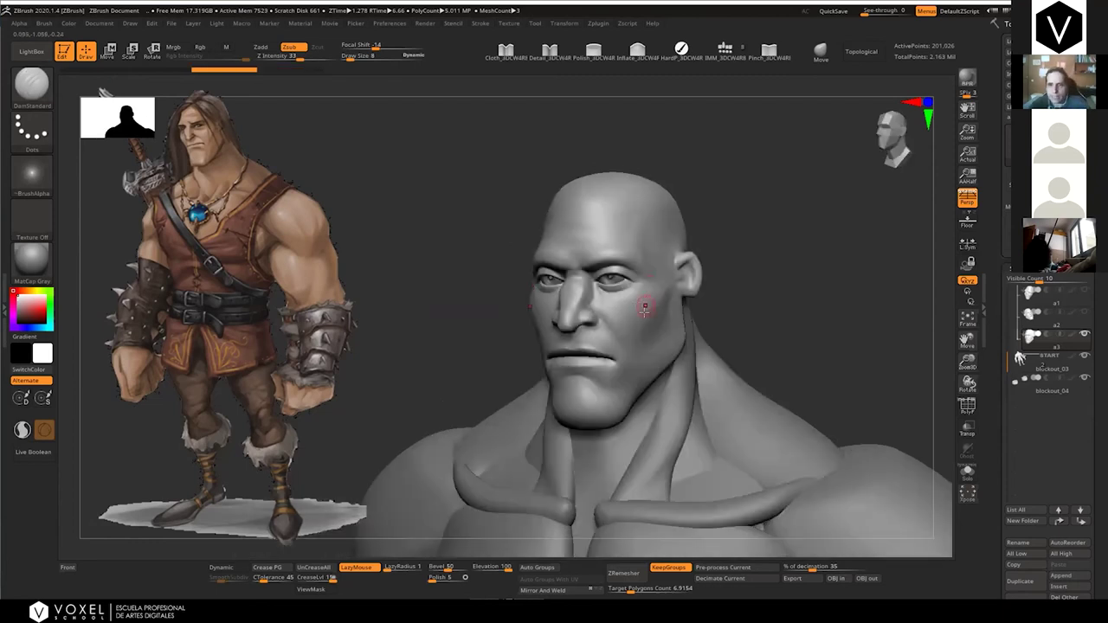
key(ctrl+shift+z)
key(shift+f)
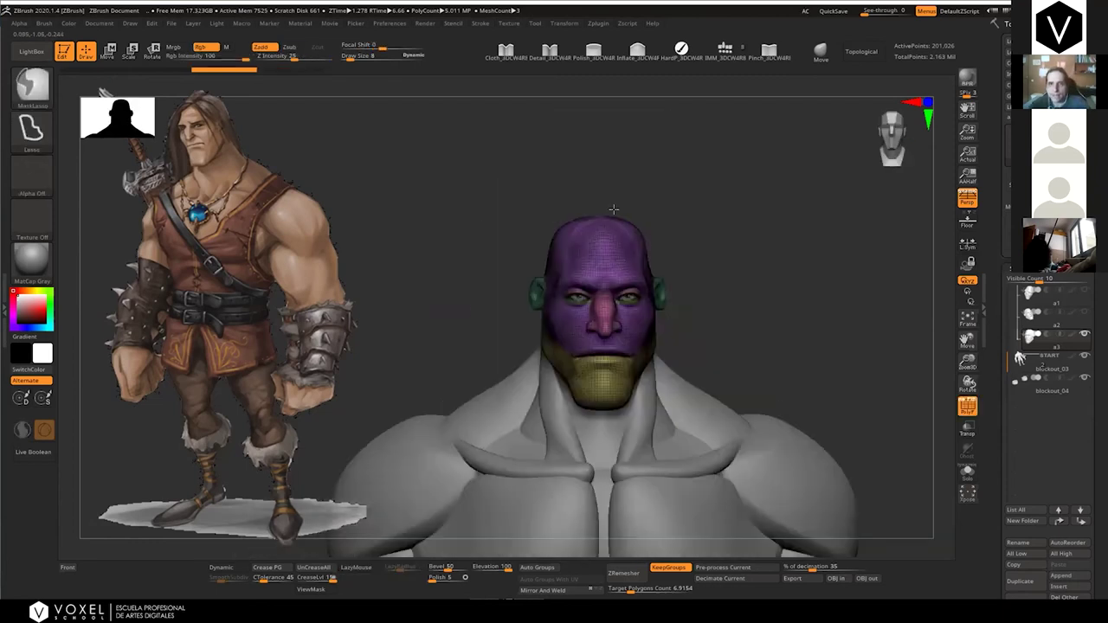
mouse_move(624, 305)
right_down()
mouse_move(601, 268)
mouse_move(637, 314)
mouse_move(574, 290)
mouse_move(608, 266)
right_up()
key(shift+f)
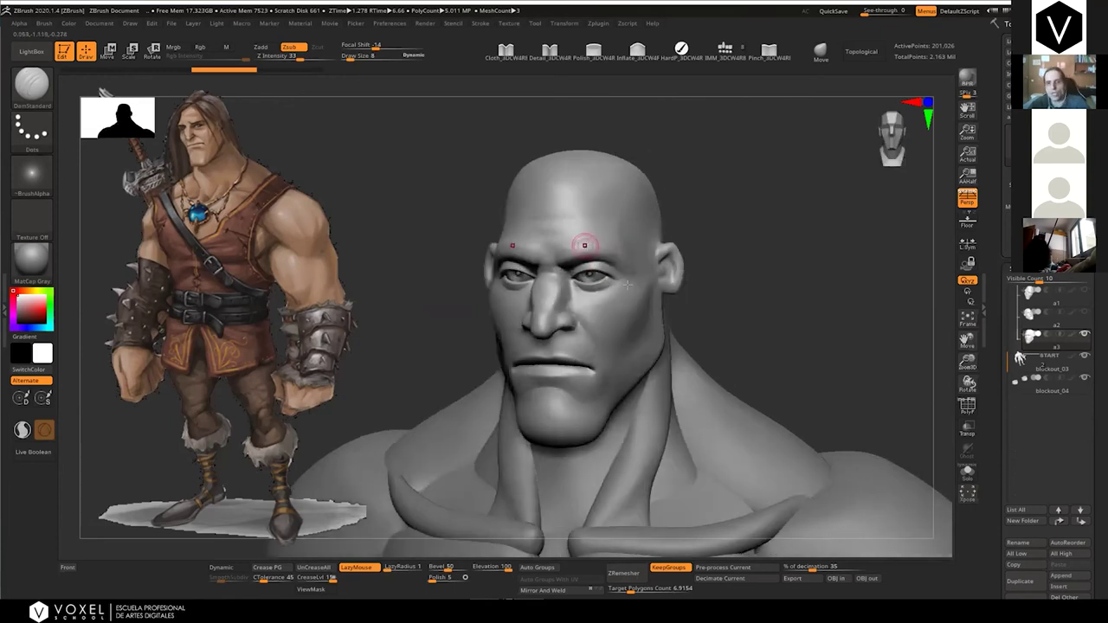
key(ctrl+z)
shift+right_drag(632, 338, 621, 339)
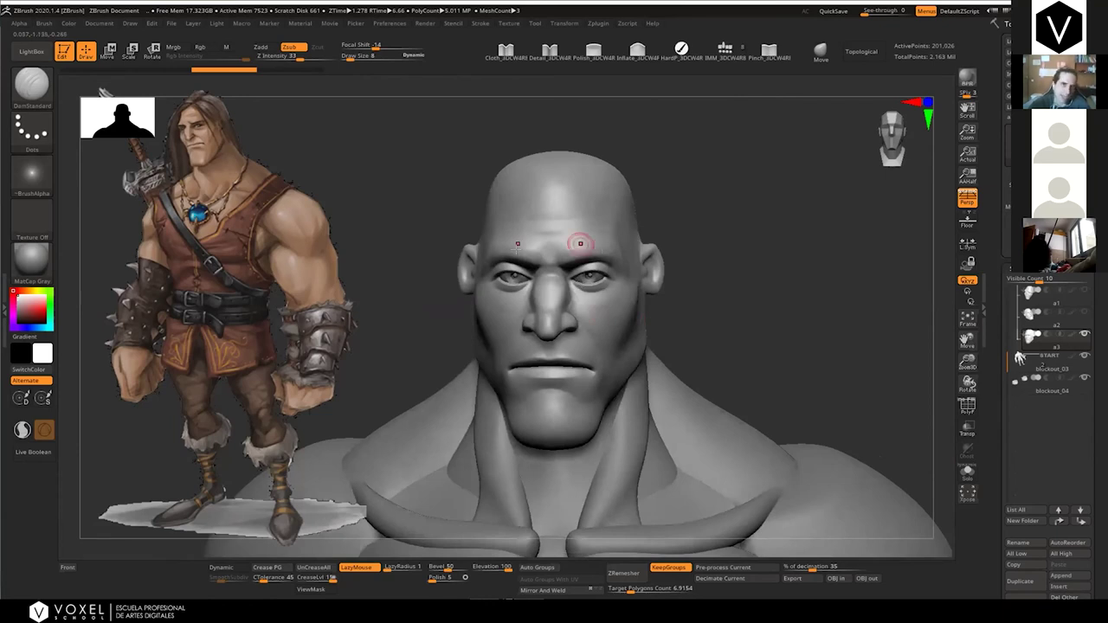
mouse_move(659, 317)
right_down()
mouse_move(598, 315)
mouse_move(645, 303)
right_up()
ctrl+right_drag(612, 294, 597, 260)
ctrl+right_drag(598, 260, 601, 304)
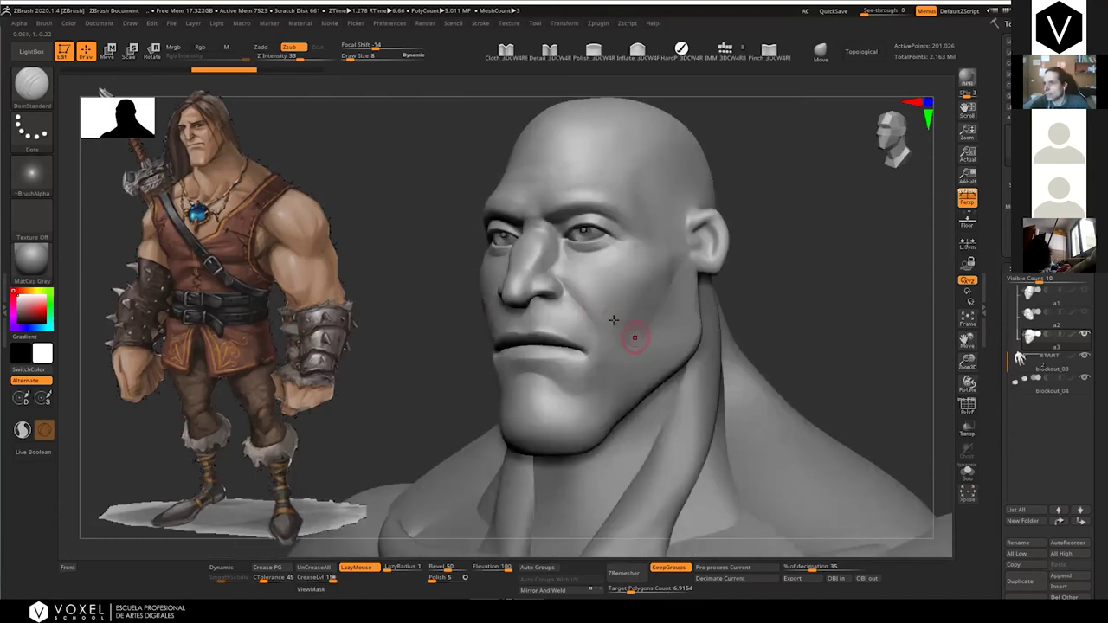
right_drag(621, 329, 618, 279)
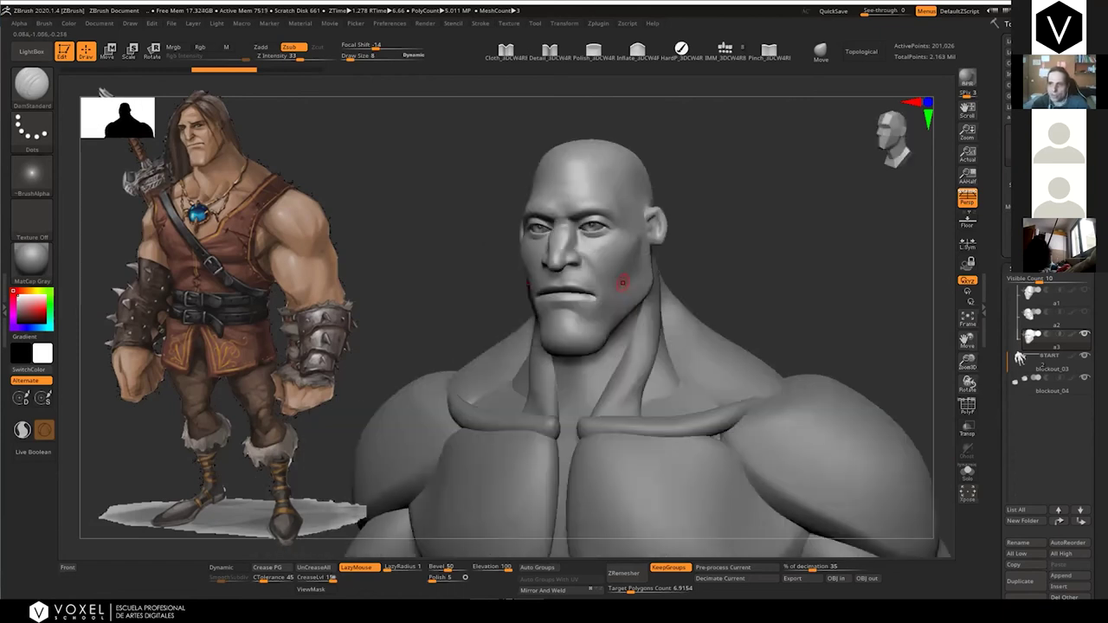
Switch to the tool holding the simpler blockout head a1 and frame the isolated head in a three-quarter view
click(1020, 187)
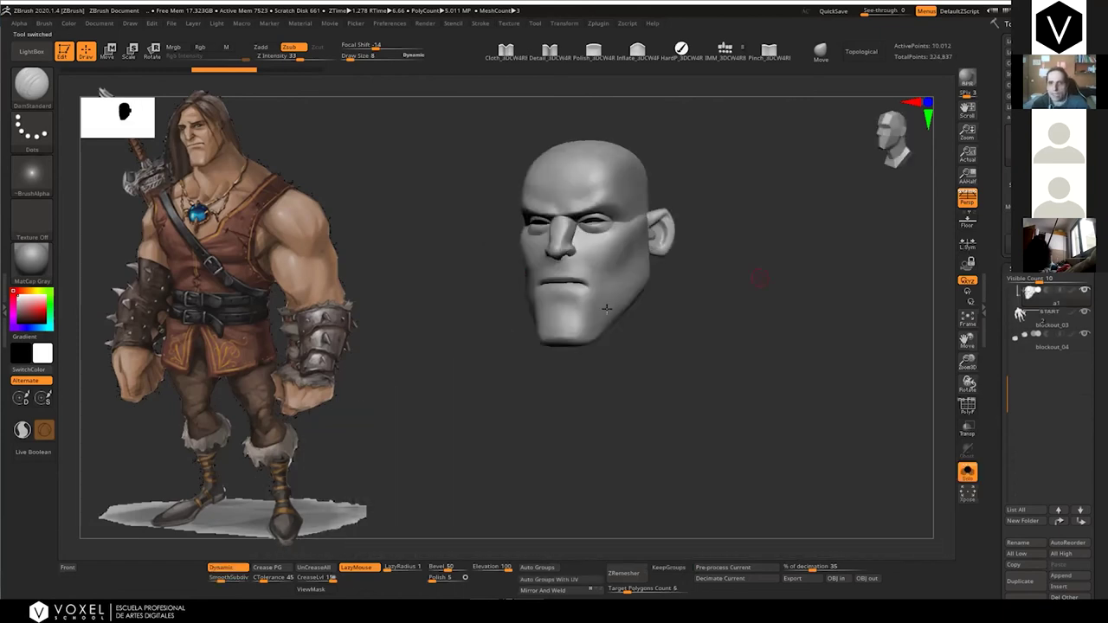
key(f)
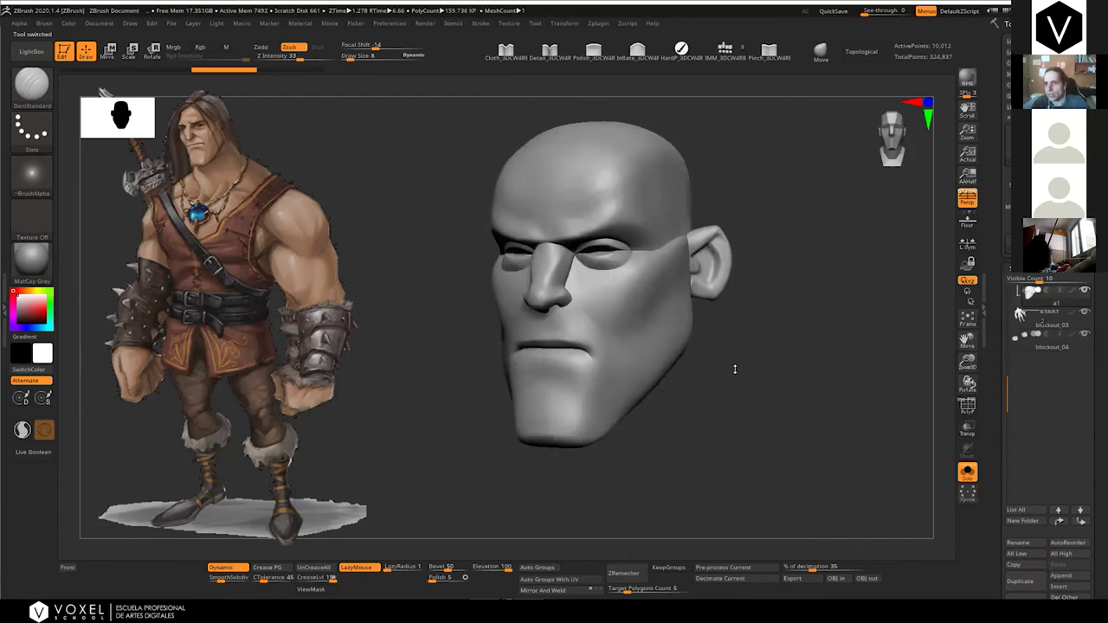
drag(735, 370, 729, 370)
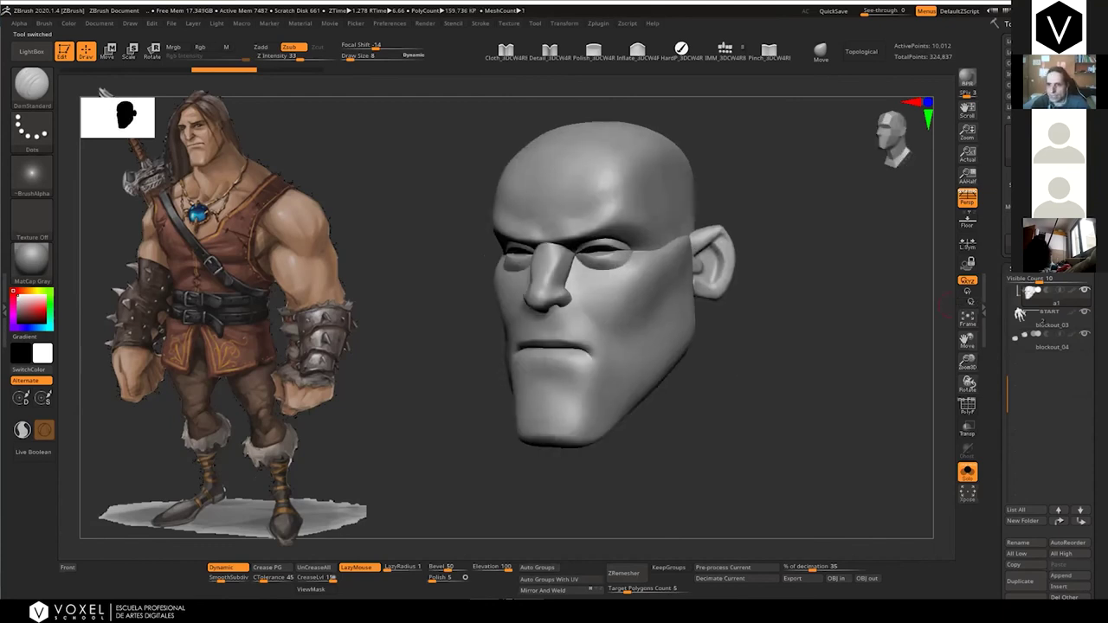
drag(1030, 564, 1030, 349)
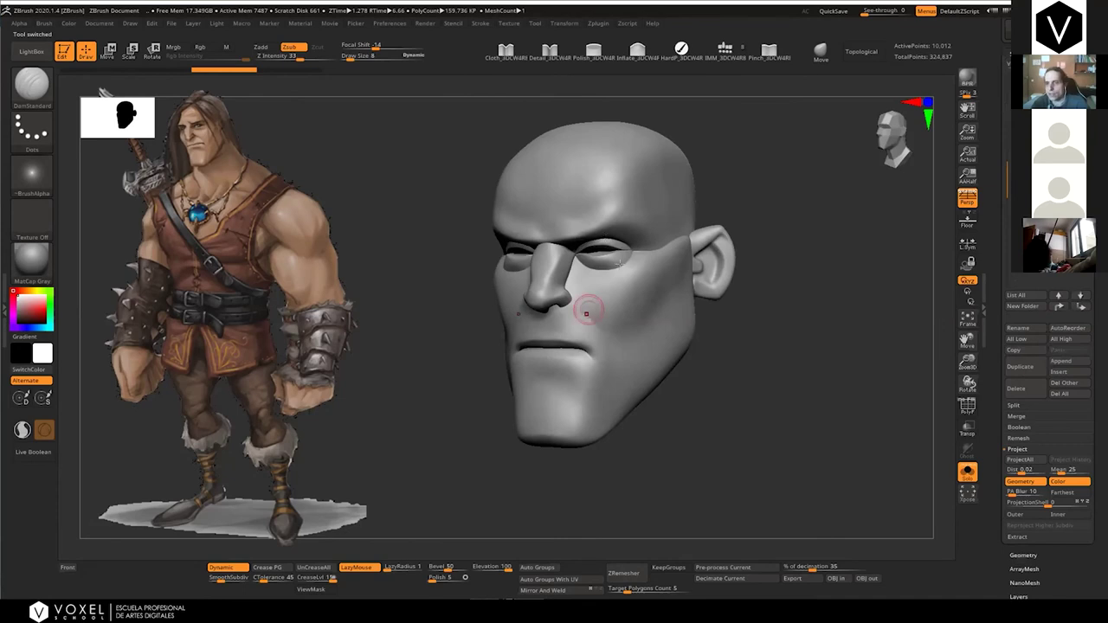
click(1027, 365)
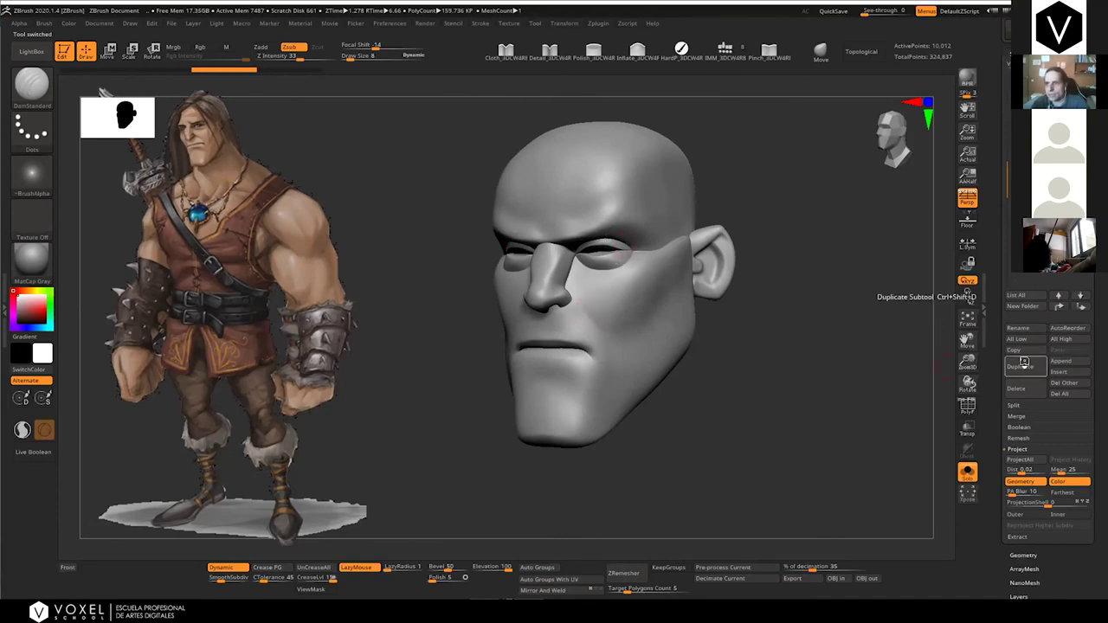
click(1030, 394)
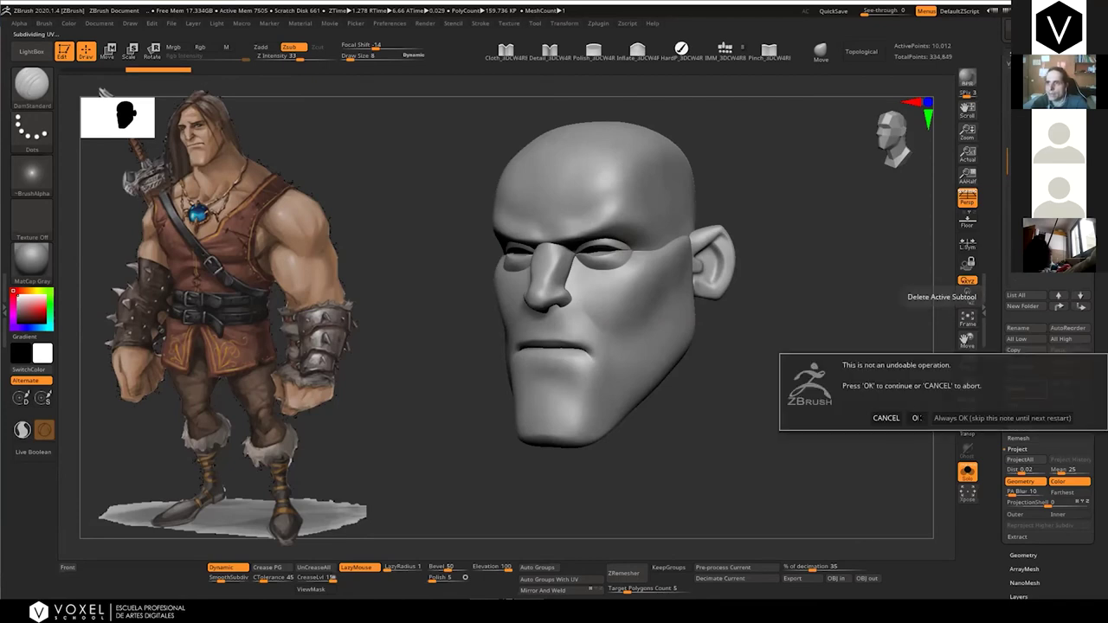
click(916, 419)
Move the a1 head subtool to the end of the subtool list and duplicate it
click(1036, 151)
click(1027, 366)
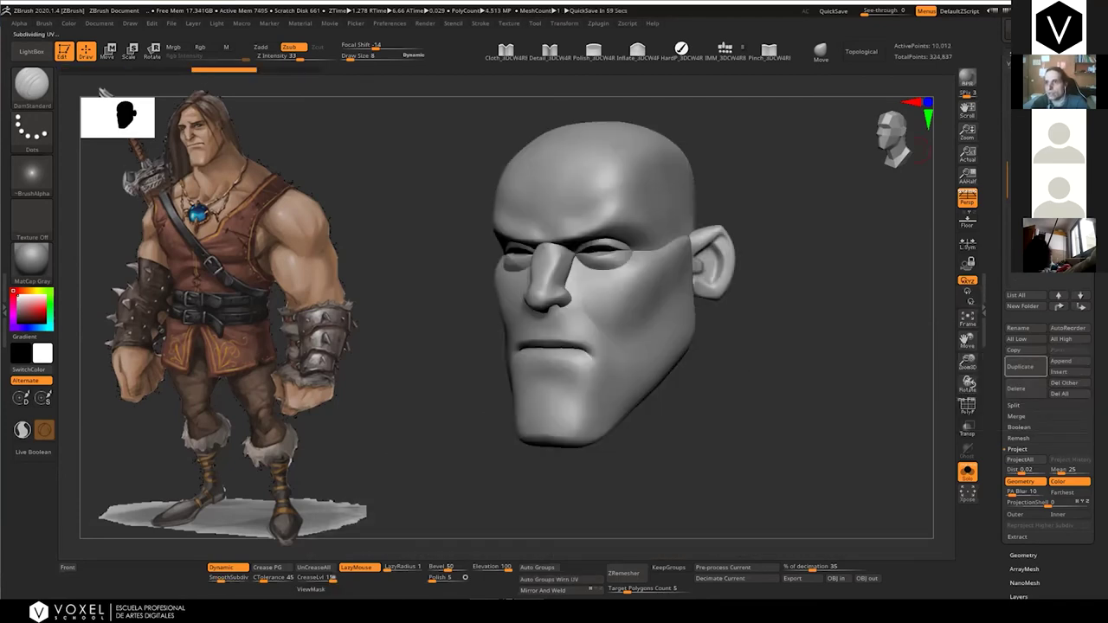
drag(1003, 302, 1003, 434)
drag(1008, 325, 1010, 241)
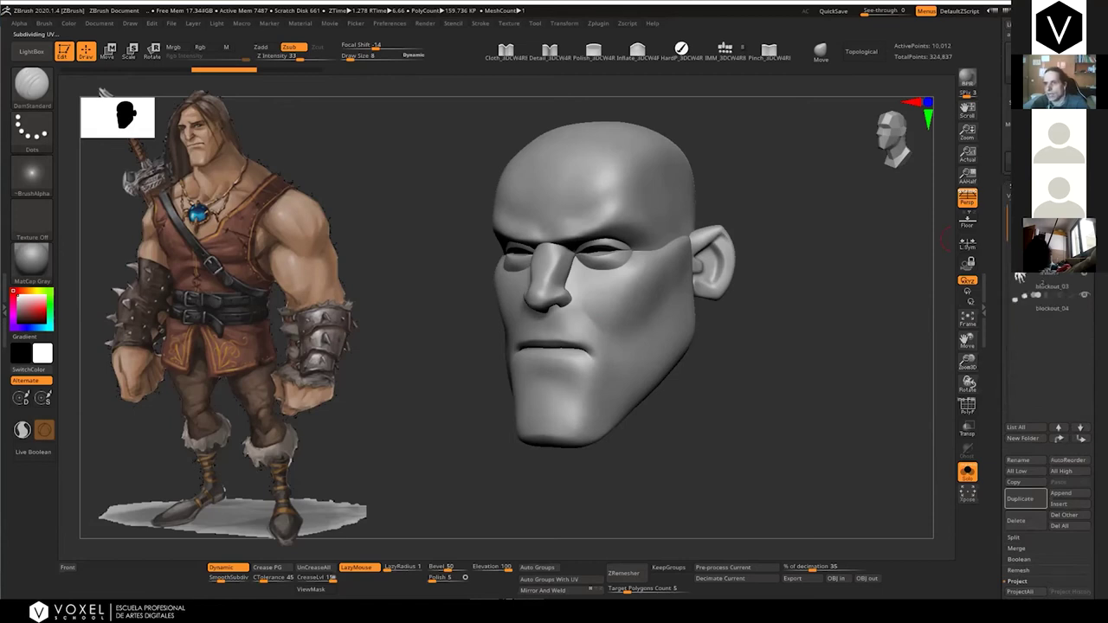
shift+click(1082, 439)
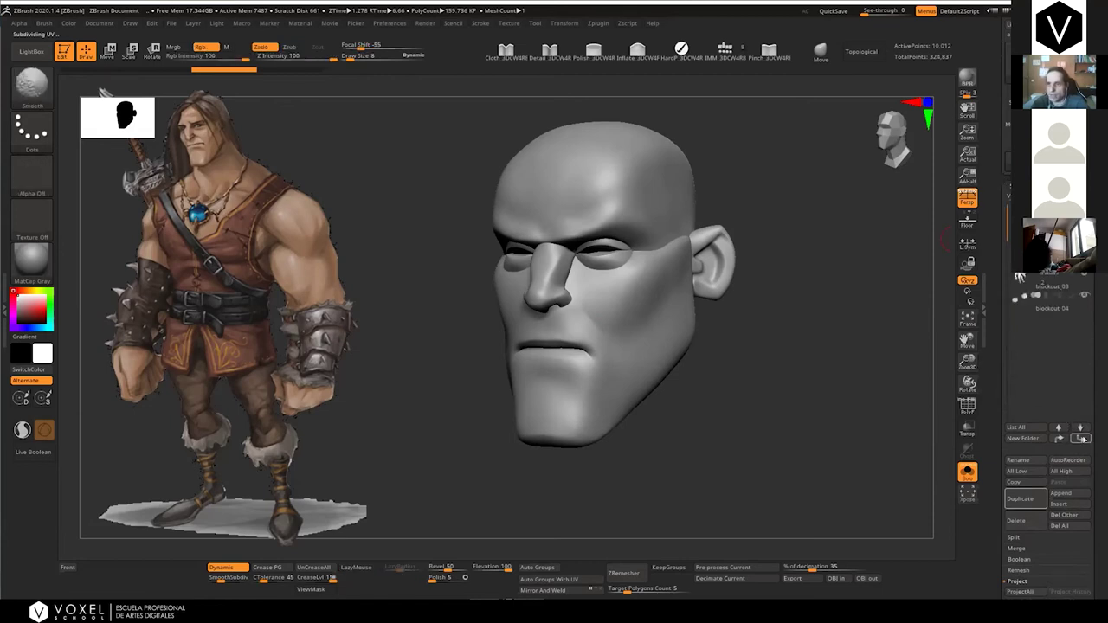
shift+click(1082, 439)
drag(1003, 494, 1003, 366)
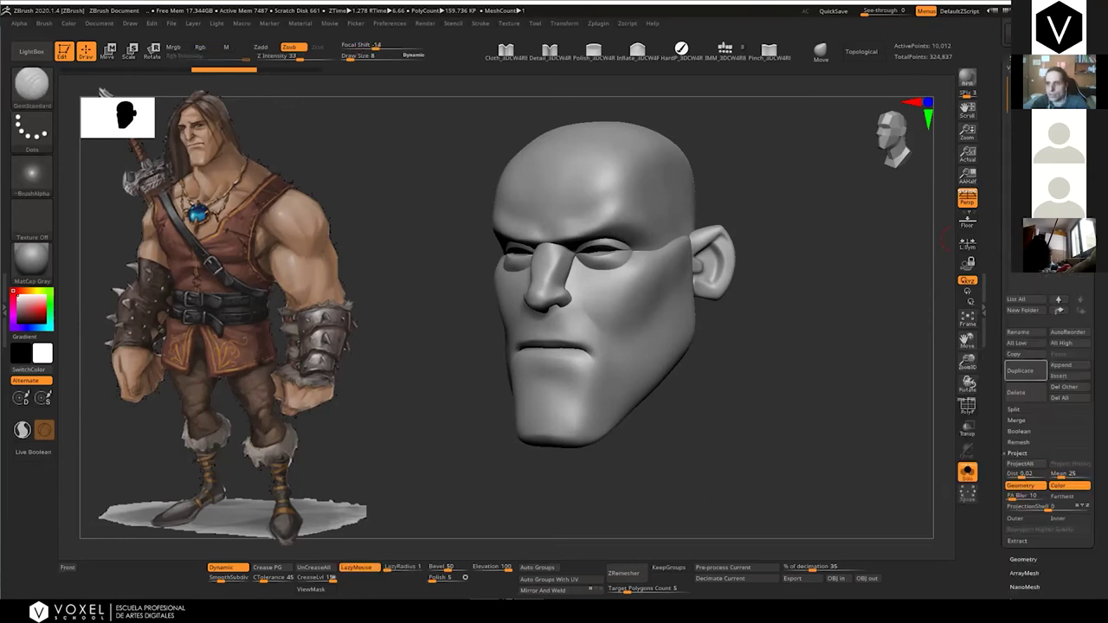
click(1022, 371)
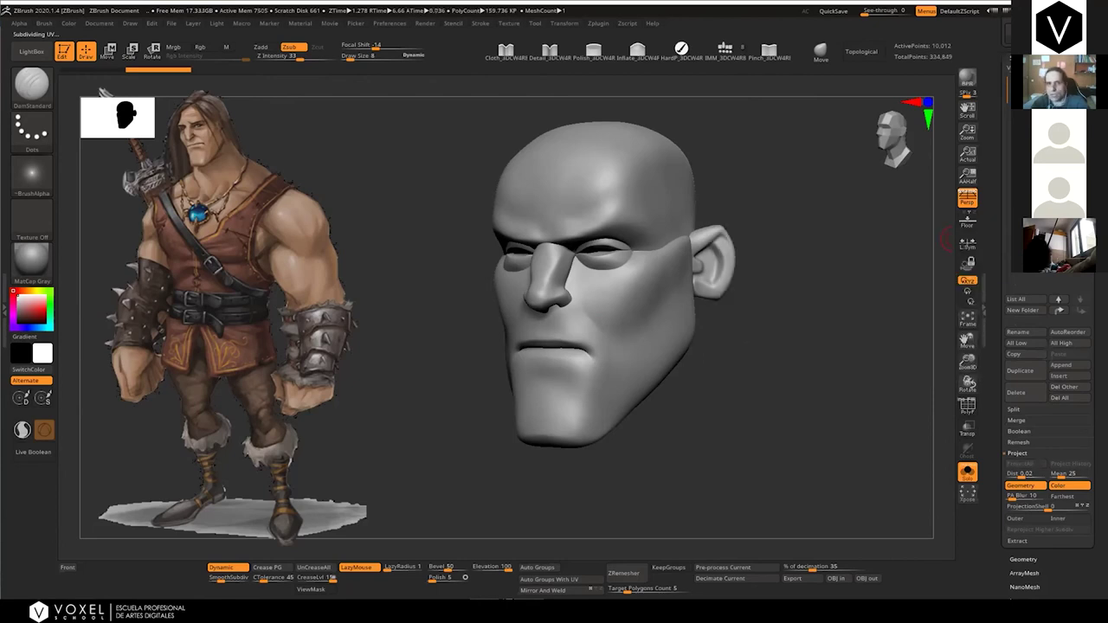
Show the duplicated head's polygroup wireframe and apply its Dynamic Subdiv to the mesh as real subdivision levels
drag(827, 248, 775, 334)
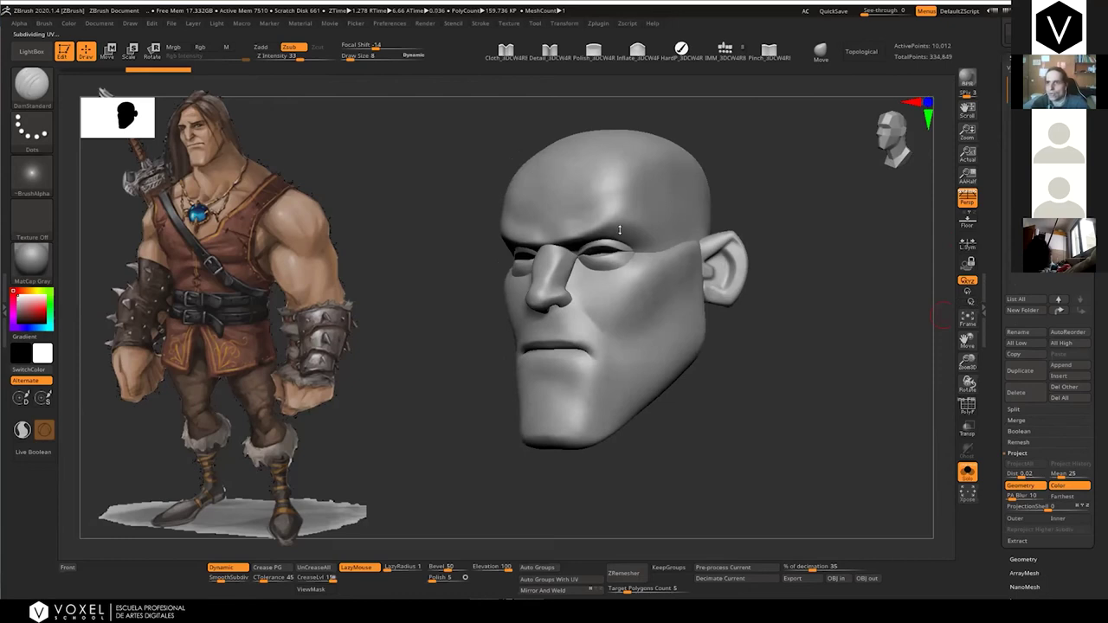
key(shift+f)
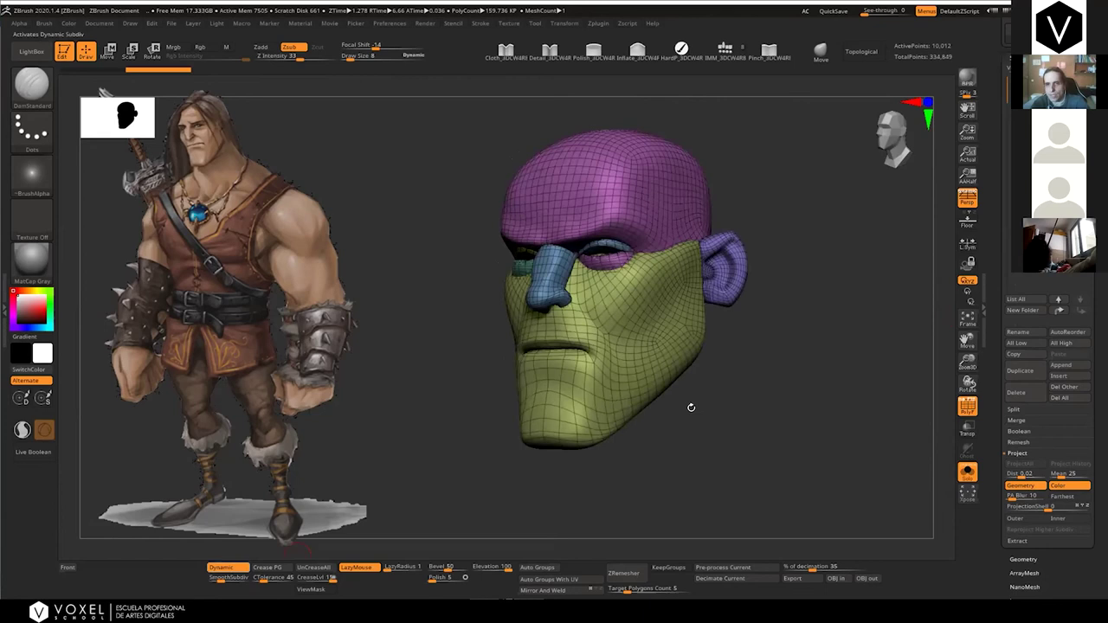
key(shift+d)
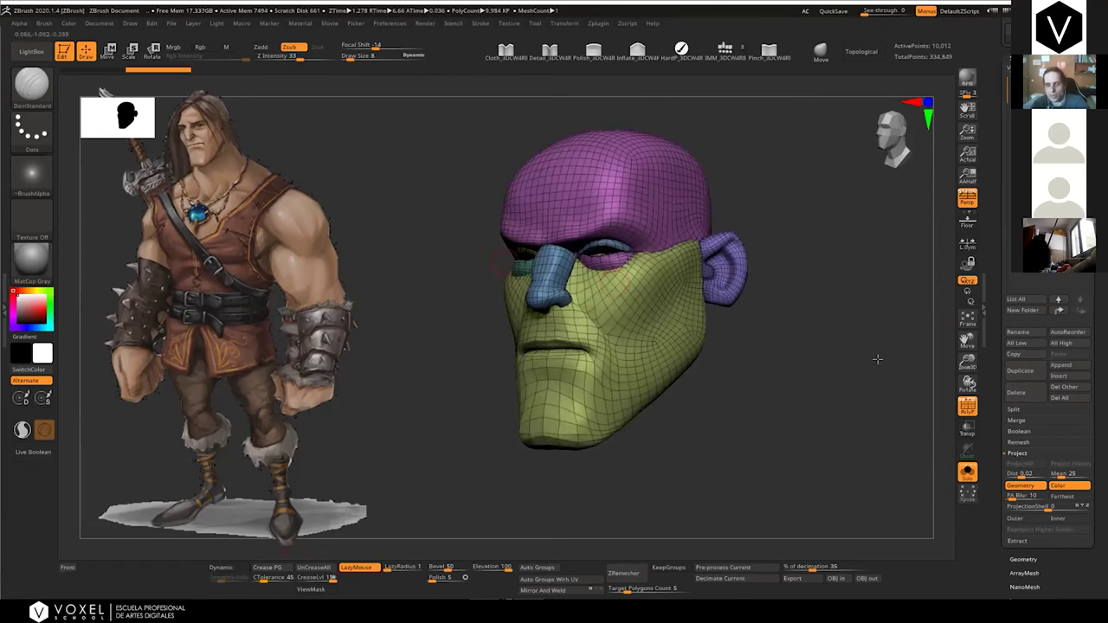
key(d)
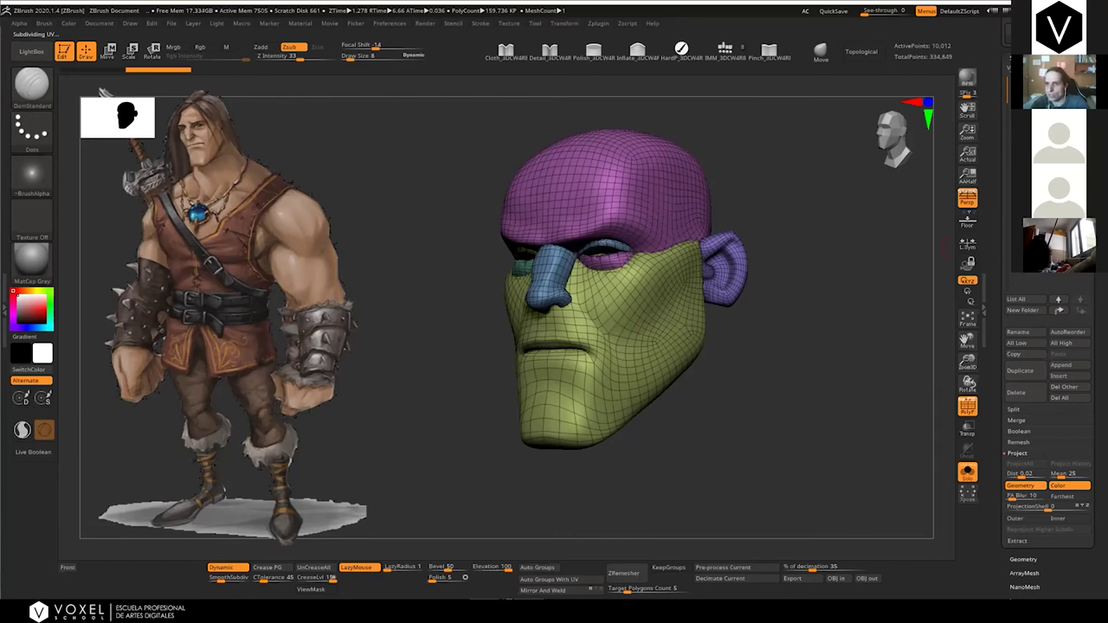
drag(1061, 453, 1060, 376)
scroll(1048, 390, down, 4)
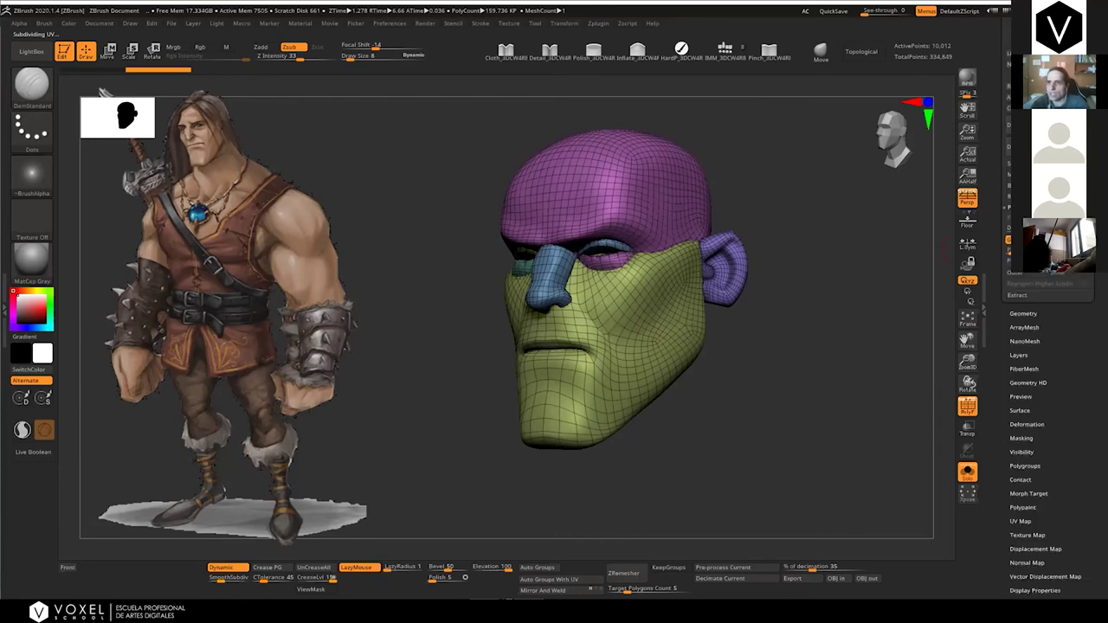
click(1024, 314)
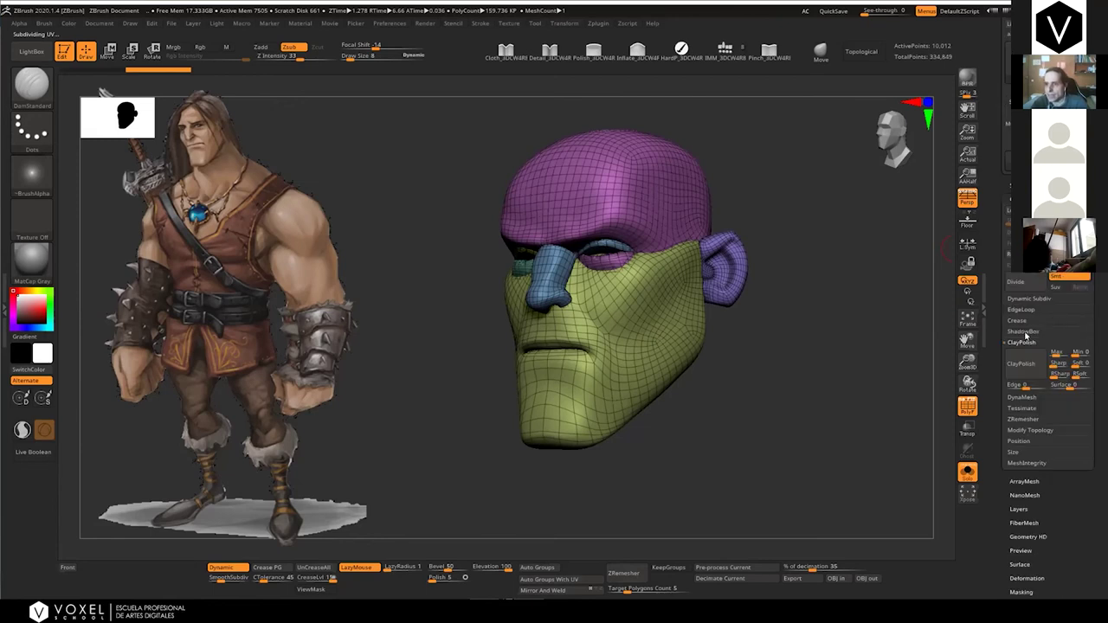
click(1029, 300)
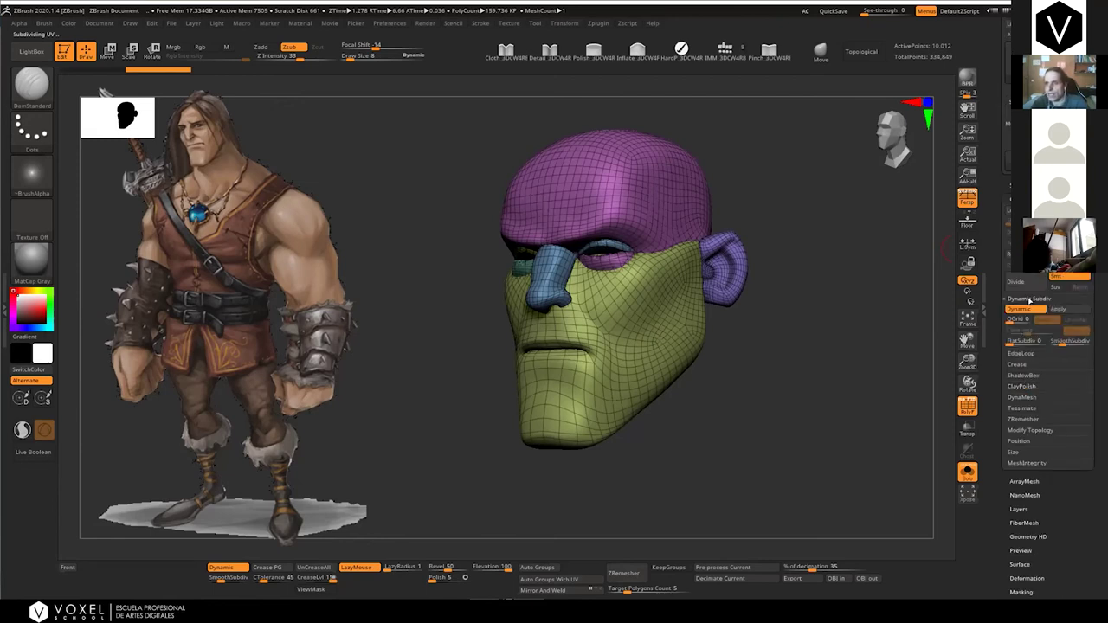
click(1068, 308)
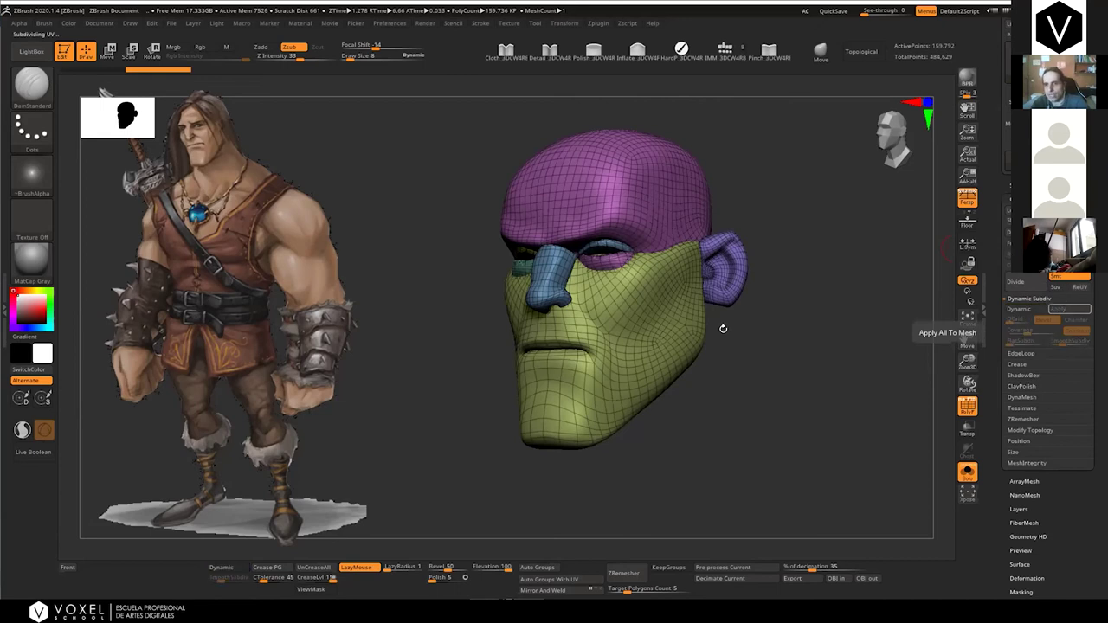
Compare the head's lower and higher subdivision levels up close from several angles, with and without the wireframe
key(shift+d)
mouse_move(720, 330)
mouse_down()
mouse_move(773, 349)
mouse_move(708, 328)
mouse_up()
key(d)
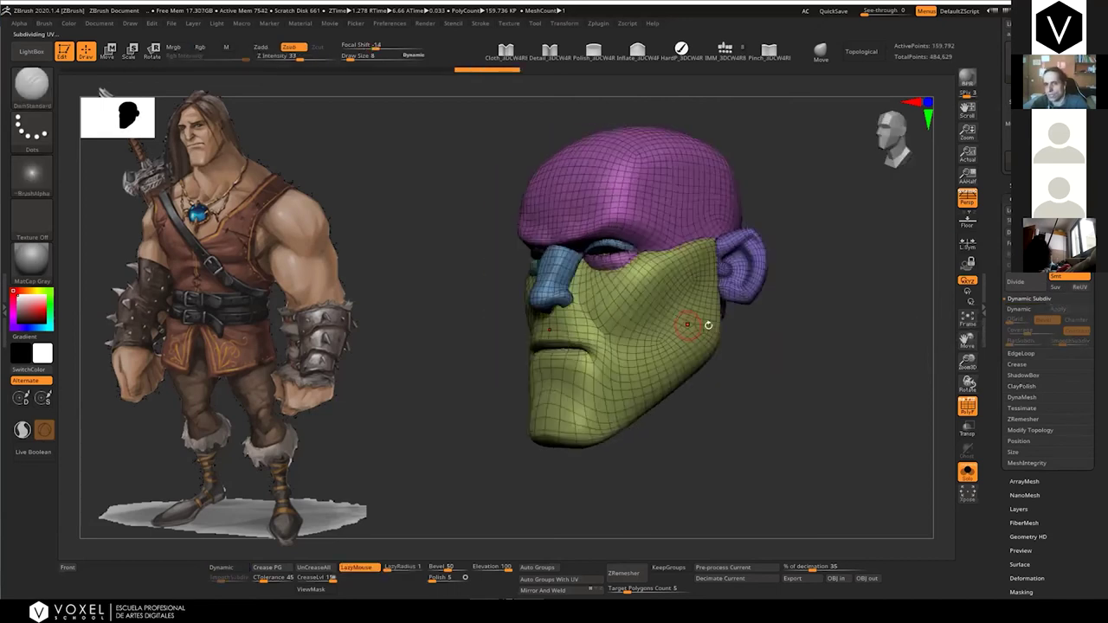
key(shift+f)
ctrl+right_drag(709, 326, 783, 366)
right_drag(674, 256, 622, 258)
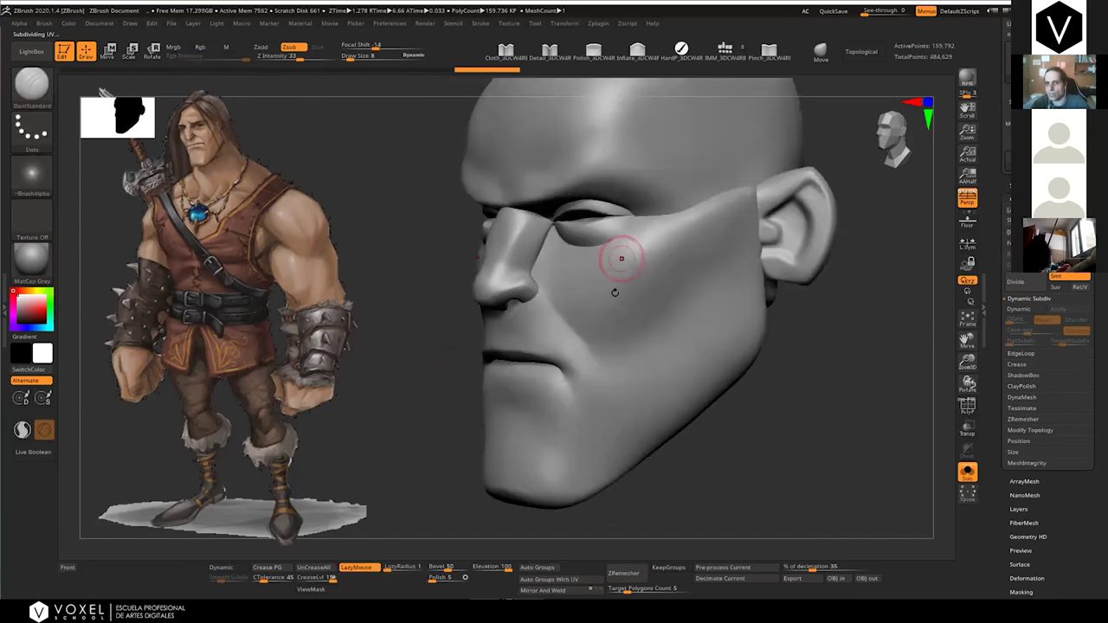
shift+drag(756, 366, 750, 356)
key(shift+d)
key(shift+d)
key(d)
key(d)
shift+right_drag(715, 324, 709, 348)
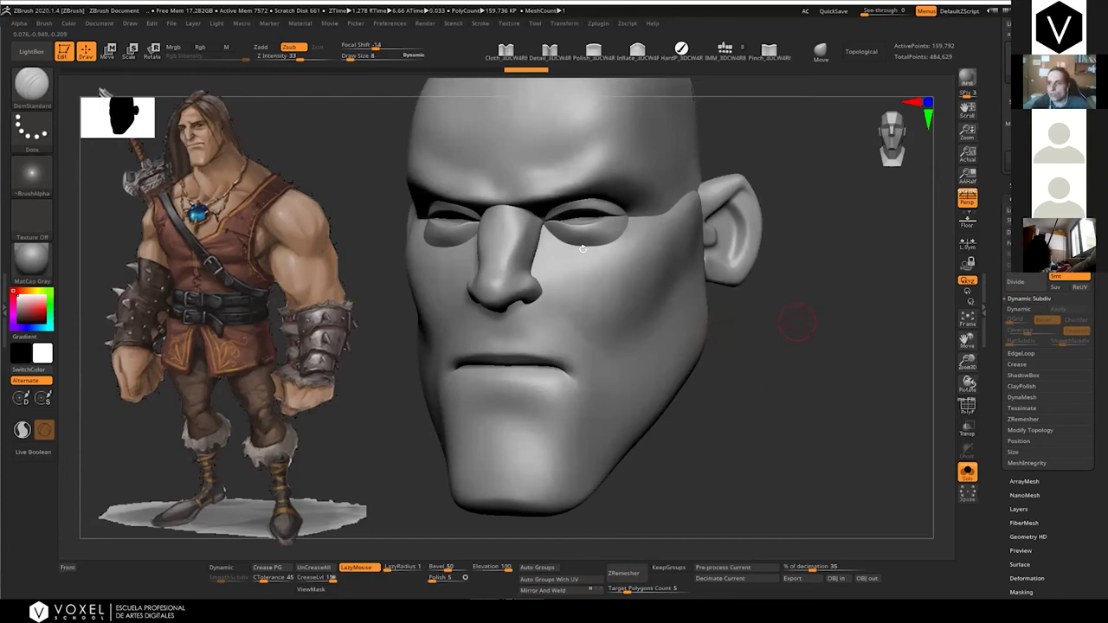
key(shift+f)
key(shift+f)
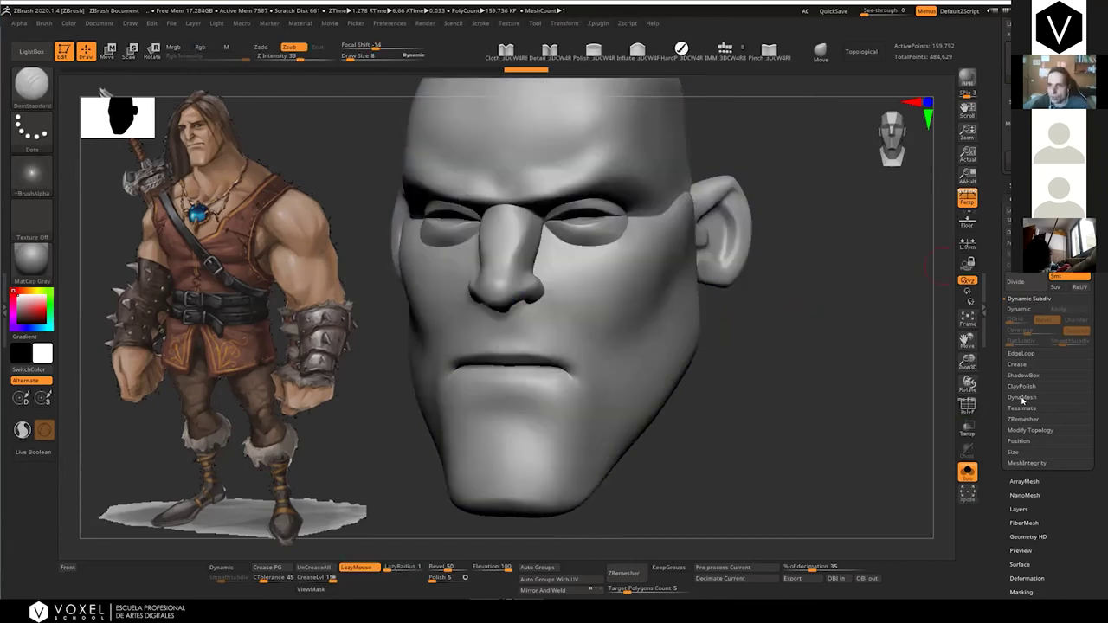
Try converting the head to DynaMesh at resolution 1024, inspect the eyes and mouth, and undo the conversion
click(1023, 397)
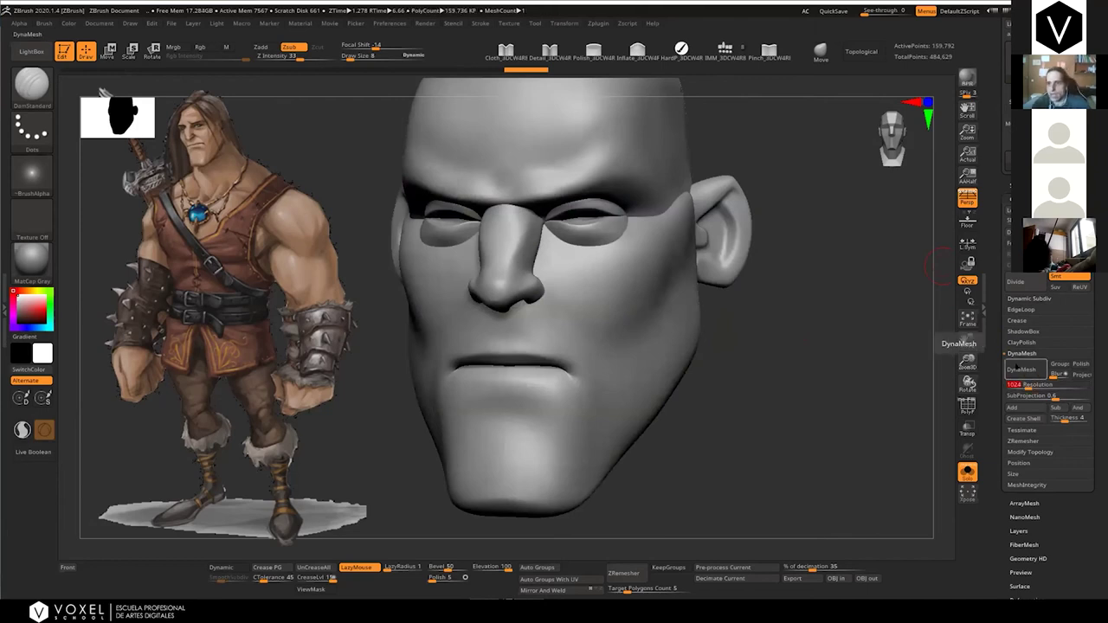
click(1013, 366)
click(902, 386)
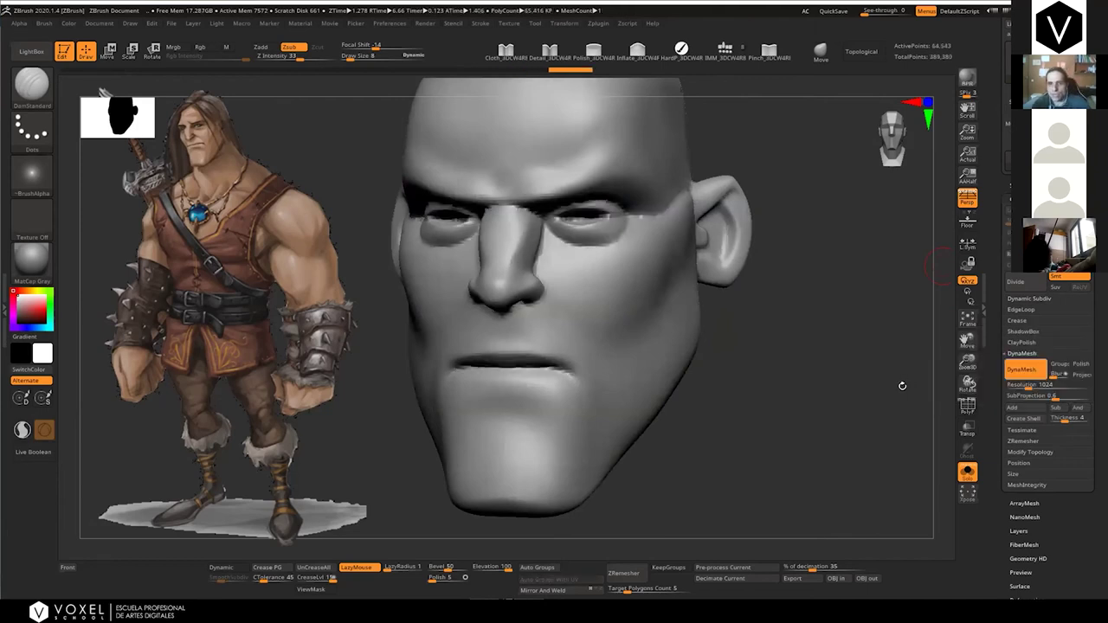
drag(903, 386, 738, 324)
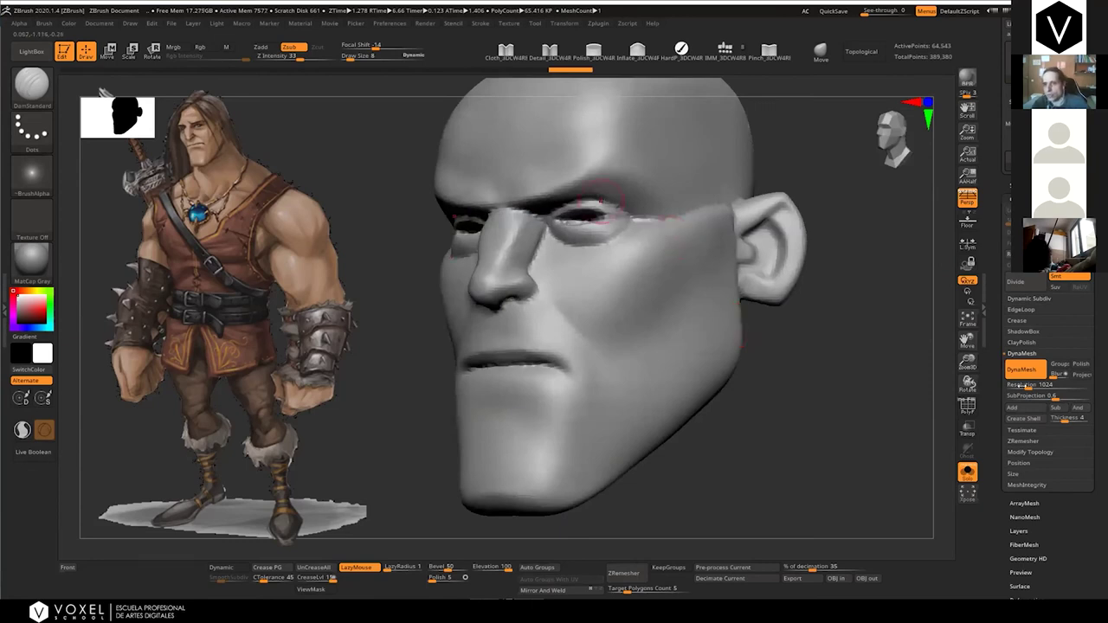
key(ctrl+z)
Convert the head to DynaMesh at resolution 2048
text(2048)
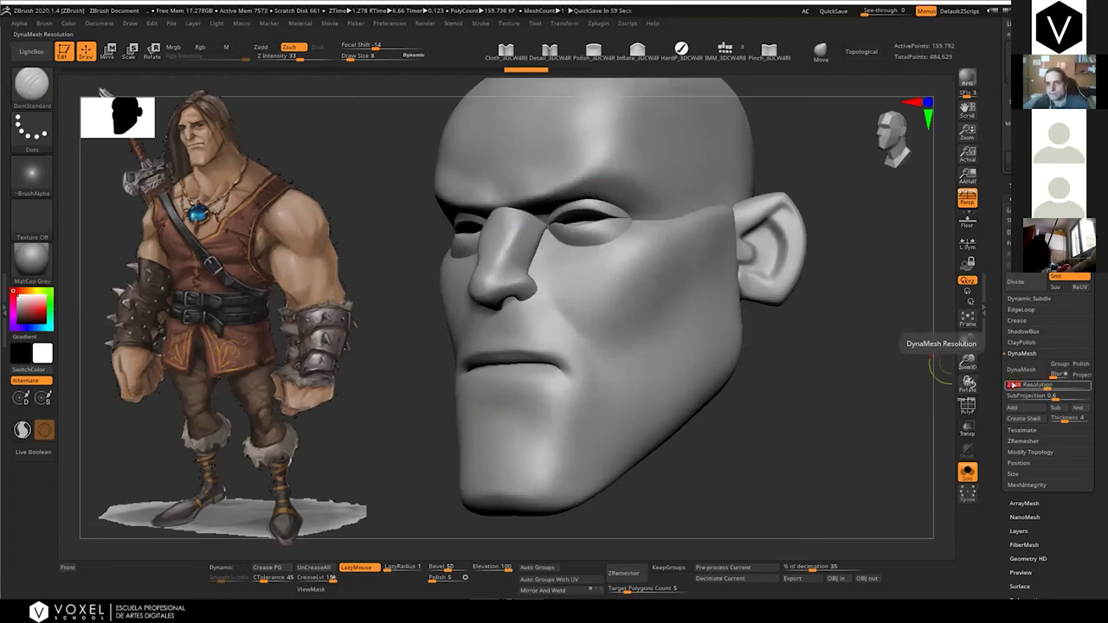
click(1023, 368)
click(911, 390)
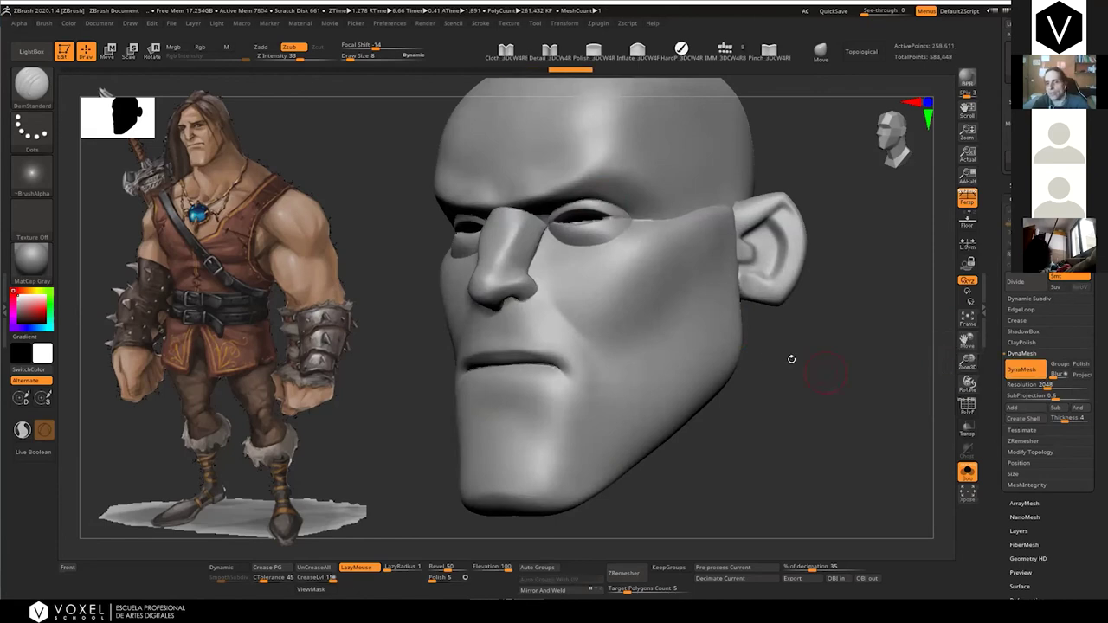
shift+drag(793, 361, 766, 357)
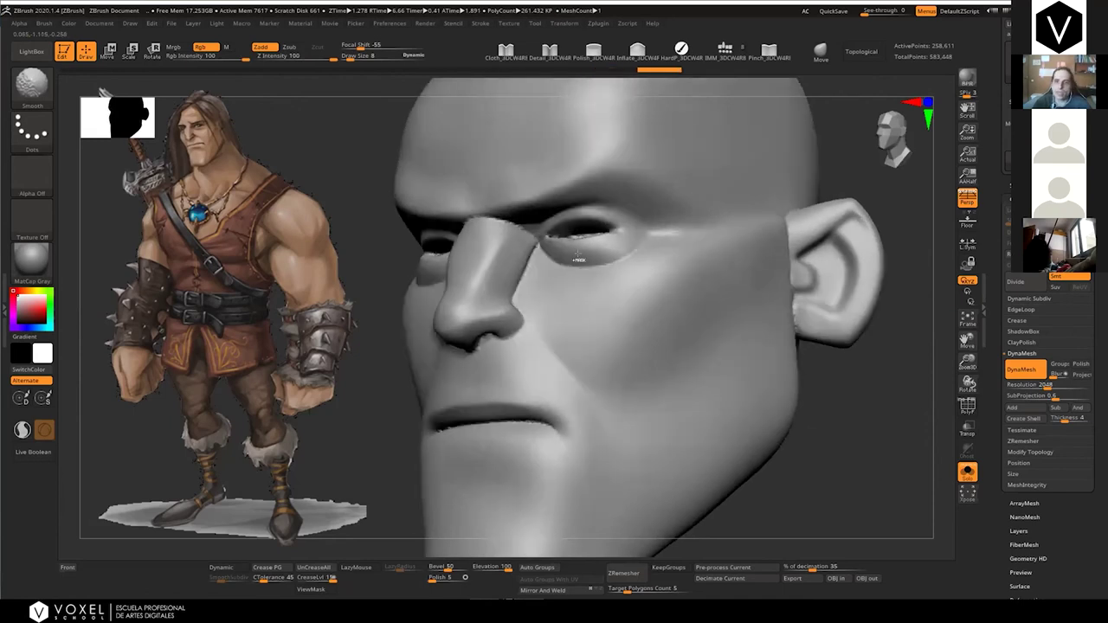
Compare the DynaMesh head a2 with the source head a1 by switching between the two subtools
ctrl+drag(579, 253, 637, 244)
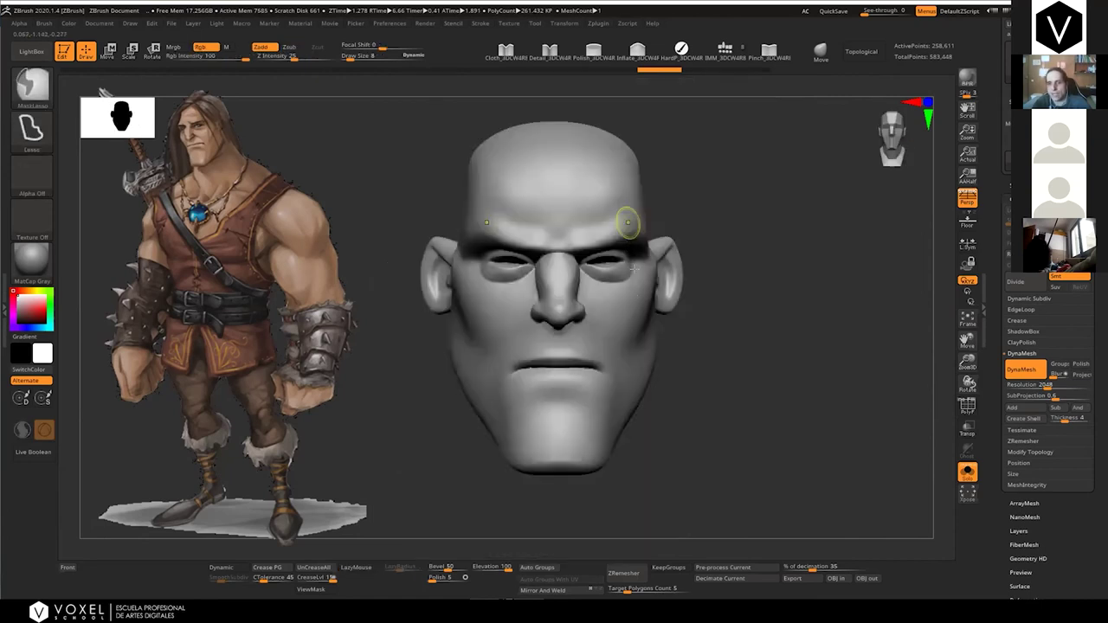
key(ctrl+z)
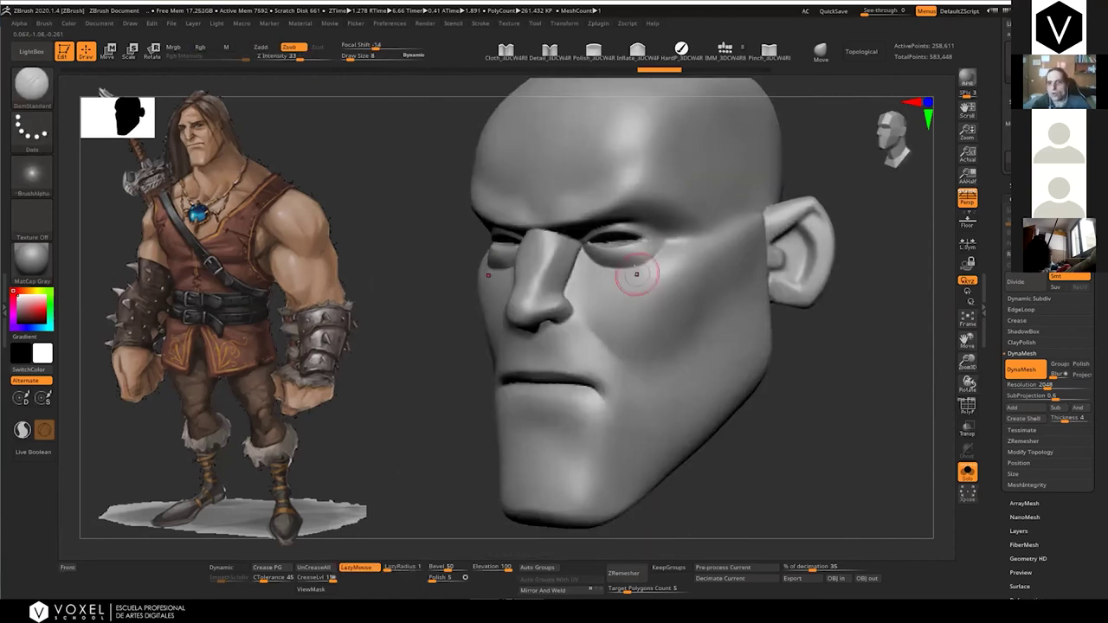
key(Down)
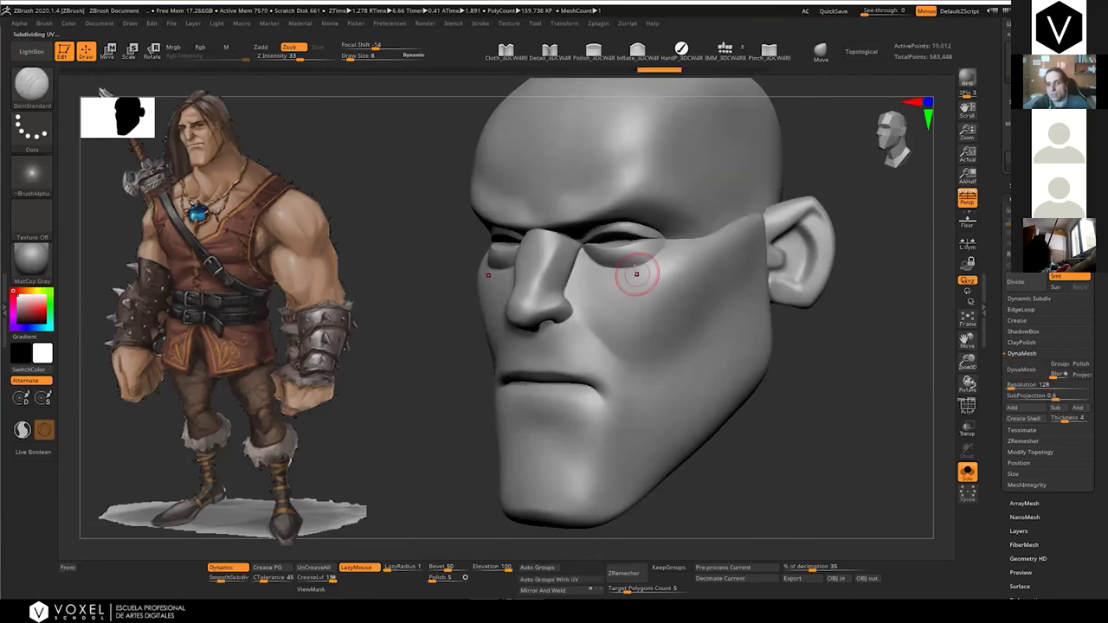
alt+click(637, 273)
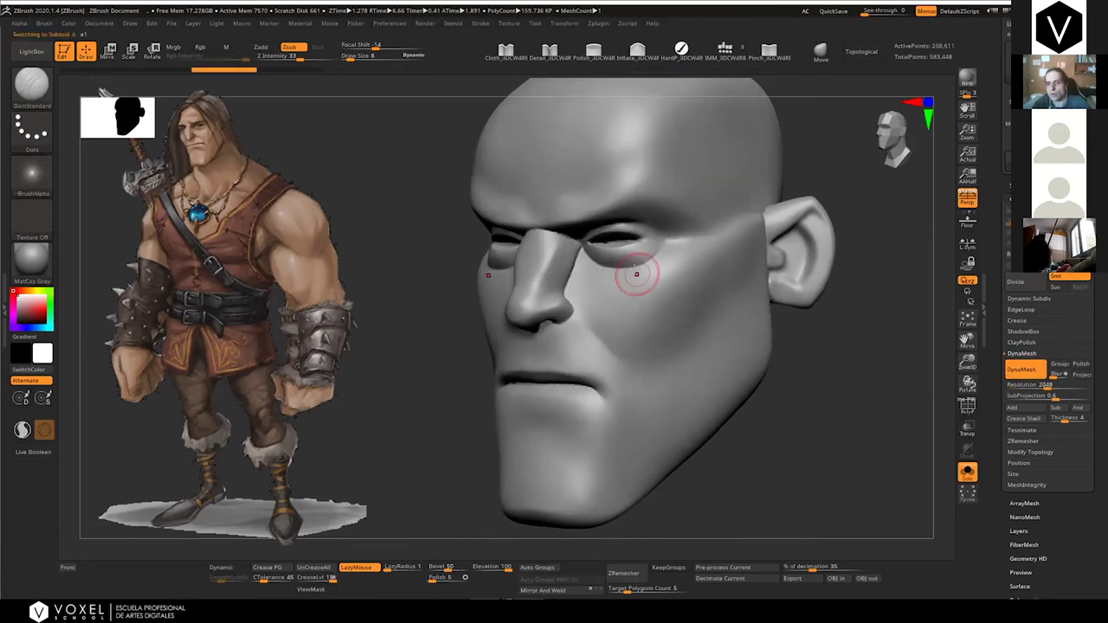
key(Up)
key(Down)
key(Down)
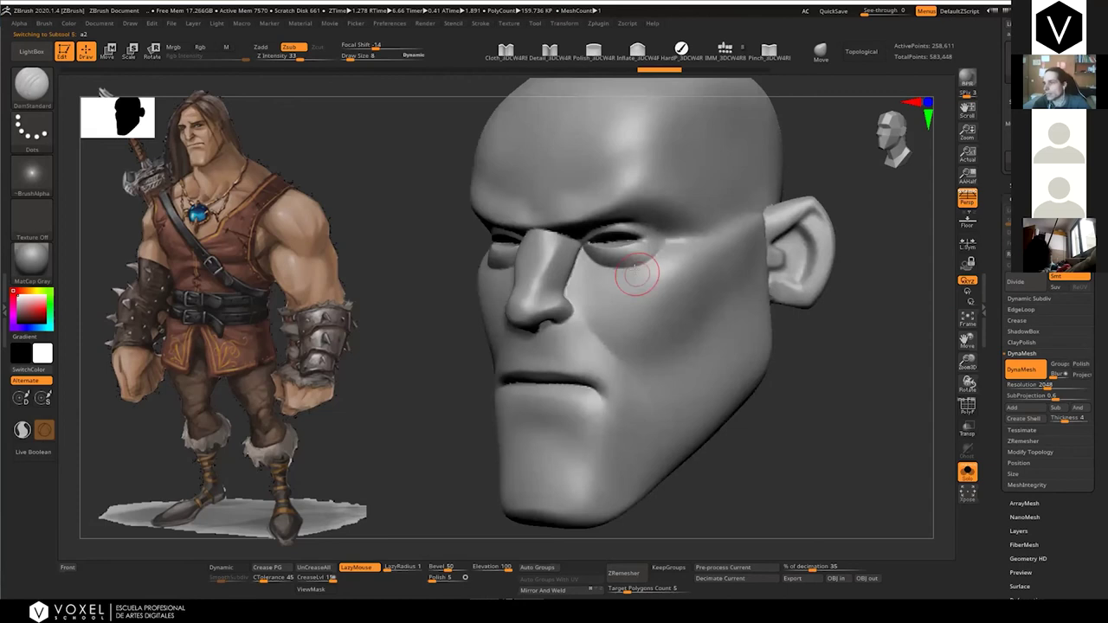
key(Down)
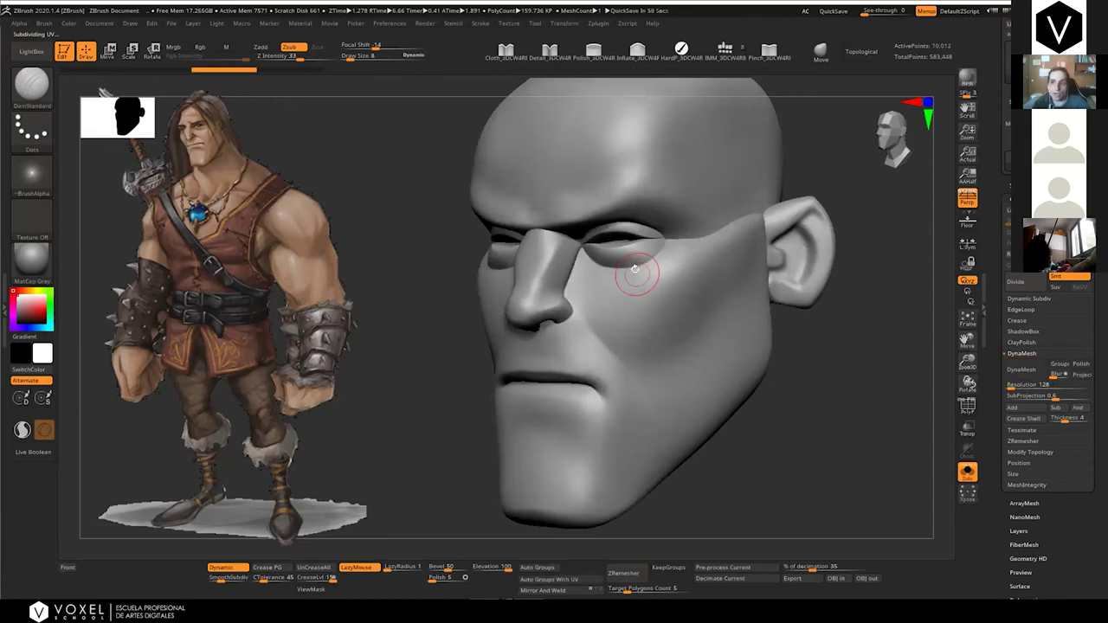
Try projecting the source head's shape onto the DynaMesh head a2 with ProjectAll, and undo the projection
click(1017, 199)
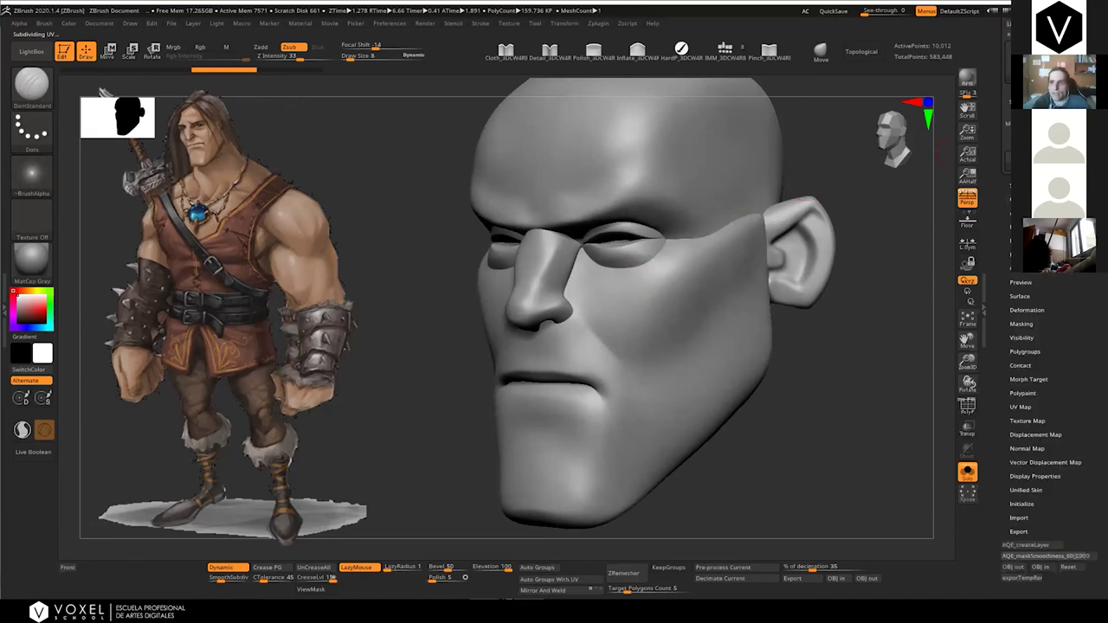
click(1017, 185)
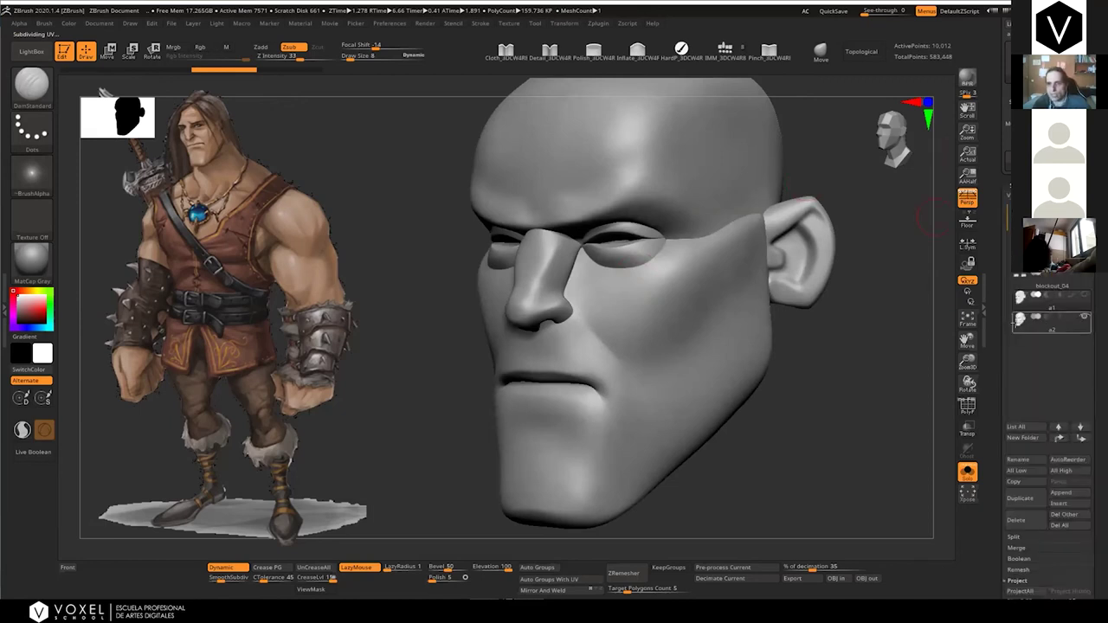
click(1017, 322)
drag(802, 376, 834, 312)
mouse_move(1039, 368)
mouse_down()
mouse_move(1039, 228)
mouse_move(1039, 268)
mouse_up()
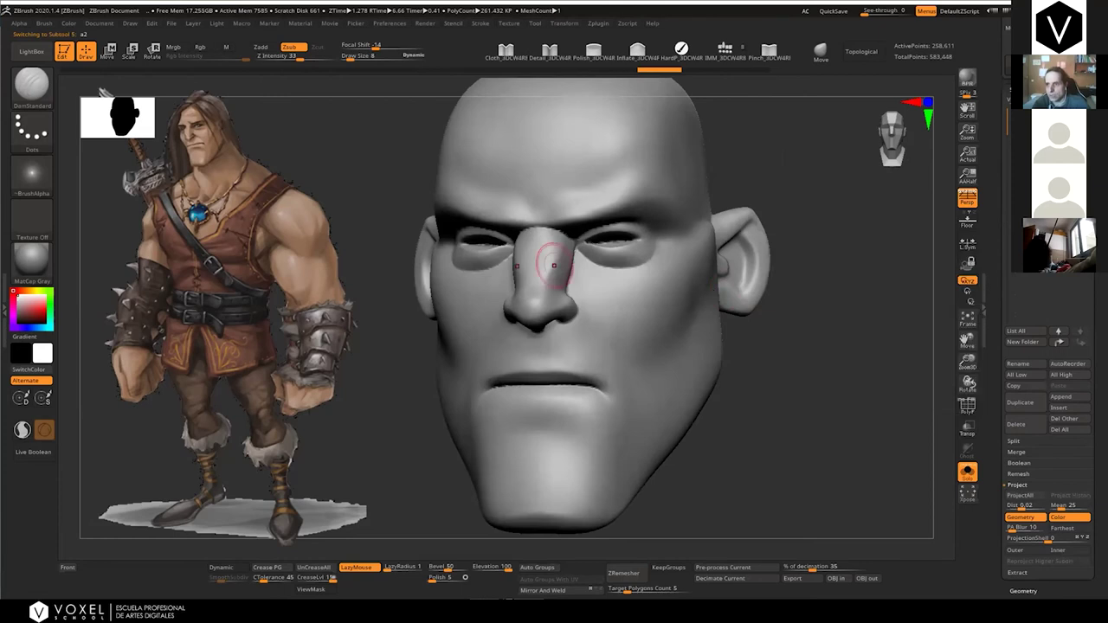
drag(1039, 360, 1039, 338)
drag(1027, 475, 1027, 446)
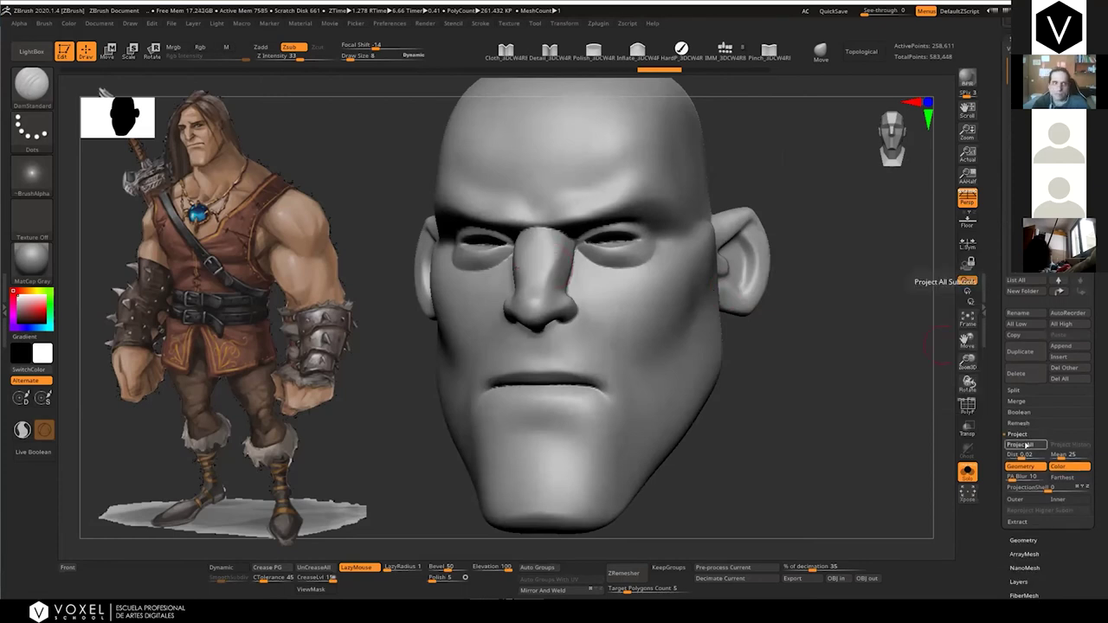
click(1027, 446)
drag(853, 394, 769, 392)
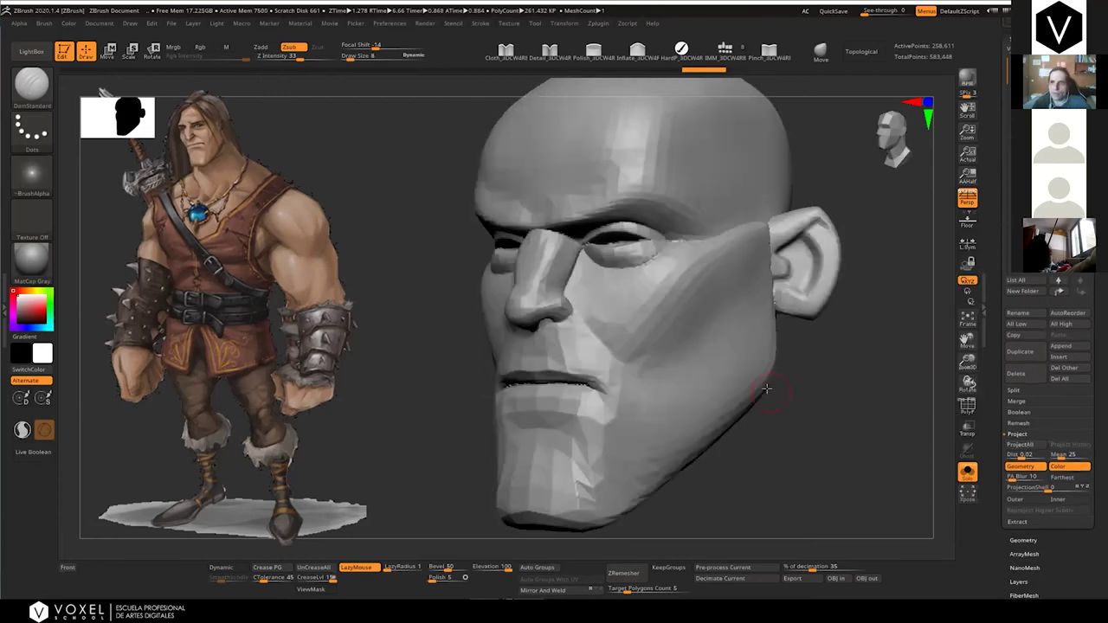
key(ctrl+z)
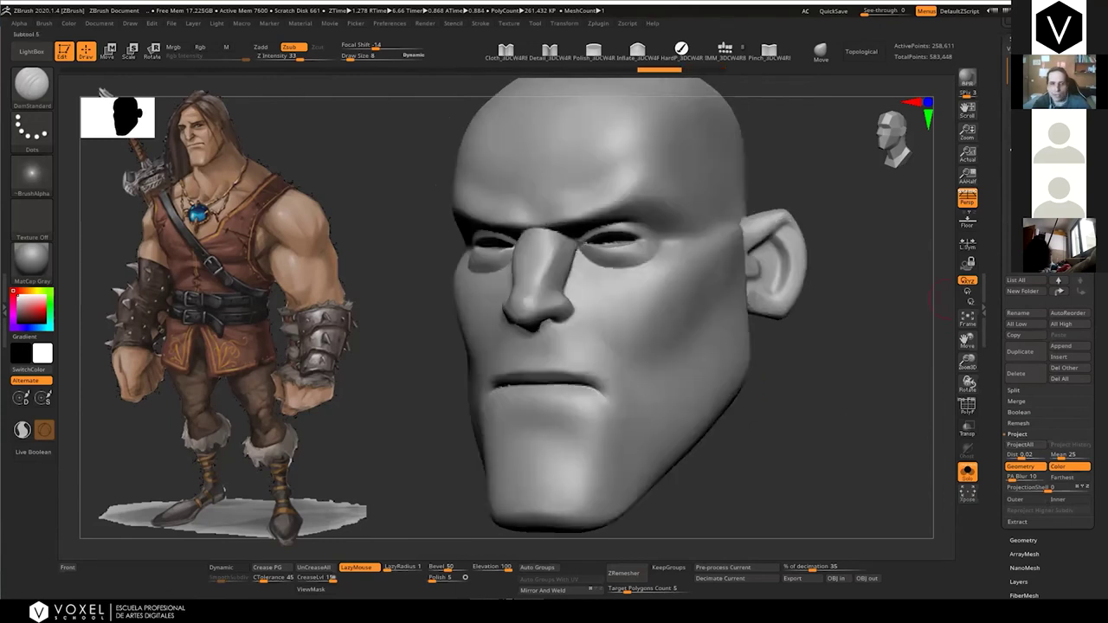
Select the source head a1 and apply its Dynamic Subdiv to the mesh as real geometry
click(1039, 242)
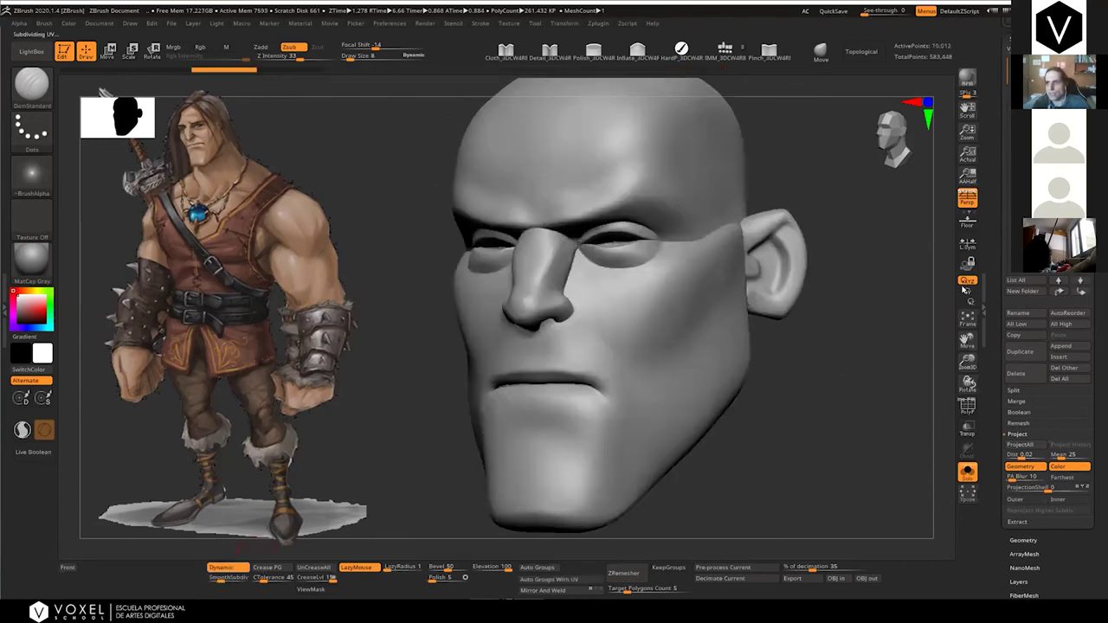
drag(1004, 329, 1004, 363)
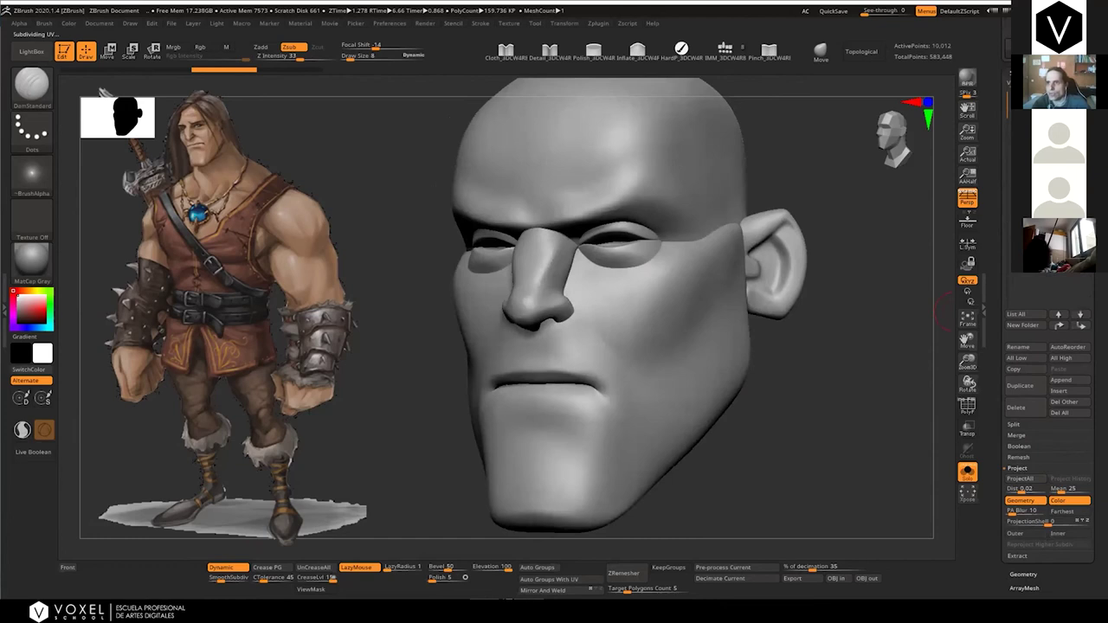
click(1018, 469)
click(1024, 530)
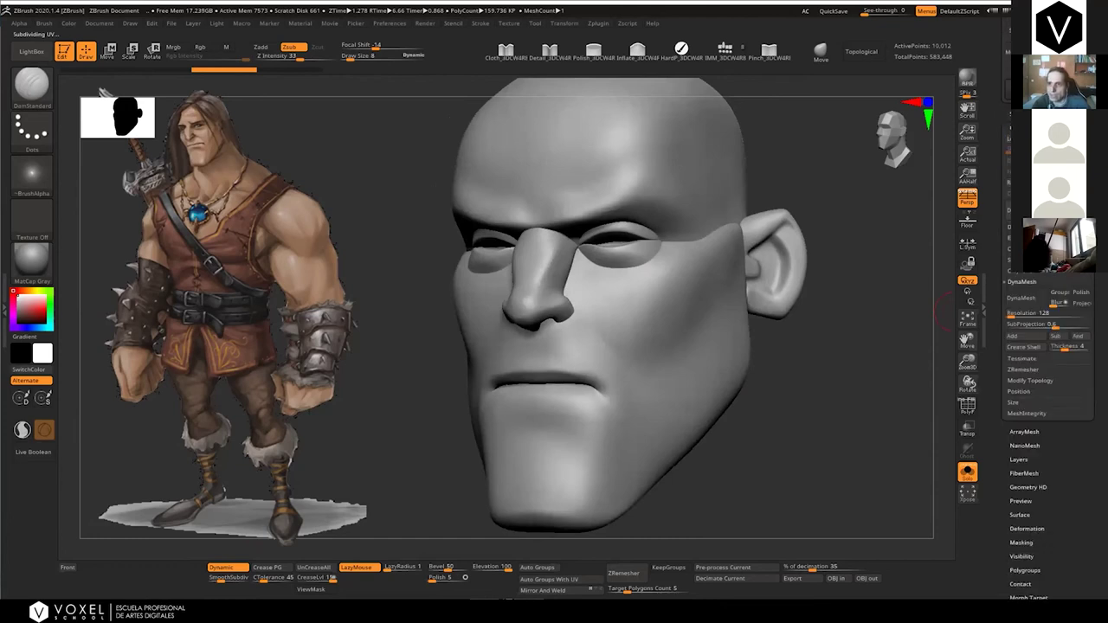
click(1027, 227)
mouse_move(897, 313)
mouse_down()
mouse_move(863, 342)
mouse_move(897, 341)
mouse_up()
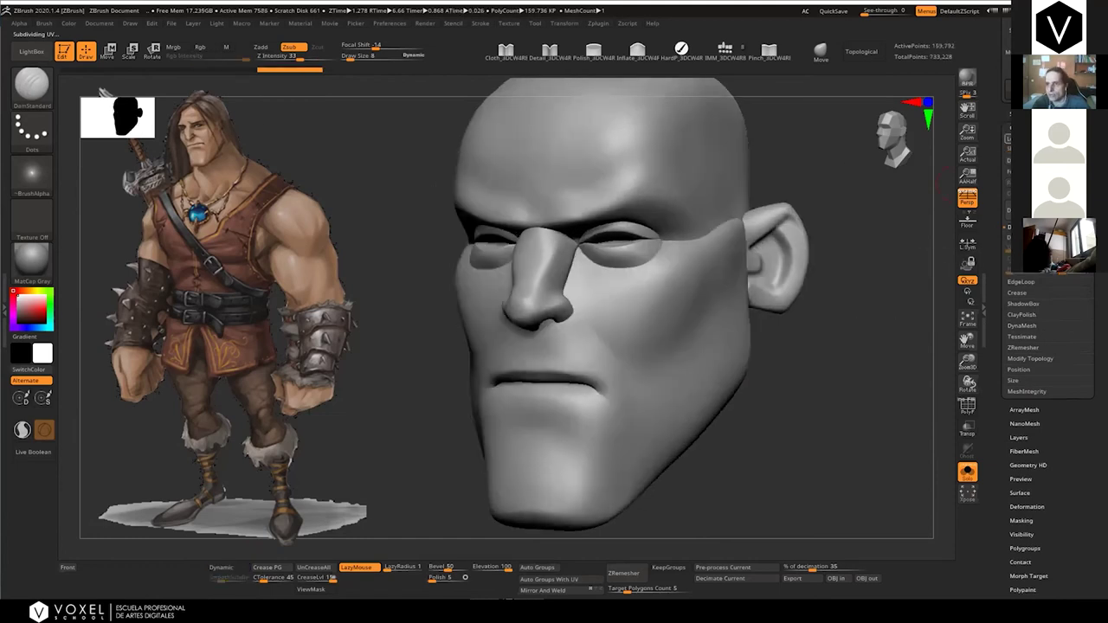
Project the subdivided source head's surface onto the DynaMesh head a2 with ProjectAll
click(1016, 114)
click(1044, 246)
click(1030, 519)
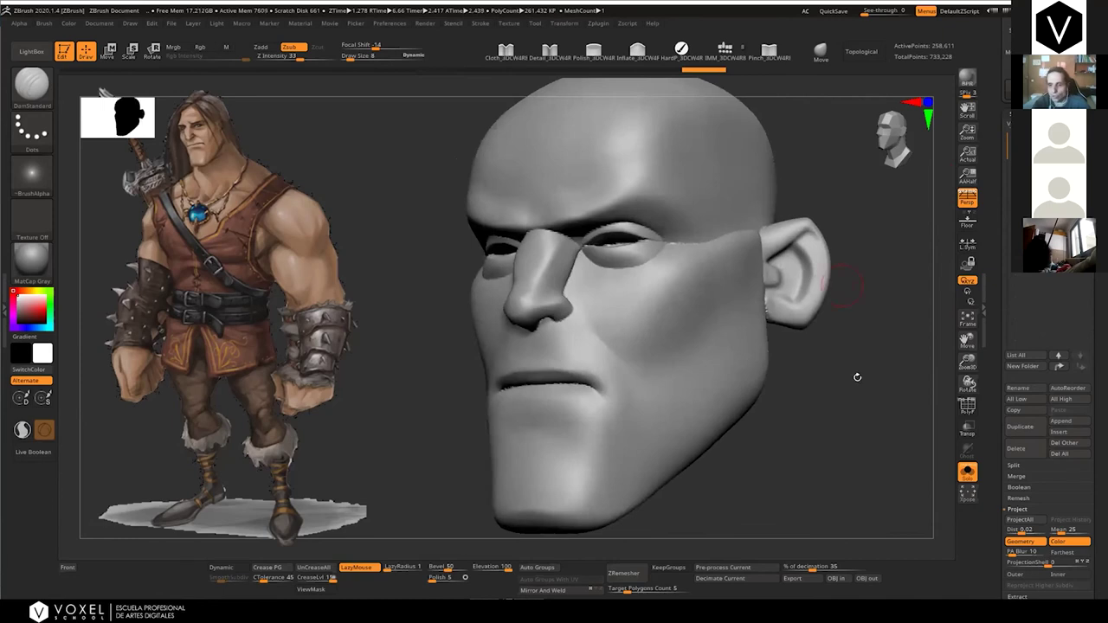
drag(857, 378, 860, 382)
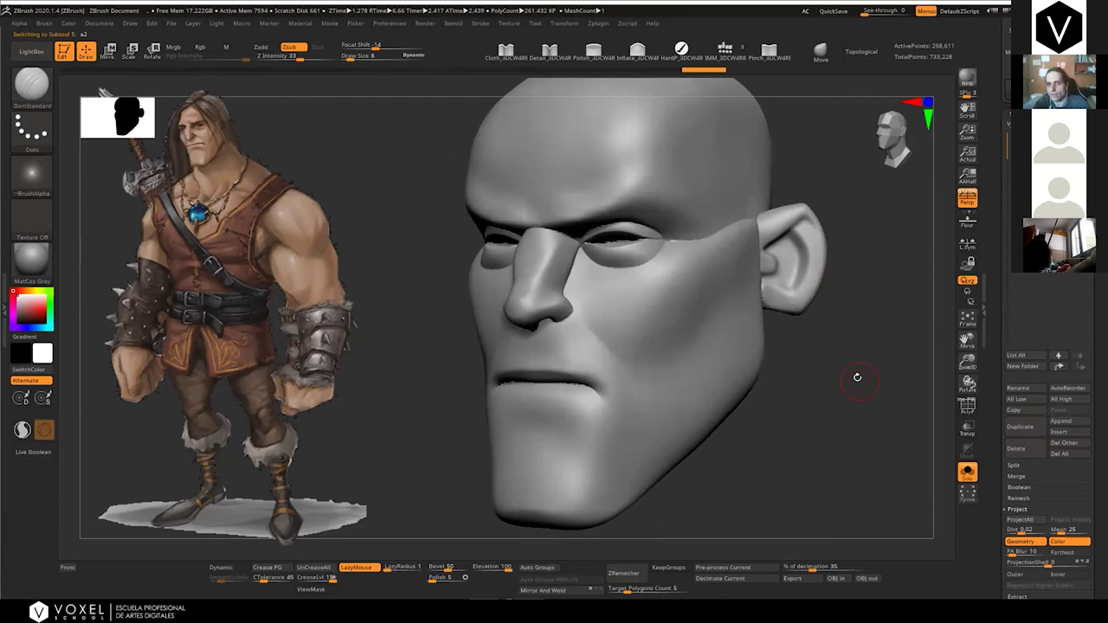
Smooth the jagged edges at the nose bridge and upper eyelid of the DynaMesh head with brush size 3
alt+click(624, 296)
right_drag(624, 296, 466, 241)
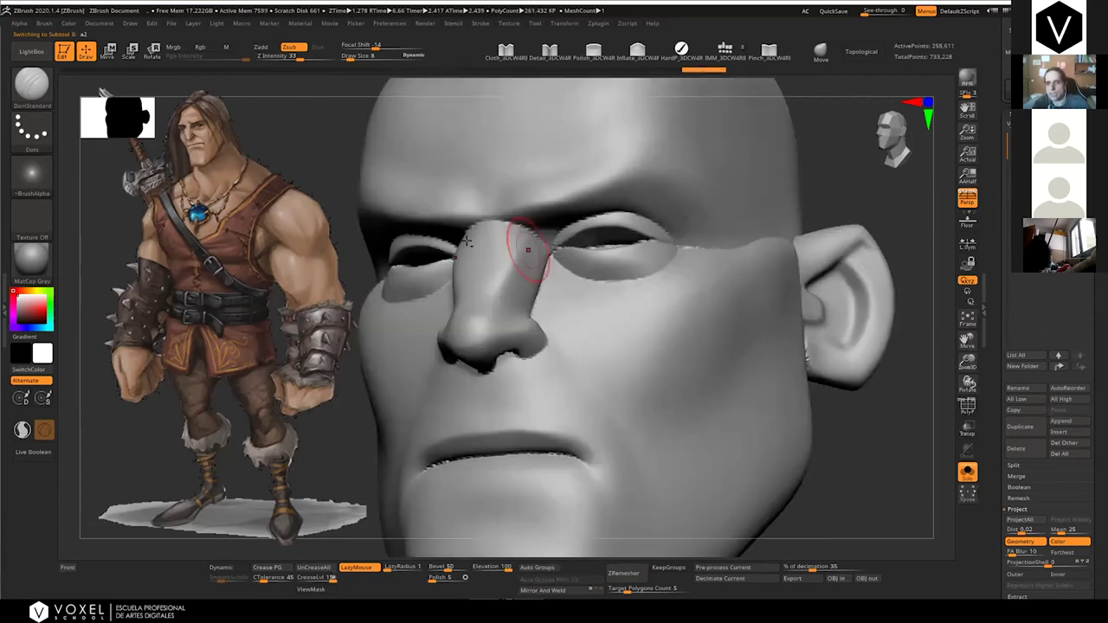
mouse_move(593, 274)
alt+right_down()
mouse_move(638, 308)
mouse_move(574, 278)
alt+right_up()
key(s)
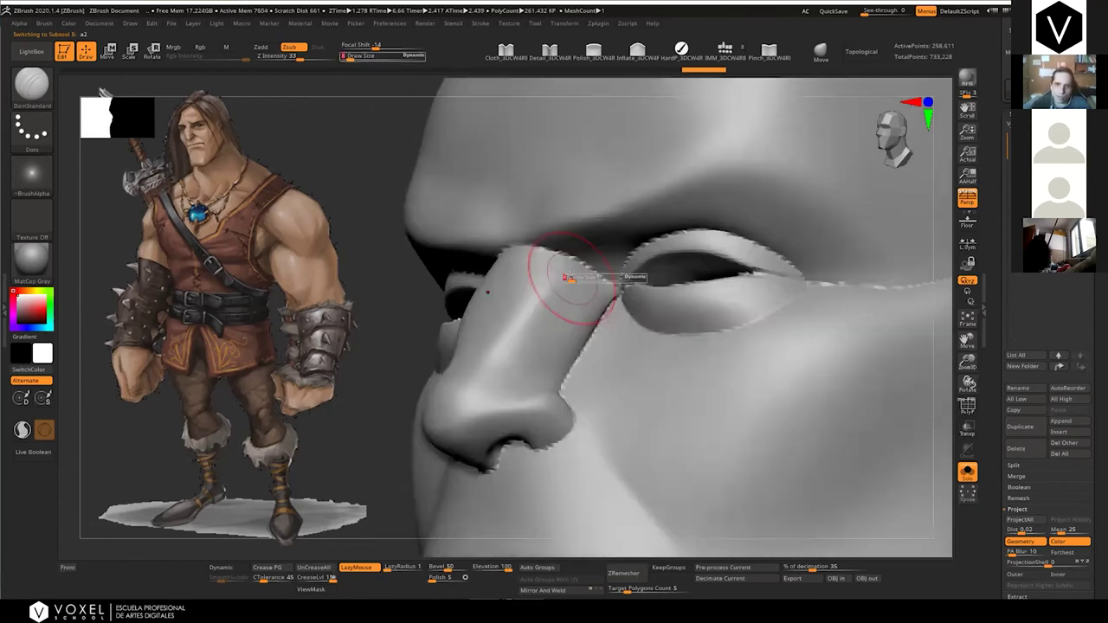
key(shift)
shift+drag(635, 250, 713, 227)
right_drag(713, 227, 647, 230)
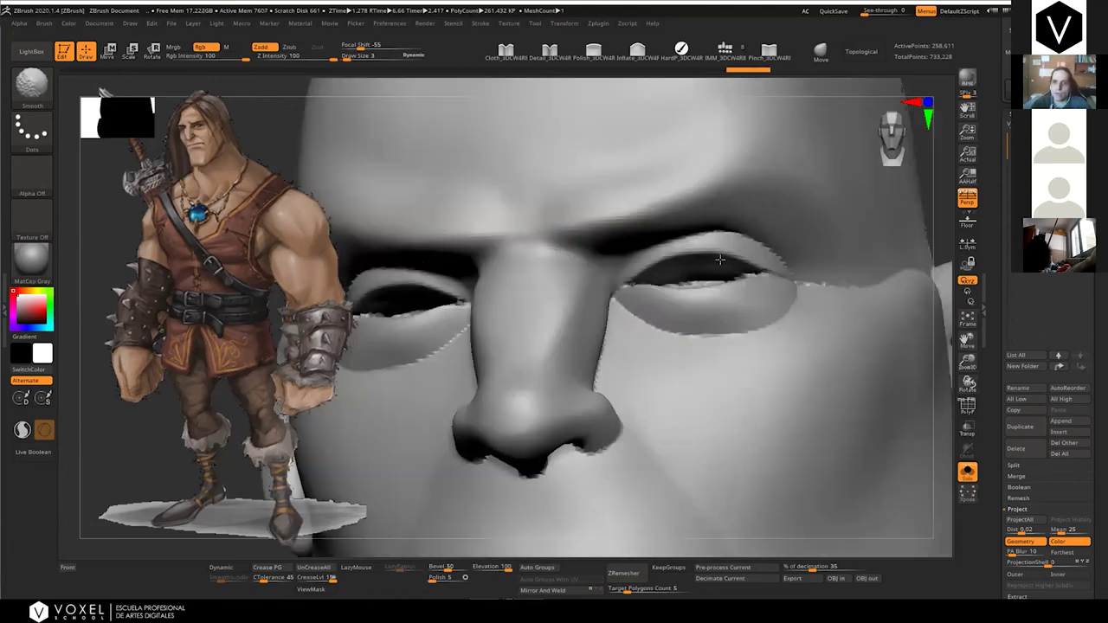
Smooth the jagged lower eyelid and outer eye corner edges and check the eyes from several angles
right_drag(720, 259, 833, 276)
shift+drag(764, 286, 825, 288)
mouse_move(836, 297)
alt+right_down()
mouse_move(687, 290)
mouse_move(691, 210)
mouse_move(672, 305)
alt+right_up()
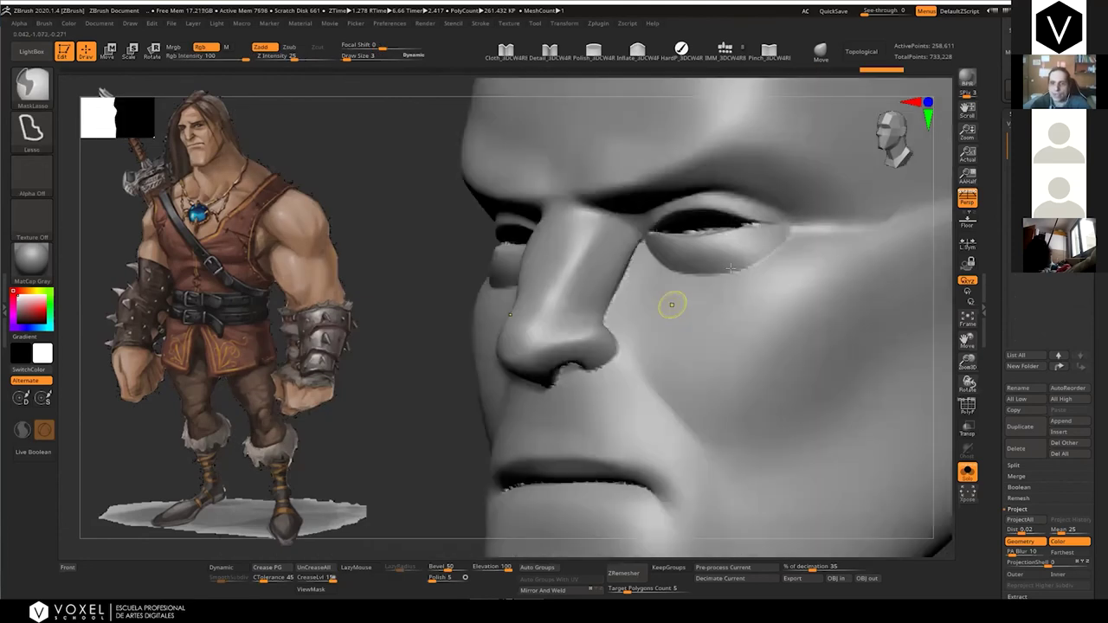
right_drag(731, 269, 772, 259)
ctrl+right_drag(672, 314, 679, 292)
right_drag(719, 317, 724, 346)
mouse_move(664, 287)
right_down()
mouse_move(680, 307)
mouse_move(708, 303)
mouse_move(704, 282)
right_up()
ctrl+right_drag(703, 283, 617, 286)
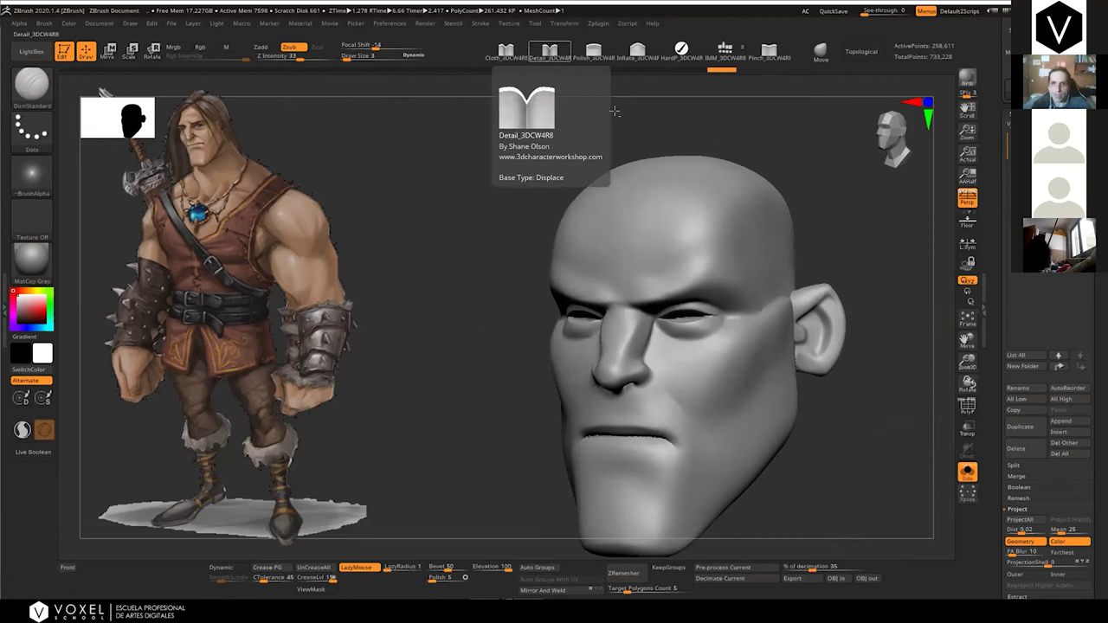
Fill the crease along the cheekbone from the eye to the ear using the Fill_3DCW4R8 brush at size 17
alt+right_drag(675, 249, 585, 211)
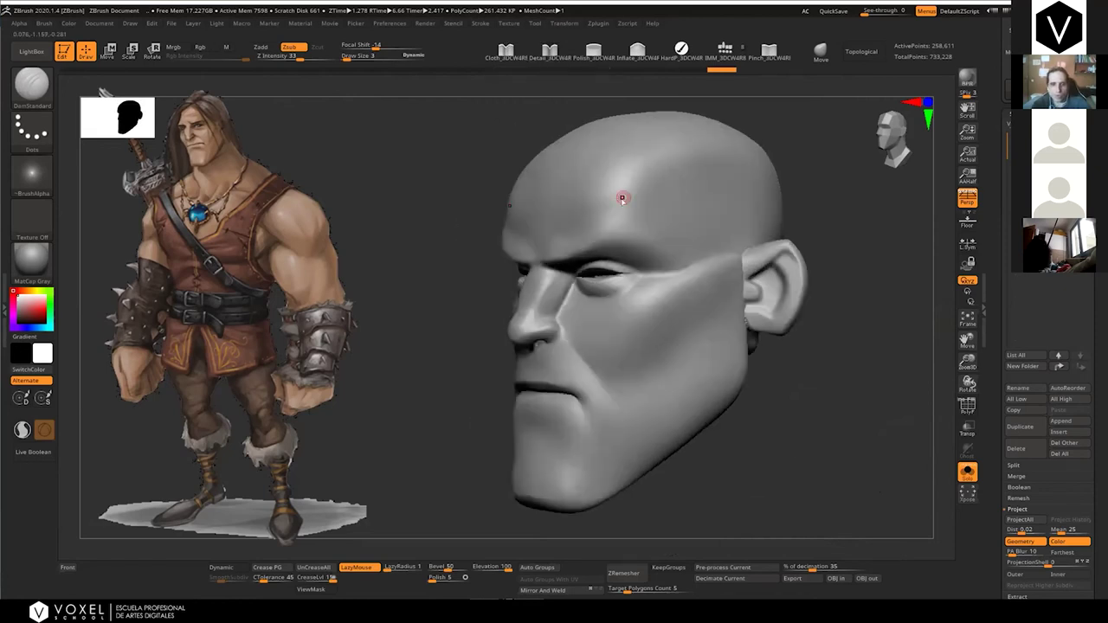
key(b)
key(f)
click(516, 476)
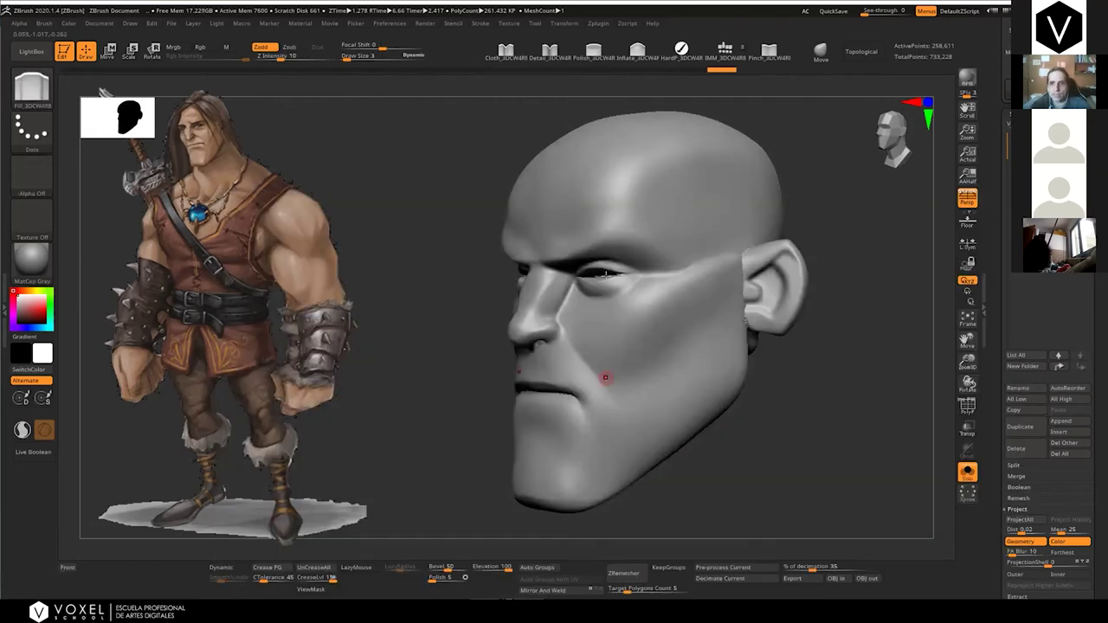
key(s)
drag(597, 254, 604, 254)
right_drag(603, 254, 540, 269)
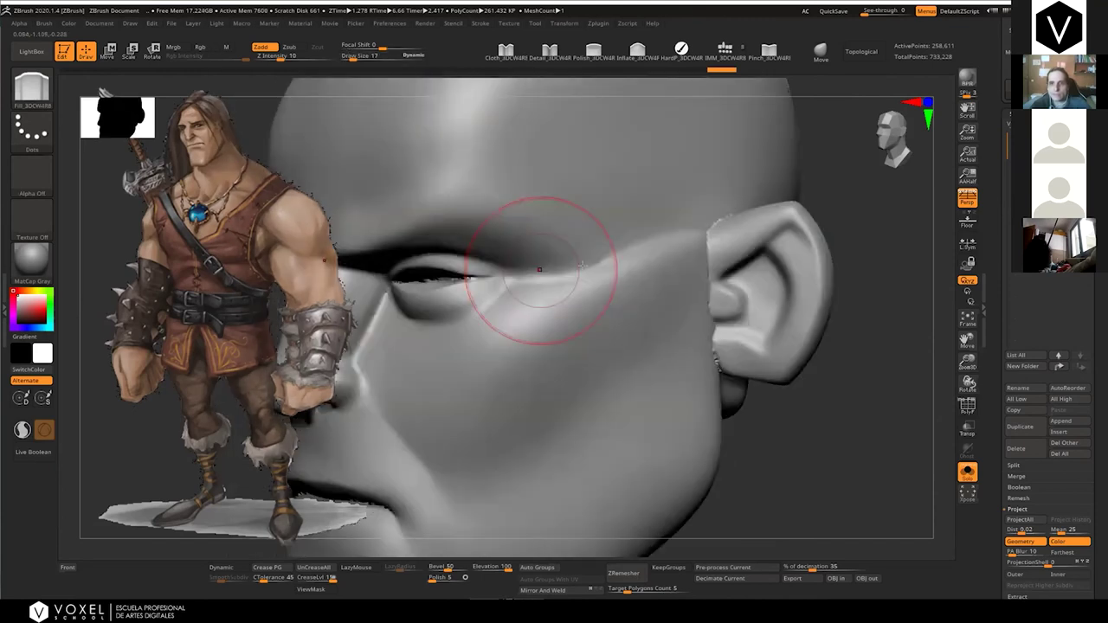
drag(539, 269, 671, 232)
Fill the seam where the upper and rear edges of the ear meet the skull with brush size 7
mouse_move(611, 279)
alt+right_down()
mouse_move(585, 329)
mouse_move(610, 285)
alt+right_up()
drag(623, 267, 613, 281)
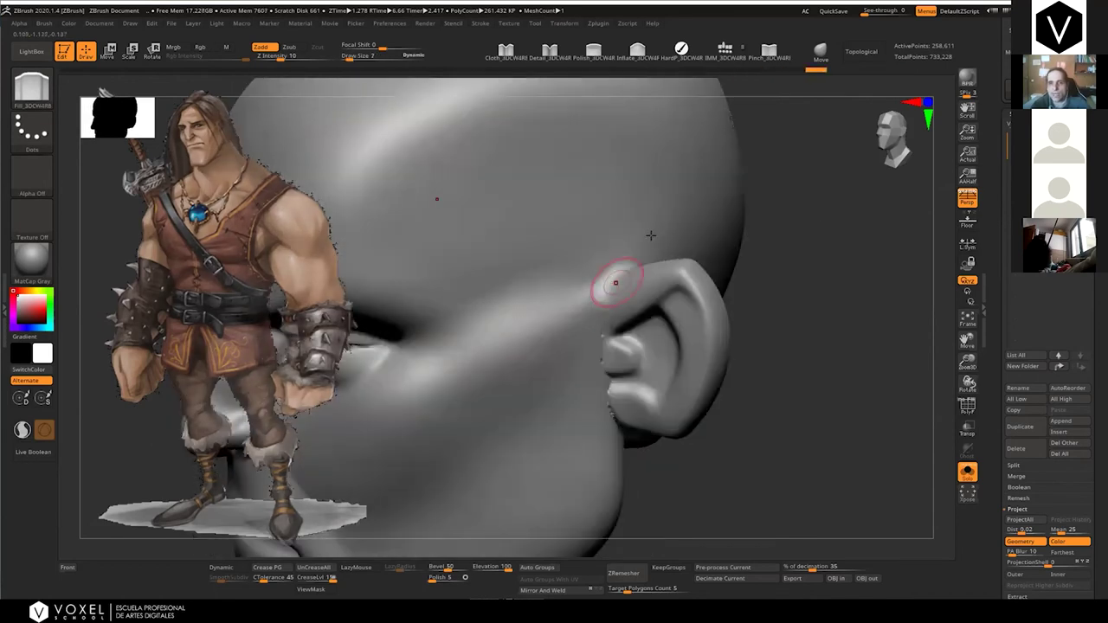
right_drag(651, 237, 601, 239)
mouse_move(615, 384)
mouse_down()
mouse_move(601, 413)
mouse_move(619, 349)
mouse_up()
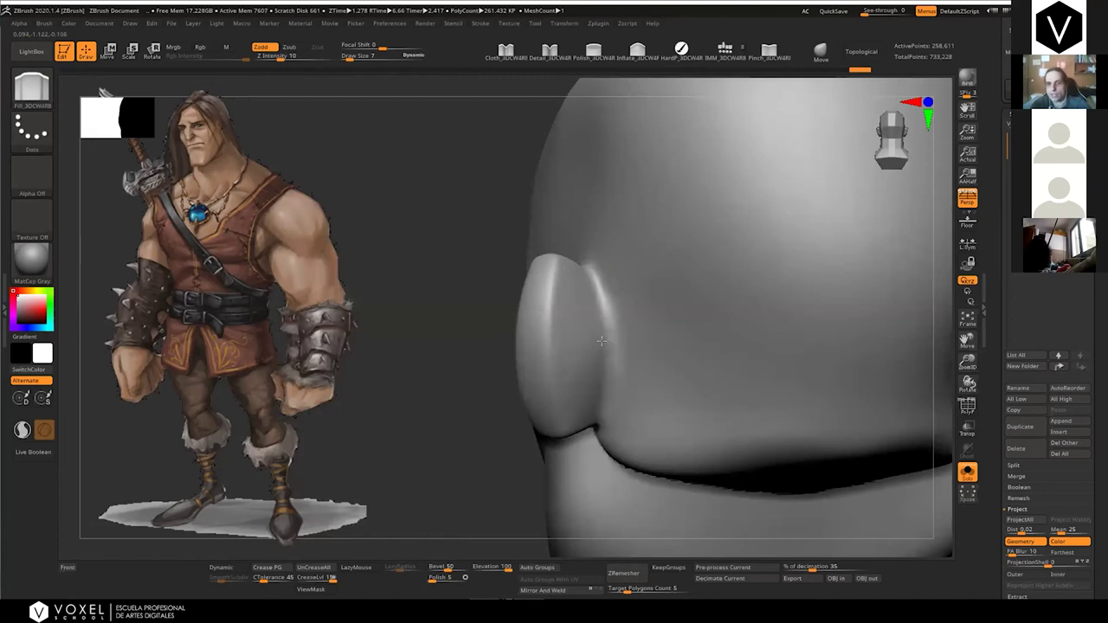
key(shift)
key(ctrl+shift+z)
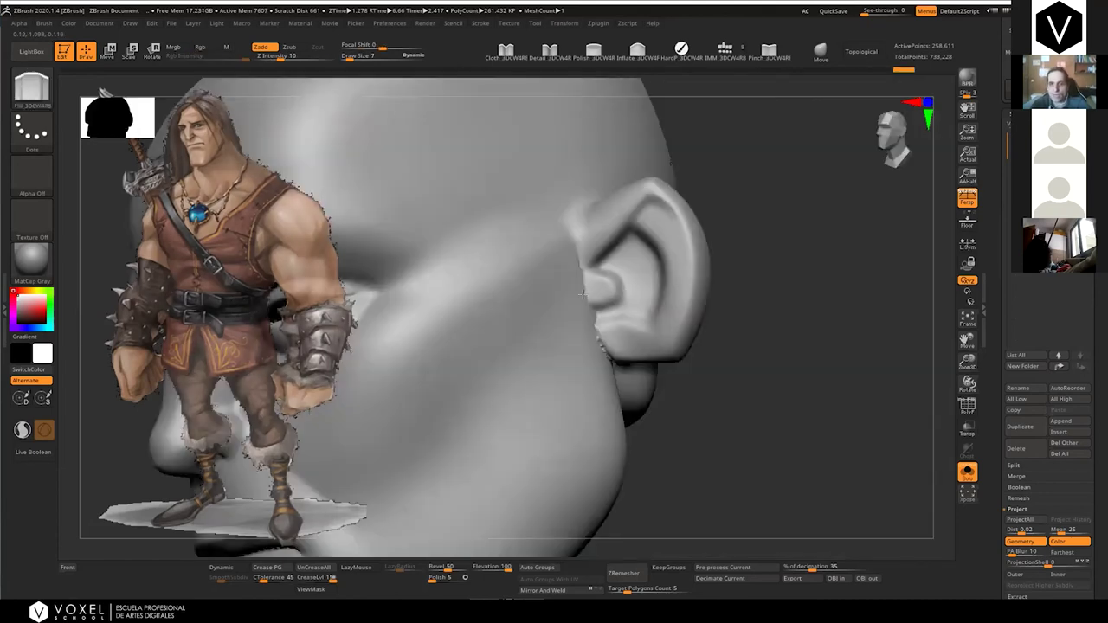
Smooth the jagged seam in front of the ear down to the earlobe
right_drag(582, 294, 602, 328)
key(shift)
shift+drag(603, 328, 627, 366)
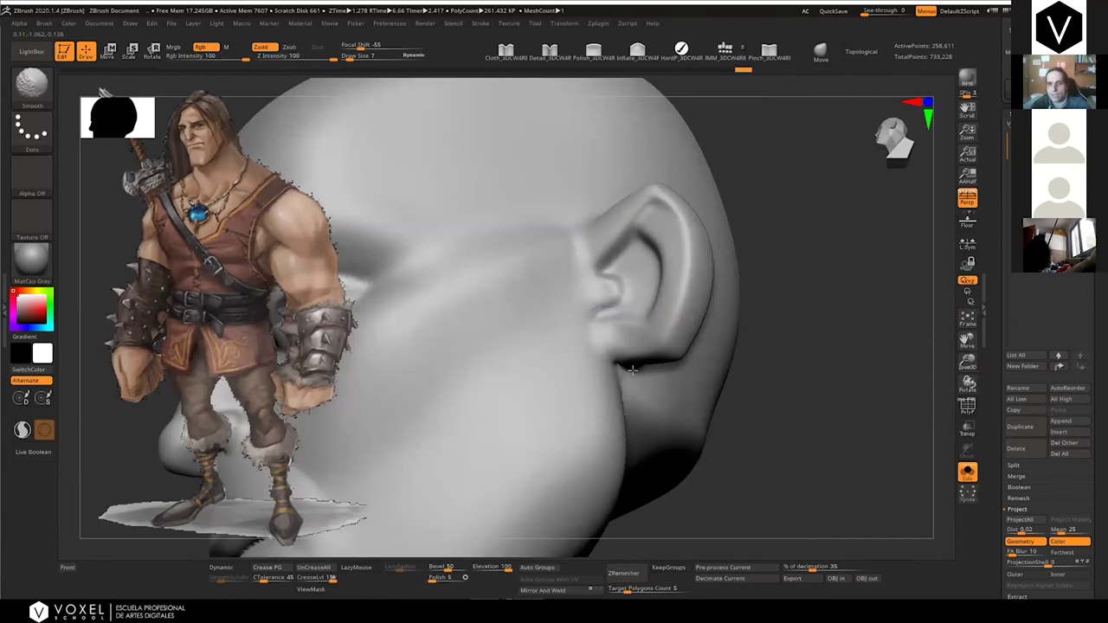
right_drag(630, 368, 654, 368)
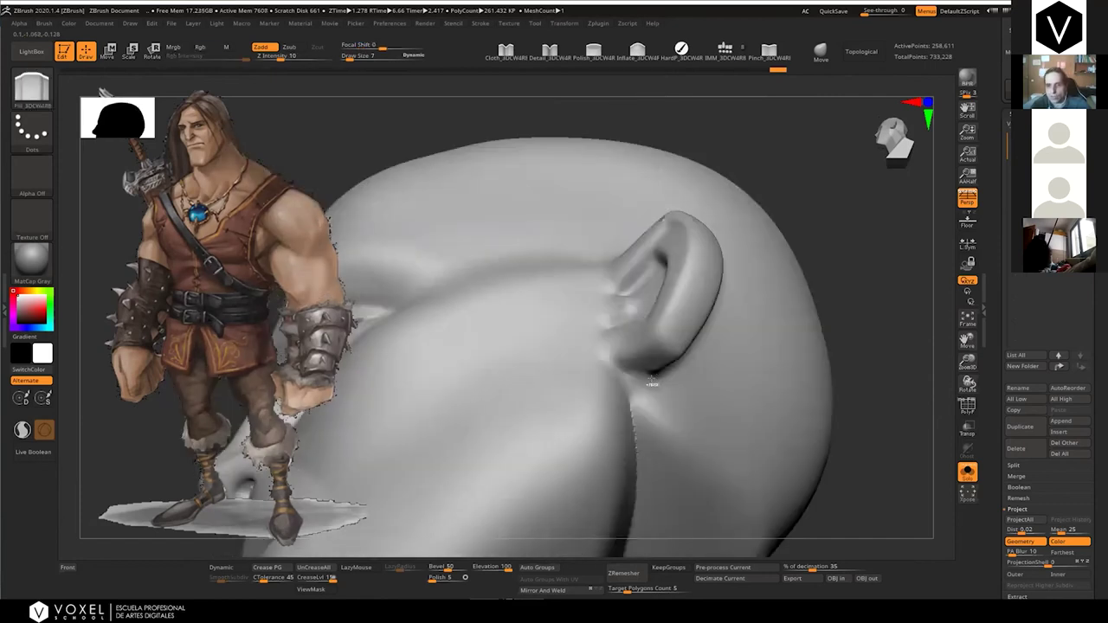
Fill the gap below the earlobe at the jaw with brush size 7 and check the head in profile
key(ctrl)
mouse_move(652, 379)
ctrl+right_down()
mouse_move(624, 370)
mouse_move(621, 381)
ctrl+right_up()
drag(606, 378, 609, 382)
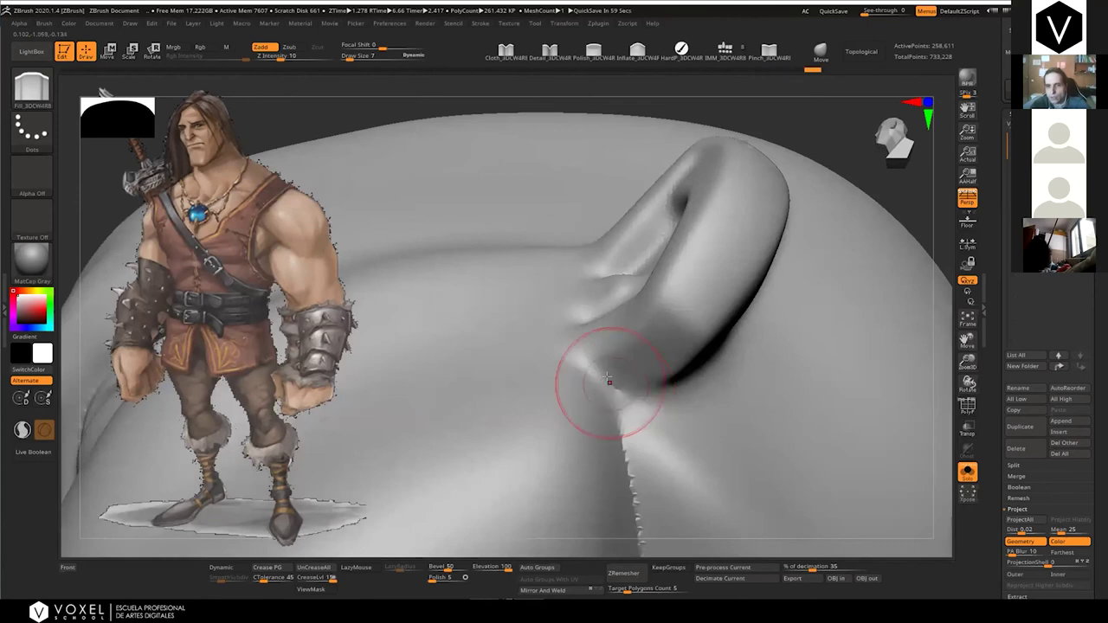
key(ctrl+z)
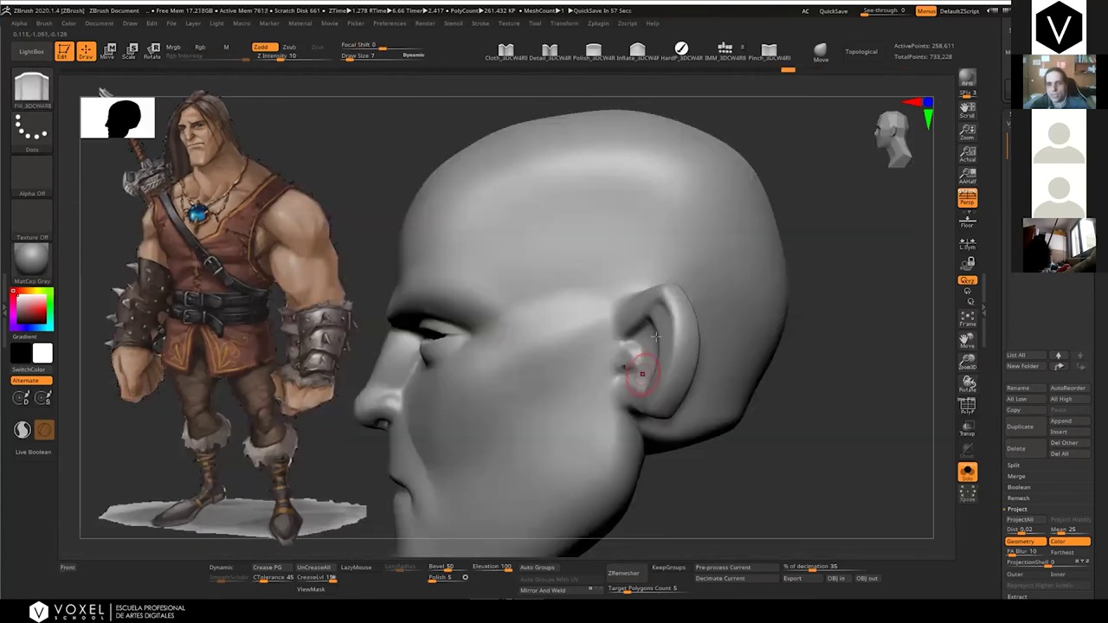
key(ctrl+z)
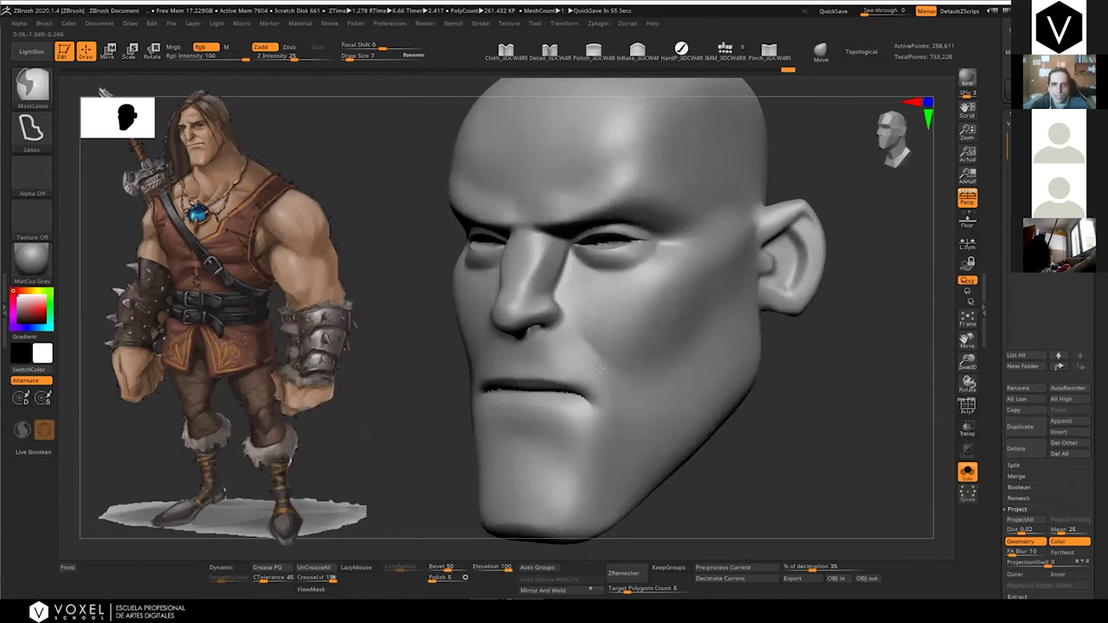
Fill the open slit between the lips from both sides of the face with the Fill_3DCW4R8 brush at size 7
ctrl+right_drag(600, 369, 601, 366)
mouse_move(528, 360)
right_down()
mouse_move(523, 347)
mouse_move(488, 345)
mouse_move(463, 327)
right_up()
mouse_move(462, 327)
mouse_down()
mouse_move(520, 324)
mouse_move(492, 335)
mouse_move(468, 322)
mouse_move(423, 343)
mouse_up()
right_drag(517, 347, 620, 360)
mouse_move(620, 360)
ctrl+right_down()
mouse_move(596, 322)
mouse_move(620, 317)
ctrl+right_up()
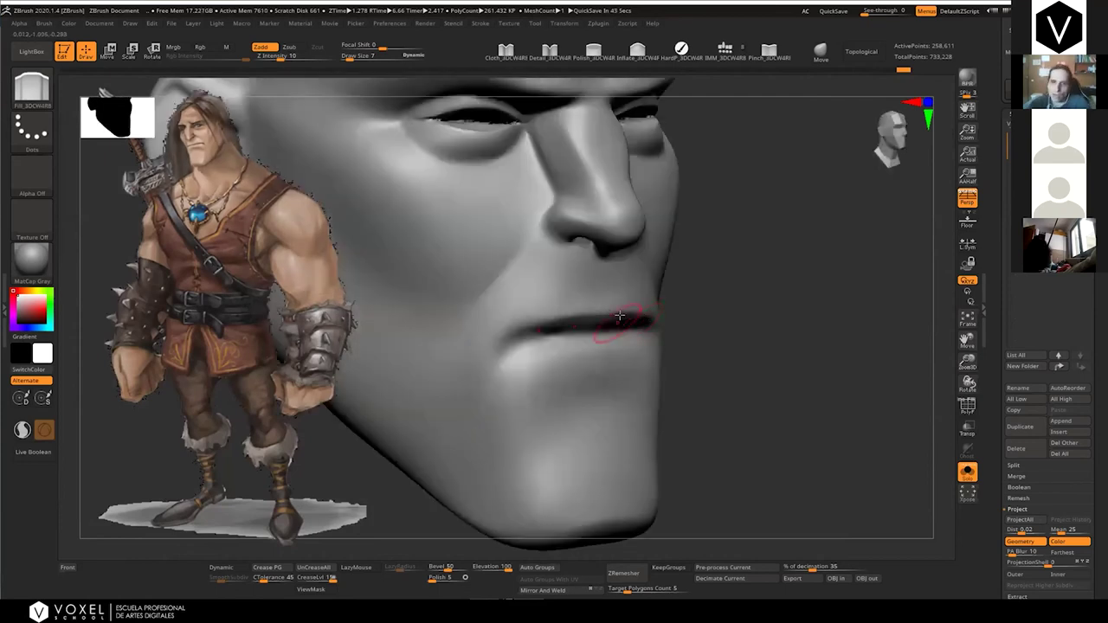
mouse_move(597, 320)
shift+right_down()
mouse_move(649, 343)
mouse_move(591, 310)
shift+right_up()
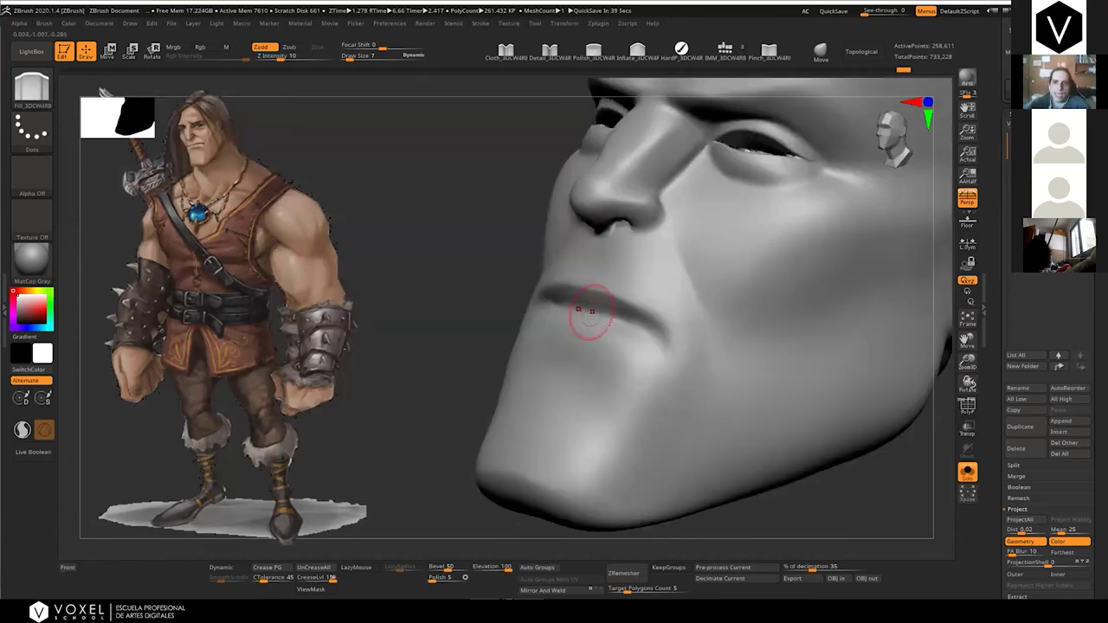
right_drag(617, 148, 621, 155)
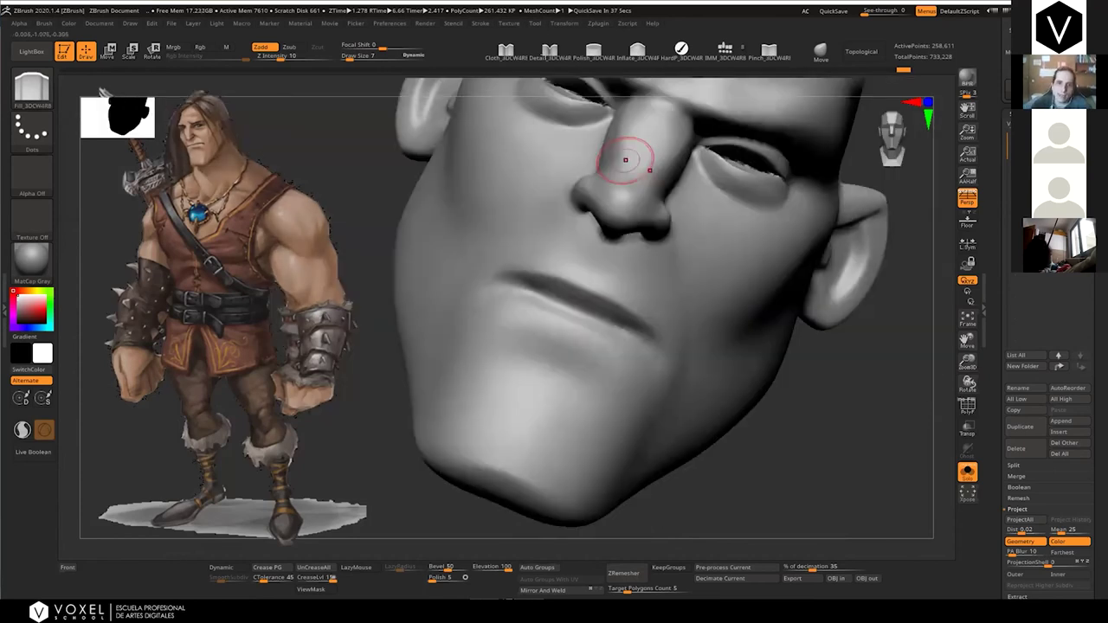
Carve the line between the lips from the mouth corner to the middle with the Detail brush in subtract mode
key(ctrl)
ctrl+right_drag(558, 244, 572, 286)
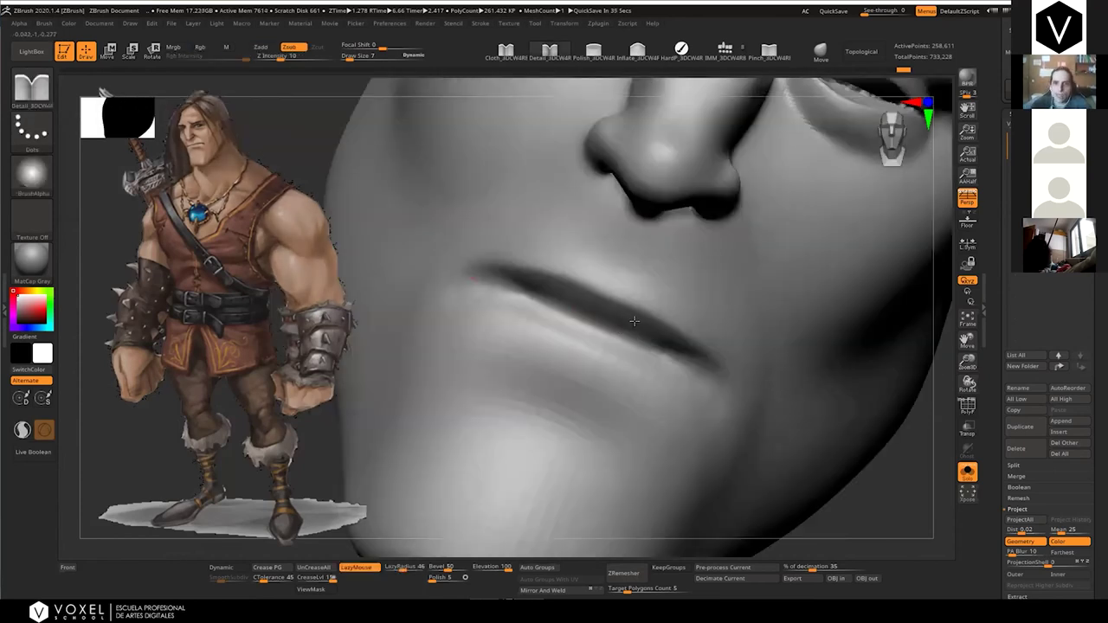
drag(681, 351, 623, 325)
ctrl+right_drag(623, 324, 596, 230)
mouse_move(596, 230)
right_down()
mouse_move(646, 307)
mouse_move(577, 288)
mouse_move(598, 282)
right_up()
ctrl+right_drag(598, 282, 544, 313)
drag(544, 315, 619, 375)
mouse_move(618, 375)
right_down()
mouse_move(538, 339)
mouse_move(639, 357)
right_up()
ctrl+right_drag(639, 357, 520, 325)
ctrl+right_drag(519, 325, 509, 349)
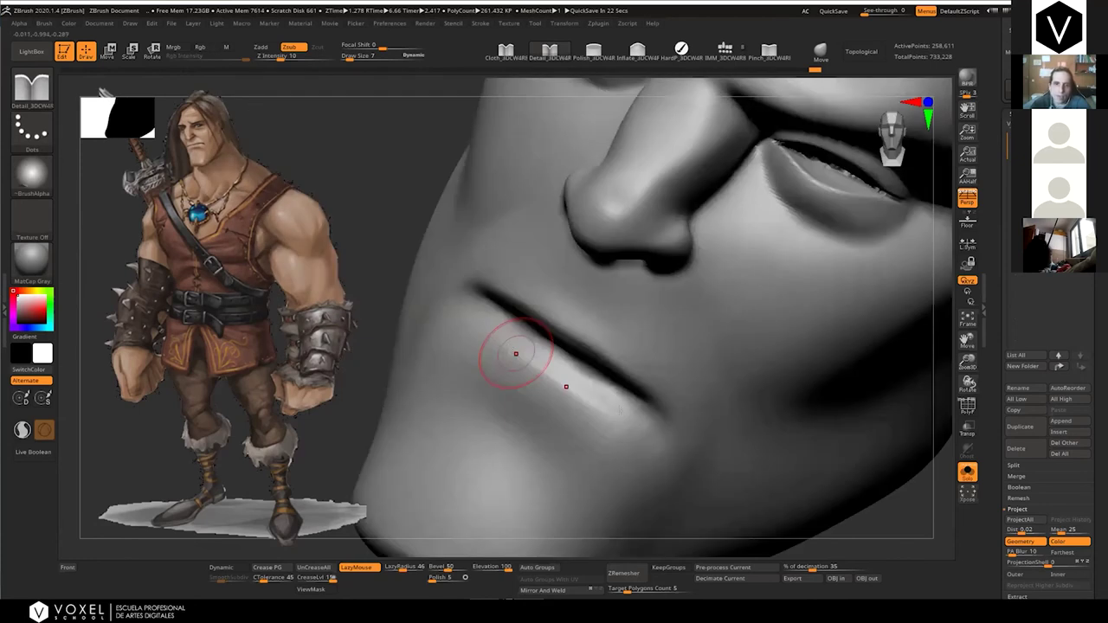
Shape the area just below the lower lip with the Detail brush at size 12
key(])
drag(516, 354, 624, 411)
right_drag(624, 412, 616, 389)
mouse_move(617, 389)
ctrl+right_down()
mouse_move(596, 335)
mouse_move(588, 370)
ctrl+right_up()
Undo the unwanted strokes and smooth the crease where the side of the nose meets the cheek
key(ctrl+z)
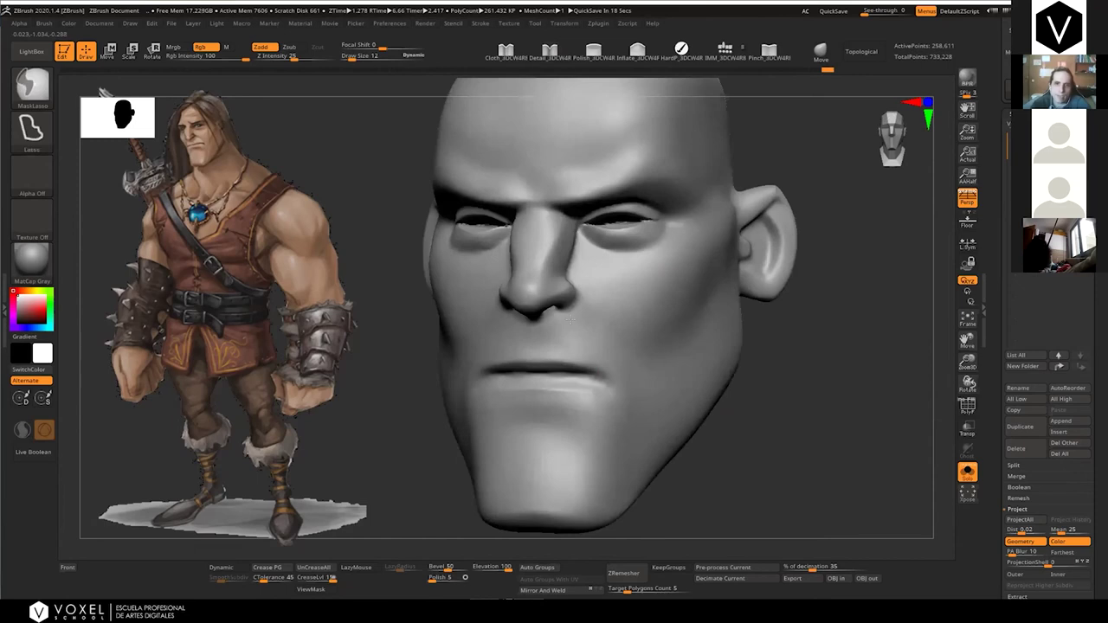
key(ctrl+z)
key(ctrl+z)
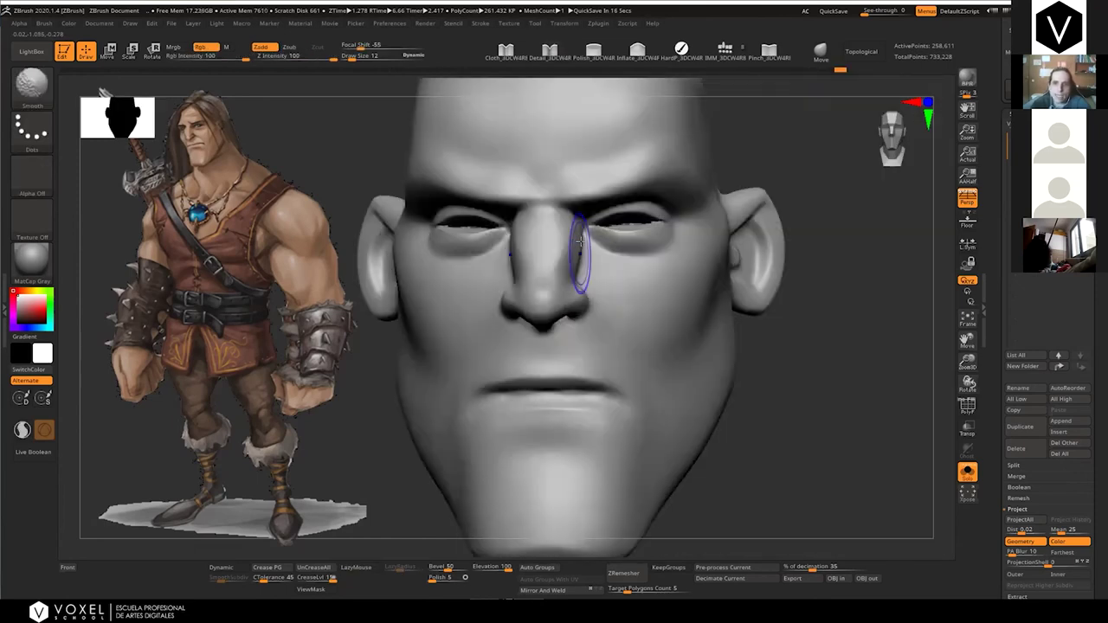
key(ctrl+z)
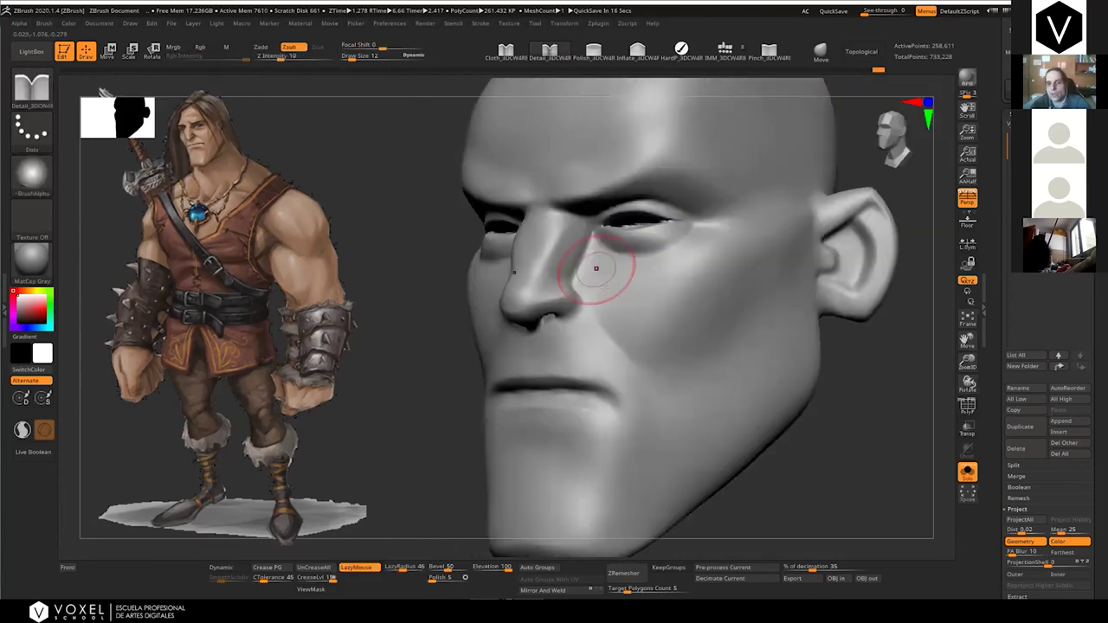
right_drag(597, 268, 597, 292)
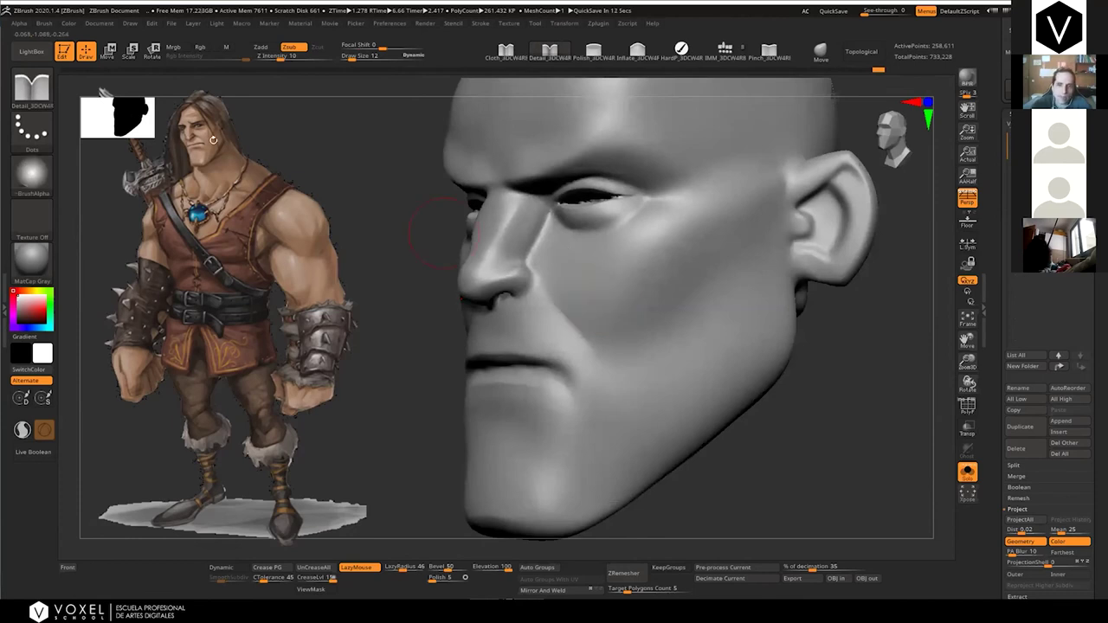
key(ctrl+z)
key(ctrl+z)
mouse_move(624, 216)
shift+right_down()
mouse_move(619, 296)
mouse_move(630, 309)
mouse_move(595, 245)
mouse_move(611, 258)
mouse_move(562, 315)
mouse_move(587, 348)
mouse_move(578, 317)
shift+right_up()
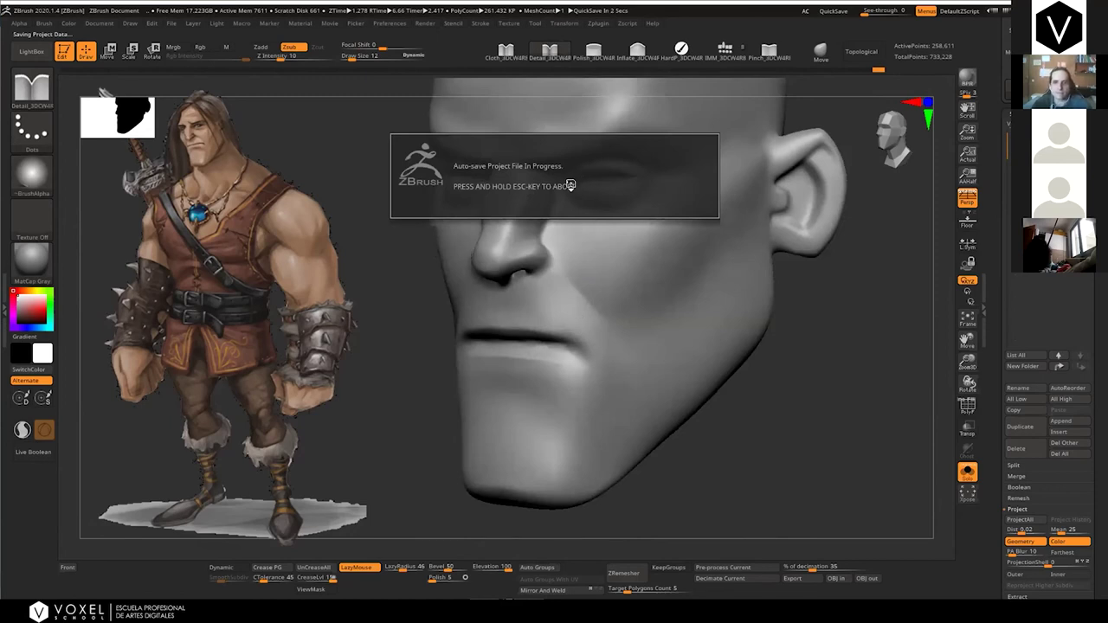
Abort the automatic project save and switch to the DamStandard brush for working on the brow
key(Escape)
mouse_move(579, 307)
right_down()
mouse_move(589, 303)
mouse_move(568, 298)
mouse_move(604, 268)
mouse_move(570, 274)
right_up()
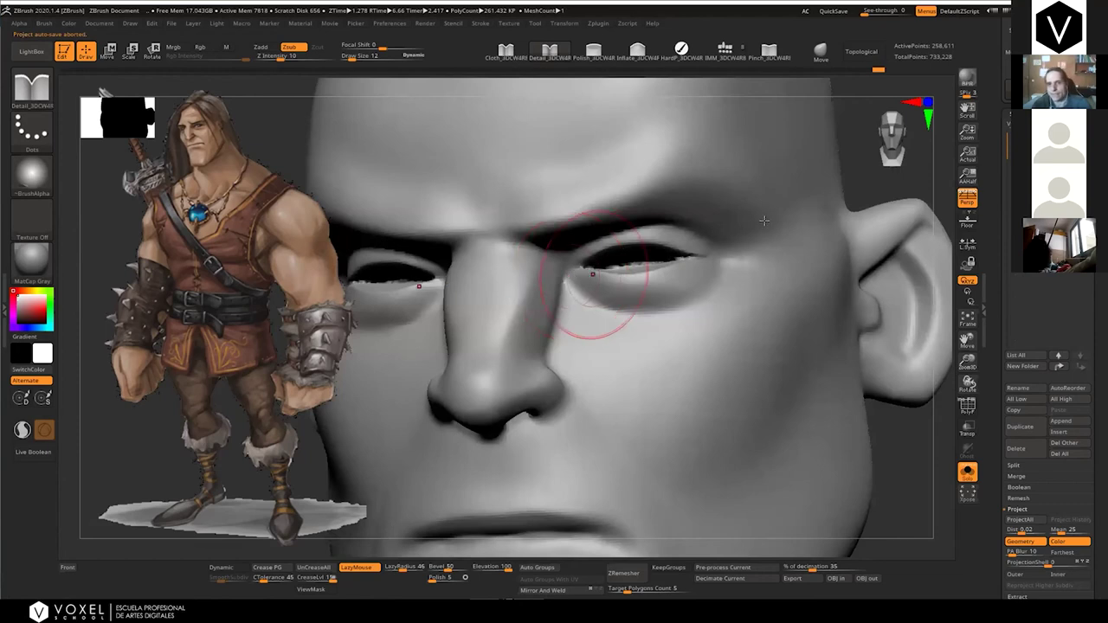
right_drag(754, 205, 517, 254)
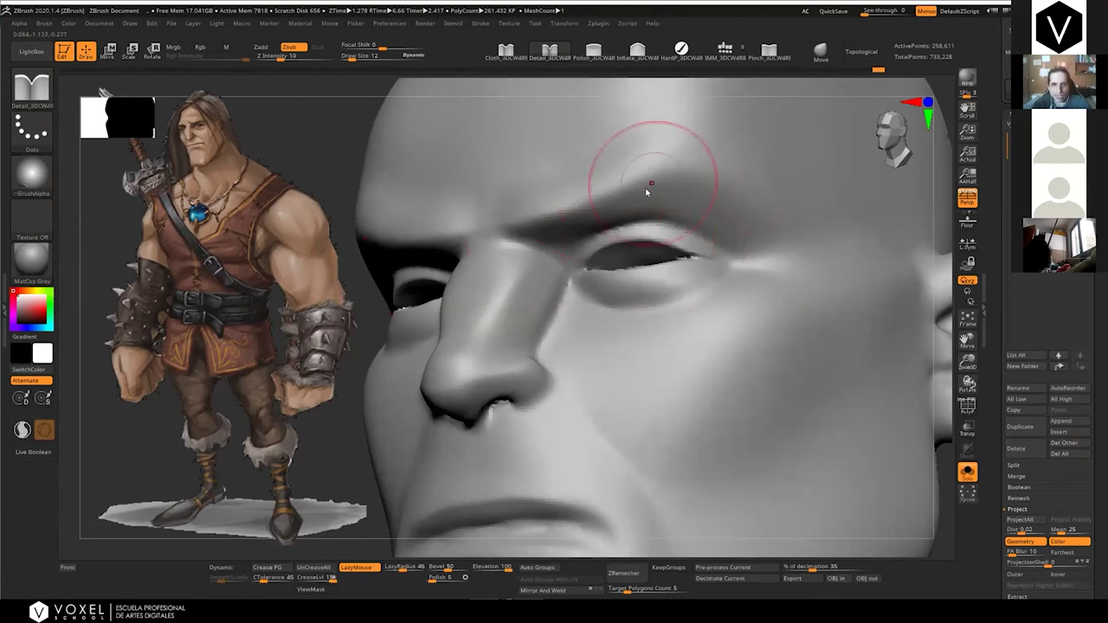
key(b)
key(d)
key(s)
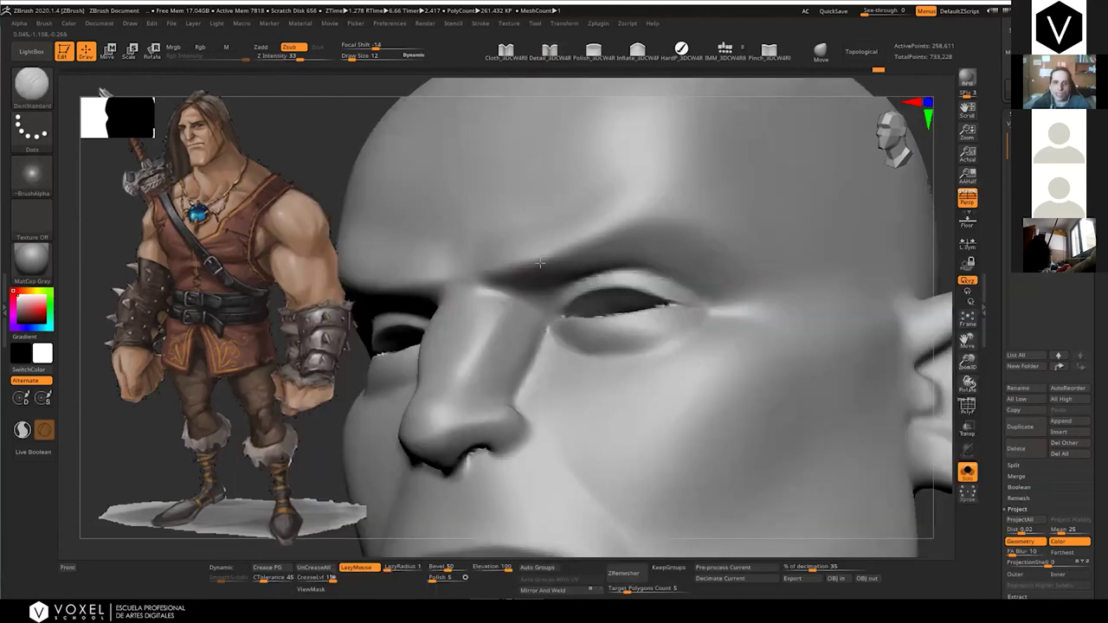
Try to carve the edge of the brow ridge down to the outer eye corner with the DamStandard brush at size 12
drag(607, 229, 718, 307)
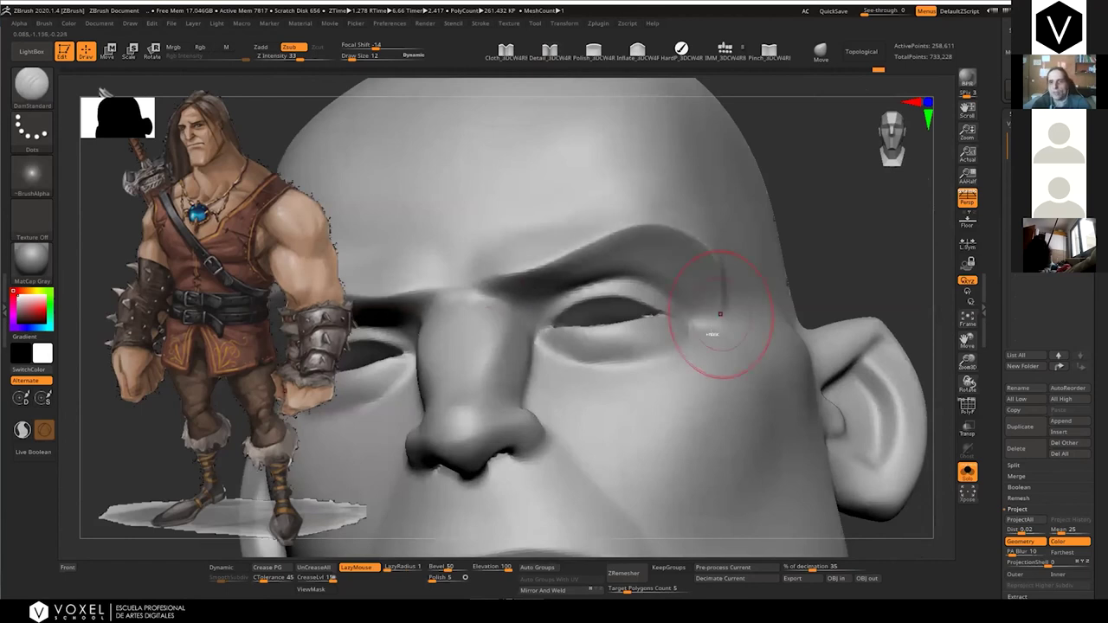
right_drag(716, 333, 587, 269)
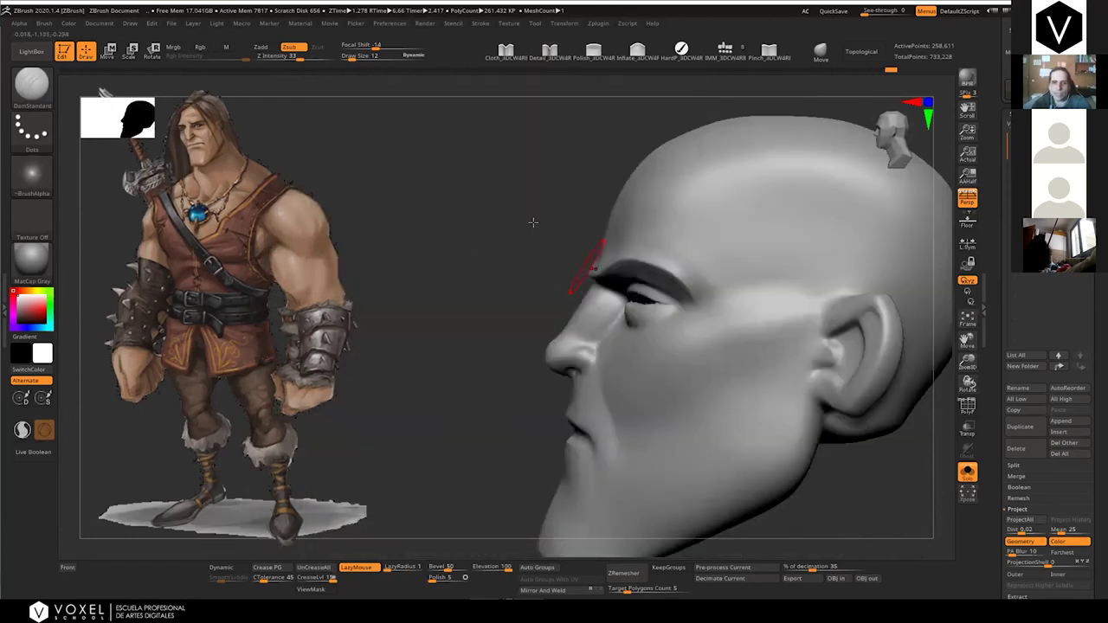
drag(531, 223, 590, 238)
right_drag(534, 246, 537, 249)
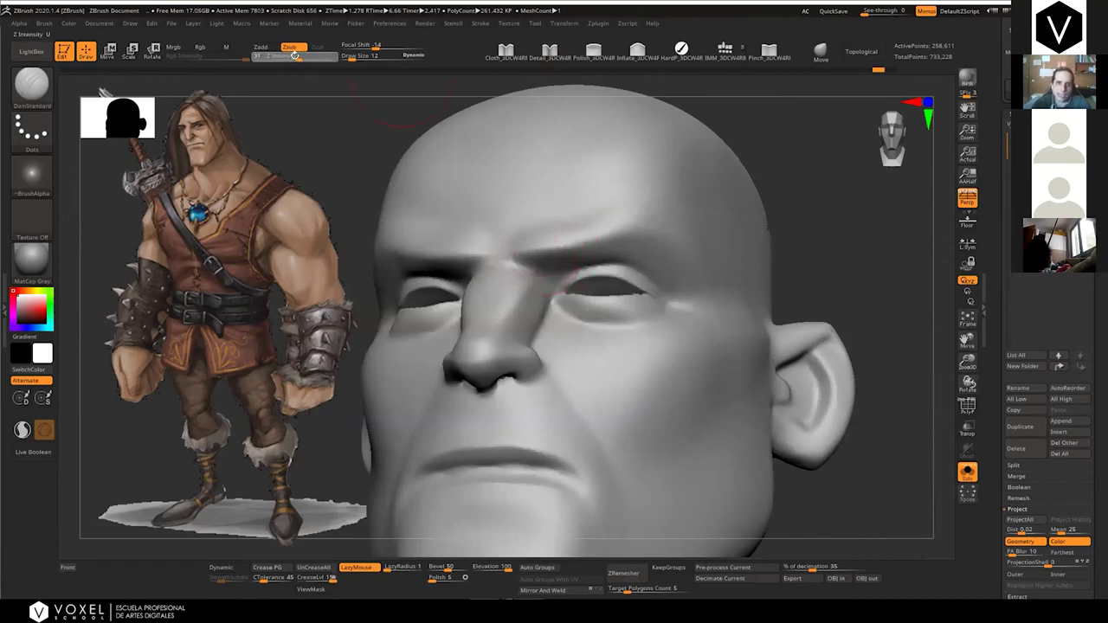
Lower the brush's Z intensity to 16 and carve lightly beneath the brow ridge, undoing the last stroke
drag(296, 55, 265, 54)
drag(547, 244, 522, 206)
right_drag(609, 212, 561, 274)
drag(561, 274, 608, 351)
mouse_move(608, 352)
right_down()
mouse_move(594, 280)
mouse_move(620, 300)
right_up()
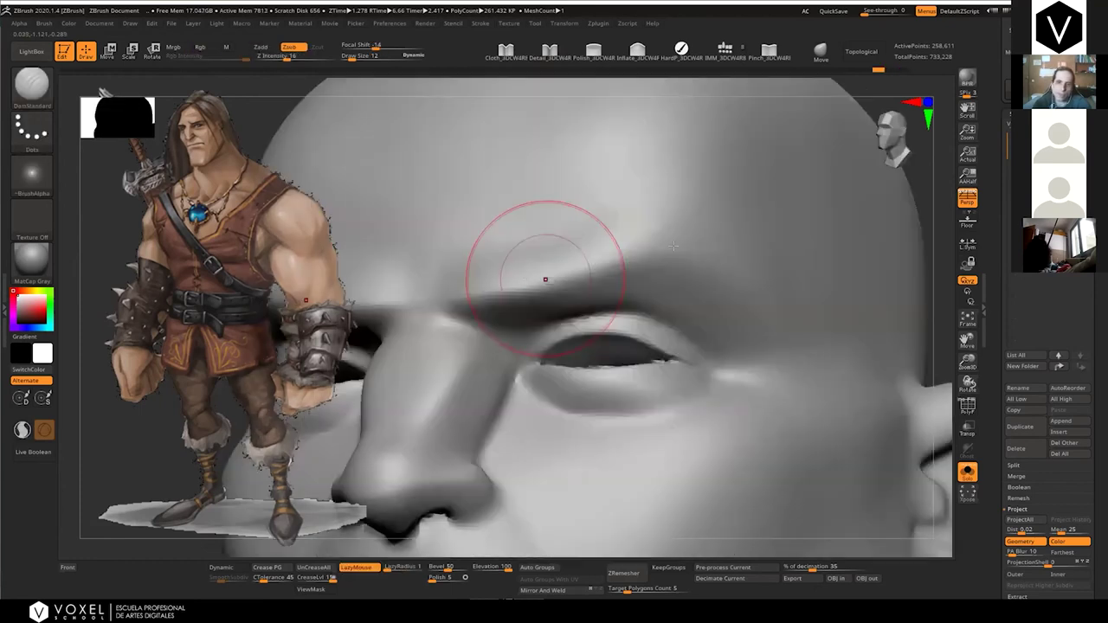
drag(533, 298, 538, 298)
key(ctrl+z)
Carve the eye socket around the outer eye corner with brush size 15 and check the head from the front
right_drag(497, 296, 582, 235)
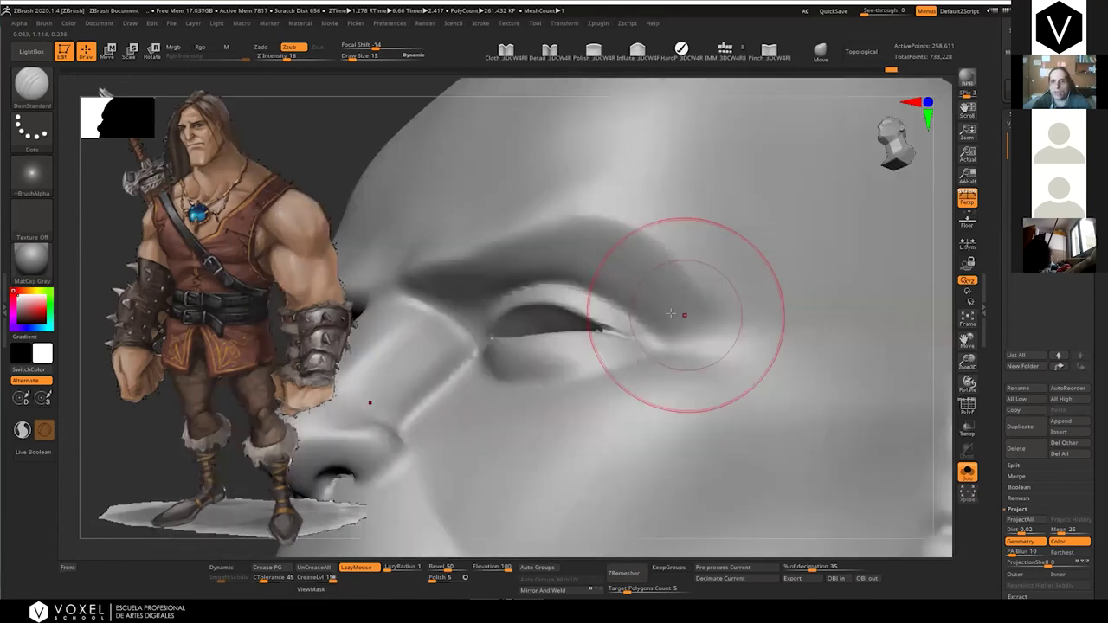
ctrl+right_drag(685, 314, 664, 281)
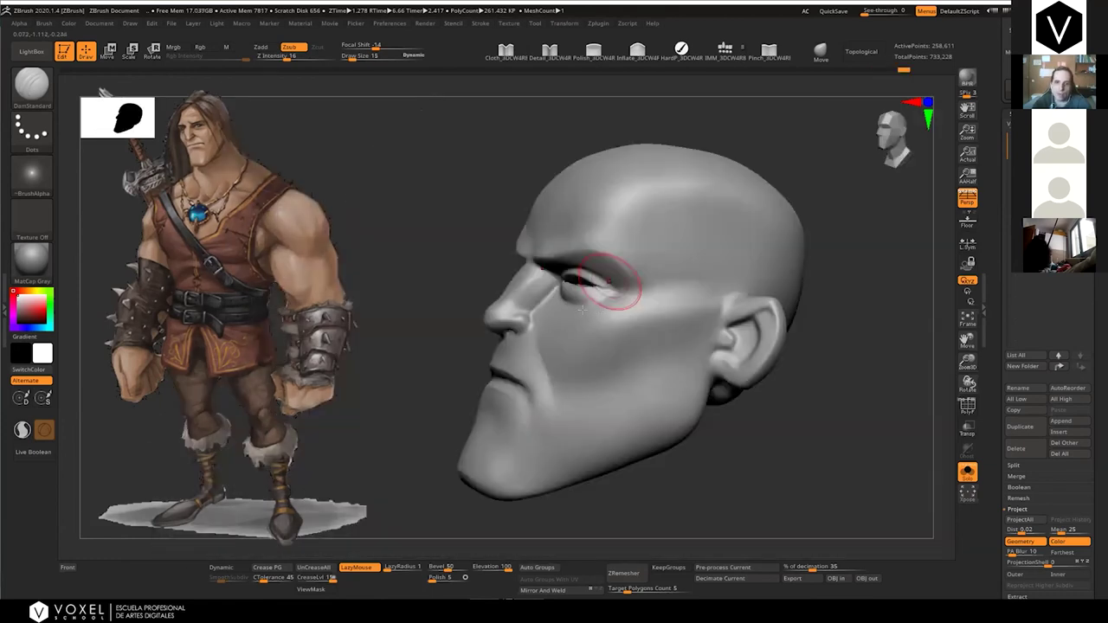
right_drag(581, 310, 599, 299)
ctrl+right_drag(600, 299, 587, 312)
right_drag(678, 261, 676, 201)
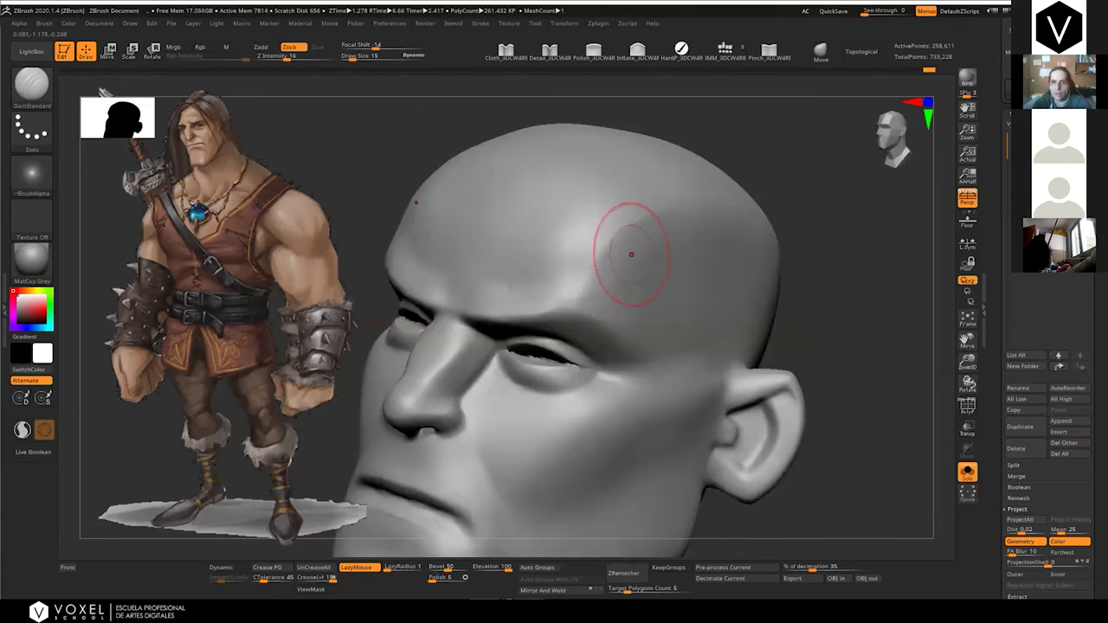
key(shift)
shift+right_drag(625, 305, 596, 283)
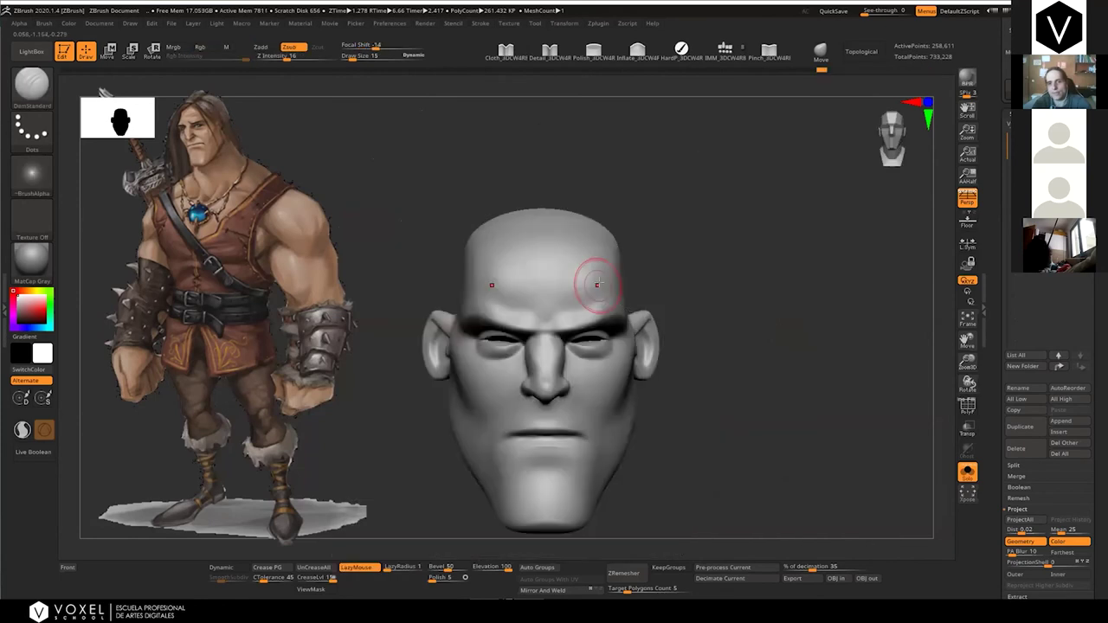
Define the nose wing and nostril area with the DamStandard brush at size 9 and smooth the side of the nose
right_drag(464, 200, 562, 314)
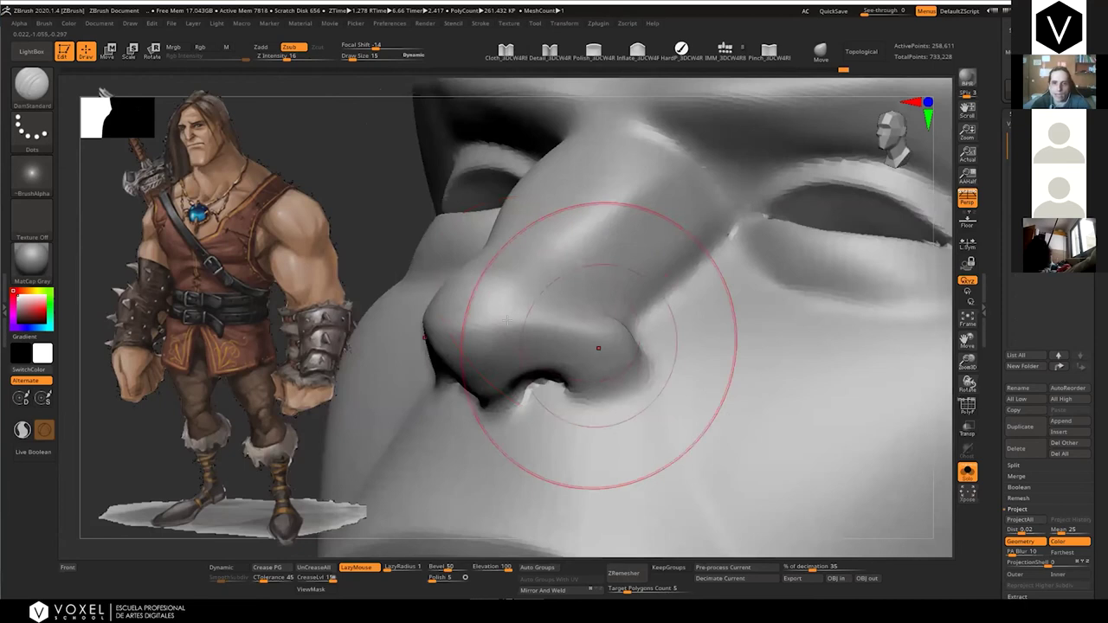
ctrl+right_drag(513, 325, 566, 320)
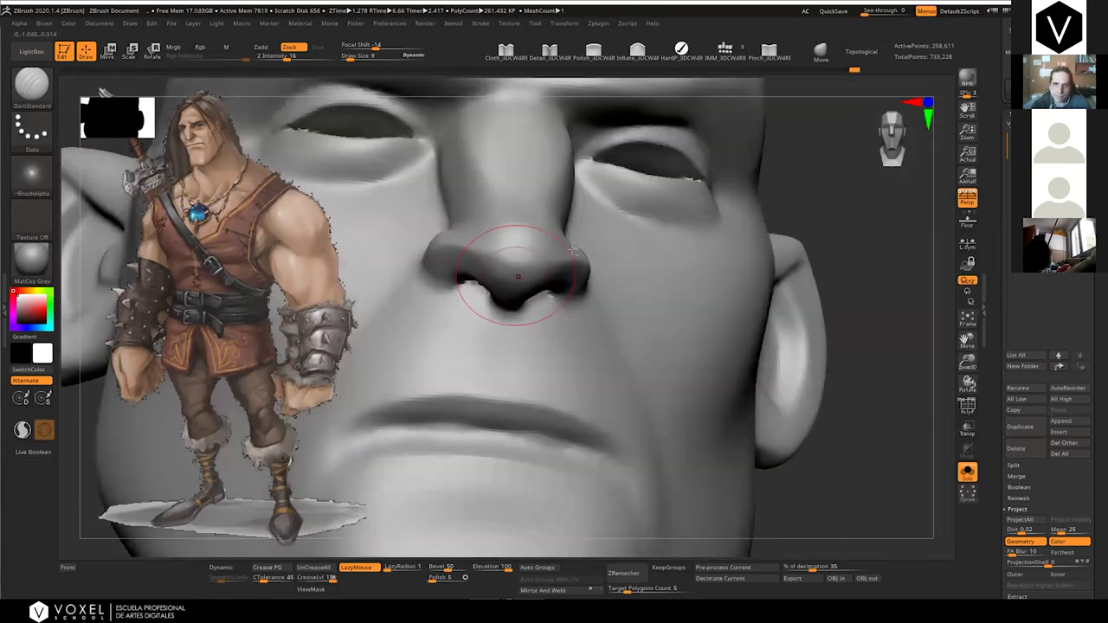
right_drag(572, 249, 600, 277)
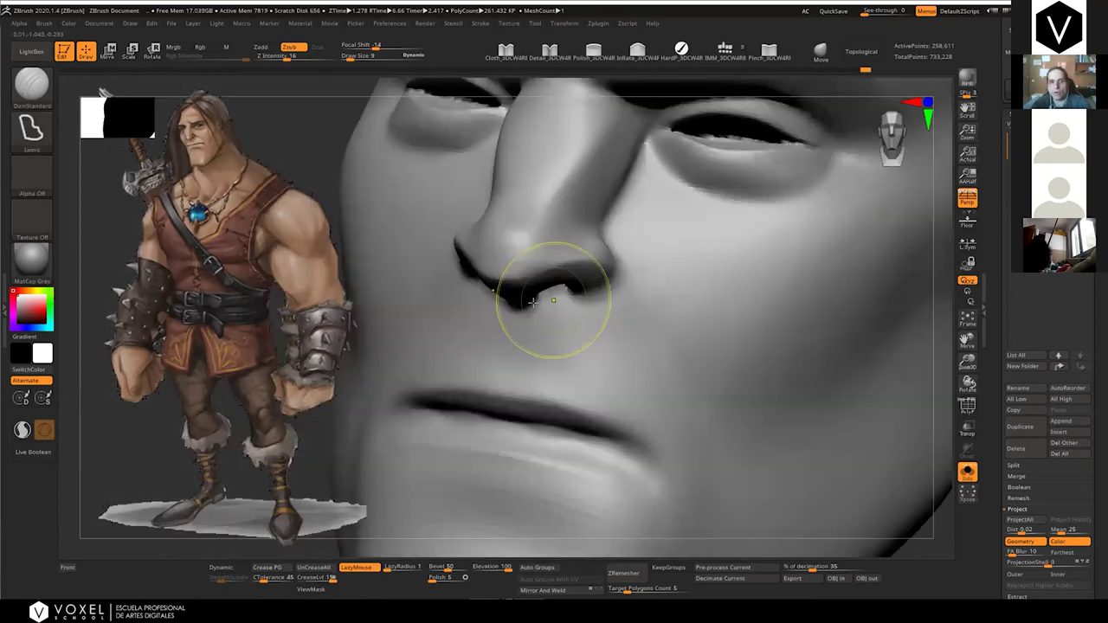
right_drag(534, 303, 478, 270)
mouse_move(553, 255)
right_down()
mouse_move(518, 271)
mouse_move(556, 267)
mouse_move(547, 324)
mouse_move(510, 329)
right_up()
right_drag(577, 340, 547, 331)
shift+drag(525, 347, 559, 340)
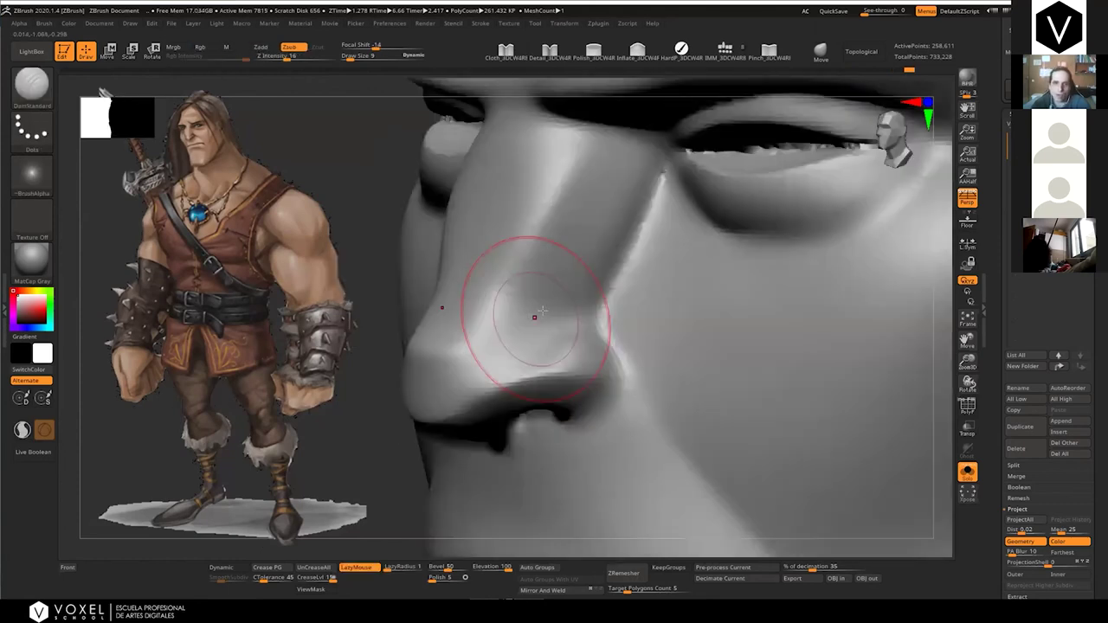
key(ctrl)
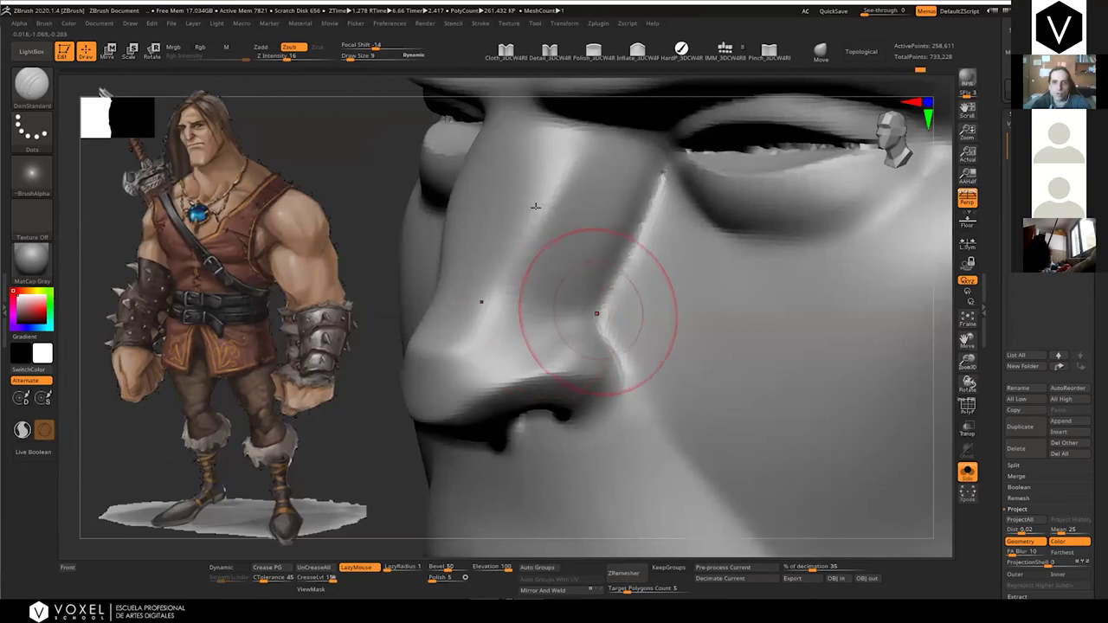
Deepen the mouth line from its corner with brush size 17 and undo the extra stroke below the lower lip
ctrl+right_drag(555, 329, 587, 367)
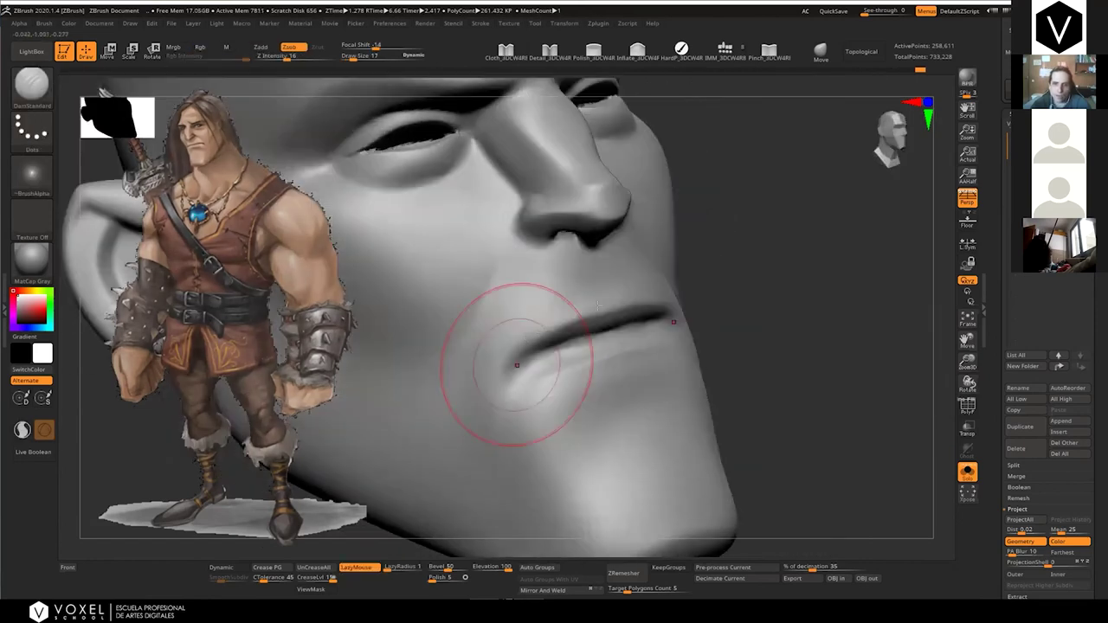
drag(517, 366, 588, 335)
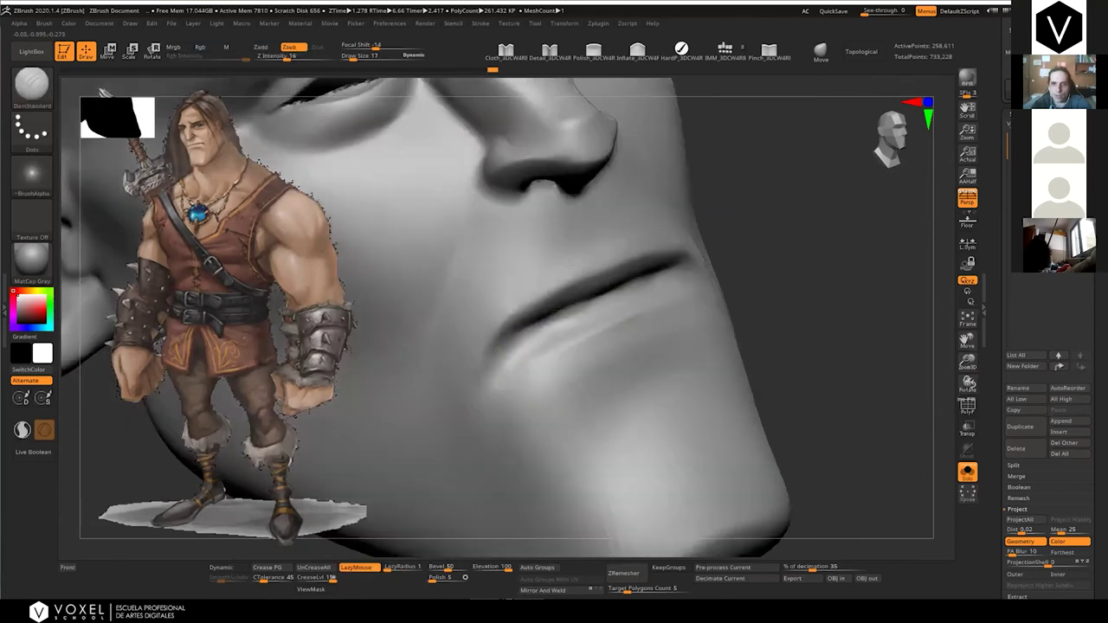
mouse_move(513, 314)
mouse_down()
mouse_move(586, 263)
mouse_move(623, 271)
mouse_up()
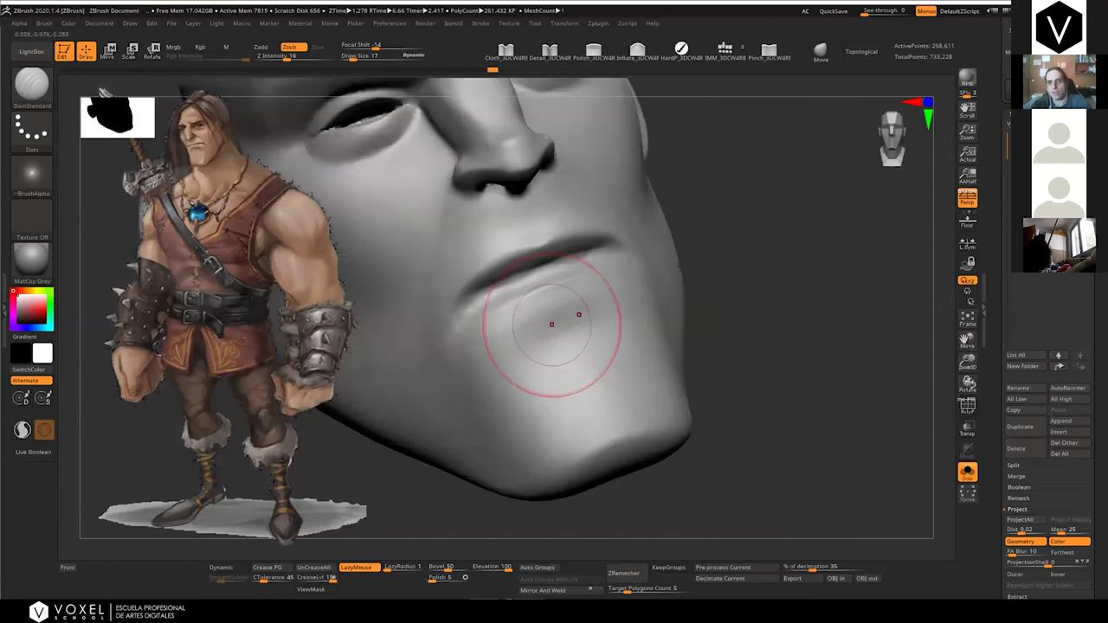
drag(619, 317, 517, 341)
key(ctrl+z)
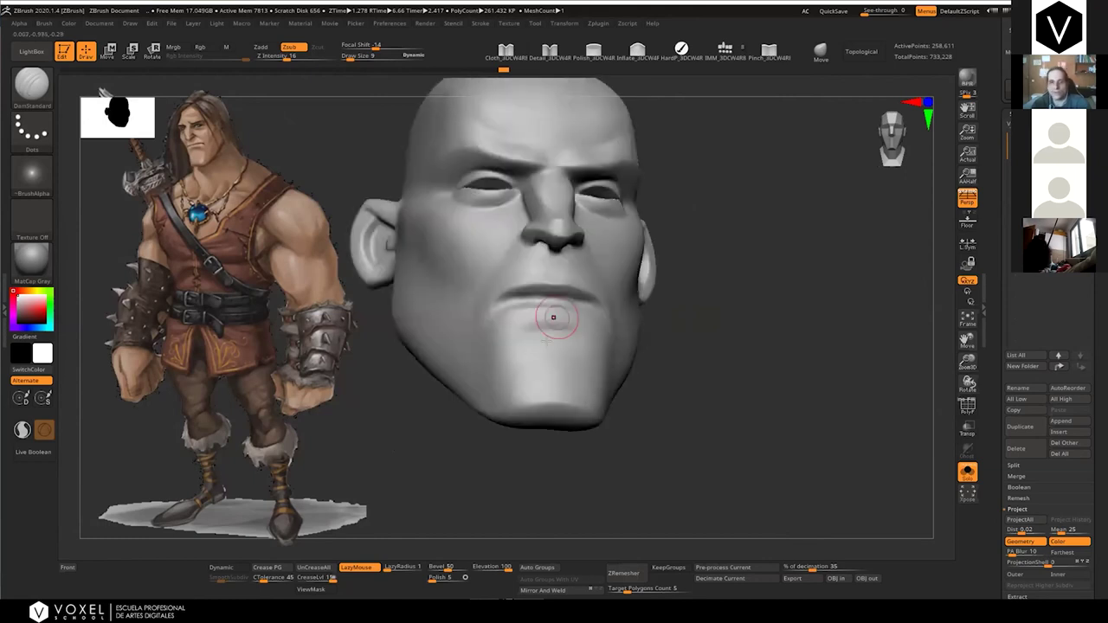
shift+right_drag(547, 341, 554, 347)
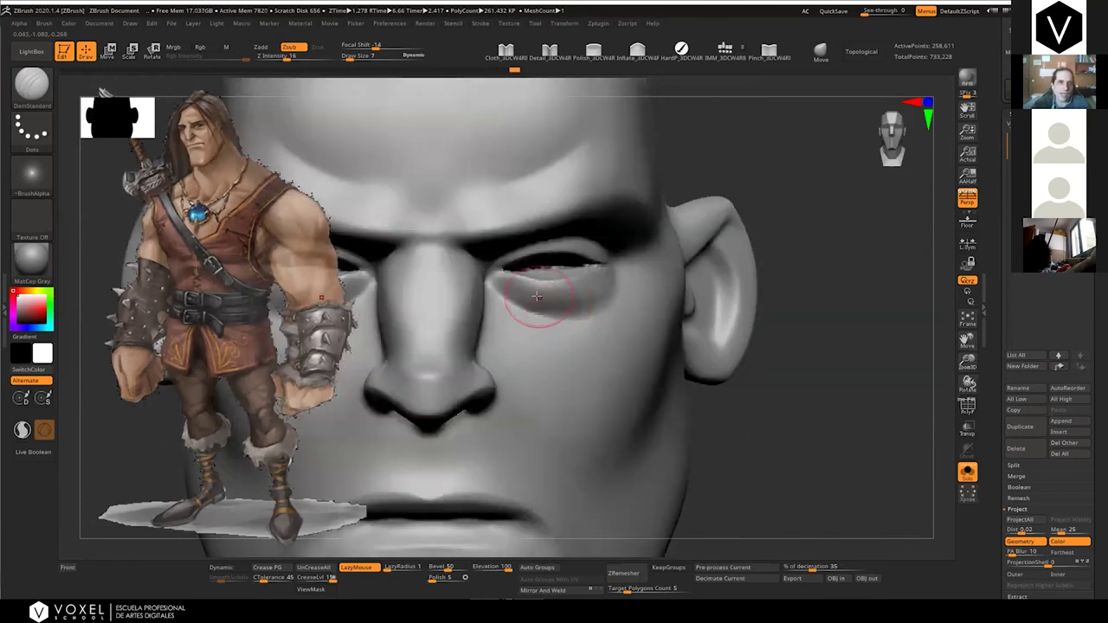
Enlarge the barbarian reference image in Spotlight and place its face beside the sculpted head
key(z)
drag(362, 107, 613, 342)
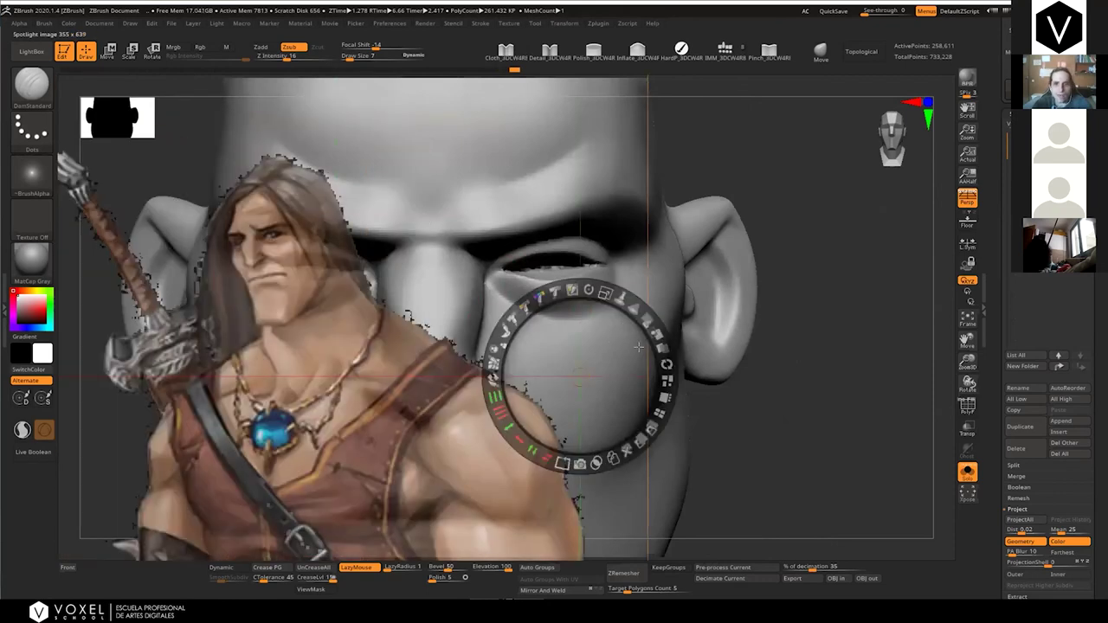
drag(606, 294, 646, 370)
drag(591, 348, 859, 454)
click(363, 403)
drag(387, 324, 391, 322)
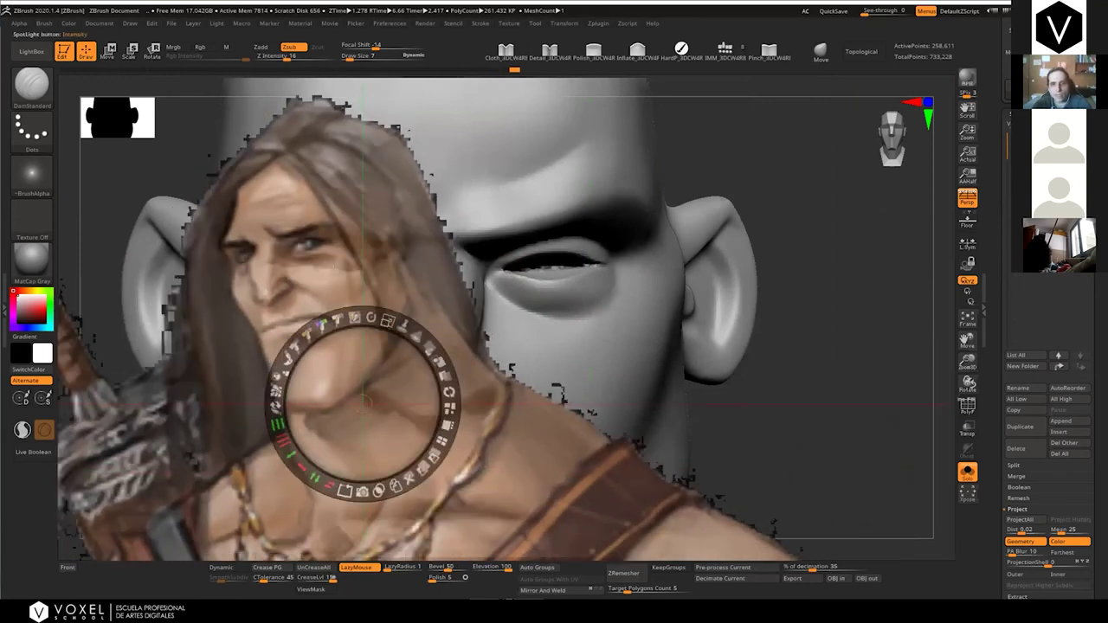
key(z)
Undo the last stroke below the eye and compare the sculpted face with the enlarged reference
mouse_move(608, 269)
right_down()
mouse_move(646, 292)
mouse_move(693, 268)
right_up()
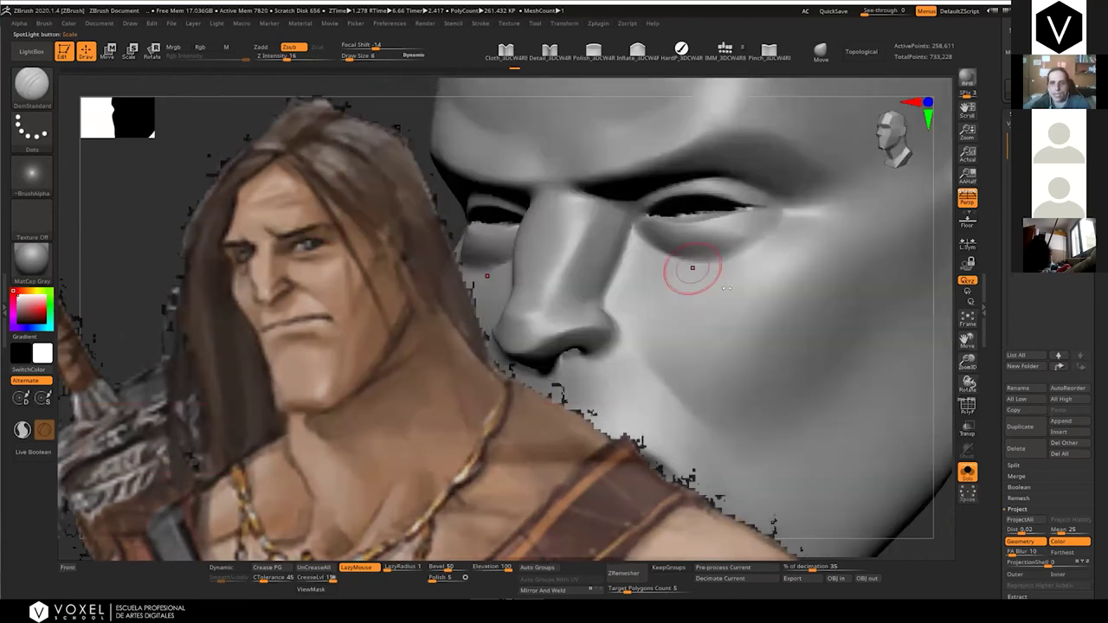
key(ctrl+z)
right_drag(708, 255, 675, 259)
mouse_move(675, 259)
ctrl+right_down()
mouse_move(612, 268)
mouse_move(278, 260)
ctrl+right_up()
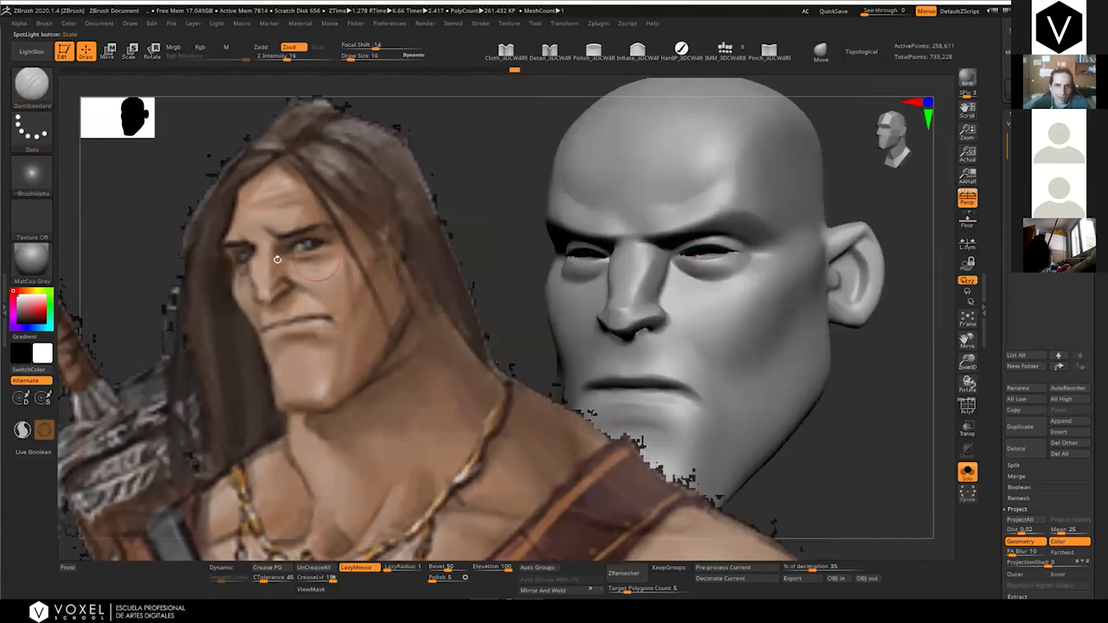
Carve a crease running outward from the outer corner of the eye with the DamStandard brush at size 10
ctrl+right_drag(434, 261, 553, 222)
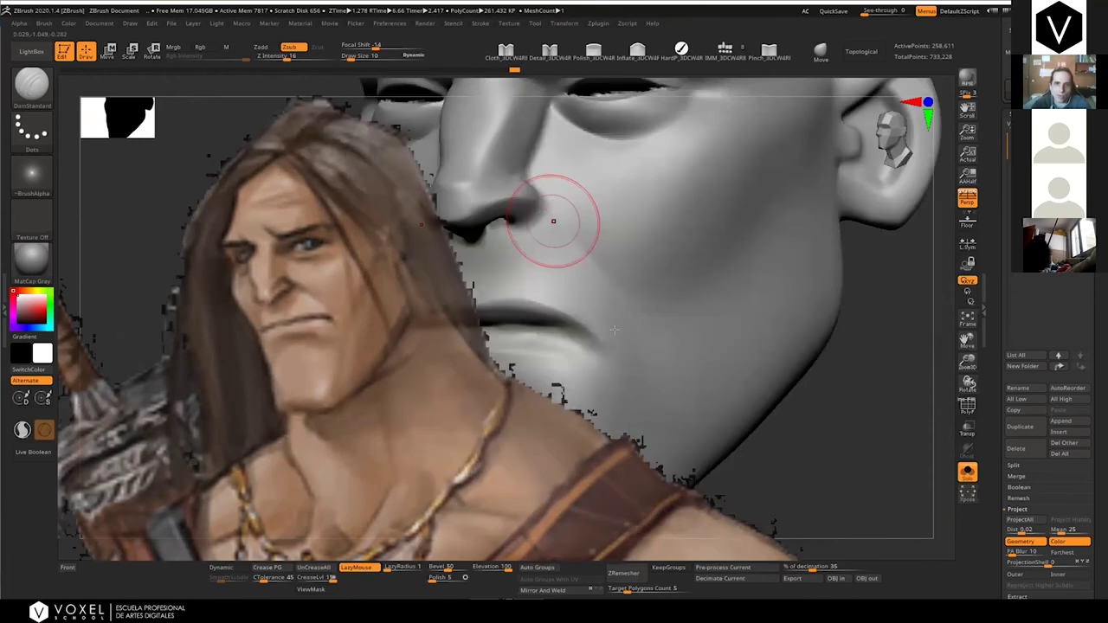
ctrl+right_drag(567, 236, 649, 362)
right_drag(636, 310, 663, 284)
mouse_move(638, 325)
right_down()
mouse_move(677, 327)
mouse_move(651, 237)
mouse_move(679, 353)
mouse_move(680, 284)
right_up()
mouse_move(679, 285)
shift+right_down()
mouse_move(719, 361)
mouse_move(712, 277)
shift+right_up()
mouse_move(713, 277)
ctrl+right_down()
mouse_move(616, 275)
mouse_move(725, 278)
ctrl+right_up()
mouse_move(725, 278)
right_down()
mouse_move(646, 276)
mouse_move(690, 269)
right_up()
ctrl+right_drag(691, 268, 709, 261)
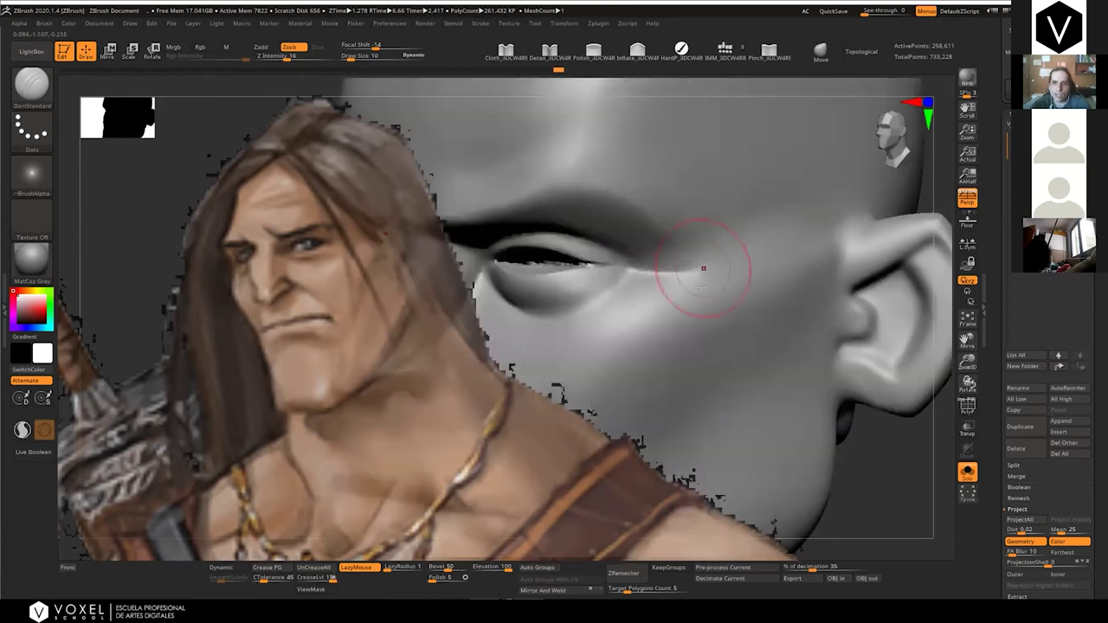
right_drag(688, 284, 693, 279)
ctrl+right_drag(693, 279, 693, 274)
mouse_move(625, 305)
right_down()
mouse_move(645, 302)
mouse_move(627, 300)
right_up()
mouse_move(627, 299)
ctrl+right_down()
mouse_move(634, 254)
mouse_move(659, 258)
mouse_move(671, 303)
ctrl+right_up()
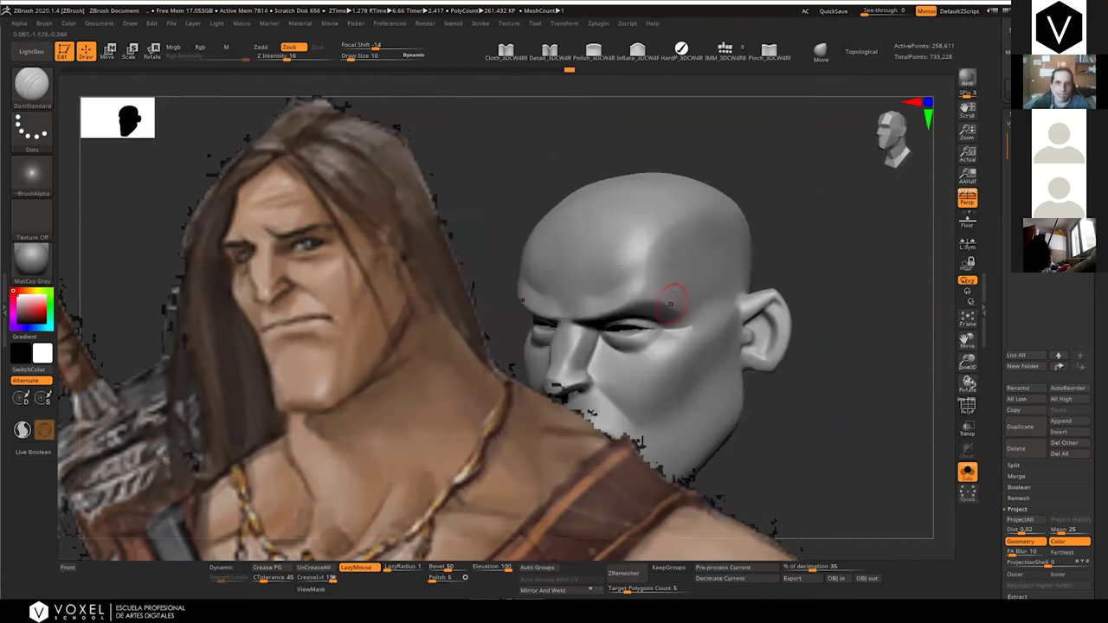
Carve the nasolabial fold from the nose wing down the cheek past the corner of the mouth
shift+right_drag(589, 260, 649, 239)
ctrl+right_drag(648, 238, 542, 173)
ctrl+right_drag(541, 173, 642, 268)
drag(629, 259, 669, 295)
right_drag(669, 294, 633, 260)
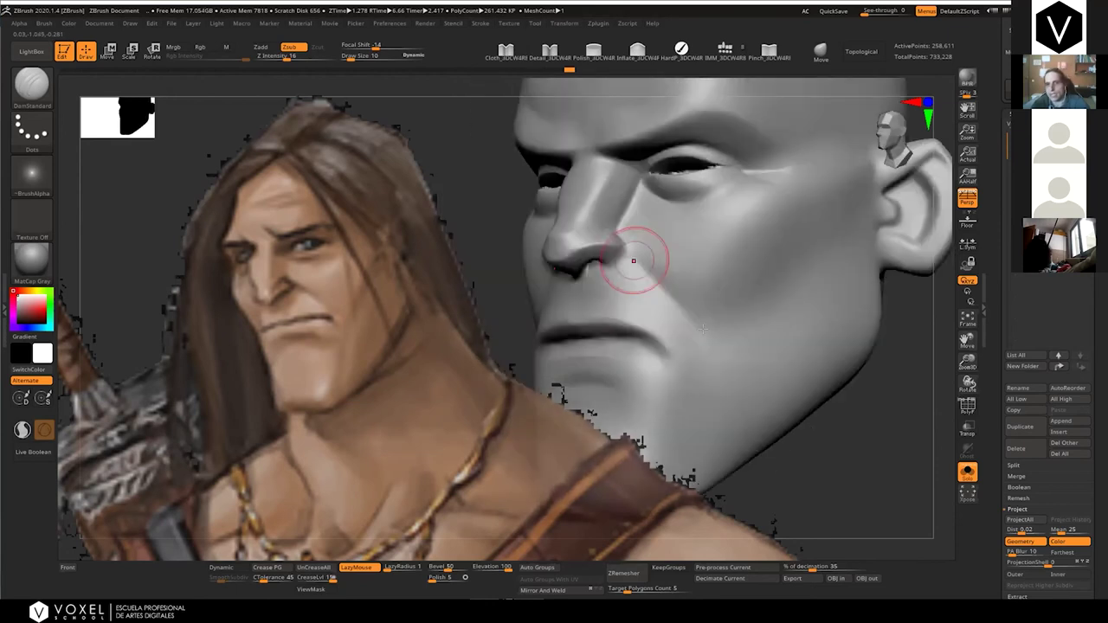
right_drag(703, 329, 629, 273)
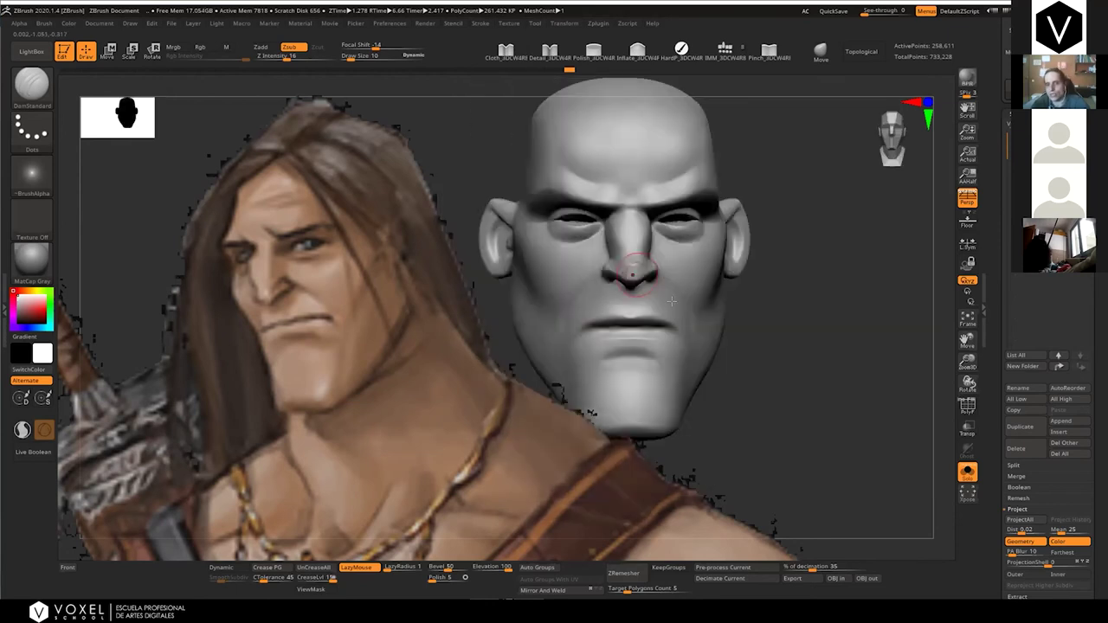
right_drag(680, 306, 656, 307)
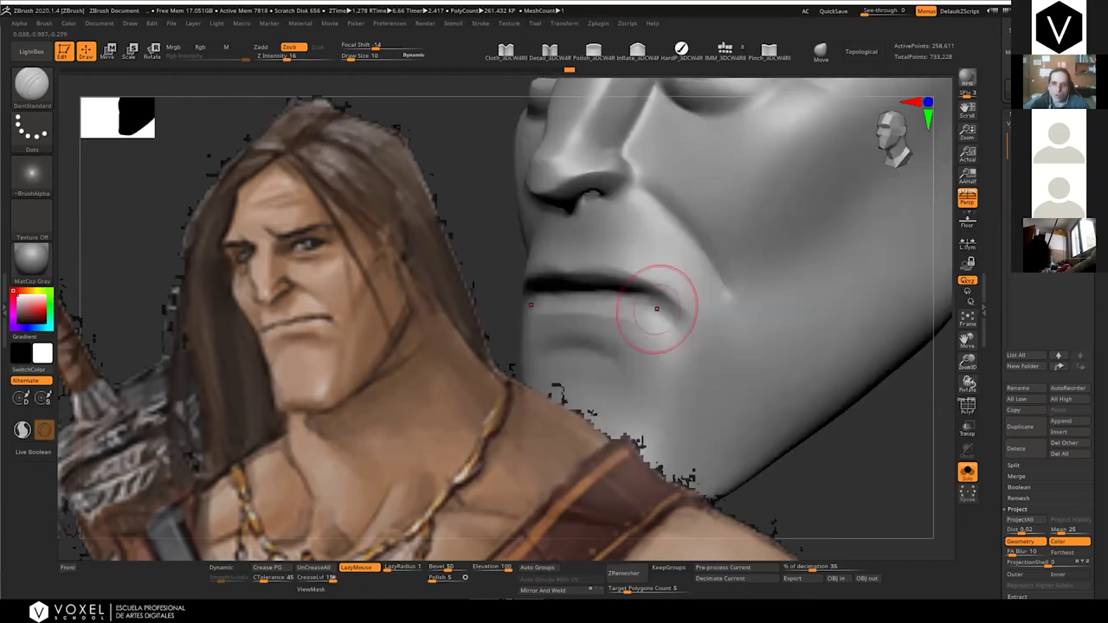
Extend the crease at the mouth corner downward and define the area below the lower lip
drag(655, 306, 684, 329)
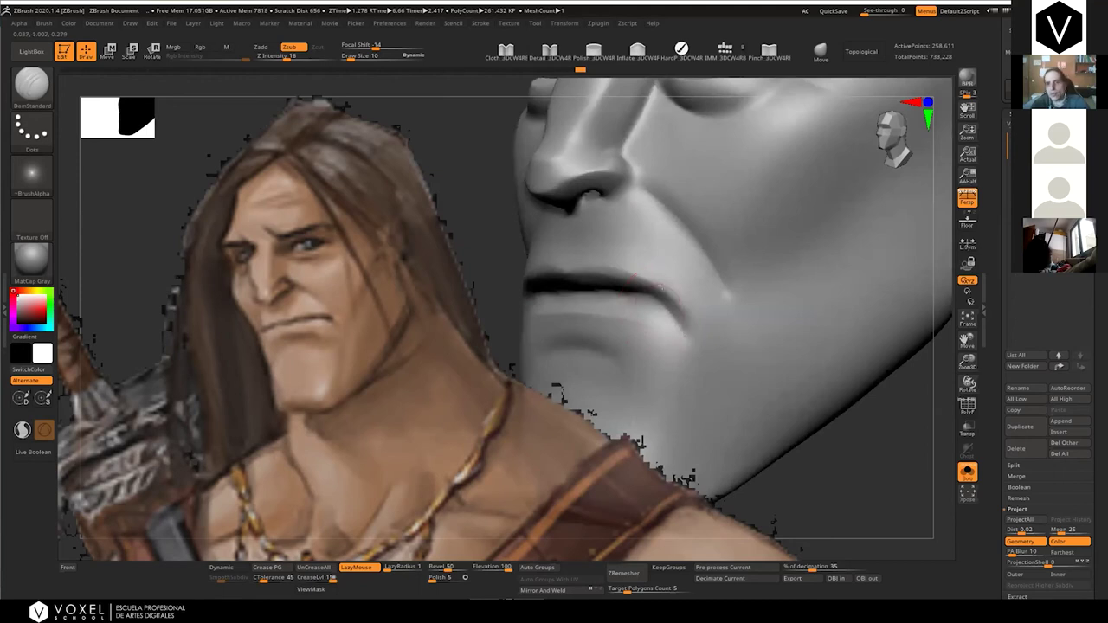
right_drag(660, 286, 636, 296)
right_drag(592, 337, 587, 338)
drag(568, 356, 602, 330)
ctrl+right_drag(602, 330, 636, 293)
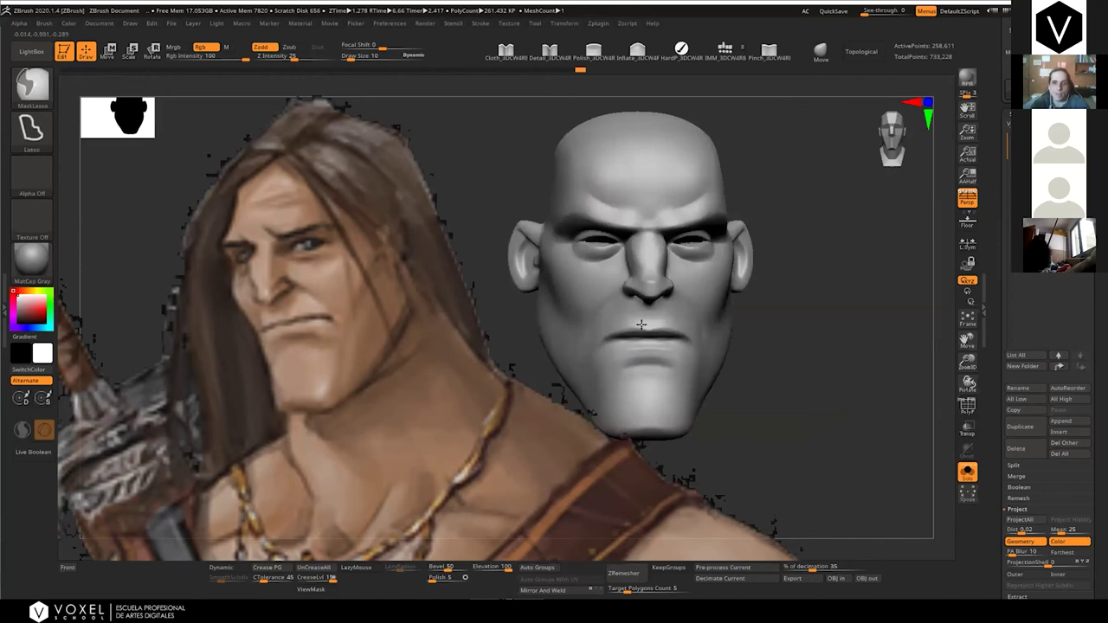
Carve a horizontal wrinkle across the middle of the forehead above the brow and soften it with the Smooth brush
alt+right_drag(634, 210, 656, 299)
mouse_move(656, 262)
alt+right_down()
mouse_move(672, 289)
mouse_move(626, 259)
alt+right_up()
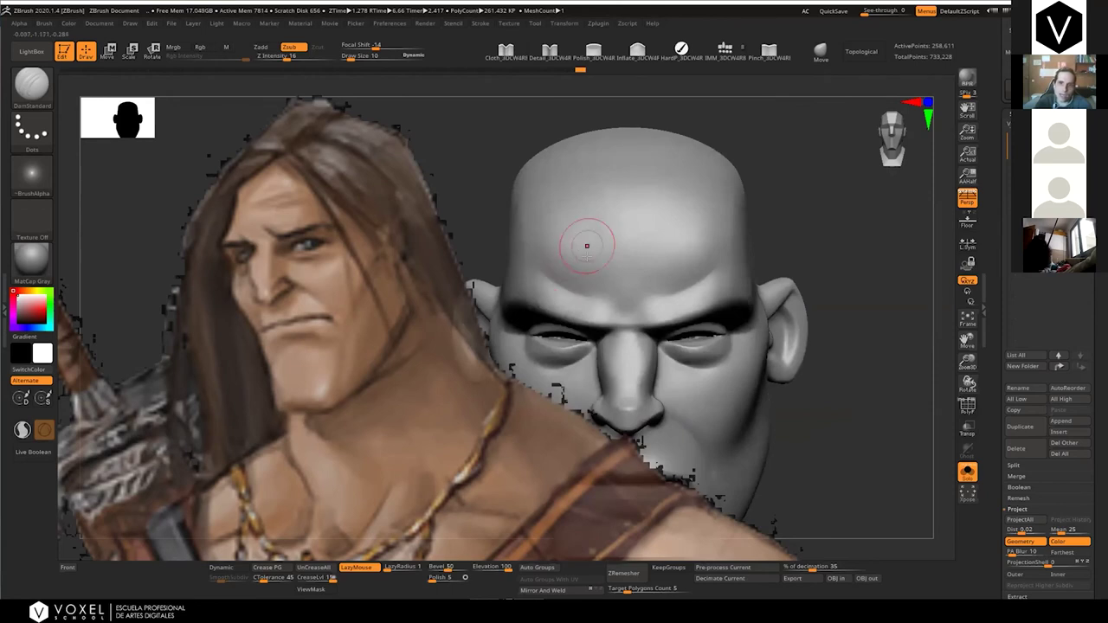
drag(597, 259, 685, 220)
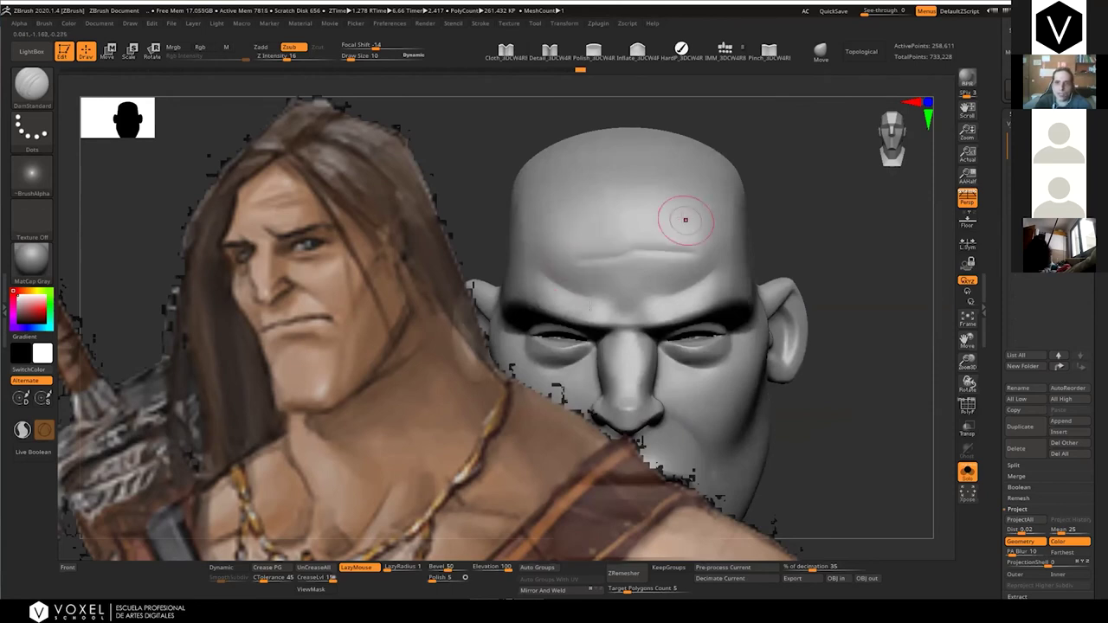
ctrl+right_drag(686, 220, 608, 276)
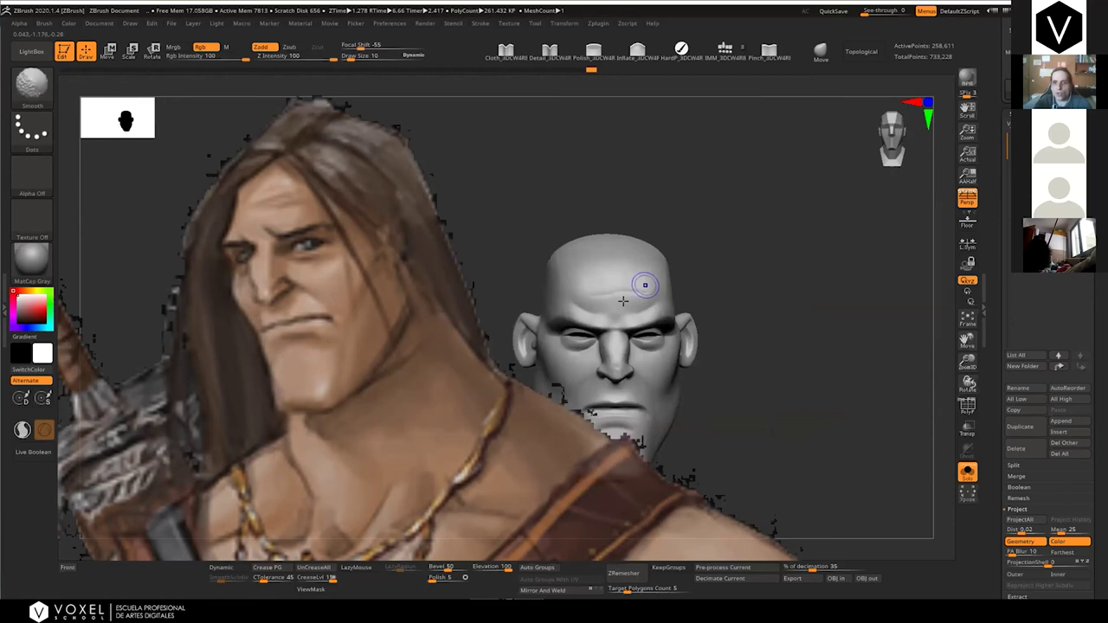
right_drag(644, 285, 606, 317)
mouse_move(606, 317)
ctrl+right_down()
mouse_move(622, 286)
mouse_move(631, 330)
mouse_move(607, 322)
ctrl+right_up()
Carve a fine crease below the inner corner of the eye with brush size 6 and check the whole head
mouse_move(606, 322)
ctrl+right_down()
mouse_move(621, 220)
mouse_move(651, 306)
mouse_move(687, 291)
ctrl+right_up()
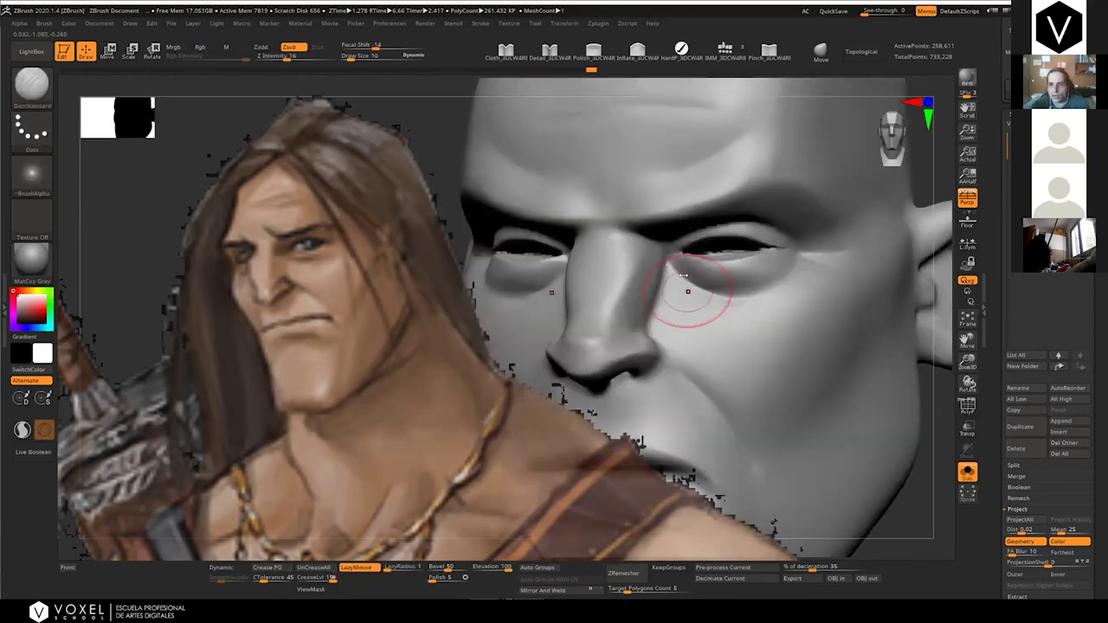
key(bracketleft)
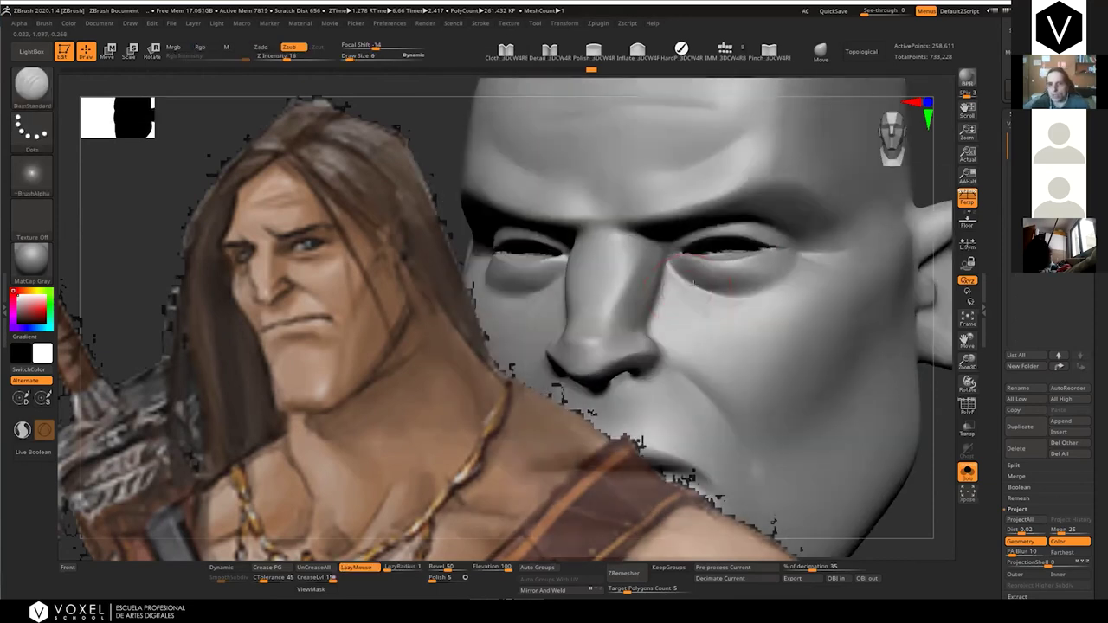
right_drag(693, 283, 755, 340)
mouse_move(736, 284)
ctrl+right_down()
mouse_move(738, 293)
mouse_move(739, 260)
mouse_move(703, 259)
mouse_move(701, 289)
mouse_move(895, 259)
mouse_move(846, 345)
ctrl+right_up()
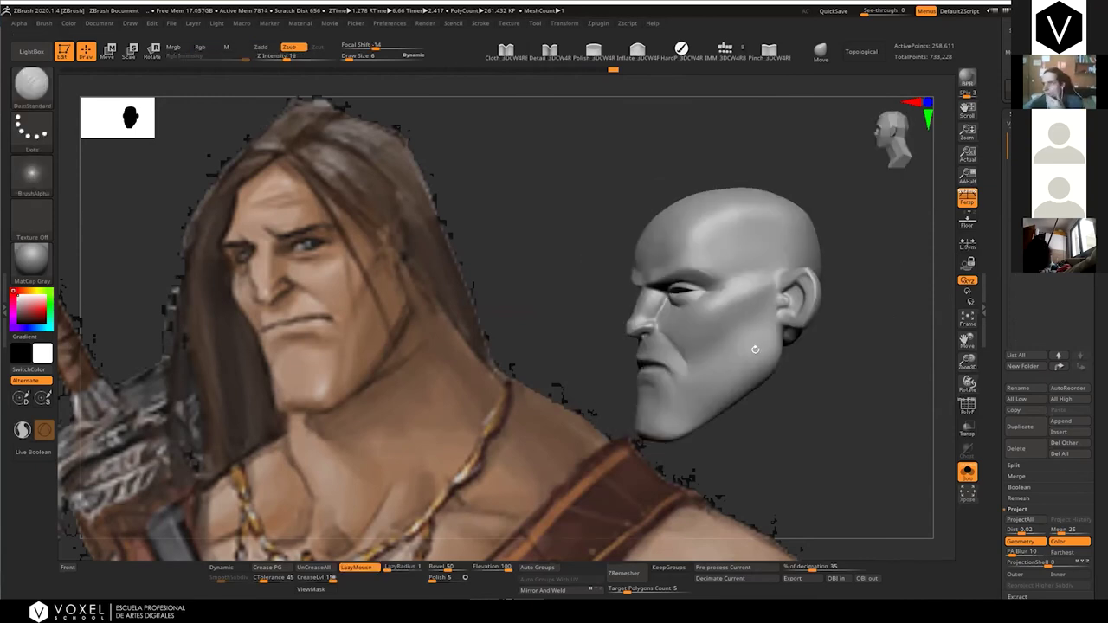
right_drag(756, 350, 764, 342)
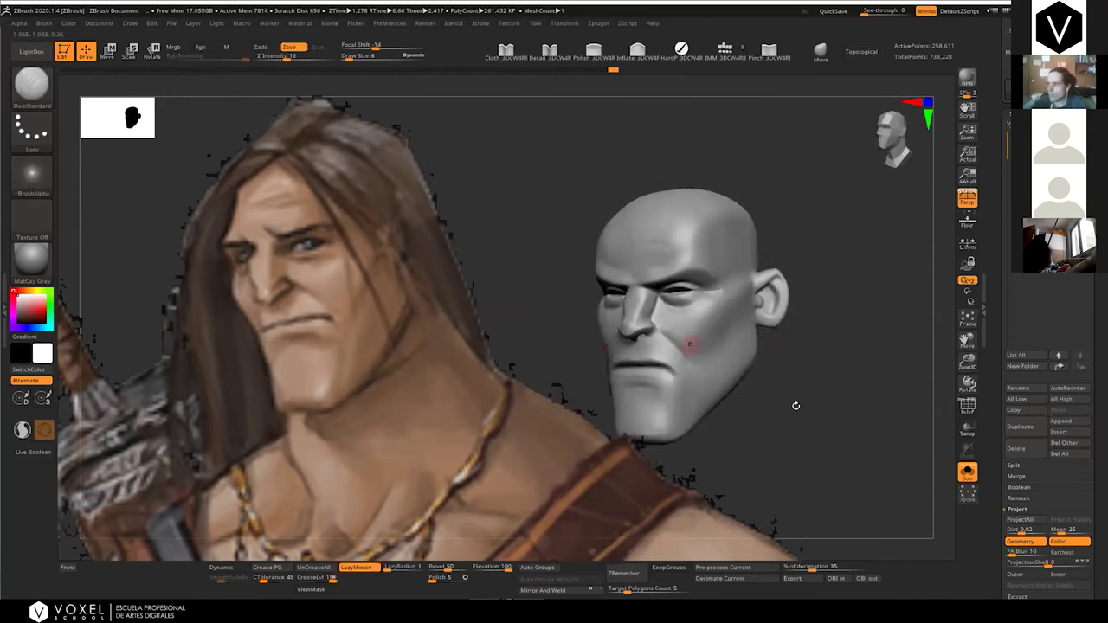
shift+right_drag(796, 405, 797, 402)
drag(802, 380, 808, 336)
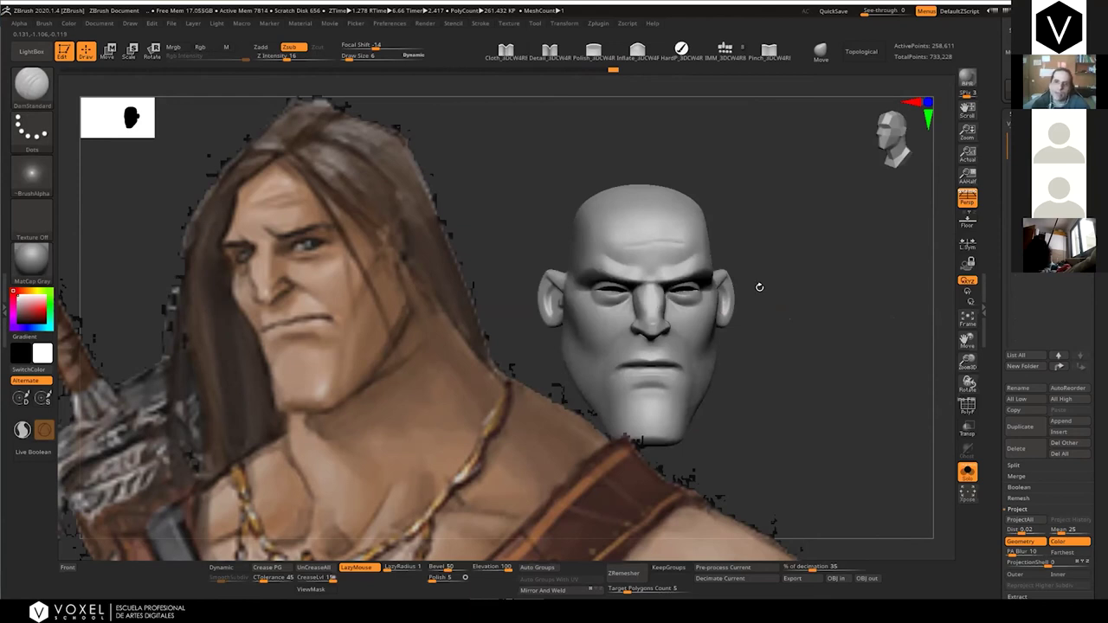
ctrl+right_drag(788, 300, 762, 291)
drag(937, 226, 905, 225)
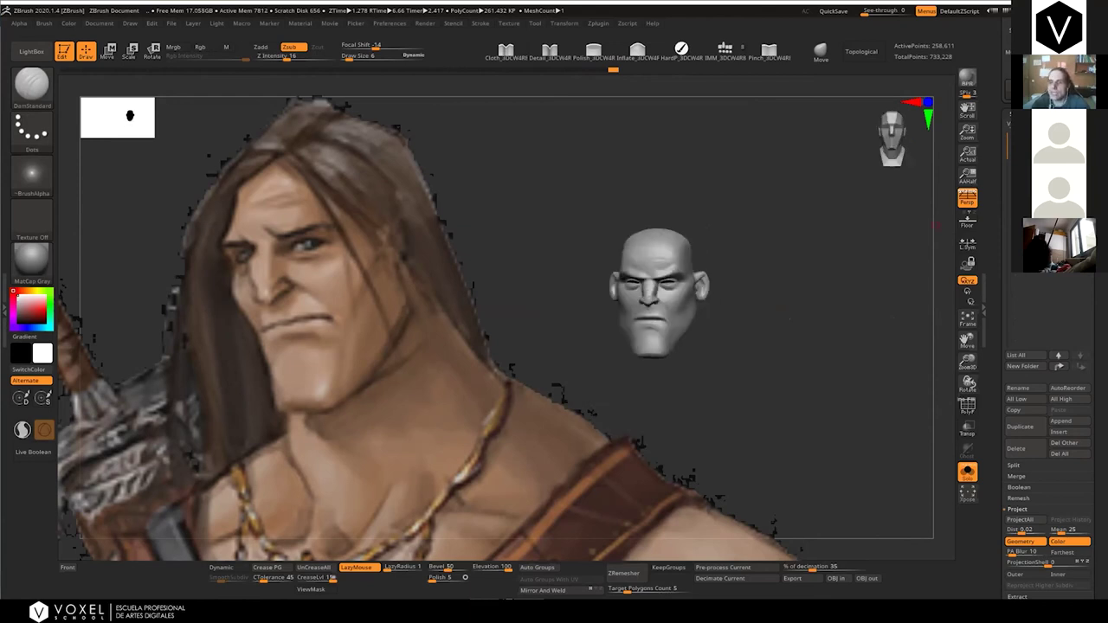
Switch to the a3 head subtool and hide the Spotlight reference
drag(1085, 316, 1084, 471)
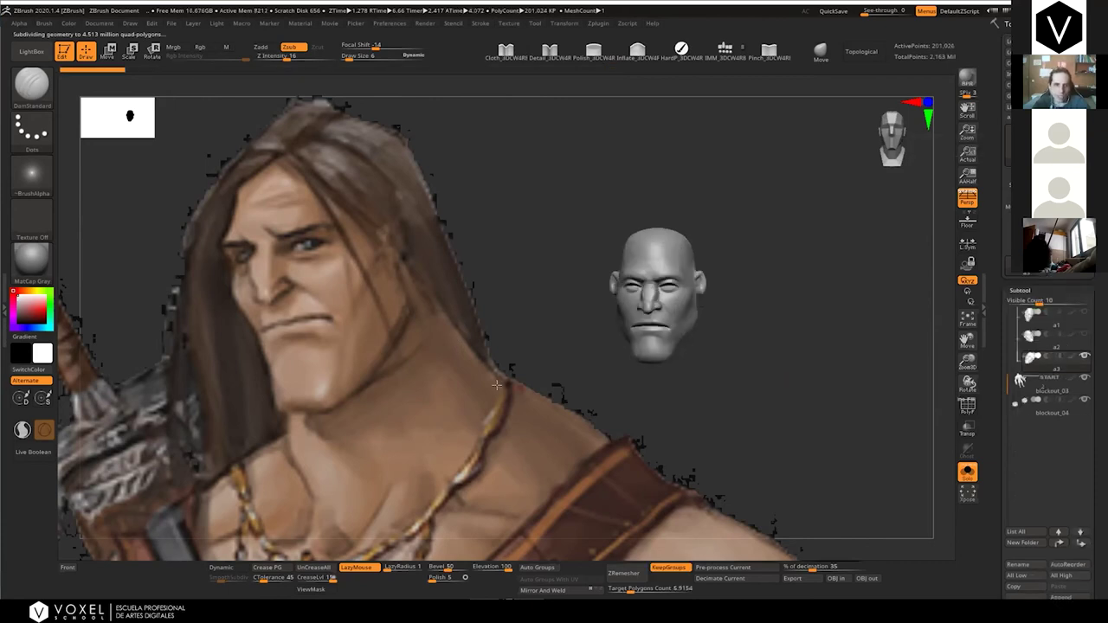
key(z)
key(shift+z)
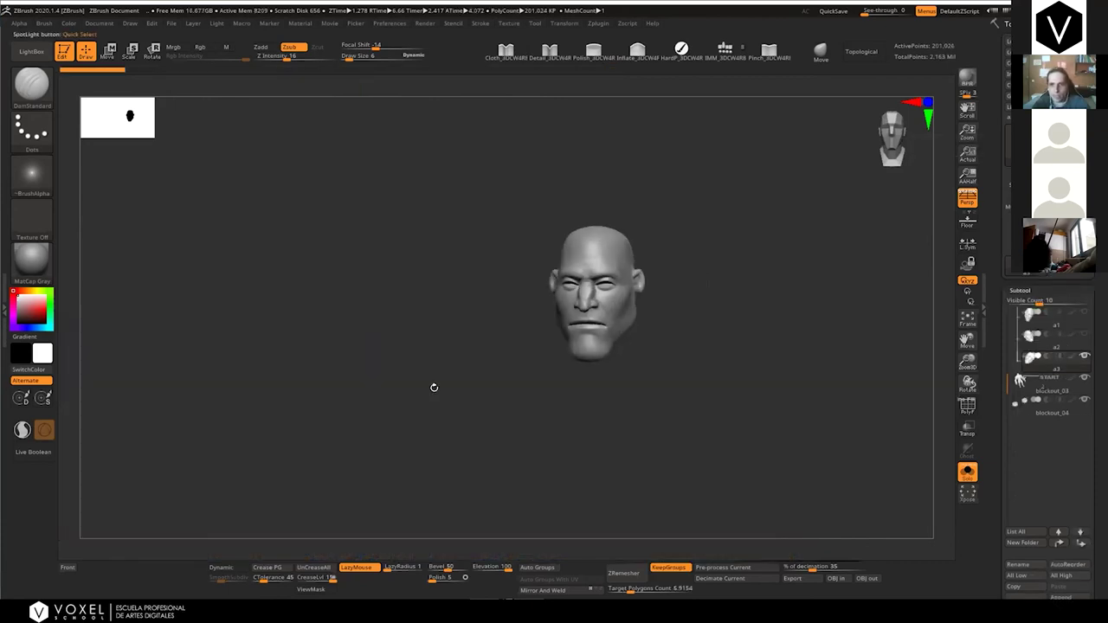
Turn off Solo to show the a3 head together with the full body blockout
alt+drag(665, 367, 937, 443)
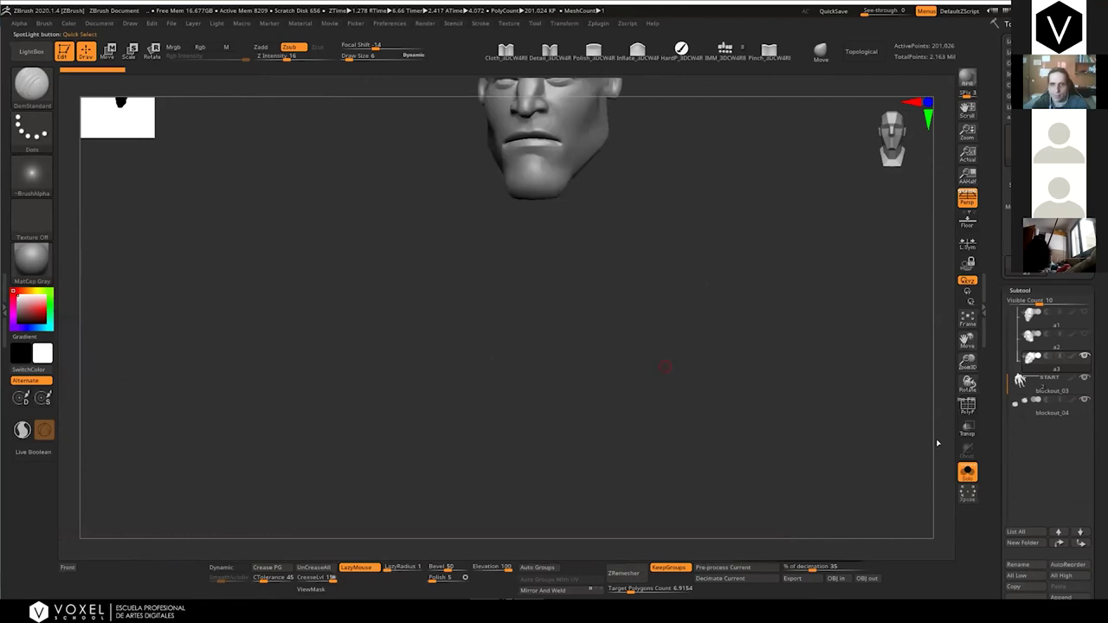
key(shift+z)
key(shift+z)
alt+drag(618, 278, 747, 275)
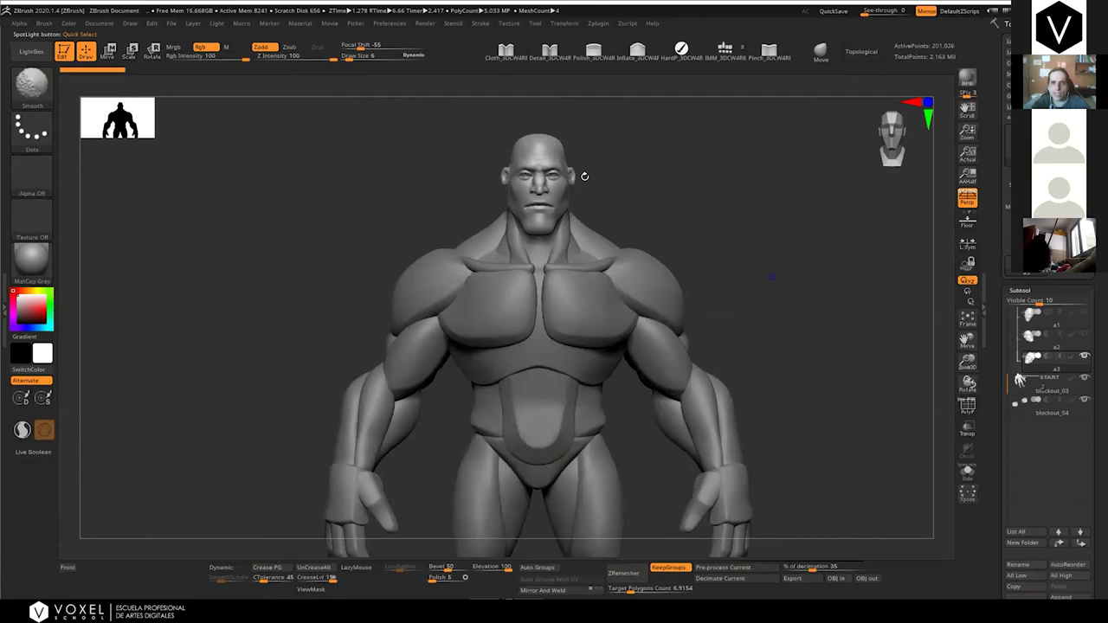
alt+drag(584, 178, 640, 243)
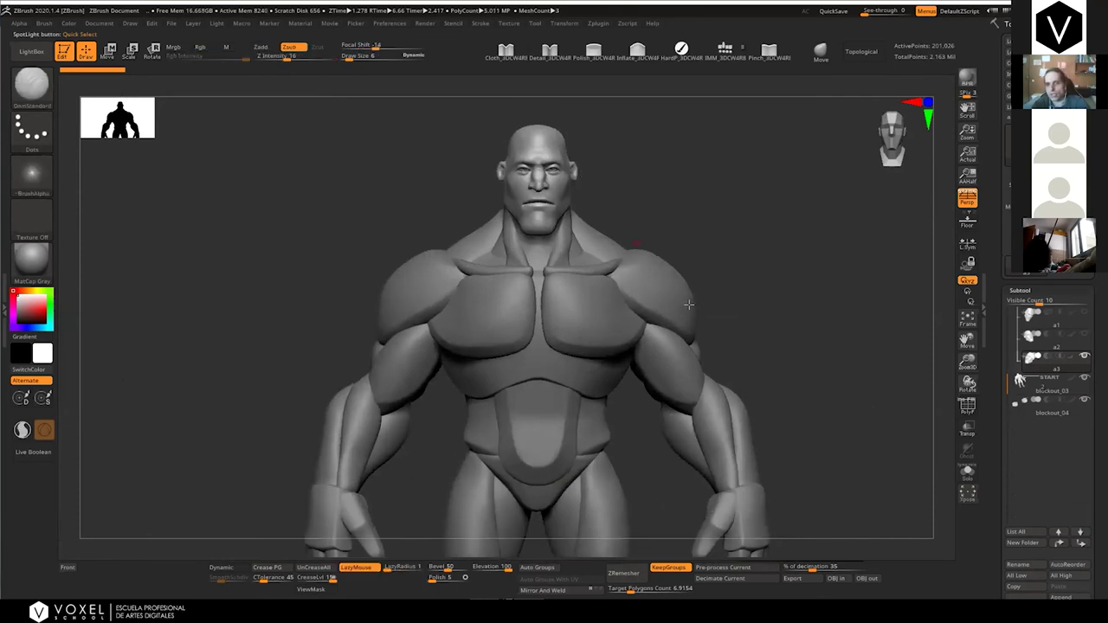
Select the blockout_03 body subtool, inspect its polygroups and wireframe with PolyFrame, and frame the whole figure
right_drag(690, 305, 633, 305)
alt+click(689, 305)
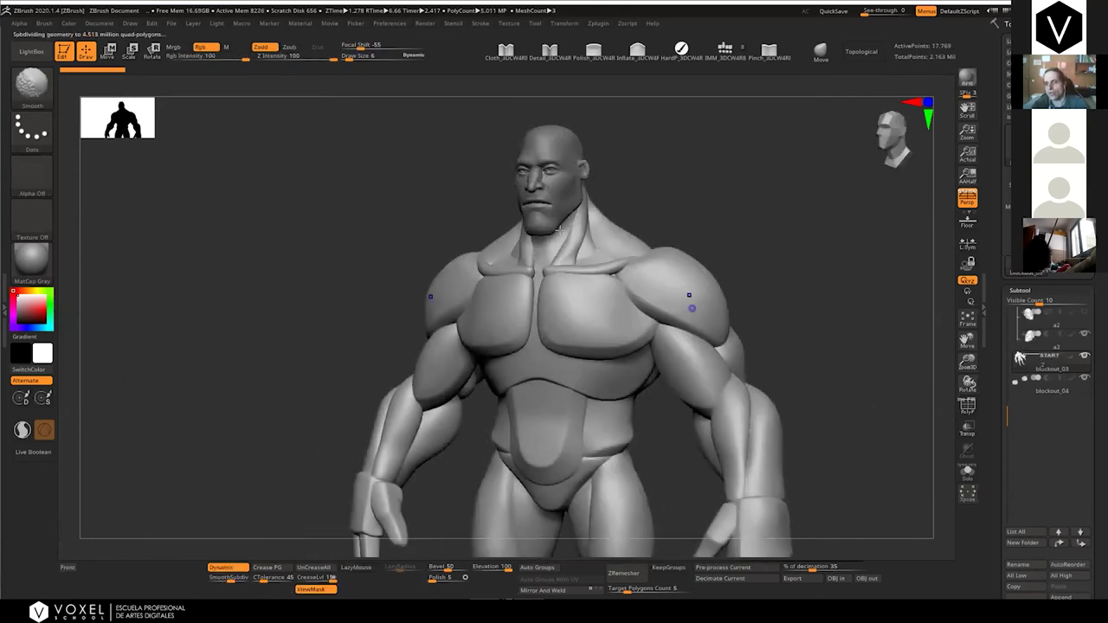
key(shift+f)
shift+drag(759, 310, 719, 276)
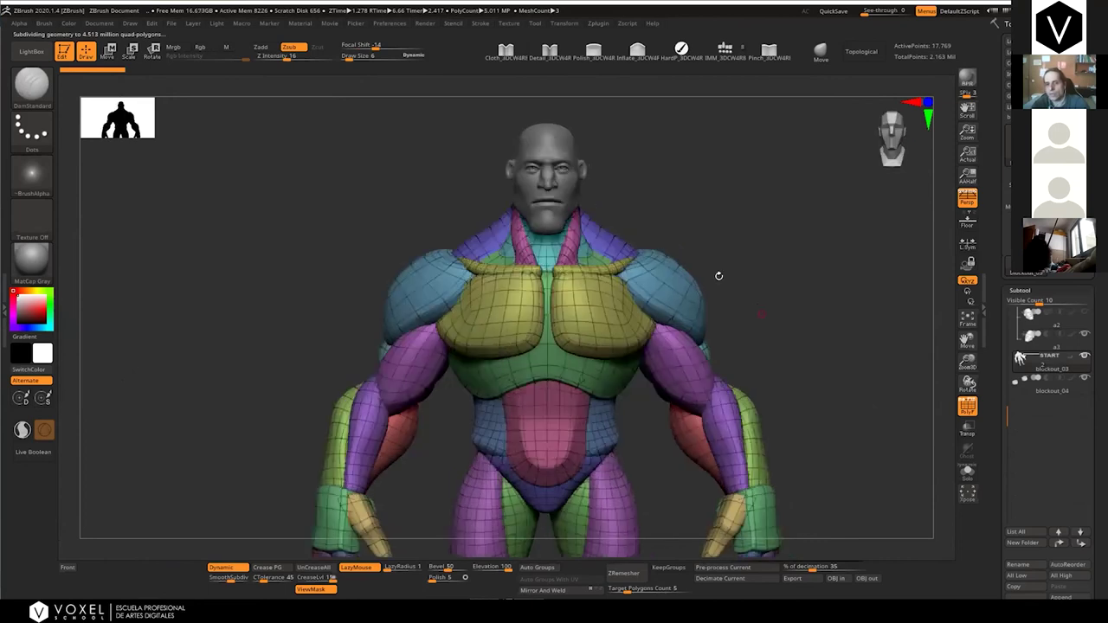
key(f)
key(shift+f)
drag(775, 405, 783, 372)
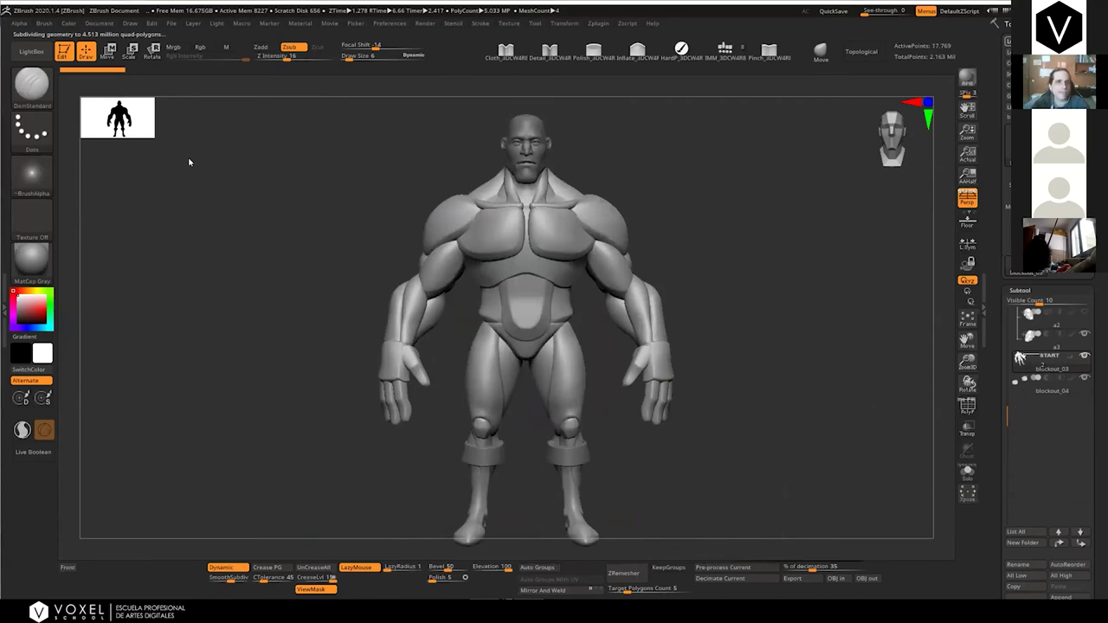
Load the tool blockout_2_01.ZTL from the blockout_2 folder
key(ctrl+o)
click(275, 30)
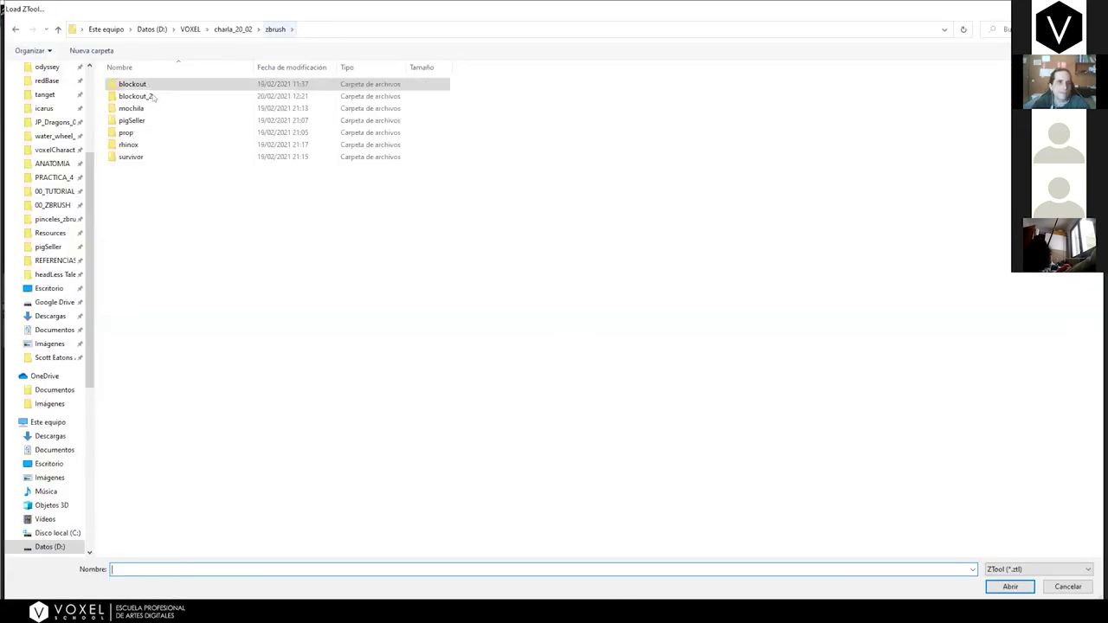
double_click(149, 97)
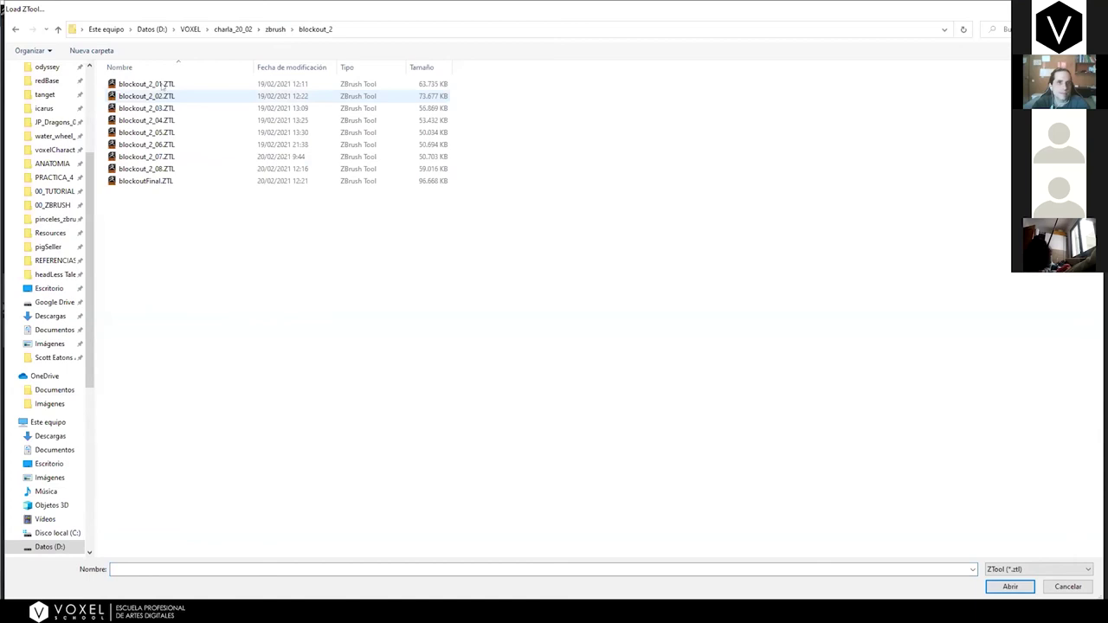
click(163, 86)
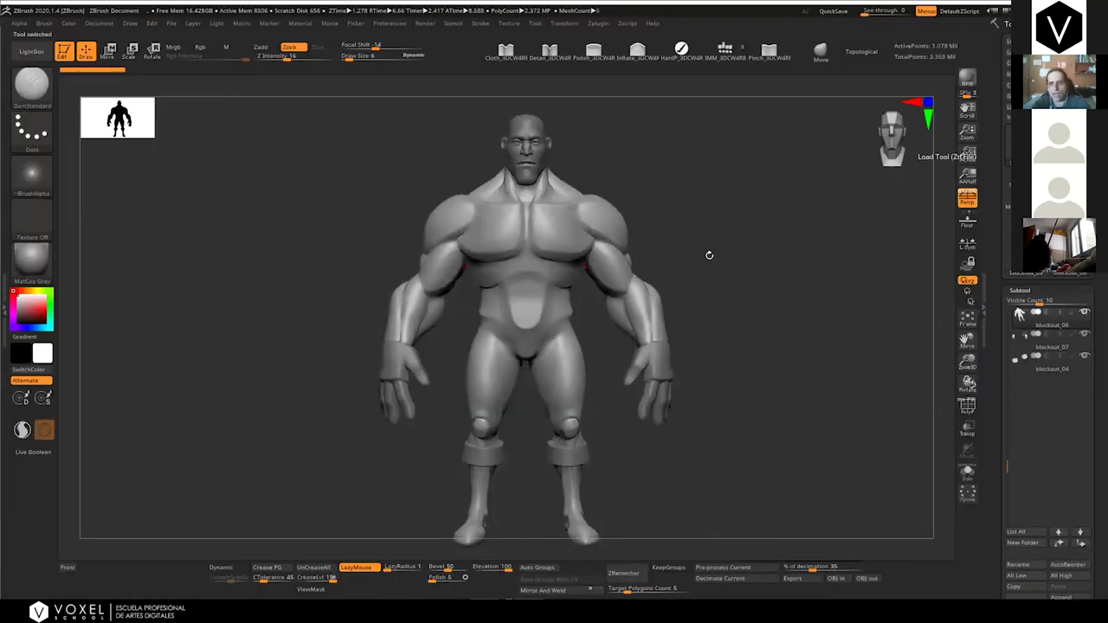
Examine how the muscle volumes of the merged body blend together from the front and the back
alt+drag(759, 267, 689, 260)
ctrl+right_drag(545, 280, 555, 268)
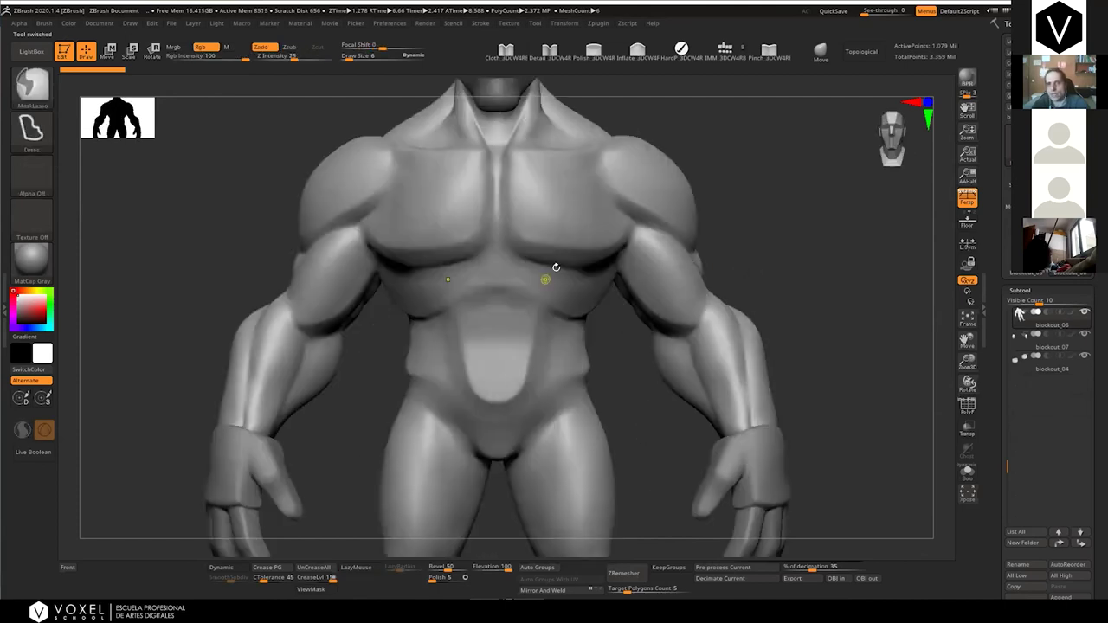
drag(827, 265, 790, 260)
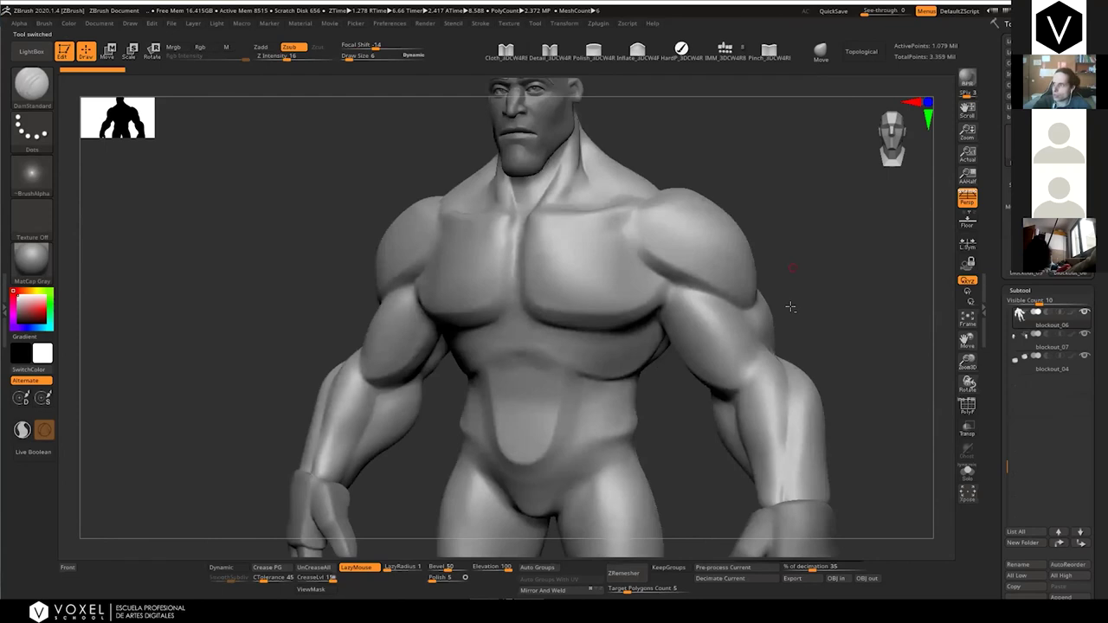
shift+drag(790, 306, 764, 311)
alt+drag(730, 270, 708, 254)
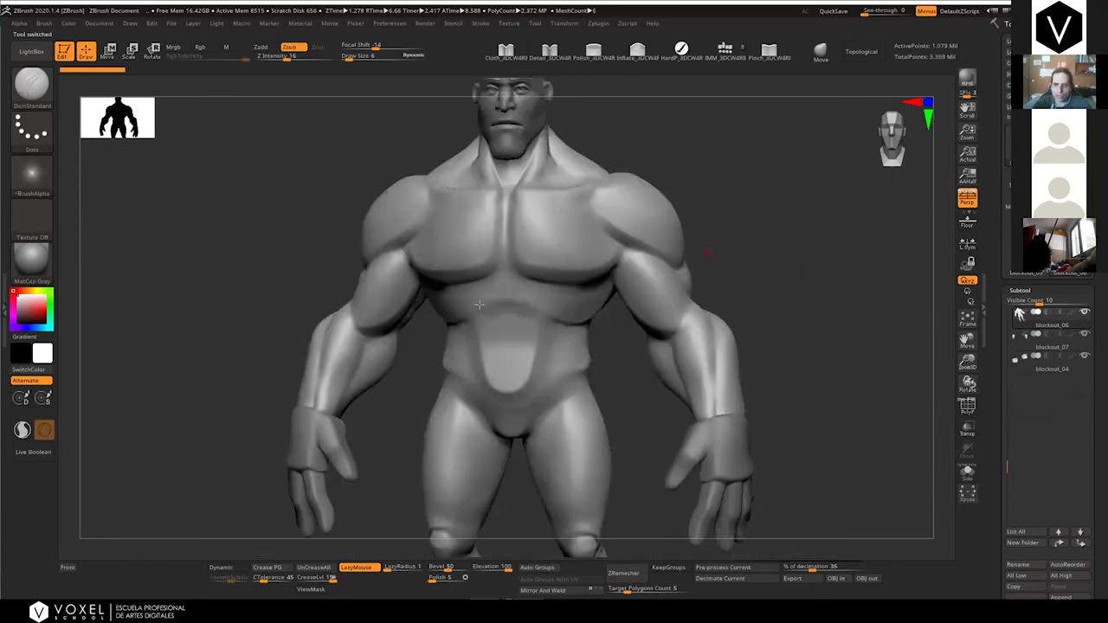
drag(746, 387, 710, 386)
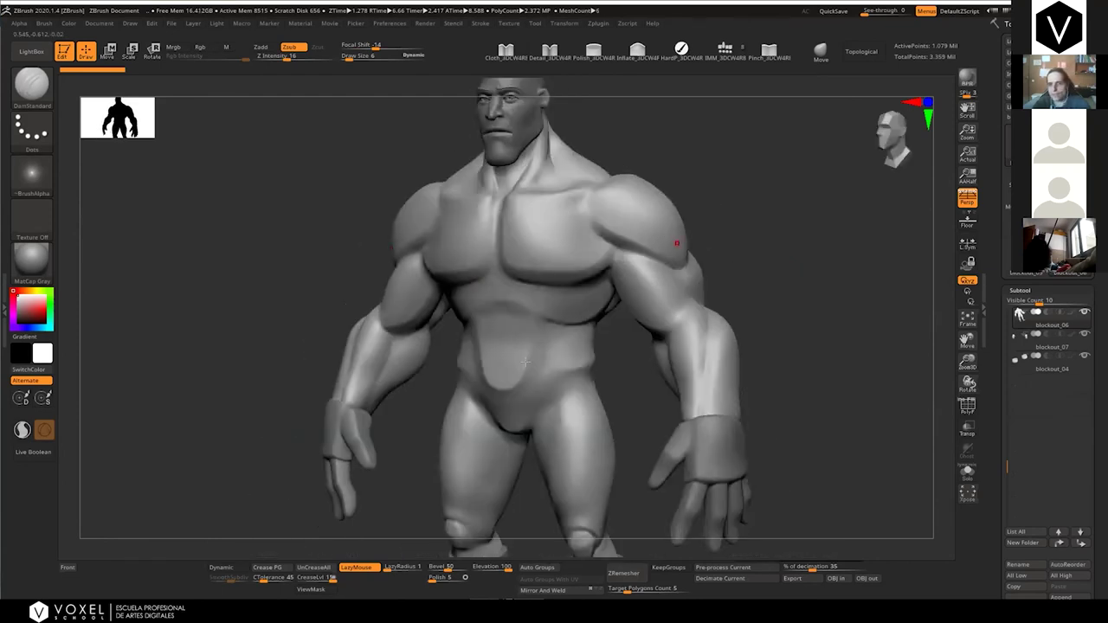
drag(749, 322, 669, 297)
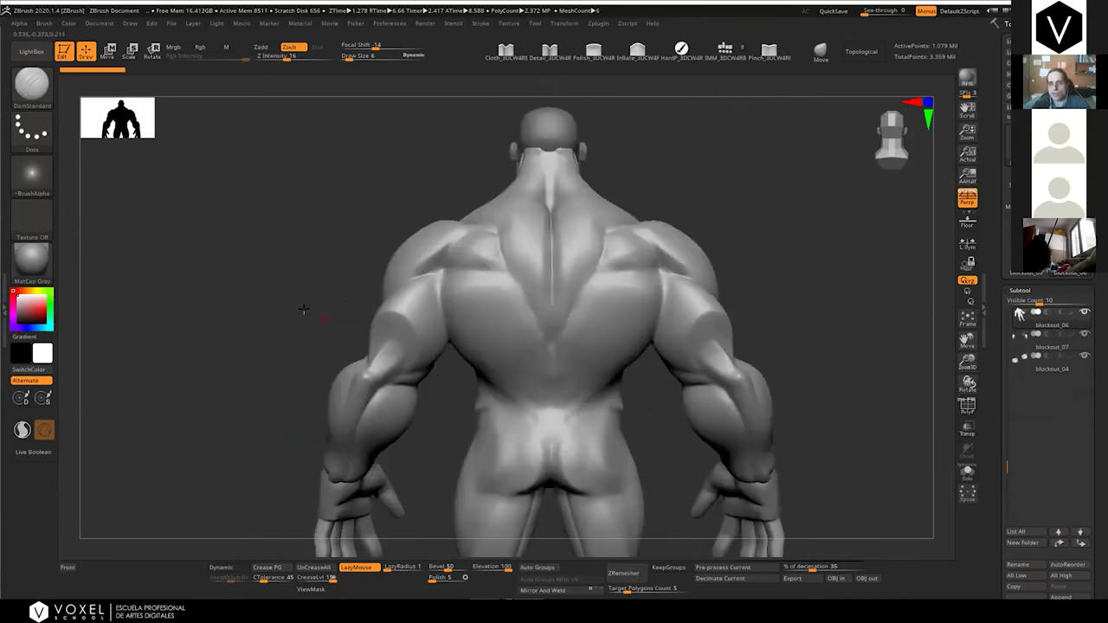
drag(304, 309, 326, 311)
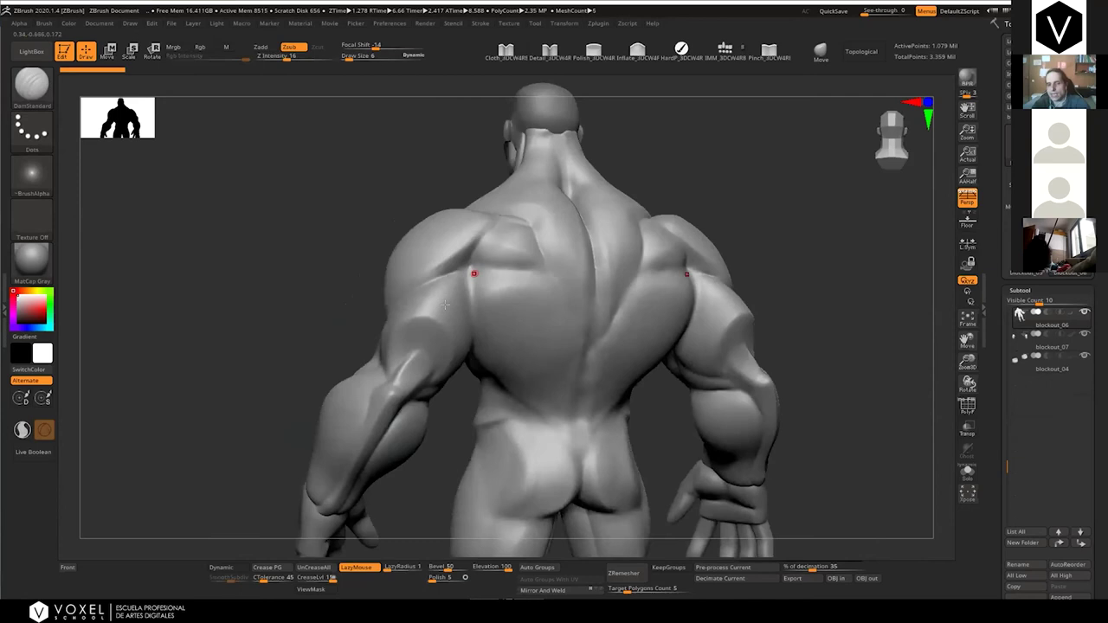
right_drag(448, 309, 399, 325)
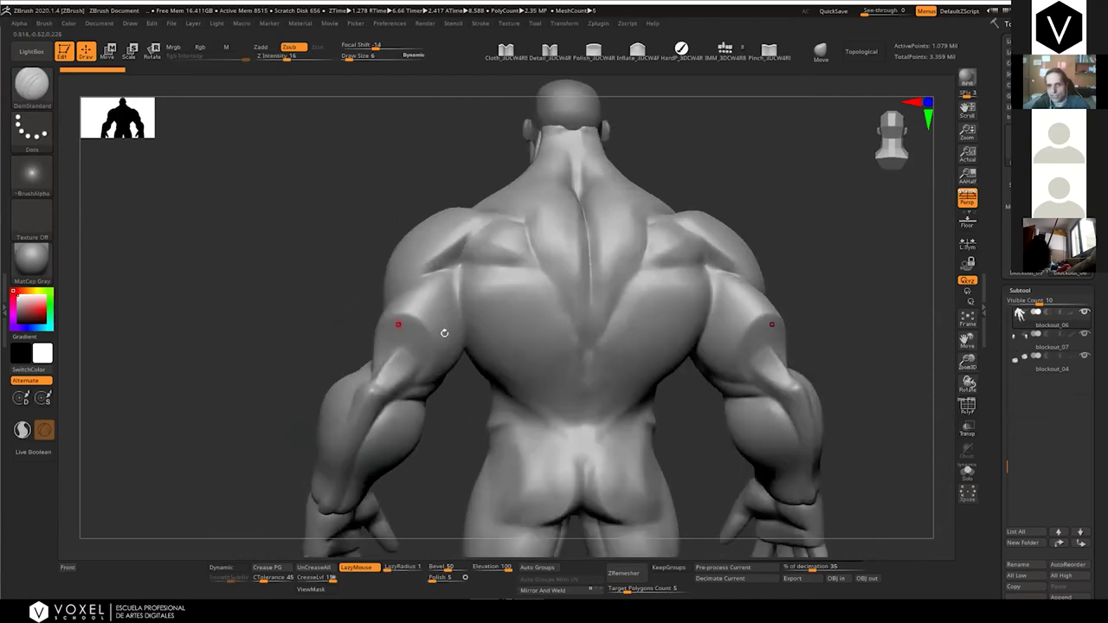
Smooth the muscle transitions on the back of the upper arm and around the elbow of the merged body
drag(806, 279, 813, 278)
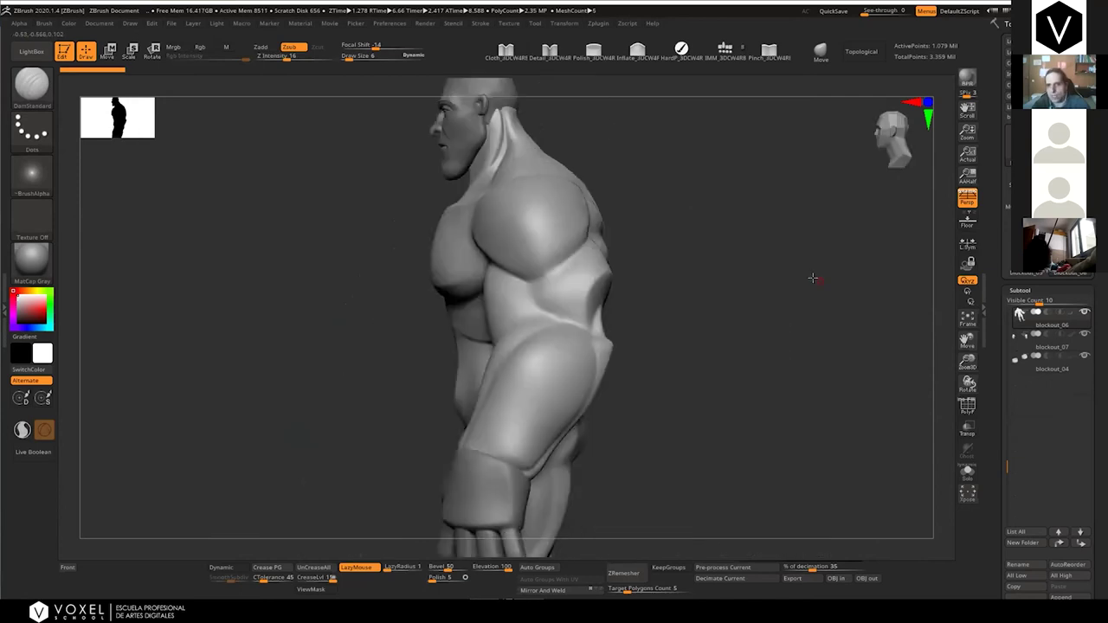
right_drag(812, 278, 617, 263)
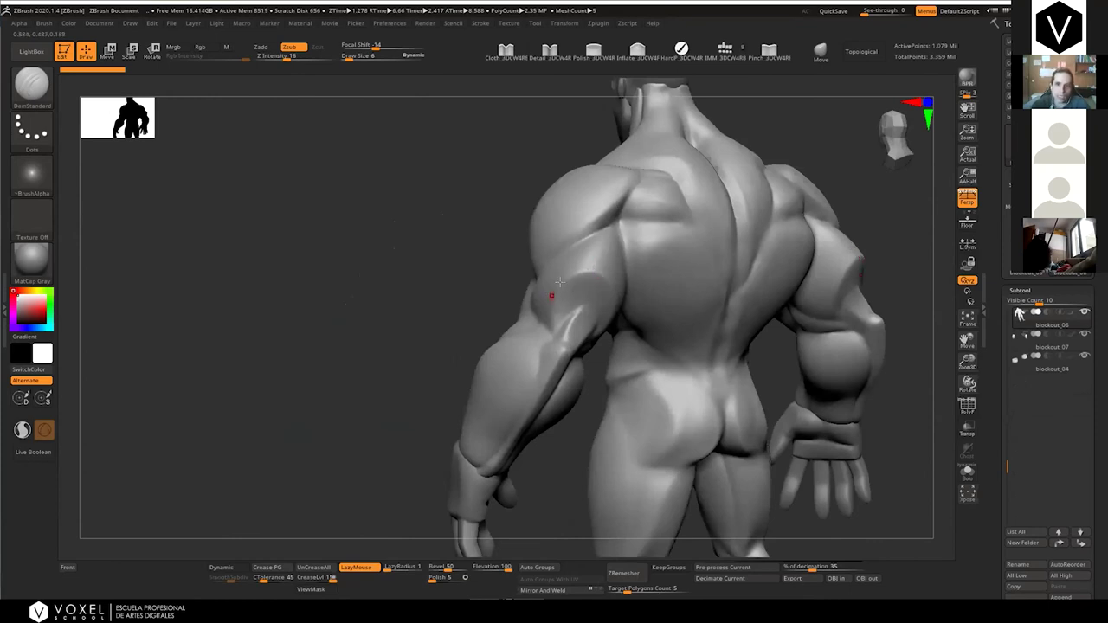
key(shift)
mouse_move(596, 286)
right_down()
mouse_move(581, 276)
mouse_move(600, 279)
right_up()
key(shift)
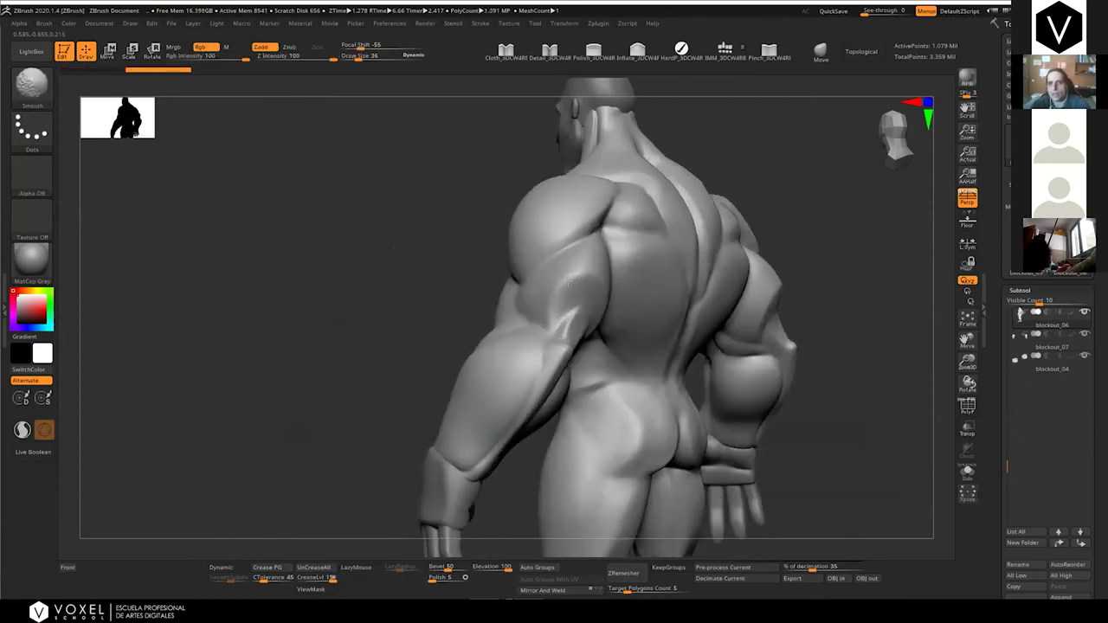
right_drag(602, 305, 611, 363)
key(shift)
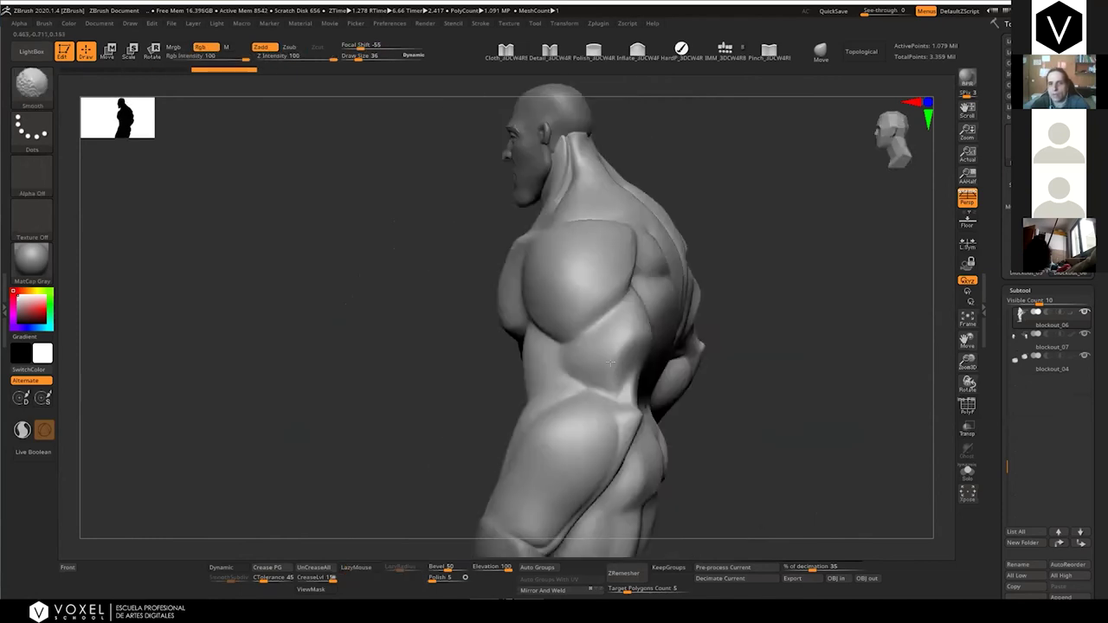
key(ctrl+shift+z)
key(ctrl+shift+z)
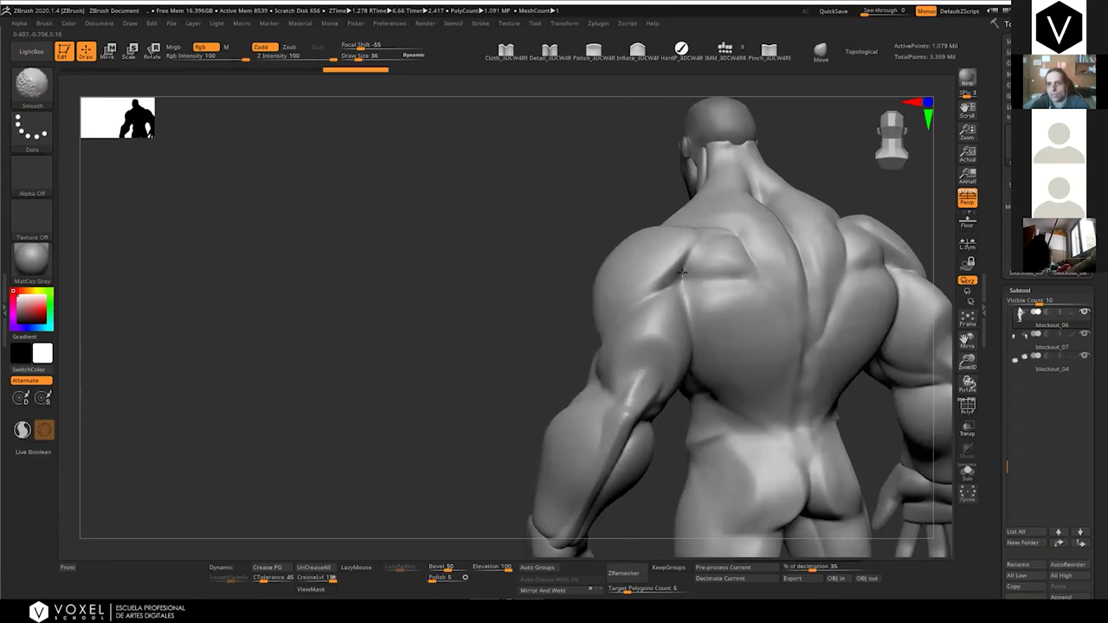
Smooth the creases along the triceps, behind the armpit and down the side of the back
mouse_move(644, 295)
right_down()
mouse_move(619, 305)
mouse_move(624, 282)
mouse_move(647, 293)
right_up()
shift+drag(605, 360, 653, 329)
right_drag(653, 329, 626, 386)
shift+drag(626, 358, 677, 293)
alt+right_drag(710, 293, 566, 294)
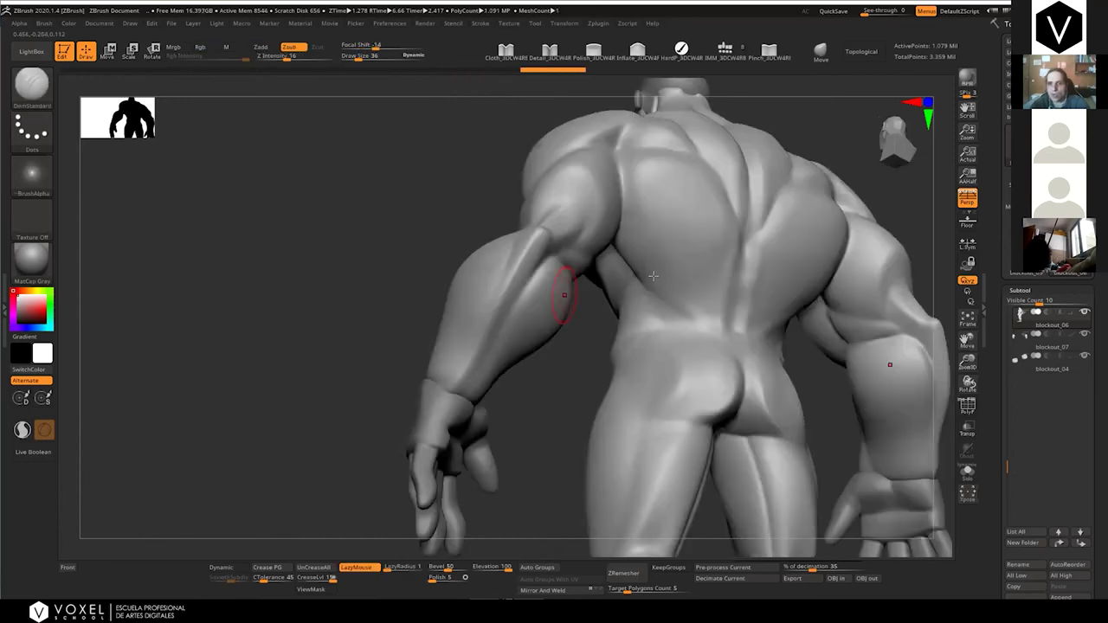
right_drag(654, 277, 627, 283)
shift+drag(627, 283, 609, 257)
right_drag(608, 258, 684, 293)
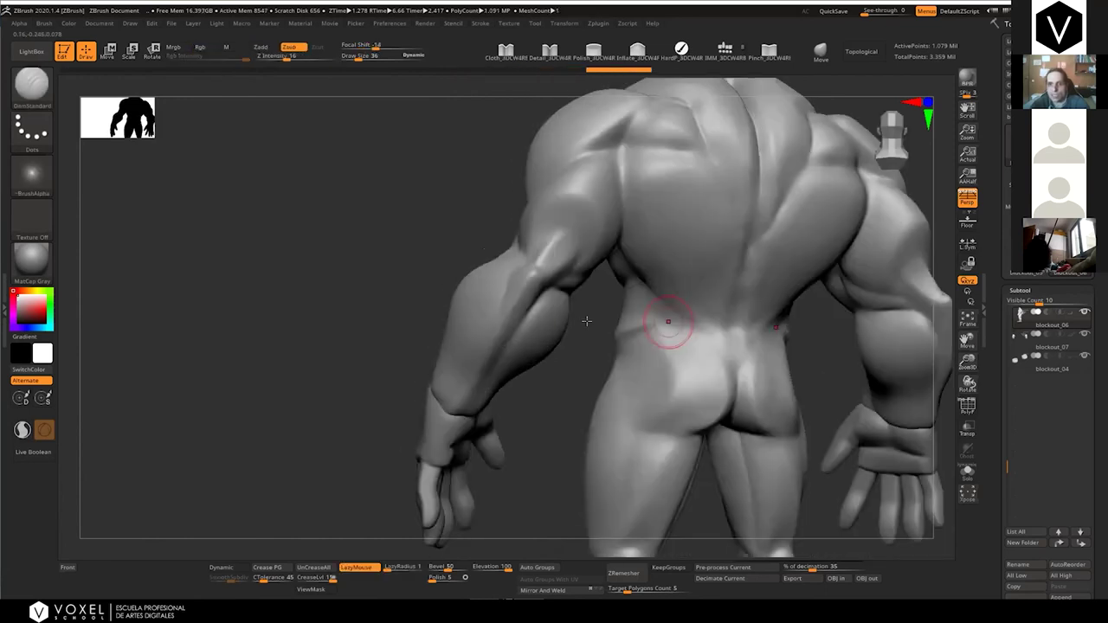
Enlarge the brush to a draw size of 73 and smooth the lower back, glutes and upper thighs
mouse_move(618, 310)
alt+right_down()
mouse_move(526, 312)
mouse_move(580, 298)
mouse_move(552, 306)
mouse_move(552, 293)
alt+right_up()
key(shift)
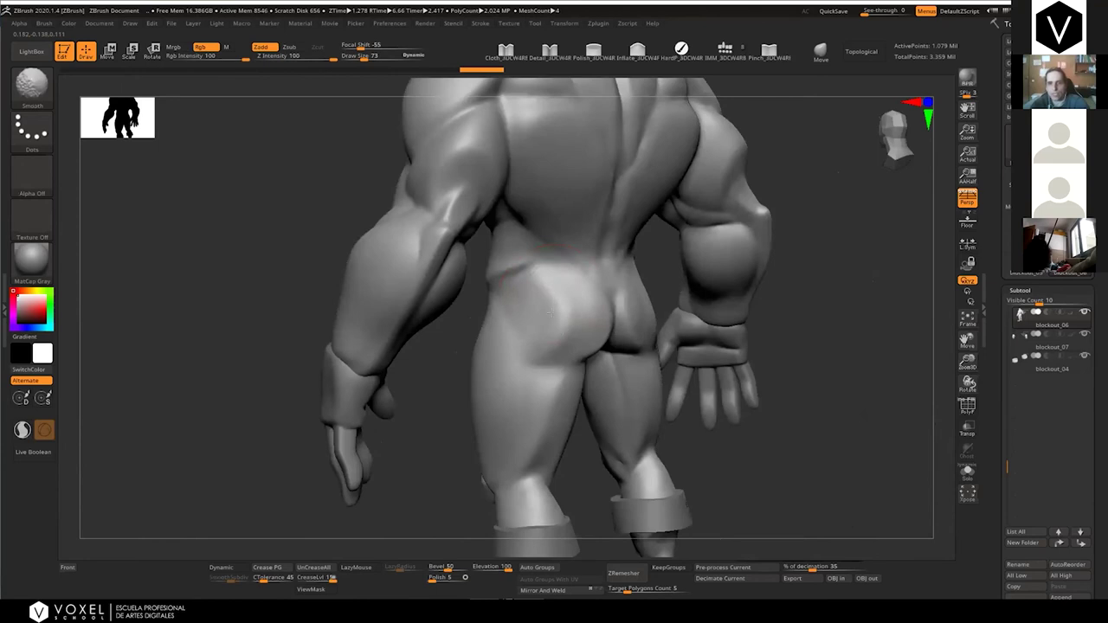
right_drag(579, 314, 442, 314)
key(shift)
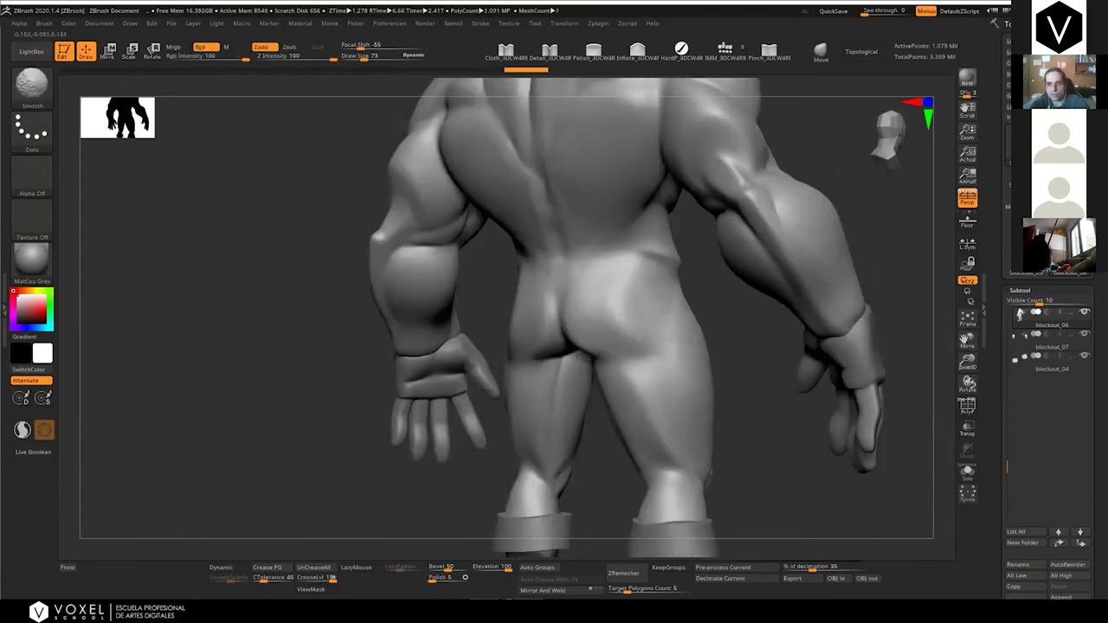
shift+right_drag(645, 398, 650, 390)
right_drag(695, 323, 784, 305)
Compare the body's proportions and muscle volumes with the character.jpg reference from the front and three-quarter views
key(alt+Tab)
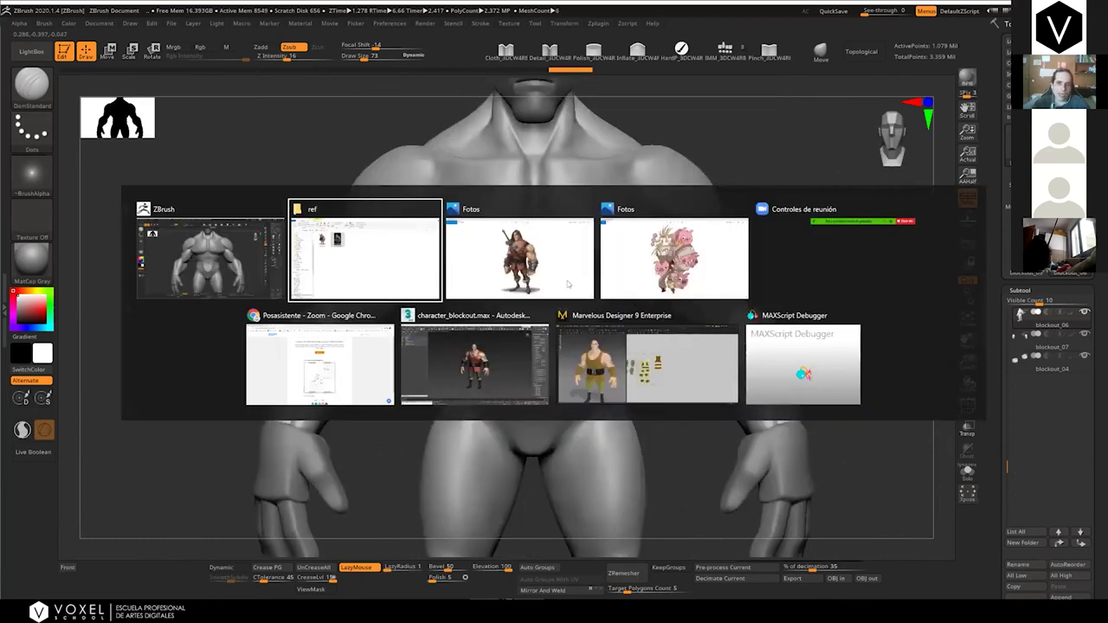
click(569, 284)
key(alt+Tab)
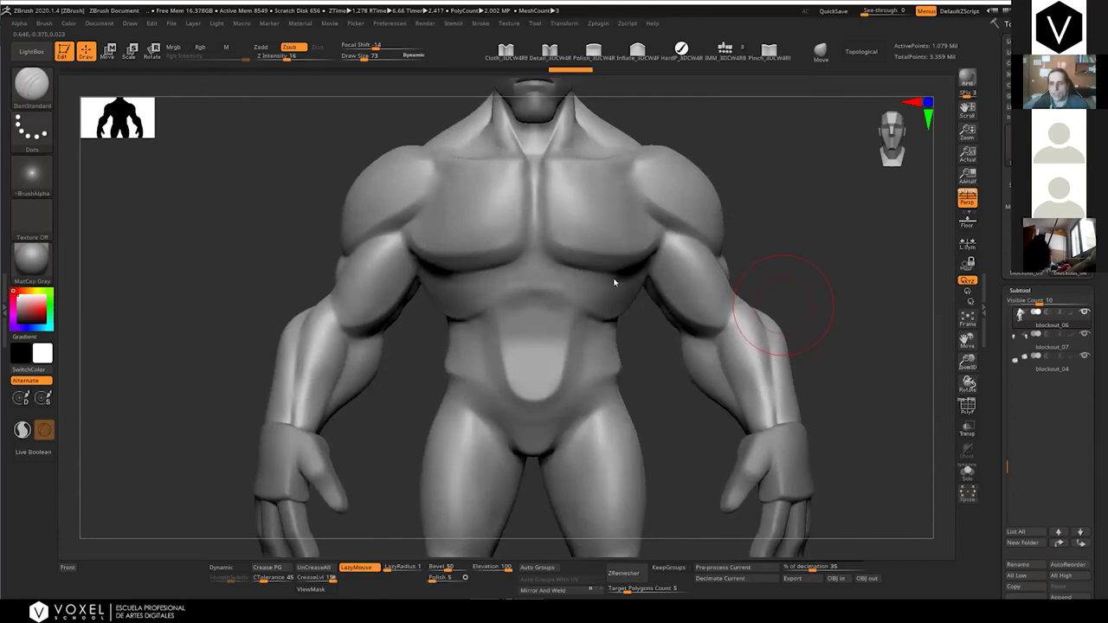
key(alt+Tab)
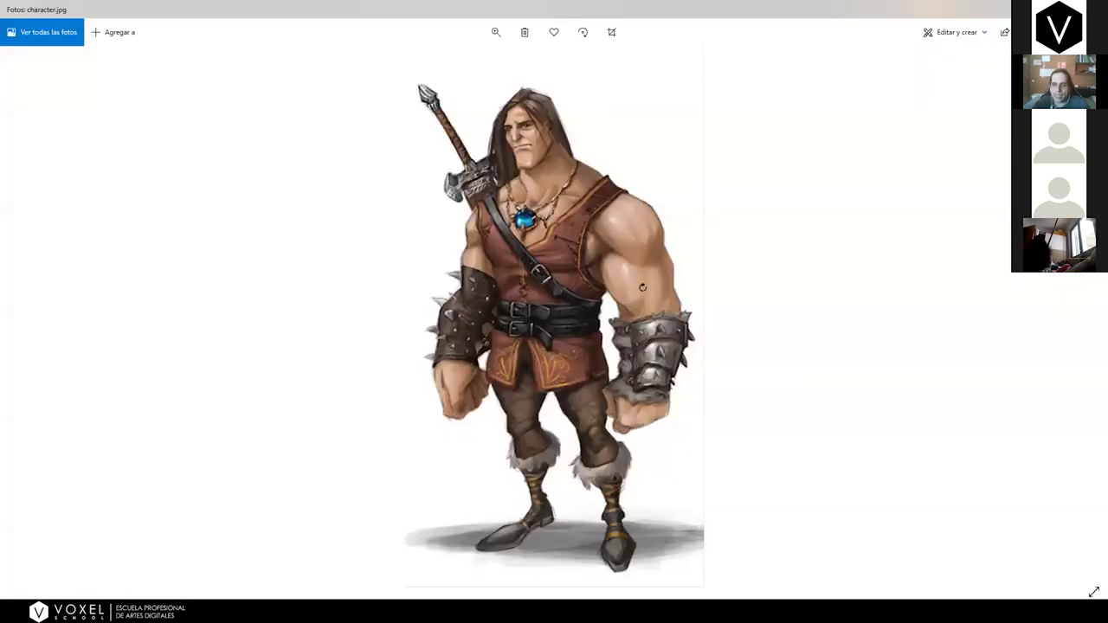
key(alt+Tab)
alt+drag(644, 389, 629, 305)
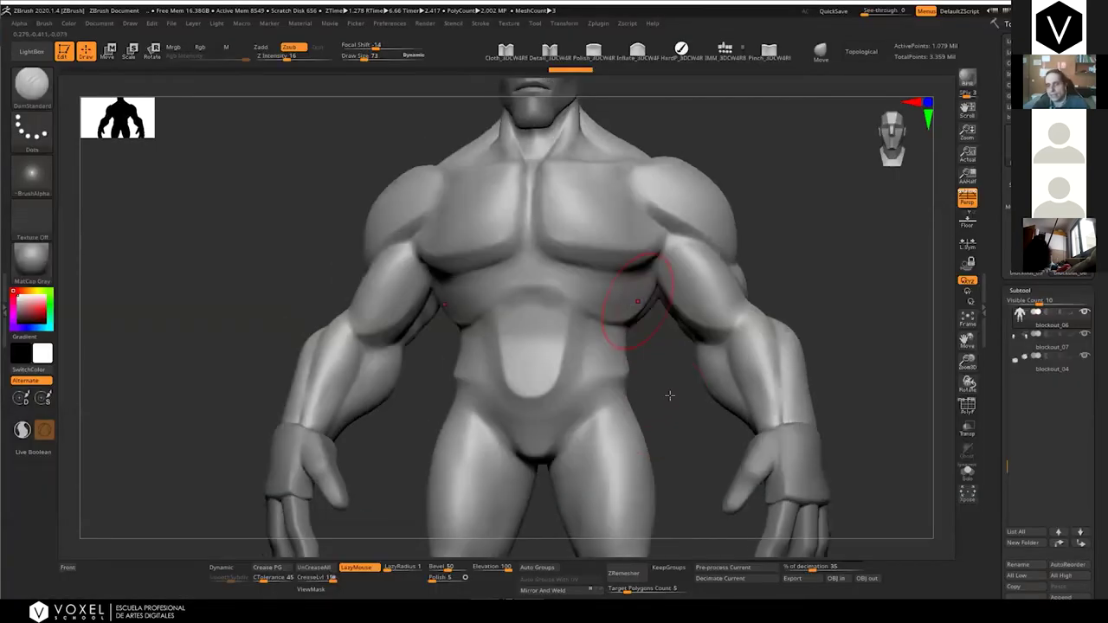
drag(670, 397, 601, 275)
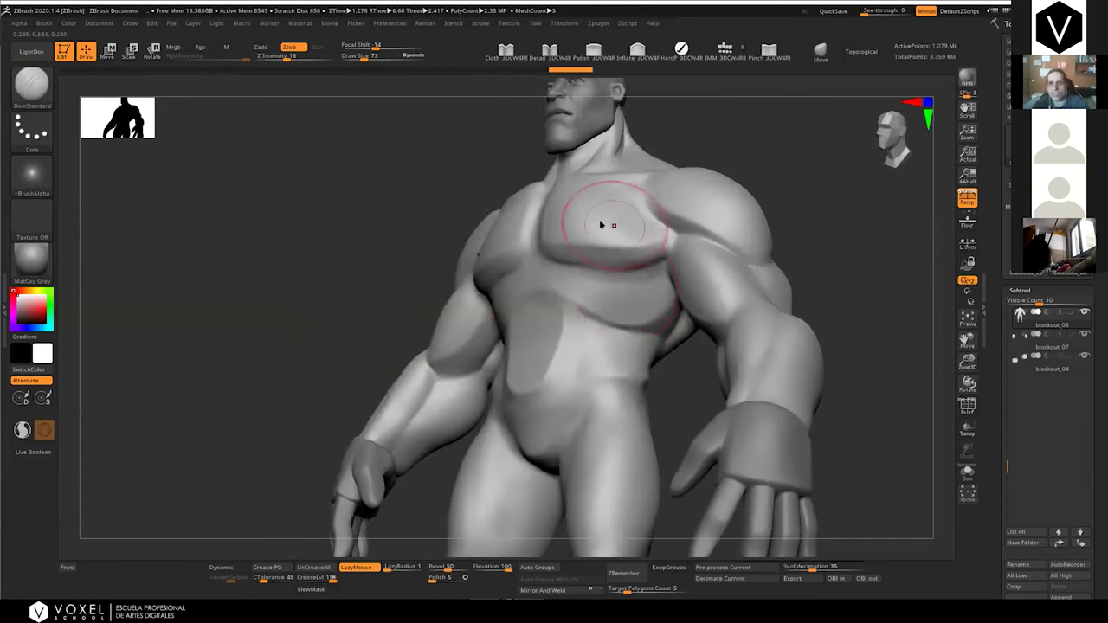
key(alt+Tab)
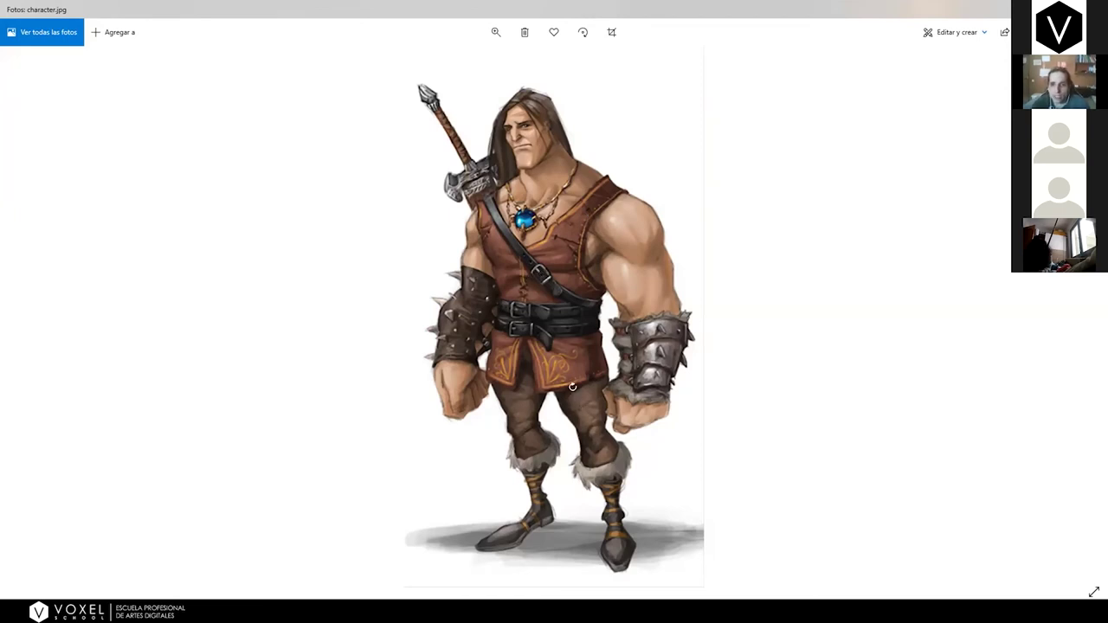
key(alt+Tab)
mouse_move(693, 413)
alt+mouse_down()
mouse_move(627, 351)
mouse_move(648, 342)
mouse_move(621, 312)
mouse_move(611, 364)
alt+mouse_up()
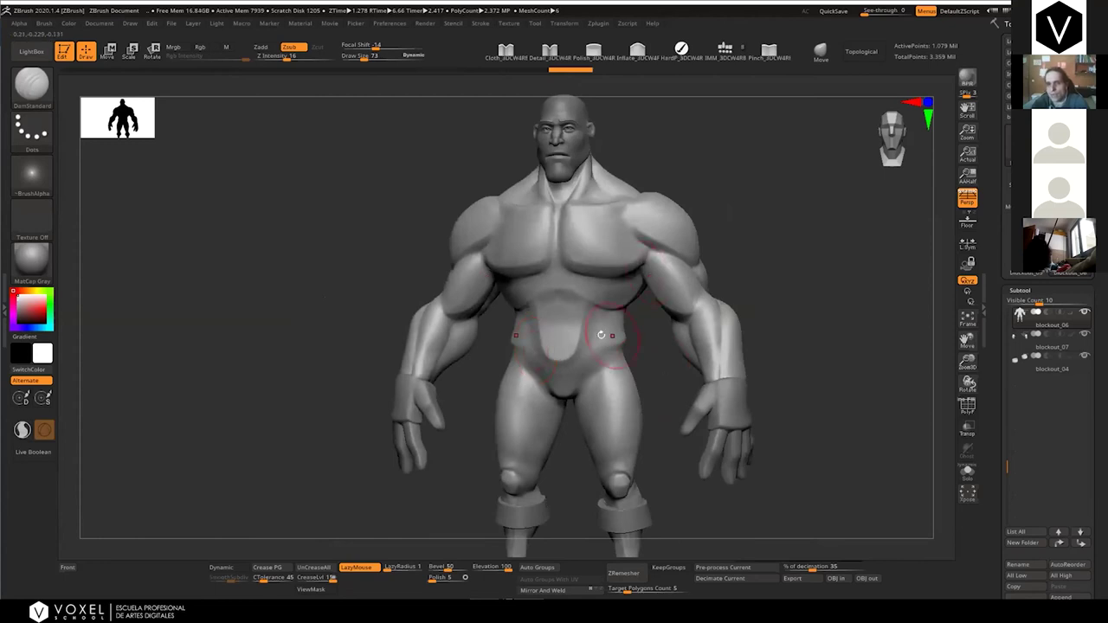
ctrl+right_drag(602, 335, 600, 337)
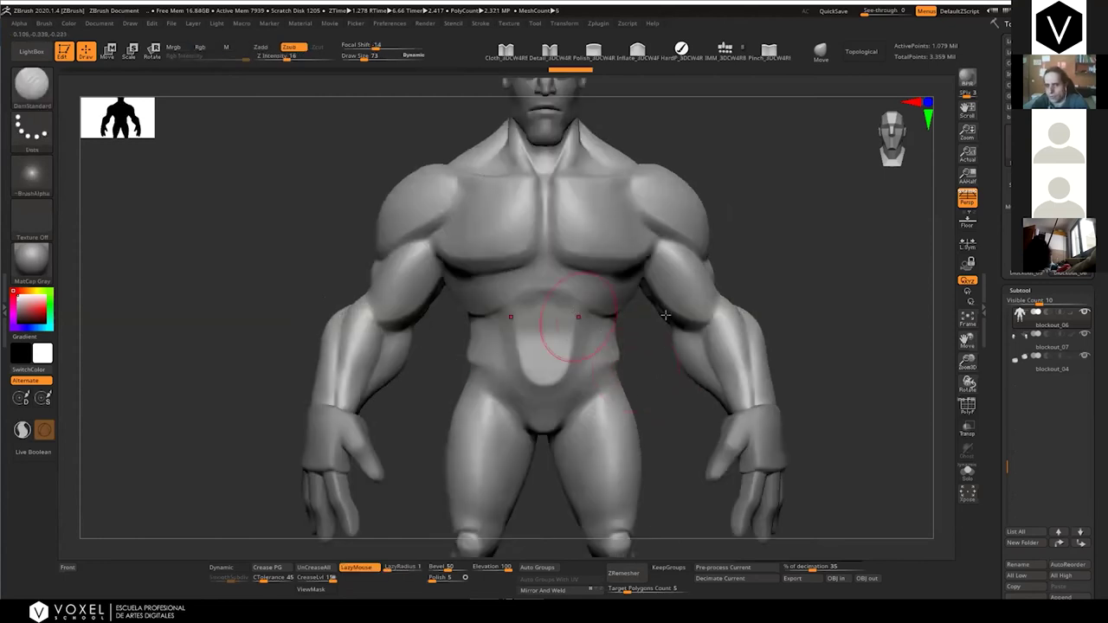
mouse_move(674, 349)
right_down()
mouse_move(638, 357)
mouse_move(656, 358)
mouse_move(584, 426)
mouse_move(710, 442)
mouse_move(681, 301)
right_up()
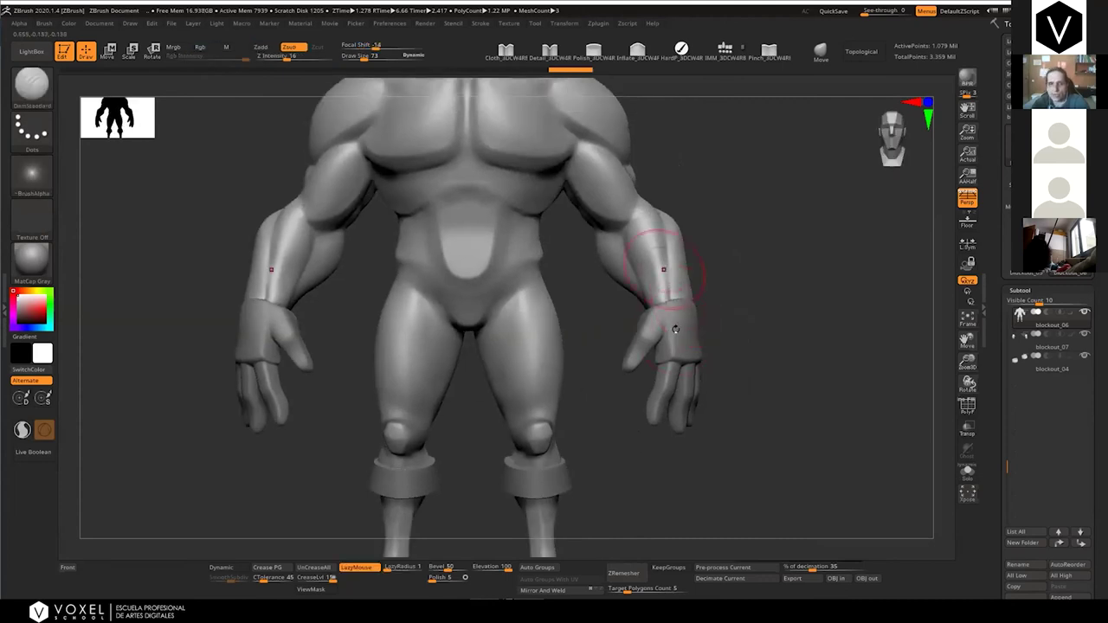
Try rotating and scaling the hands of the blockout_07 subtool with the transform gizmo
right_drag(742, 303, 683, 340)
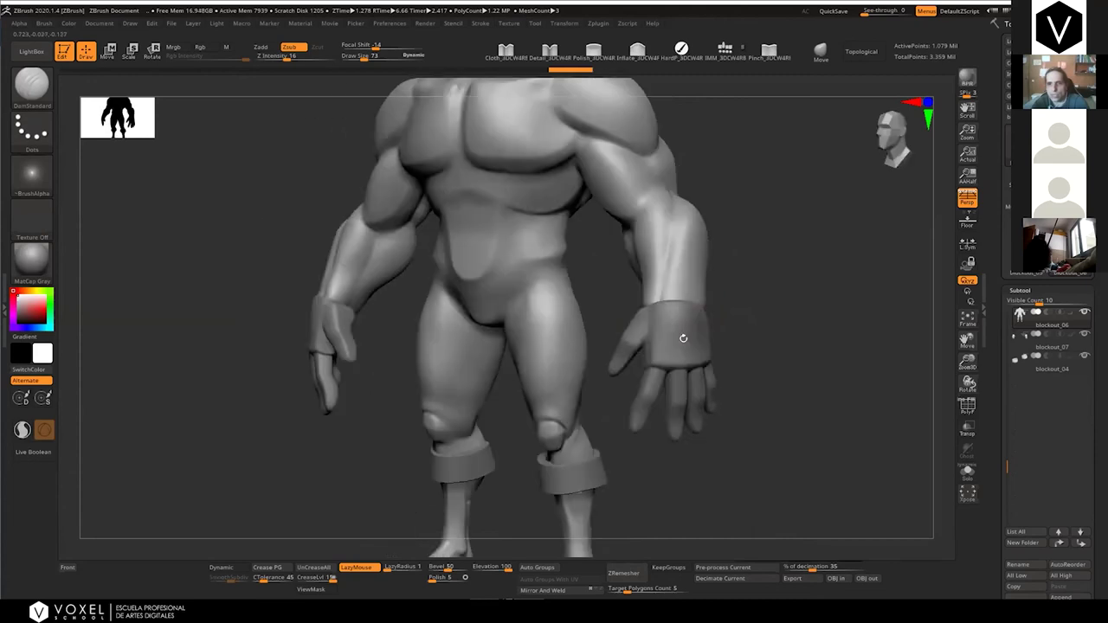
alt+click(683, 339)
key(w)
shift+drag(836, 336, 737, 310)
key(ctrl+z)
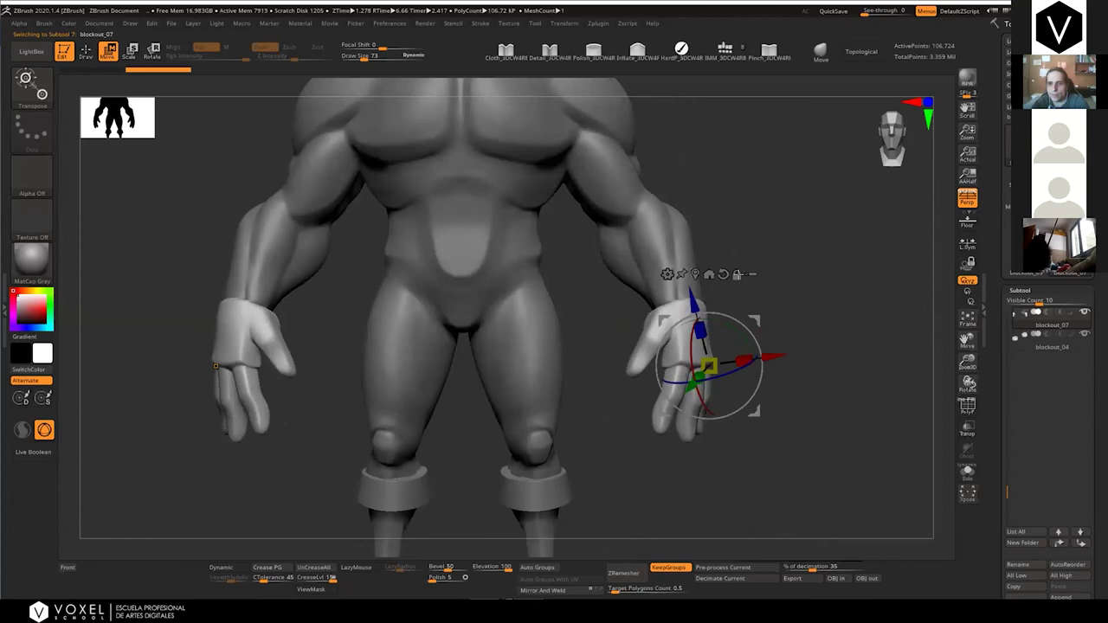
drag(766, 346, 612, 242)
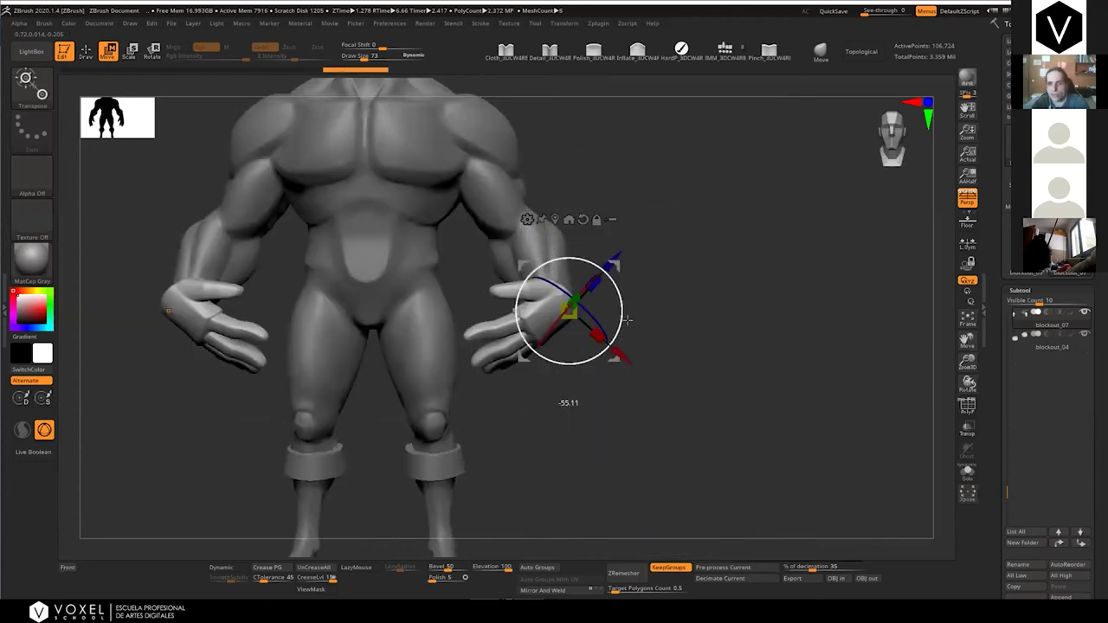
key(ctrl+z)
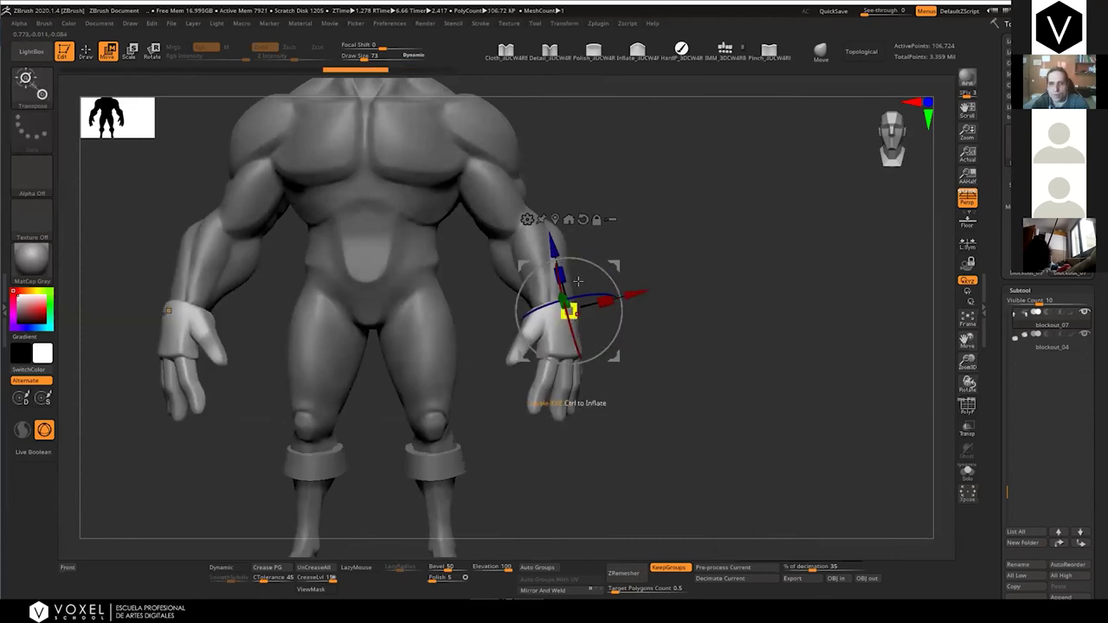
drag(572, 310, 579, 308)
key(ctrl+z)
mouse_move(654, 335)
alt+mouse_down()
mouse_move(754, 330)
mouse_move(749, 348)
mouse_move(862, 352)
alt+mouse_up()
key(q)
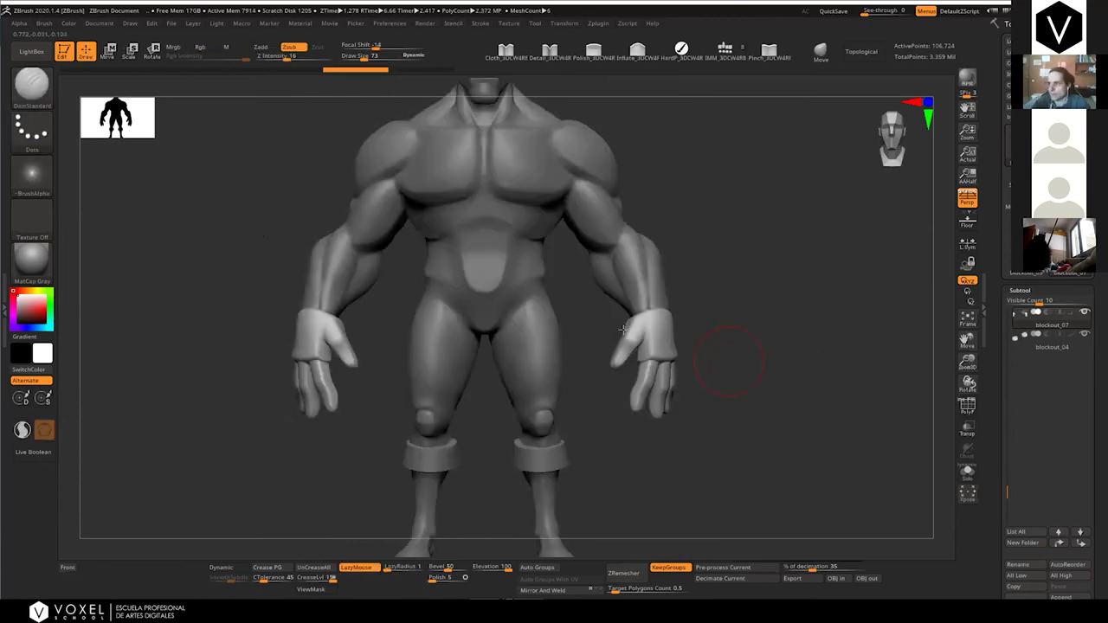
Check the hands and the whole figure against the character.jpg reference
key(alt+Tab)
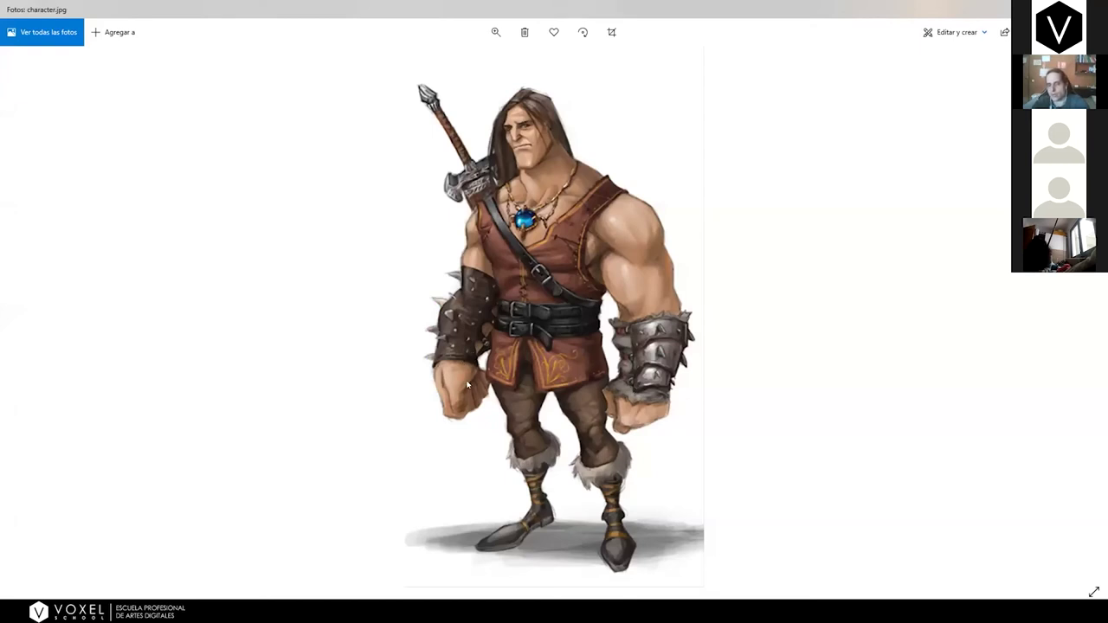
key(alt+Tab)
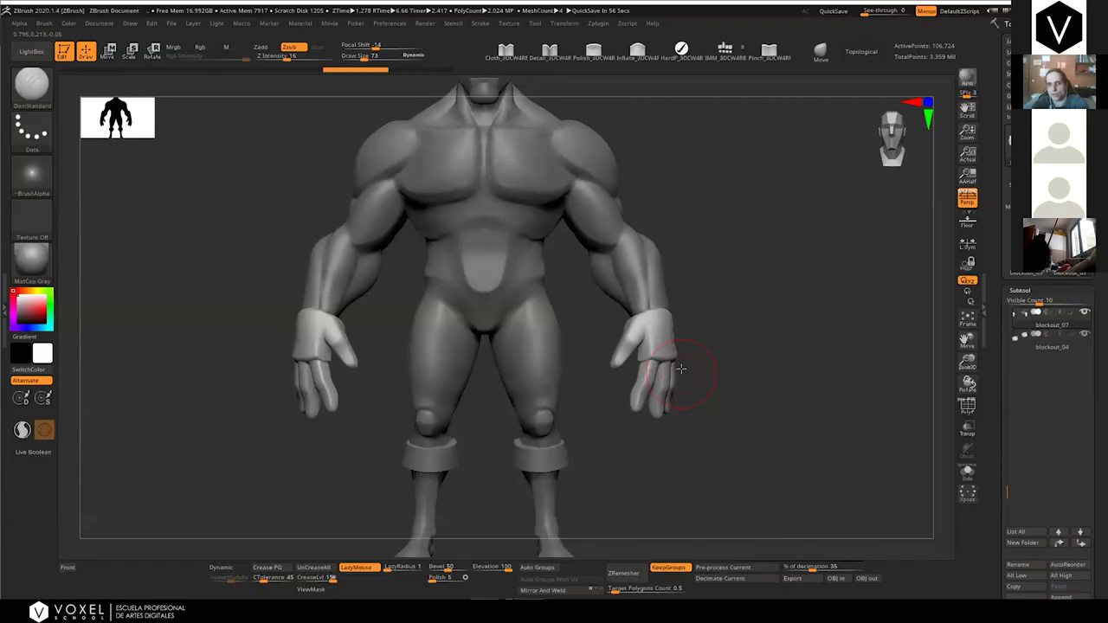
mouse_move(652, 335)
right_down()
mouse_move(732, 293)
mouse_move(686, 311)
right_up()
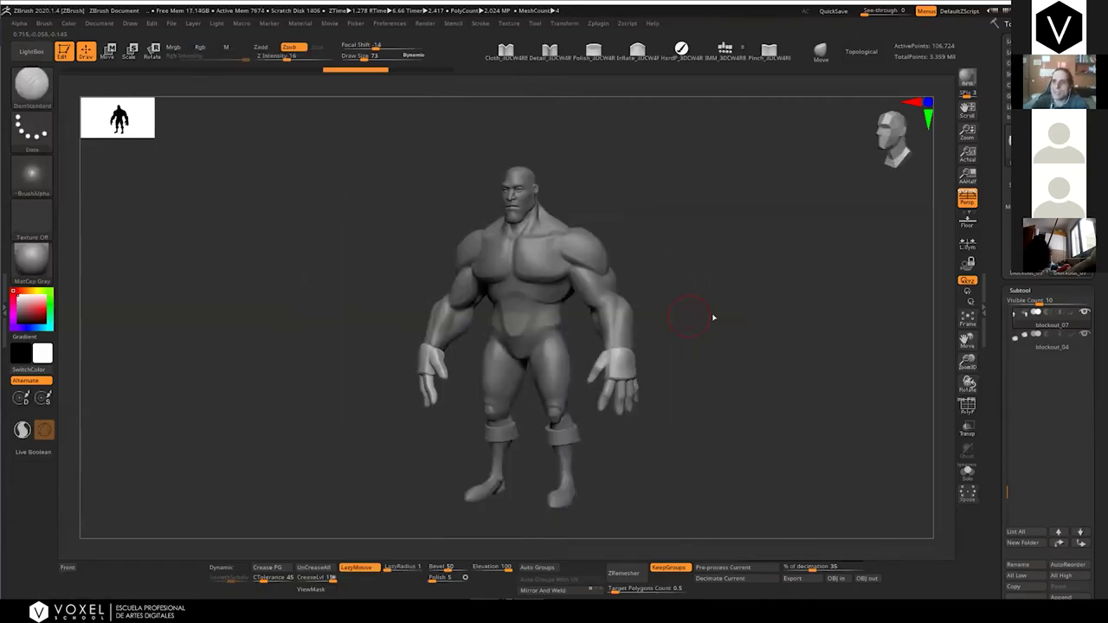
shift+right_drag(386, 251, 431, 246)
Load the tool blockout_2_08.ZTL and frame the clothed figure from the front
key(ctrl+o)
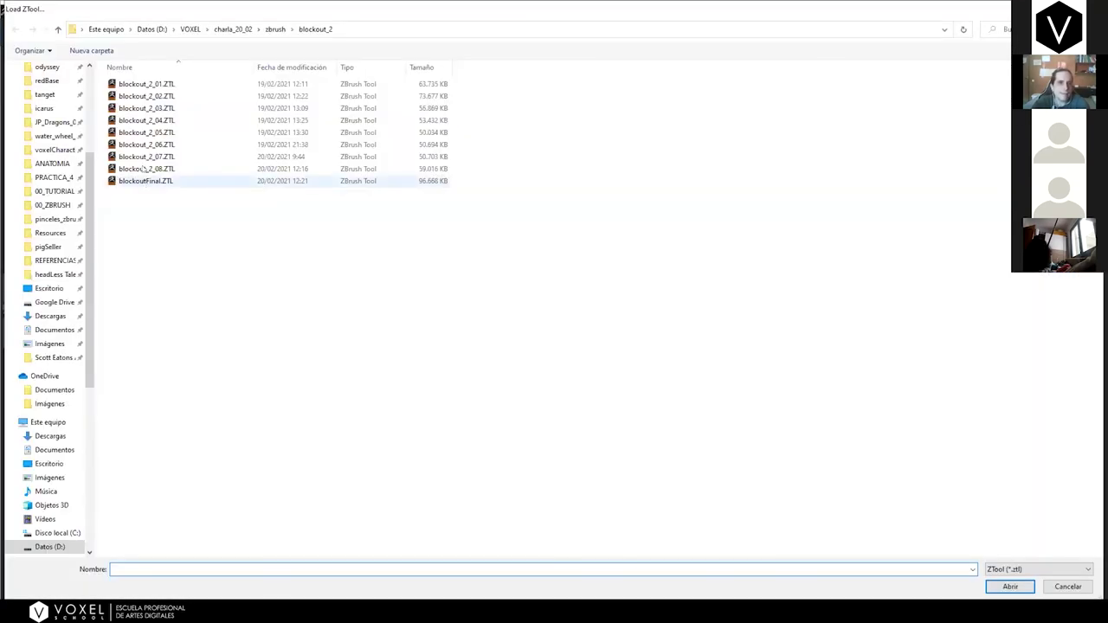
double_click(143, 169)
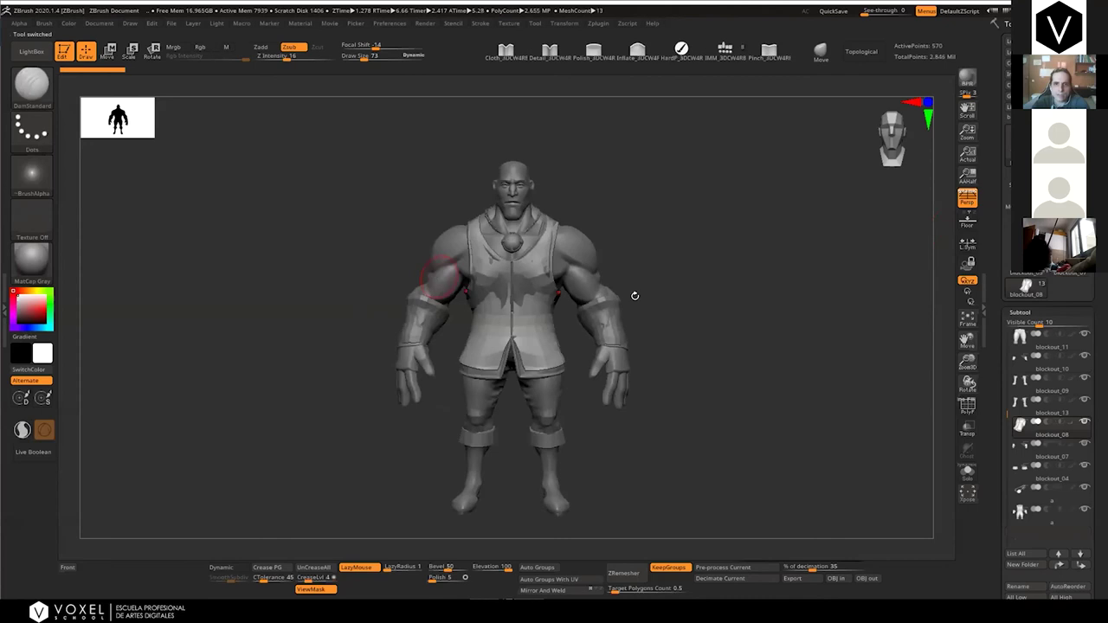
right_drag(665, 297, 701, 247)
ctrl+right_drag(702, 246, 728, 280)
Load the earlier version blockout_2_06.ZTL from the blockout_2 folder
click(1017, 42)
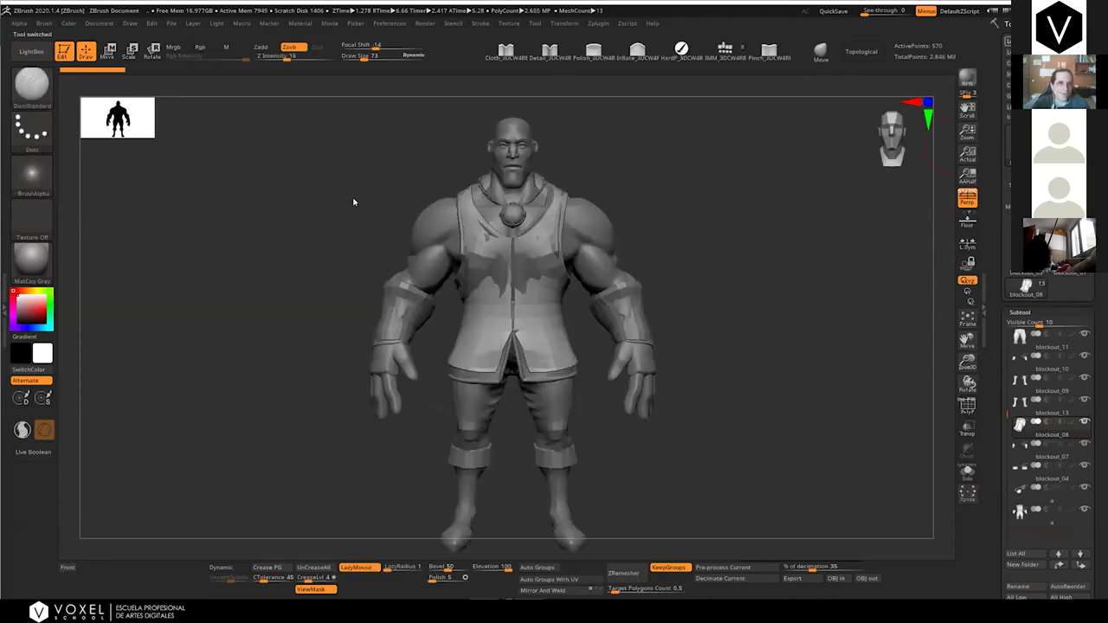
key(ctrl+o)
click(156, 144)
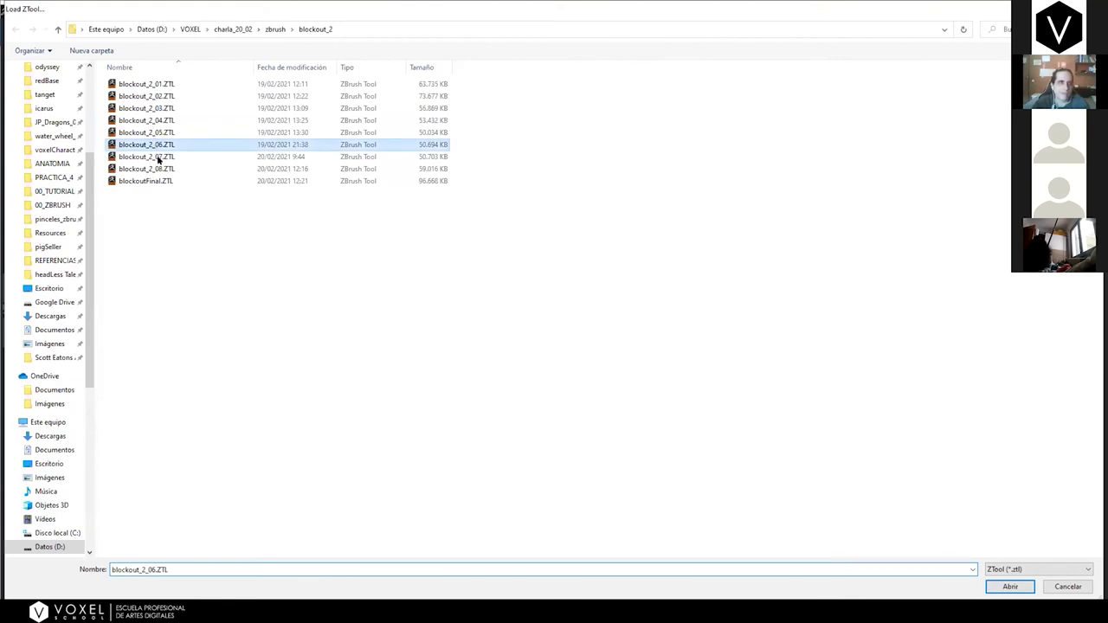
double_click(153, 149)
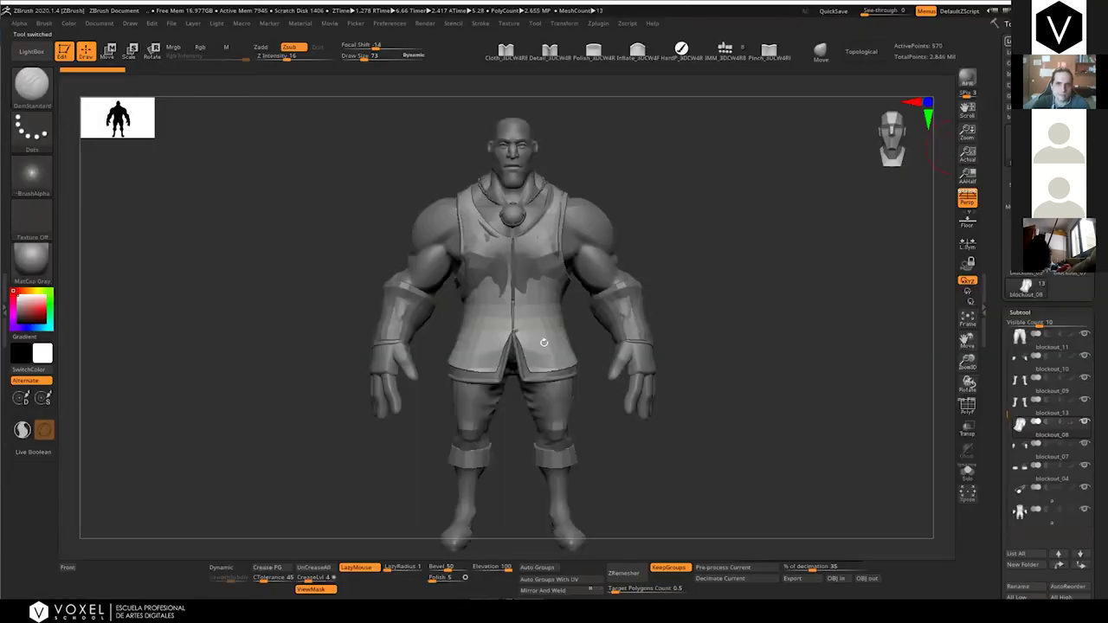
drag(698, 294, 698, 294)
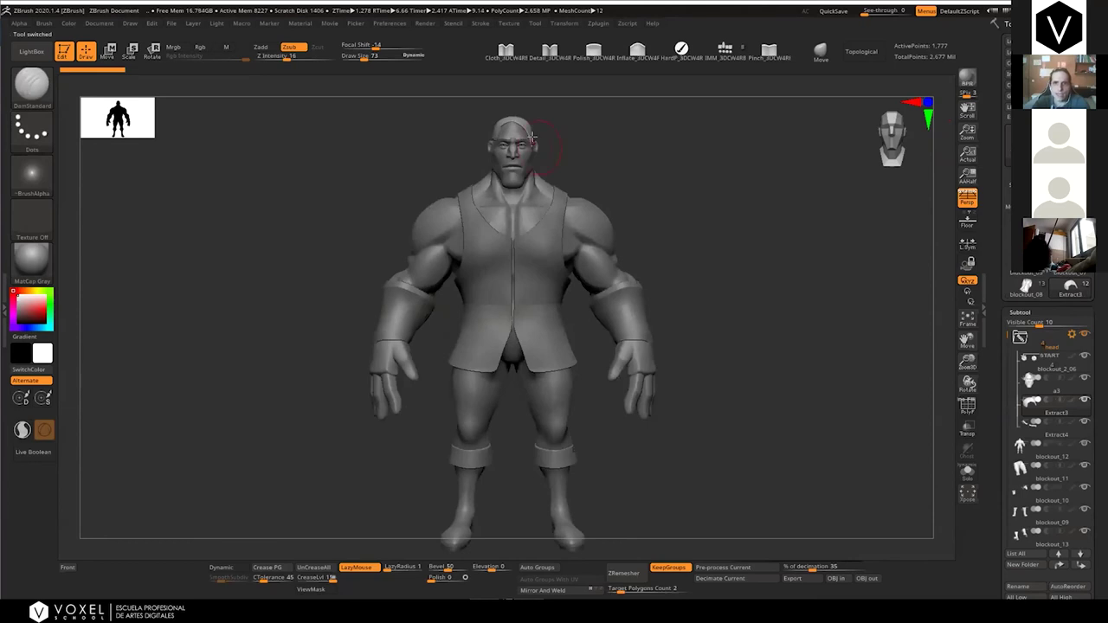
Examine the vest, bracers and boots of the clothed figure together with the subtool list
drag(684, 213, 747, 227)
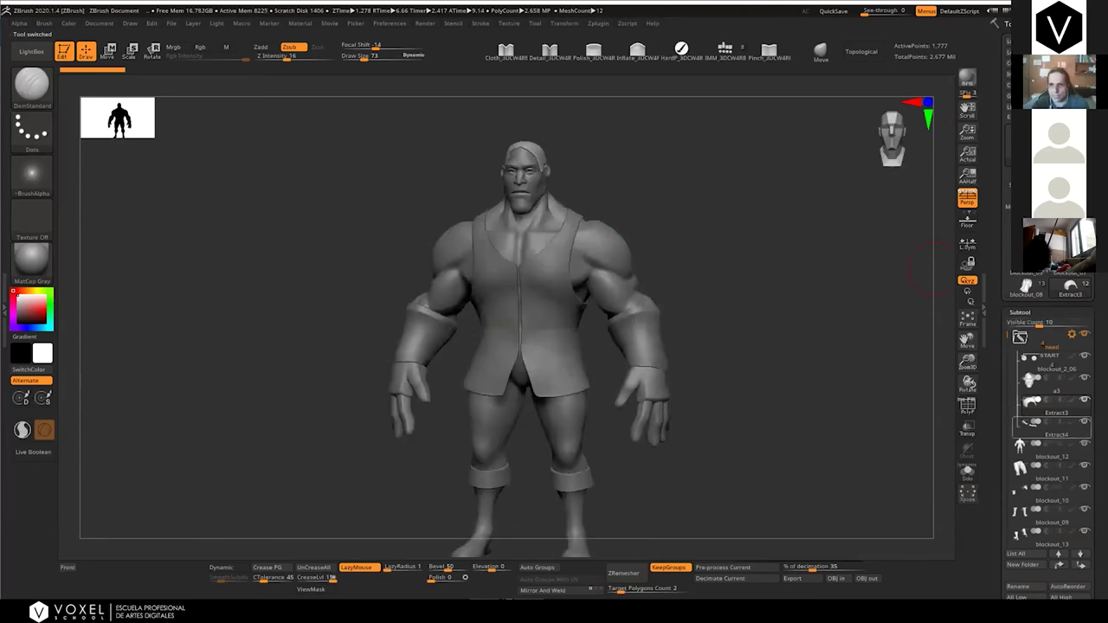
drag(1010, 433, 1010, 335)
scroll(1092, 368, down, 1)
drag(853, 275, 783, 301)
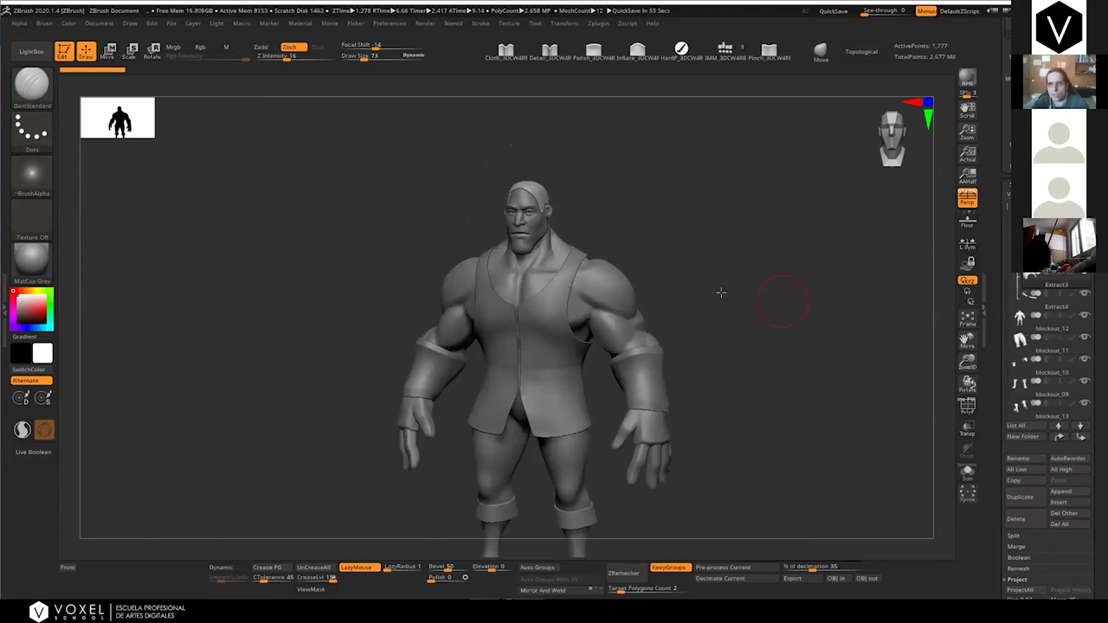
drag(721, 292, 668, 217)
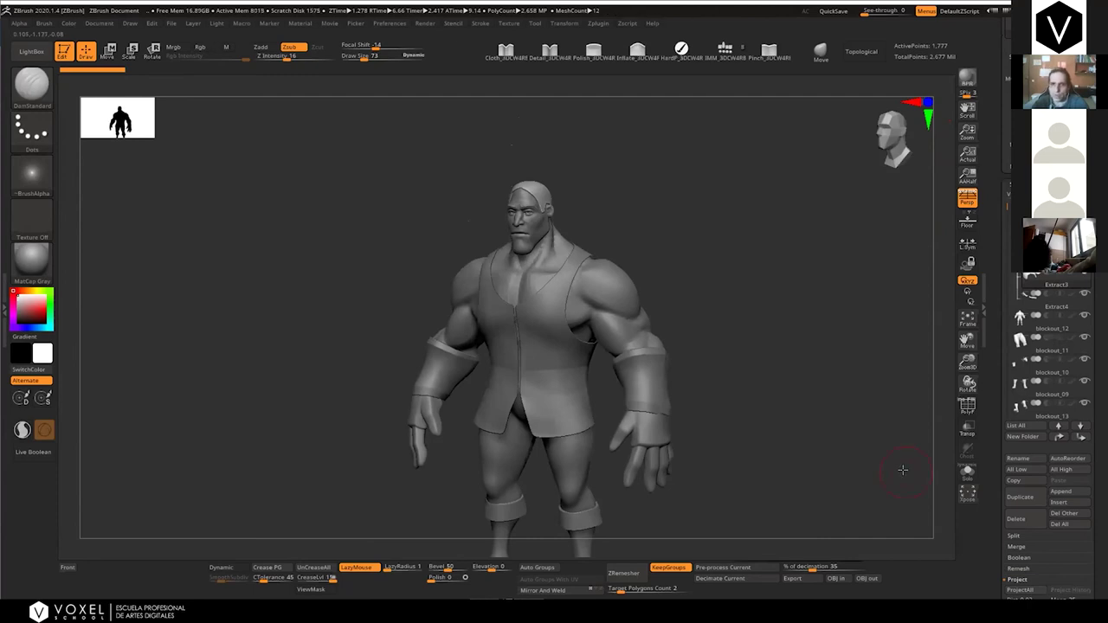
Delete the active extracted subtool from the clothed figure and accept that the deletion cannot be undone
mouse_move(682, 214)
mouse_down()
mouse_move(708, 241)
mouse_move(531, 193)
mouse_up()
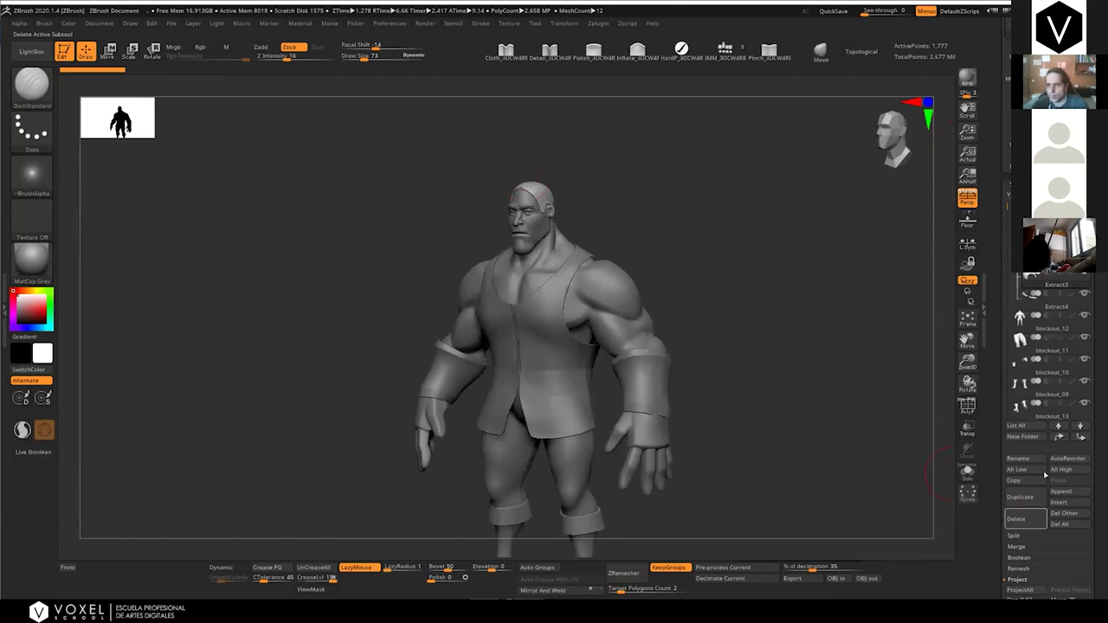
click(1016, 518)
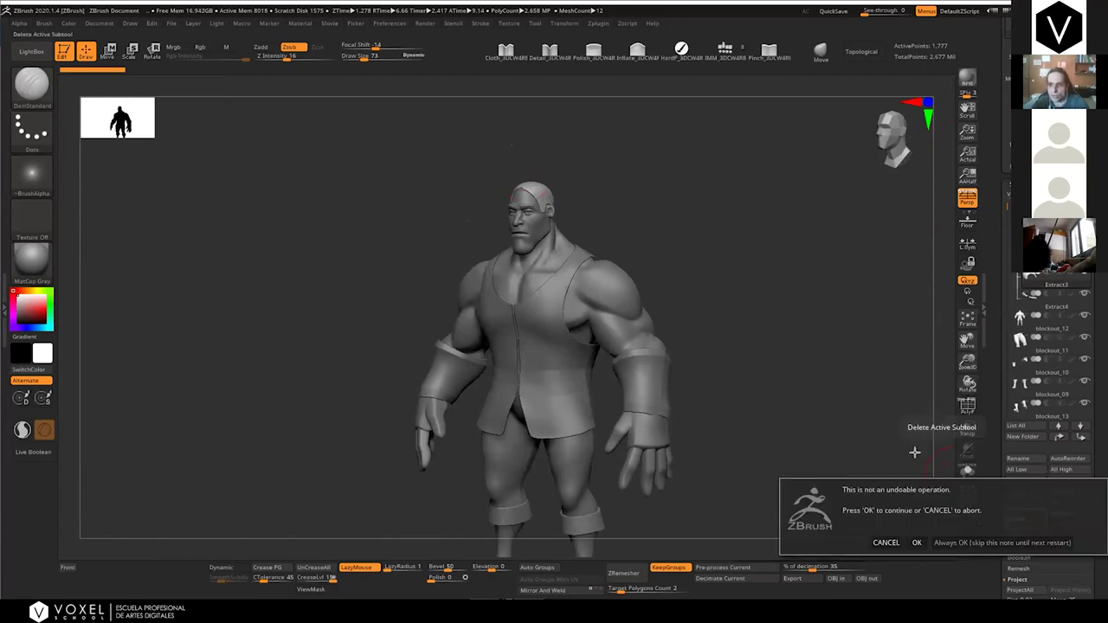
mouse_move(852, 468)
mouse_down()
mouse_move(740, 295)
mouse_move(698, 327)
mouse_move(717, 358)
mouse_move(720, 266)
mouse_move(657, 274)
mouse_up()
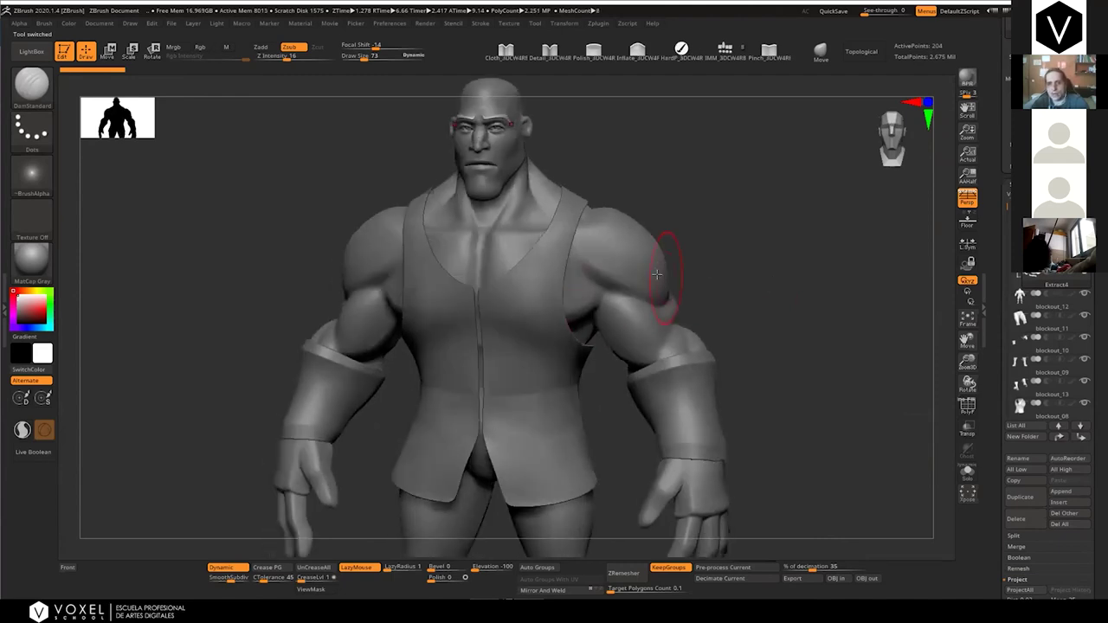
Isolate the body subtool and compare its subdivision levels with the wireframe displayed, finishing at the highest level
alt+click(657, 275)
mouse_move(935, 292)
mouse_down()
mouse_move(772, 296)
mouse_move(802, 293)
mouse_up()
key(shift+f)
key(shift+d)
key(shift+d)
key(d)
key(d)
key(d)
key(d)
key(d)
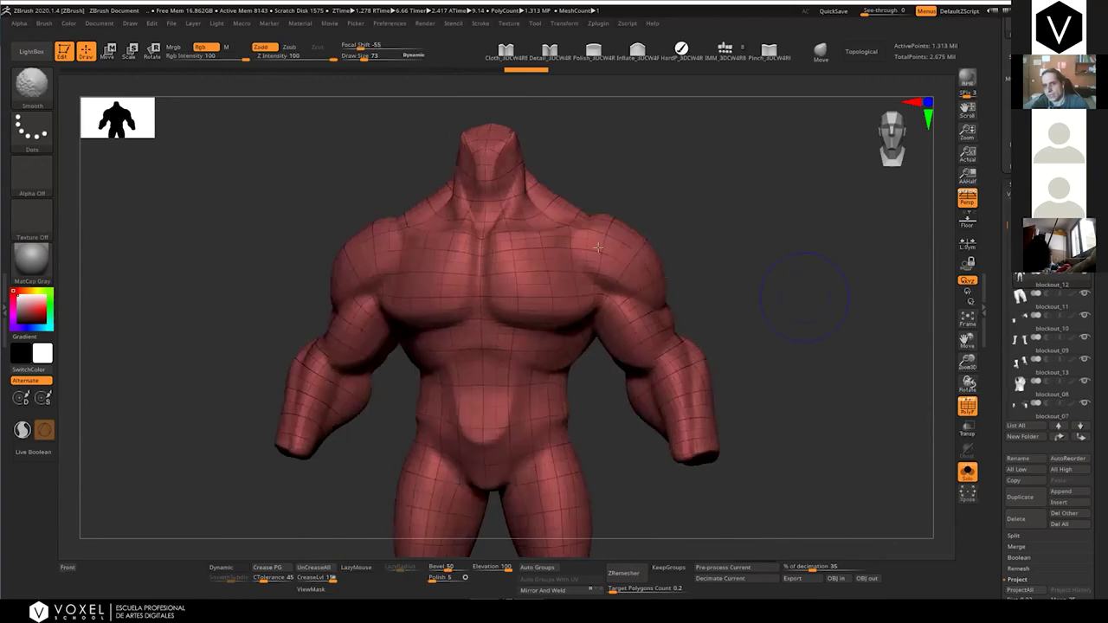
key(shift)
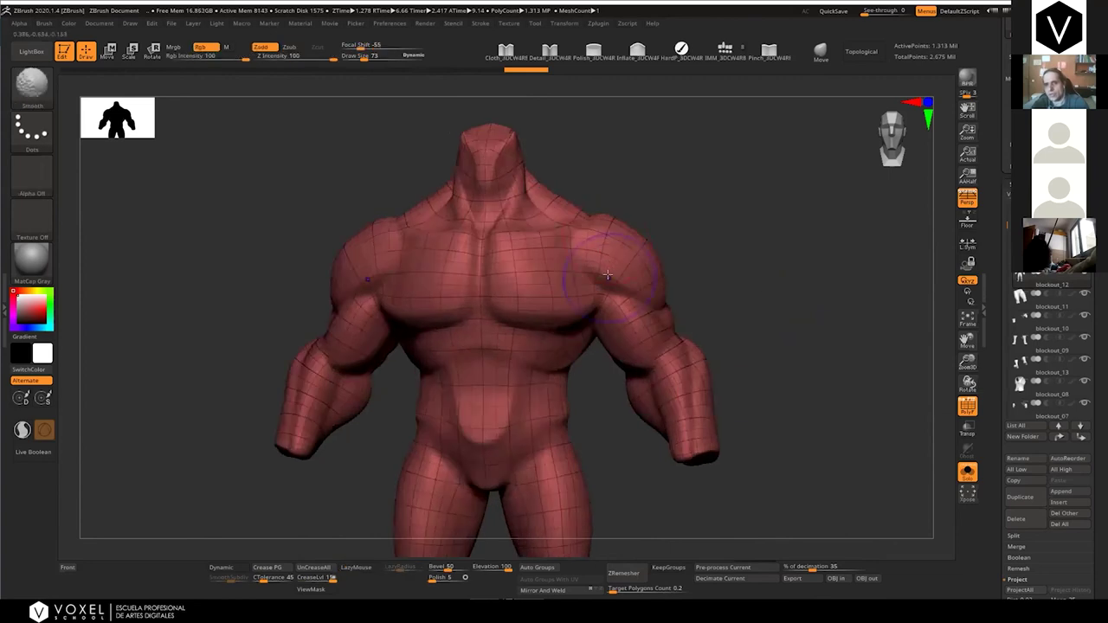
key(shift+f)
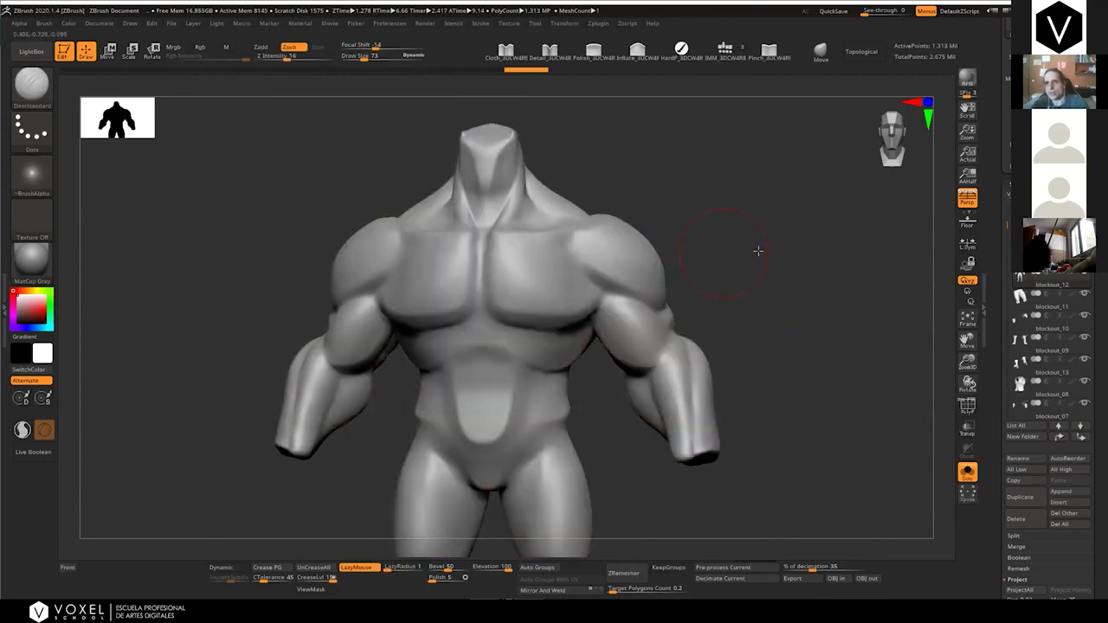
drag(724, 254, 515, 248)
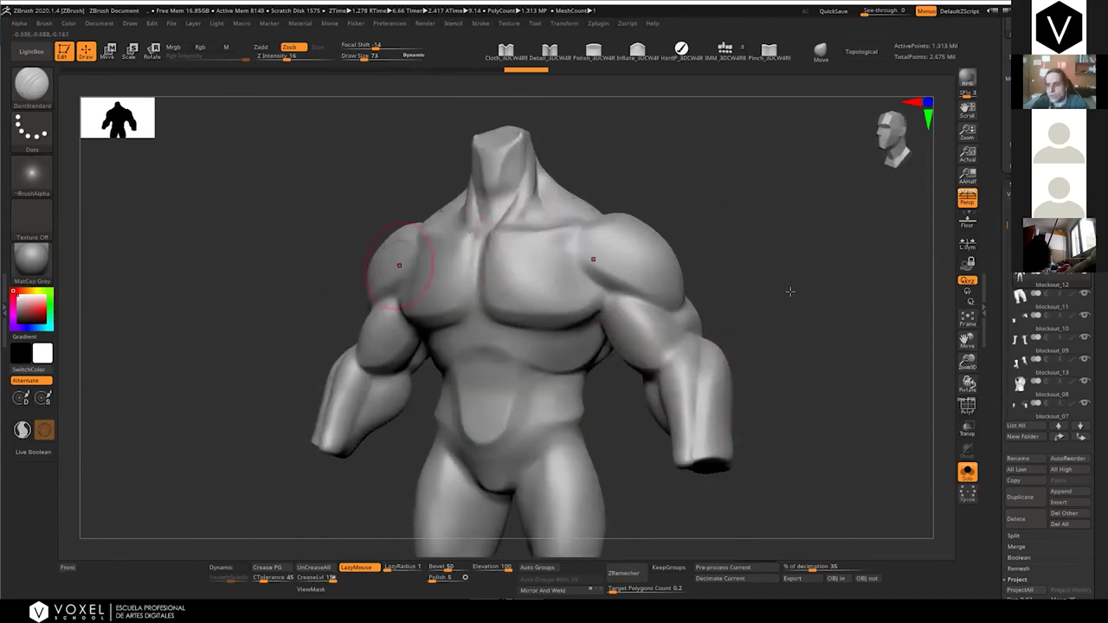
shift+drag(790, 291, 793, 294)
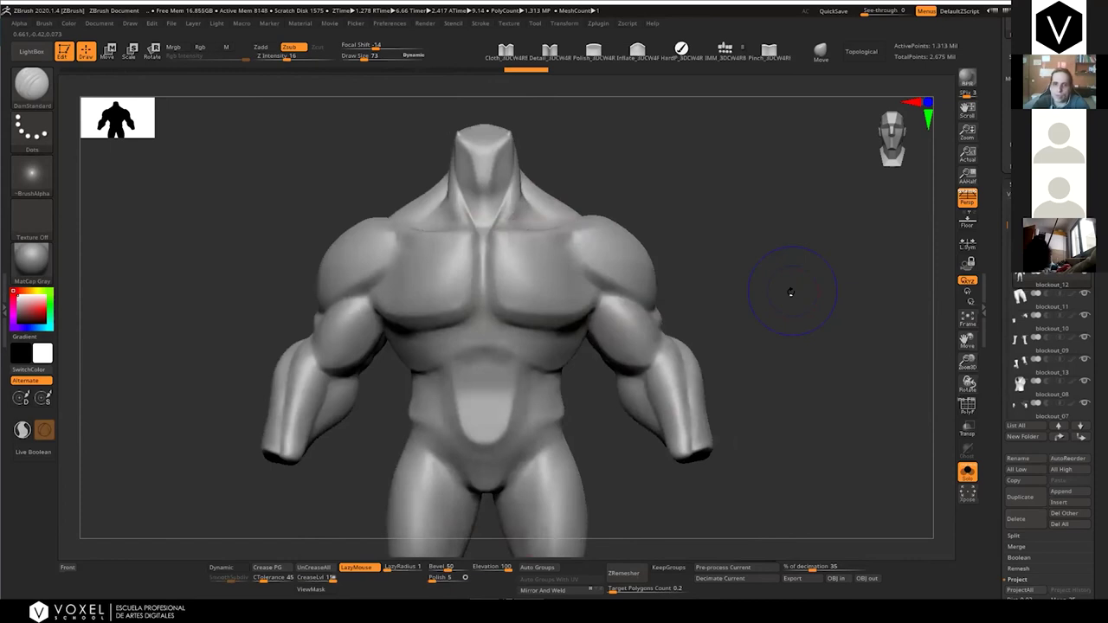
Lower the isolated body to its lowest subdivision level and display its wireframe
key(shift+d)
key(shift+d)
key(shift+d)
key(shift+d)
key(shift+d)
drag(790, 287, 600, 238)
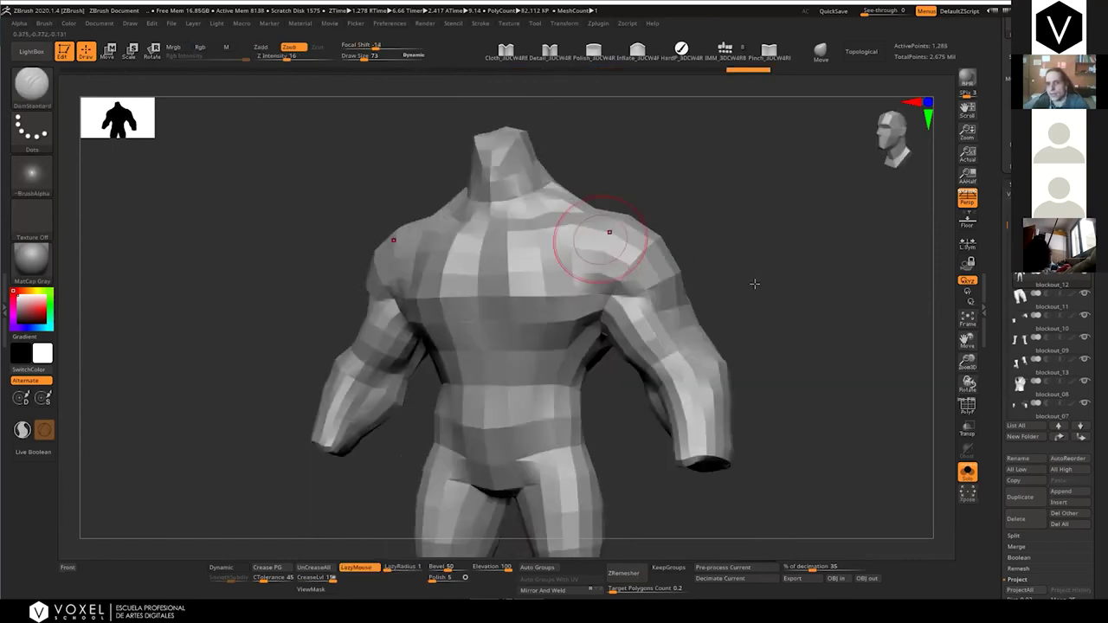
drag(727, 304, 736, 295)
key(shift+f)
shift+drag(614, 269, 618, 296)
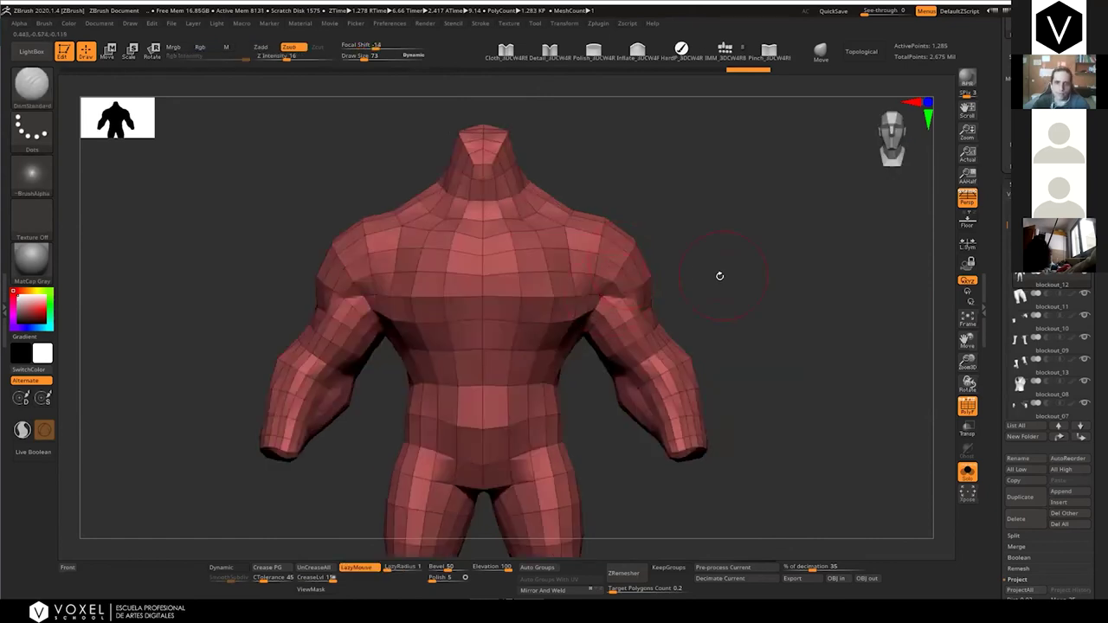
Compare the body's wireframe at the highest subdivision level, returning to the lowest one
key(d)
key(d)
key(d)
key(d)
key(d)
key(shift+d)
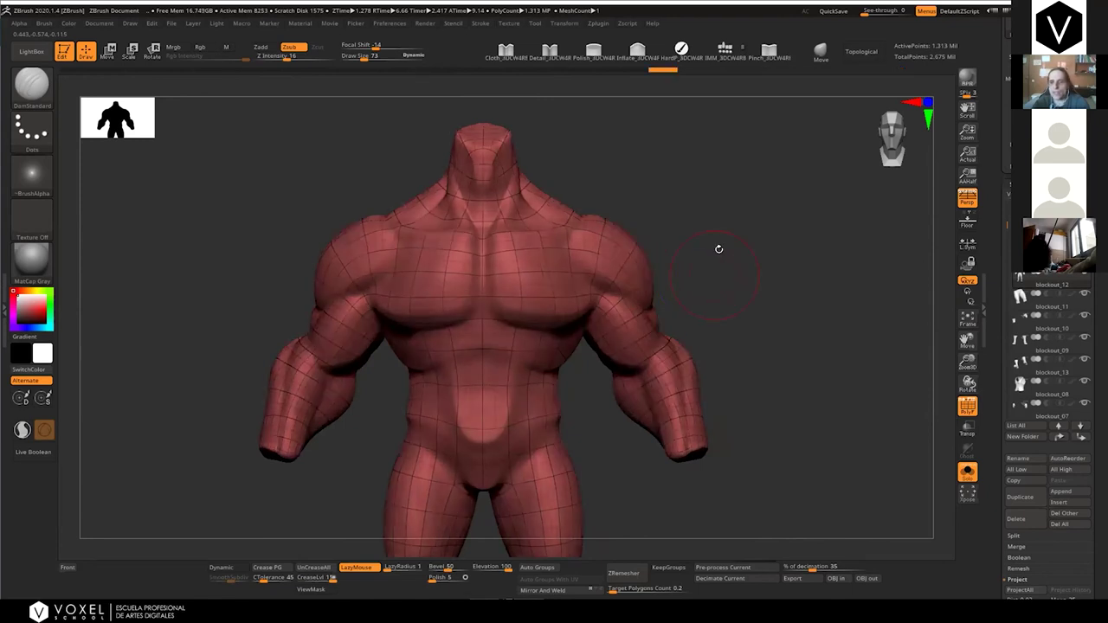
mouse_move(719, 249)
alt+mouse_down()
mouse_move(751, 250)
mouse_move(711, 240)
alt+mouse_up()
key(shift+d)
key(shift+d)
key(shift+d)
key(shift+d)
key(shift+d)
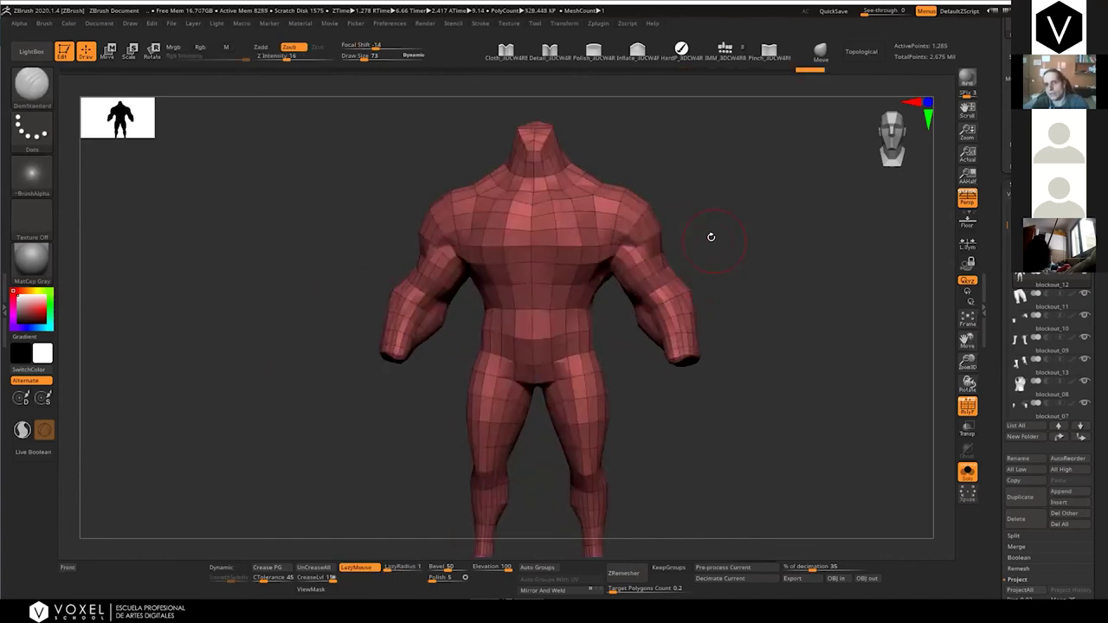
Duplicate the low-resolution body subtool and move the copy to the end of the subtool list
drag(813, 250, 783, 254)
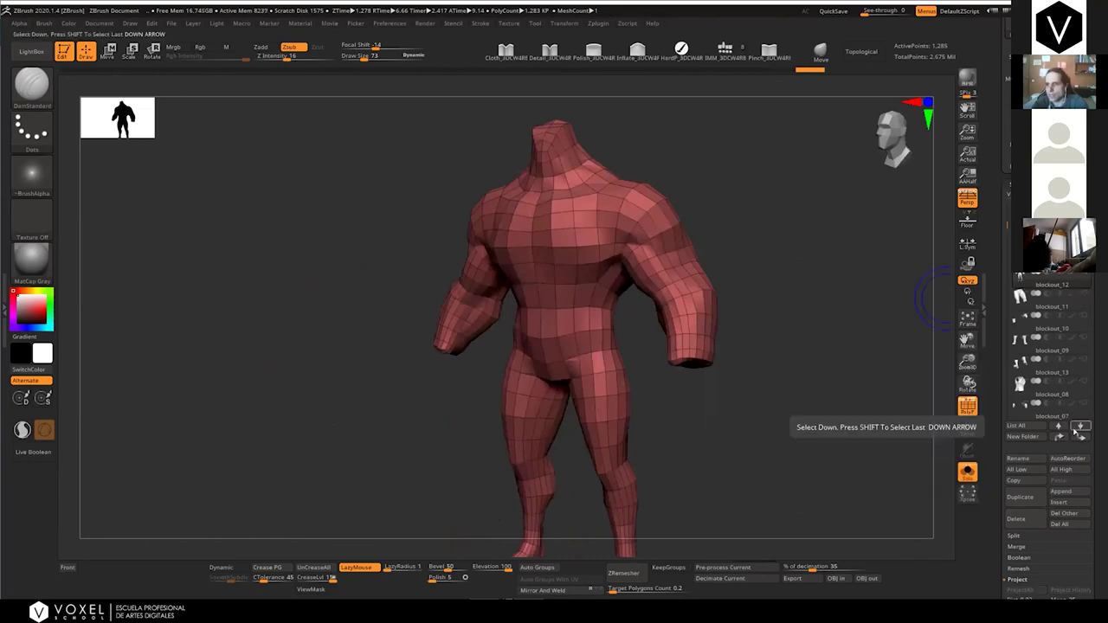
click(1022, 495)
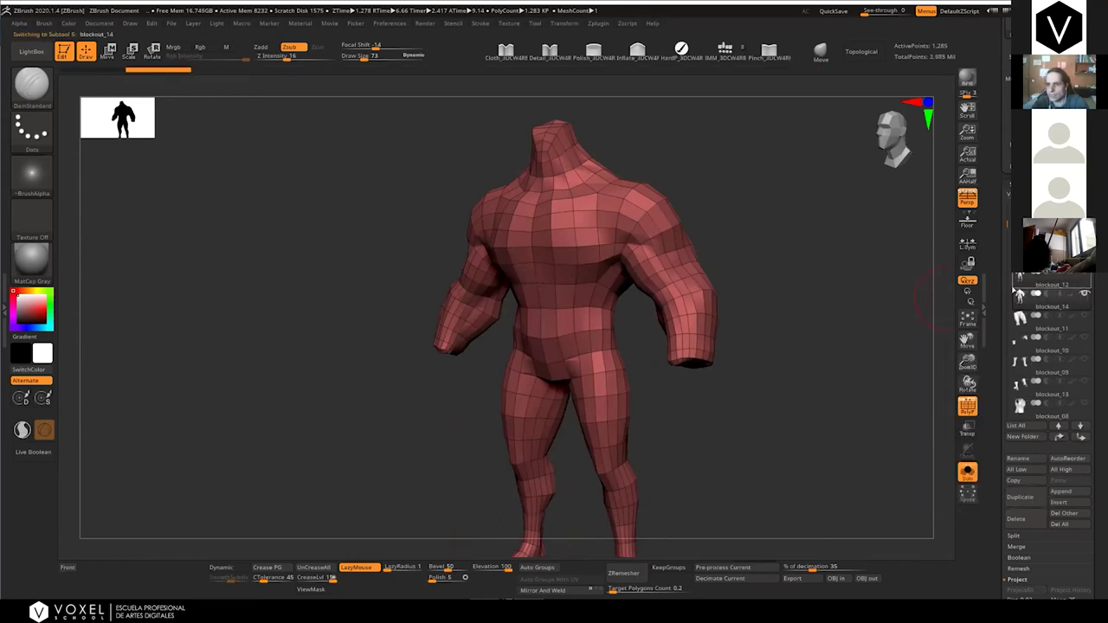
key(shift)
shift+click(1081, 436)
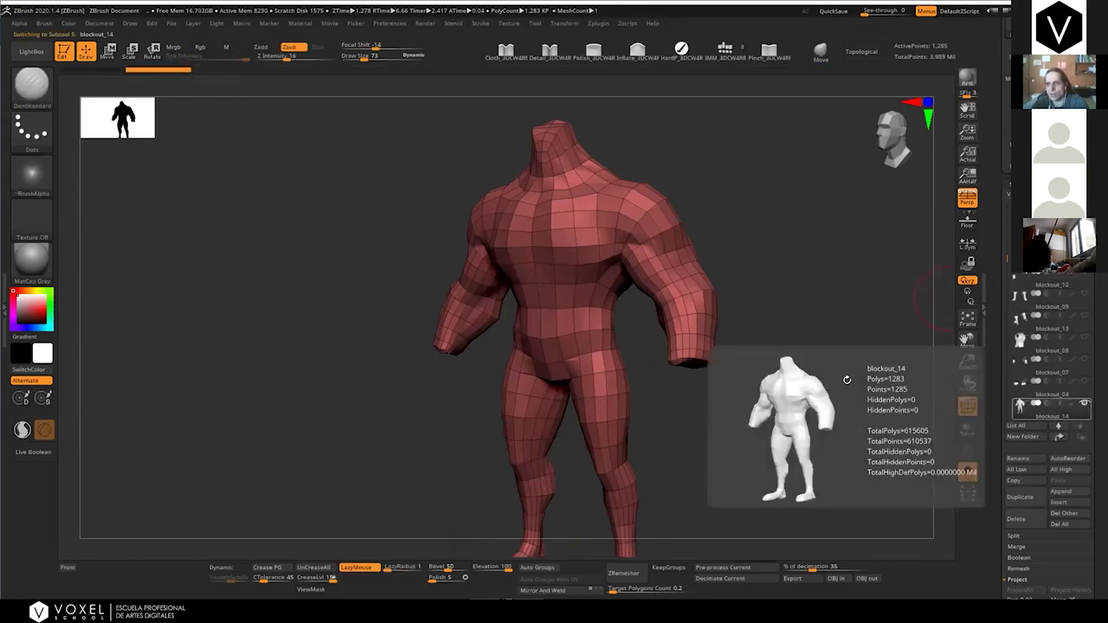
shift+drag(785, 327, 795, 342)
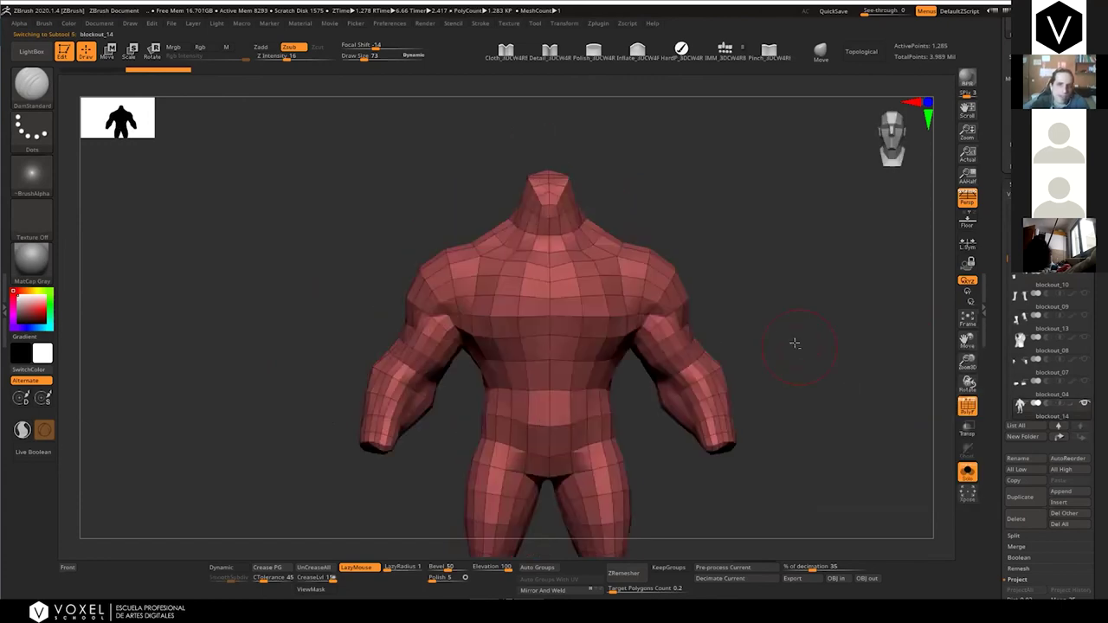
Hide both arms of the duplicated body up to the shoulders using the SelectLasso brush
right_drag(558, 260, 559, 266)
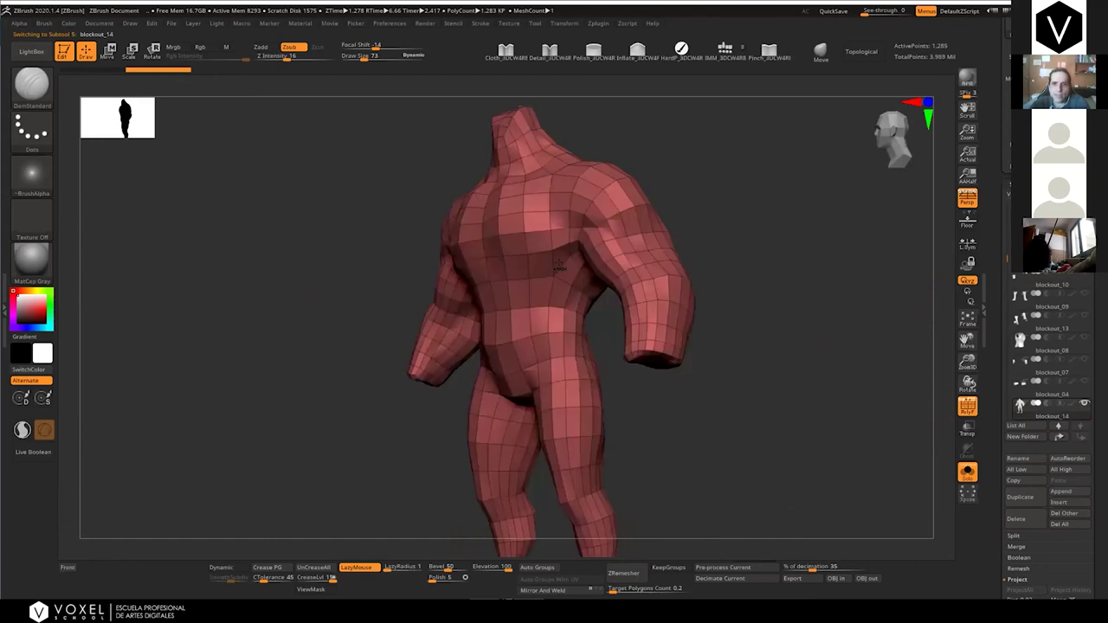
key(ctrl+shift+z)
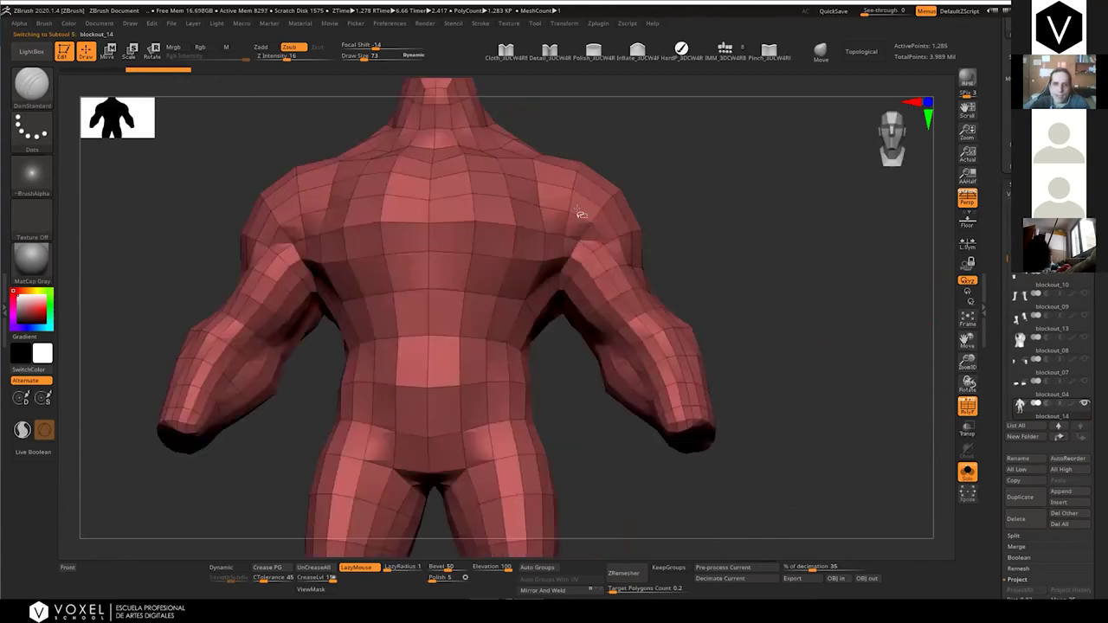
ctrl+right_drag(579, 211, 88, 139)
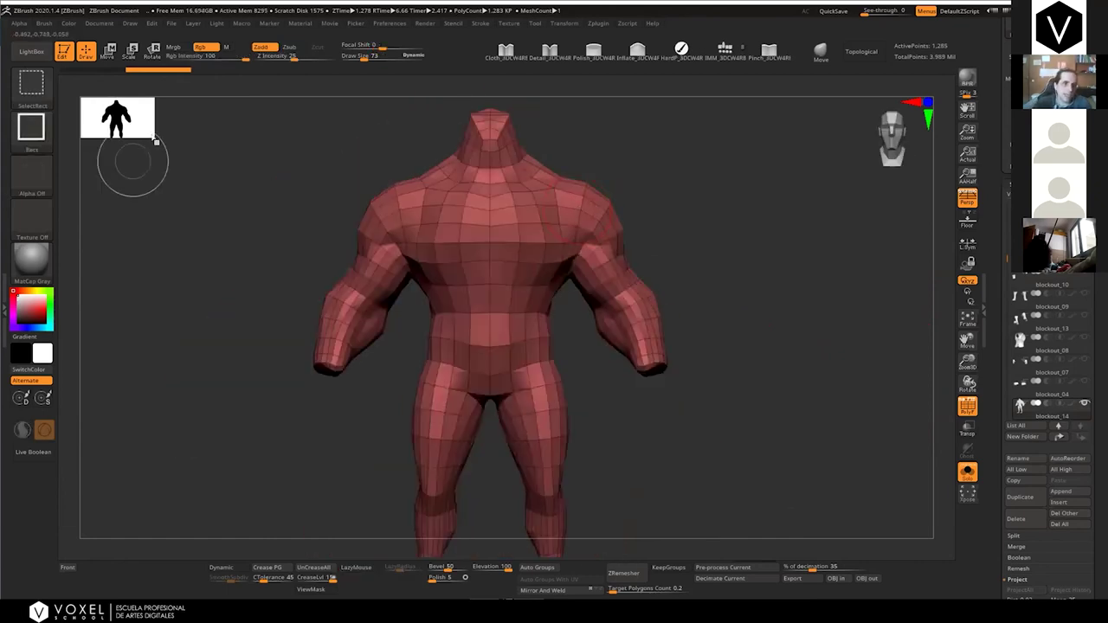
key(ctrl+shift+b)
ctrl+shift+click(311, 146)
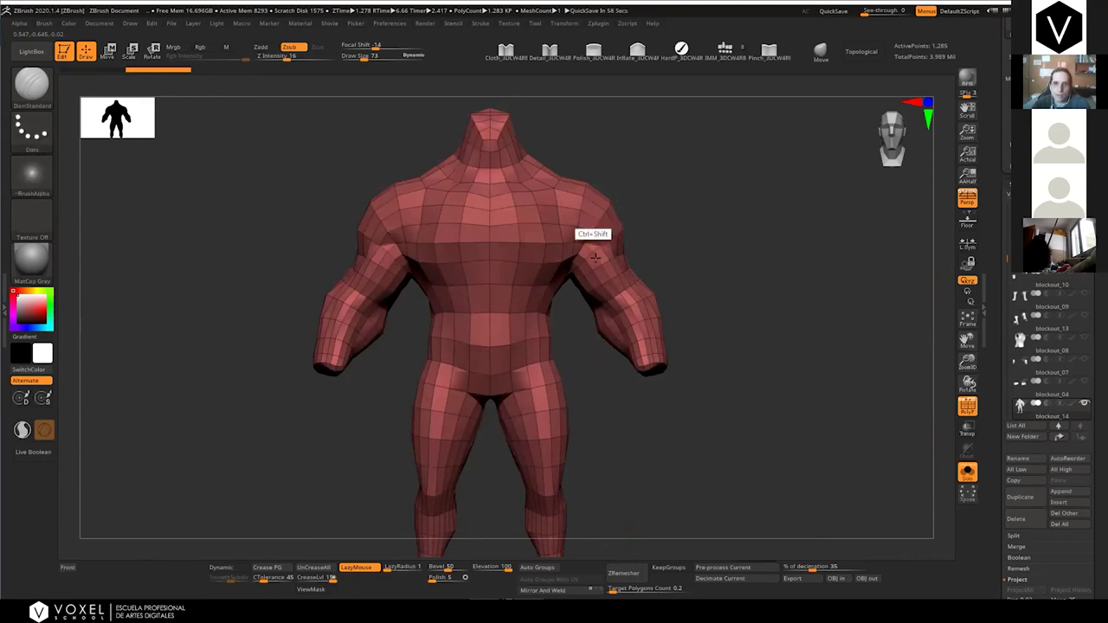
shift+right_drag(596, 258, 624, 226)
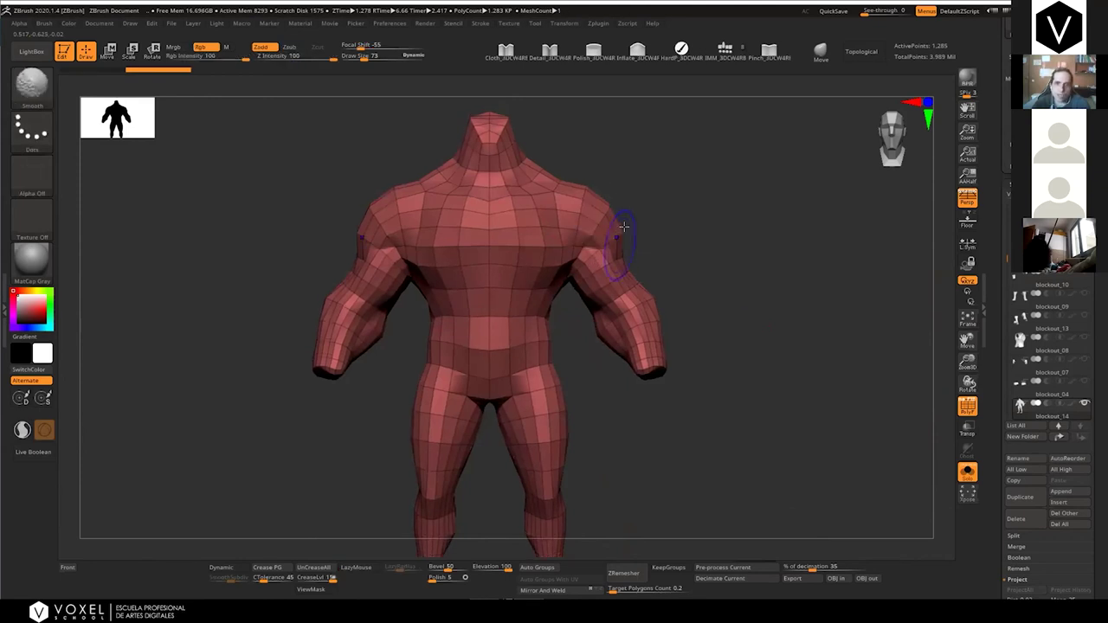
mouse_move(605, 182)
ctrl+alt+shift+mouse_down()
mouse_move(570, 290)
mouse_move(699, 380)
mouse_move(701, 303)
ctrl+alt+shift+mouse_up()
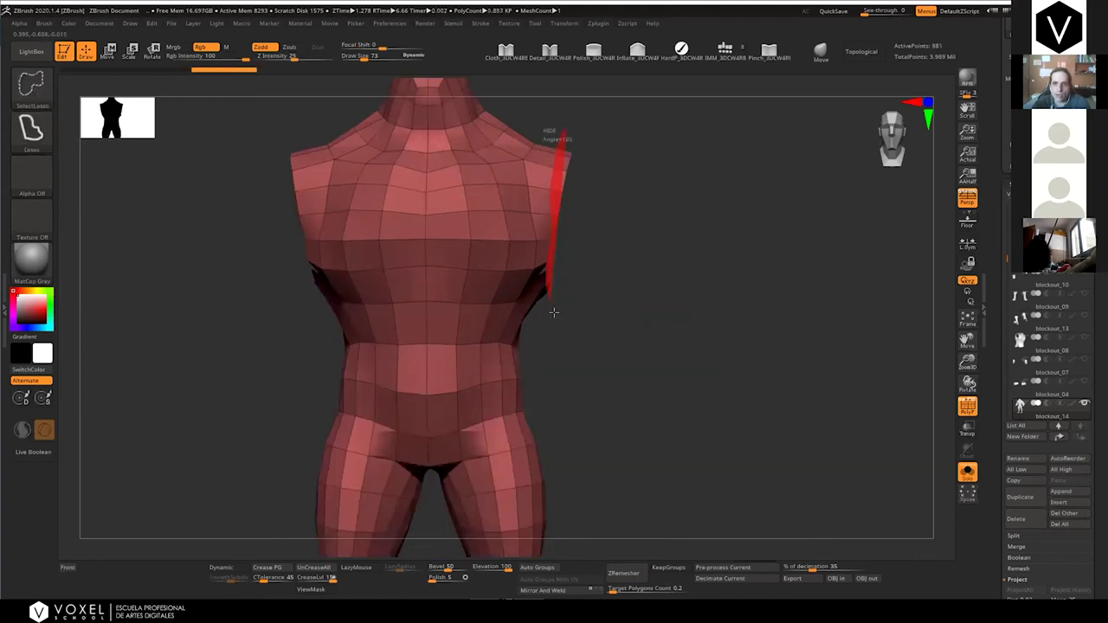
ctrl+shift+drag(556, 309, 620, 256)
Hide the neck and legs of the duplicated body, keeping only the vest-shaped torso
mouse_move(671, 242)
mouse_down()
mouse_move(597, 228)
mouse_move(587, 202)
mouse_up()
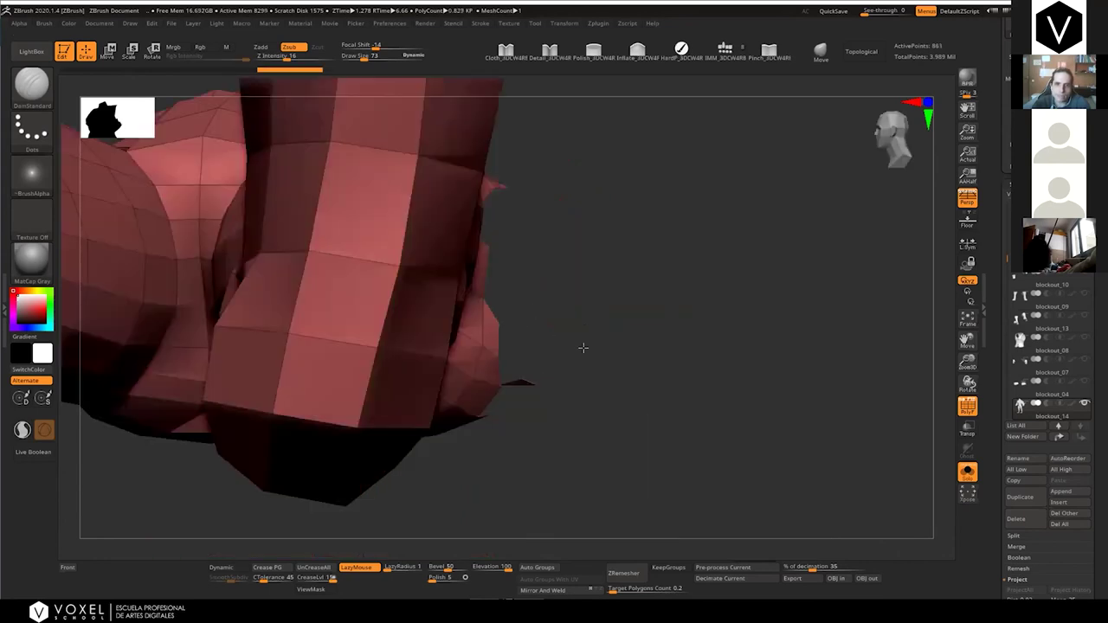
shift+drag(583, 348, 578, 407)
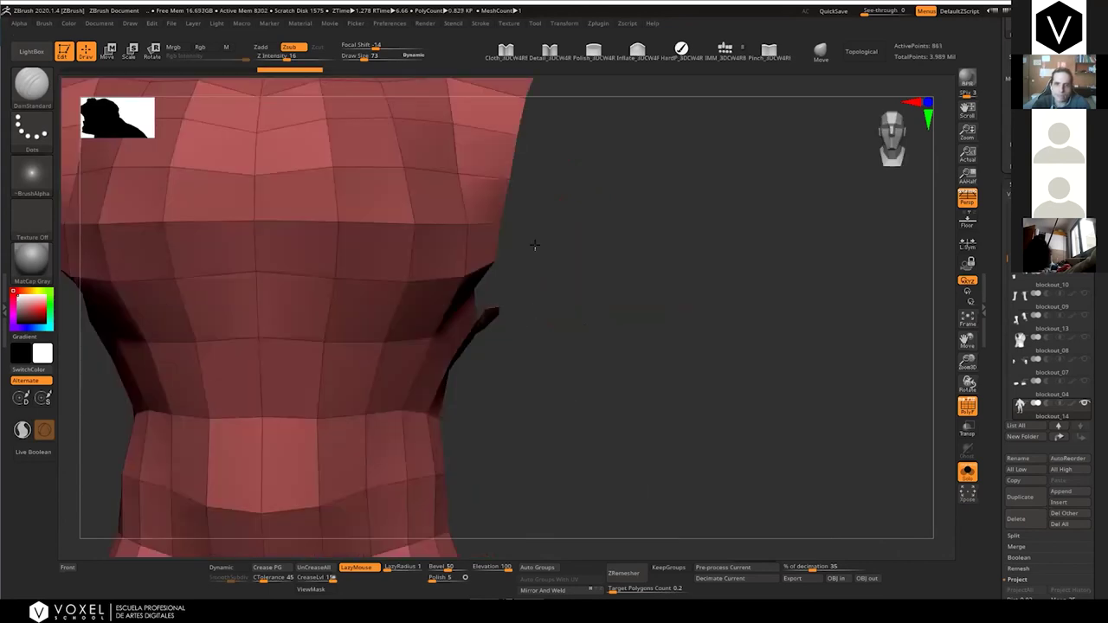
drag(535, 245, 592, 313)
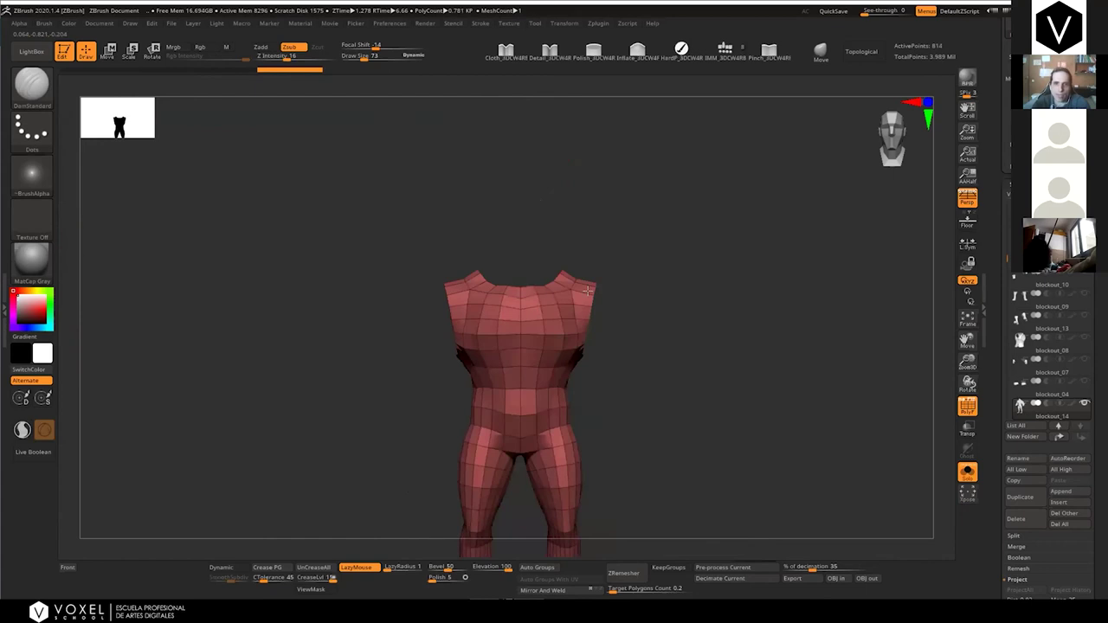
scroll(475, 295, up, 3)
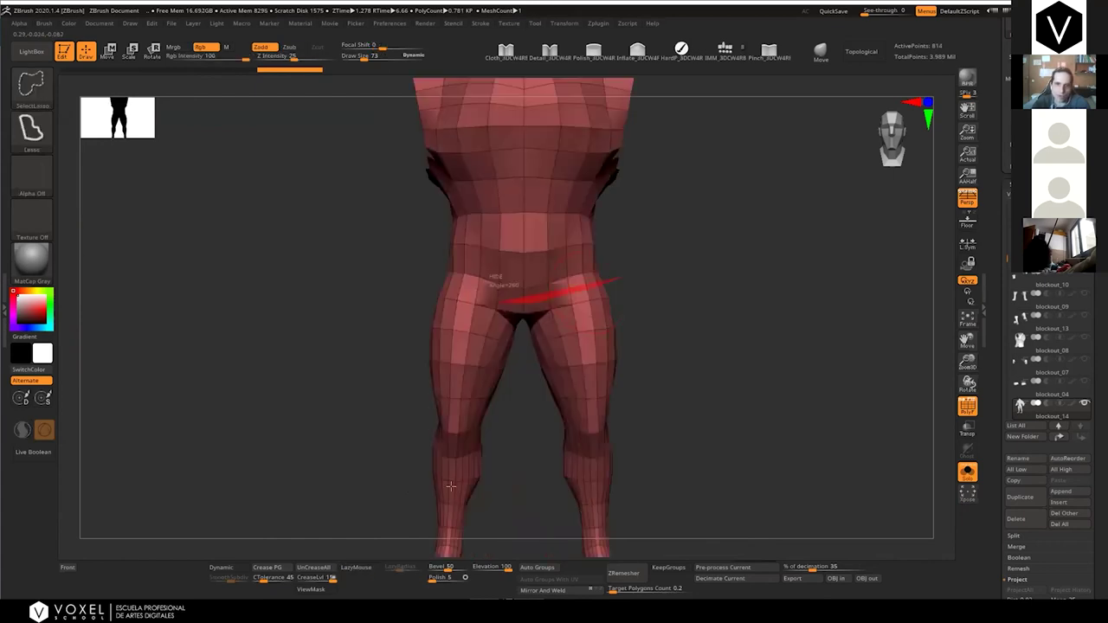
ctrl+alt+shift+drag(526, 347, 558, 346)
key(f)
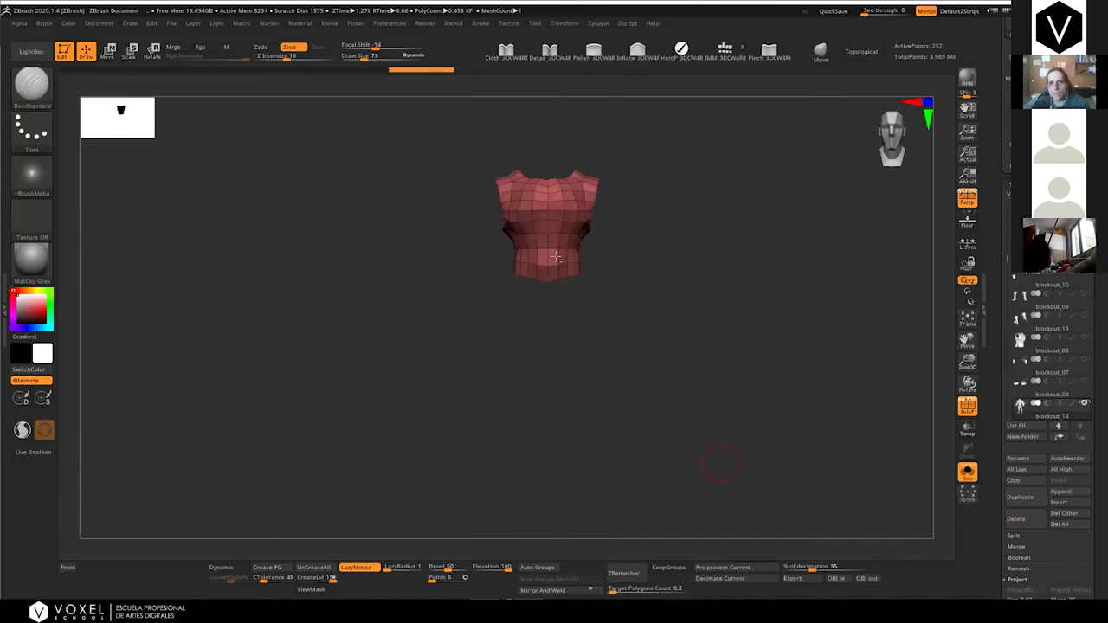
Hide the stray polygons protruding from the armhole edges at the back of the torso
drag(472, 260, 584, 369)
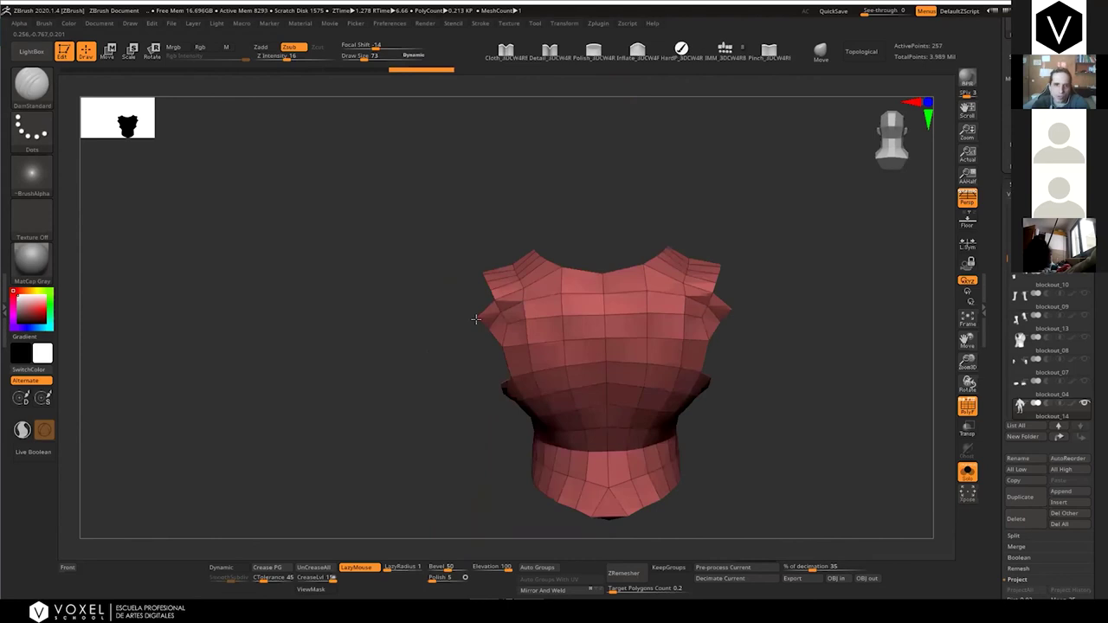
alt+drag(475, 320, 477, 320)
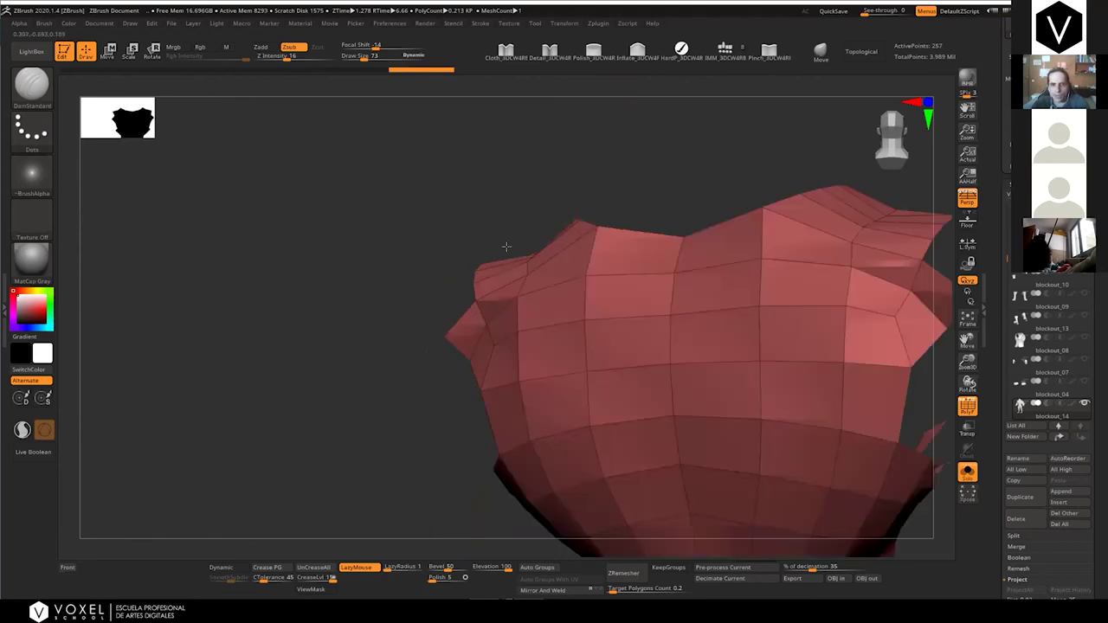
key(ctrl+shift+z)
drag(528, 305, 588, 324)
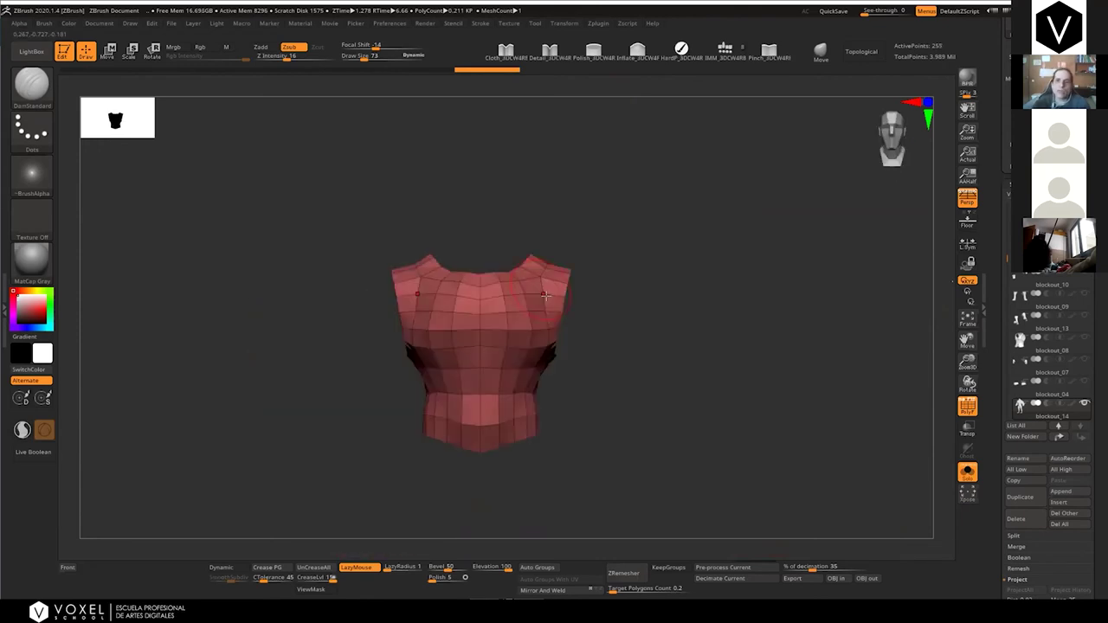
key(ctrl+z)
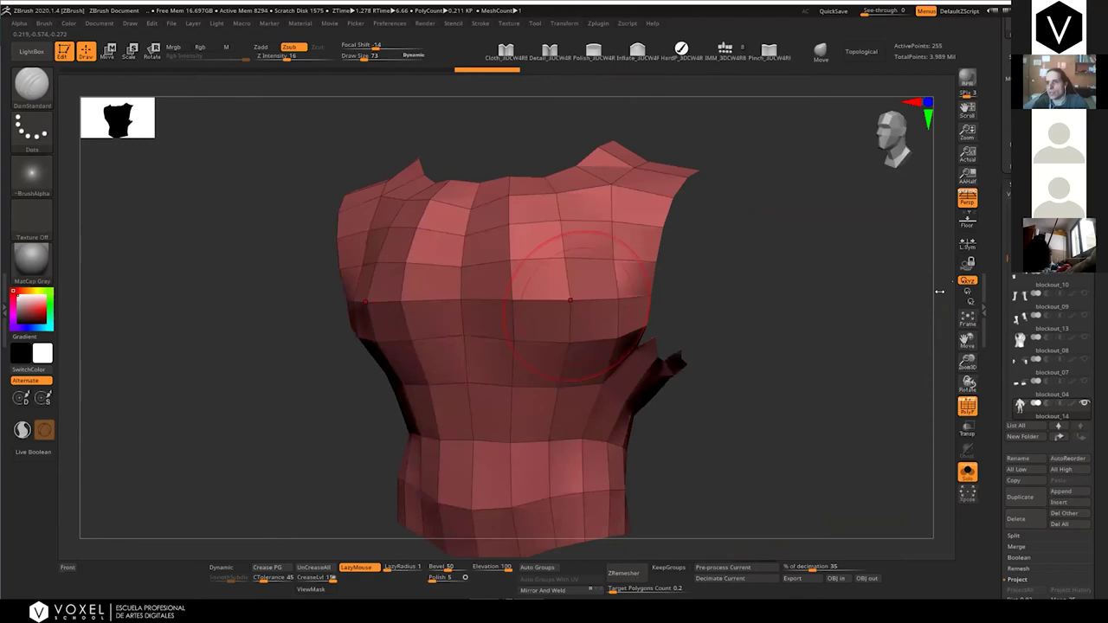
Delete the hidden geometry of the duplicated body with Del Hidden and frame the remaining torso
click(1022, 184)
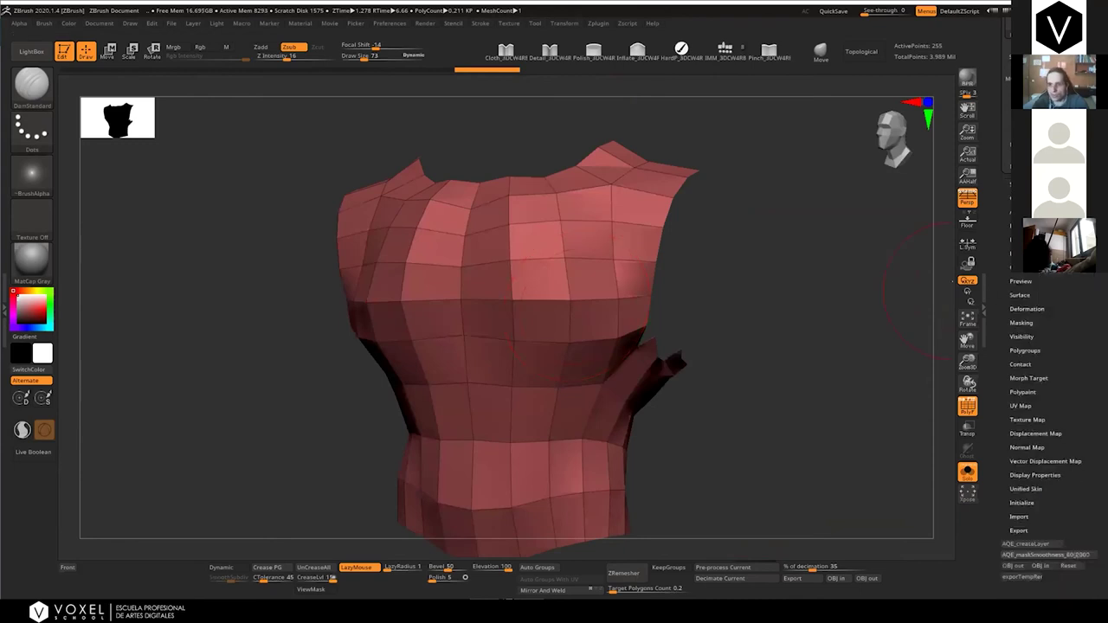
click(1022, 198)
click(1037, 429)
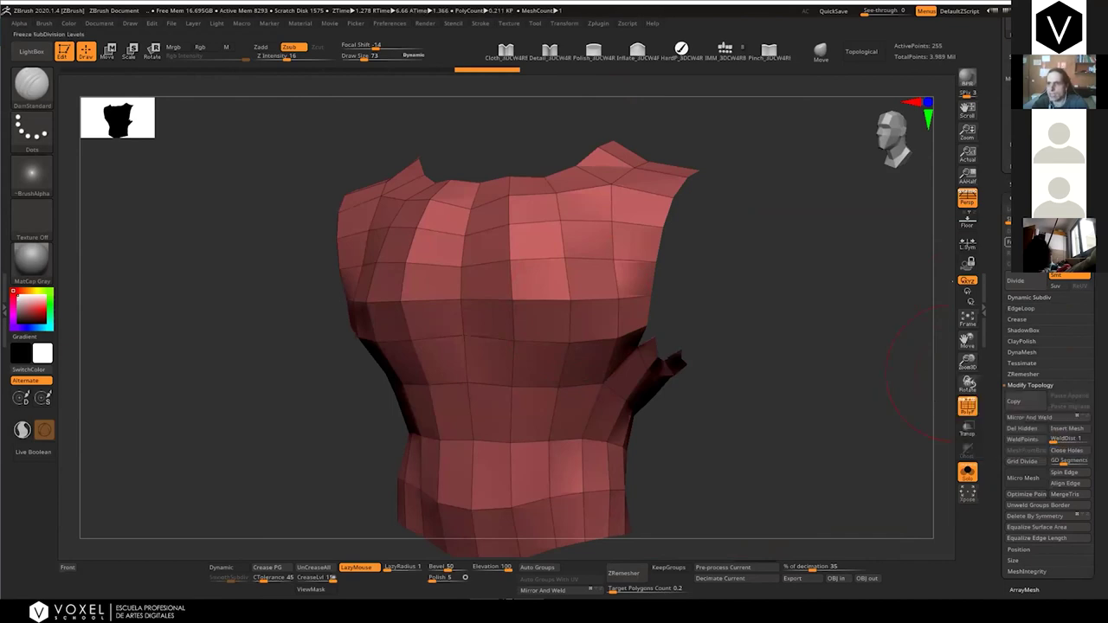
key(f)
Assign the whole torso piece to a single new polygroup
mouse_move(752, 265)
shift+mouse_down()
mouse_move(823, 322)
mouse_move(582, 213)
shift+mouse_up()
click(1015, 220)
key(ctrl+w)
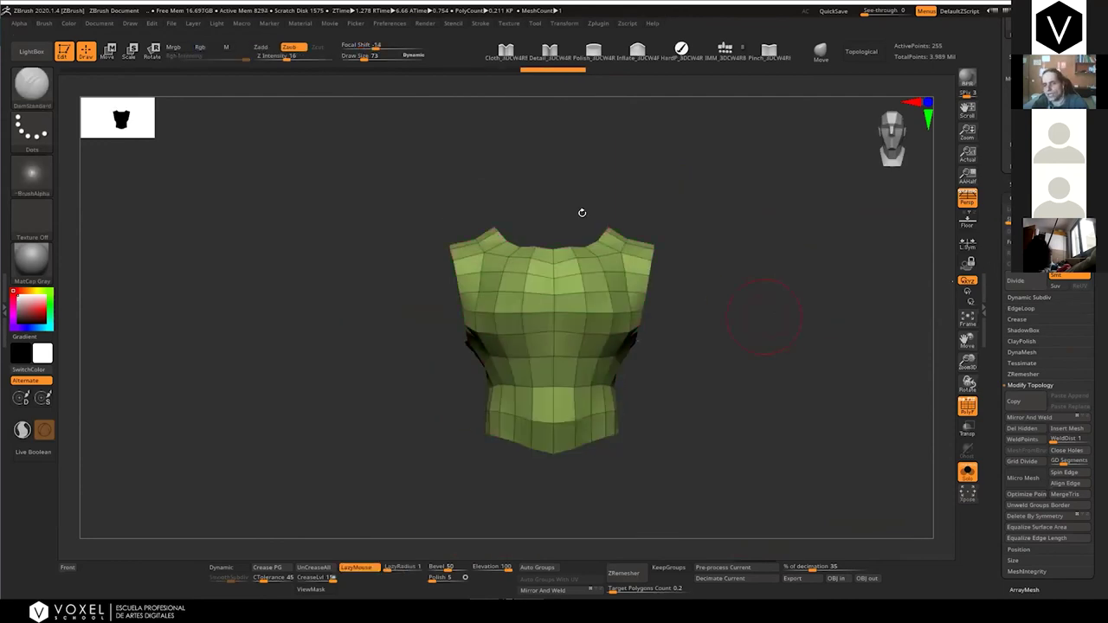
drag(735, 368, 702, 367)
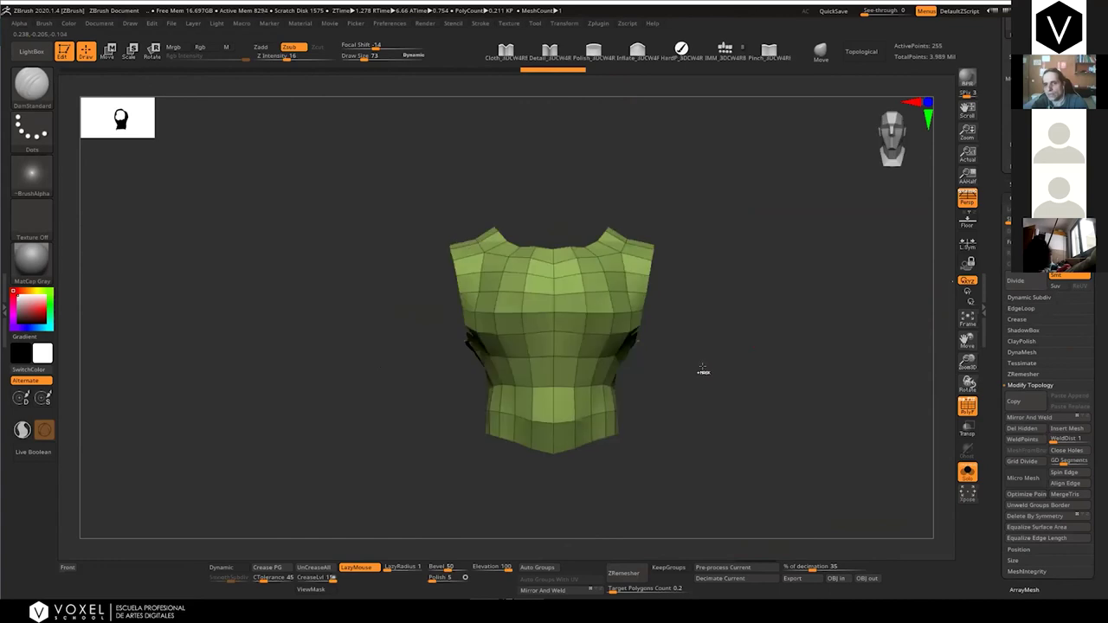
Undo the removal of the hidden geometry to bring back the full duplicated body with its separate torso polygroup
drag(729, 302, 702, 366)
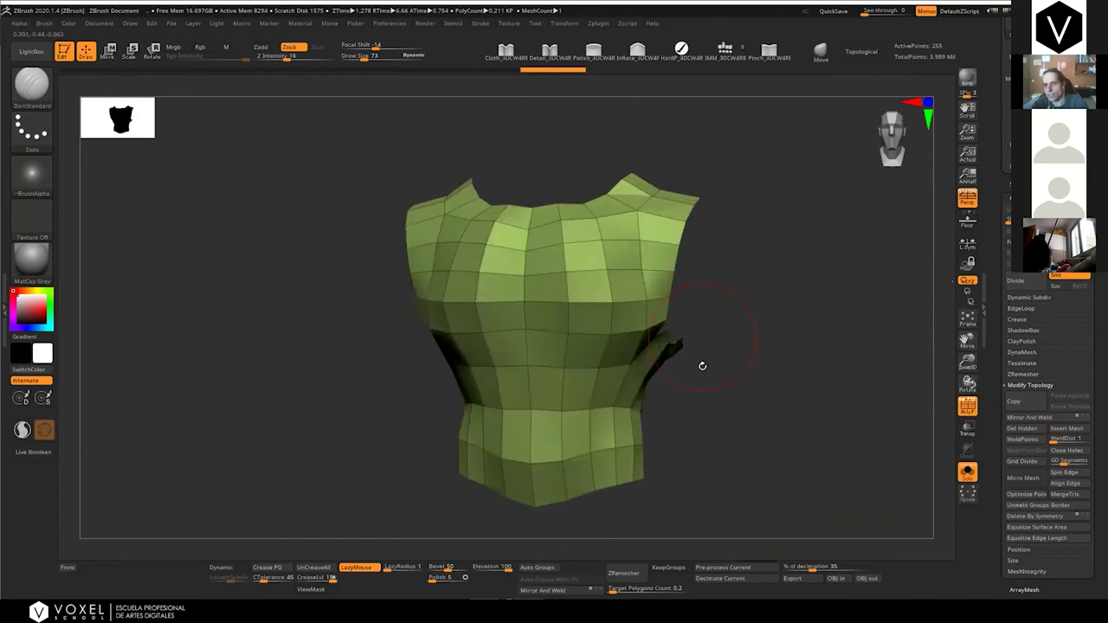
key(ctrl+shift+z)
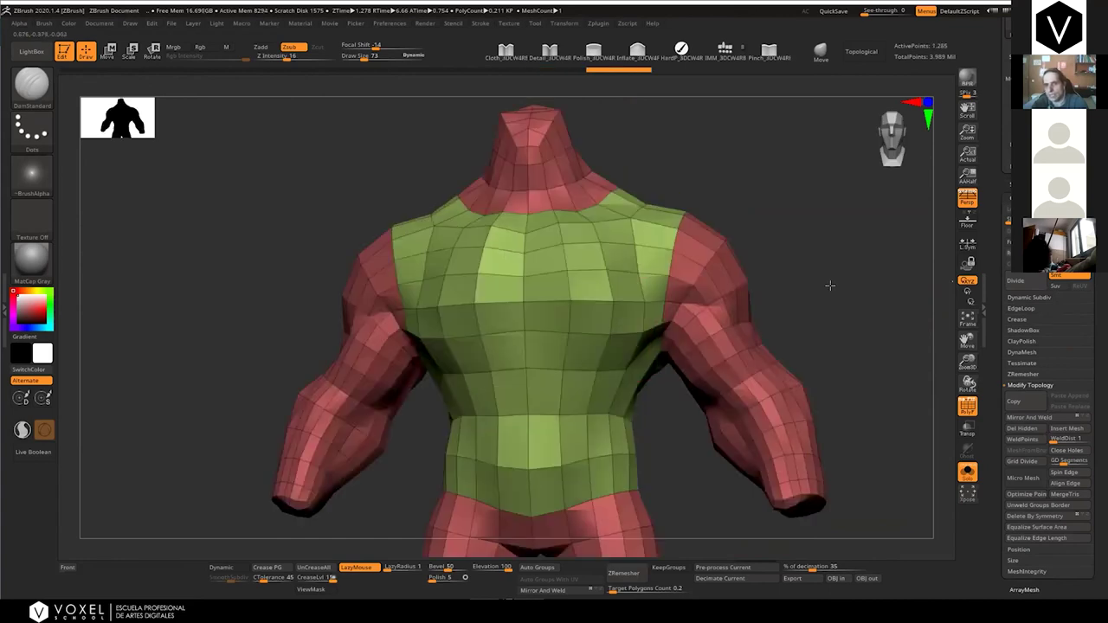
drag(830, 286, 633, 401)
drag(812, 310, 640, 337)
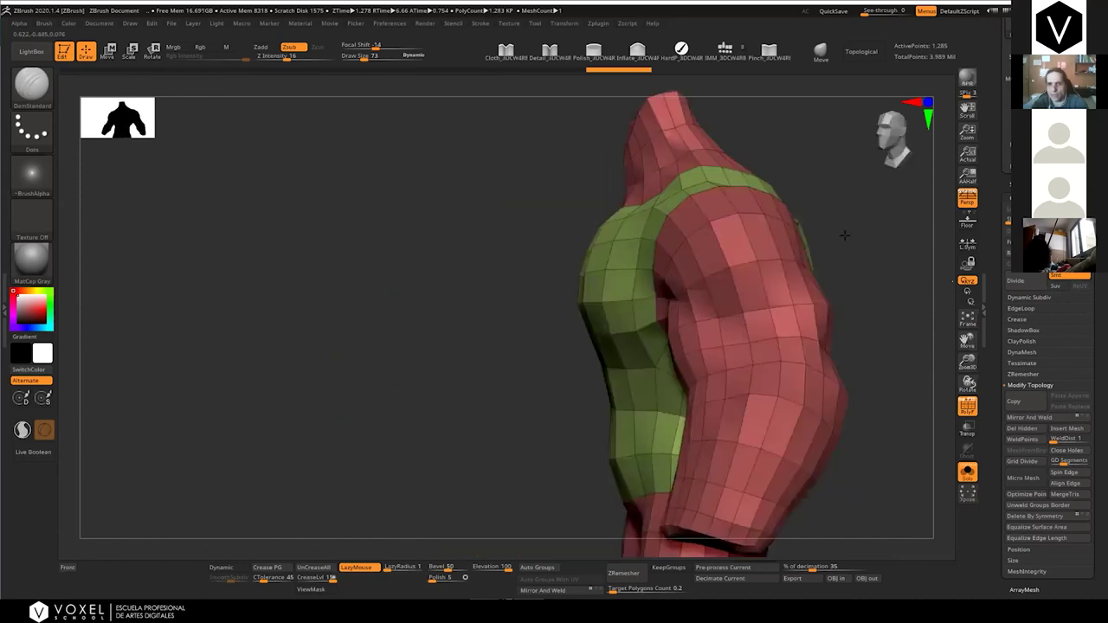
shift+drag(845, 236, 910, 243)
ctrl+right_drag(532, 268, 533, 316)
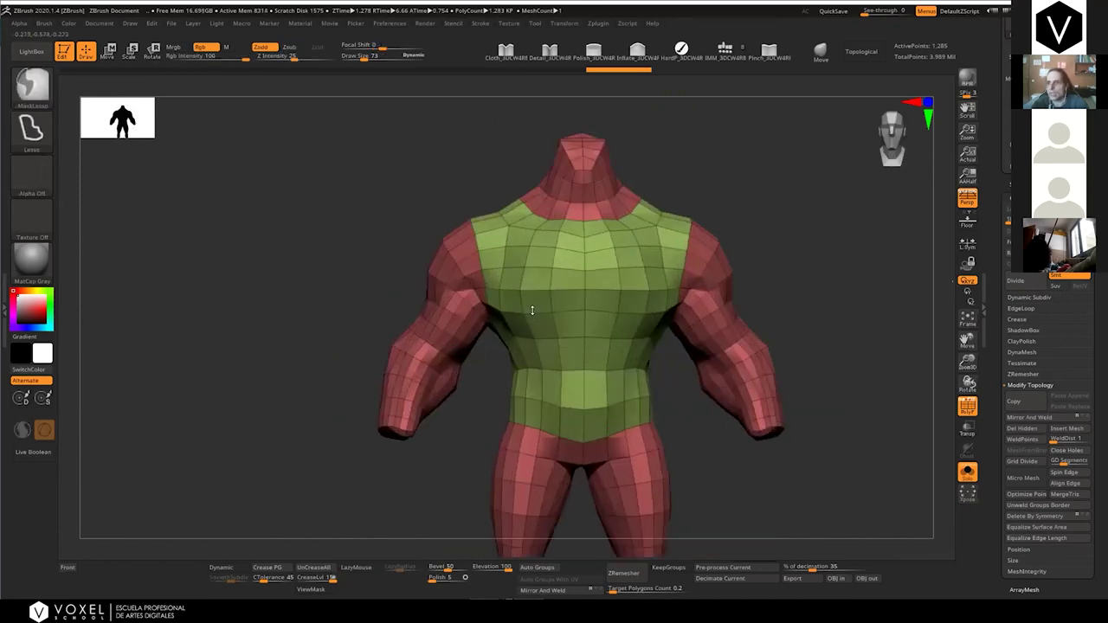
click(1069, 231)
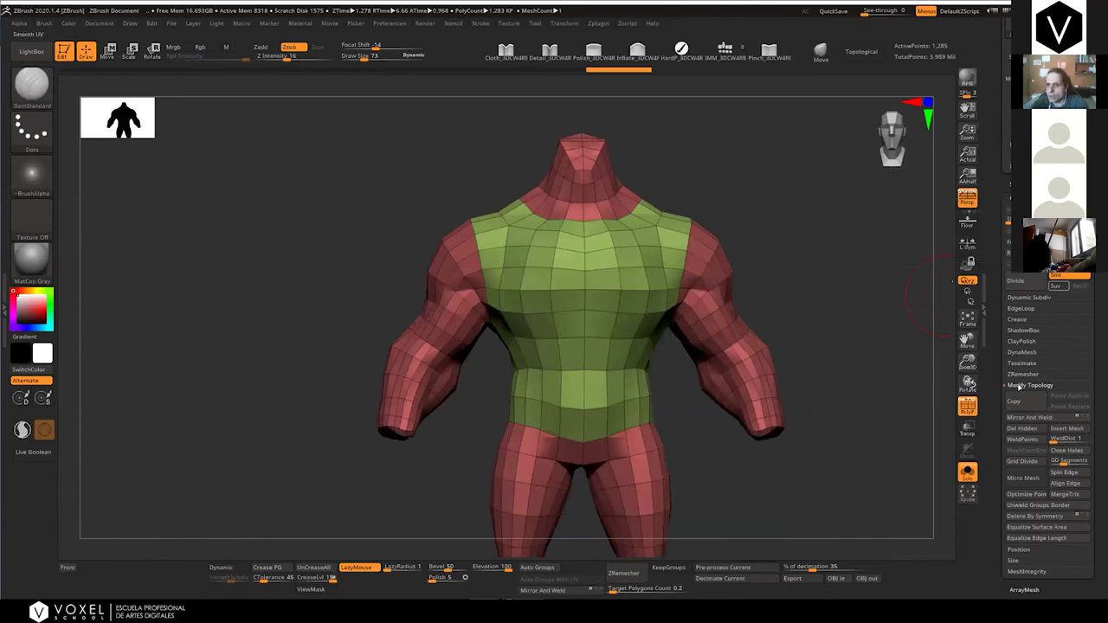
click(1030, 385)
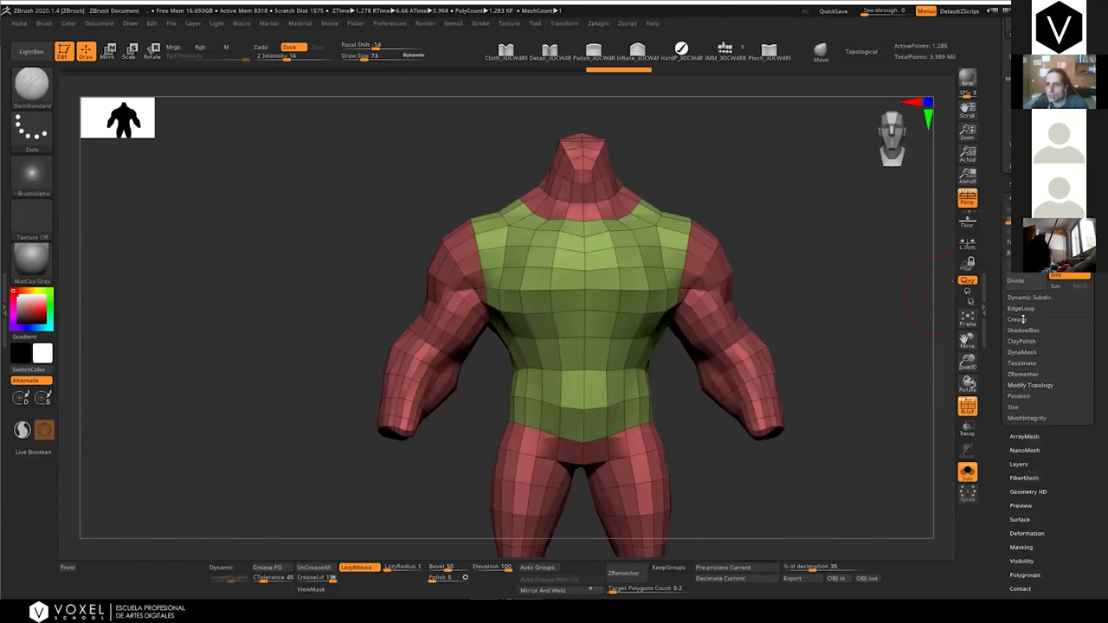
click(1027, 199)
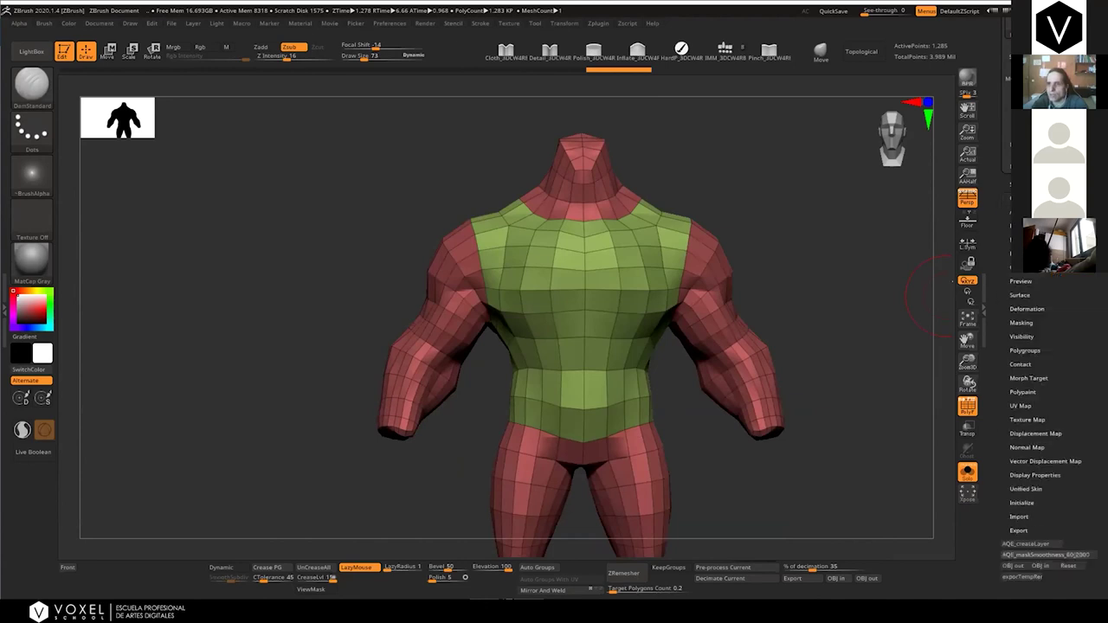
click(1024, 240)
click(1025, 240)
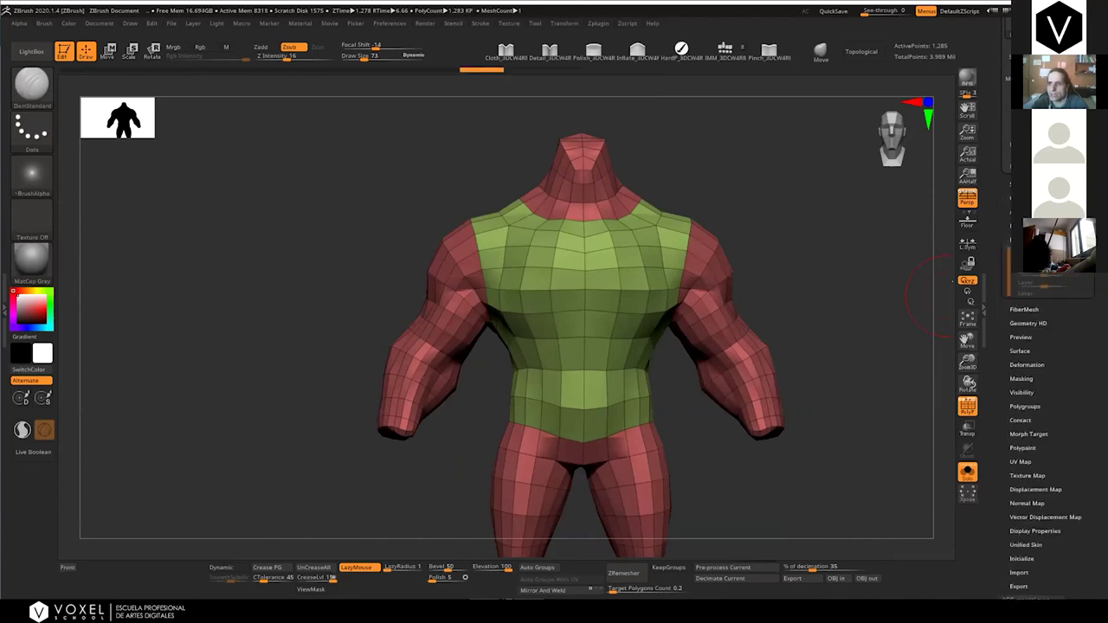
click(1027, 199)
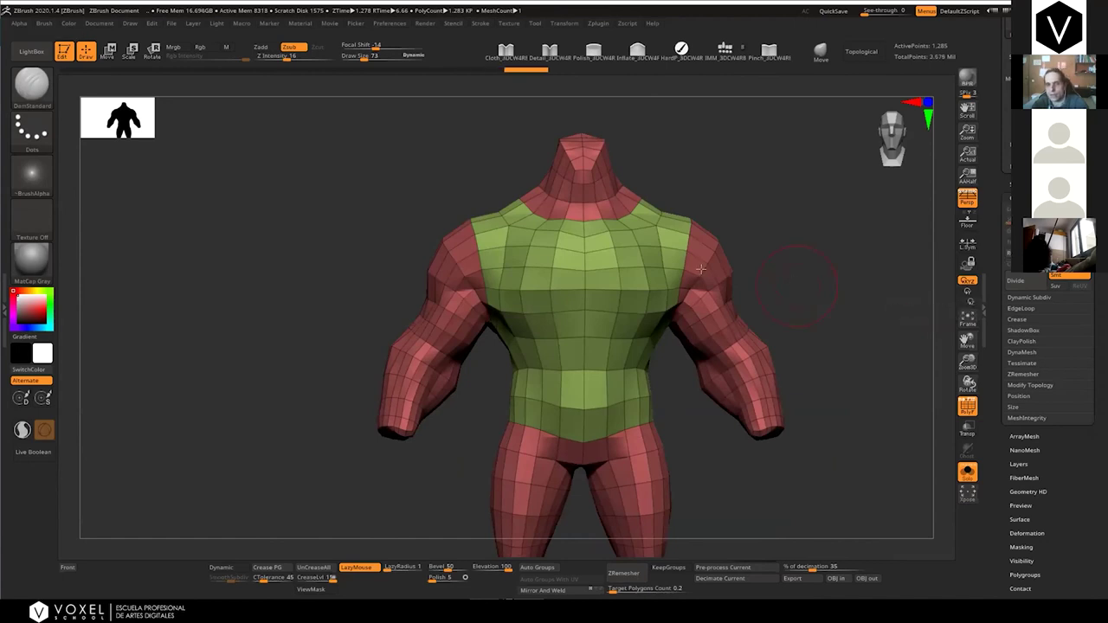
Isolate the torso polygroup of the duplicated body and remove the remaining geometry with Del Hidden
alt+right_drag(701, 269, 668, 234)
ctrl+shift+click(556, 293)
ctrl+shift+click(110, 151)
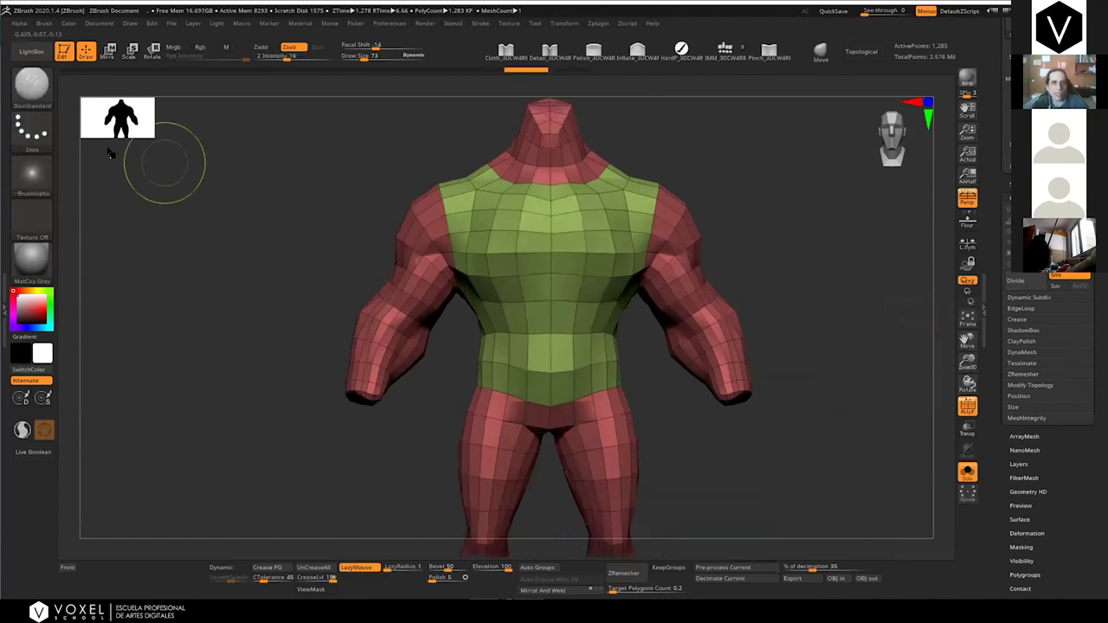
ctrl+shift+click(31, 97)
ctrl+shift+click(334, 146)
ctrl+shift+click(663, 293)
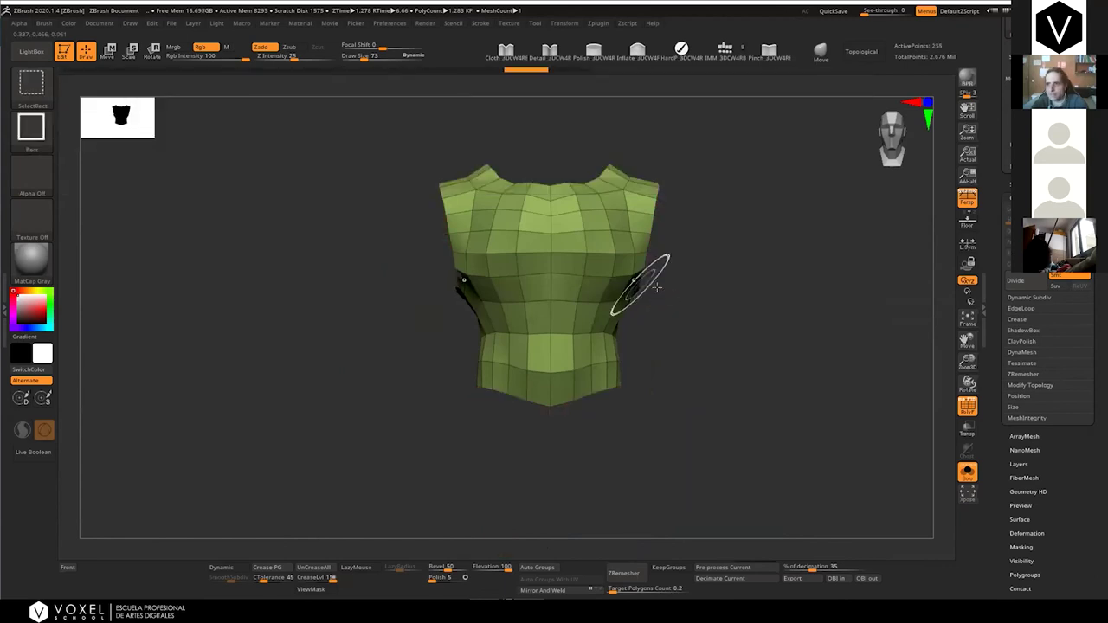
alt+drag(754, 310, 787, 359)
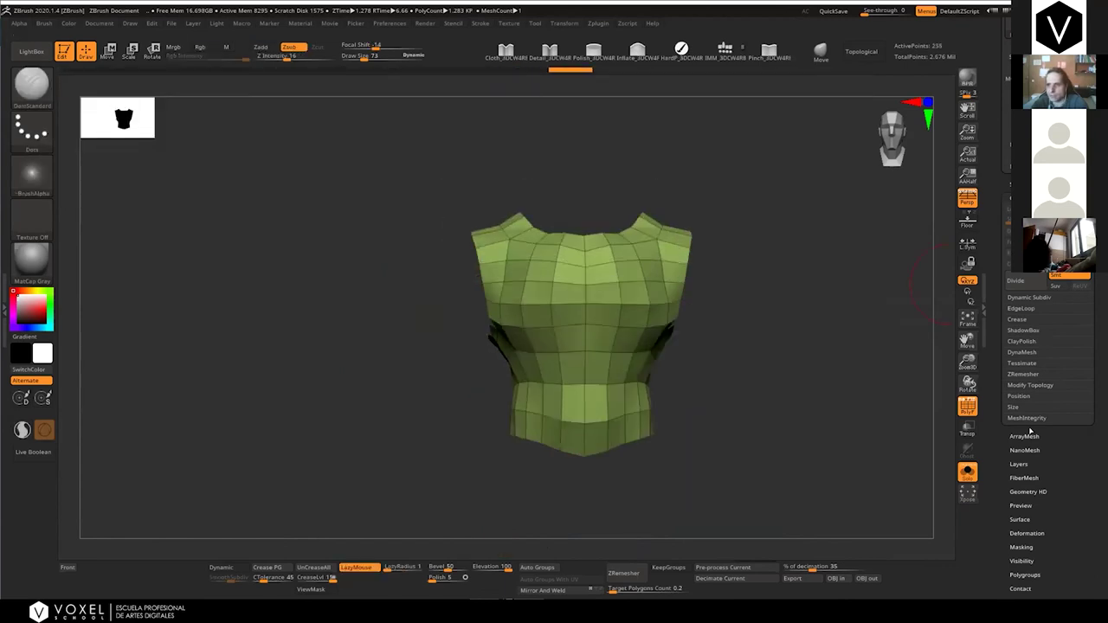
click(1030, 387)
click(1029, 428)
Leave Solo mode and make the original body subtool visible beneath the vest piece
drag(736, 376, 908, 404)
click(967, 473)
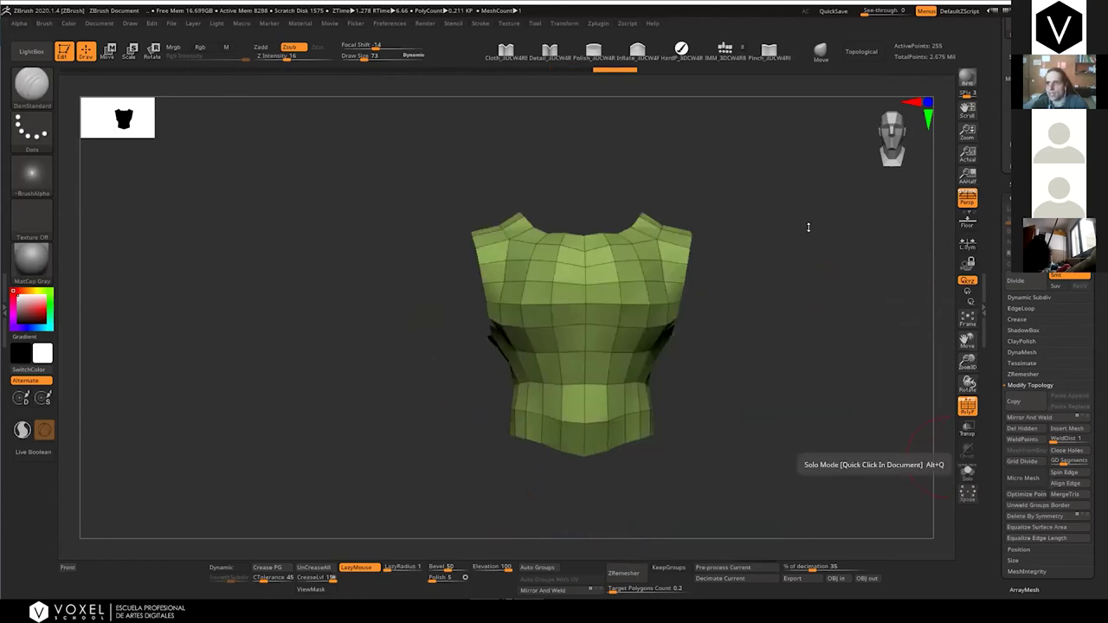
click(1020, 185)
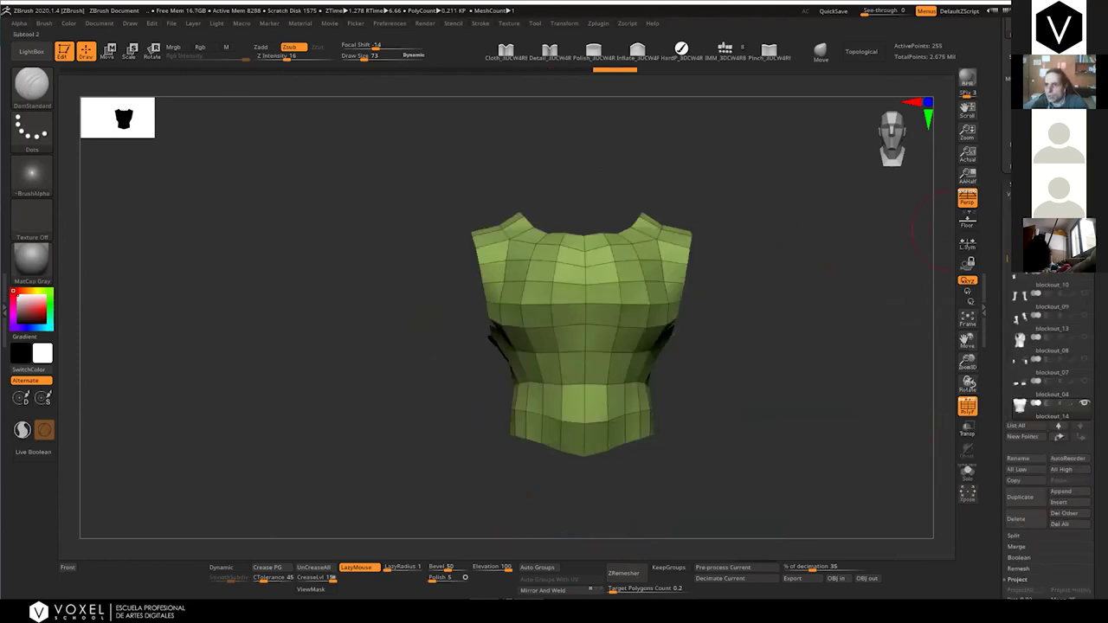
click(1085, 250)
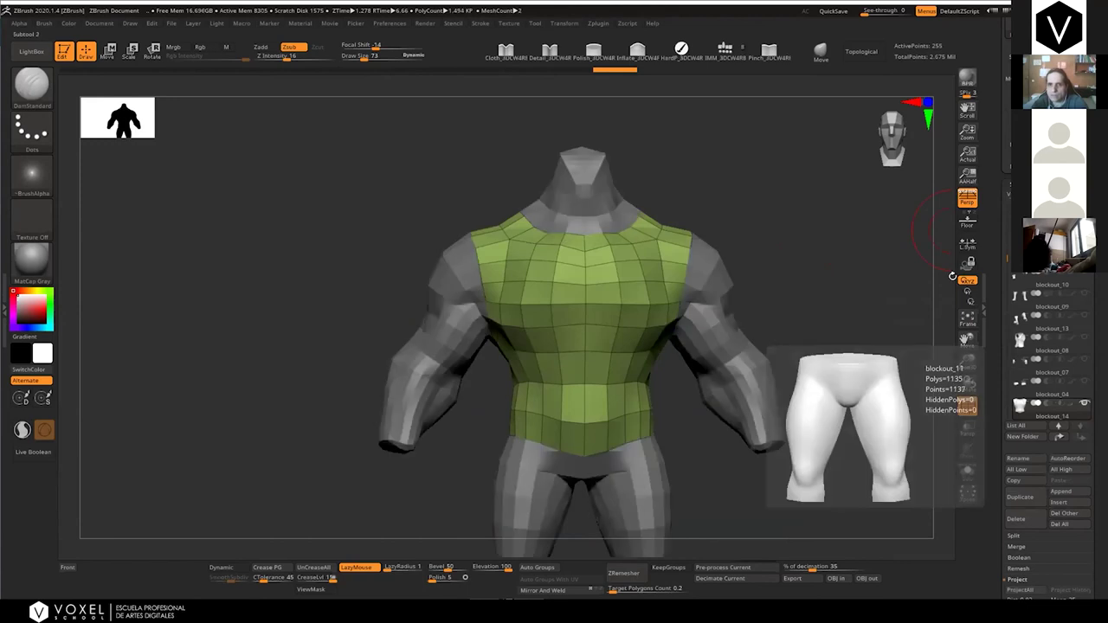
Raise the original body to a higher subdivision level and make the vest piece the active subtool again
key(d)
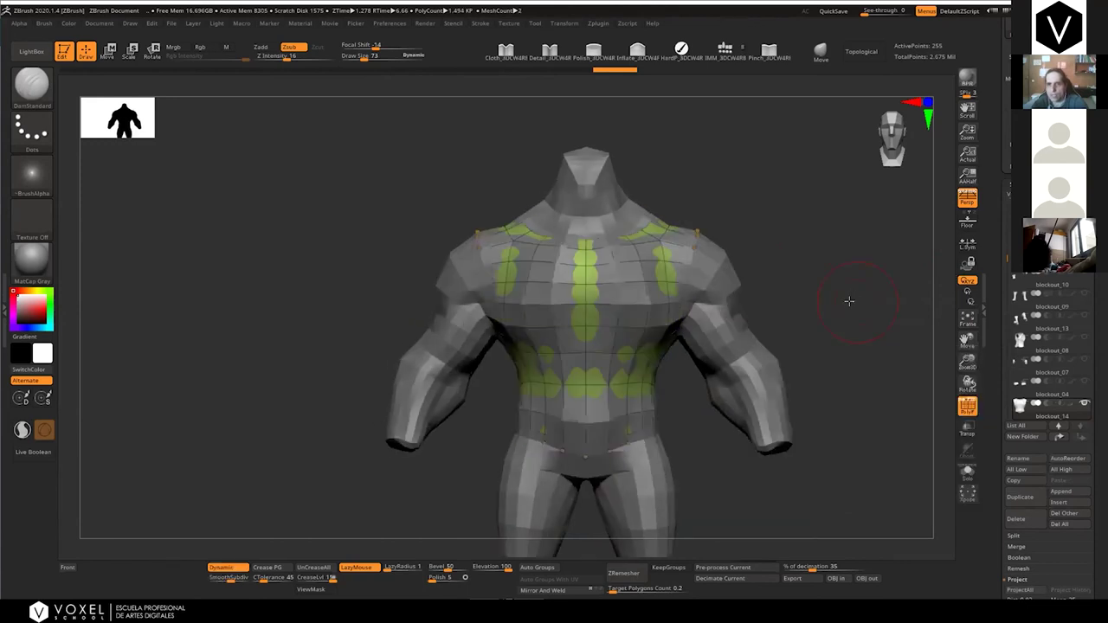
key(shift+d)
alt+click(711, 349)
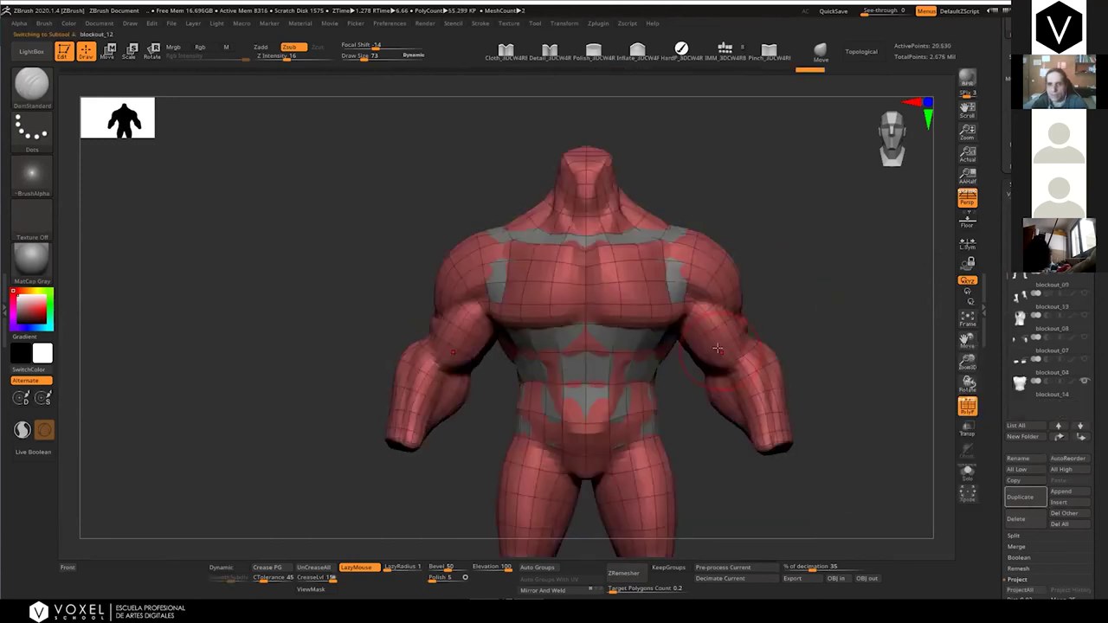
alt+click(606, 325)
alt+drag(782, 274, 805, 264)
drag(934, 257, 896, 257)
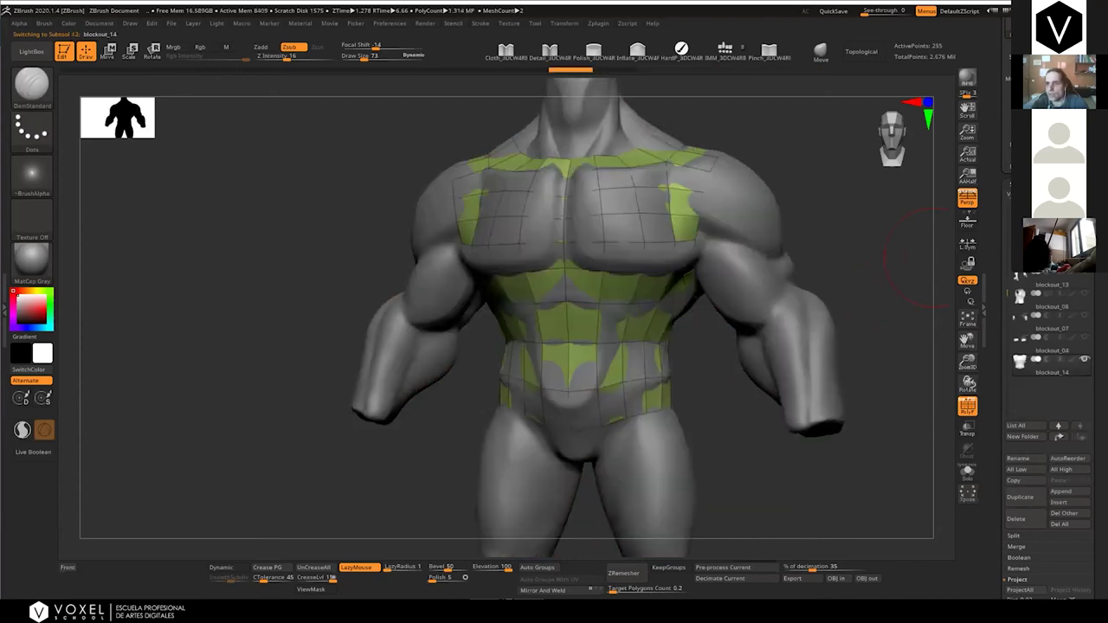
Expand the vest slightly with the Inflate deformation so it sits over the body's chest and abdomen
click(1022, 185)
click(1036, 309)
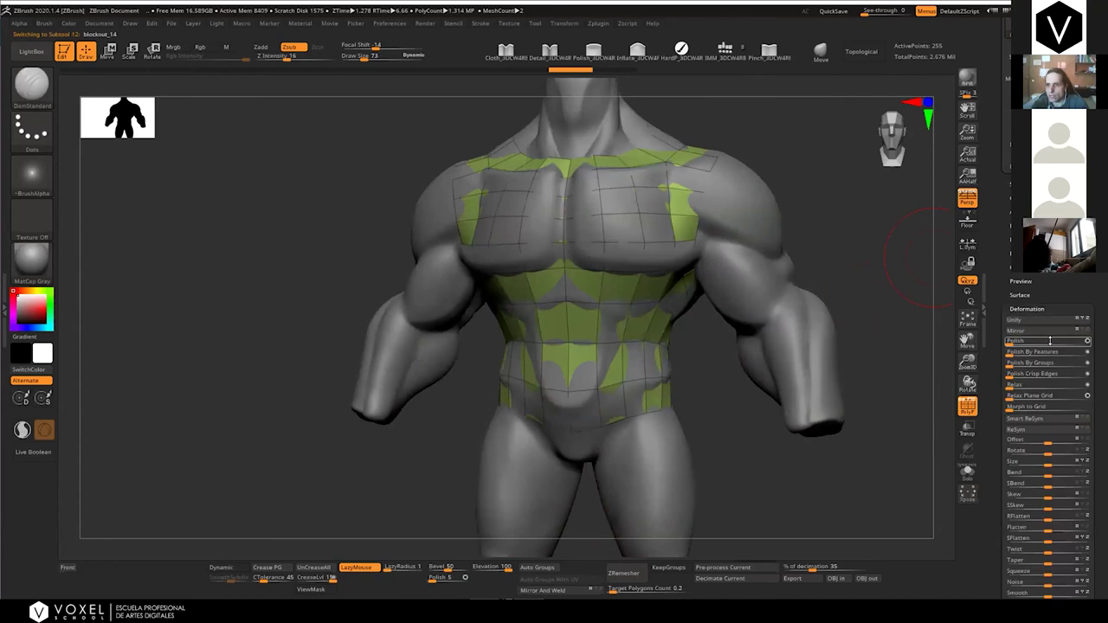
drag(1093, 554, 1093, 350)
drag(1048, 401, 1050, 399)
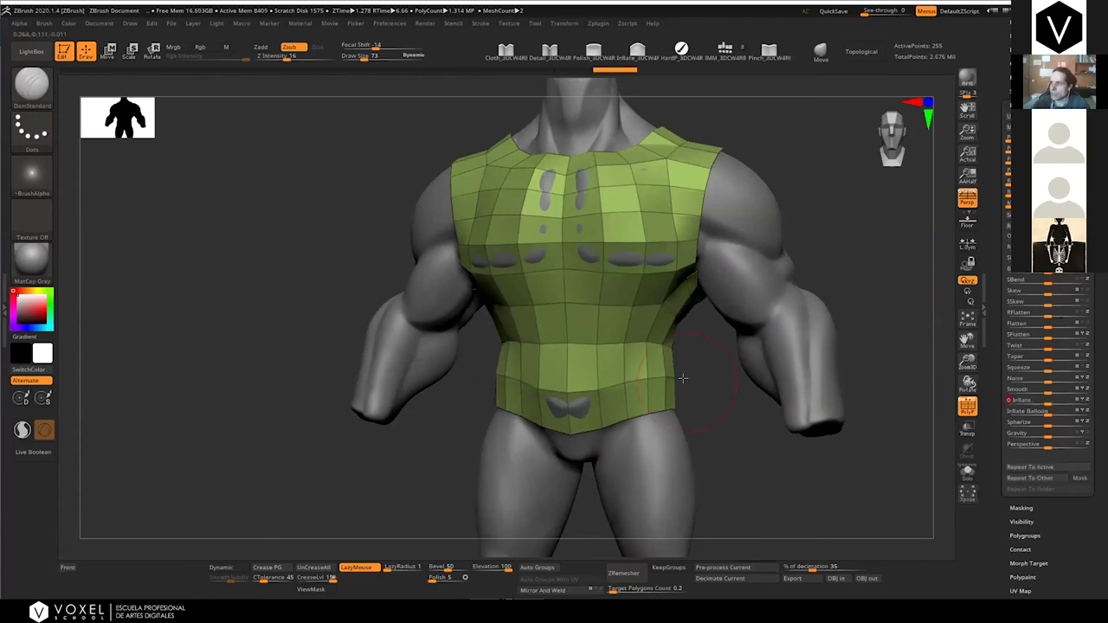
shift+drag(701, 392, 744, 297)
drag(824, 259, 849, 285)
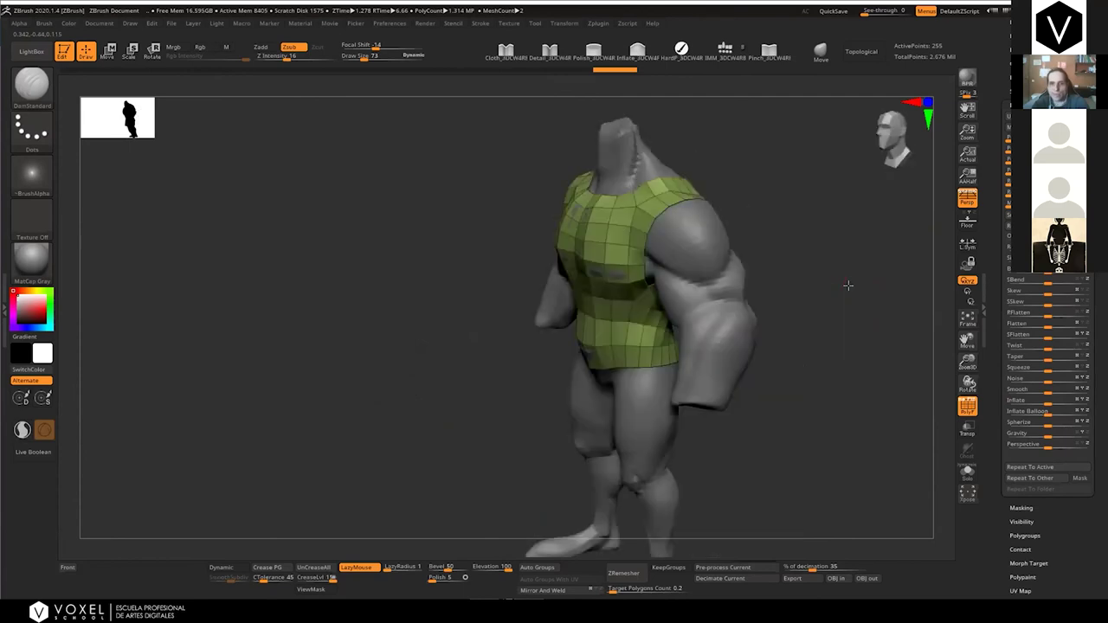
shift+drag(362, 518, 359, 523)
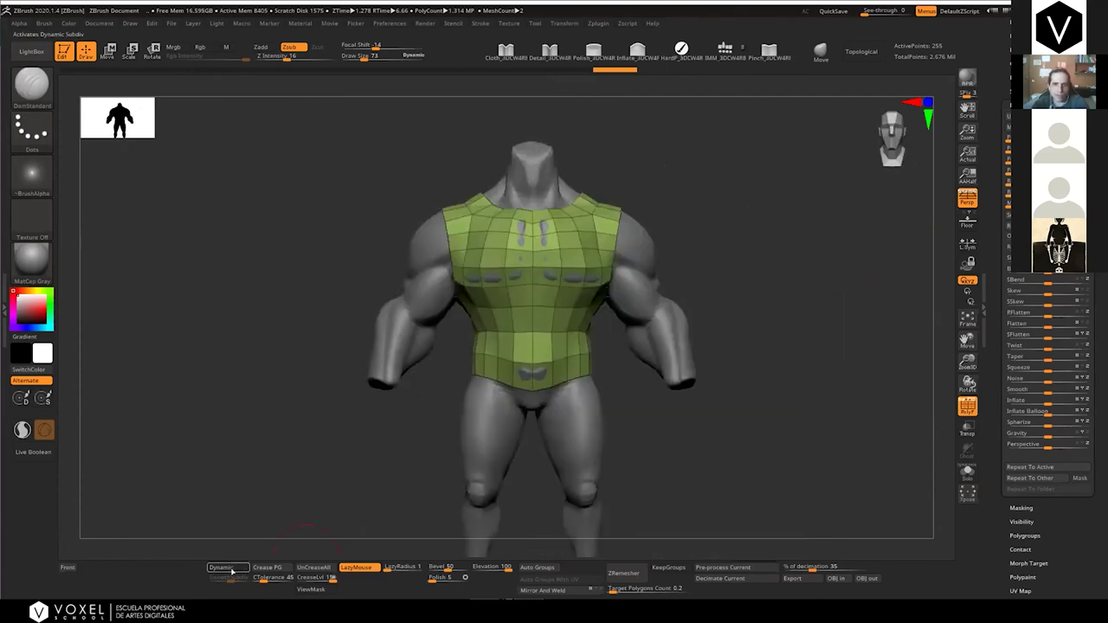
Turn on Dynamic Subdiv for the vest and check it around the torso
click(225, 568)
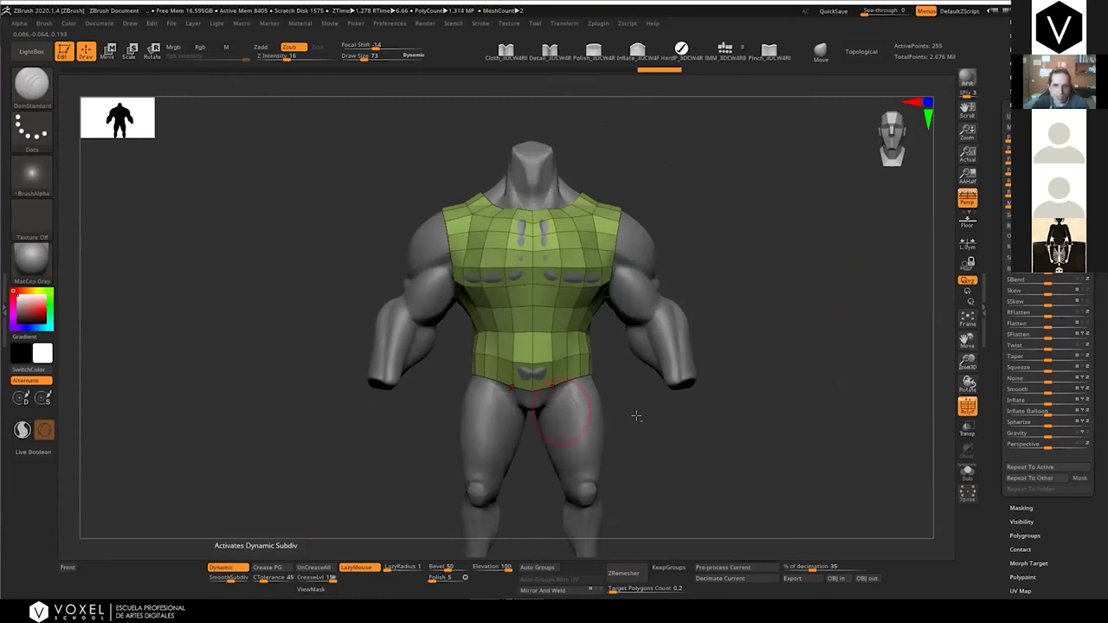
drag(637, 415, 563, 412)
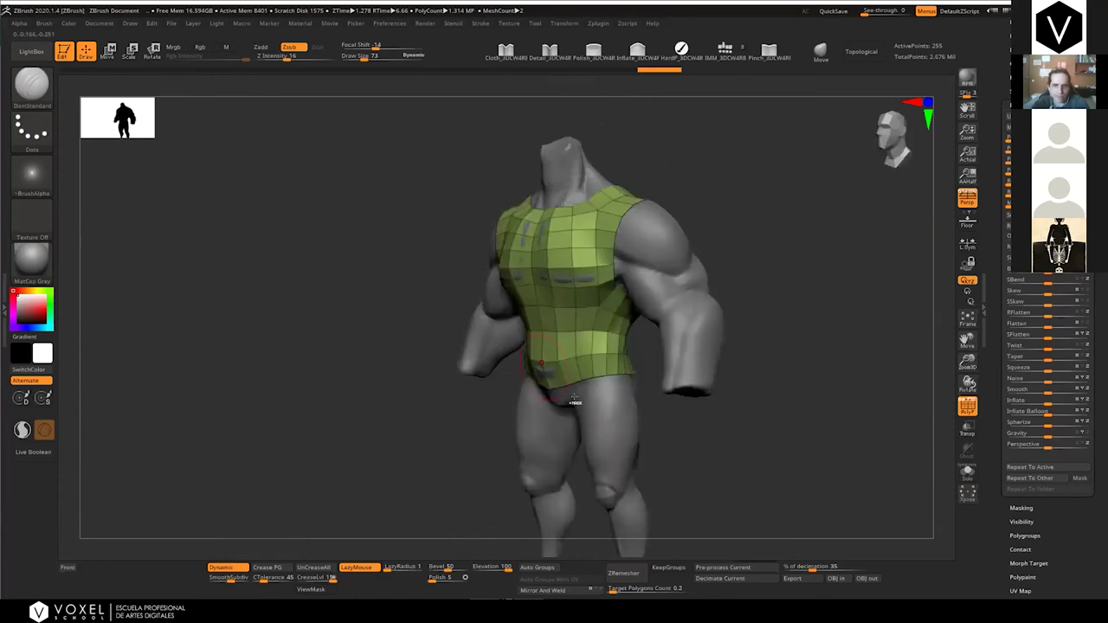
shift+right_drag(574, 398, 282, 514)
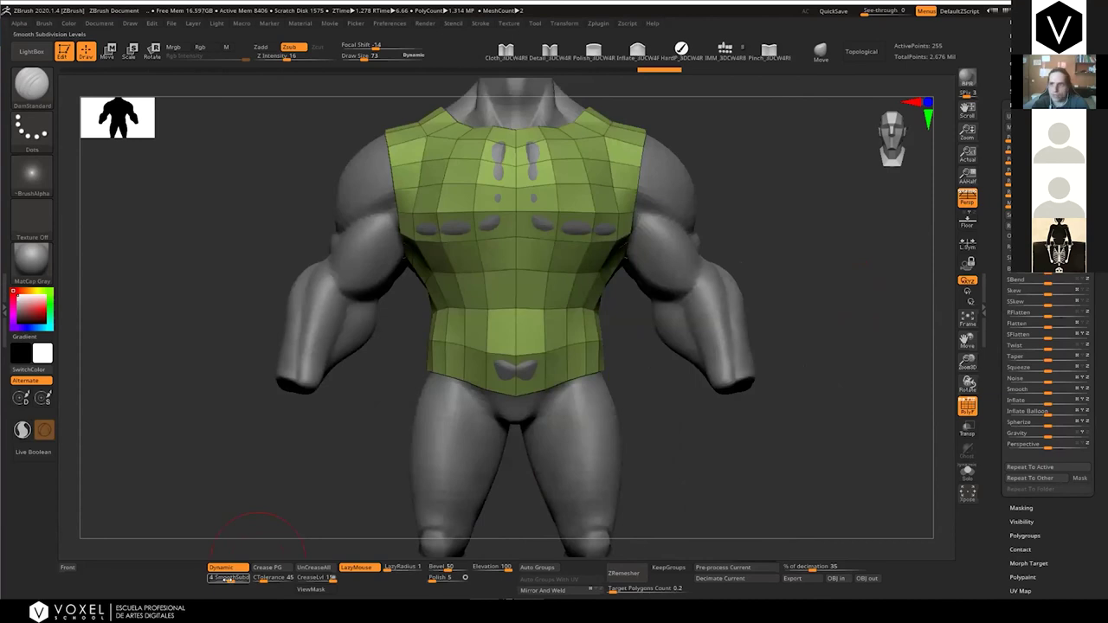
Unhide the remaining parts of the duplicated body and show that subtool alone in Solo mode
click(1023, 105)
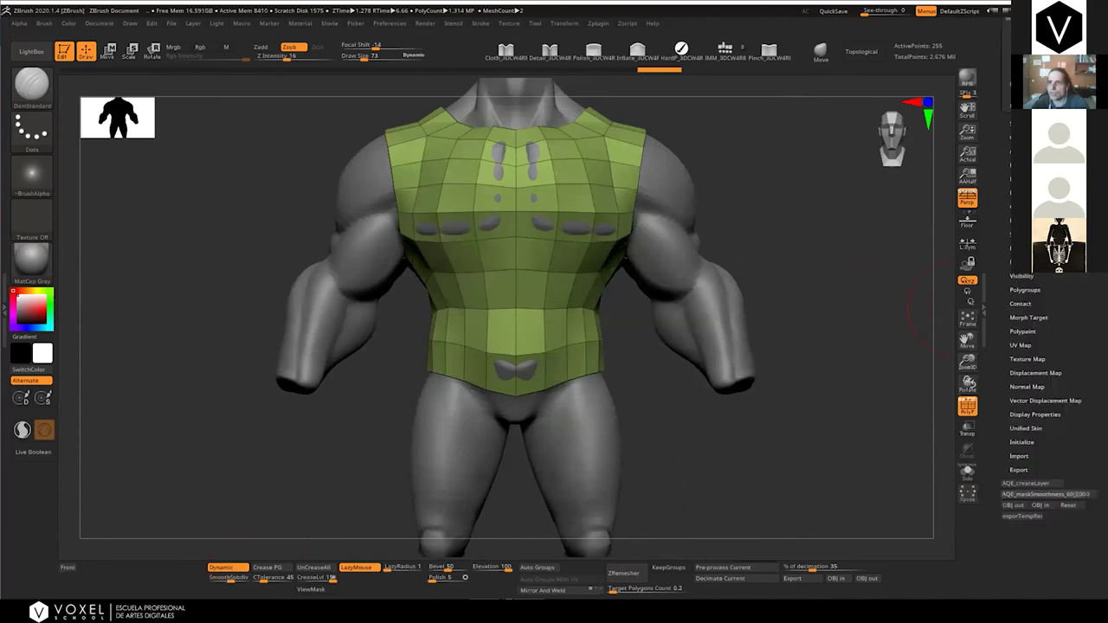
click(1025, 138)
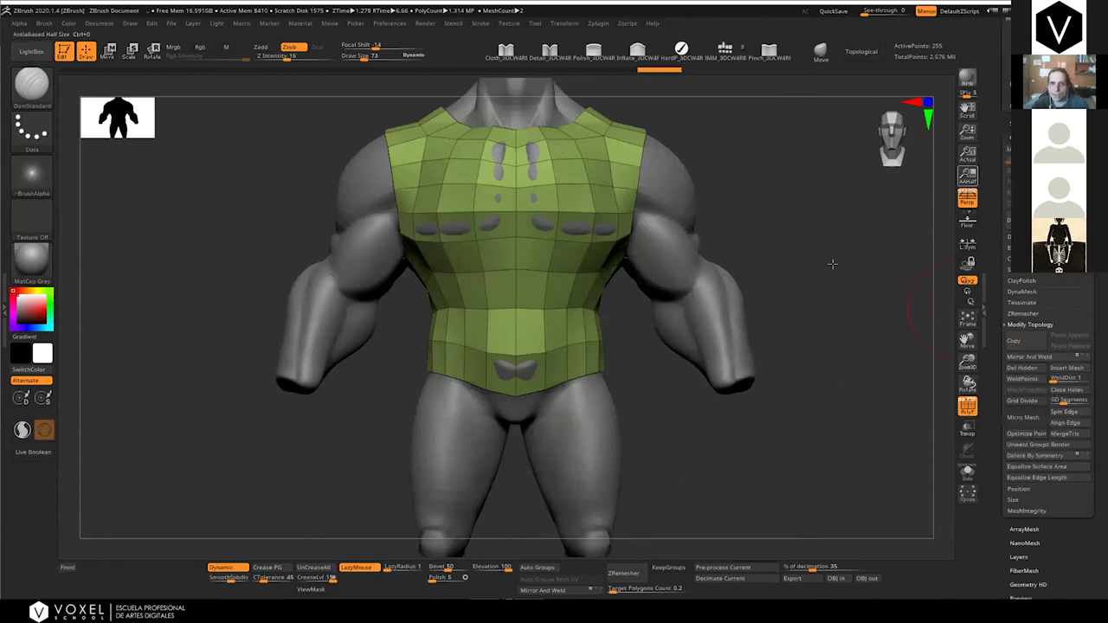
ctrl+shift+click(833, 263)
drag(829, 259, 796, 268)
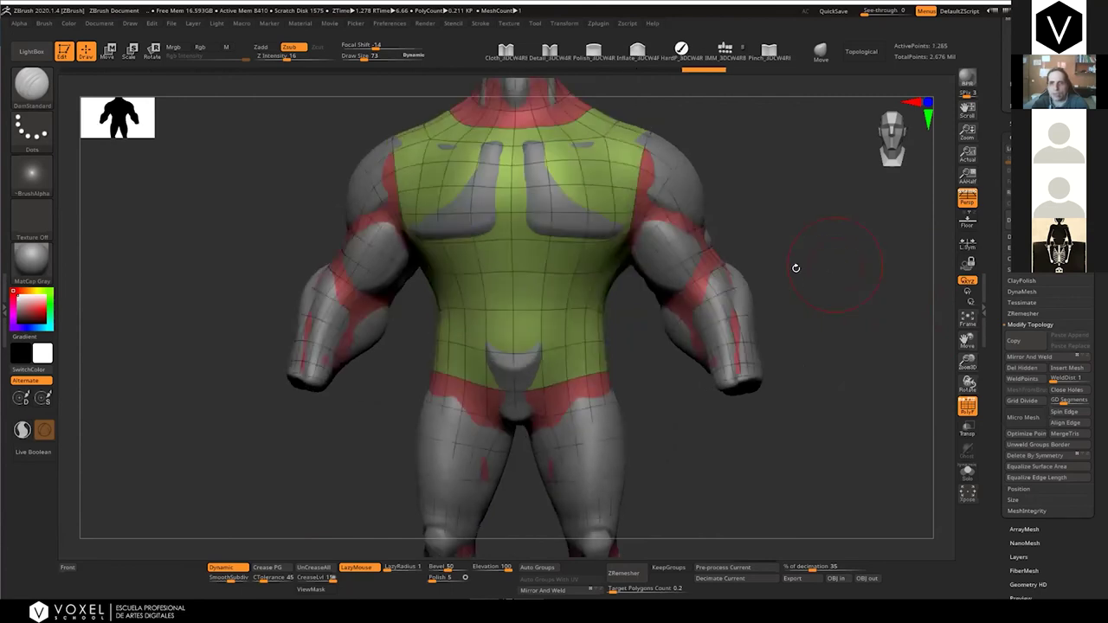
click(801, 269)
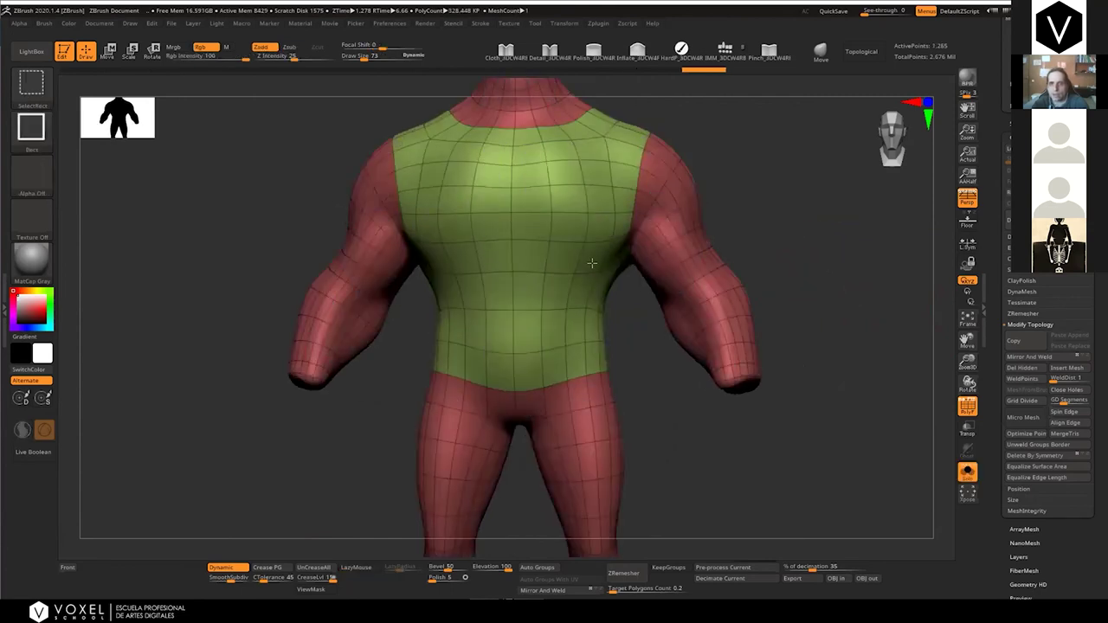
Isolate the vest polygroup, turn off Dynamic Subdiv and remove the hidden body geometry with Del Hidden
key(ctrl+shift+z)
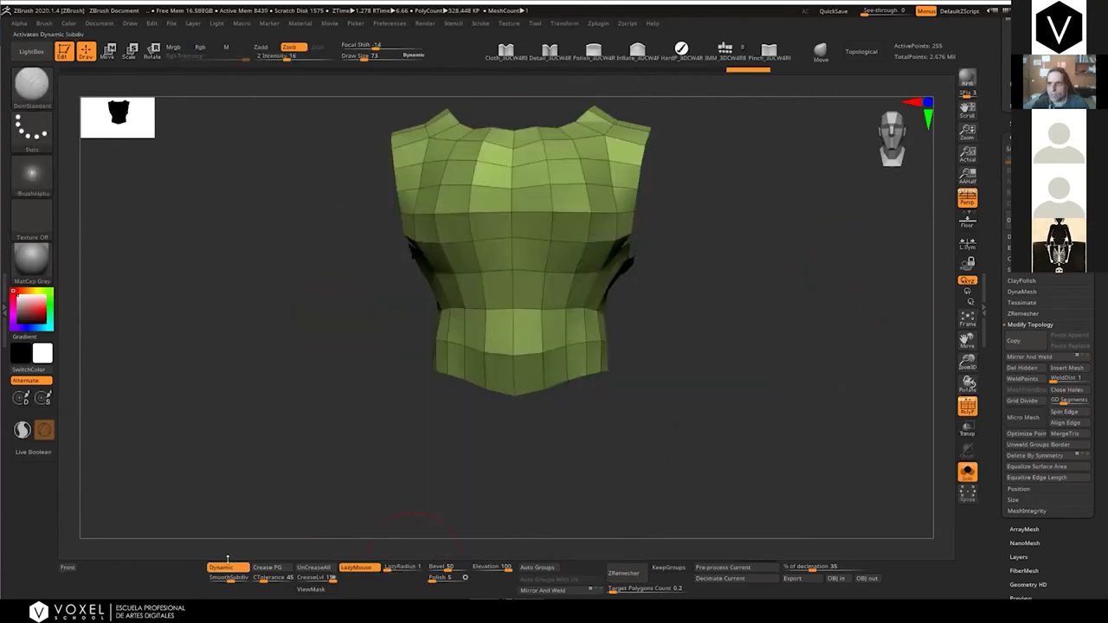
click(225, 568)
click(1022, 358)
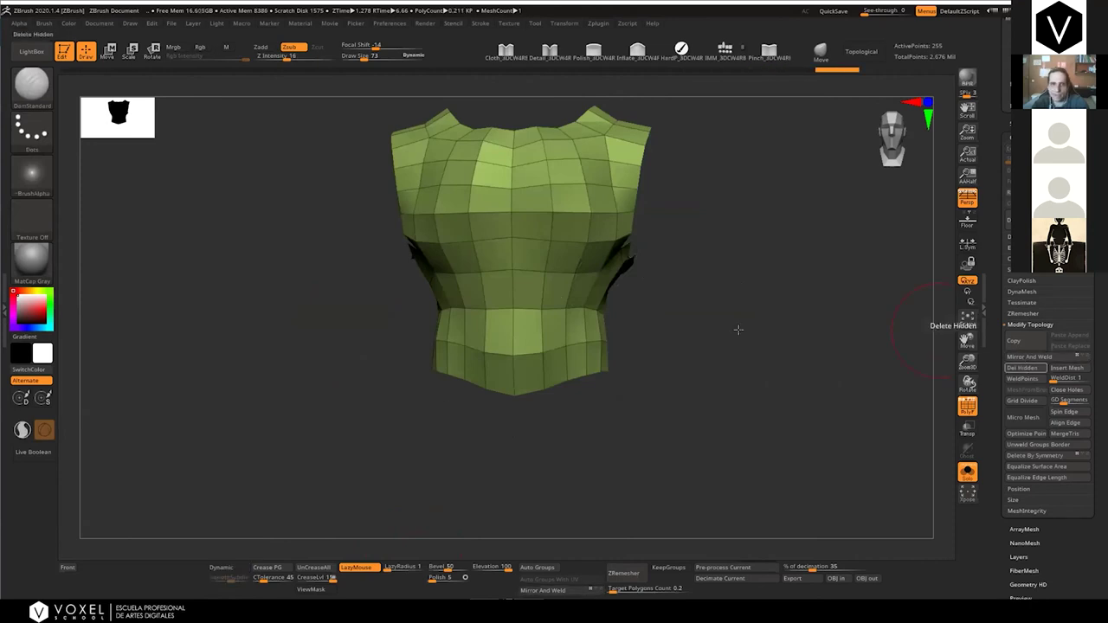
Preview the trimmed vest smoothed with Dynamic Subdiv, then leave Solo mode to inspect it with the body
key(ctrl+shift)
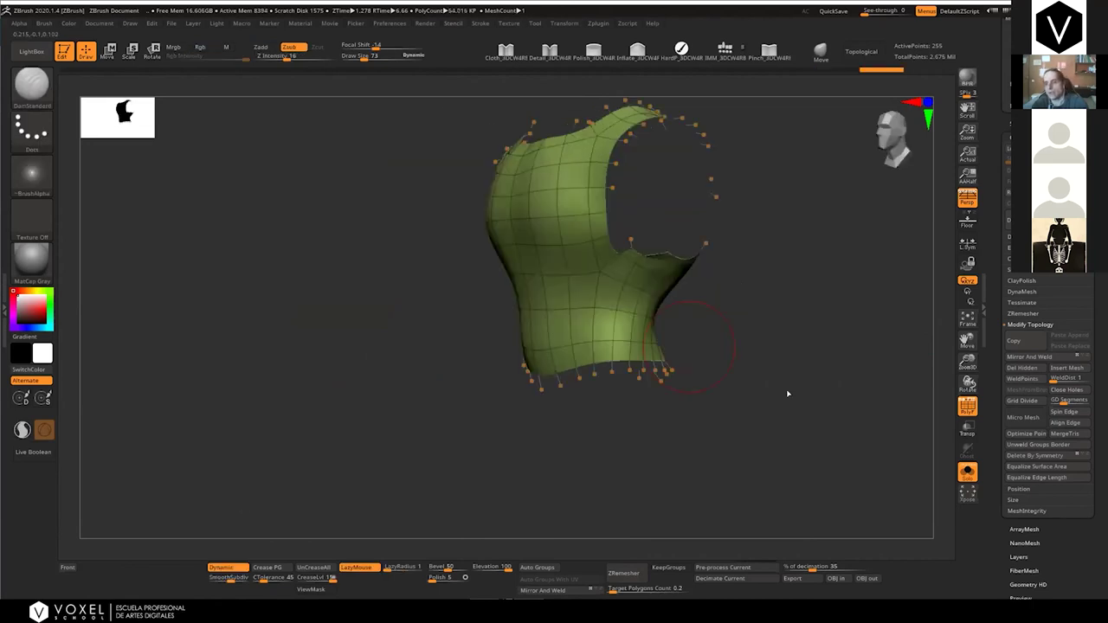
drag(784, 386, 967, 475)
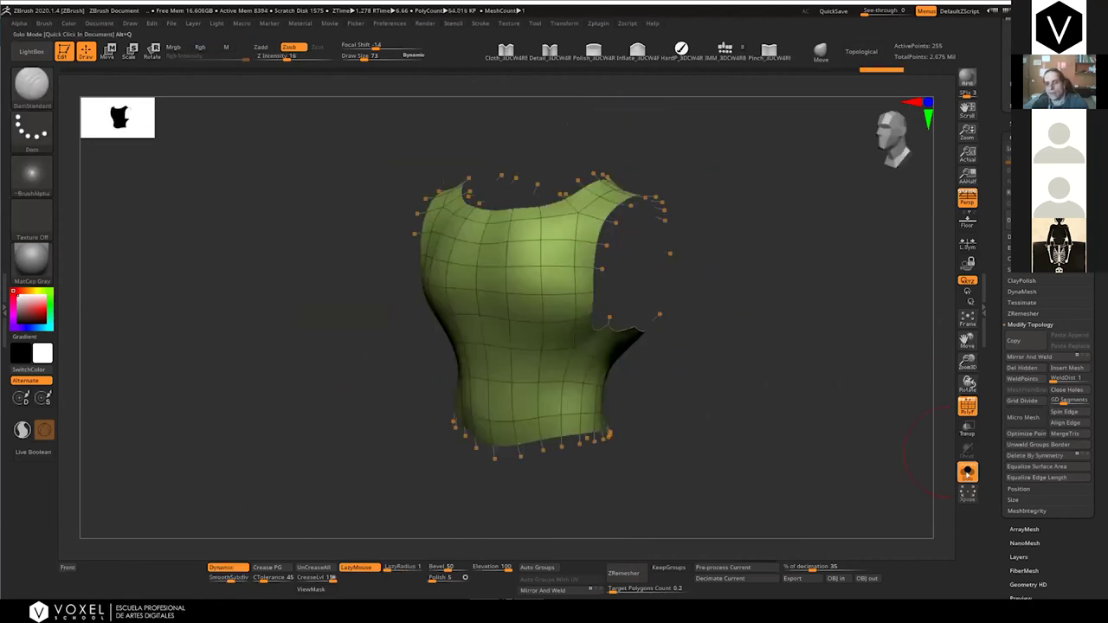
click(968, 472)
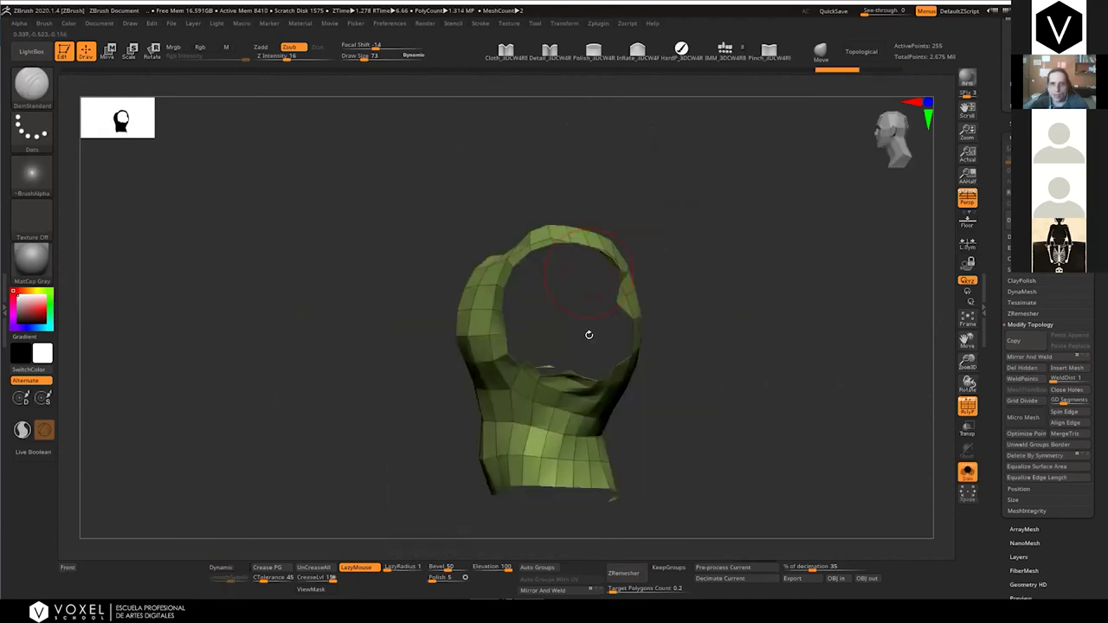
Isolate the back part of the vest with SelectLasso, assign it its own polygroup and show the whole vest again
key(shift)
mouse_move(569, 210)
ctrl+shift+mouse_down()
mouse_move(619, 199)
mouse_move(584, 211)
ctrl+shift+mouse_up()
key(ctrl+shift)
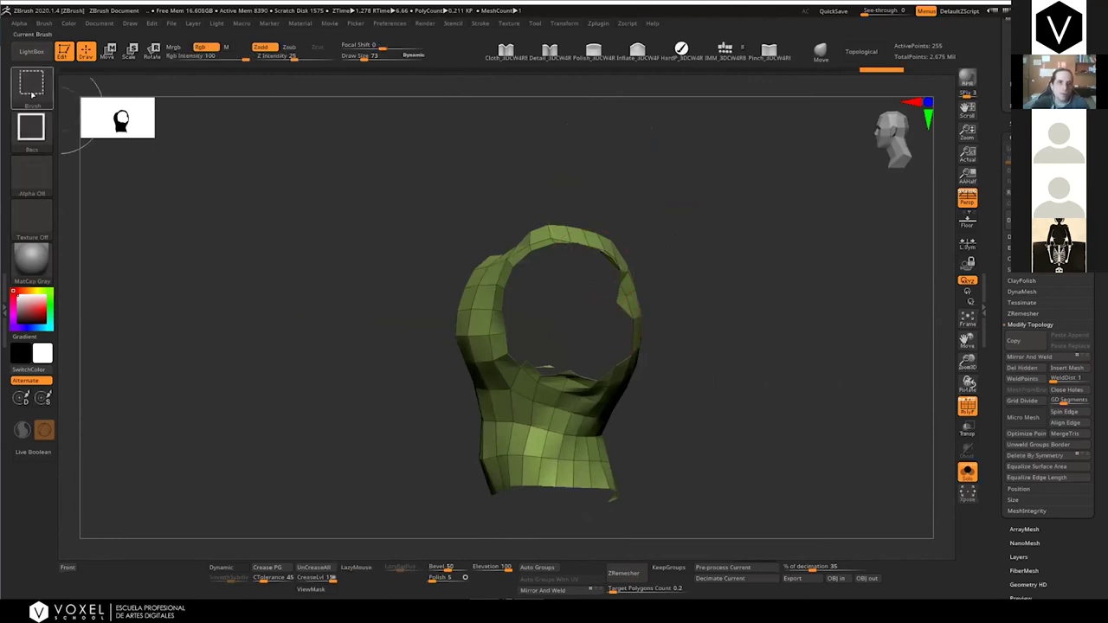
ctrl+shift+click(32, 94)
ctrl+shift+click(310, 149)
ctrl+shift+drag(611, 198, 561, 421)
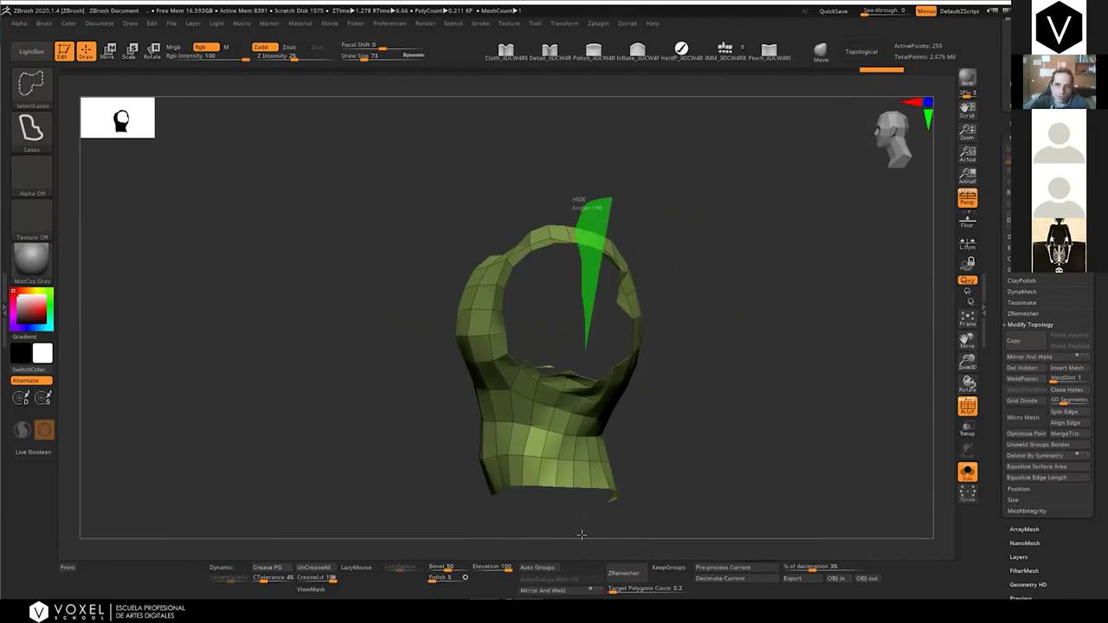
ctrl+shift+drag(582, 535, 717, 293)
mouse_move(525, 241)
mouse_down()
mouse_move(609, 262)
mouse_move(554, 260)
mouse_up()
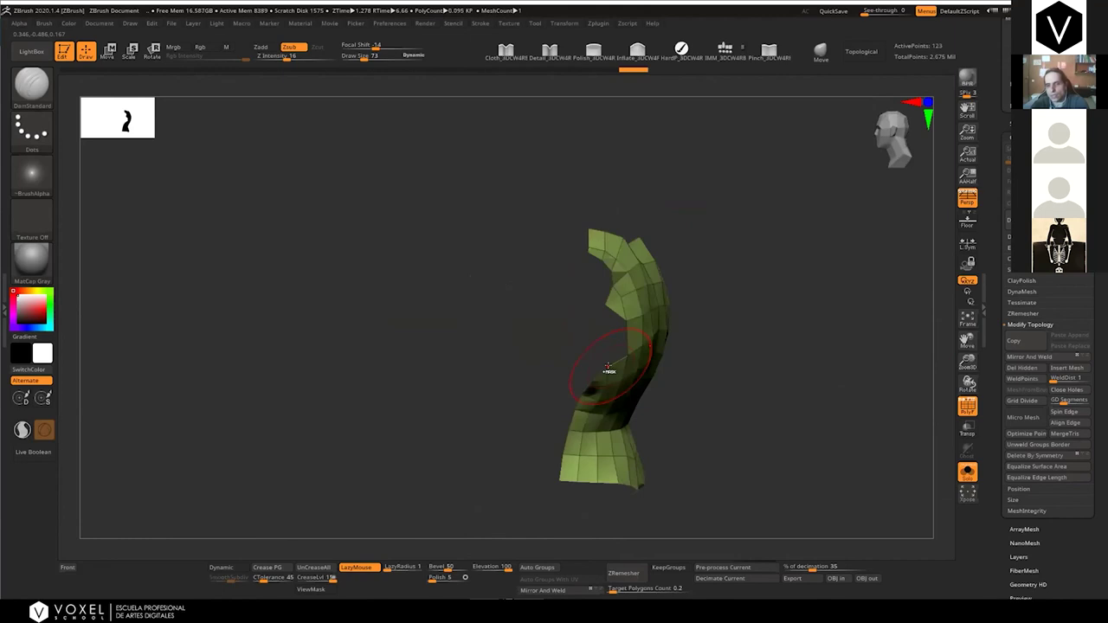
ctrl+shift+click(701, 248)
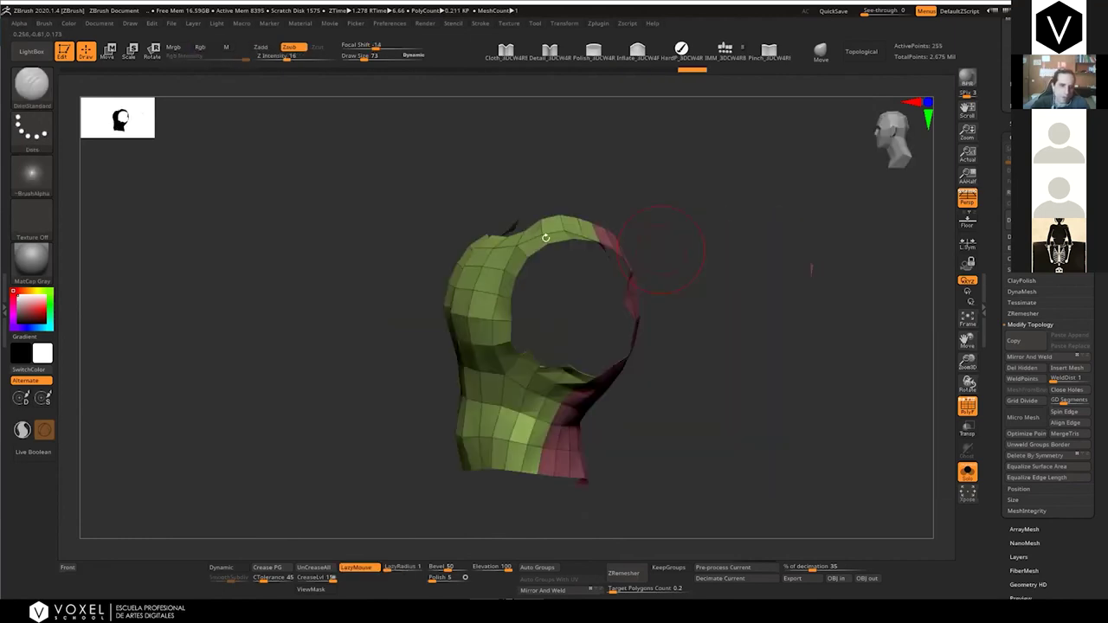
drag(652, 249, 425, 438)
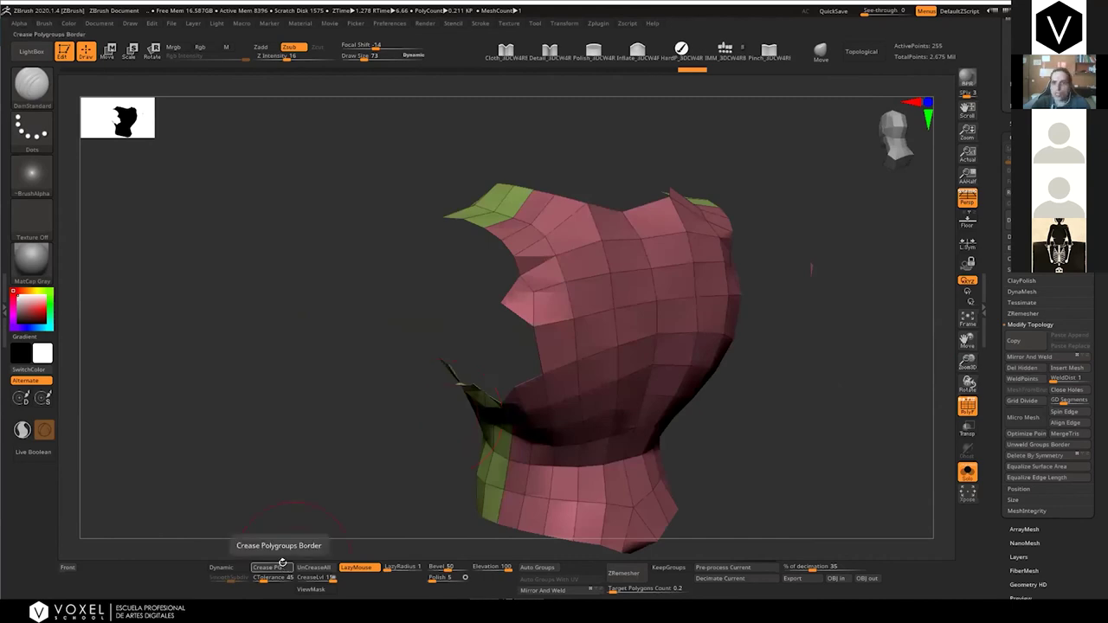
Crease the vest's polygroup borders and preview the seam between front and back with Dynamic Subdiv
mouse_move(562, 324)
ctrl+right_down()
mouse_move(524, 331)
mouse_move(551, 275)
mouse_move(509, 219)
ctrl+right_up()
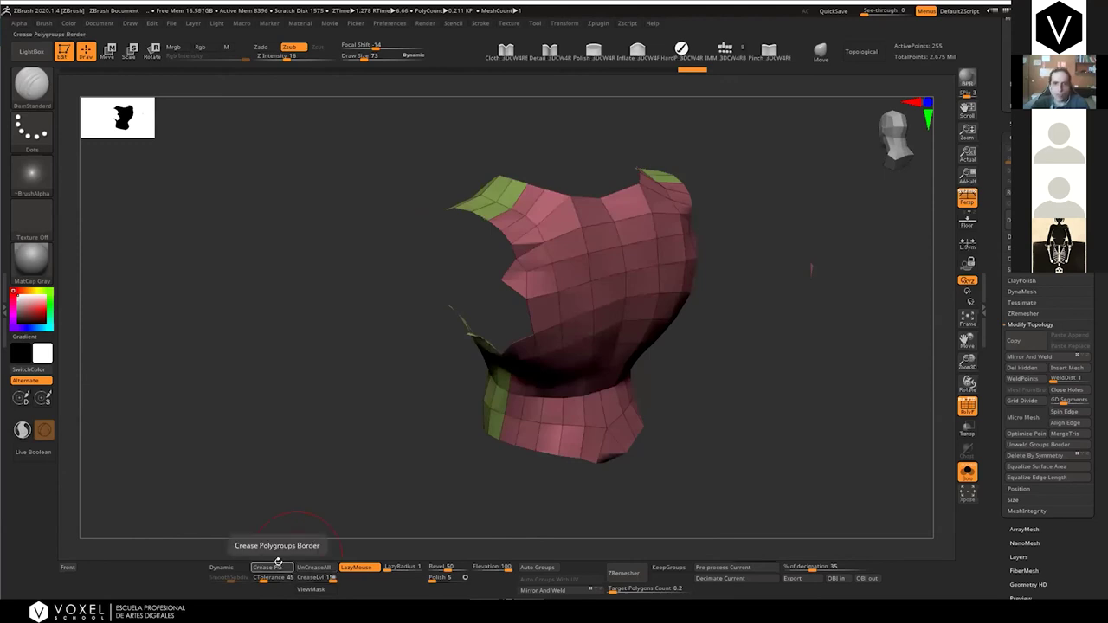
right_drag(500, 164, 504, 175)
ctrl+right_drag(503, 174, 506, 184)
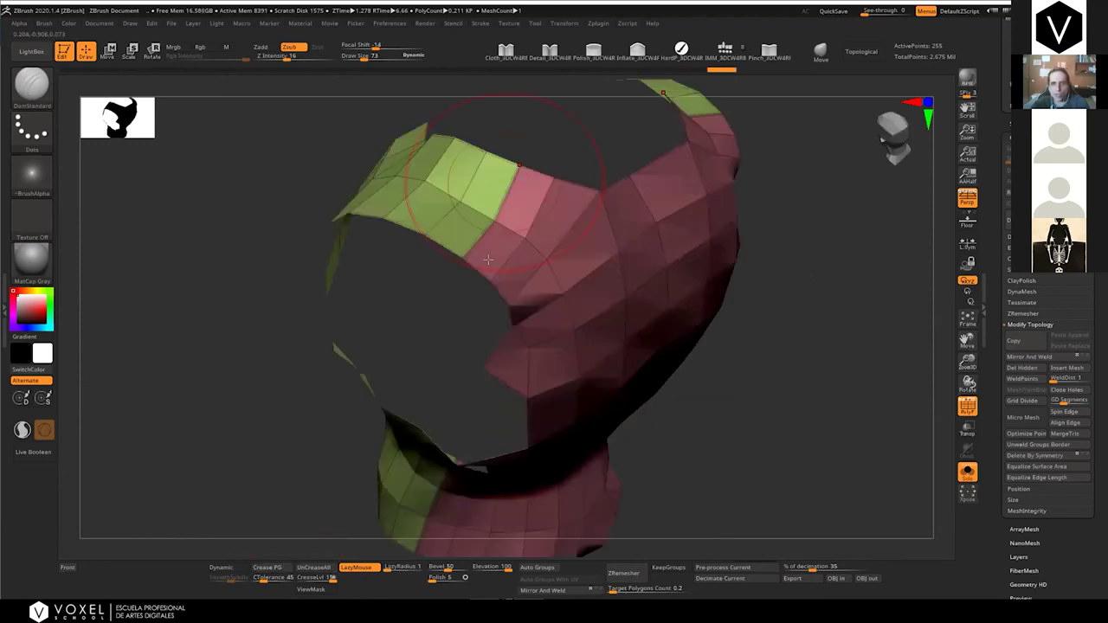
key(d)
key(shift+f)
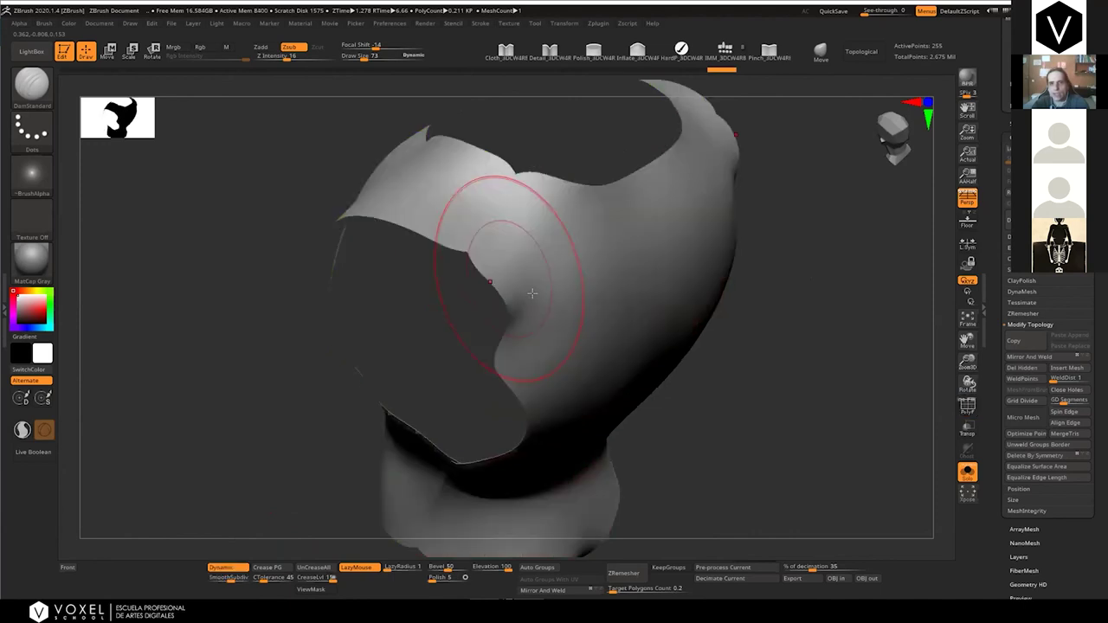
right_drag(533, 294, 475, 282)
ctrl+right_drag(475, 282, 470, 275)
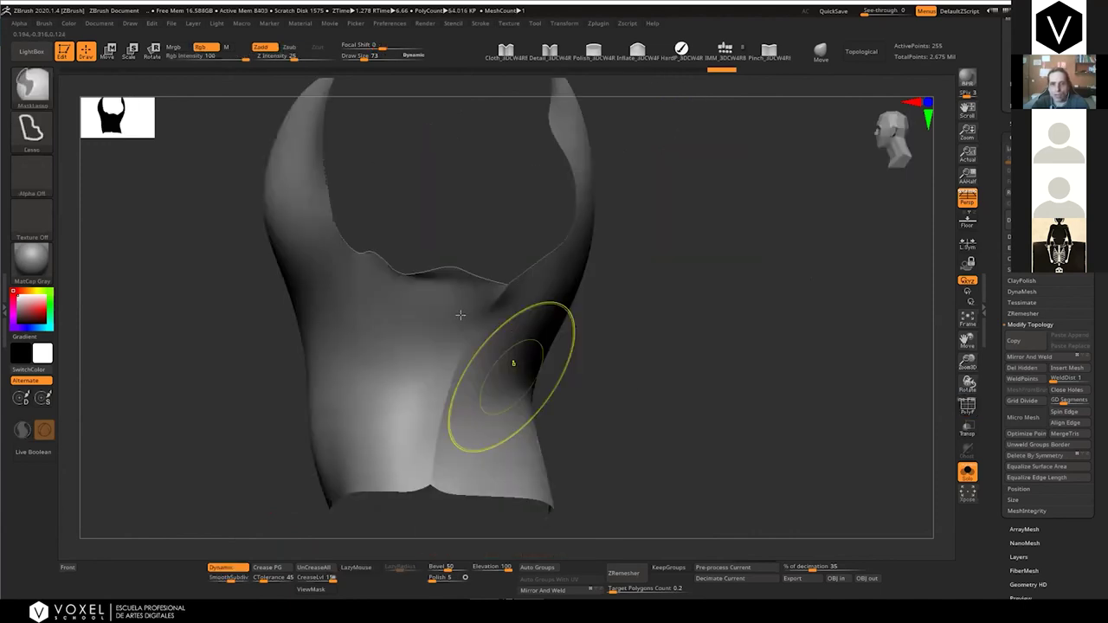
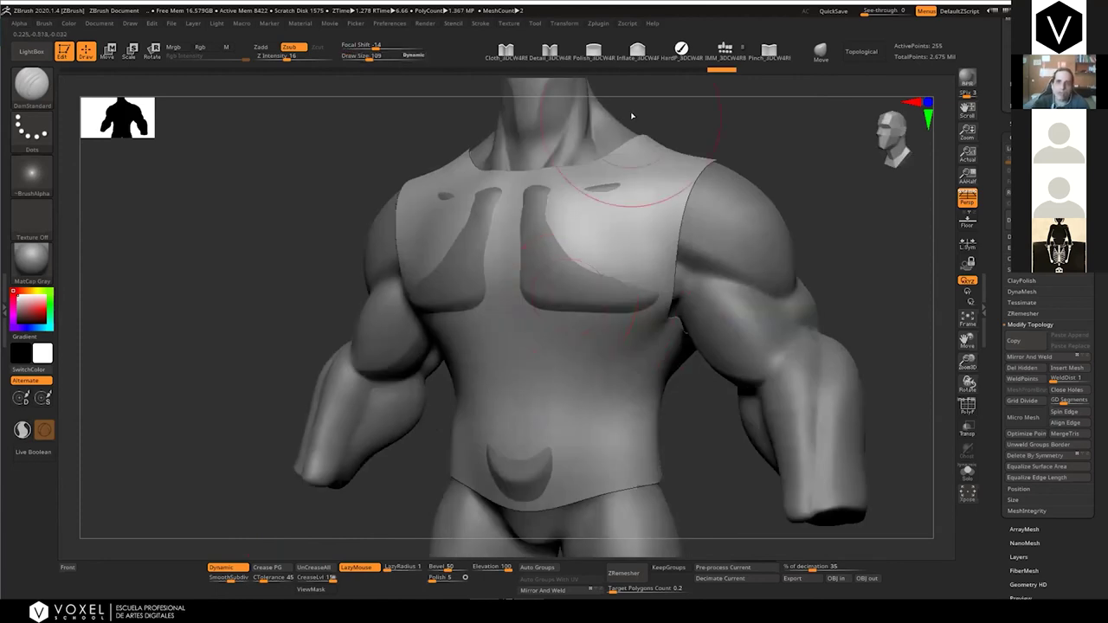
Inflate the vest over the chest and upper back where the body pokes through it
click(637, 53)
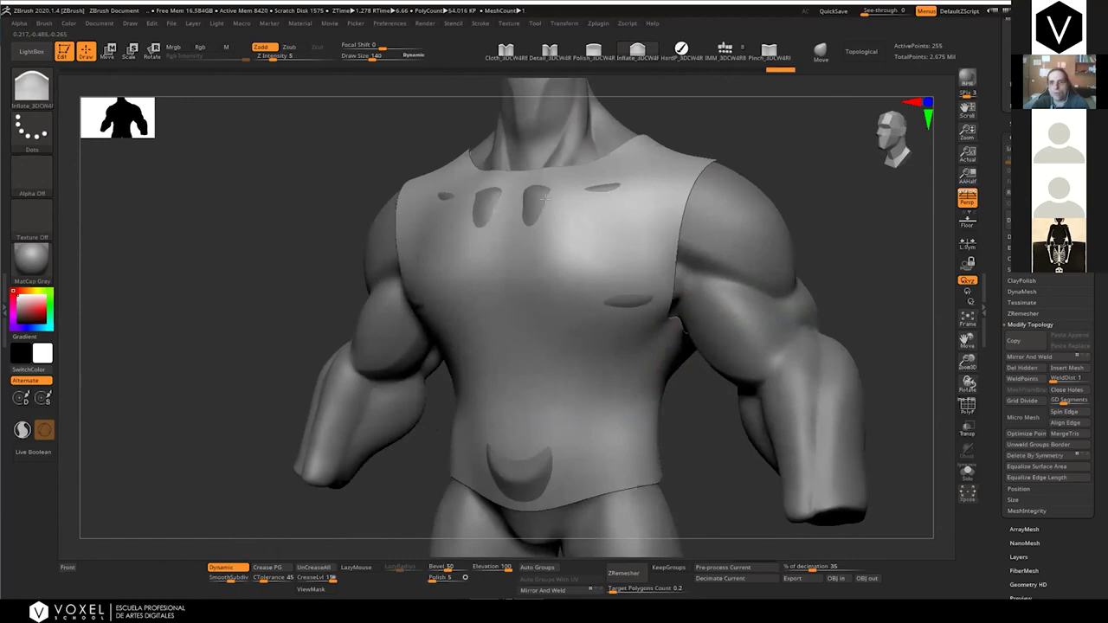
drag(546, 199, 570, 218)
mouse_move(527, 400)
alt+right_down()
mouse_move(508, 331)
mouse_move(525, 263)
alt+right_up()
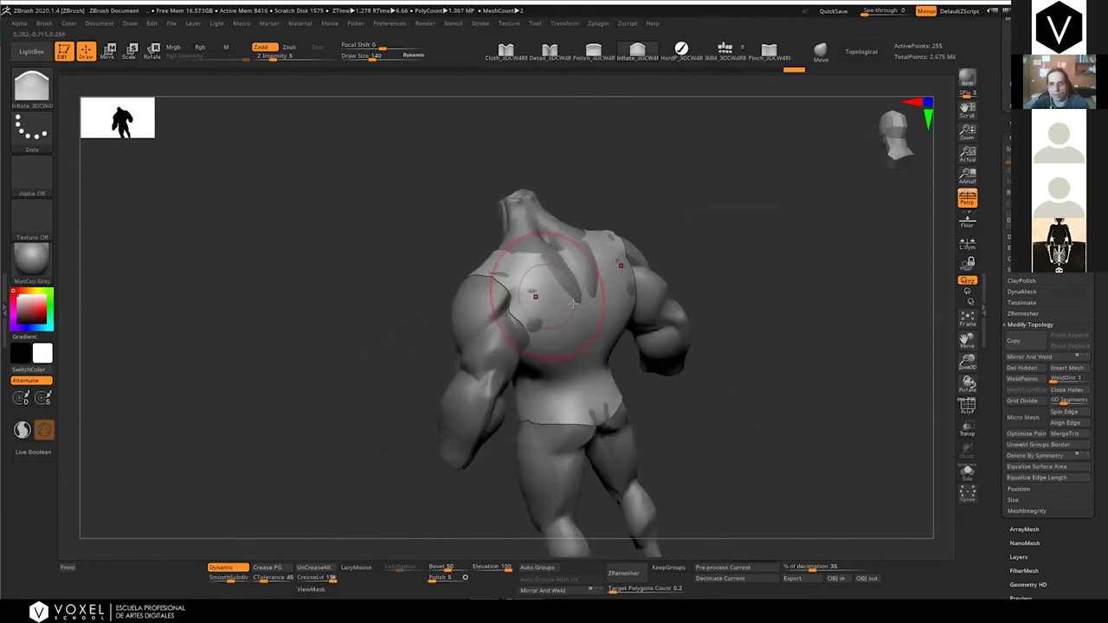
drag(573, 304, 589, 248)
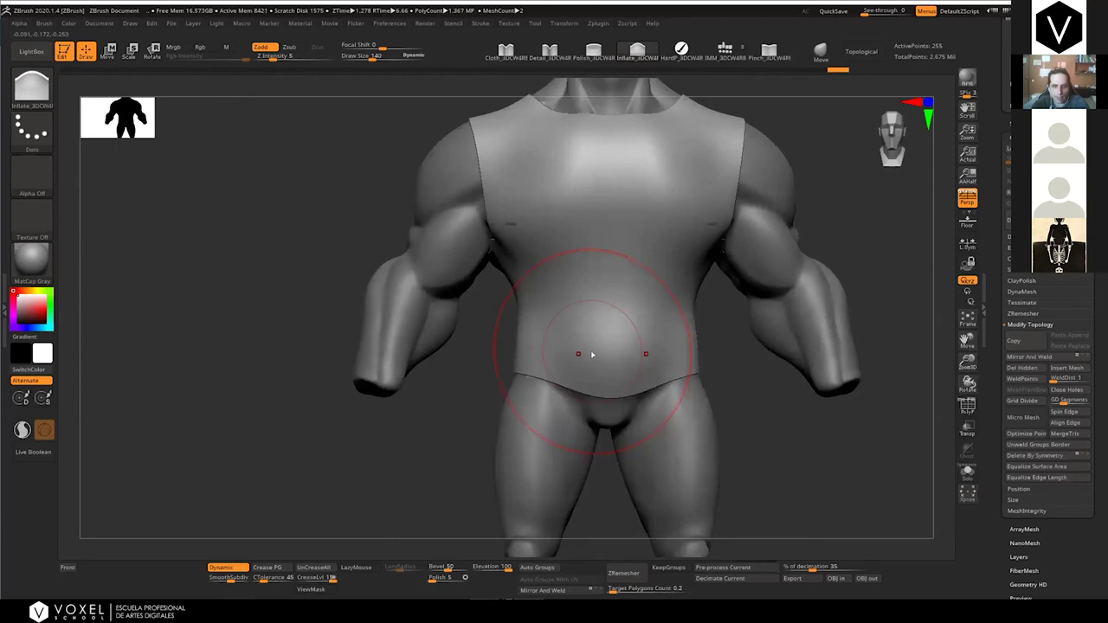
Lower the vest's hem with the Move brush, then smooth and inflate the area over the belly
key(bracketright)
mouse_move(521, 378)
mouse_down()
mouse_move(505, 395)
mouse_move(563, 367)
mouse_up()
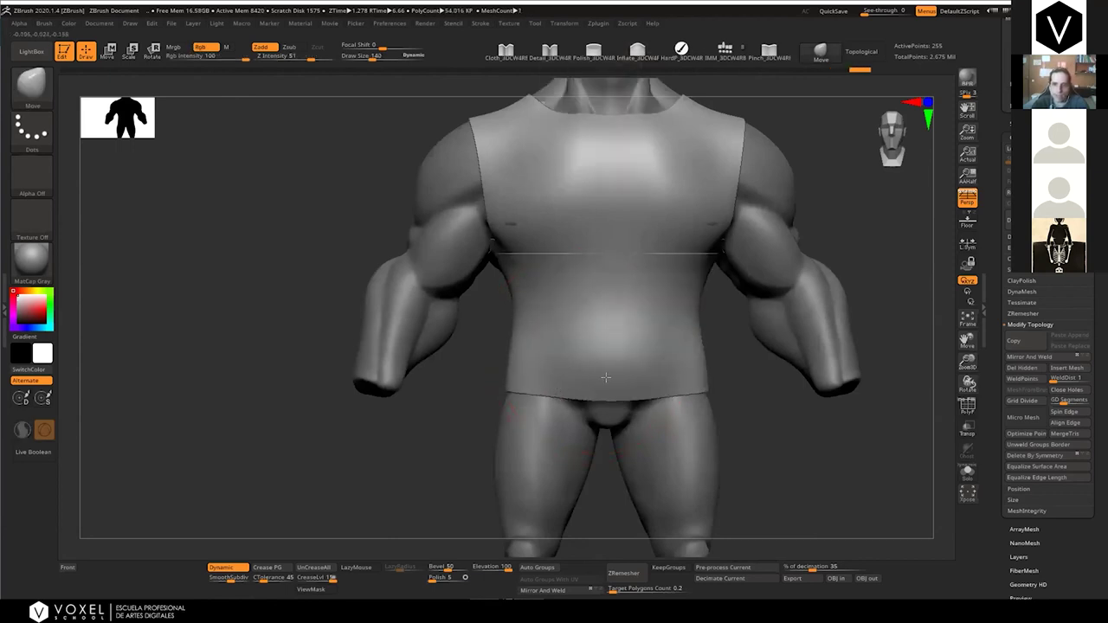
right_drag(606, 378, 607, 367)
mouse_move(608, 367)
shift+mouse_down()
mouse_move(636, 352)
mouse_move(635, 264)
shift+mouse_up()
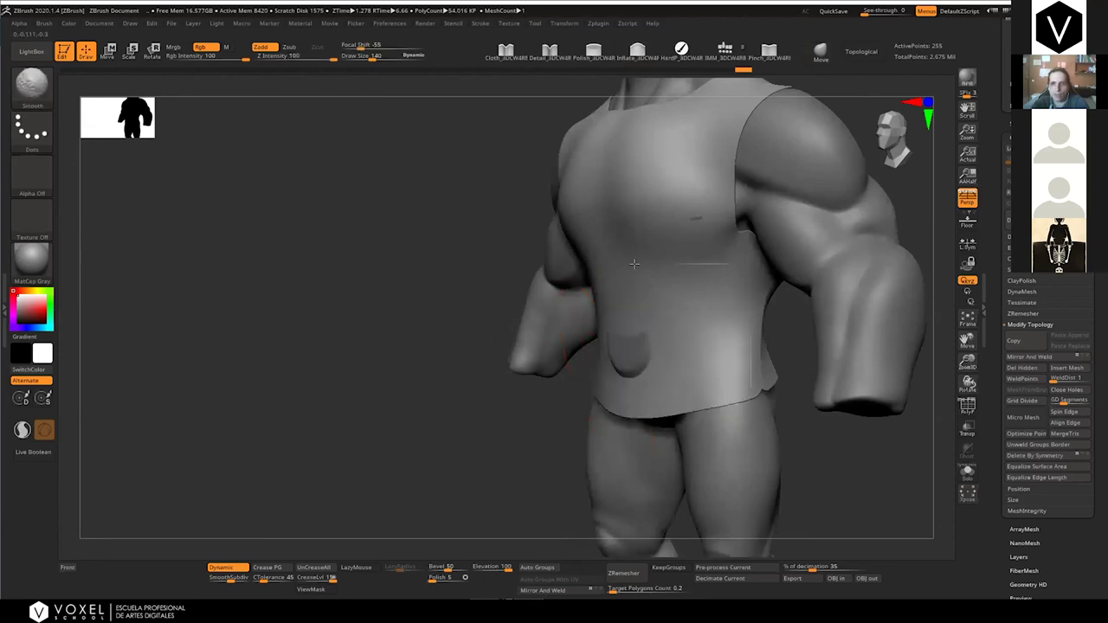
key(4)
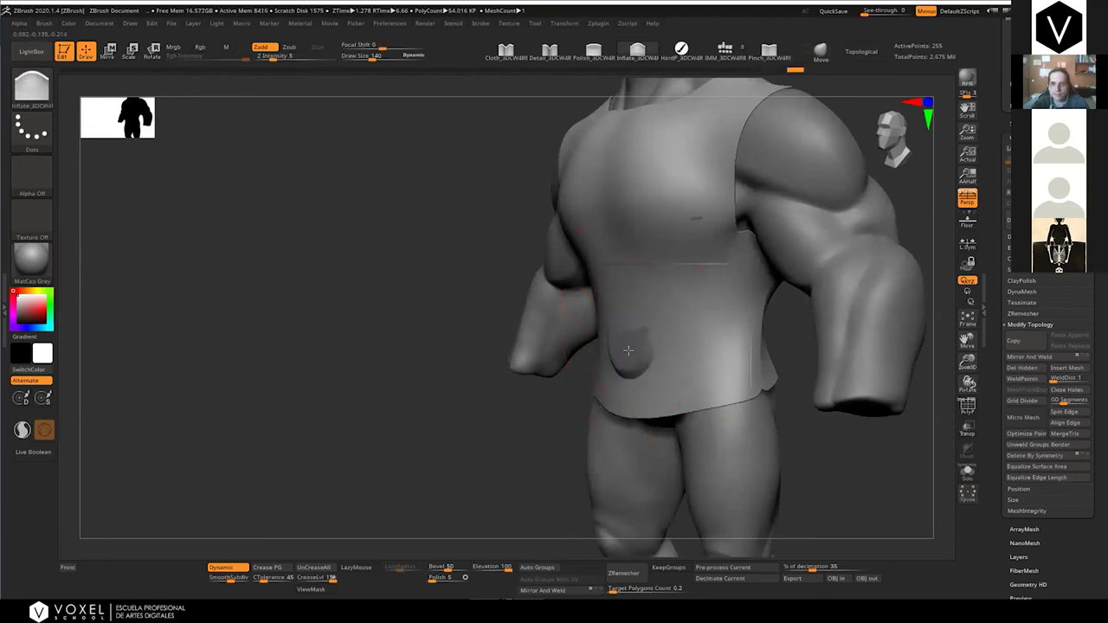
right_drag(628, 351, 670, 357)
ctrl+right_drag(619, 329, 619, 329)
mouse_move(619, 330)
right_down()
mouse_move(684, 323)
mouse_move(627, 326)
mouse_move(615, 310)
right_up()
Reshape the vest's sides, armholes and shoulder edges around the body with the Move brush
key(b)
key(m)
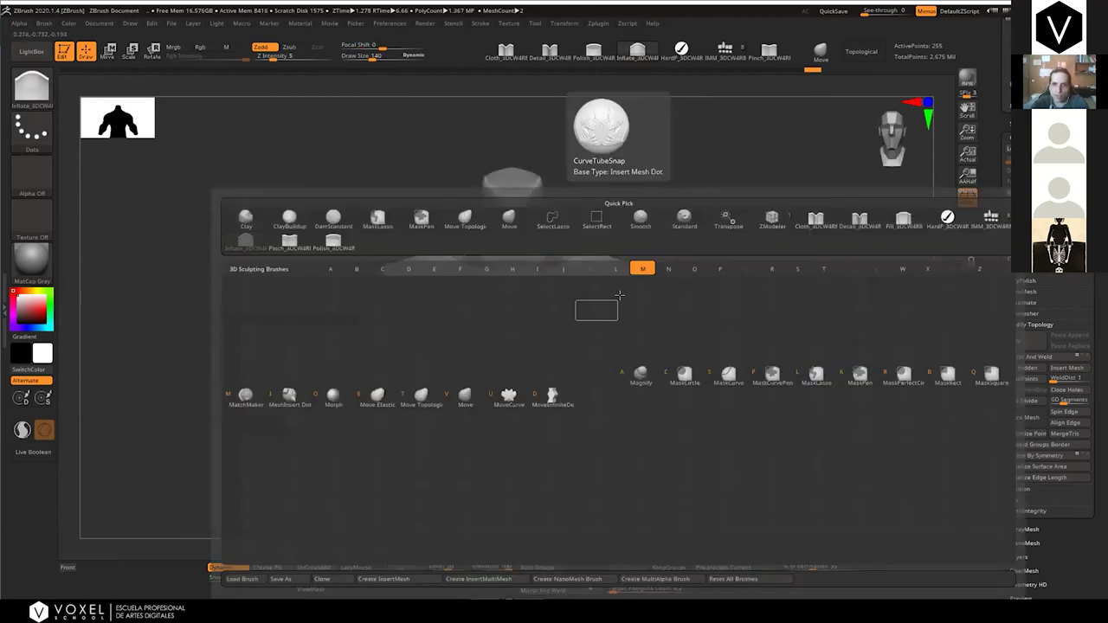
key(v)
drag(636, 303, 622, 306)
mouse_move(624, 339)
right_down()
mouse_move(607, 365)
mouse_move(654, 349)
right_up()
drag(655, 353, 644, 338)
drag(662, 250, 656, 246)
right_drag(617, 236, 622, 298)
alt+right_drag(617, 373, 616, 305)
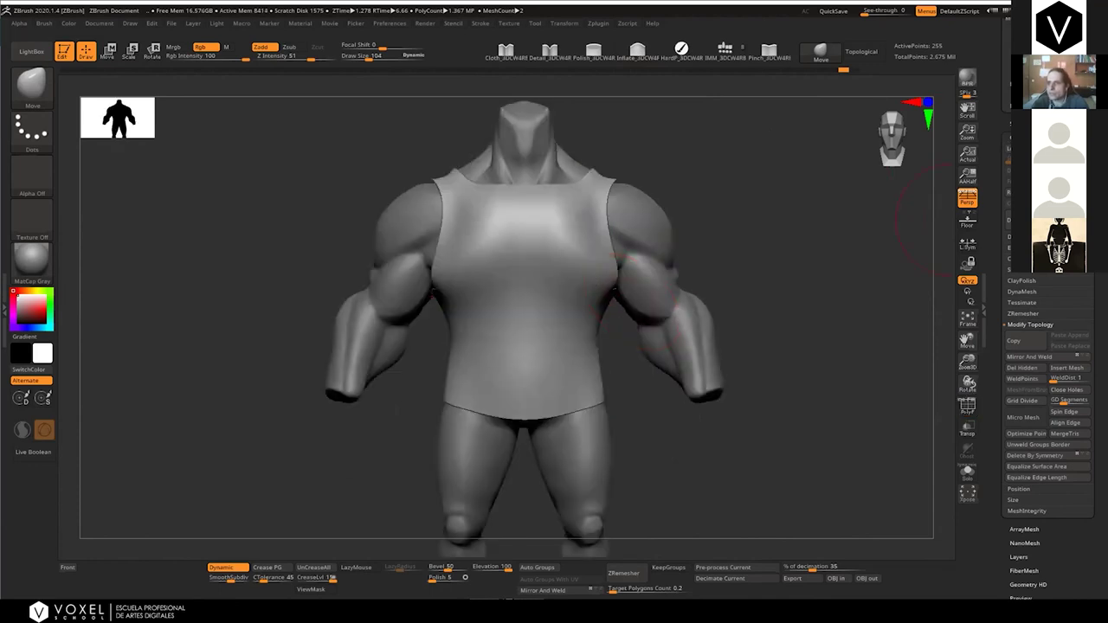
Delete the subtool of the vest made from the trimmed body duplicate
click(1019, 124)
click(1025, 458)
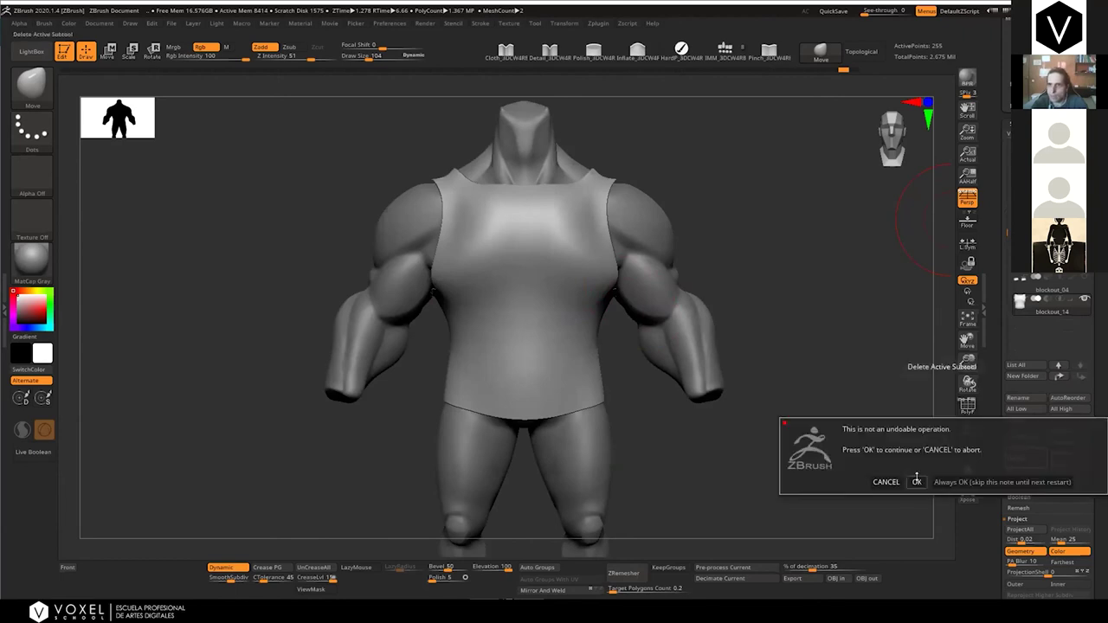
click(916, 481)
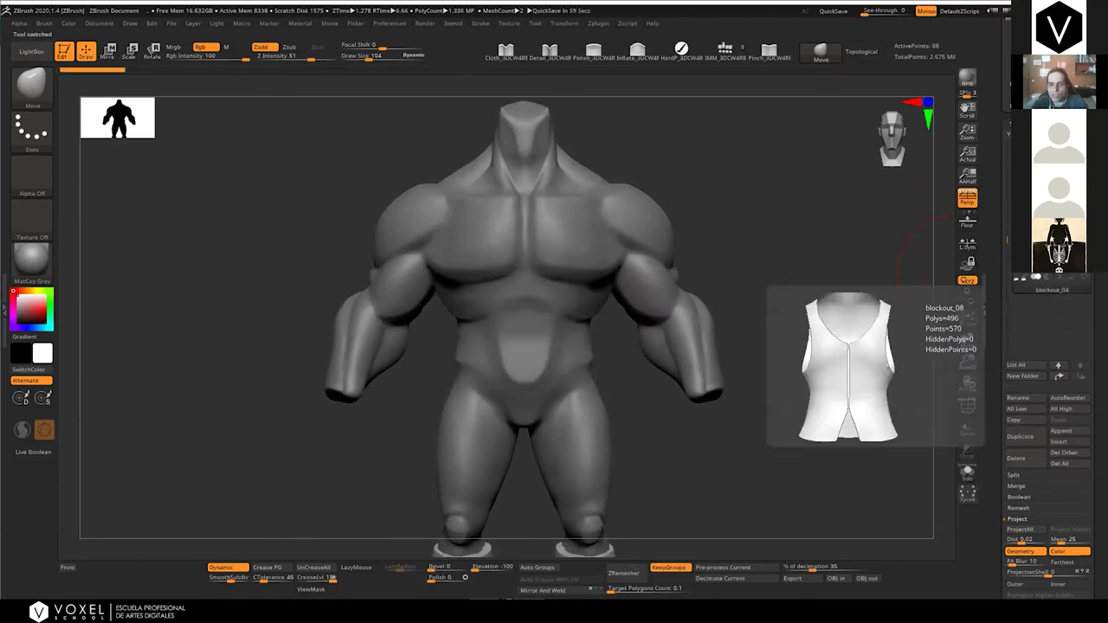
Show the open-front vest blockout_08 on the body and check it from behind and from the front
click(1084, 251)
drag(822, 379, 766, 417)
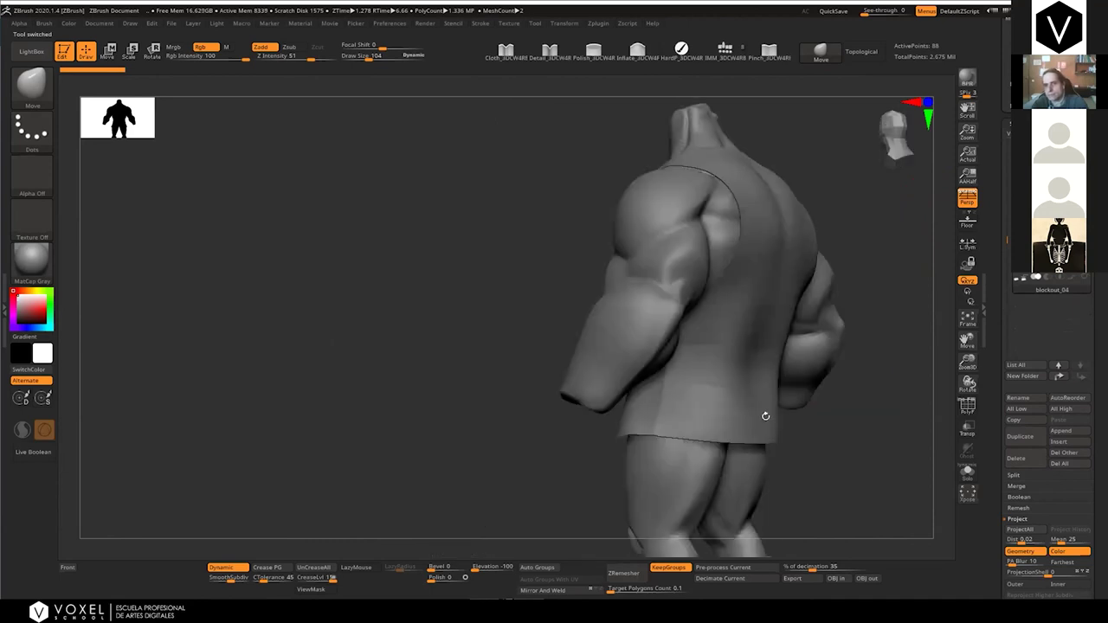
drag(547, 351, 553, 323)
key(shift+f)
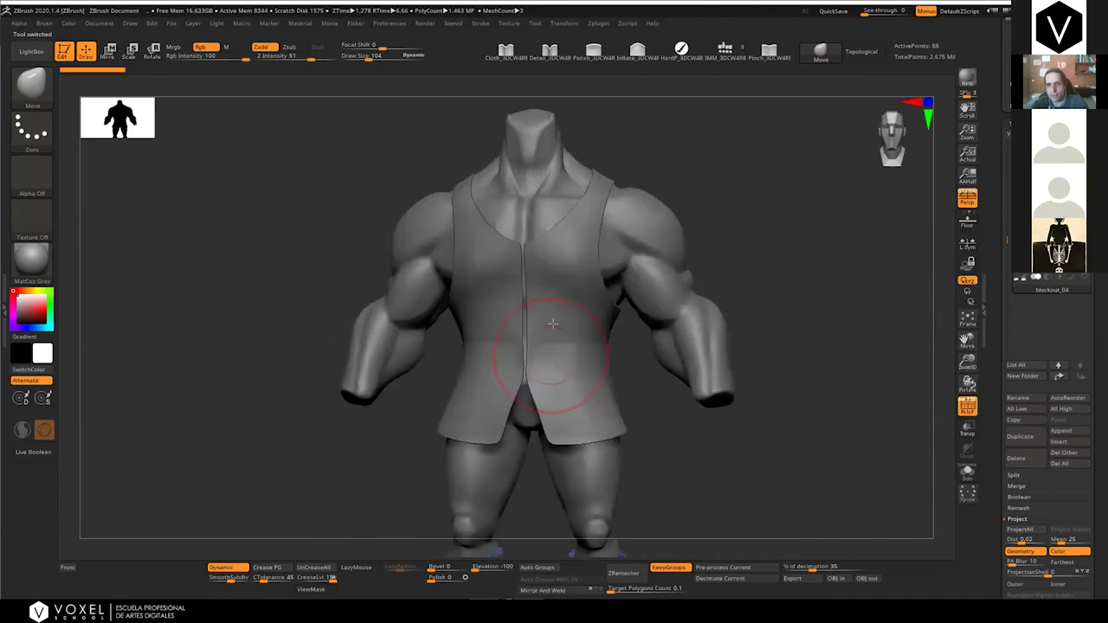
Select the open-front vest, check its low-resolution form without Dynamic Subdiv, then turn the smoothing back on
alt+click(557, 343)
key(shift+f)
key(shift+d)
ctrl+right_drag(488, 214, 563, 276)
key(d)
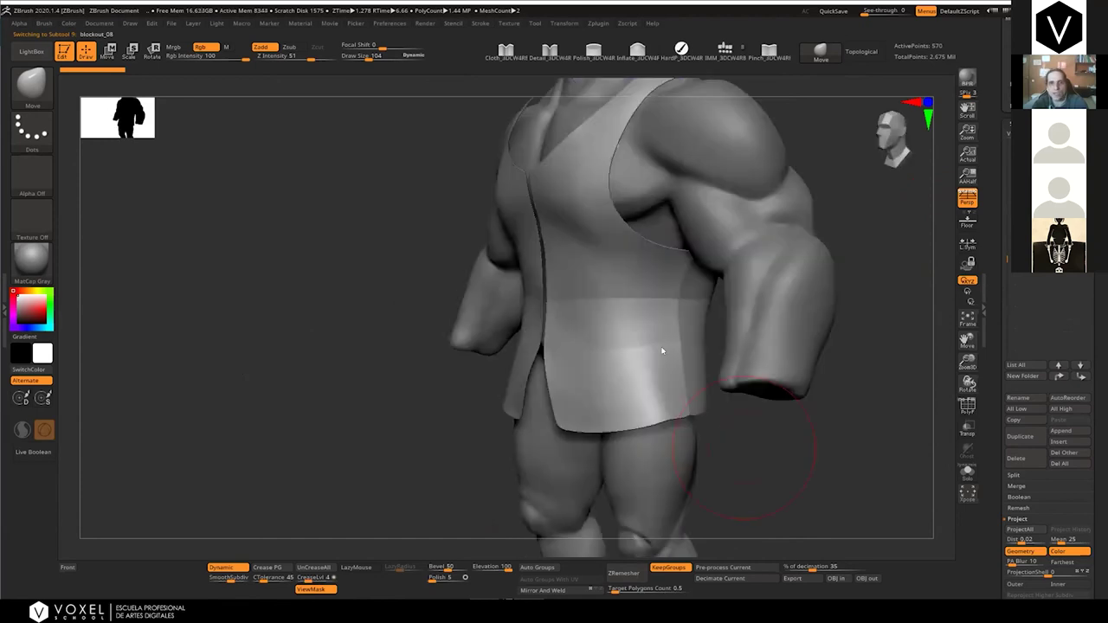
Compare the open-front vest on the body with the reference image character.jpg in Photos
key(alt+Tab)
key(alt+Tab)
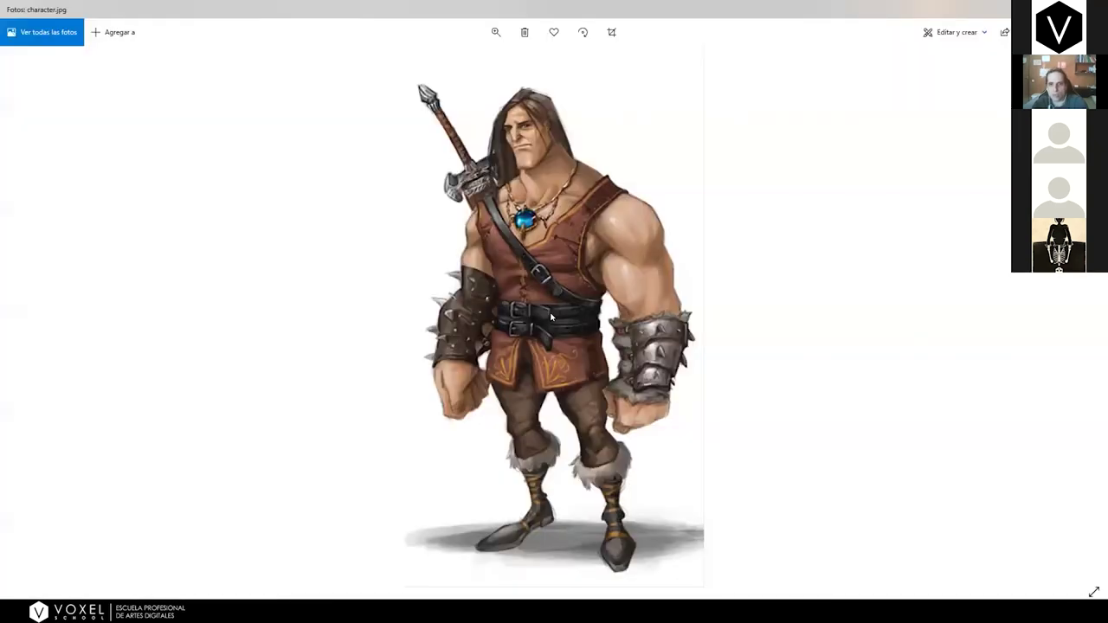
key(alt+Tab)
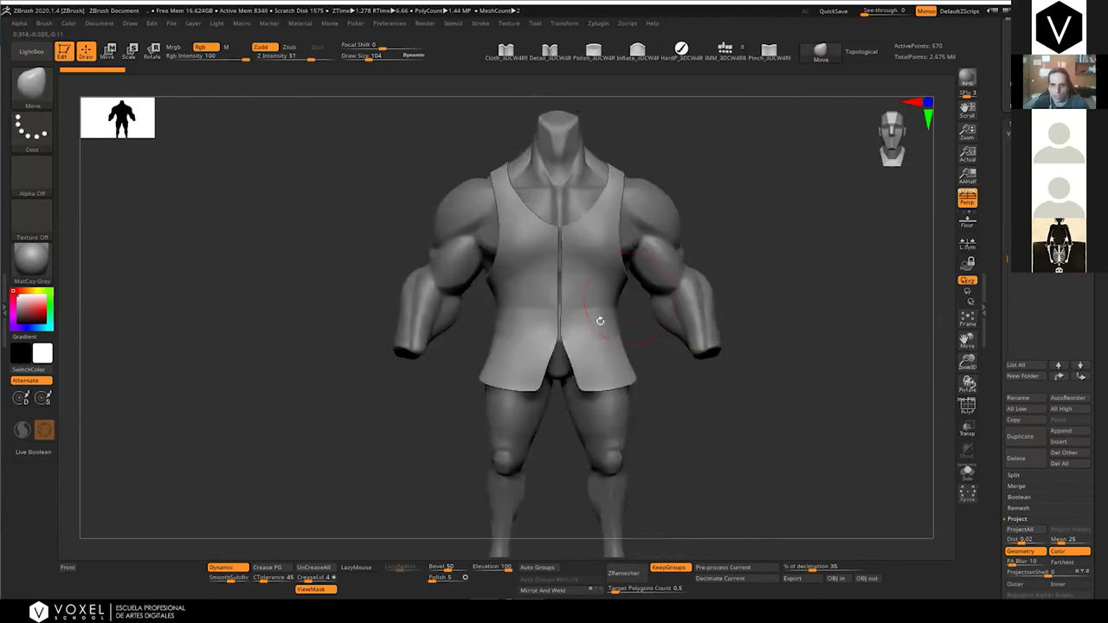
right_drag(600, 321, 520, 314)
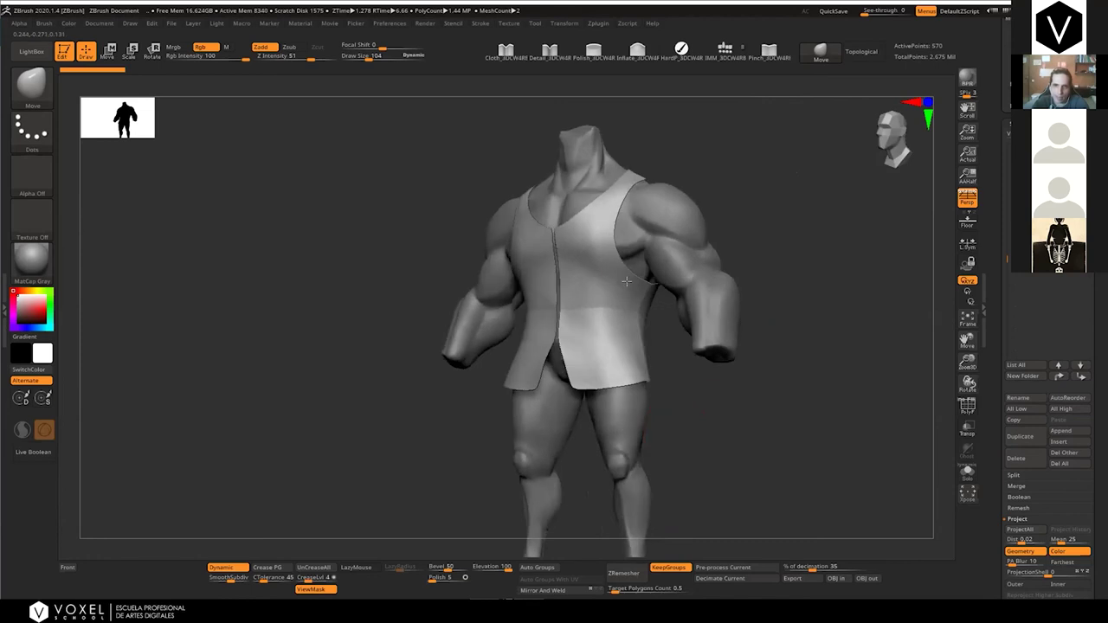
right_drag(627, 282, 620, 310)
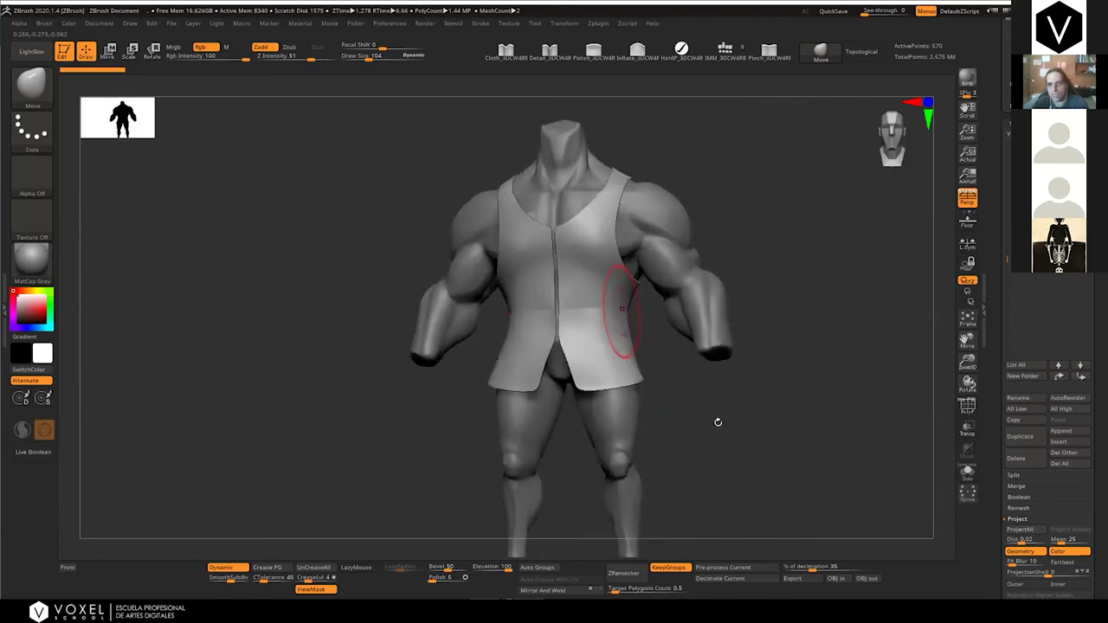
key(alt+Tab)
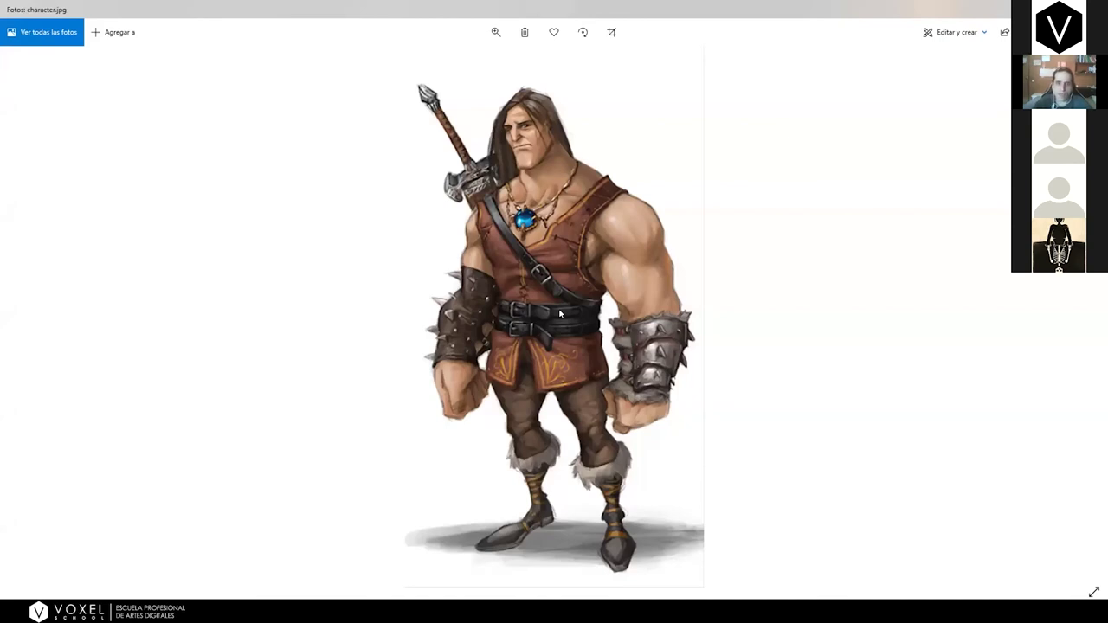
Switch to ZBrush and bring the trousers and boots into view alongside the vest and body
key(alt+Tab)
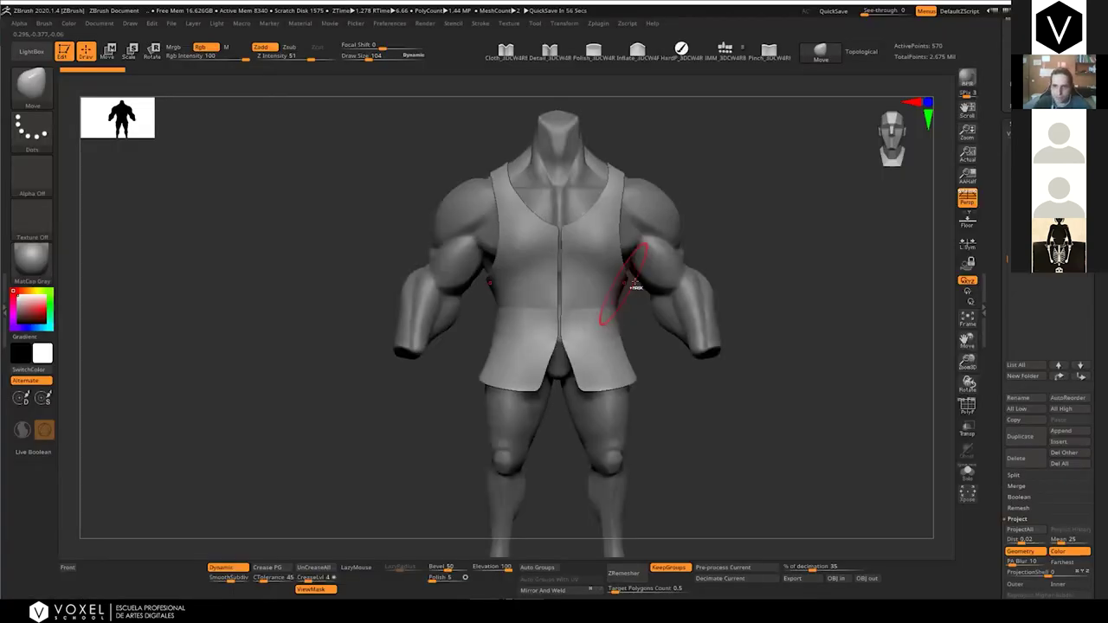
ctrl+right_drag(637, 286, 728, 415)
drag(757, 349, 853, 348)
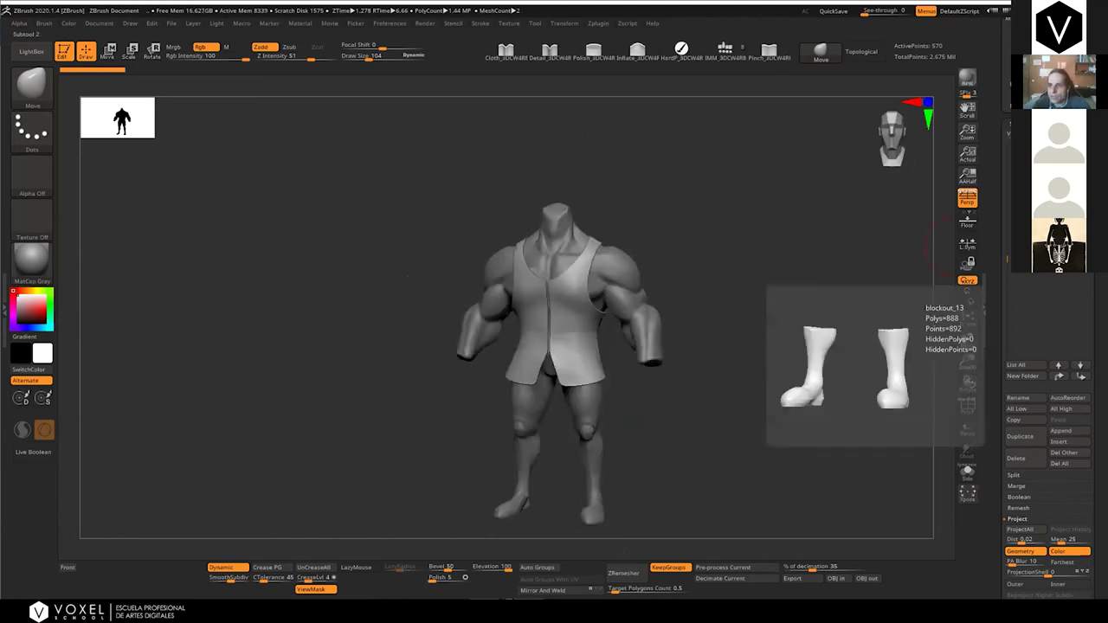
drag(1007, 258, 1008, 229)
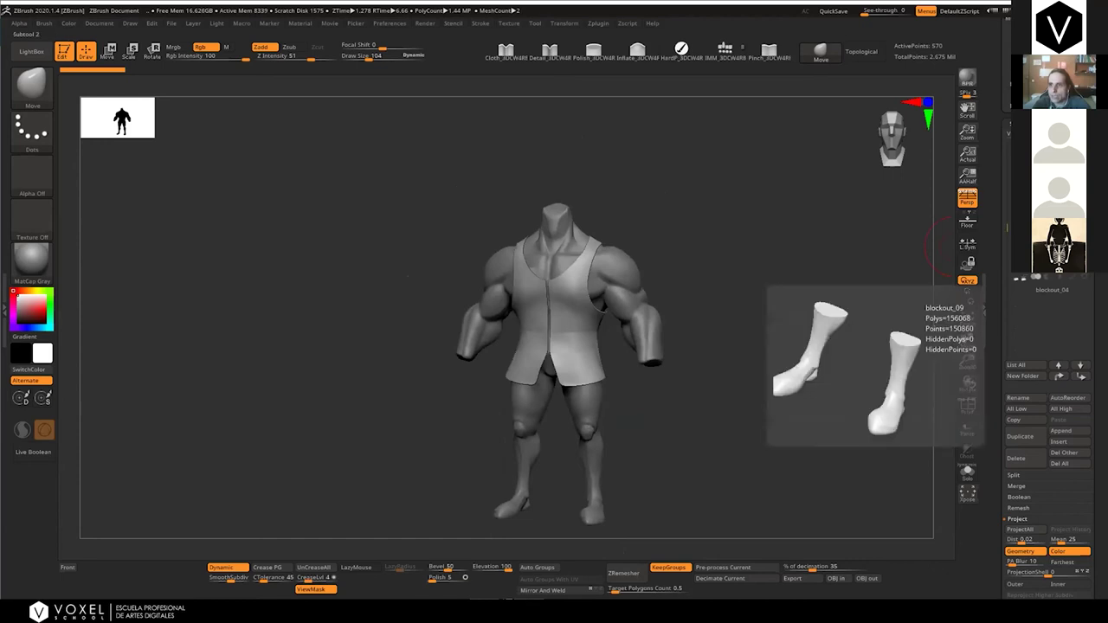
click(1052, 251)
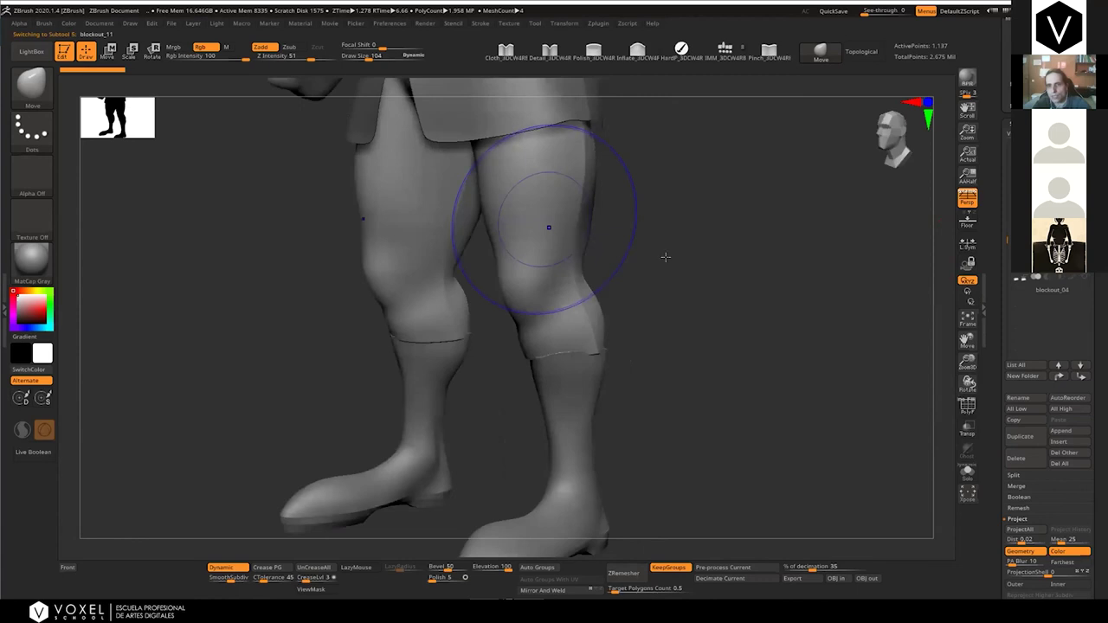
Inspect the trousers' mesh around the knees and cuffs, and choose the Cloth_3DCW4R8 brush
drag(666, 257, 685, 280)
key(shift+f)
key(shift+f)
alt+drag(695, 330, 701, 305)
drag(701, 305, 686, 312)
right_drag(686, 312, 695, 350)
ctrl+right_drag(694, 350, 768, 316)
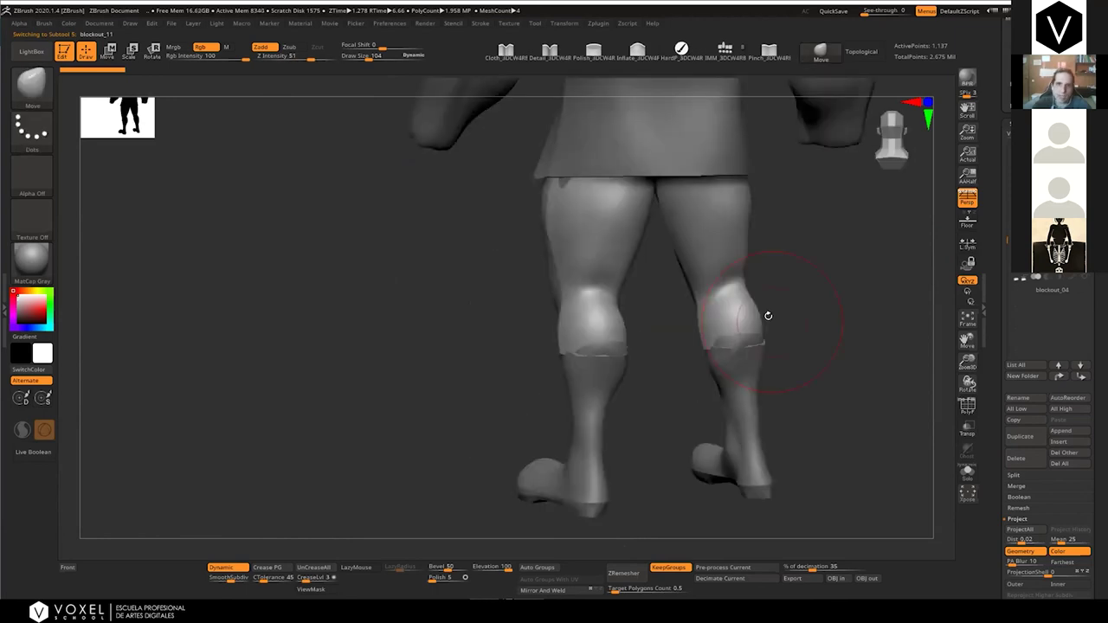
click(511, 53)
alt+right_drag(612, 320, 561, 278)
ctrl+right_drag(535, 221, 628, 245)
mouse_move(628, 245)
mouse_down()
mouse_move(546, 224)
mouse_move(626, 250)
mouse_up()
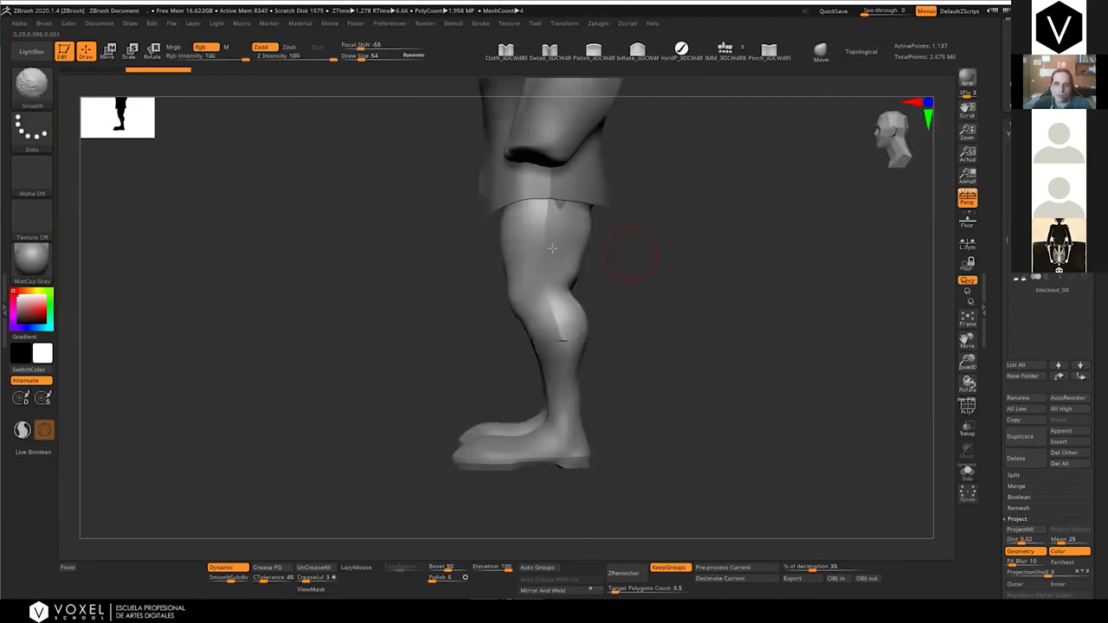
Try to sculpt cloth folds across the back of the knee, and undo the last stroke
key(ctrl+z)
mouse_move(552, 249)
shift+right_down()
mouse_move(526, 284)
mouse_move(598, 335)
mouse_move(575, 313)
shift+right_up()
drag(523, 306, 587, 348)
drag(518, 306, 589, 351)
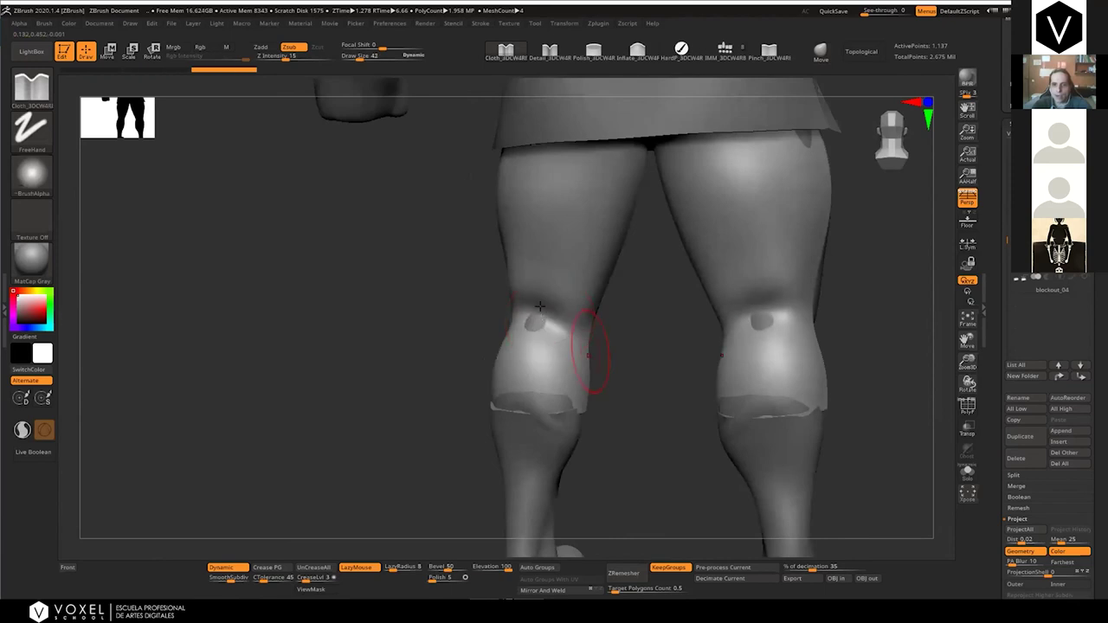
key(ctrl+z)
Make the vest the active subtool and examine its front and armholes
alt+click(535, 321)
mouse_move(523, 313)
ctrl+right_down()
mouse_move(555, 257)
mouse_move(630, 292)
mouse_move(655, 356)
ctrl+right_up()
ctrl+right_drag(654, 356, 575, 240)
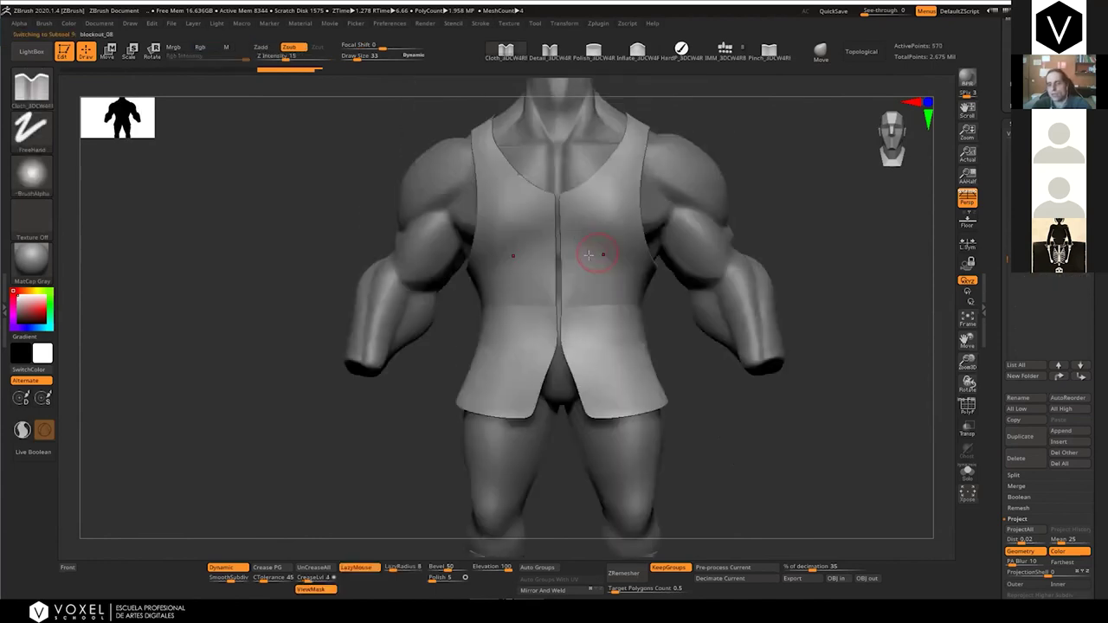
alt+right_drag(589, 256, 608, 330)
right_drag(595, 271, 628, 246)
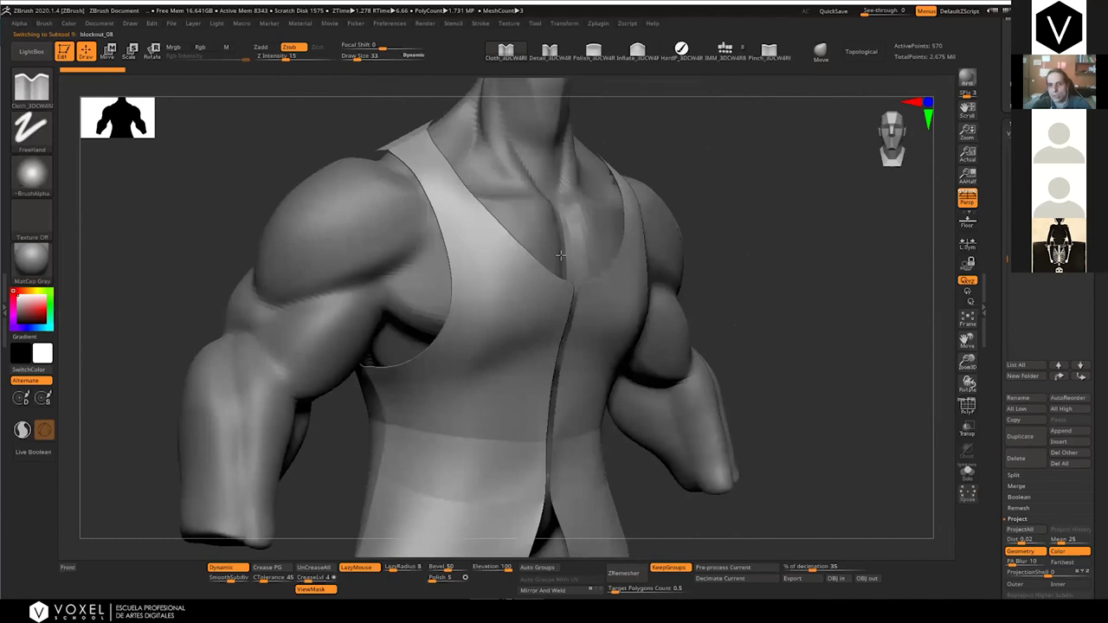
right_drag(550, 275, 608, 307)
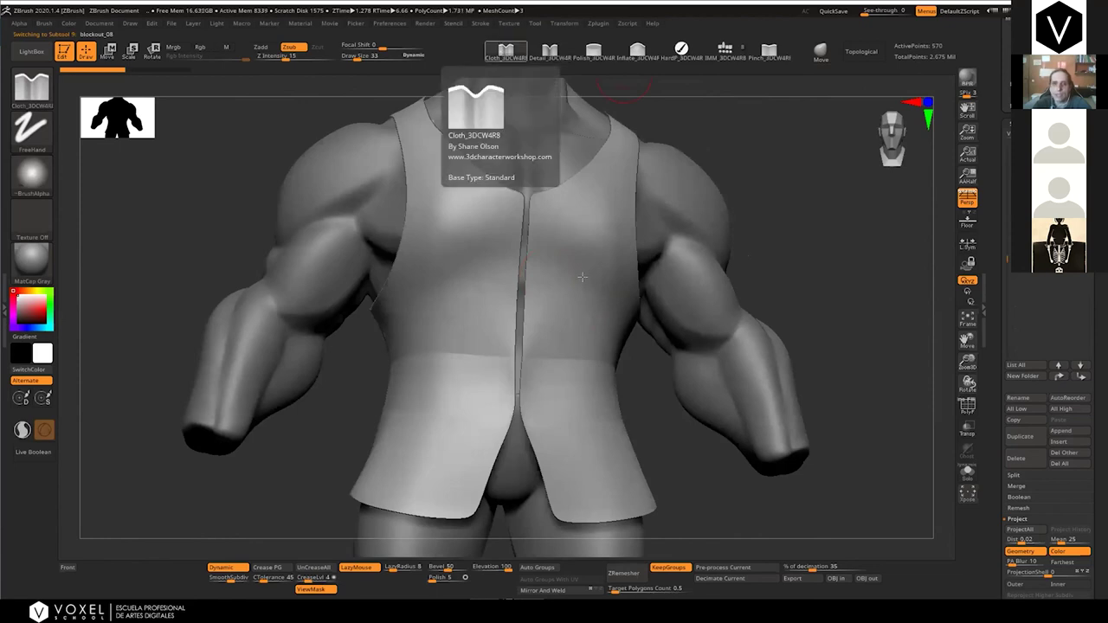
right_drag(587, 283, 563, 273)
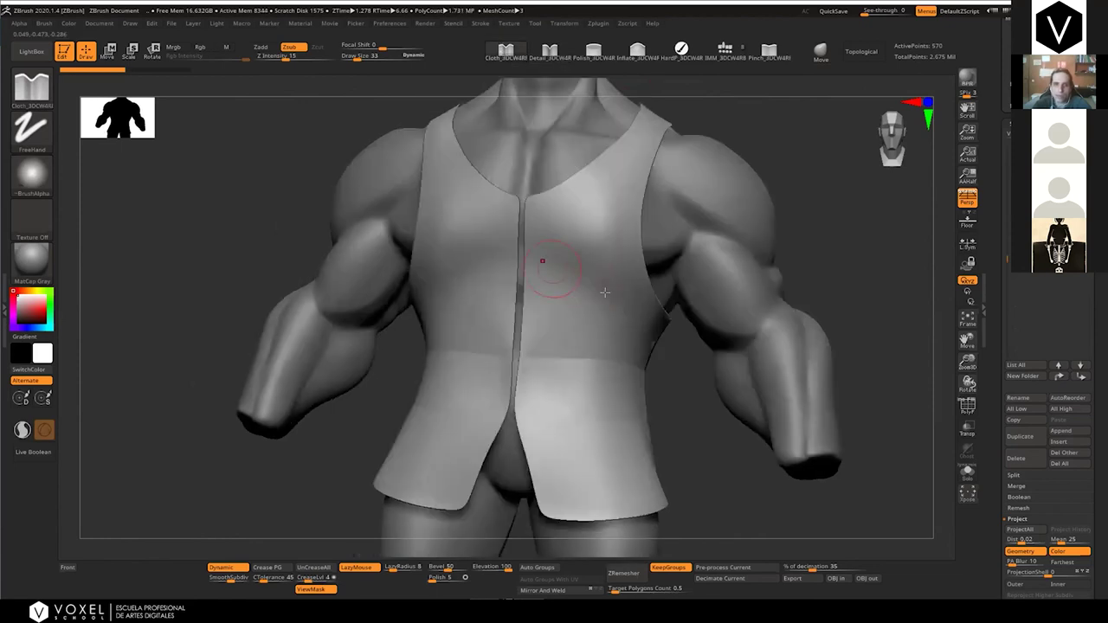
shift+right_drag(644, 305, 646, 321)
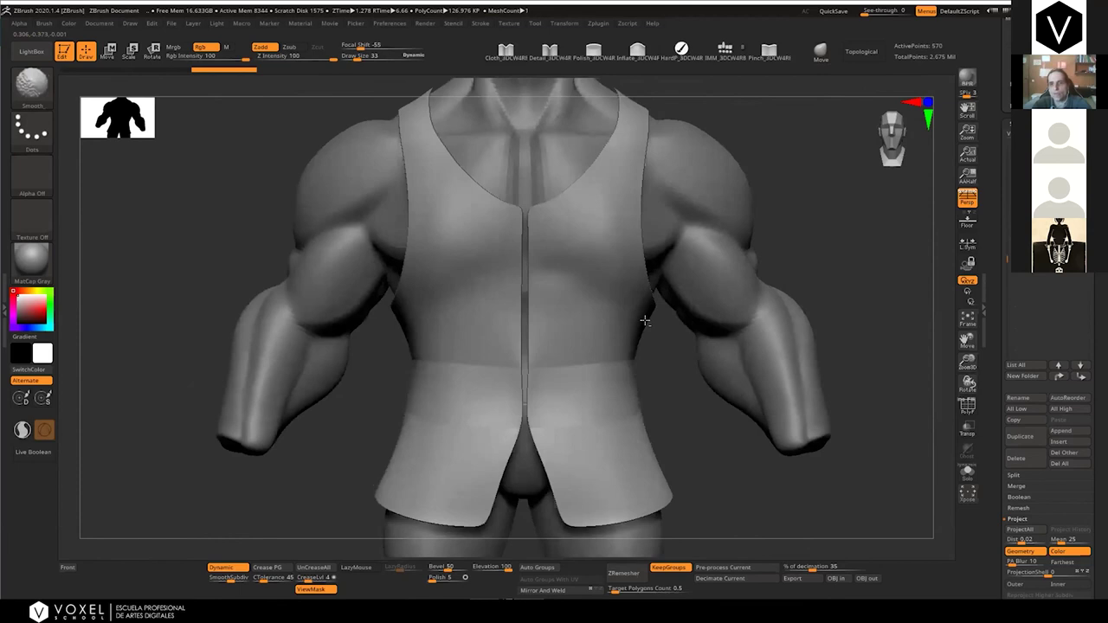
ctrl+right_drag(615, 265, 612, 313)
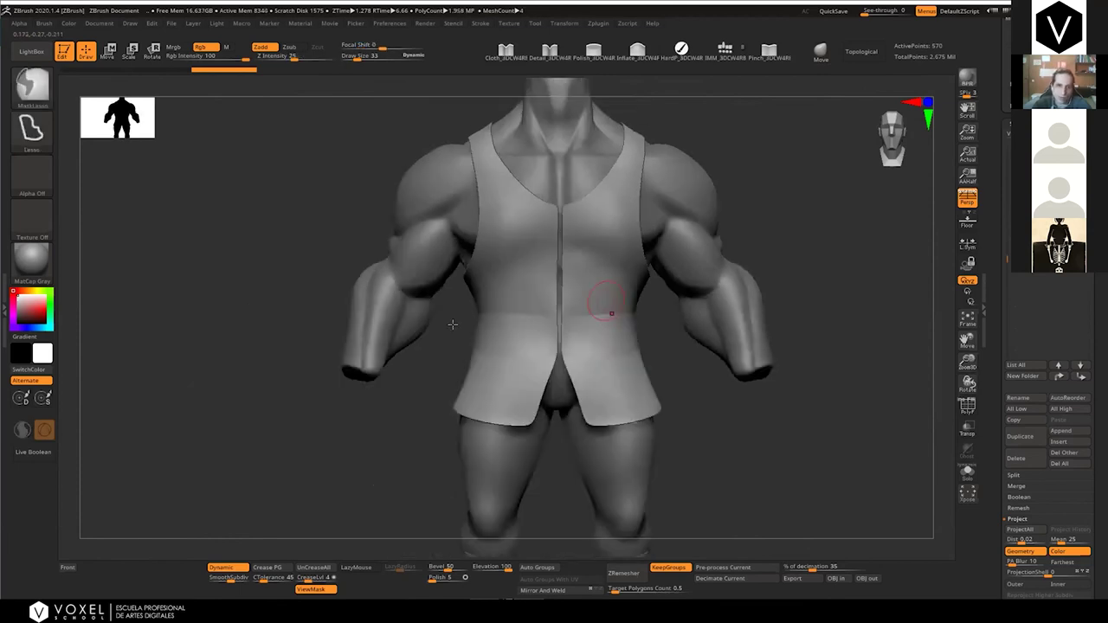
ctrl+right_drag(453, 325, 457, 291)
Try cloth fold strokes across the vest's front waist and back, undoing the upper-back stroke
drag(537, 341, 556, 349)
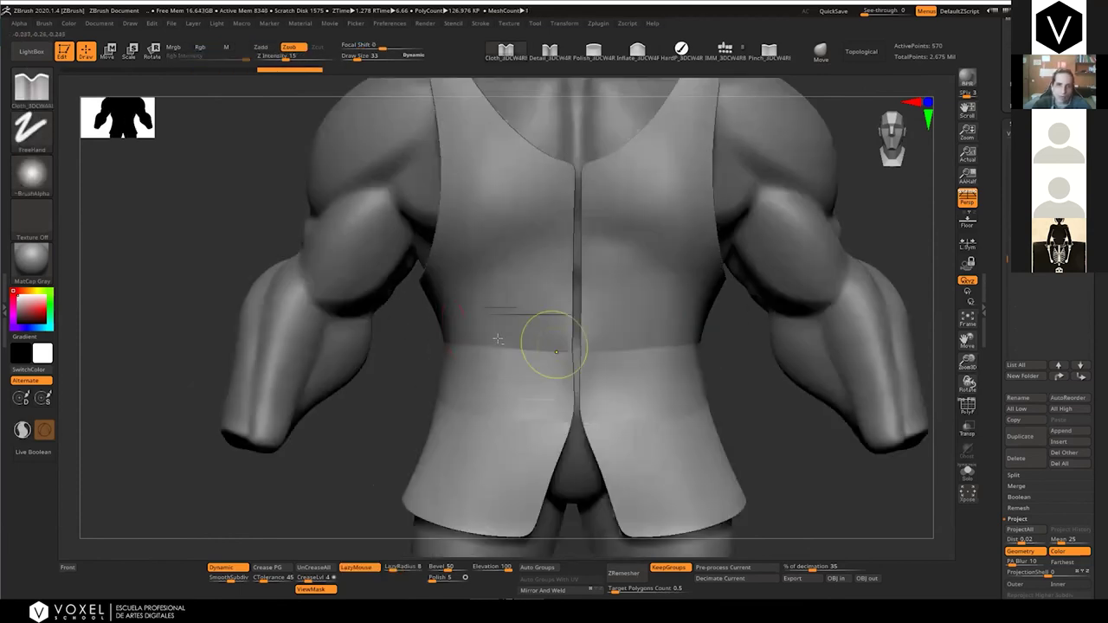
mouse_move(514, 339)
right_down()
mouse_move(481, 315)
mouse_move(449, 320)
mouse_move(551, 284)
mouse_move(535, 313)
mouse_move(441, 367)
right_up()
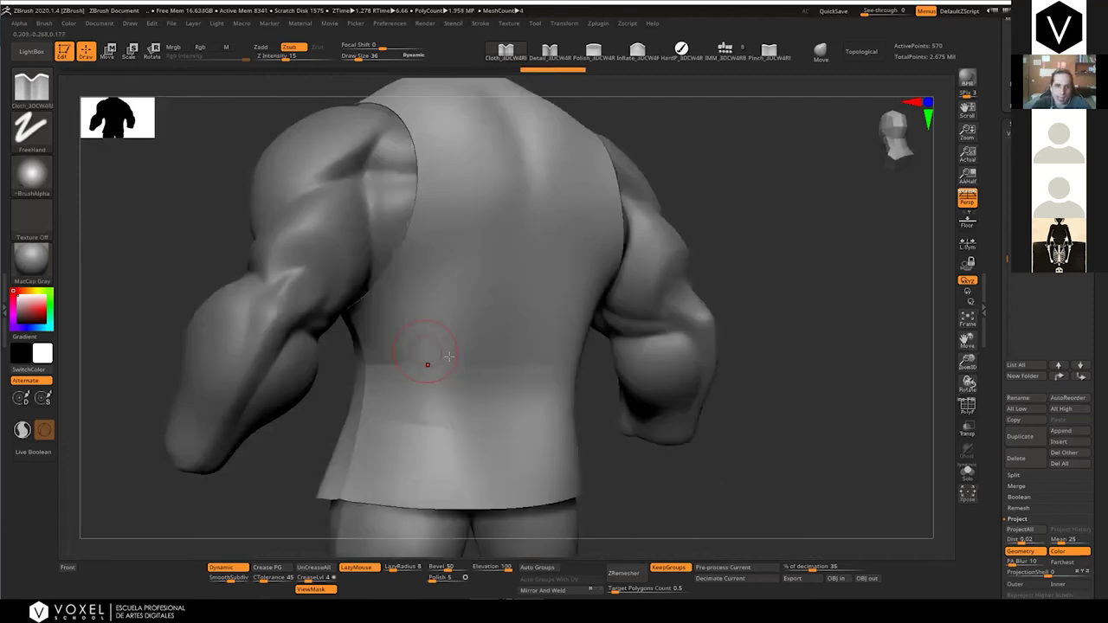
drag(449, 356, 523, 363)
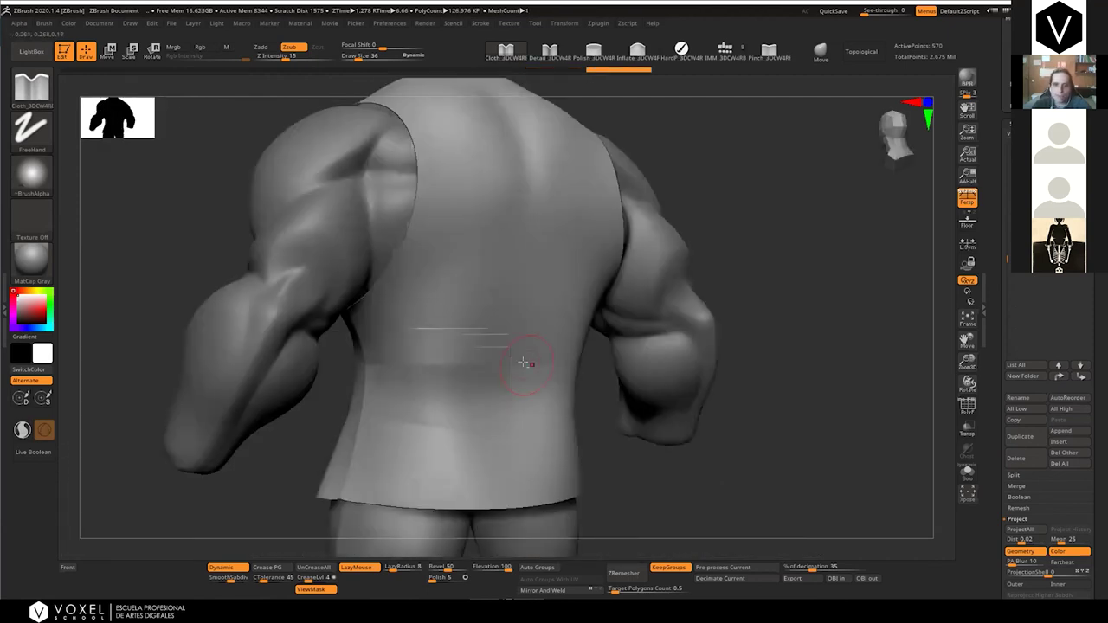
right_drag(523, 363, 539, 308)
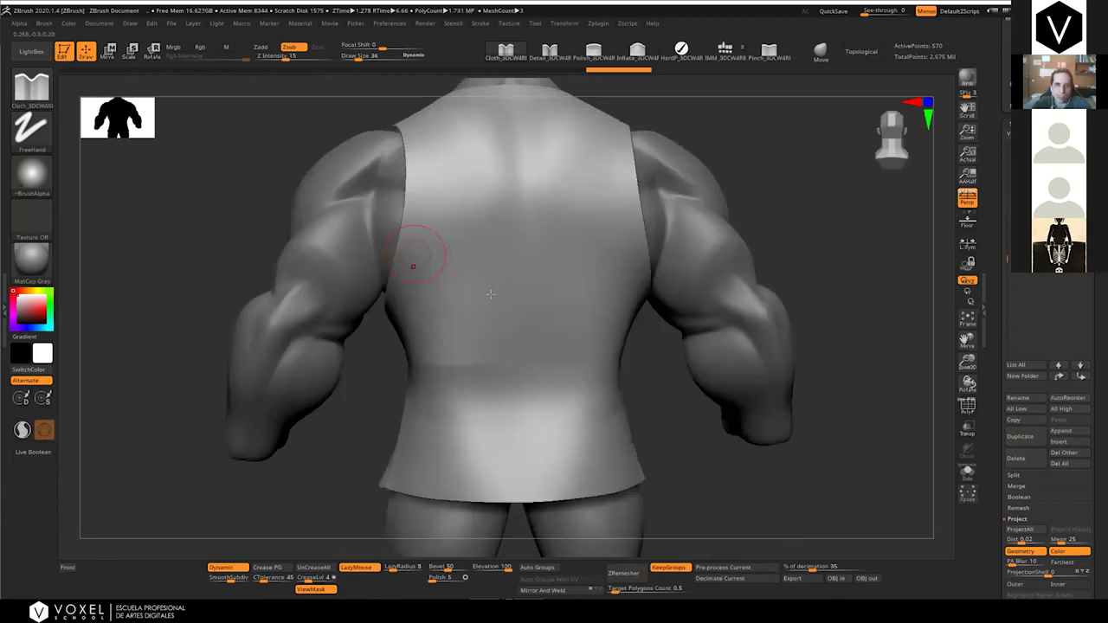
drag(416, 254, 492, 295)
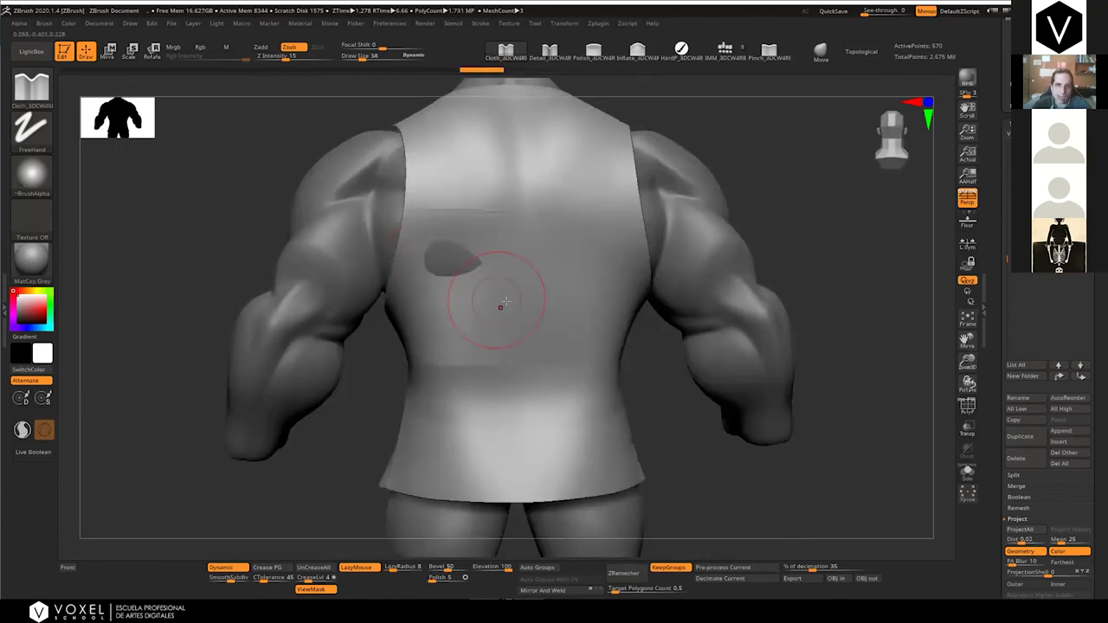
key(ctrl+z)
key(bracketleft)
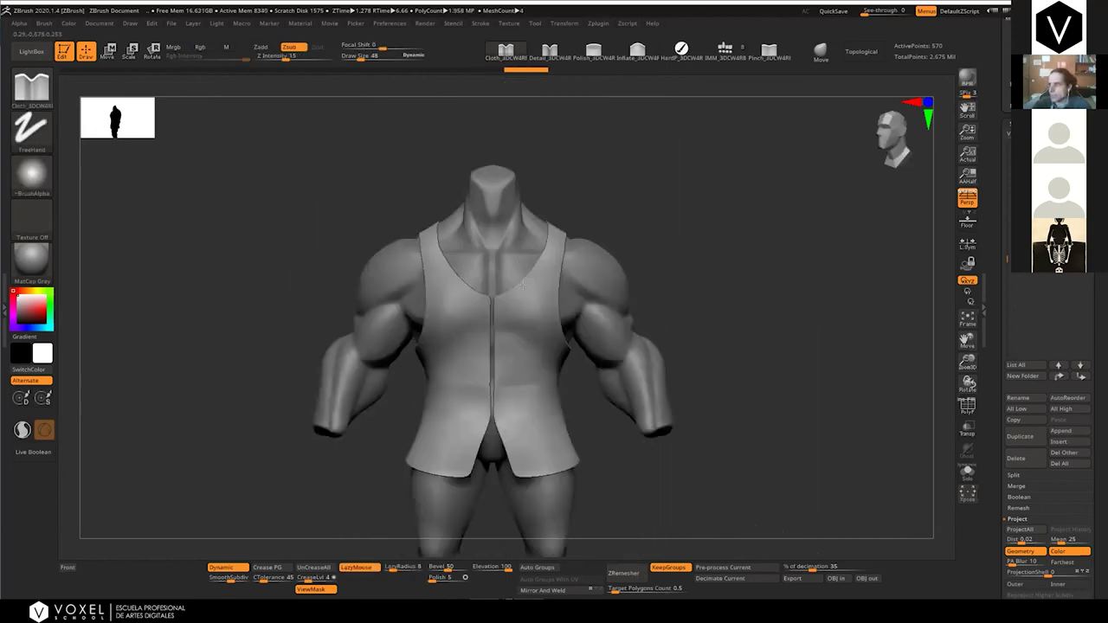
Set the brush size to 23 and try small cloth folds near the vest's armhole
ctrl+right_drag(523, 284, 522, 286)
mouse_move(445, 276)
right_down()
mouse_move(525, 262)
mouse_move(455, 349)
right_up()
key(s)
drag(456, 357, 439, 358)
shift+right_drag(500, 318, 555, 282)
ctrl+right_drag(554, 282, 620, 284)
key(4)
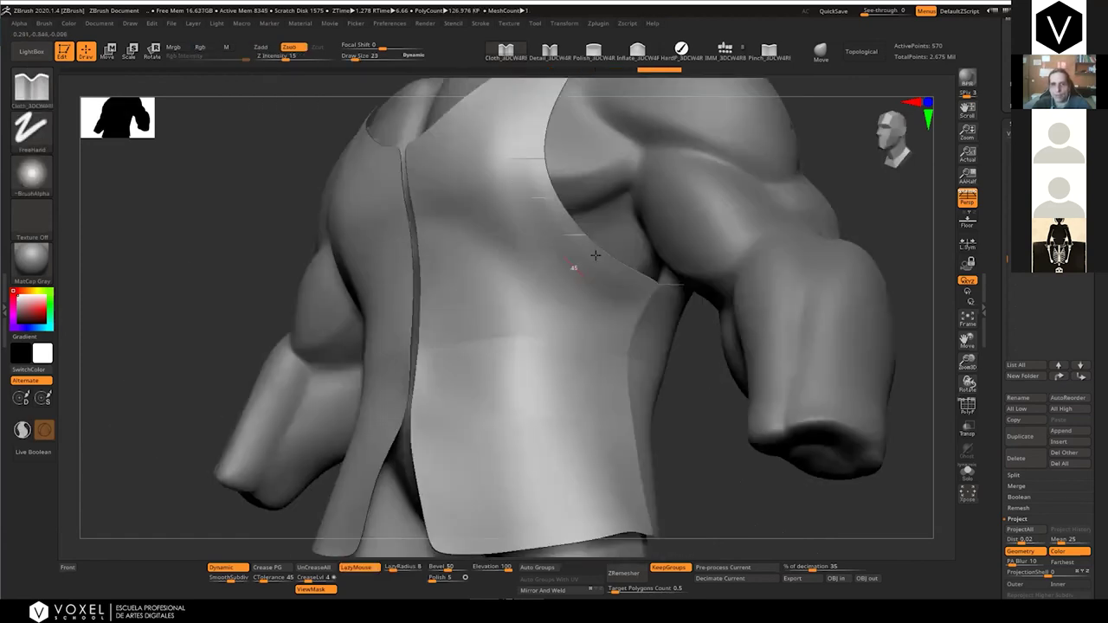
key(ctrl+shift+z)
ctrl+right_drag(597, 270, 609, 241)
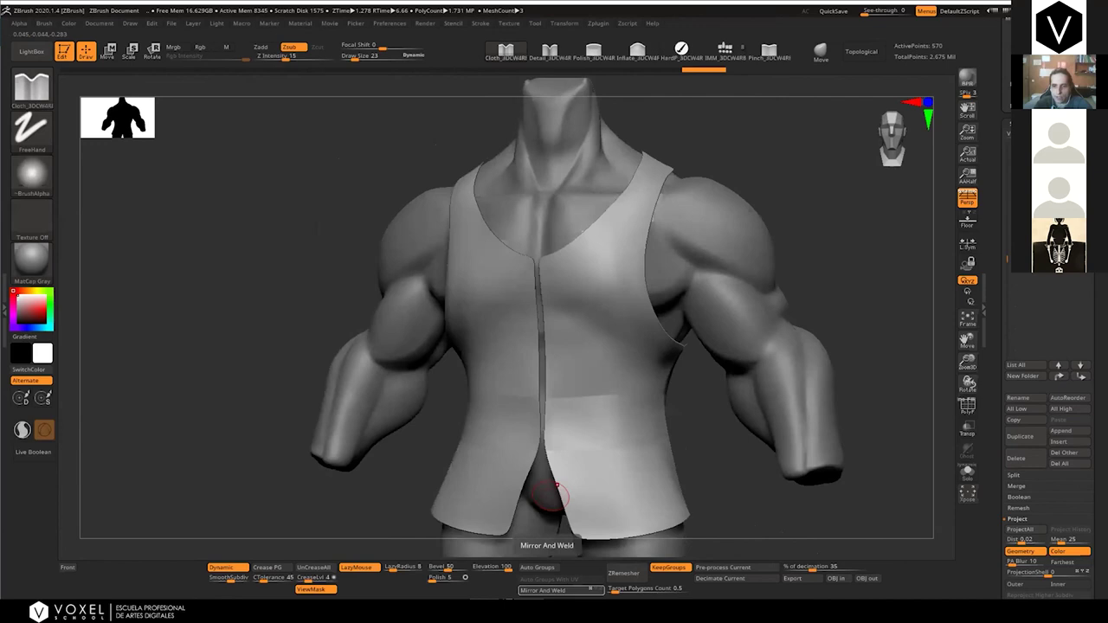
Look at the pigSellerConcept.jpg reference image, return to ZBrush and frame the whole character
mouse_move(635, 610)
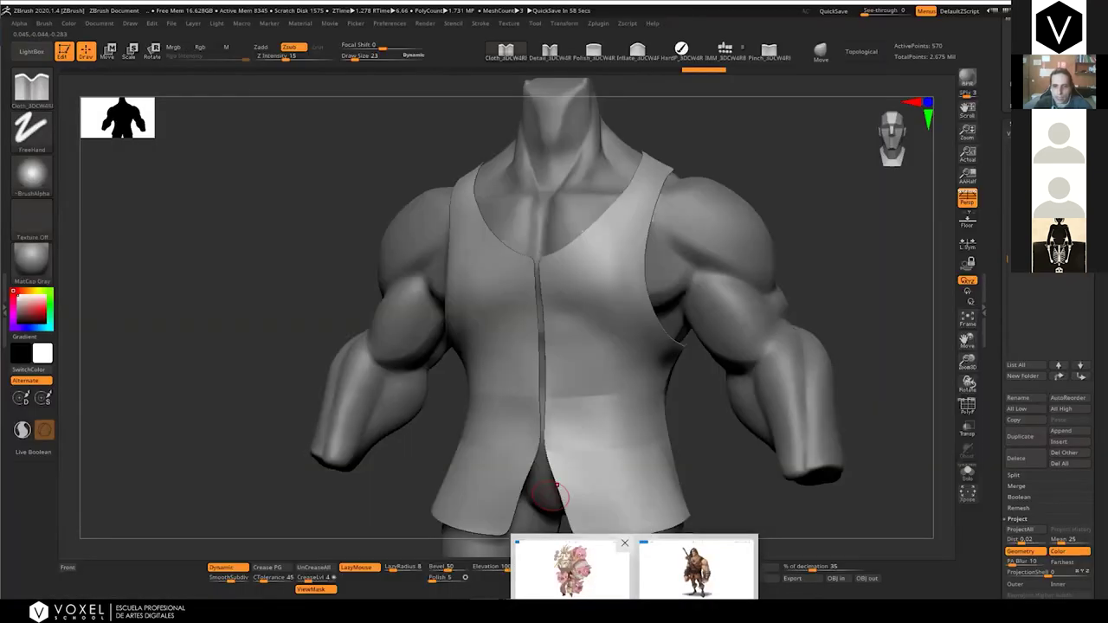
click(571, 572)
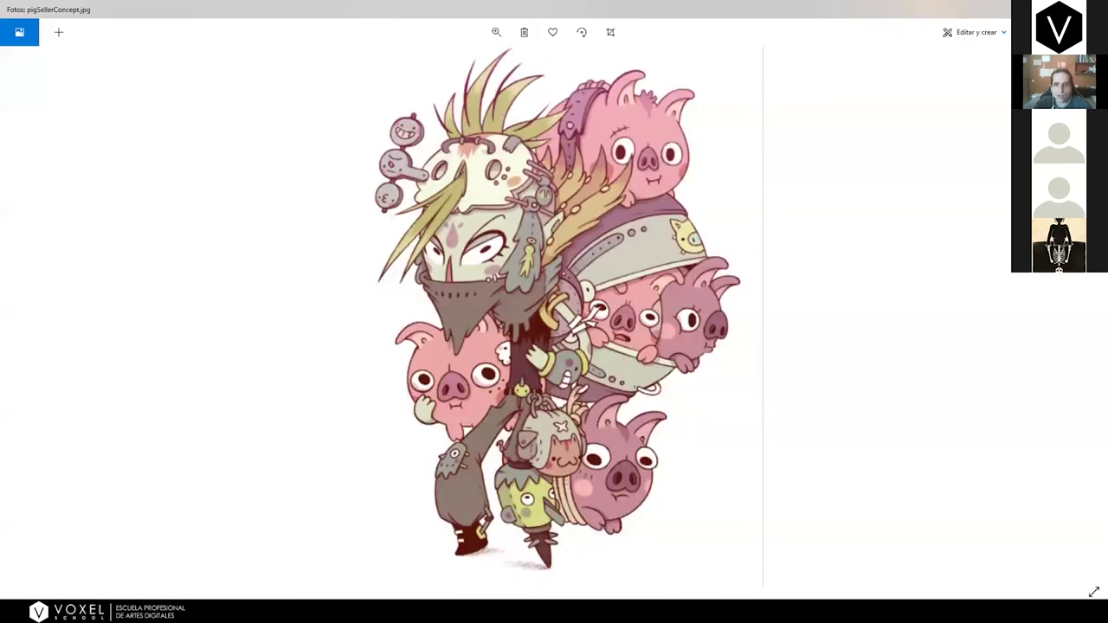
click(643, 611)
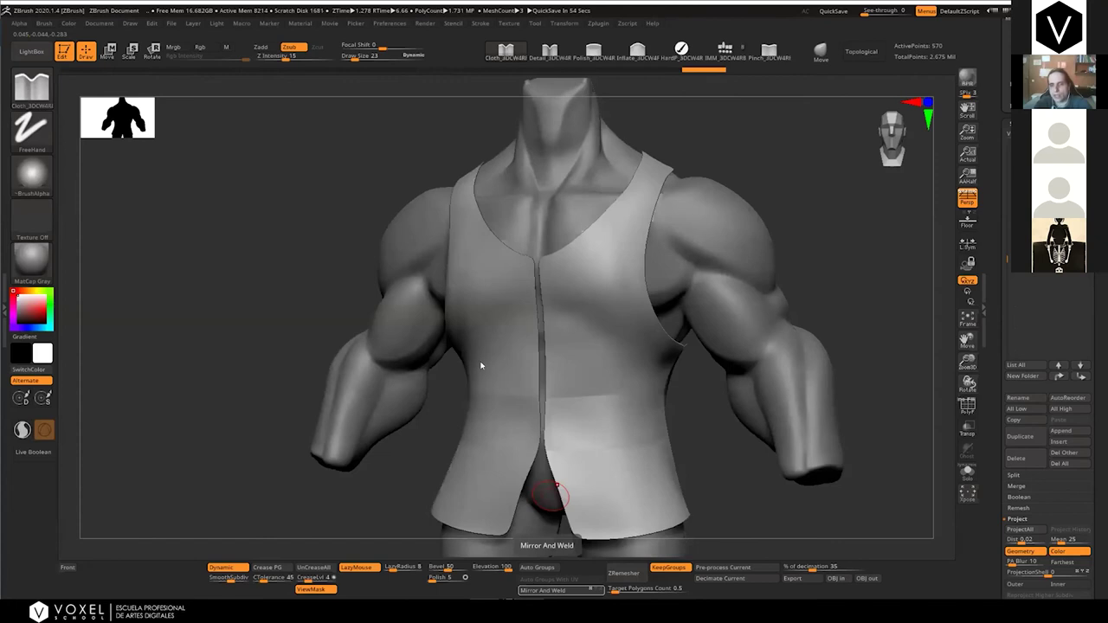
key(alt+Tab)
key(alt+Tab)
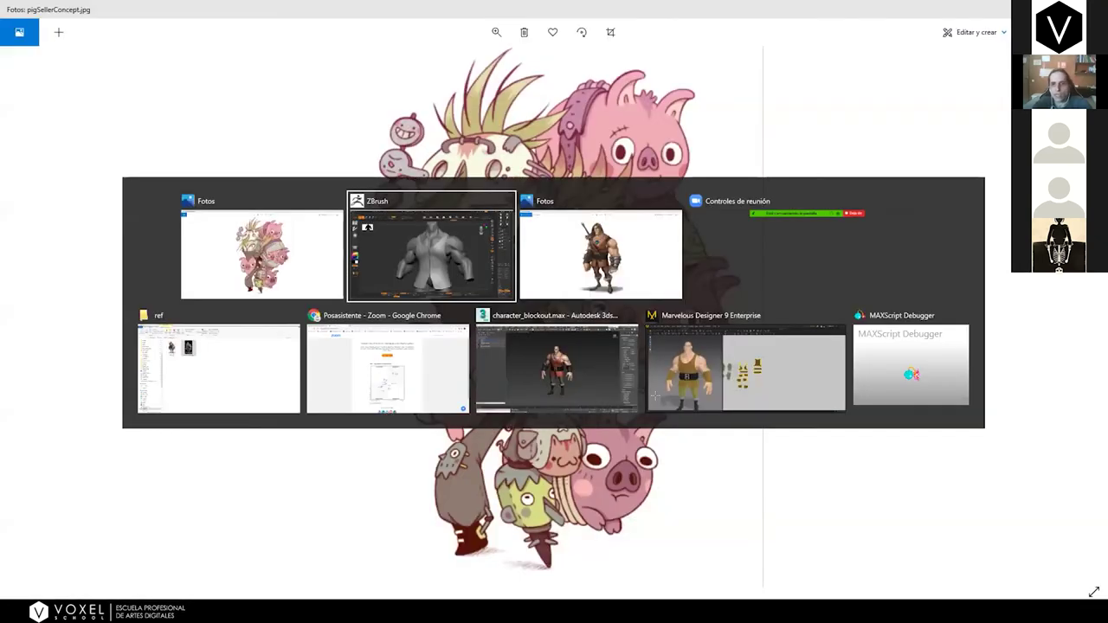
shift+right_drag(551, 314, 547, 303)
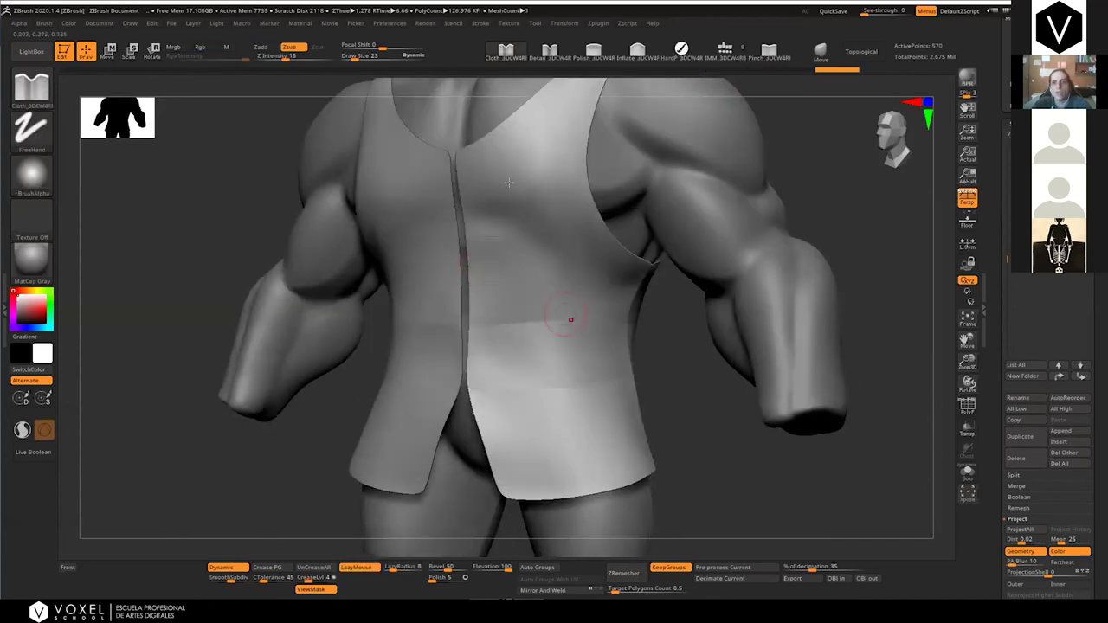
key(f)
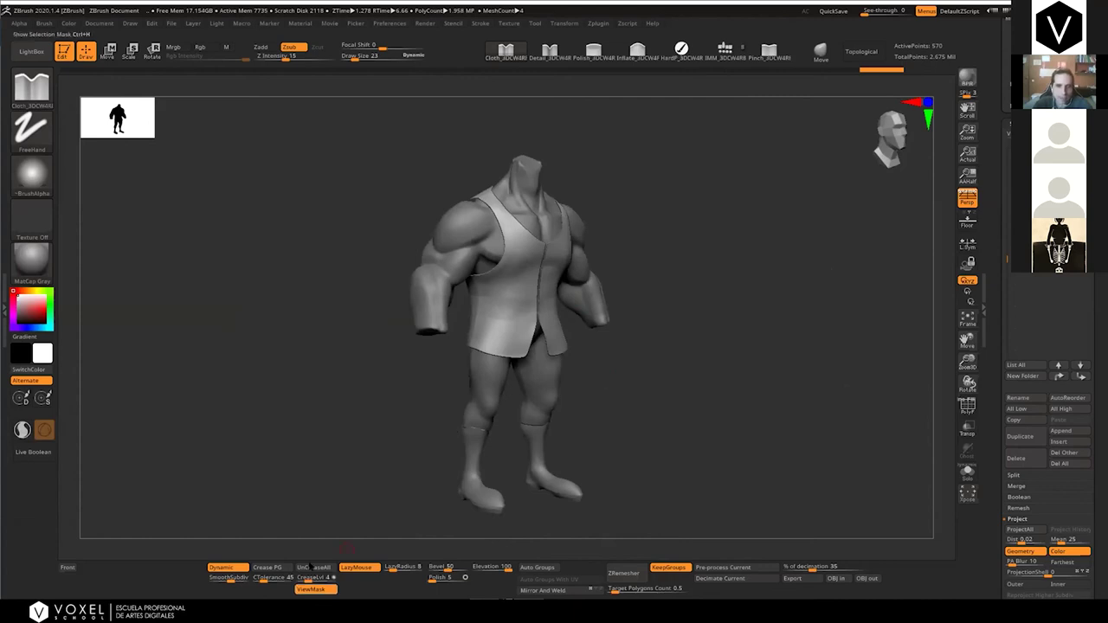
Switch to 3ds Max, select the red vest on the character and move the UVPipe dialog aside
key(alt+Tab)
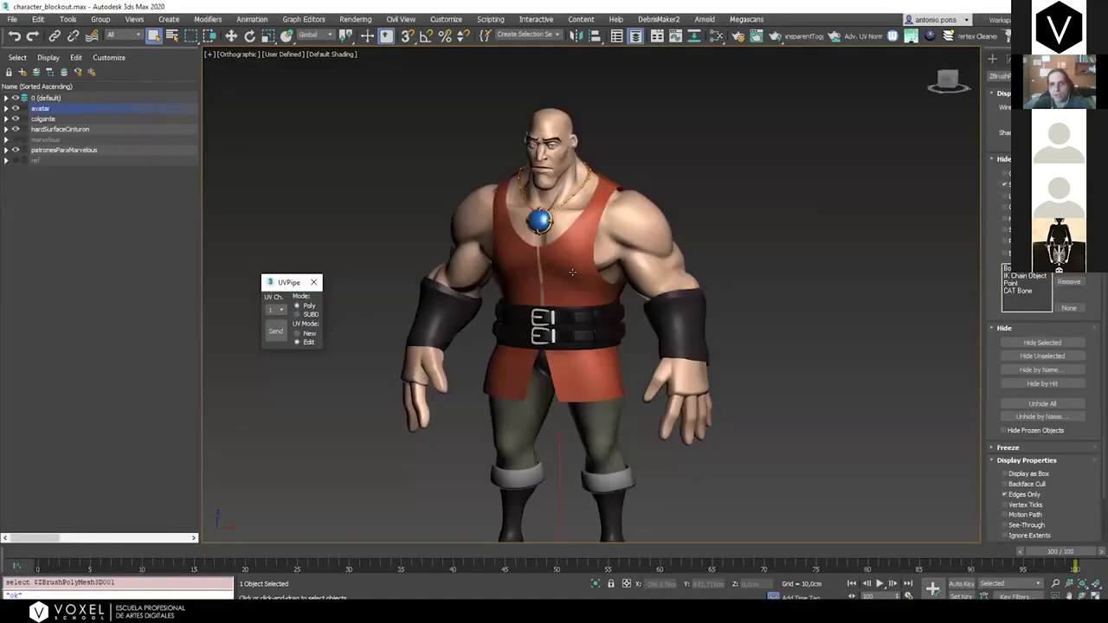
click(562, 273)
scroll(562, 273, up, 3)
alt+middle_drag(604, 328, 562, 256)
scroll(567, 248, down, 3)
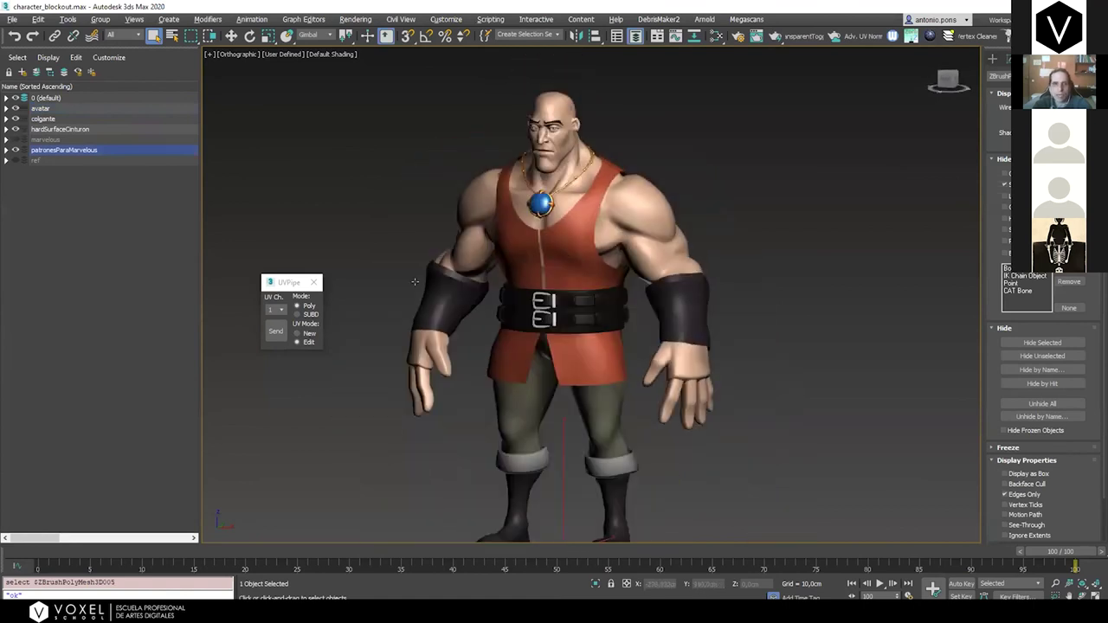
alt+middle_drag(414, 282, 418, 285)
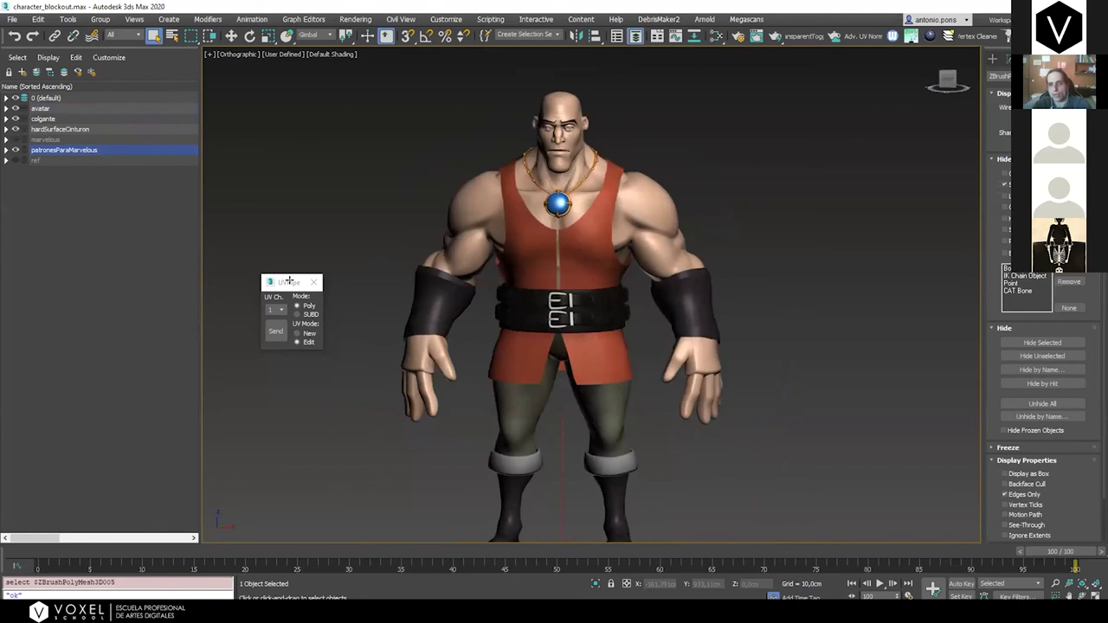
drag(290, 280, 255, 284)
Isolate the vest and display its edged faces to show the topology
middle_drag(589, 265, 563, 302)
scroll(563, 302, up, 4)
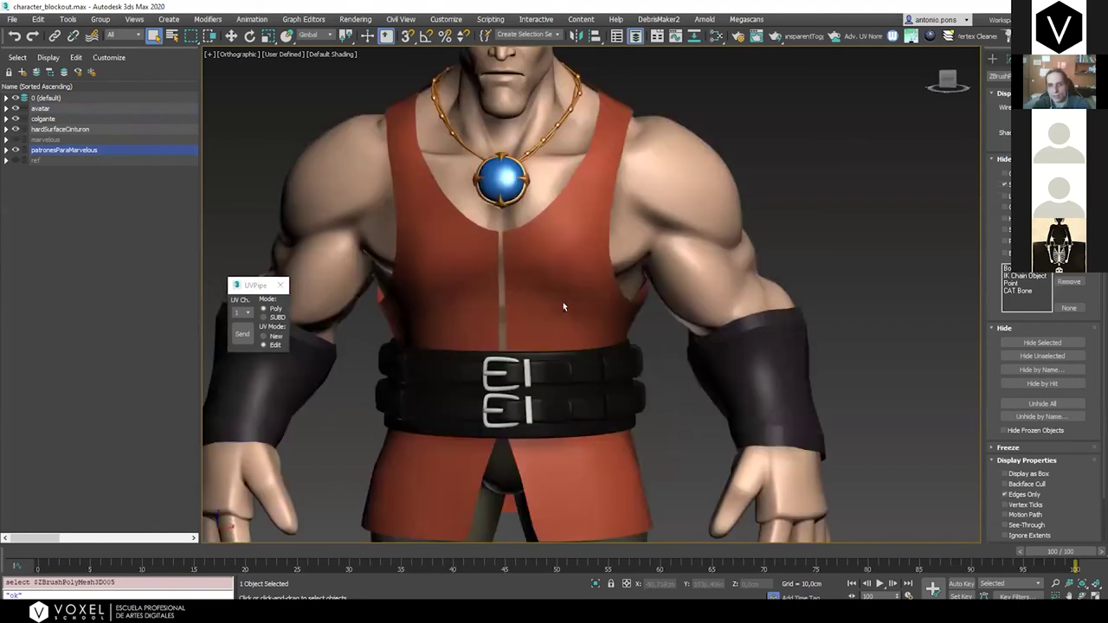
key(alt+q)
key(F4)
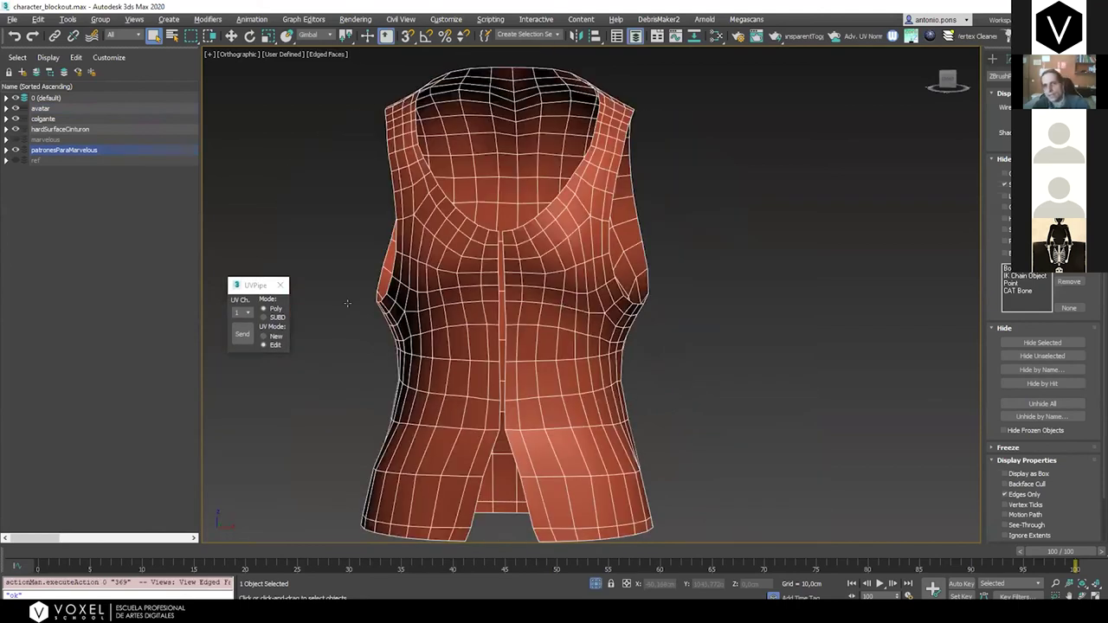
alt+middle_drag(527, 302, 530, 305)
Switch to ZBrush to compare the vest's front there, and return to the isolated vest in 3ds Max
key(alt+Tab)
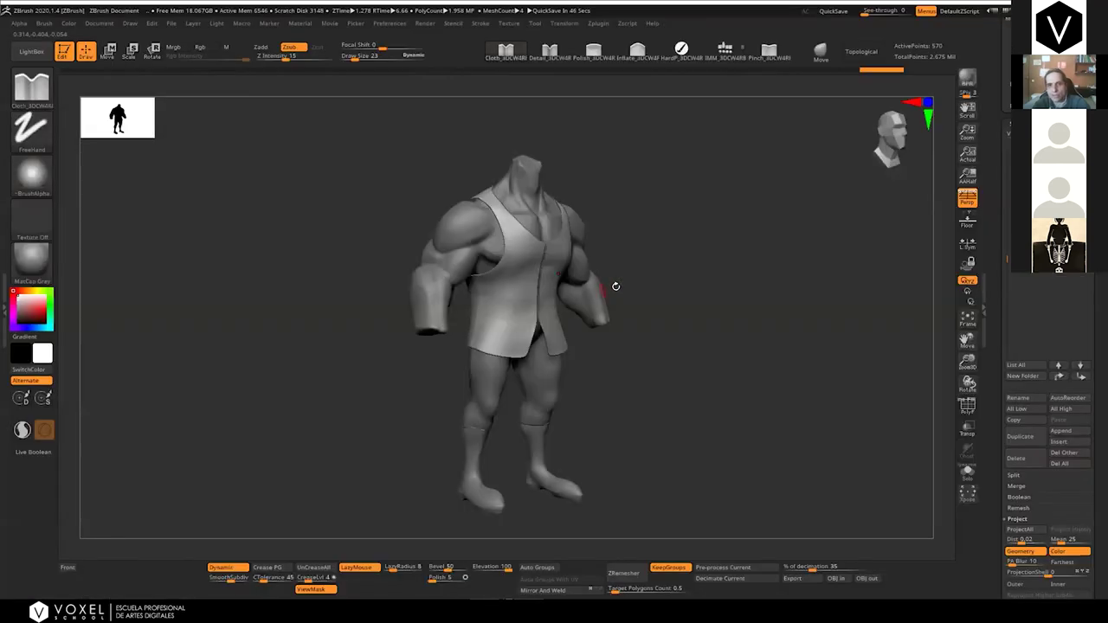
shift+right_drag(536, 305, 543, 270)
ctrl+right_drag(542, 270, 542, 306)
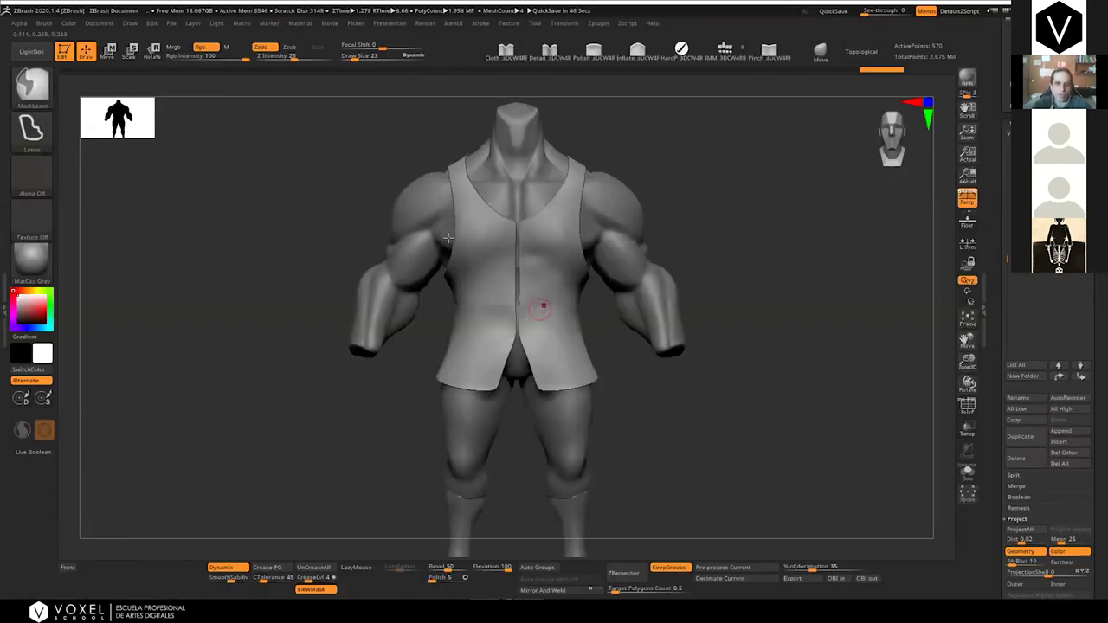
ctrl+right_drag(448, 239, 526, 255)
key(shift+f)
key(alt+Tab)
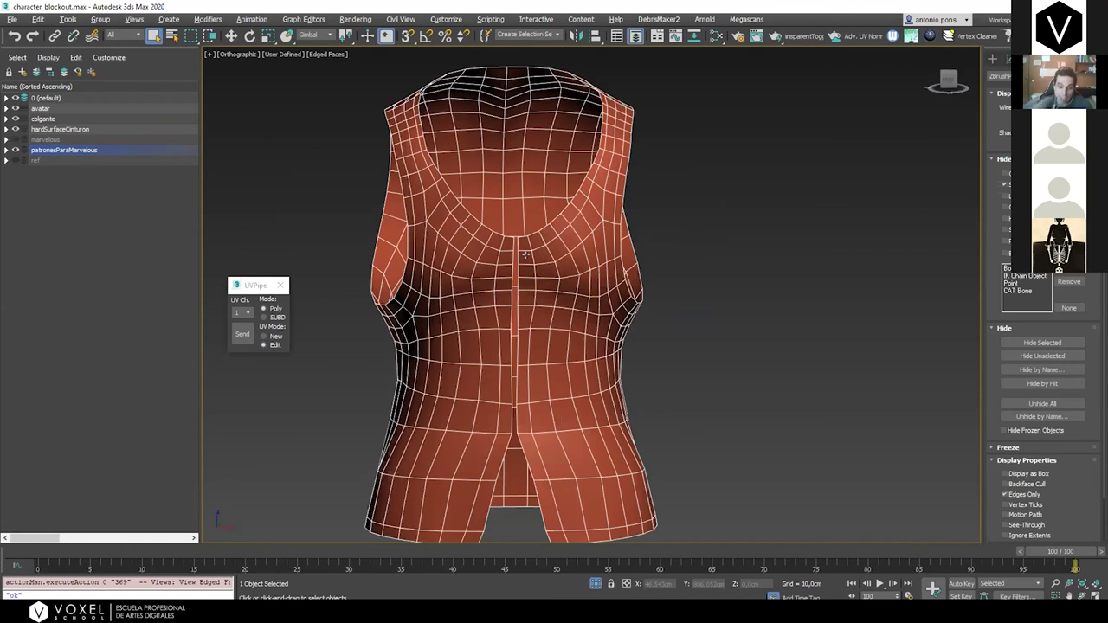
Exit the vest's isolation, turn off the edged faces display and view the dressed character from a three-quarter angle
click(596, 584)
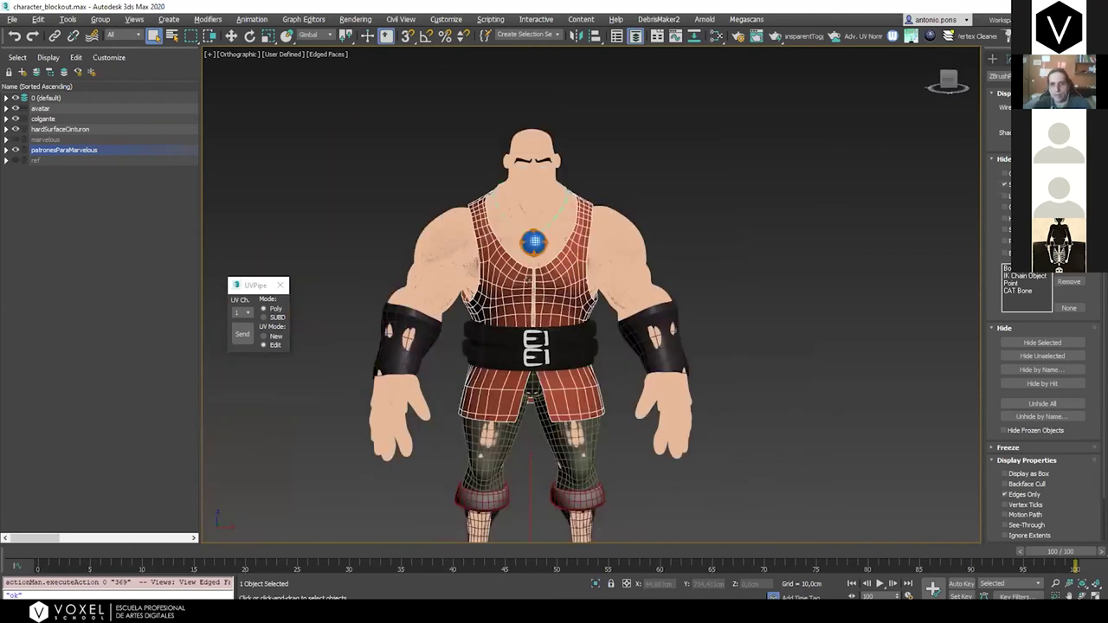
key(F4)
scroll(522, 310, up, 3)
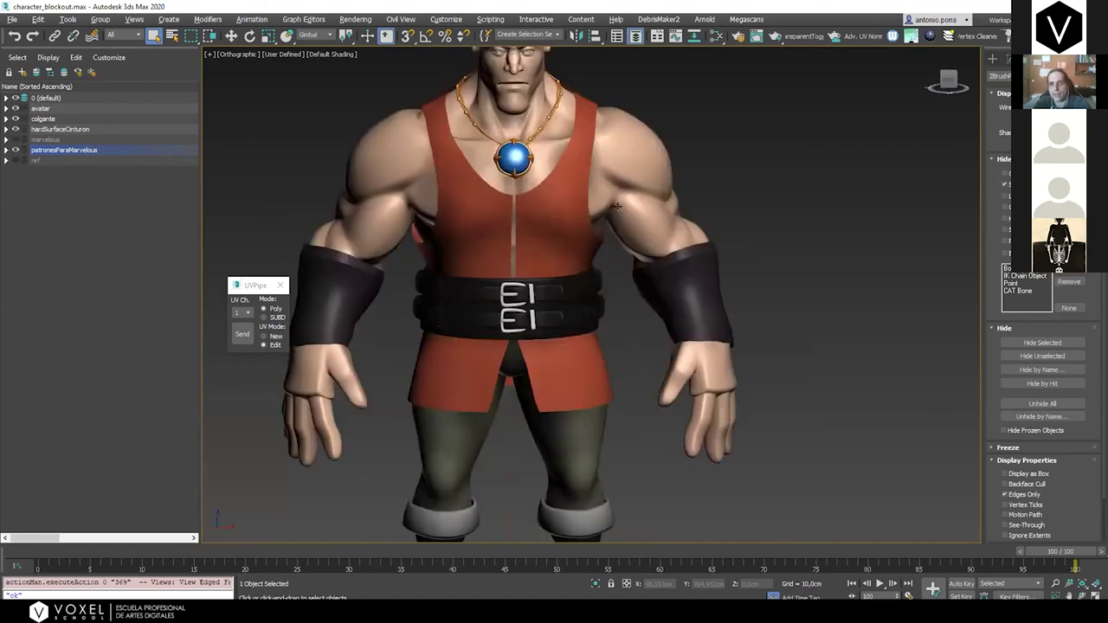
alt+middle_drag(618, 207, 486, 78)
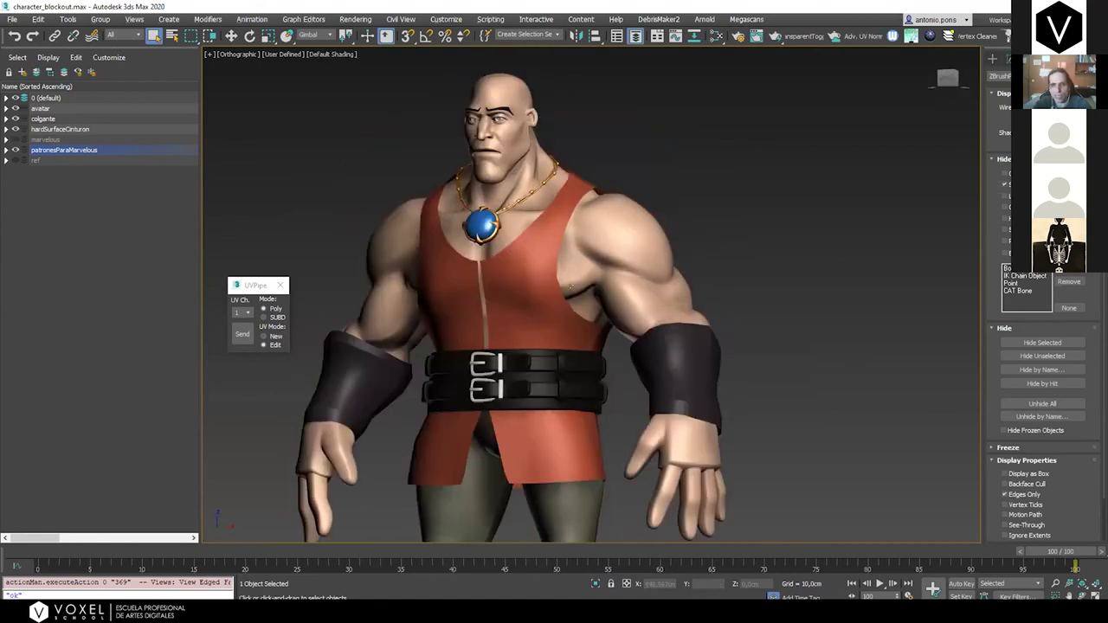
Switch to Marvelous Designer, clear the pattern selection and bring the front of the vest into close view
click(464, 609)
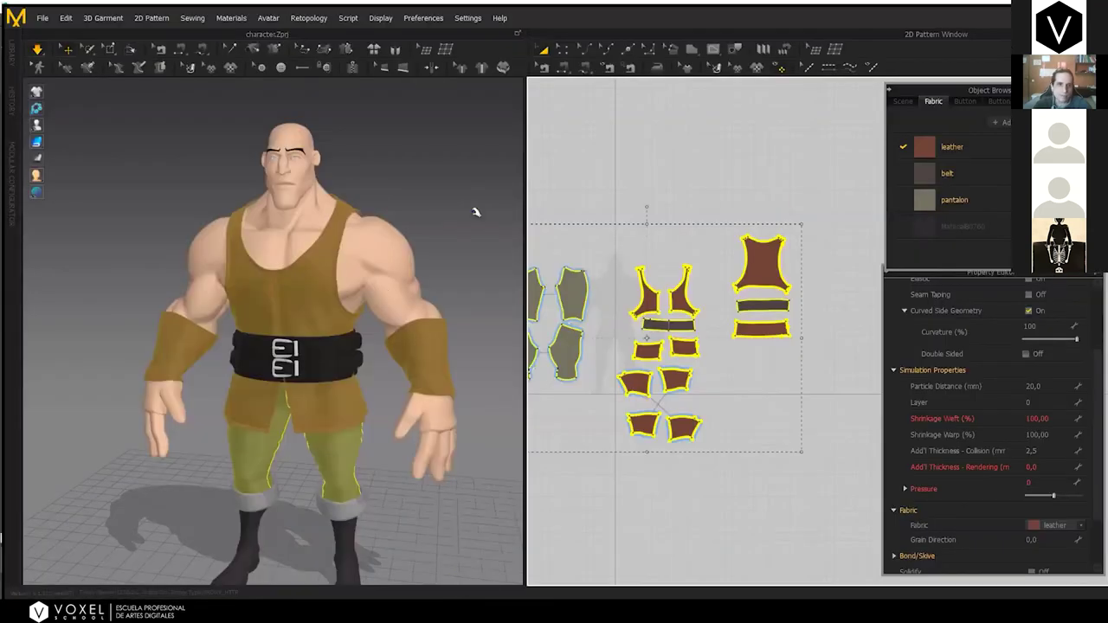
scroll(432, 246, up, 1)
click(483, 243)
right_drag(483, 243, 290, 285)
scroll(257, 297, up, 2)
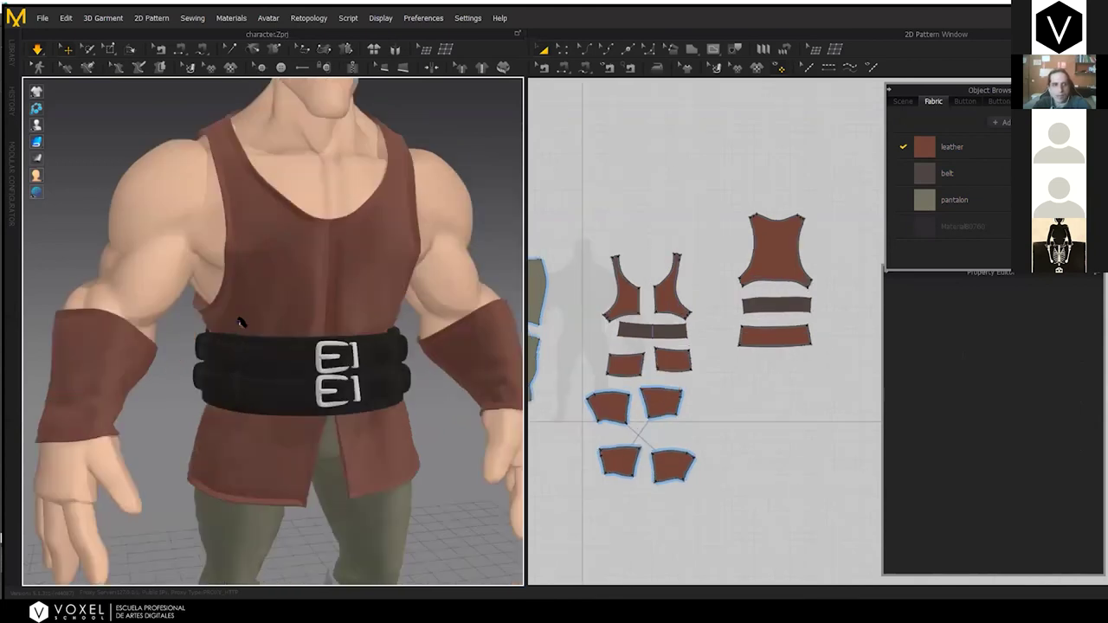
Pick the vest's two upper front pieces and its back piece on the character to identify their 2D patterns
click(178, 325)
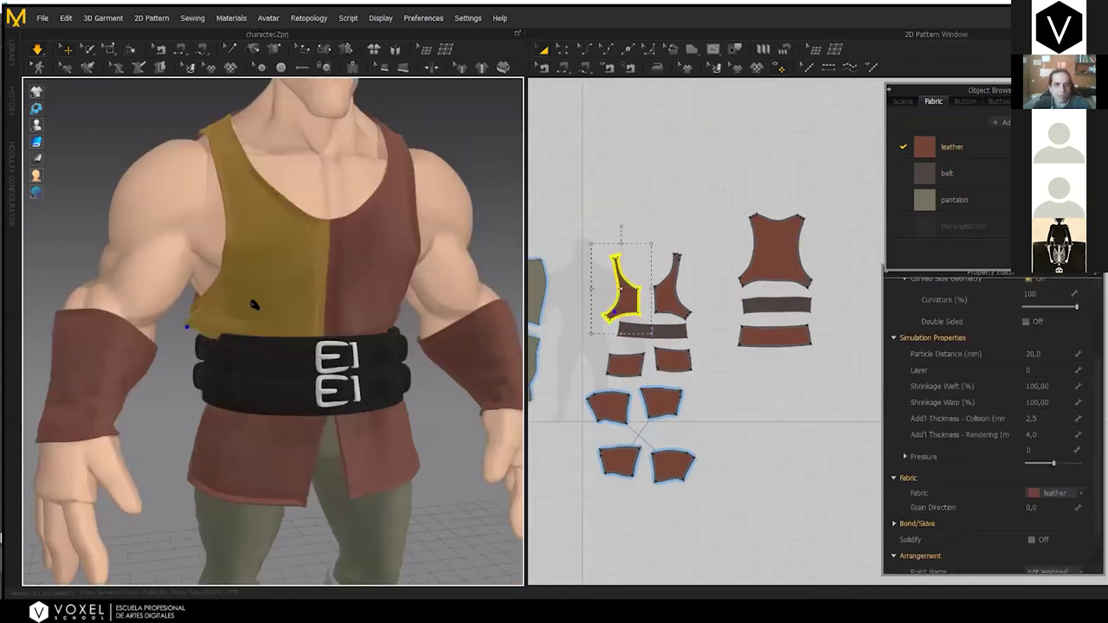
right_drag(433, 286, 265, 299)
click(322, 293)
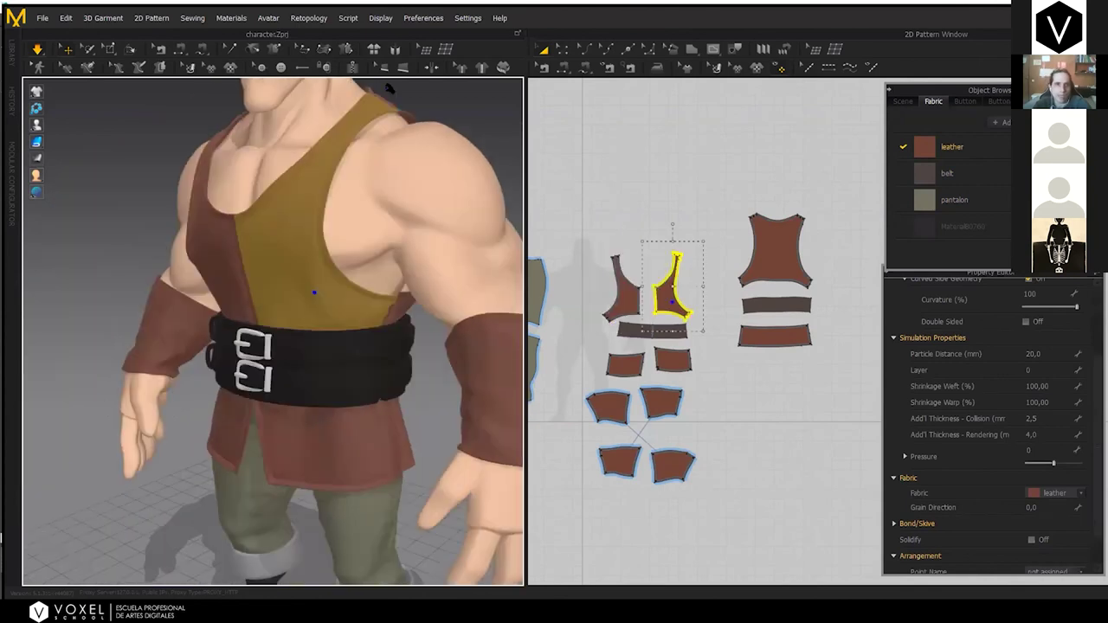
right_drag(390, 88, 285, 251)
drag(357, 220, 426, 172)
right_drag(414, 303, 369, 259)
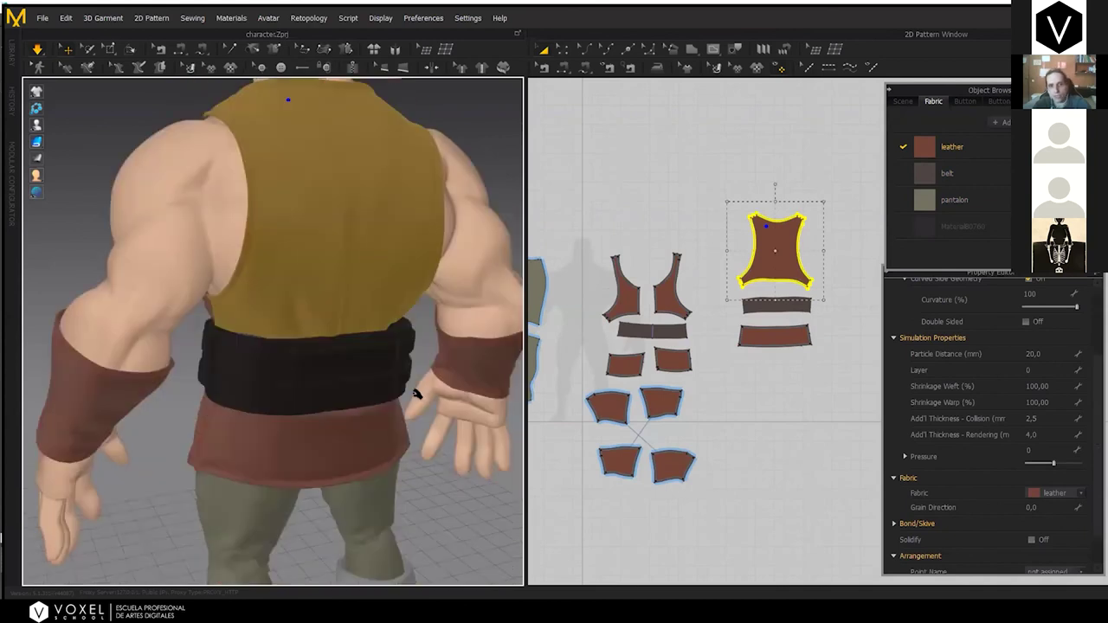
Clear the selection and inspect the garment from behind, finishing on the front of the vest's lower flaps
scroll(446, 514, up, 1)
scroll(377, 398, down, 3)
click(379, 395)
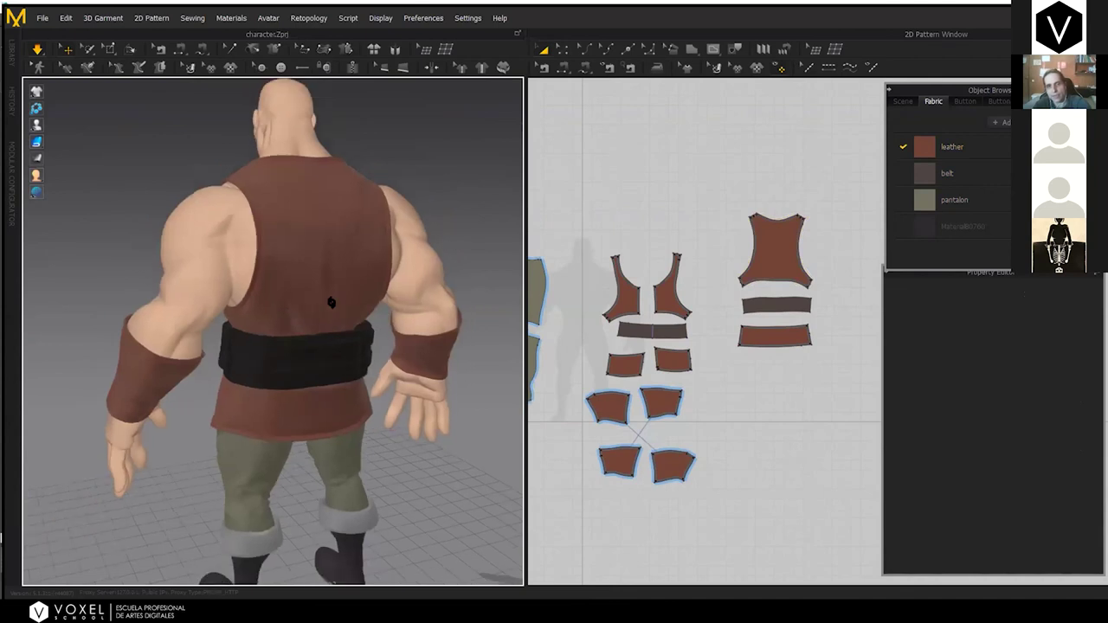
right_drag(223, 330, 316, 340)
scroll(304, 389, up, 2)
right_drag(415, 392, 339, 357)
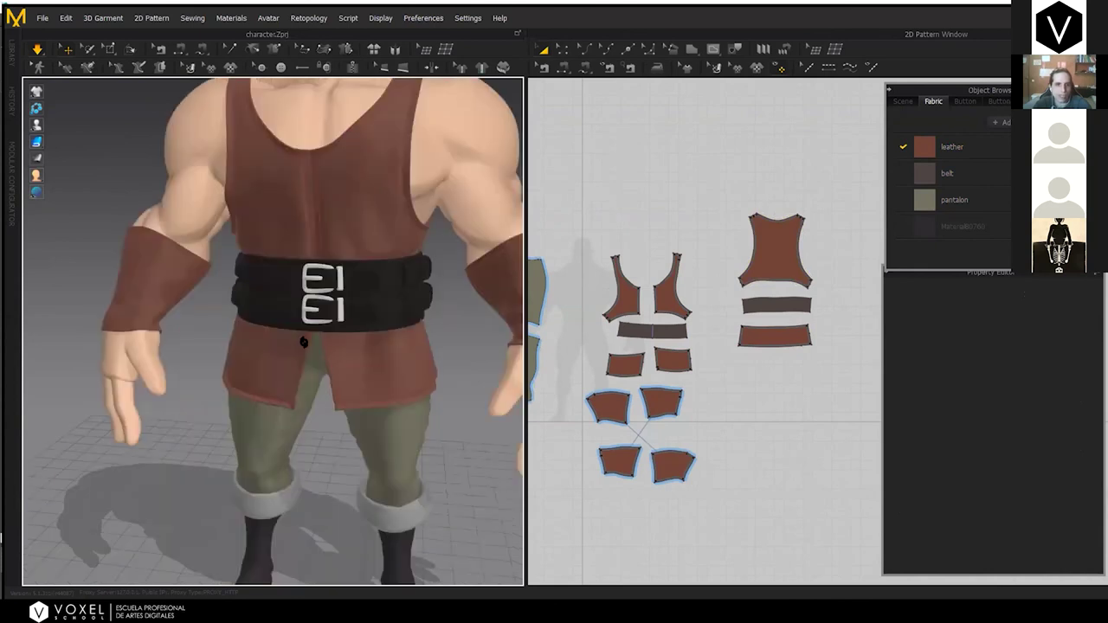
Tug the two front flaps below the belt to test how they move, and clear the selection
right_drag(238, 361, 213, 368)
drag(256, 365, 211, 366)
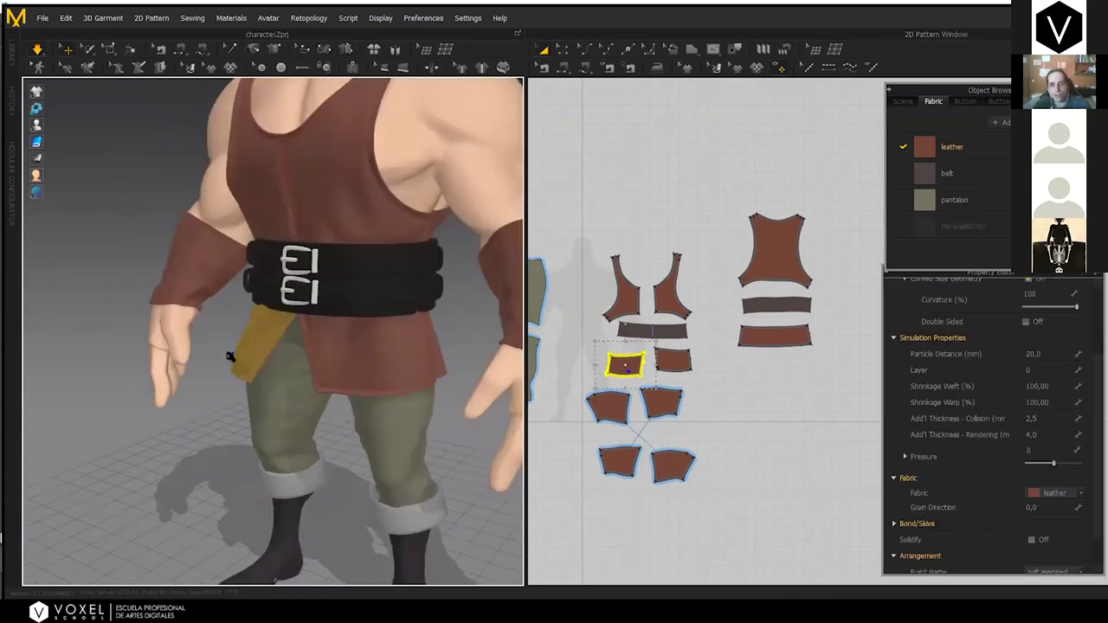
right_drag(331, 361, 391, 340)
mouse_move(391, 340)
mouse_down()
mouse_move(436, 341)
mouse_move(399, 335)
mouse_up()
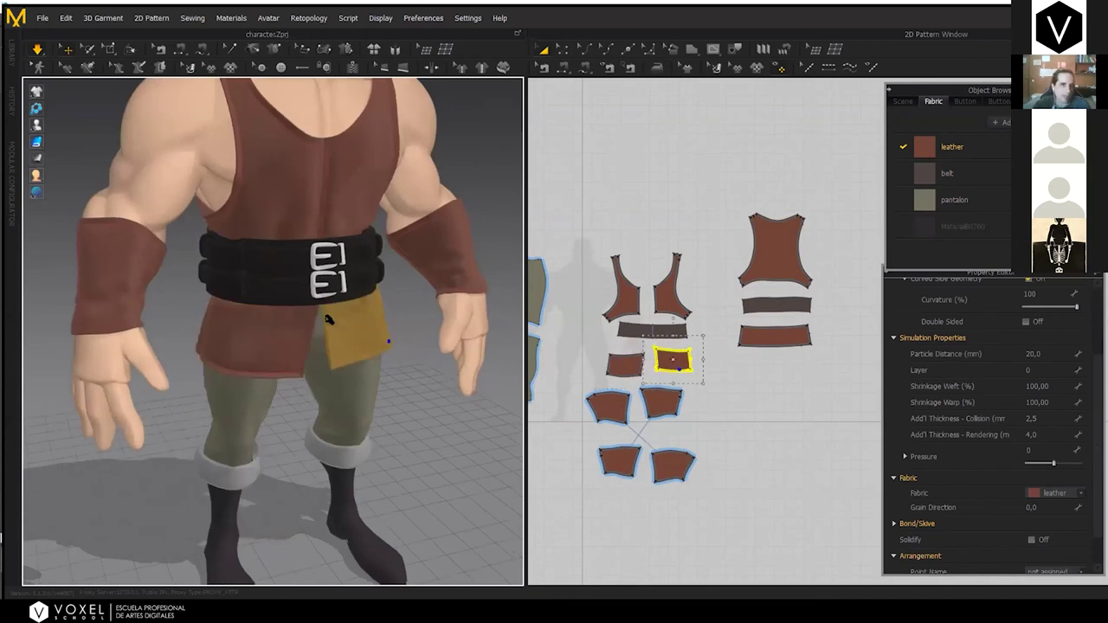
scroll(390, 342, down, 1)
right_drag(395, 405, 398, 414)
scroll(398, 414, up, 1)
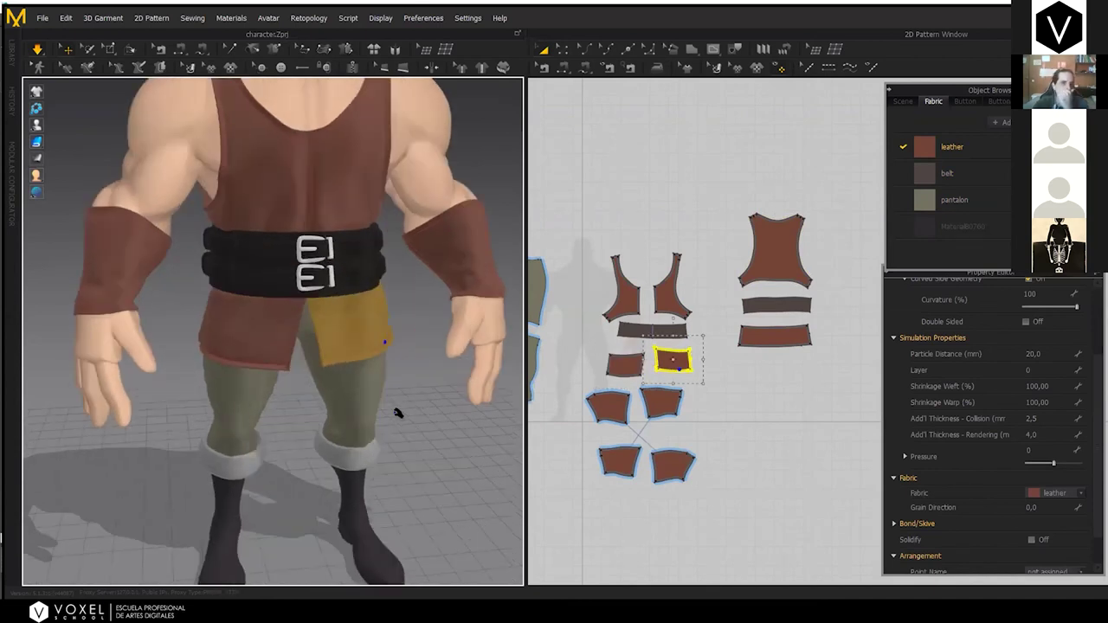
click(398, 412)
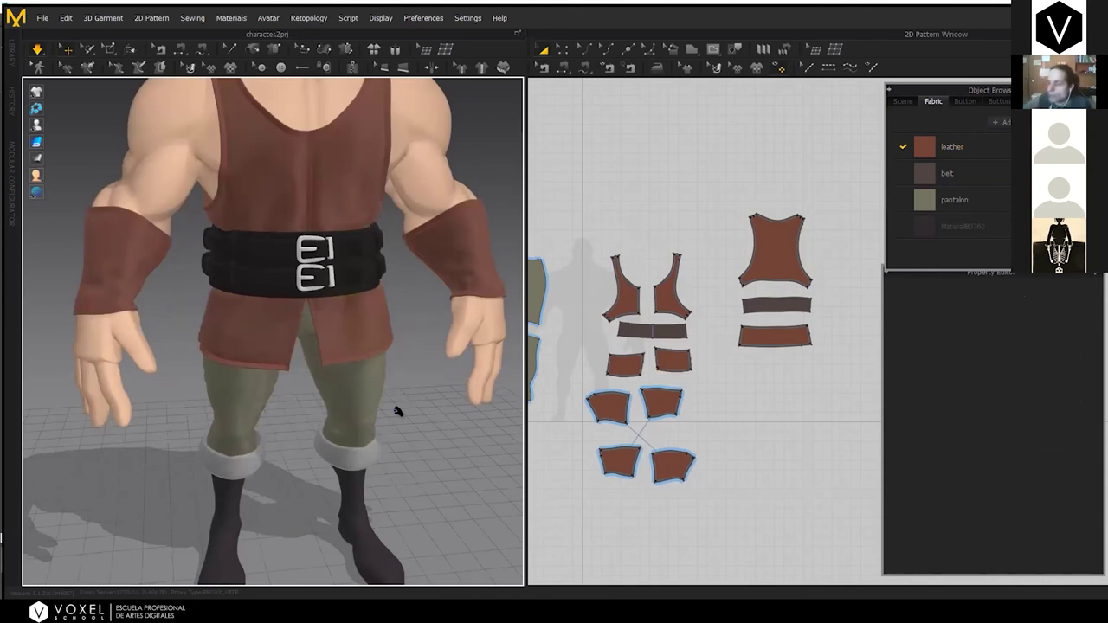
Pull the fabric of the character's left trouser leg inward to test its simulation
scroll(398, 412, down, 3)
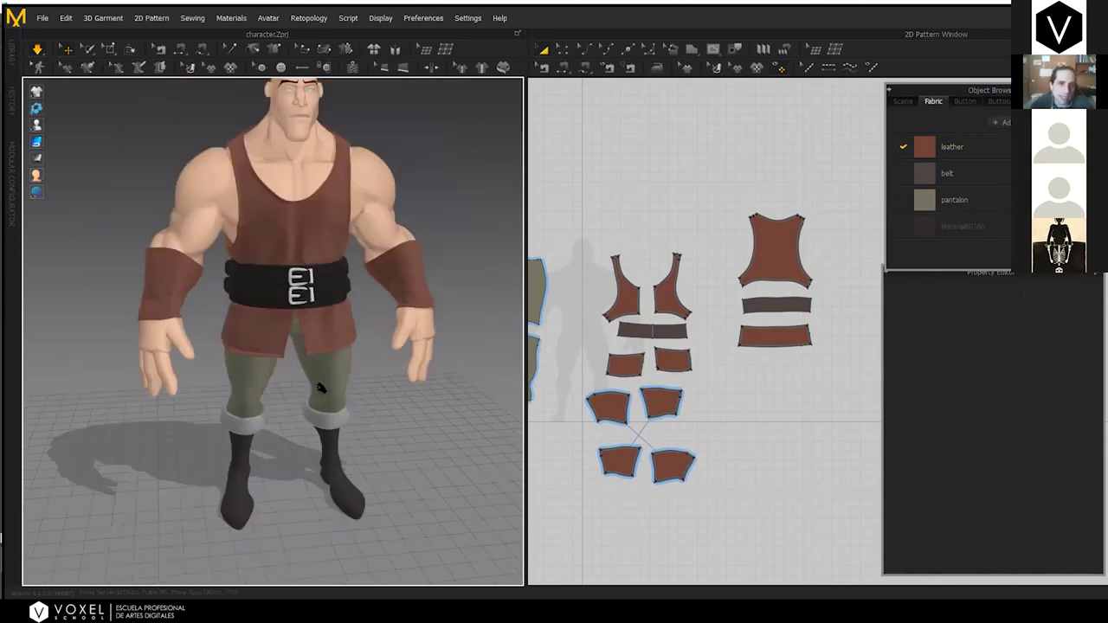
scroll(303, 404, up, 3)
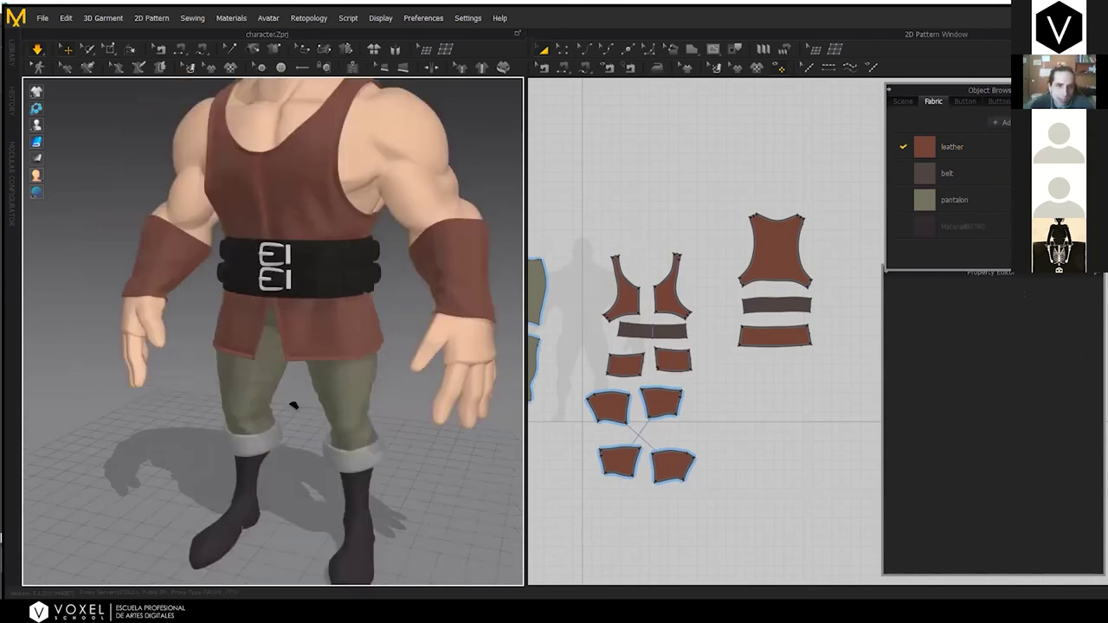
click(292, 404)
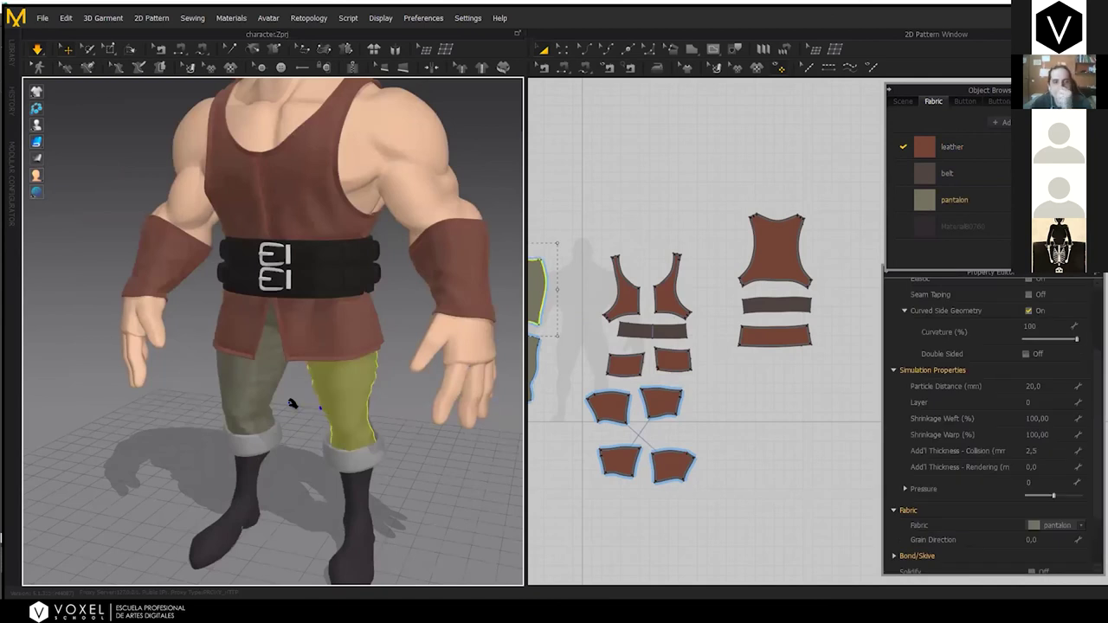
scroll(443, 358, down, 1)
right_drag(443, 358, 381, 309)
Pull the leather cuff on the character's left forearm to test its simulation, and clear the selection
scroll(381, 309, up, 3)
drag(381, 309, 445, 292)
drag(404, 390, 349, 394)
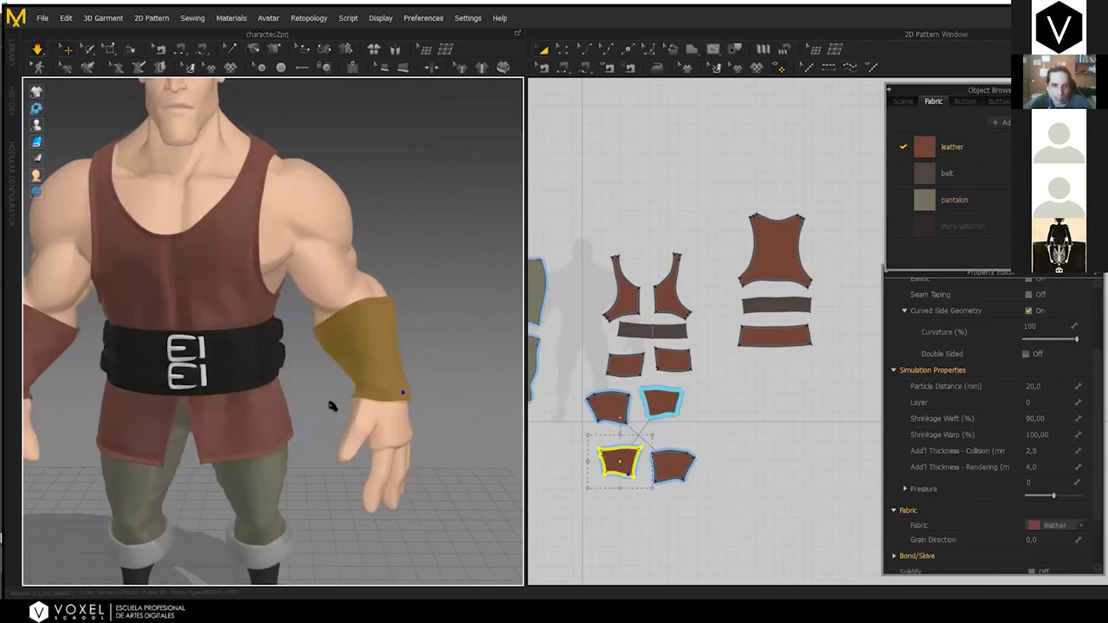
right_drag(345, 385, 307, 393)
scroll(307, 393, down, 2)
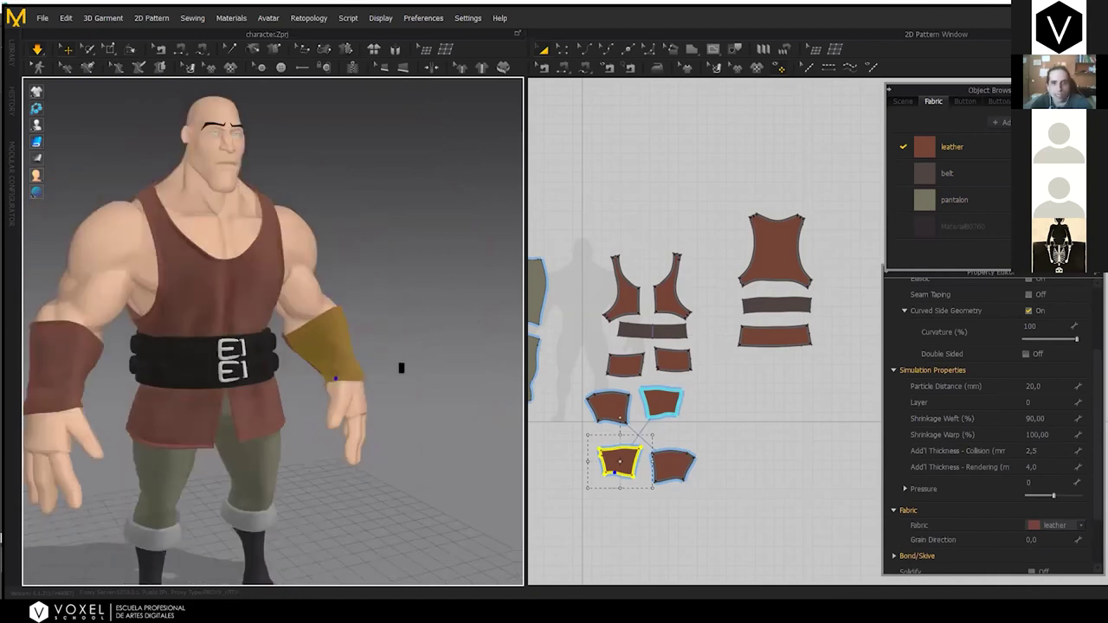
right_drag(402, 368, 440, 362)
click(440, 362)
Examine the simulated outfit on the character from several angles and compare it with the 2D pattern layout
scroll(440, 362, up, 2)
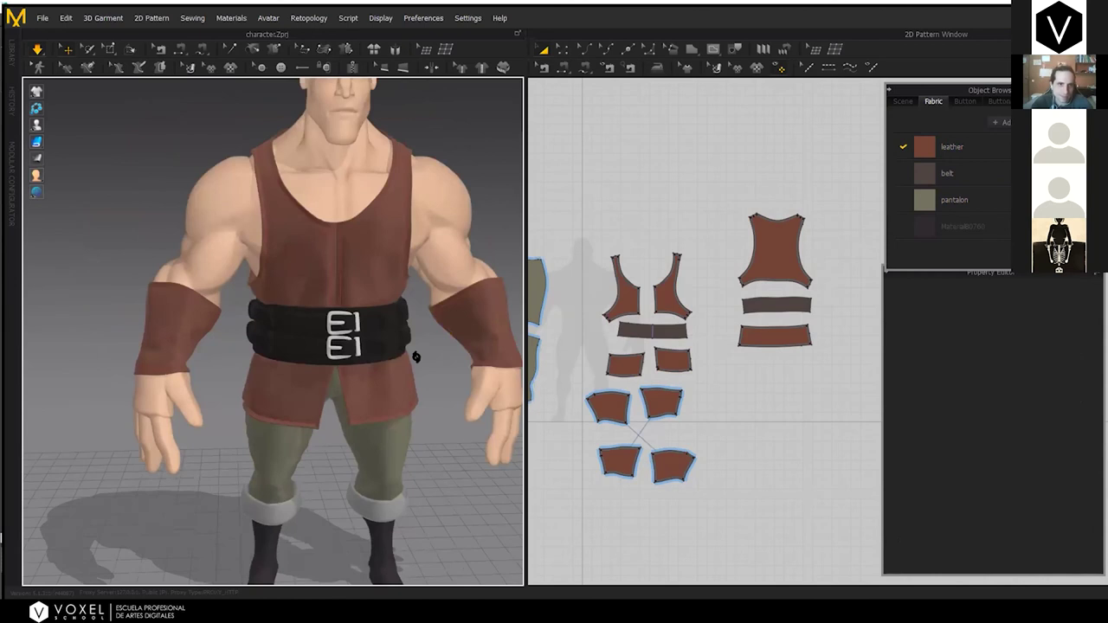
scroll(341, 304, down, 2)
scroll(462, 313, up, 2)
right_drag(462, 312, 559, 307)
right_drag(478, 307, 268, 308)
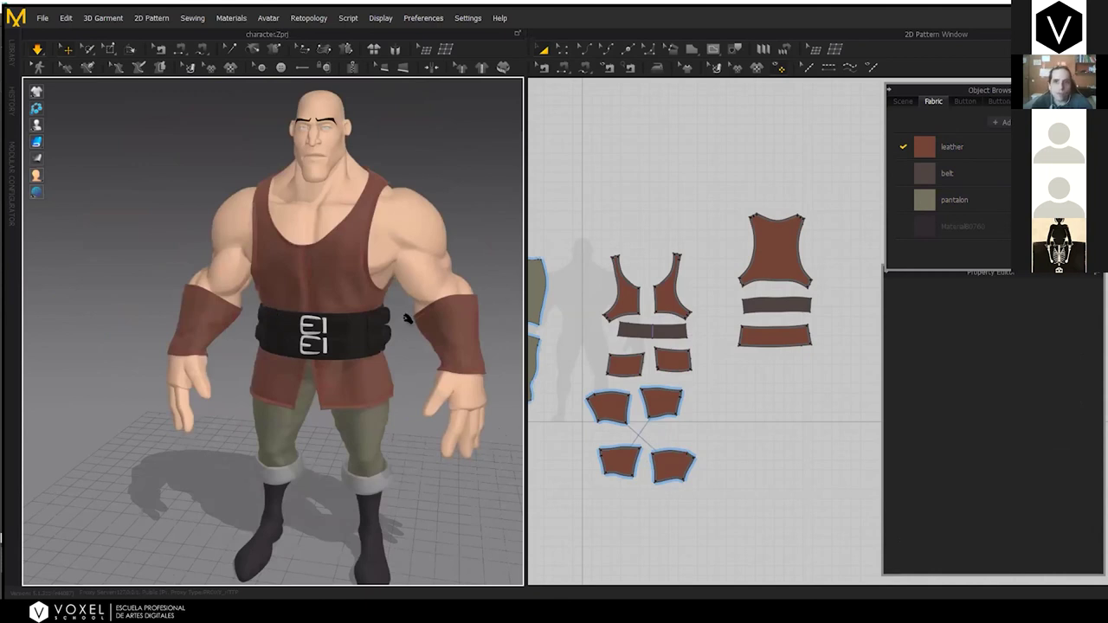
scroll(627, 313, down, 2)
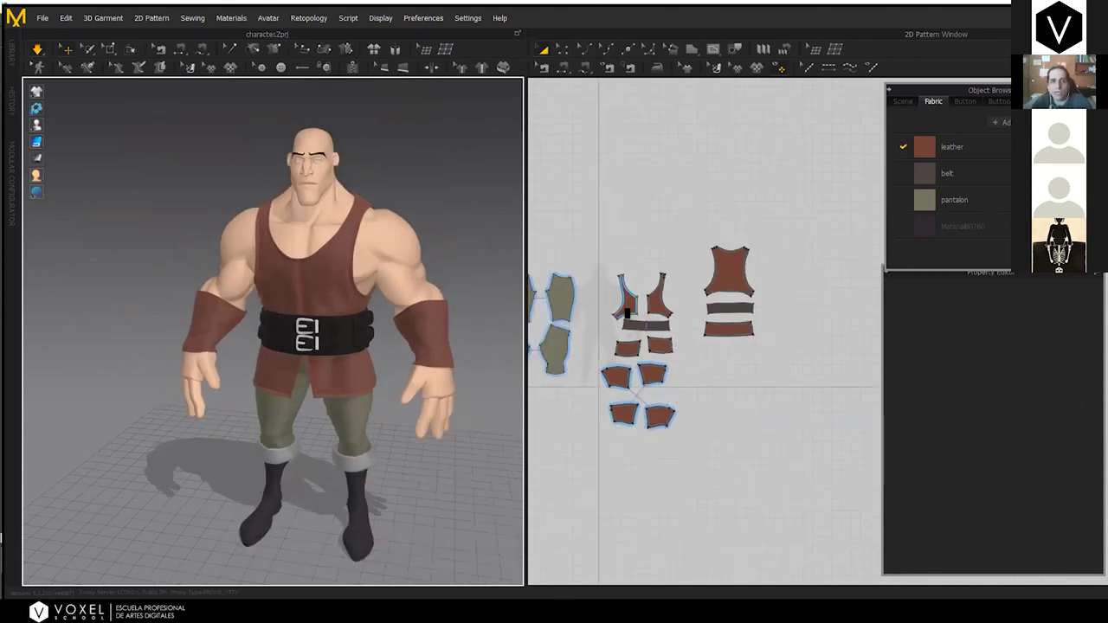
scroll(627, 314, up, 1)
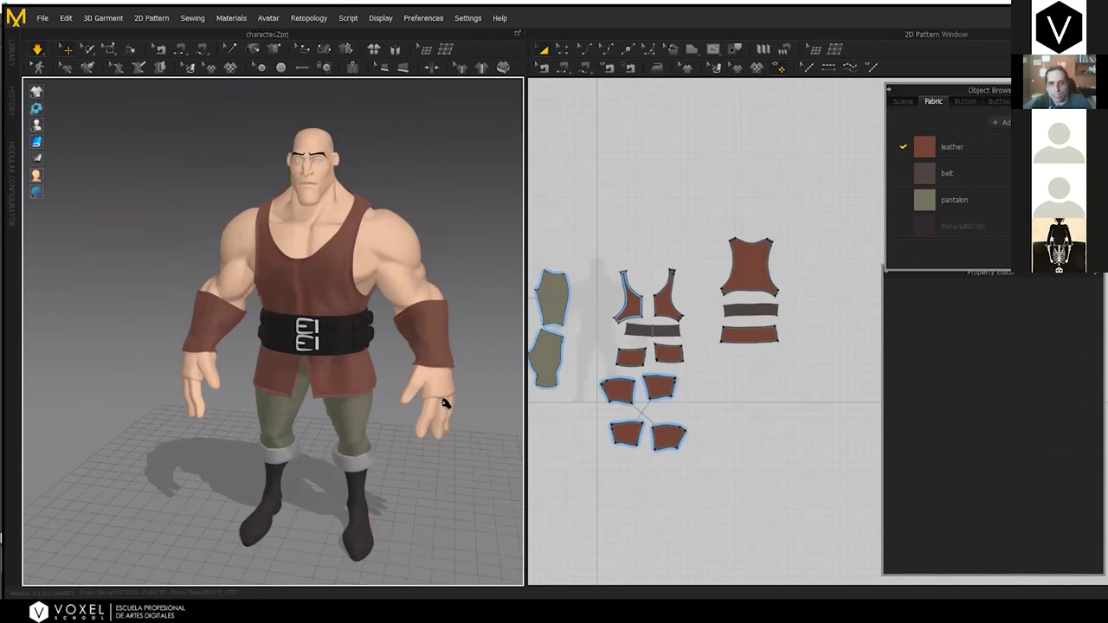
scroll(317, 294, up, 1)
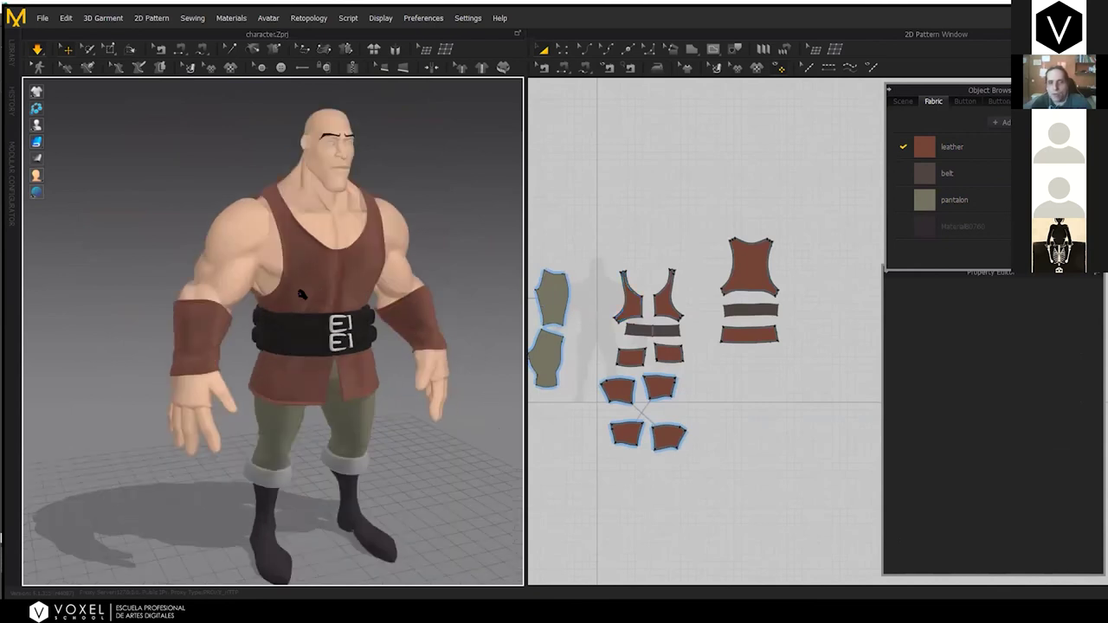
scroll(274, 239, up, 1)
right_drag(261, 321, 421, 359)
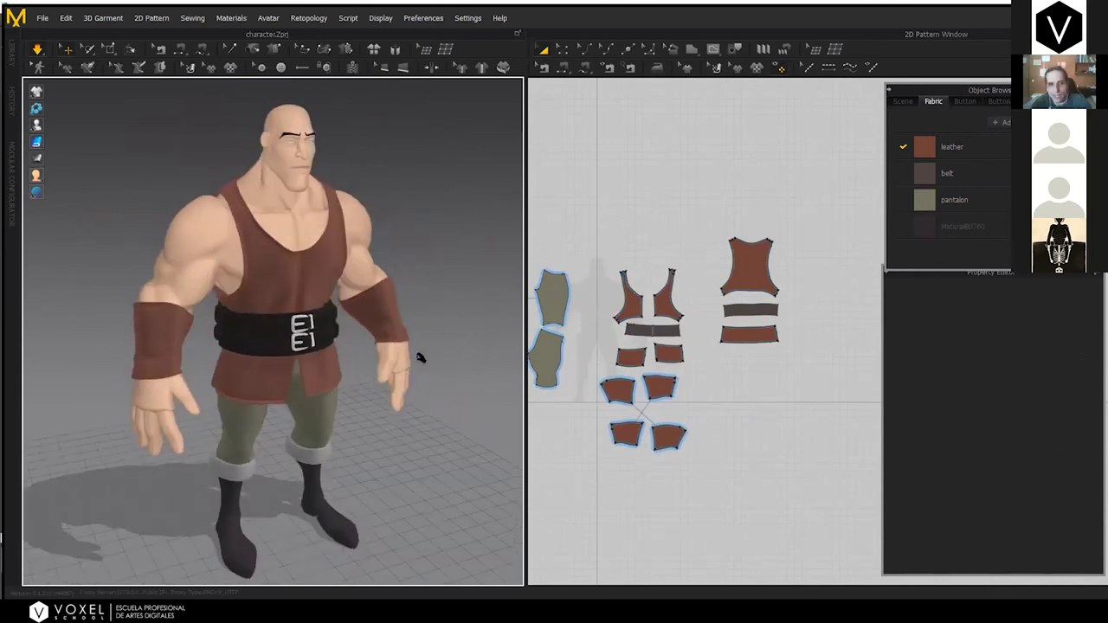
middle_drag(266, 458, 292, 401)
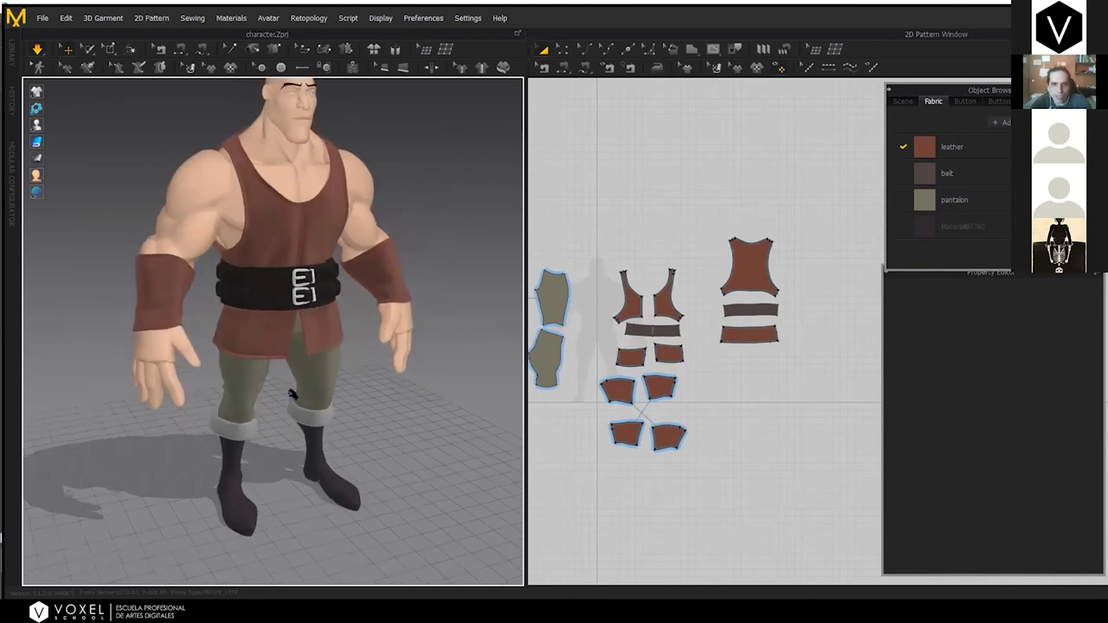
scroll(303, 403, up, 3)
Tug the left trouser leg inward and outward to test its cloth, and set the 3D view to Front
right_click(291, 398)
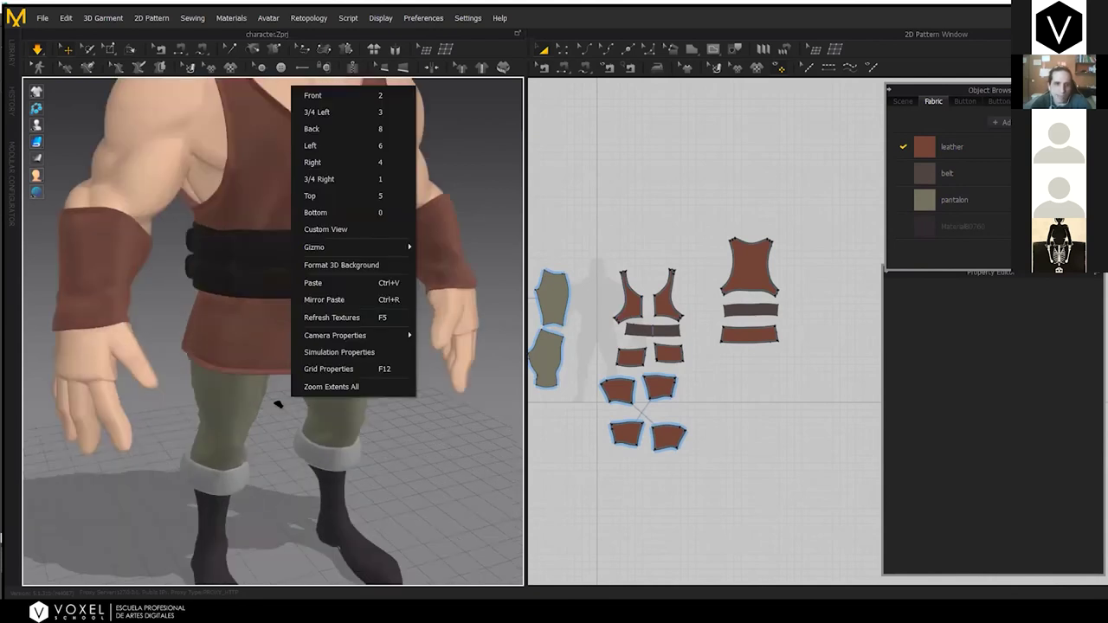
click(263, 406)
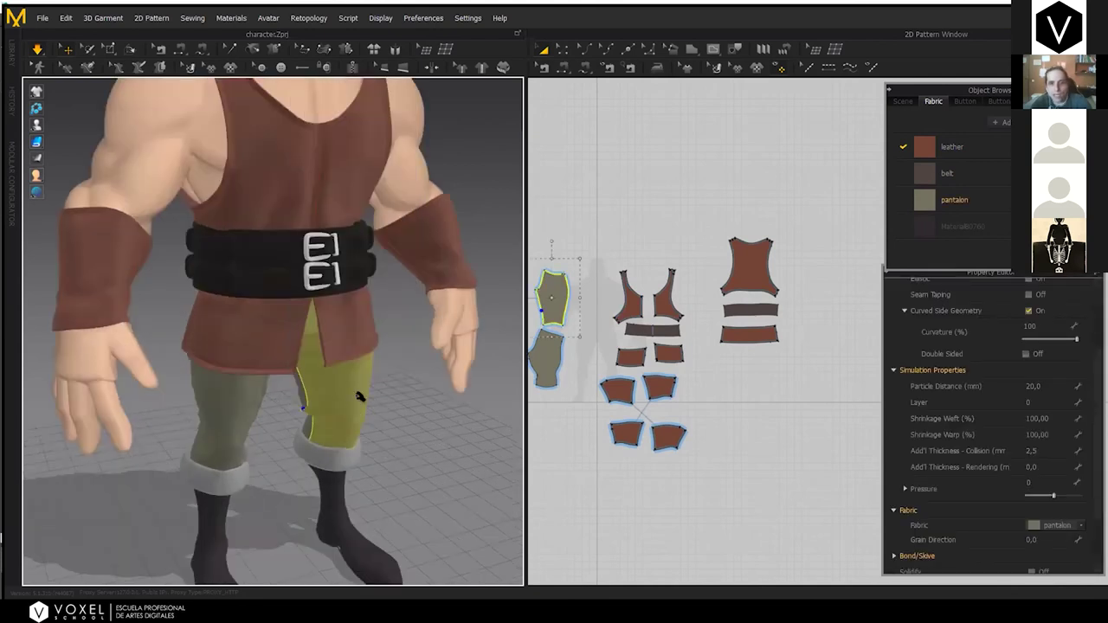
key(2)
drag(359, 389, 414, 388)
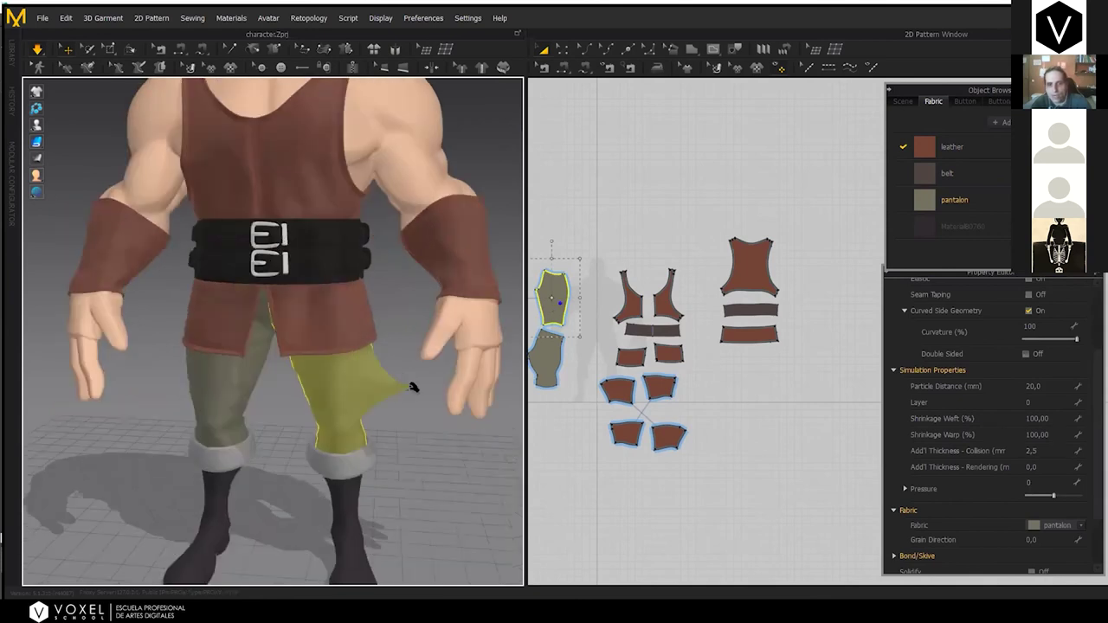
right_drag(336, 387, 310, 388)
key(2)
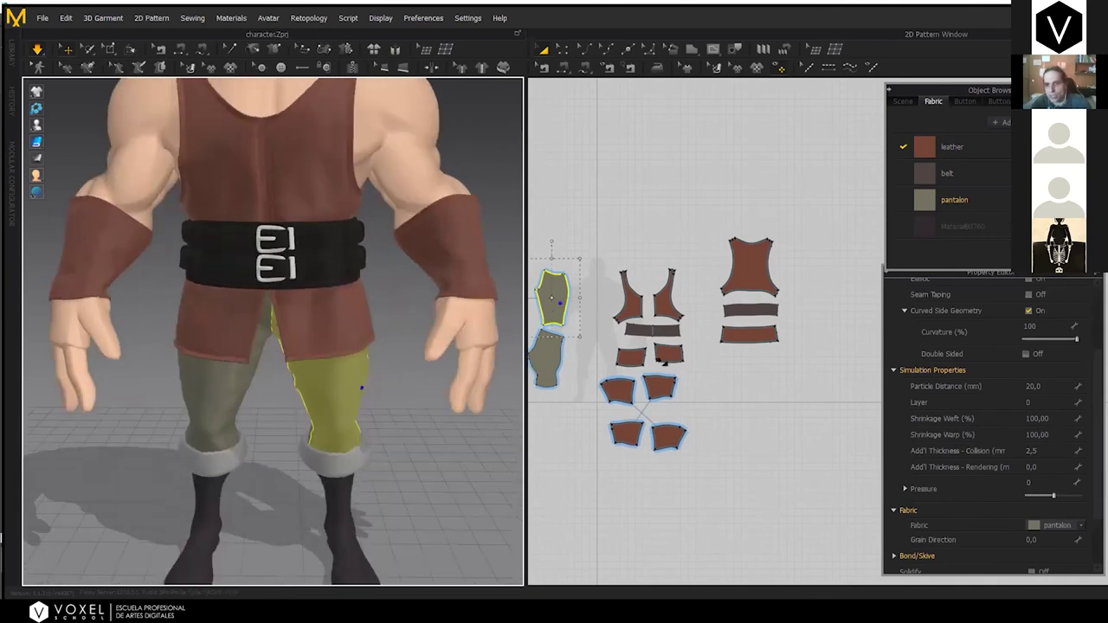
Deselect the trouser piece and show the trouser, vest and cuff patterns closer together in the 2D pattern window
click(711, 296)
middle_drag(711, 296, 724, 292)
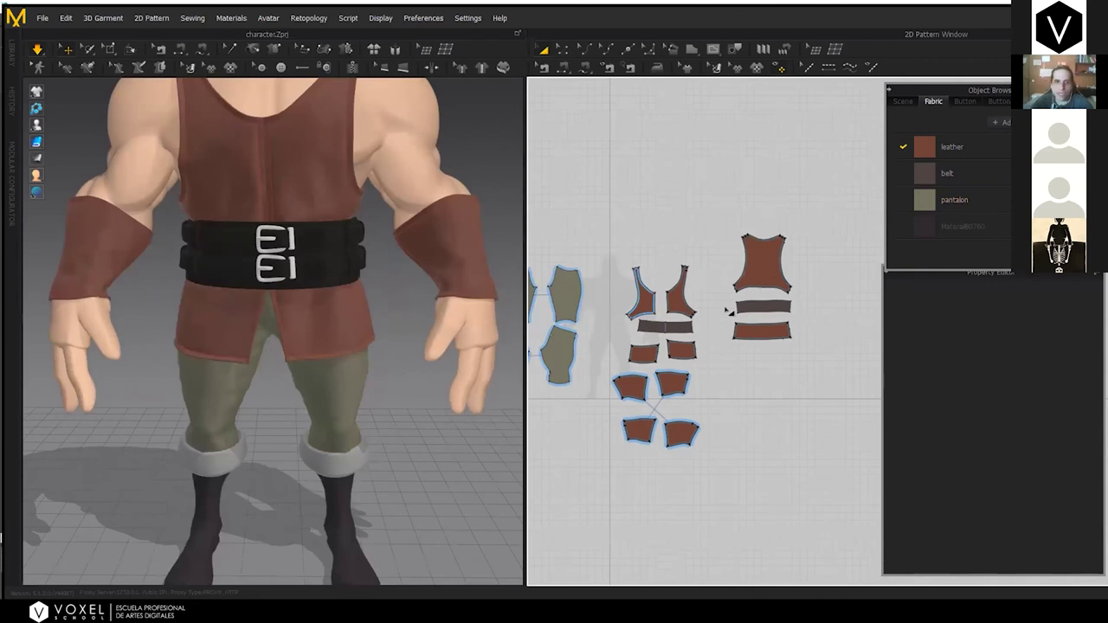
scroll(654, 325, up, 2)
middle_drag(654, 325, 726, 306)
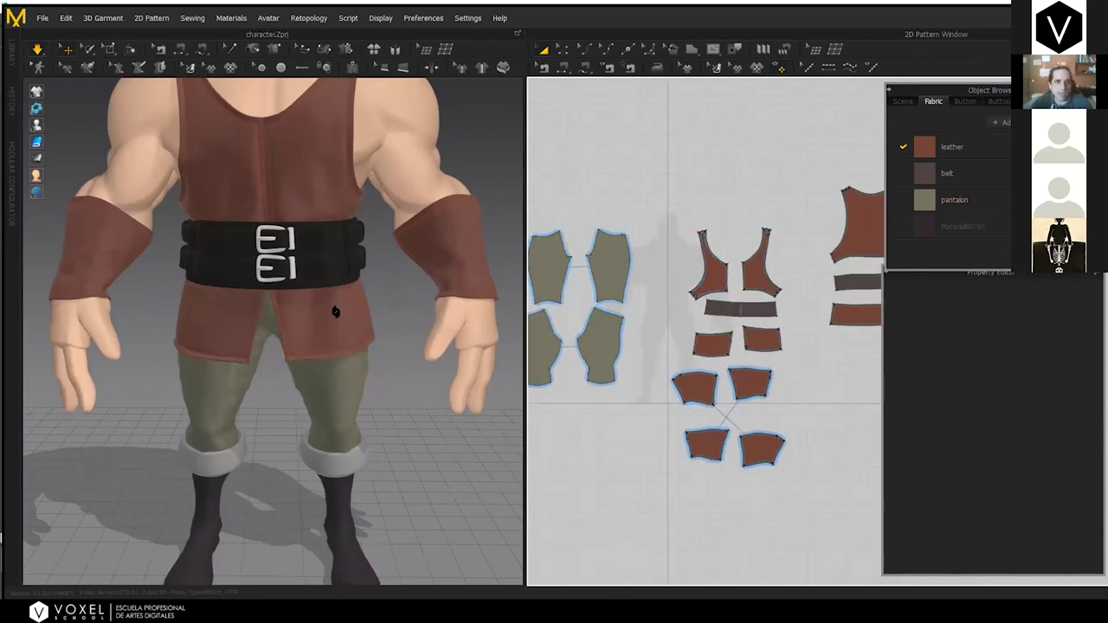
View the dressed character from a three-quarter angle, and switch to the character_blockout scene in 3ds Max
key(1)
scroll(228, 281, up, 2)
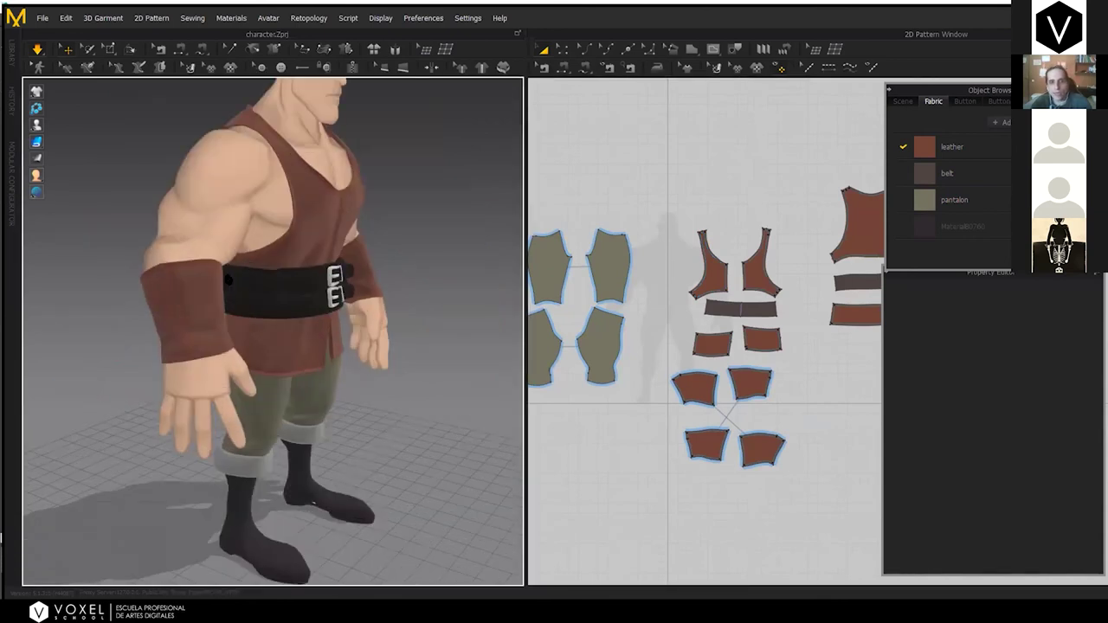
right_drag(261, 287, 283, 221)
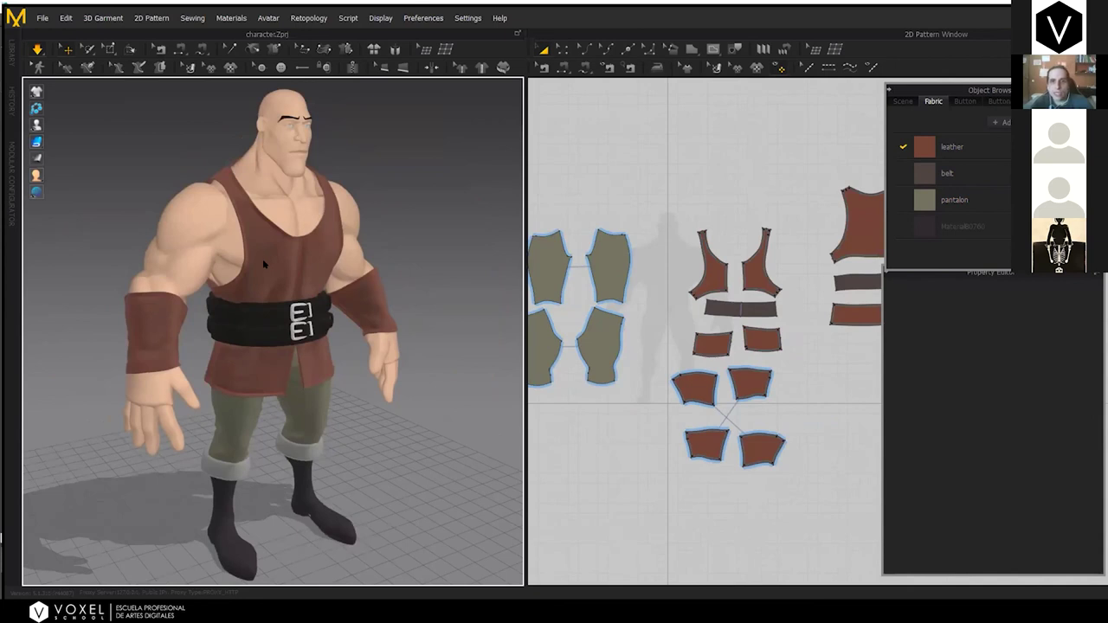
key(alt+Tab)
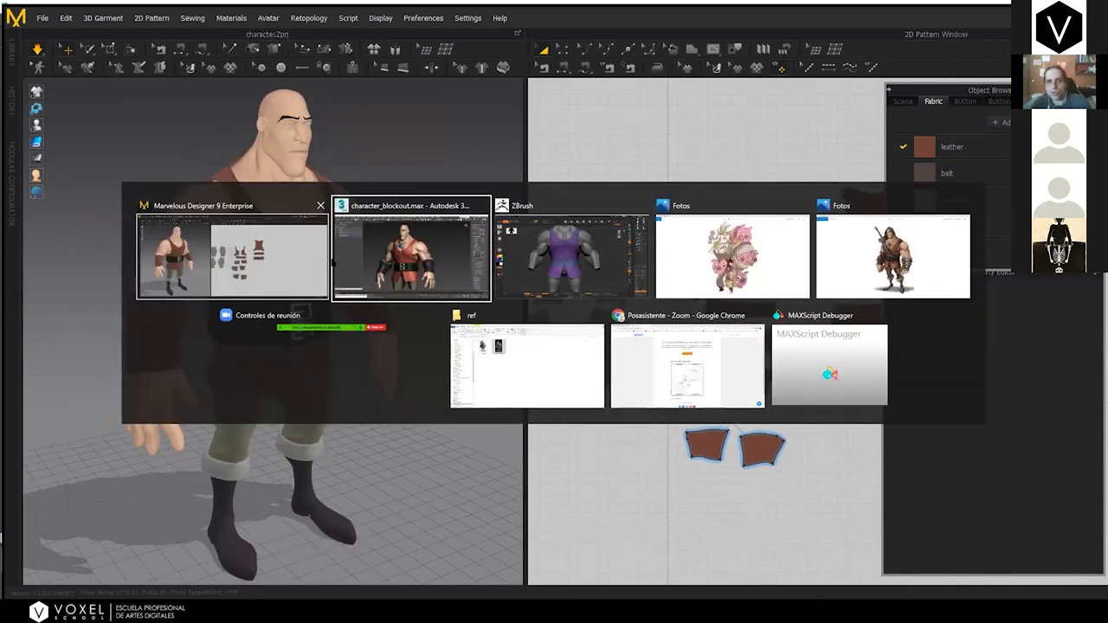
scroll(535, 381, down, 4)
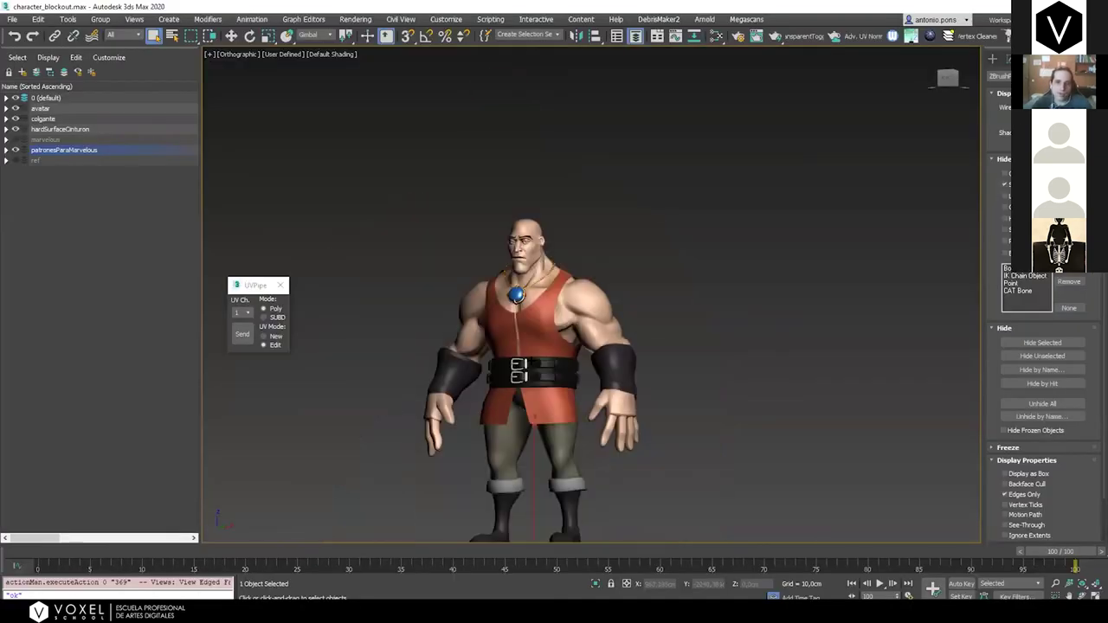
Select the belt around the character's waist and inspect it closely from the front
click(530, 362)
key(z)
scroll(585, 380, down, 8)
alt+middle_drag(584, 380, 627, 336)
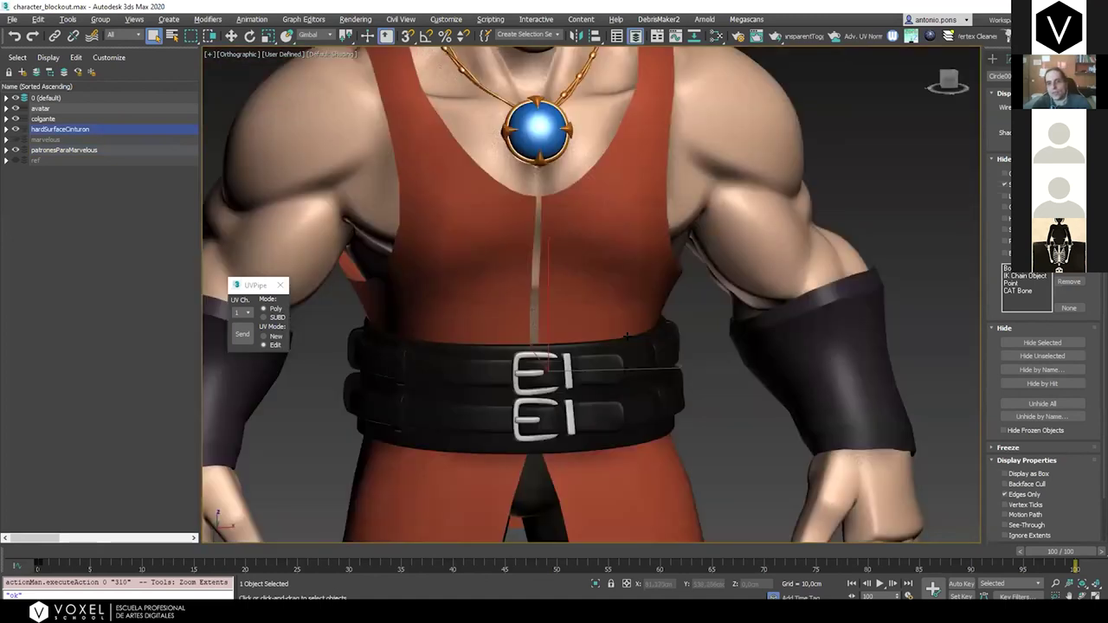
scroll(604, 349, down, 3)
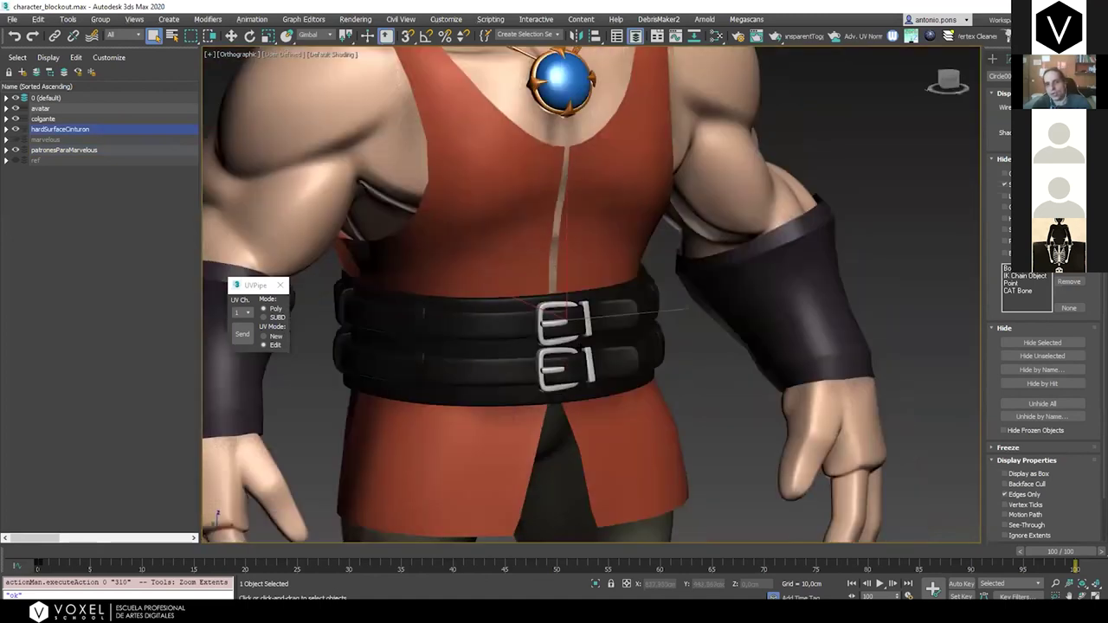
scroll(501, 326, up, 3)
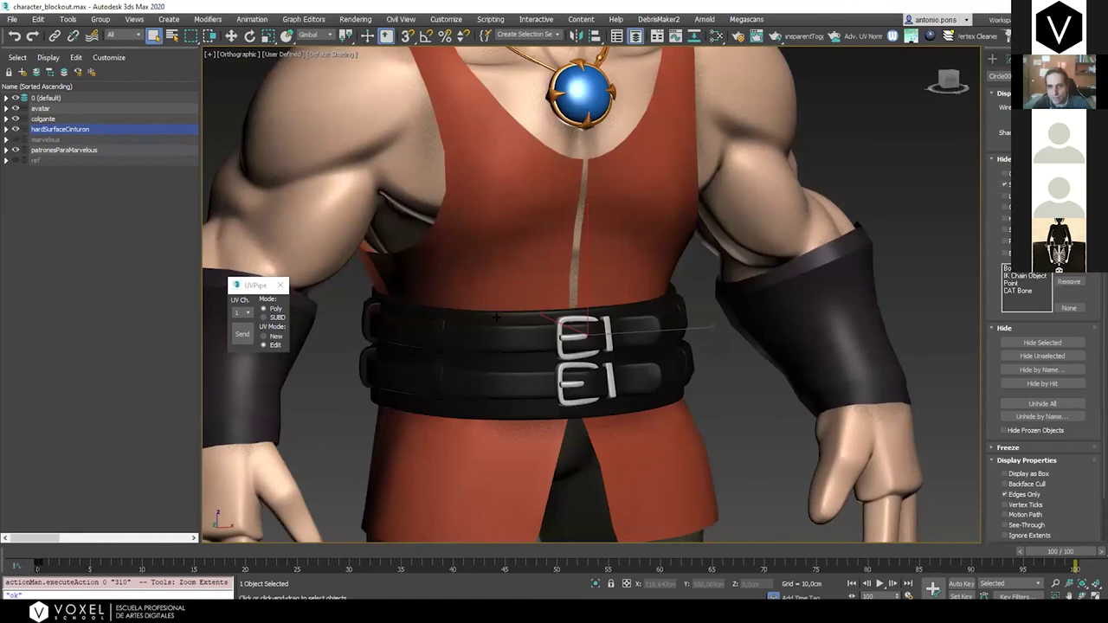
Check the belt's mesh with edged faces, return to plain shading, and isolate the belt
key(F4)
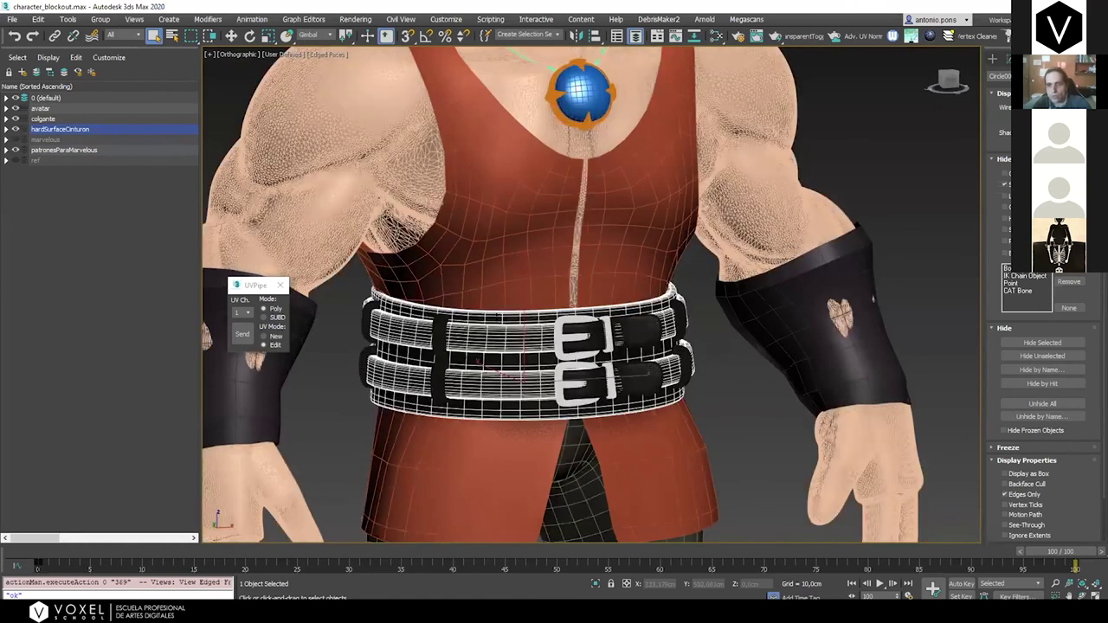
scroll(499, 324, up, 2)
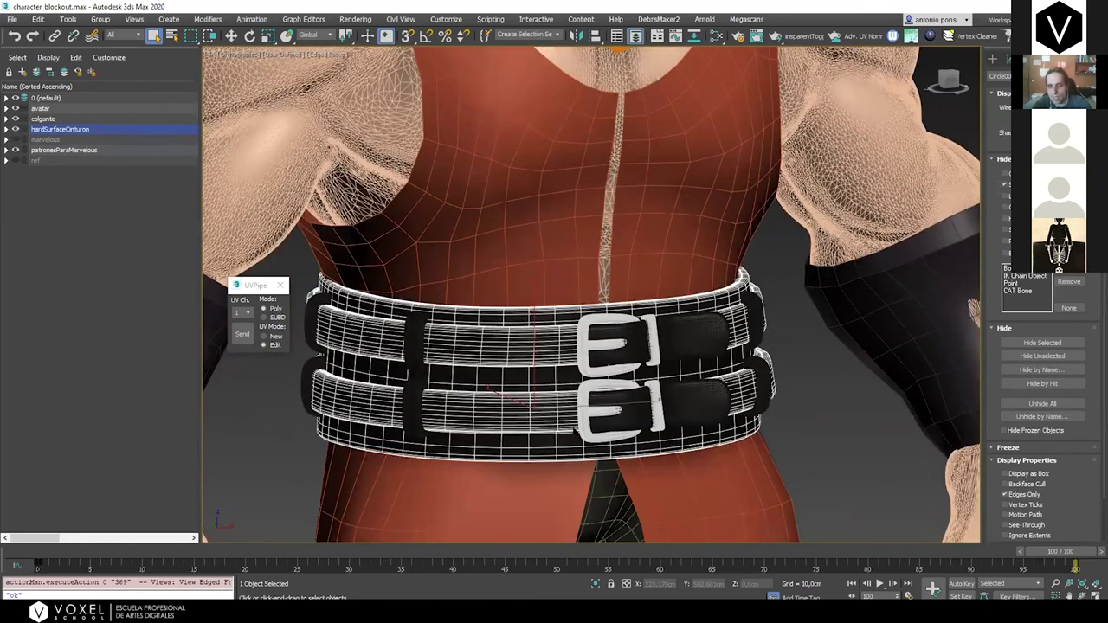
key(F4)
click(595, 584)
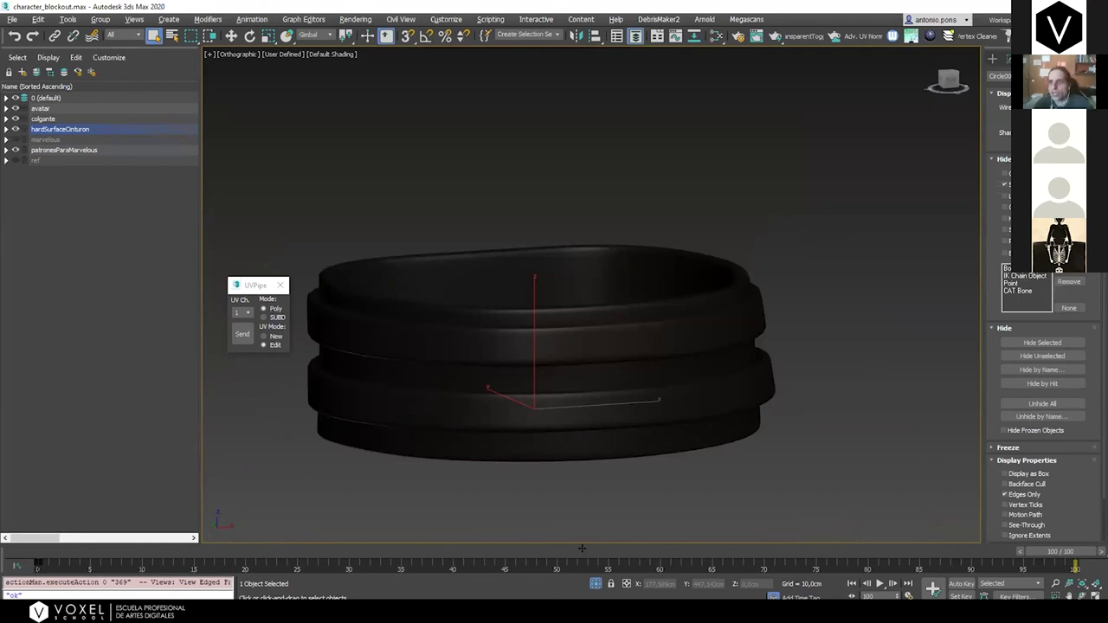
Turn off the belt's modifiers from TurboSmooth down to the base mesh, and examine the low-poly half with edged faces
click(994, 207)
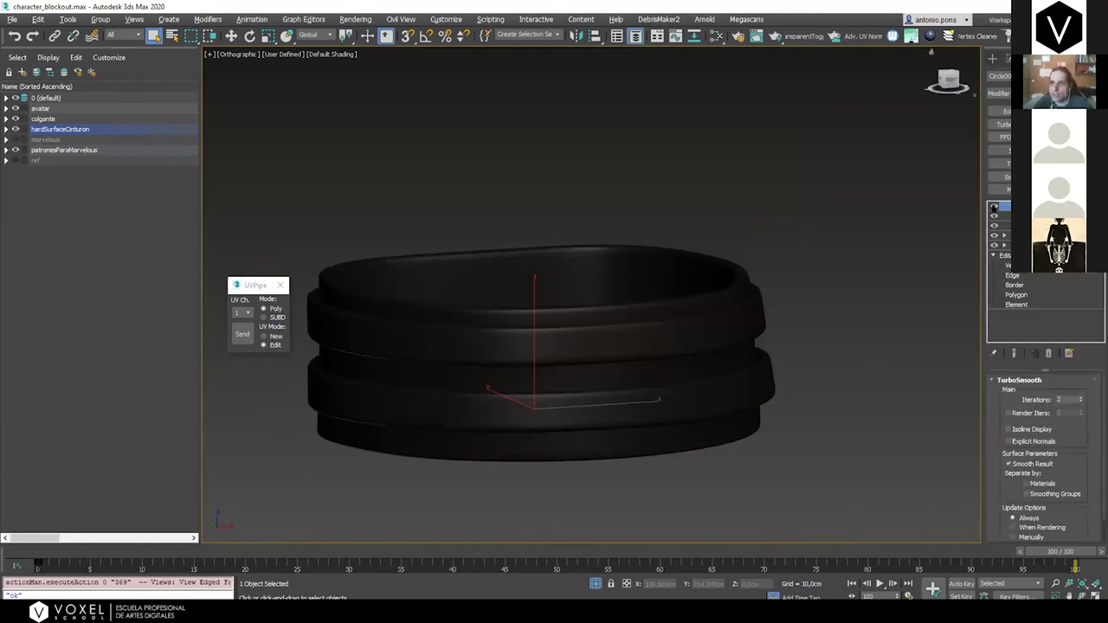
click(994, 217)
click(994, 226)
click(995, 236)
click(994, 245)
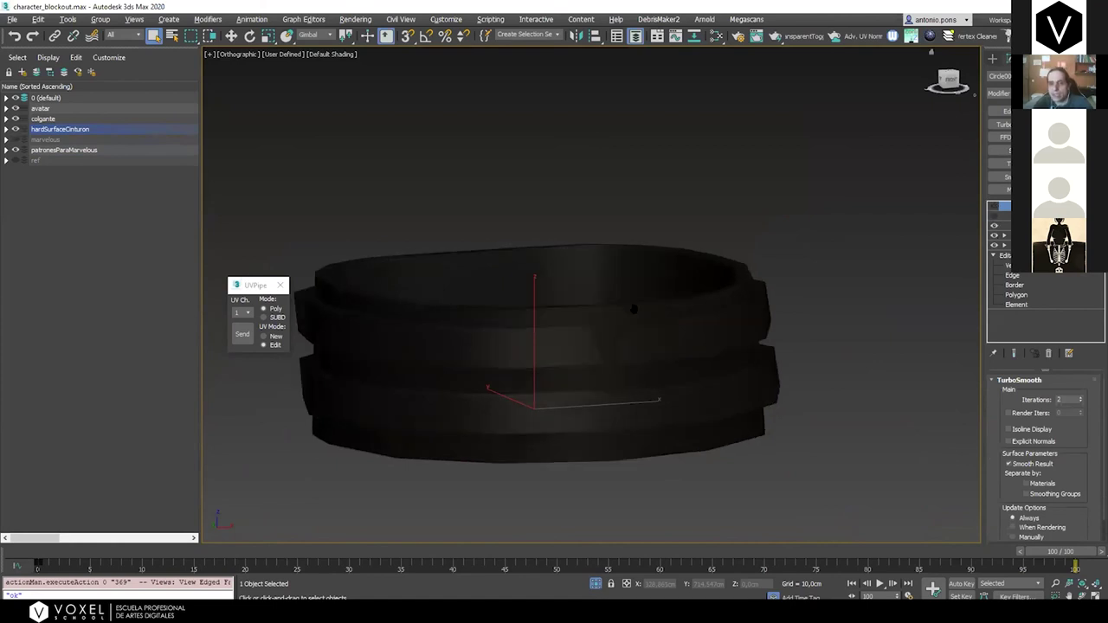
key(F4)
alt+middle_drag(634, 309, 677, 320)
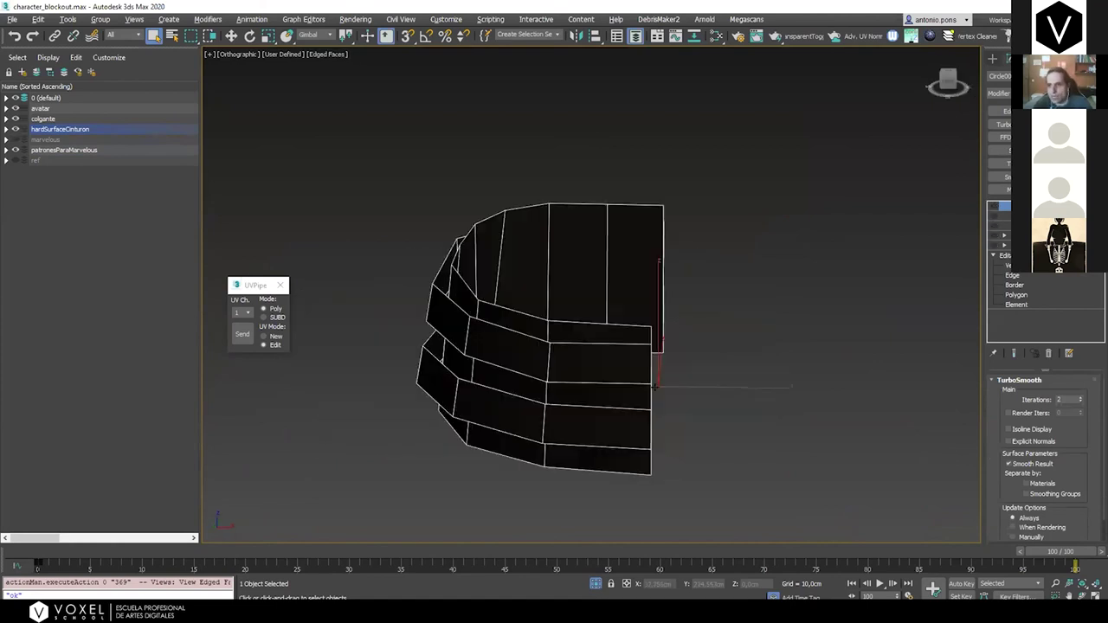
alt+middle_drag(656, 387, 723, 381)
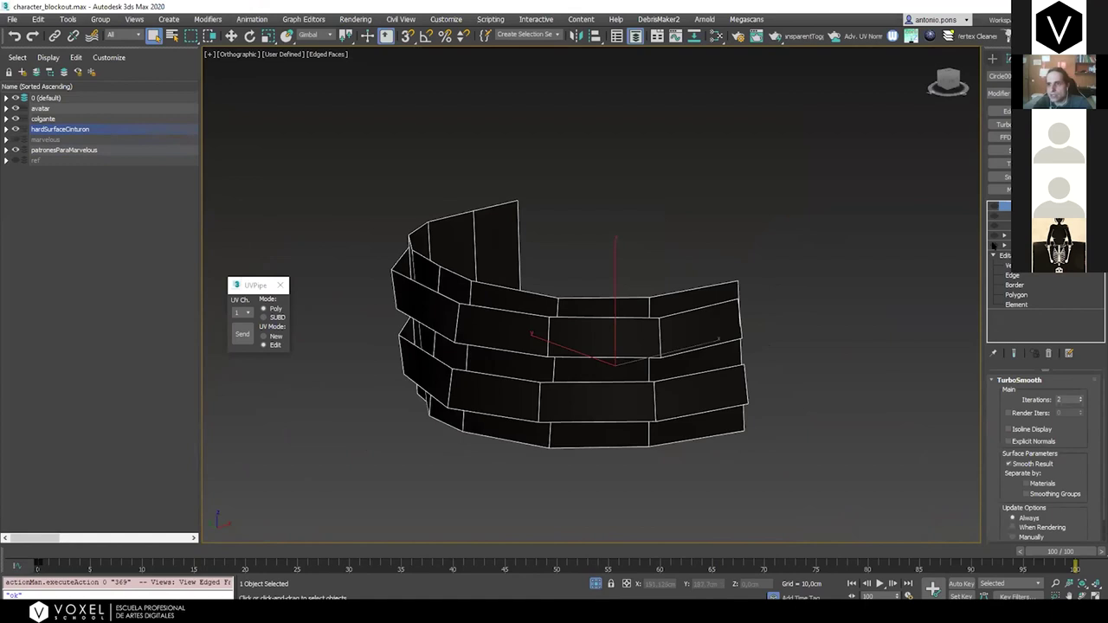
Turn all the belt's modifiers back on, hide the edged faces, and inspect the complete smoothed belt
click(995, 245)
click(994, 235)
click(994, 226)
click(994, 217)
click(994, 207)
key(F3)
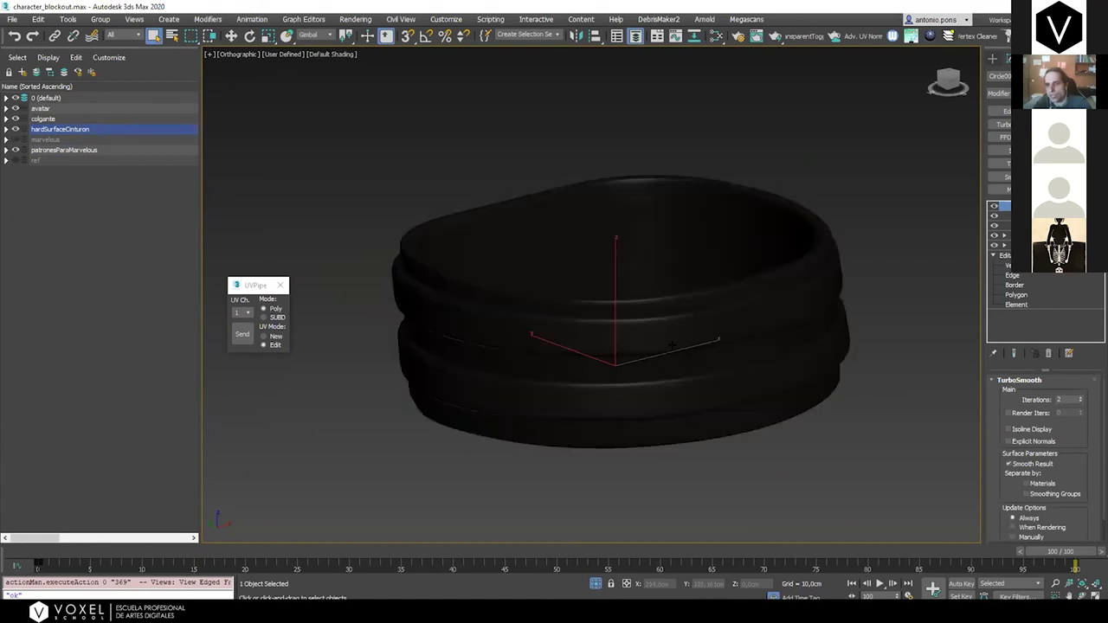
alt+middle_drag(672, 346, 675, 351)
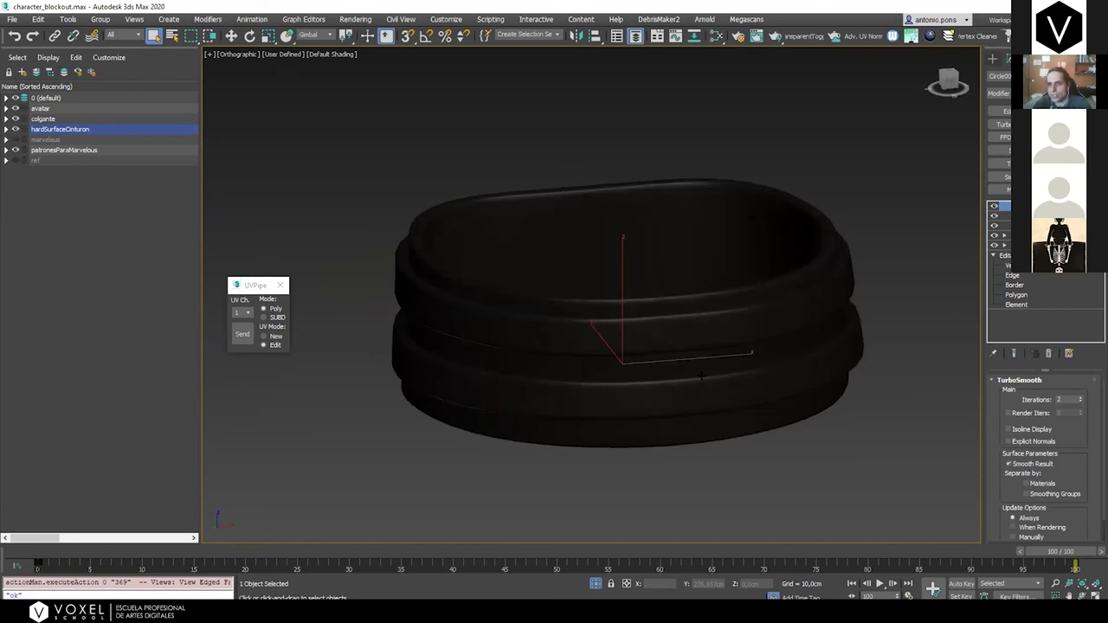
alt+middle_drag(641, 329, 685, 373)
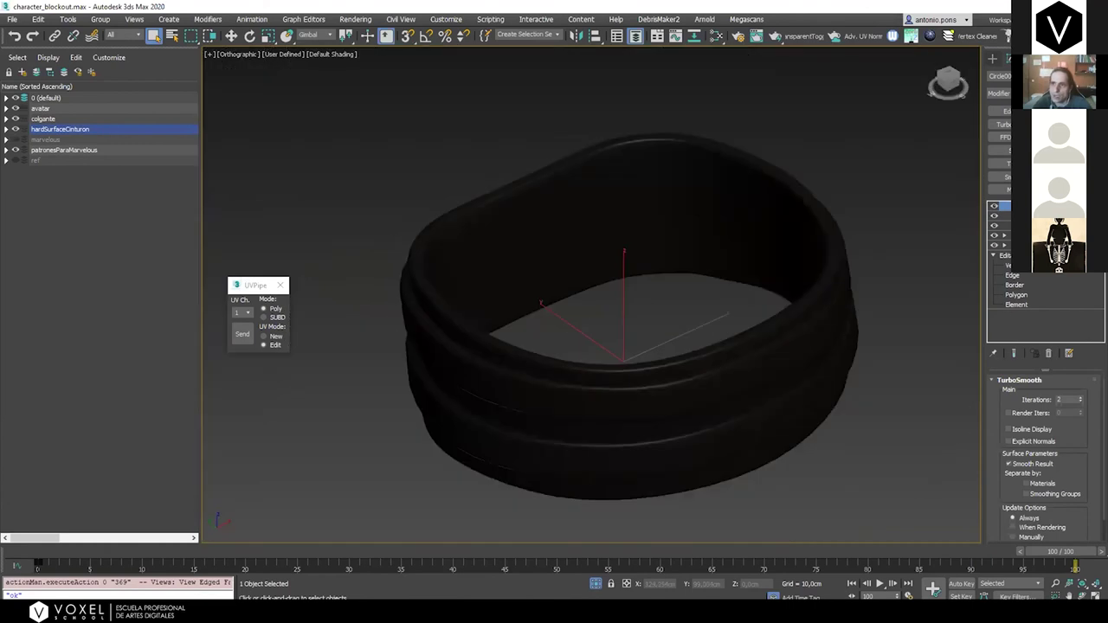
Add an Edit Poly modifier directly above the belt's base mesh, try shifting its side vertices along X, and undo the move
click(1007, 255)
key(1)
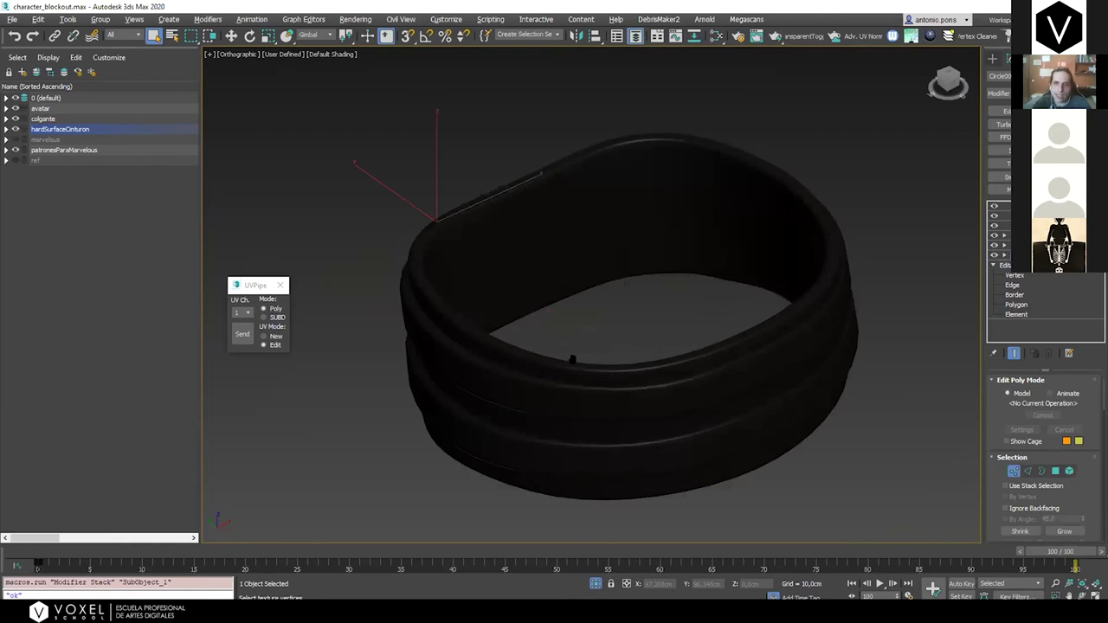
alt+middle_drag(573, 359, 691, 271)
alt+middle_drag(680, 401, 649, 393)
key(w)
mouse_move(608, 349)
mouse_down()
mouse_move(580, 349)
mouse_move(608, 351)
mouse_up()
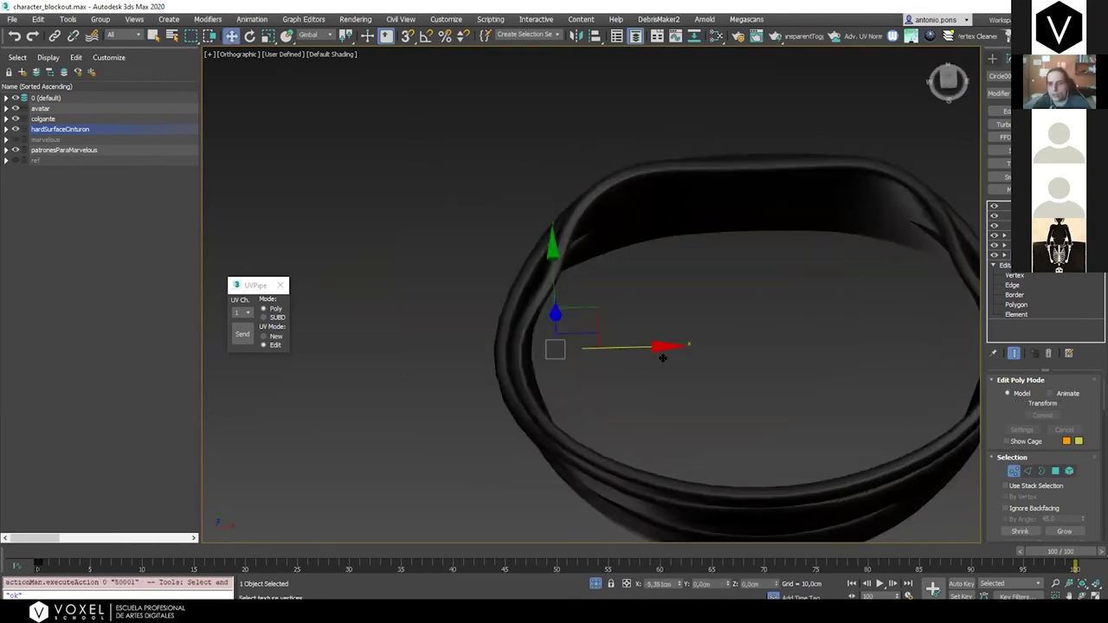
key(ctrl+z)
Show the belt's unsmoothed mesh with edged faces and select the polygon band of the upper strap
scroll(679, 315, down, 5)
alt+middle_drag(679, 314, 682, 322)
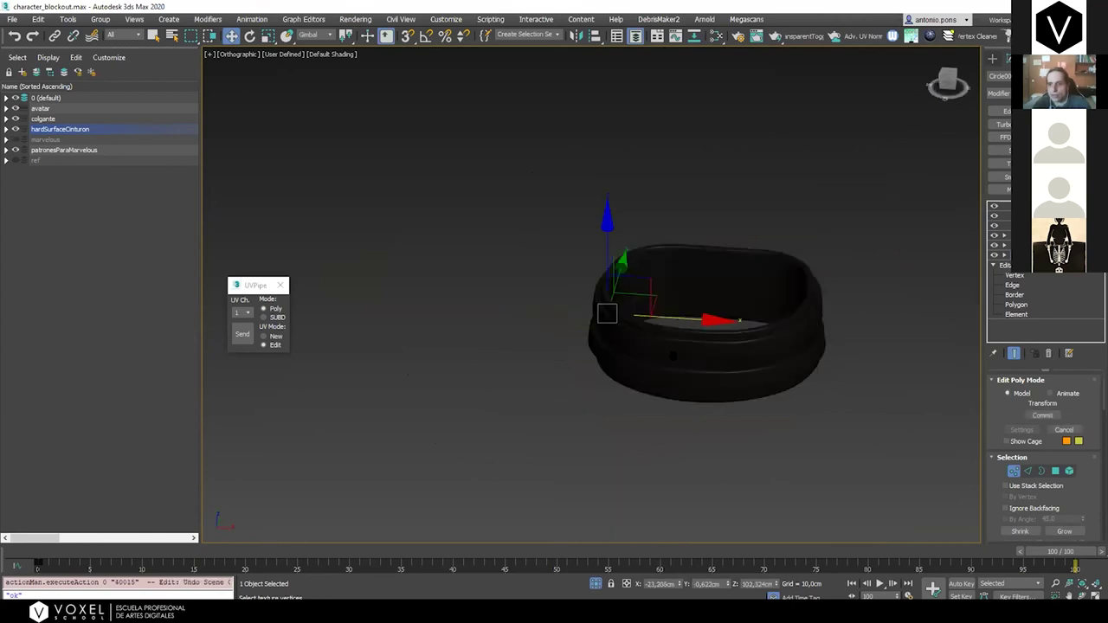
scroll(673, 356, up, 5)
key(ctrl+q)
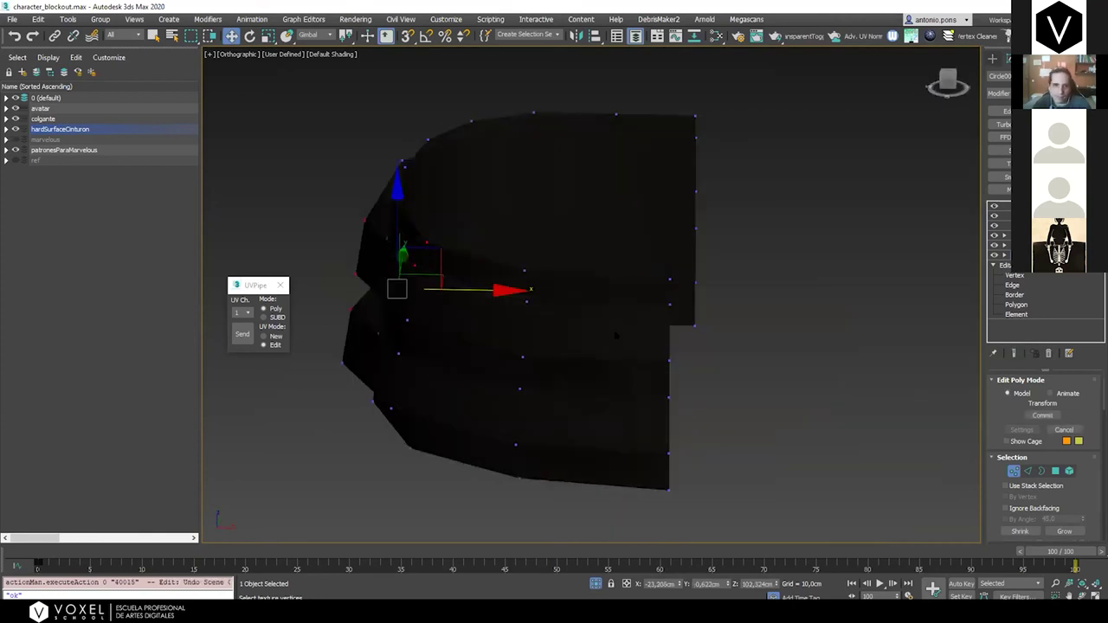
scroll(606, 324, up, 3)
key(F4)
alt+middle_drag(606, 323, 656, 342)
key(4)
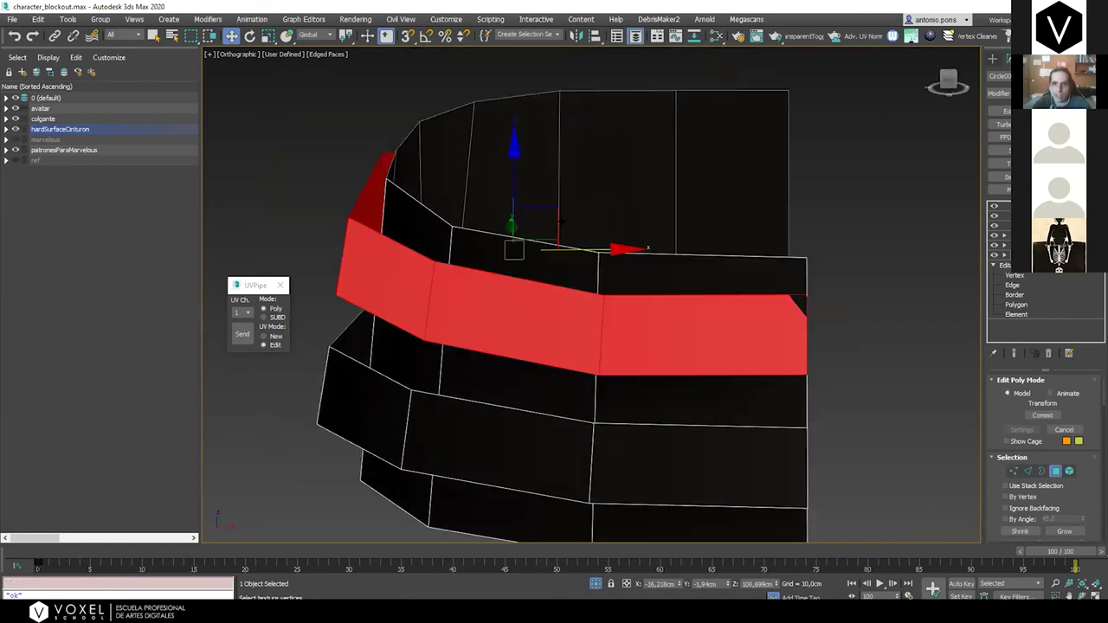
Scale the upper strap's polygon band taller along Z while previewing the smoothed belt, and return to the unsmoothed mesh
click(1014, 352)
key(F4)
key(r)
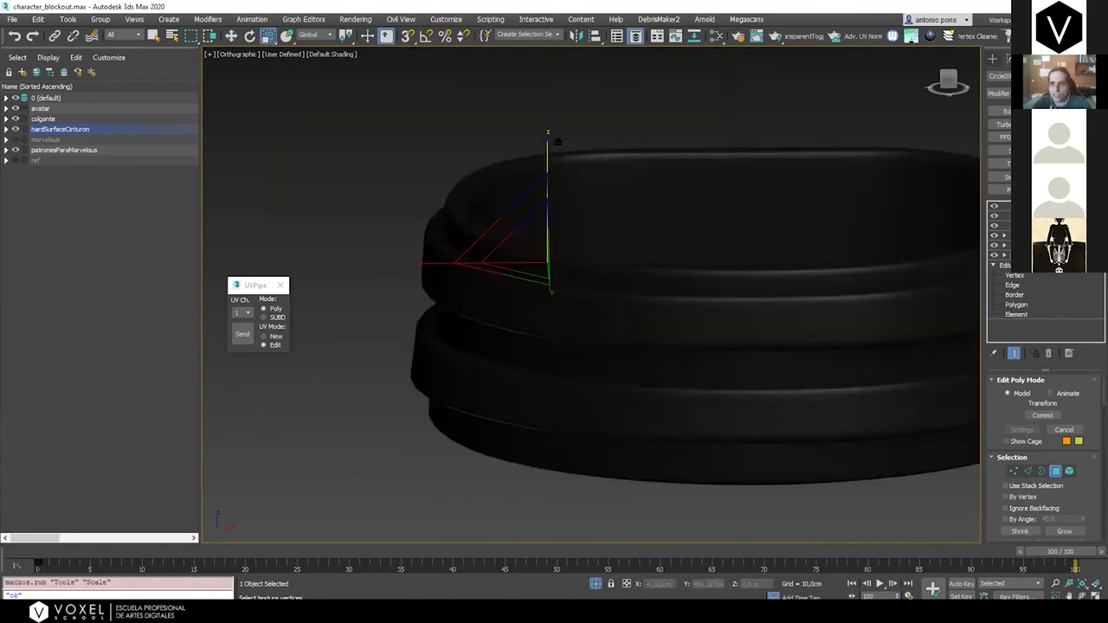
drag(551, 183, 558, 156)
click(1010, 353)
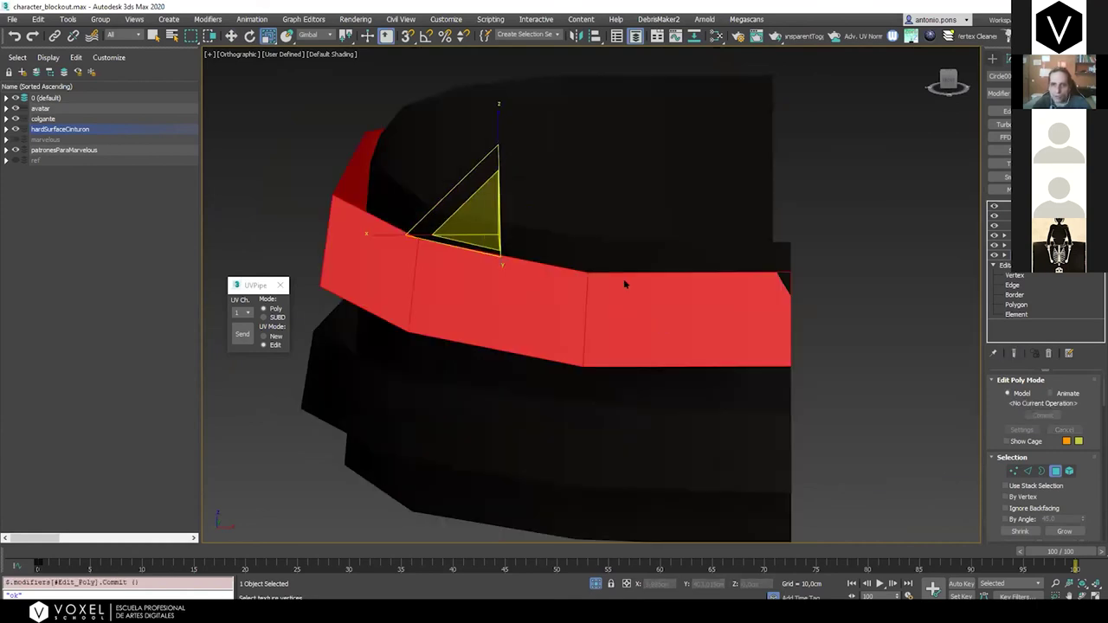
Select the upper and lower edges of the upper strap's front face and connect them with two vertical edges
key(2)
click(627, 274)
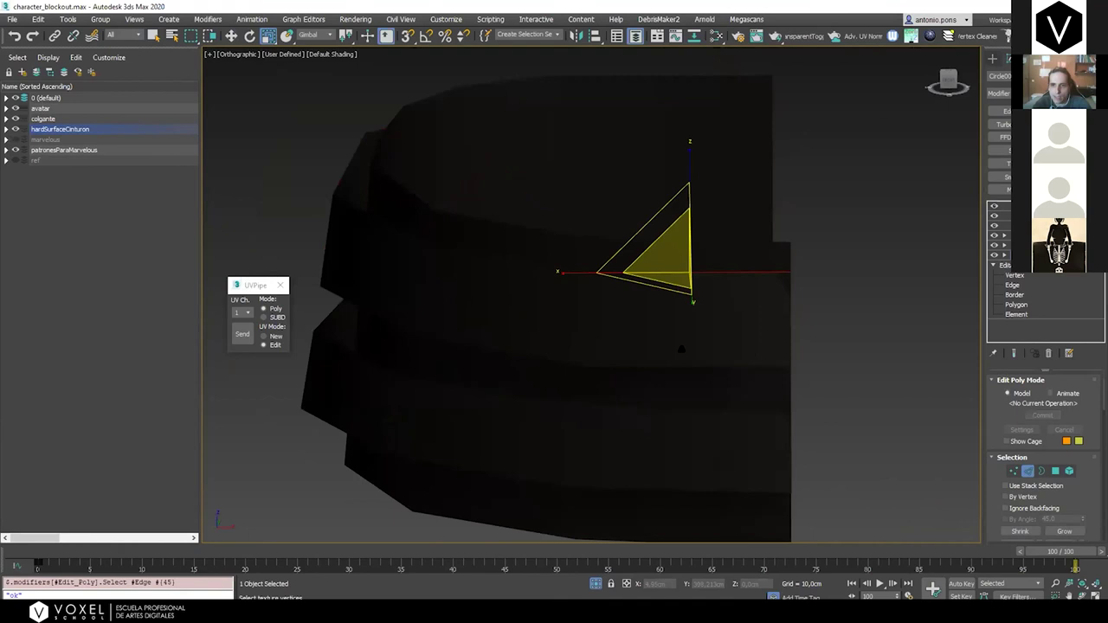
ctrl+click(699, 364)
key(ctrl+shift+e)
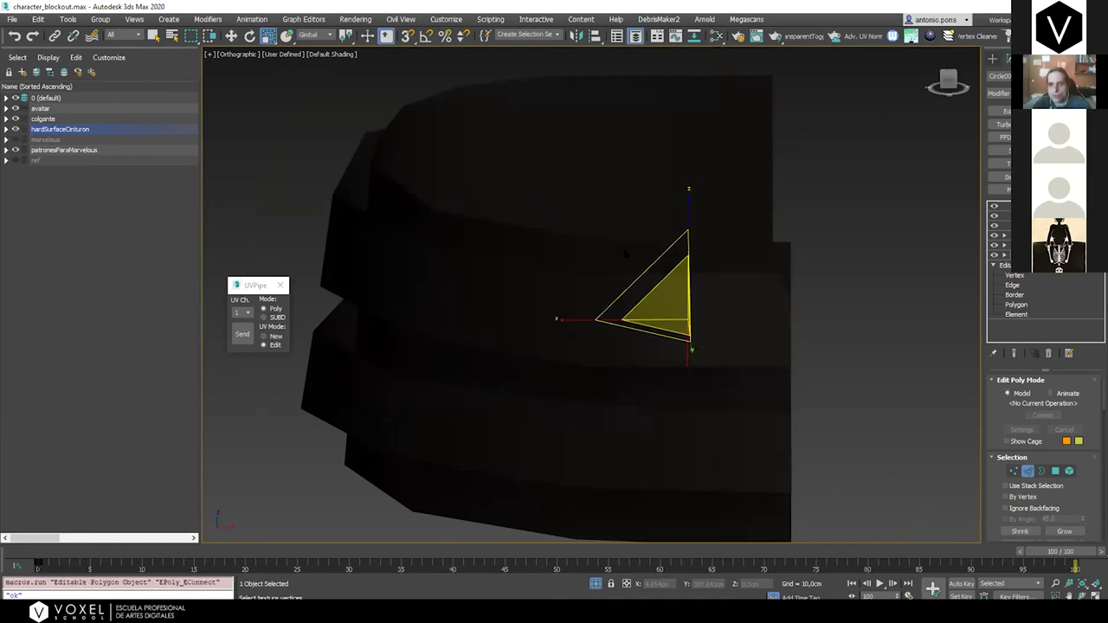
Select the ring of vertical edges around the upper strap and connect it with a horizontal edge loop
scroll(717, 330, up, 3)
click(627, 252)
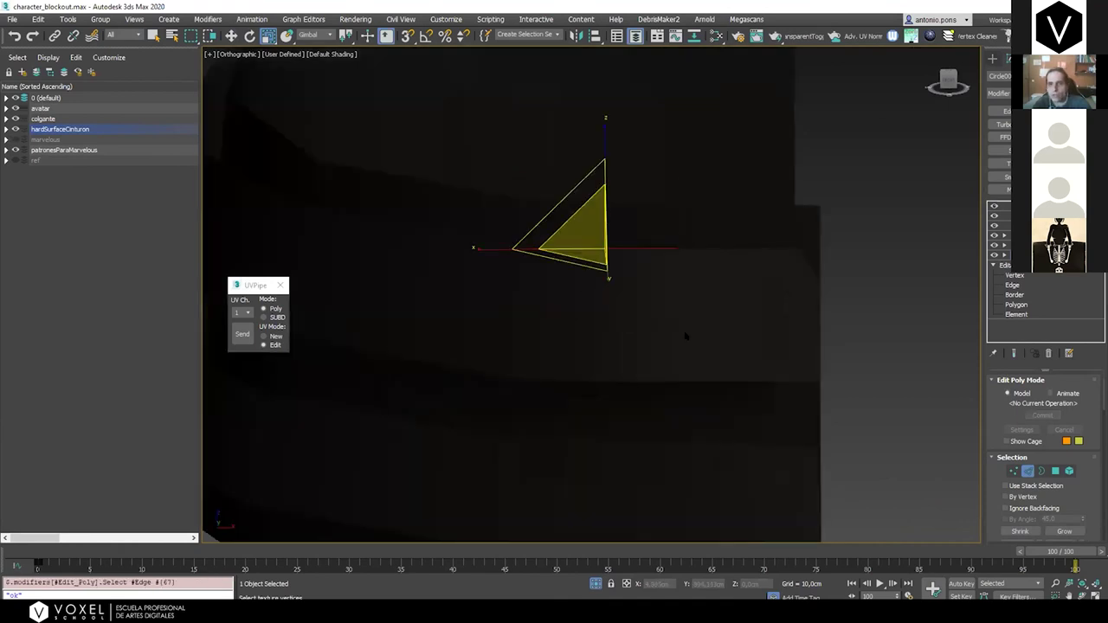
key(F3)
key(alt+r)
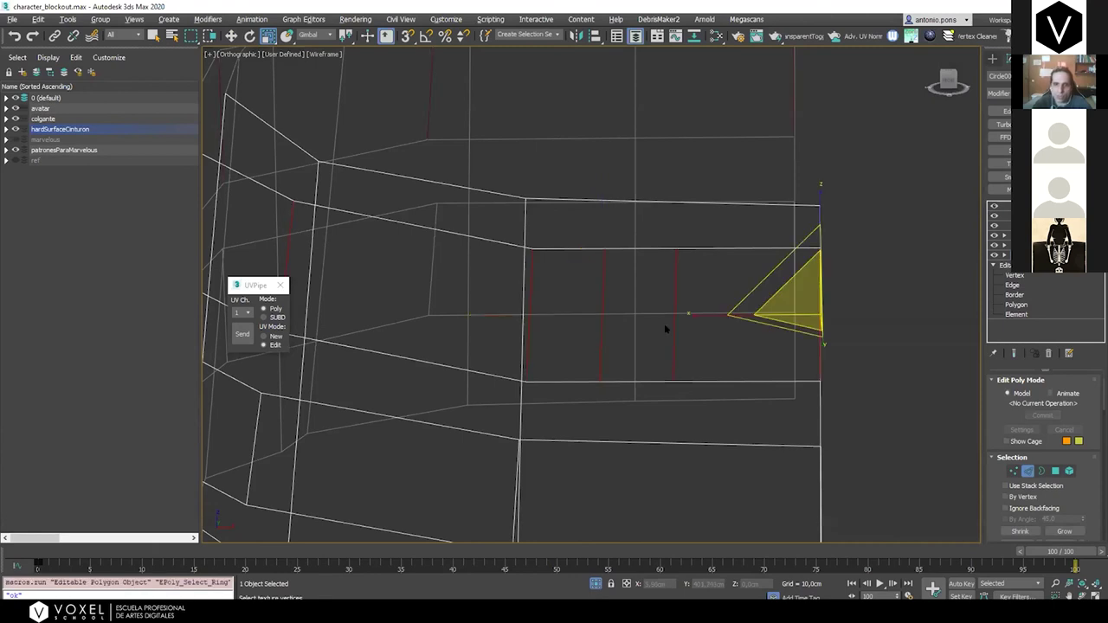
key(ctrl+shift+e)
Delete the upper middle polygon between the two new vertical edges on the upper strap
key(4)
click(628, 282)
key(F3)
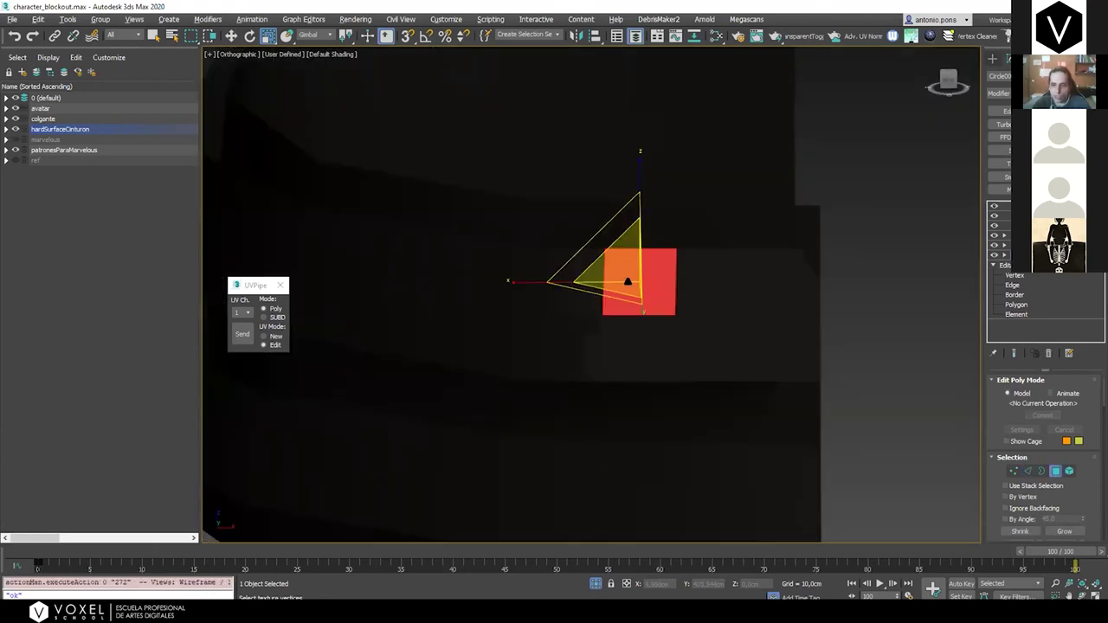
key(Delete)
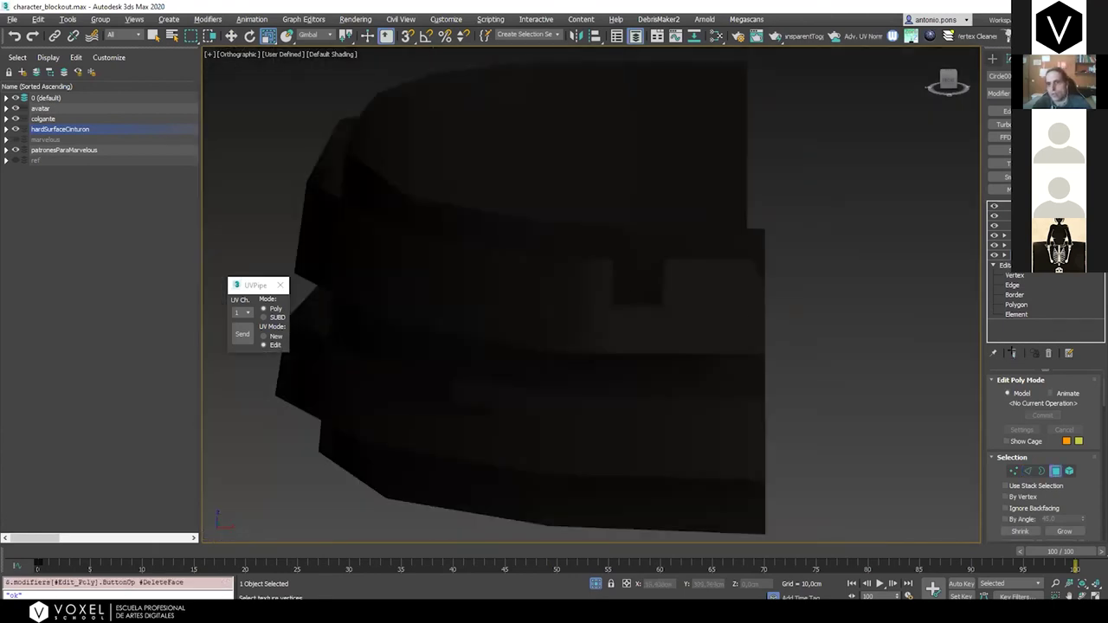
Preview the end result of the modifier stack and inspect the cut-outs on the smoothed, mirrored belt
click(1013, 353)
scroll(614, 322, down, 4)
alt+middle_drag(614, 322, 625, 329)
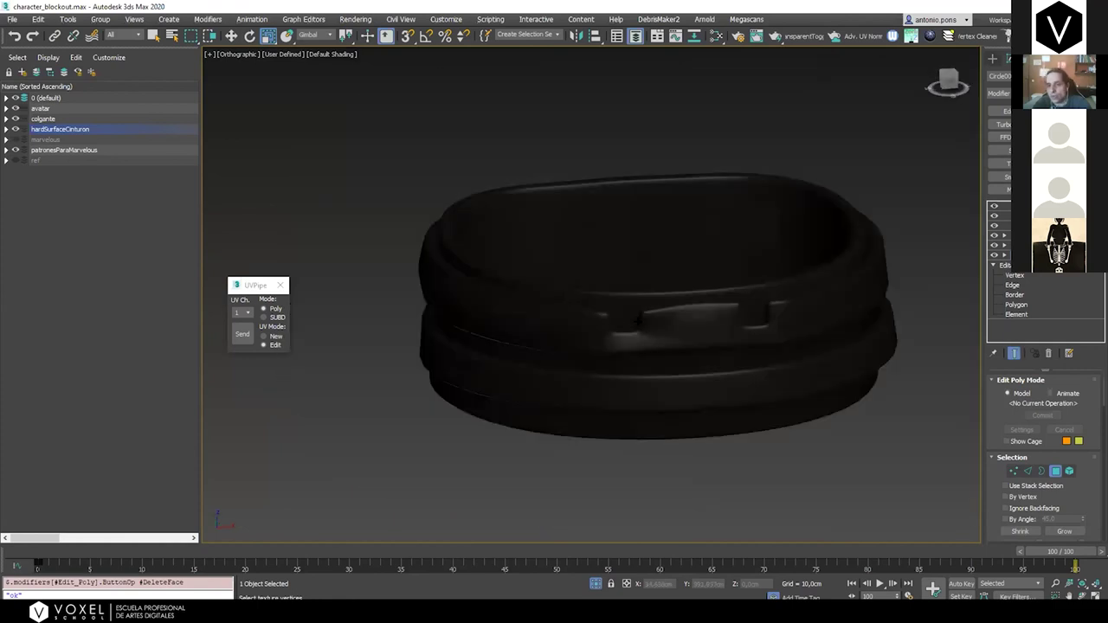
scroll(638, 321, up, 2)
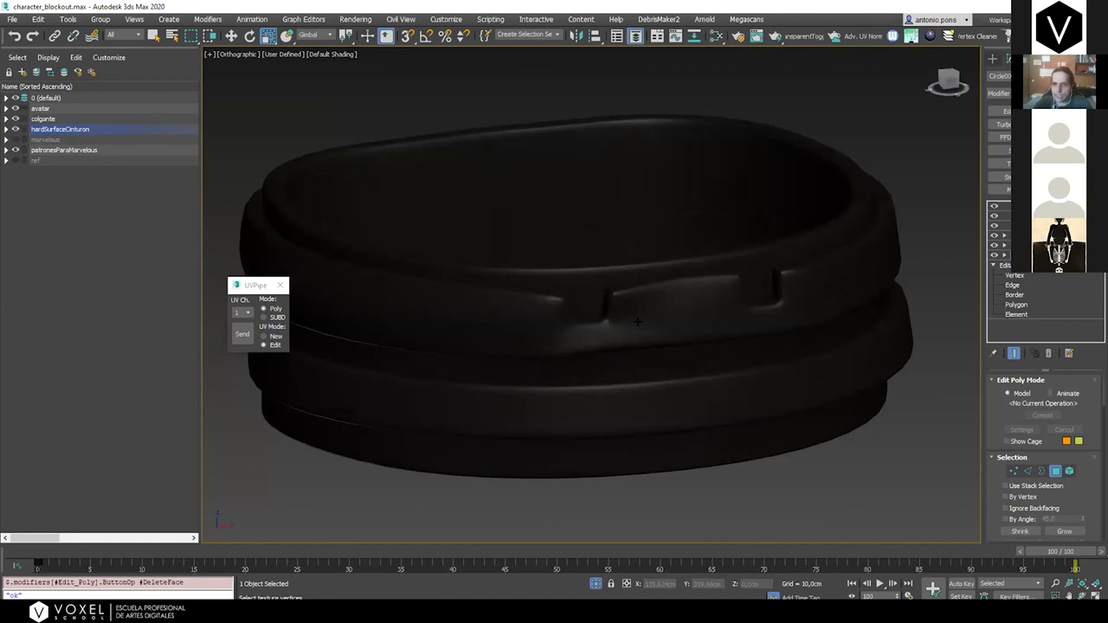
scroll(652, 313, down, 3)
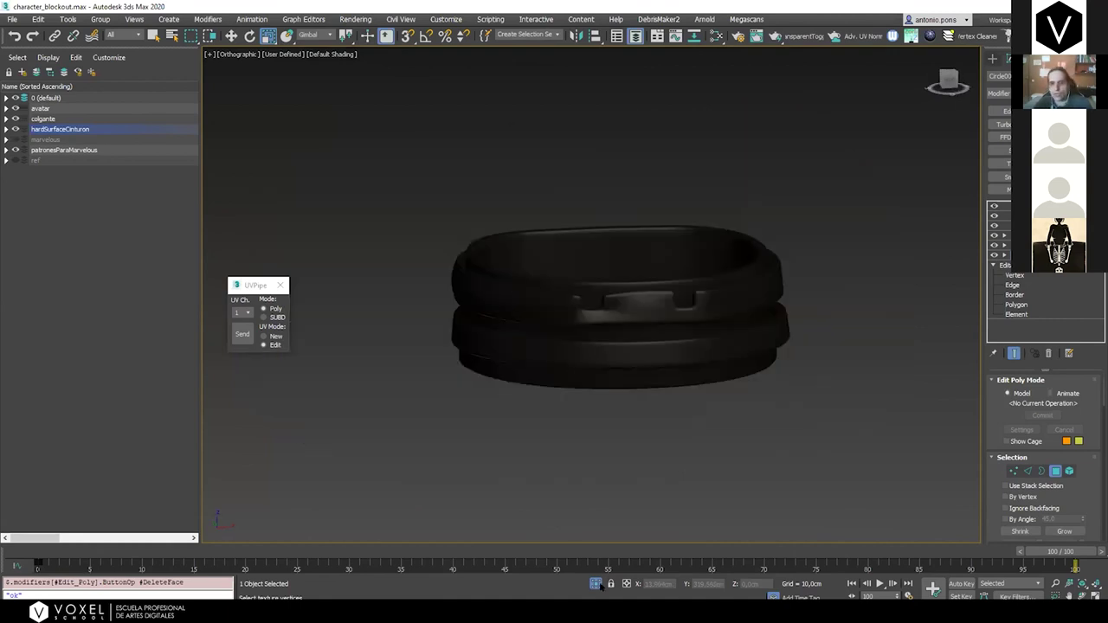
Exit isolation and review the edited belt on the character from the front and side
click(596, 584)
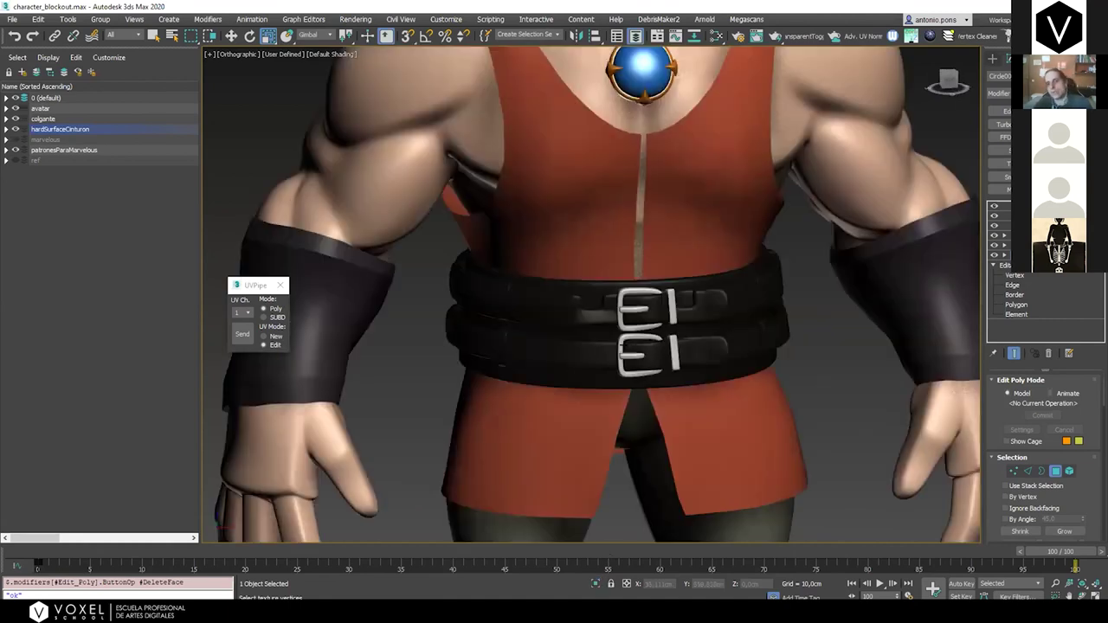
scroll(646, 358, up, 1)
scroll(646, 358, down, 2)
alt+middle_drag(373, 294, 453, 329)
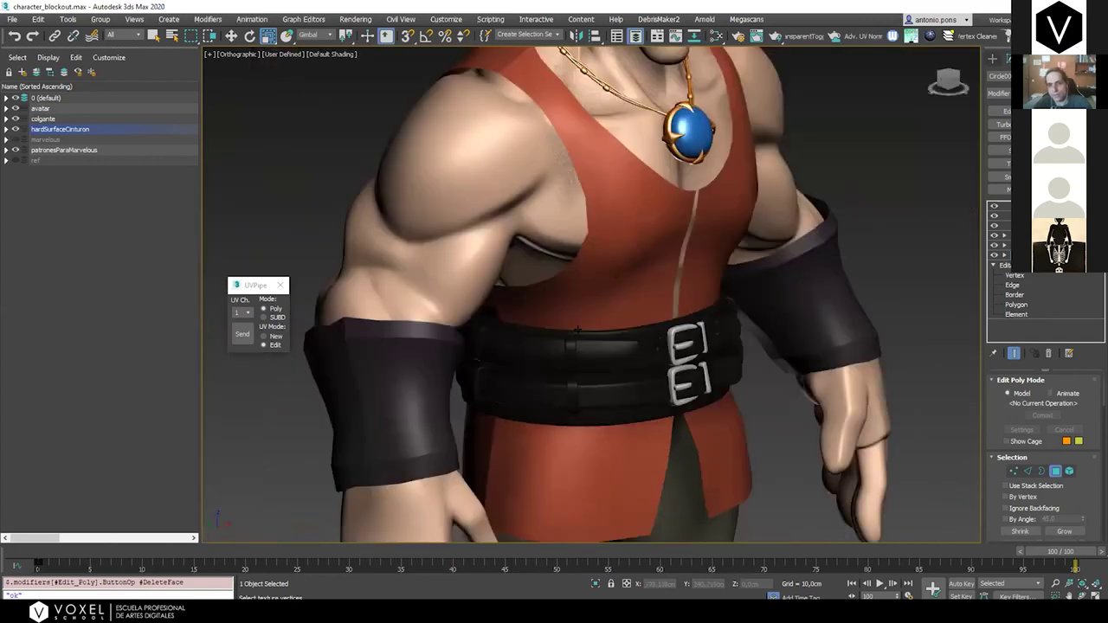
Examine the edited belt on the character from the front and three-quarter angles, near and far
alt+middle_drag(578, 330, 502, 299)
scroll(830, 492, up, 2)
alt+middle_drag(550, 337, 598, 257)
scroll(551, 338, down, 2)
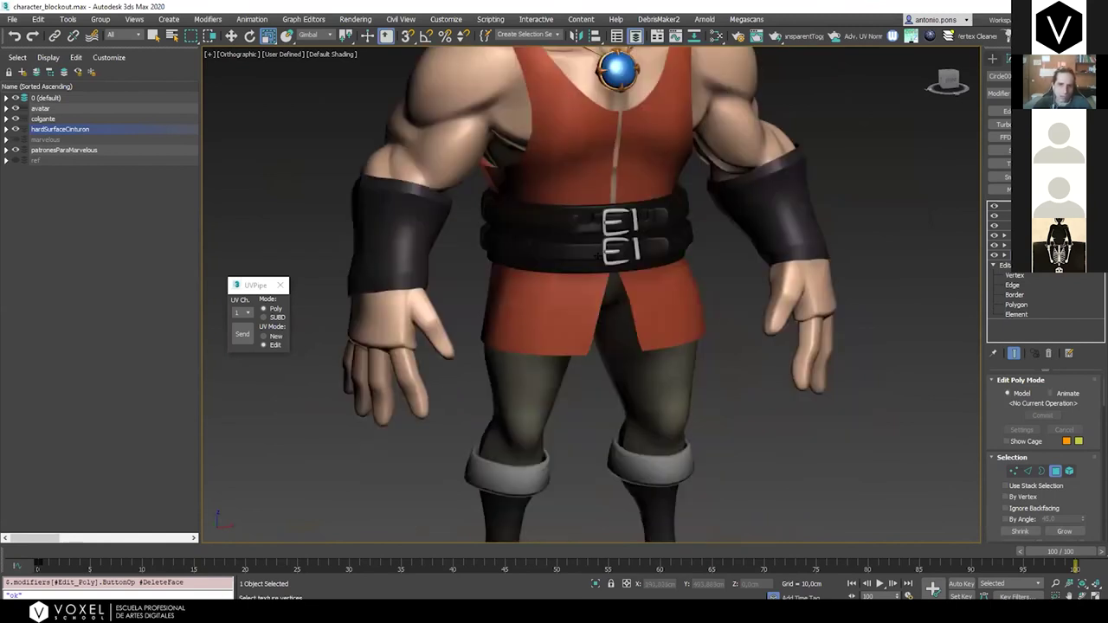
scroll(619, 247, up, 2)
alt+middle_drag(604, 358, 584, 339)
middle_drag(584, 340, 584, 413)
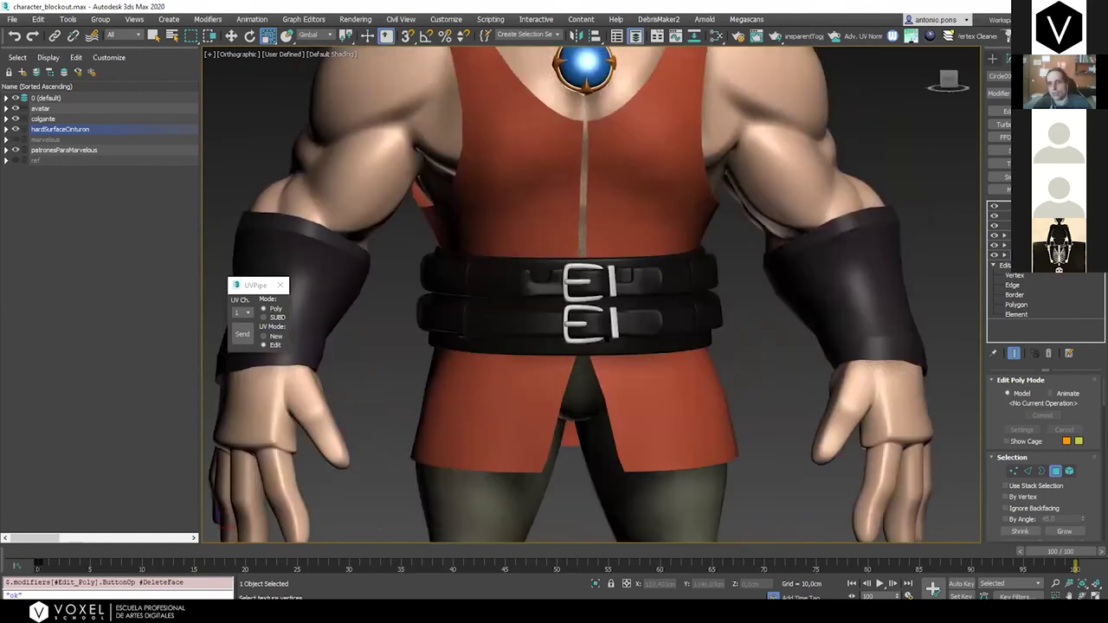
scroll(637, 445, down, 2)
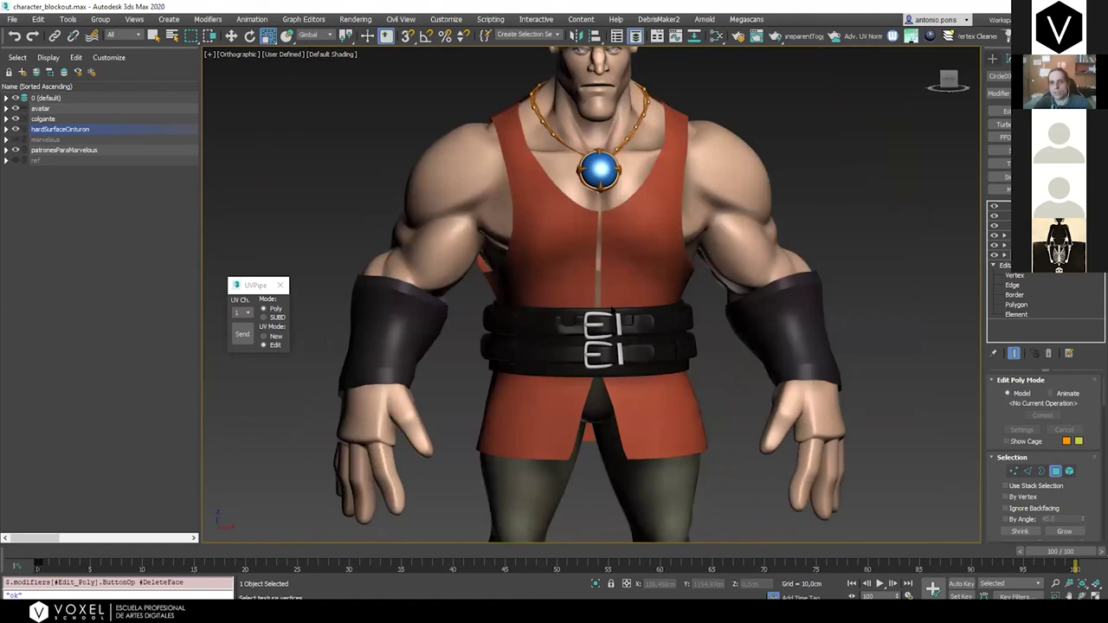
scroll(632, 347, down, 2)
middle_drag(653, 207, 661, 252)
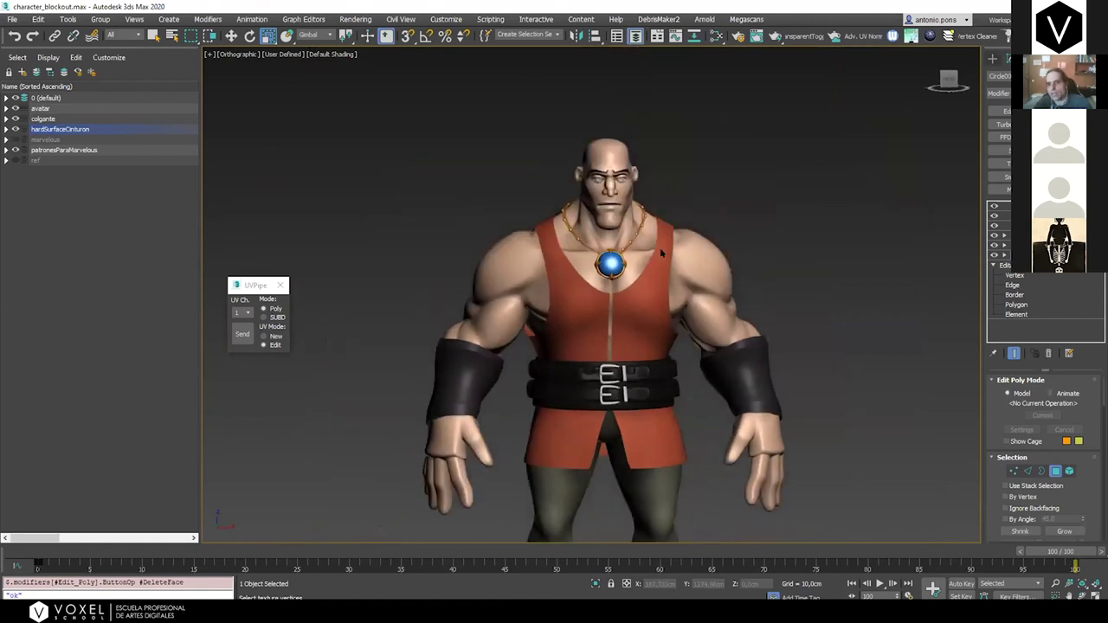
scroll(661, 252, up, 1)
scroll(720, 378, up, 1)
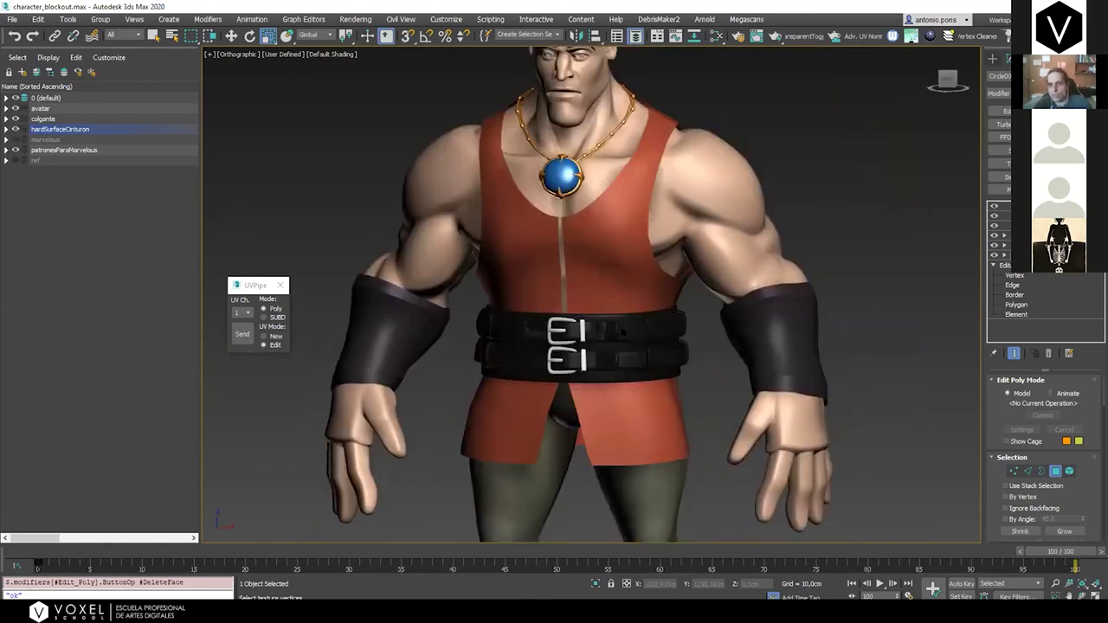
scroll(616, 330, up, 1)
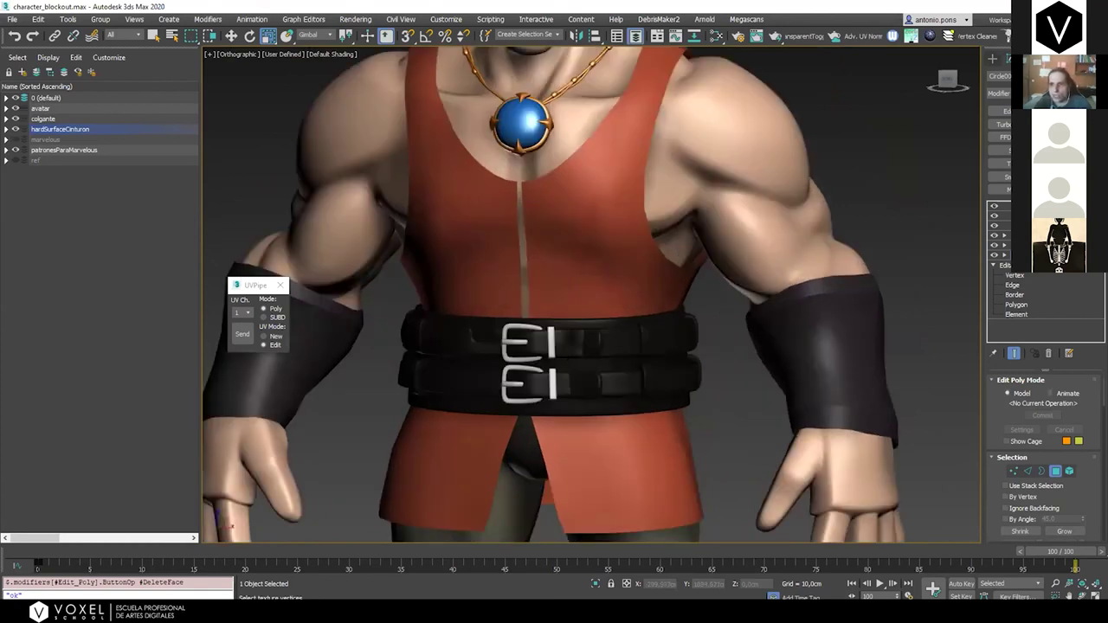
middle_drag(613, 377, 634, 358)
Turn off the belt's Edit Poly modifier containing the cut-outs and review the belt on the character without it
click(998, 255)
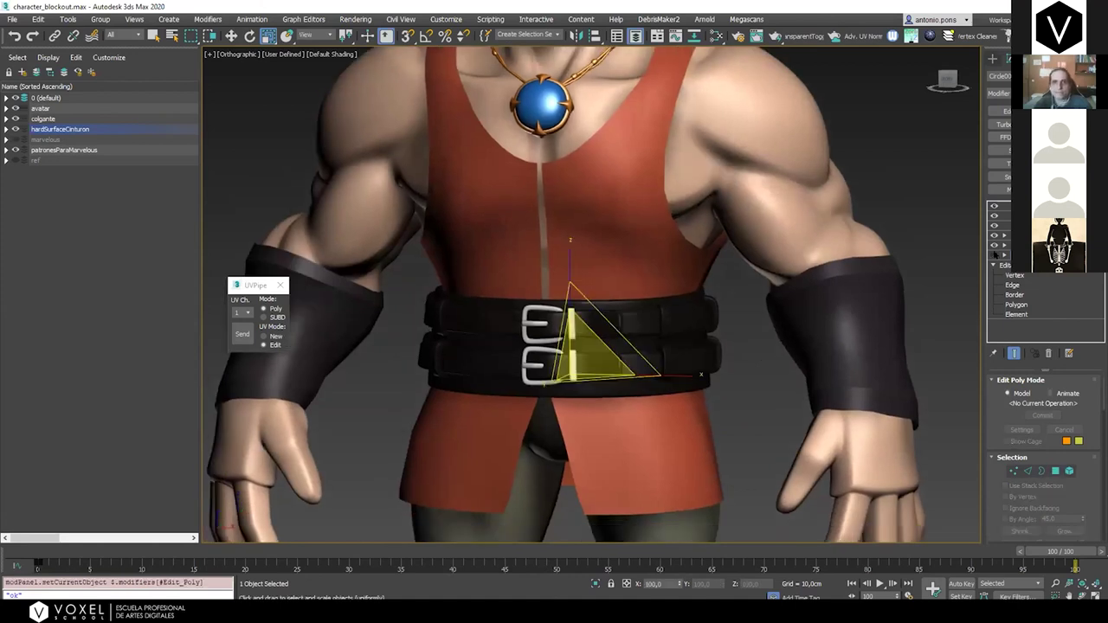
scroll(662, 290, down, 2)
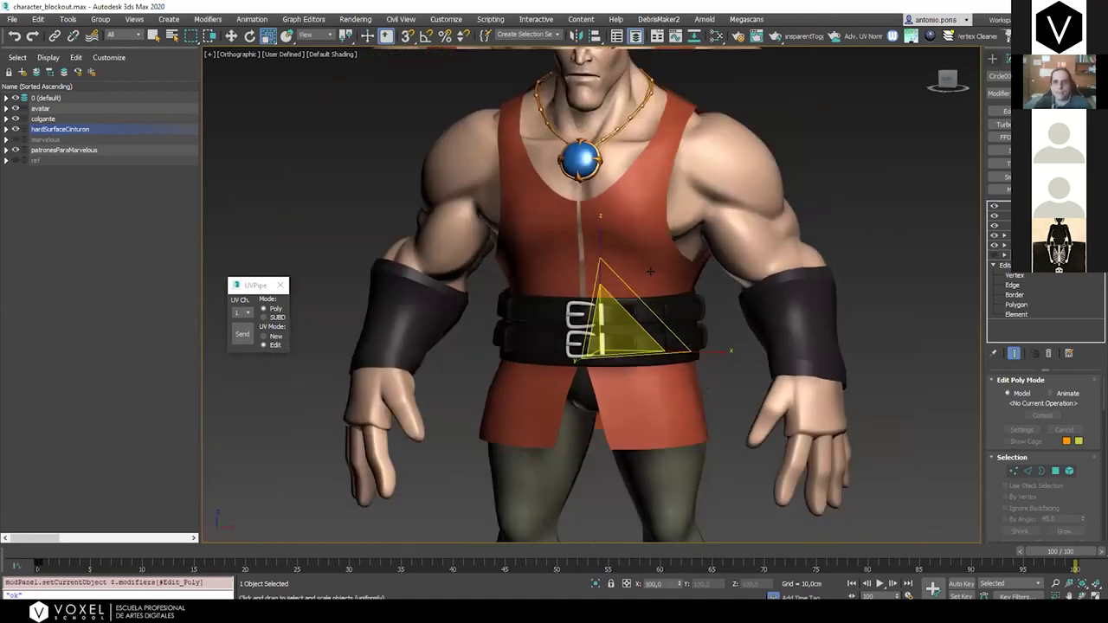
alt+middle_drag(651, 272, 684, 275)
Select the necklace's bead object and expand the colgante layer to list its parts
middle_drag(672, 225, 670, 364)
scroll(670, 364, up, 2)
scroll(511, 264, up, 3)
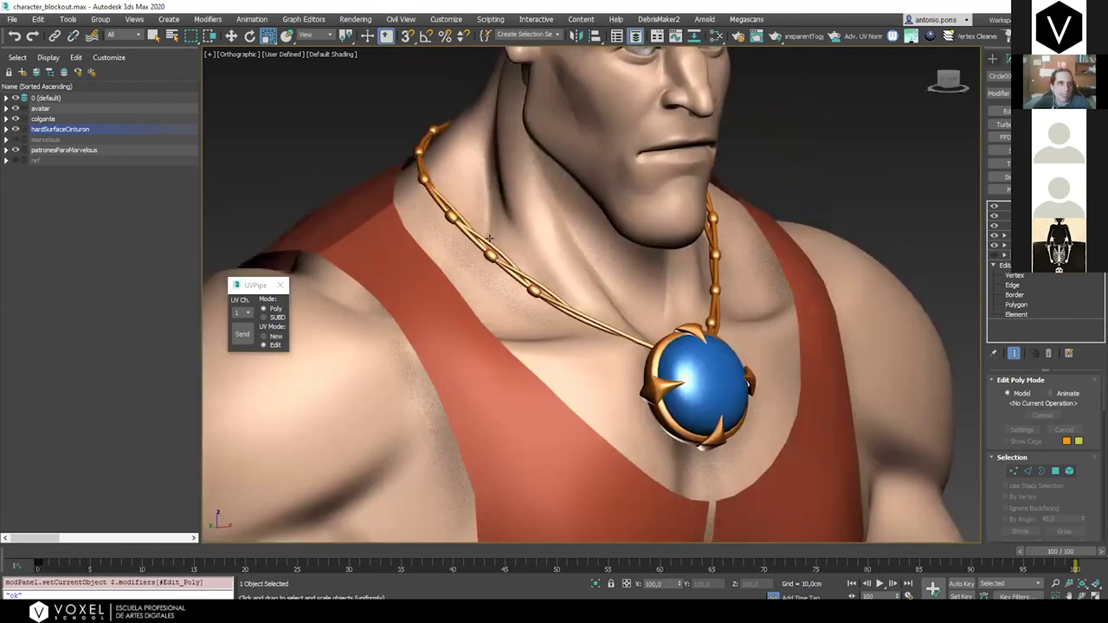
scroll(491, 244, up, 2)
key(F3)
key(F3)
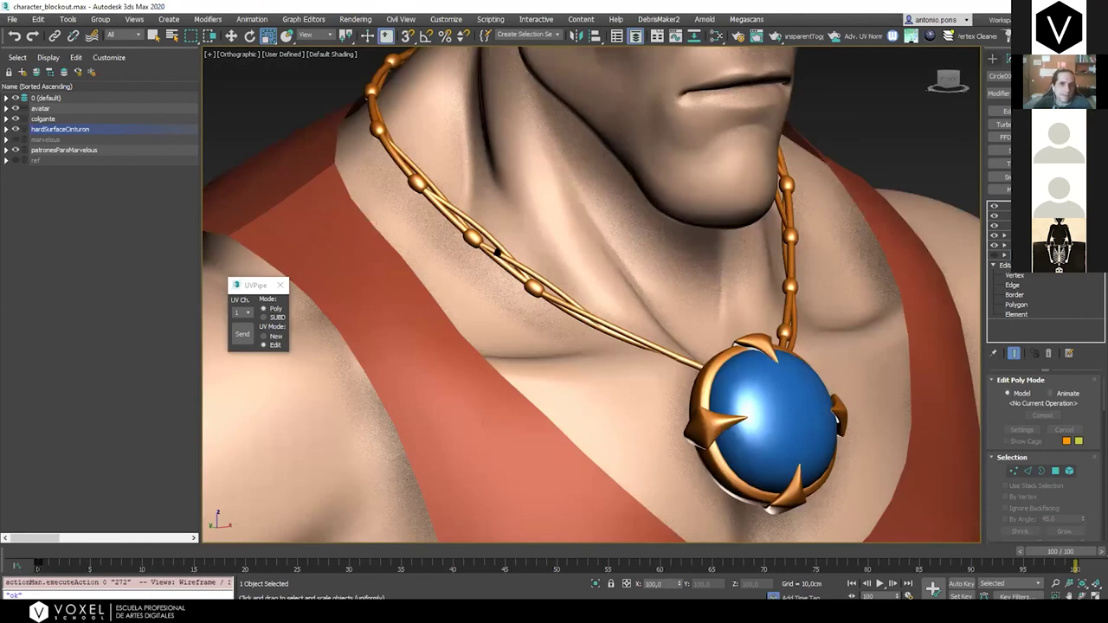
click(498, 252)
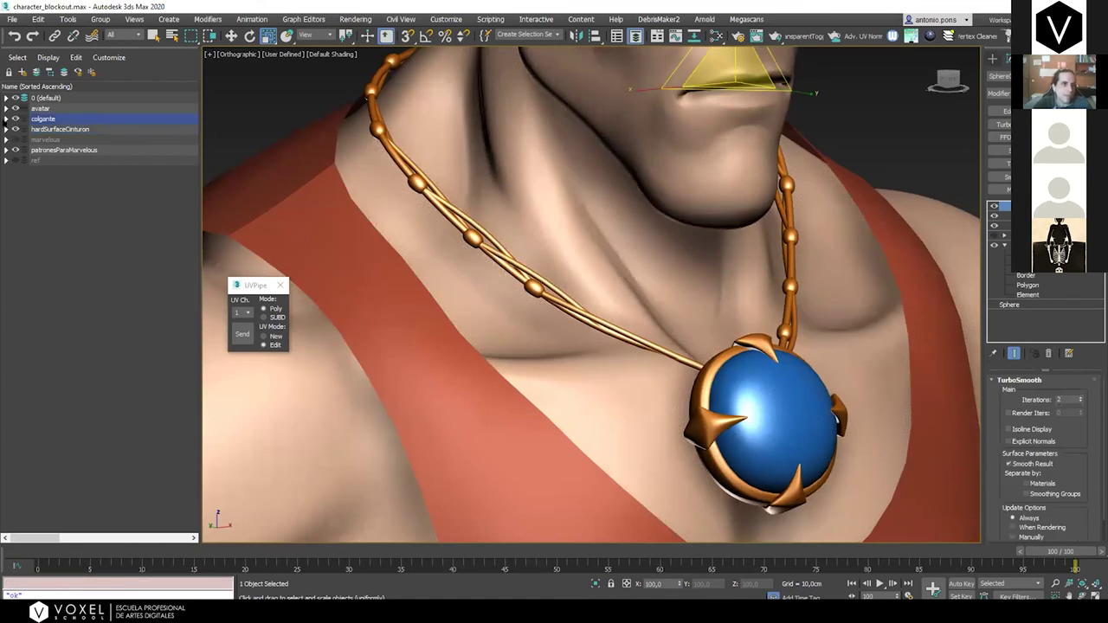
click(6, 119)
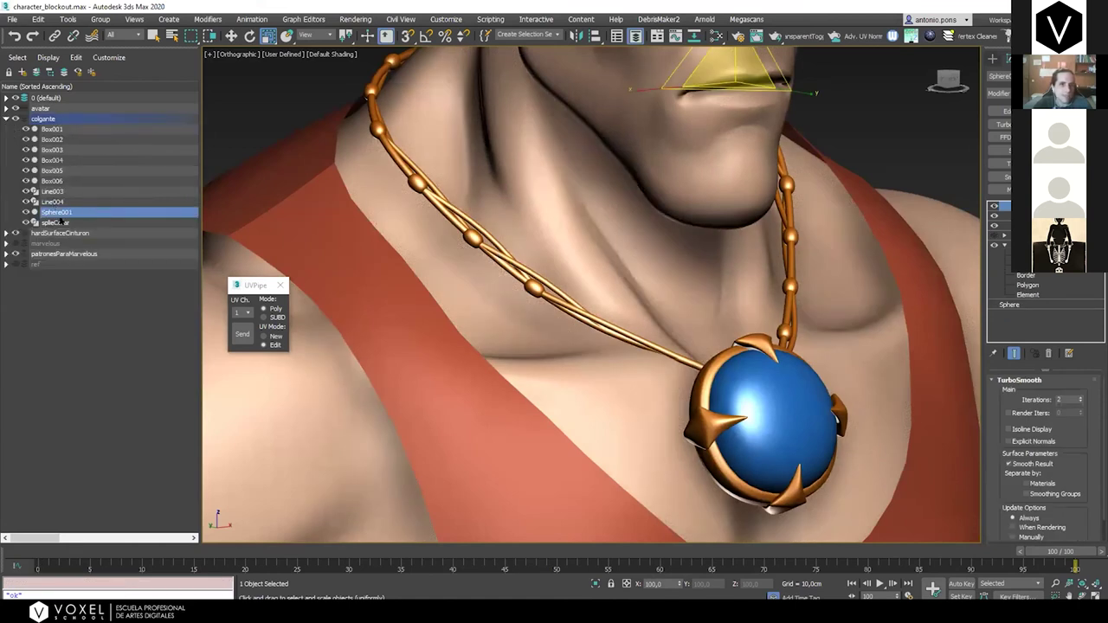
Select the splieCollar spline and inspect how the cords and beads run around the neck
click(600, 323)
alt+middle_drag(600, 323, 688, 310)
scroll(682, 286, down, 5)
scroll(687, 310, up, 5)
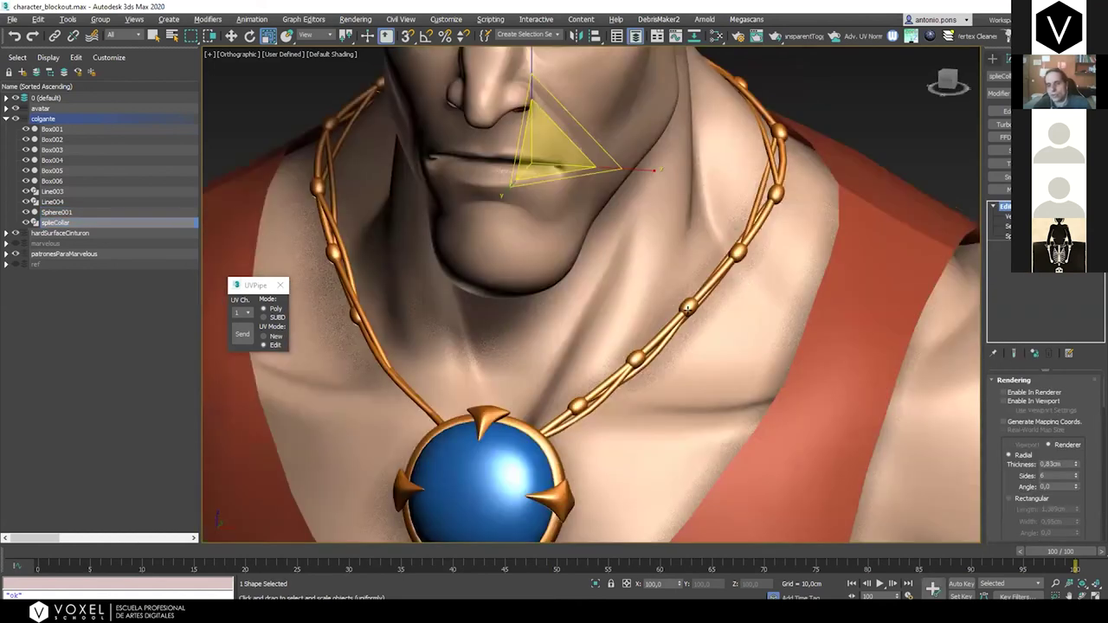
alt+middle_drag(819, 309, 712, 304)
scroll(712, 303, down, 5)
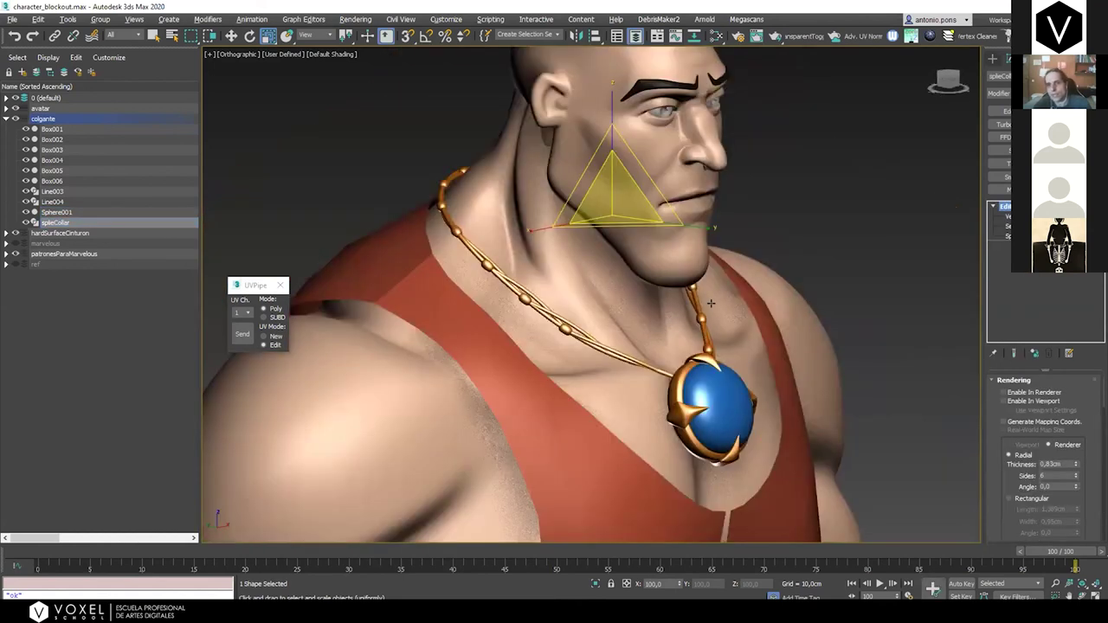
alt+middle_drag(627, 310, 669, 308)
Isolate the splieCollar spline, show shapes to view its curve, and leave isolation
key(shift+z)
key(alt+q)
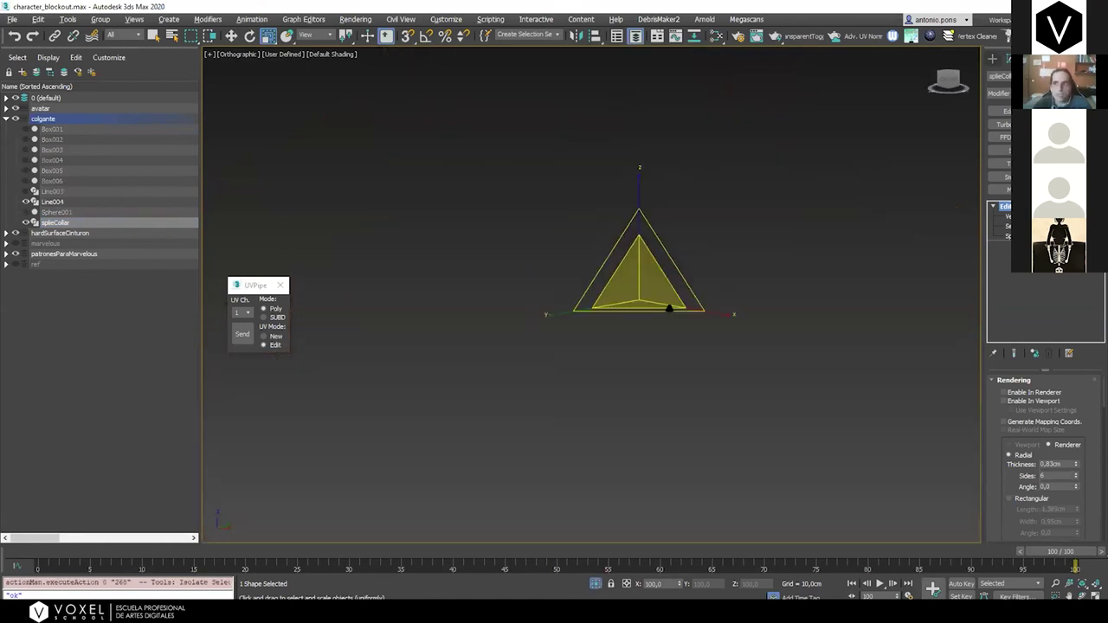
key(1)
click(1058, 59)
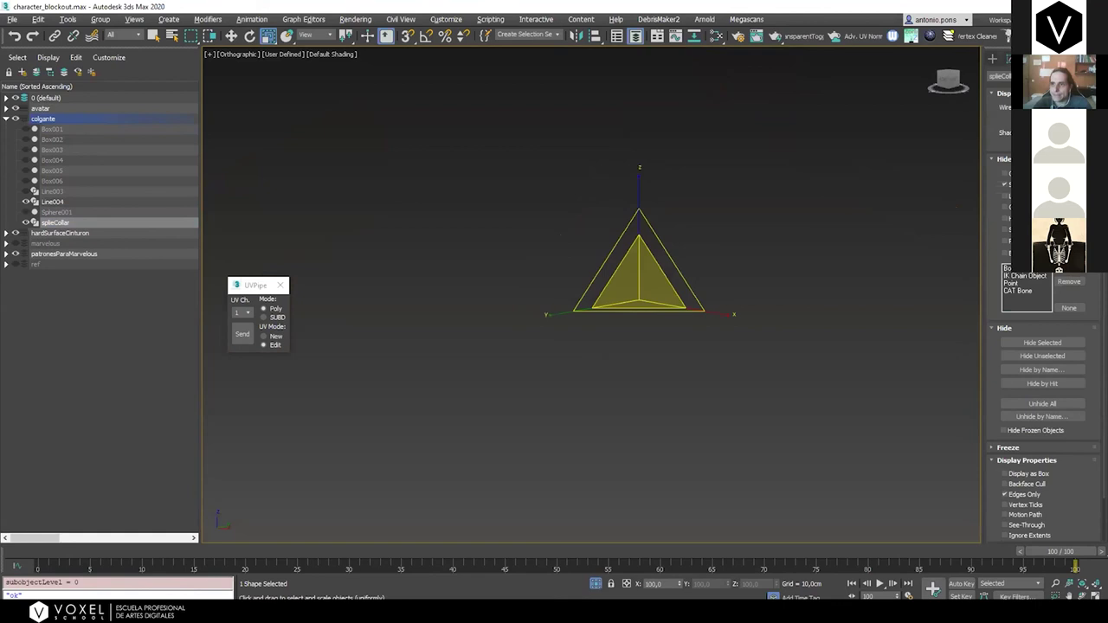
key(shift+s)
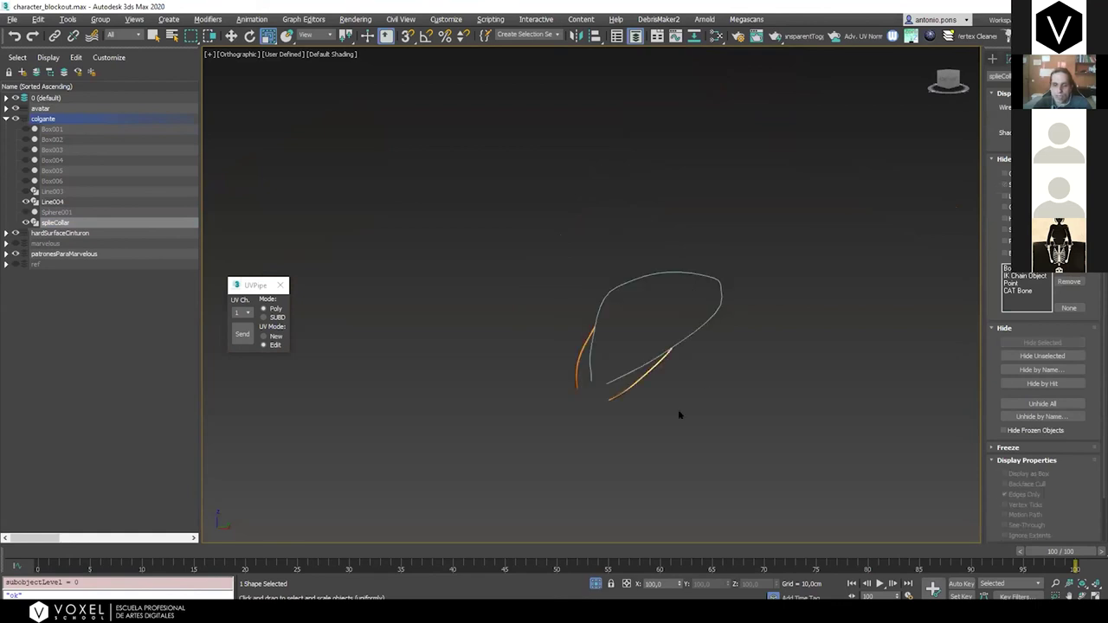
click(599, 585)
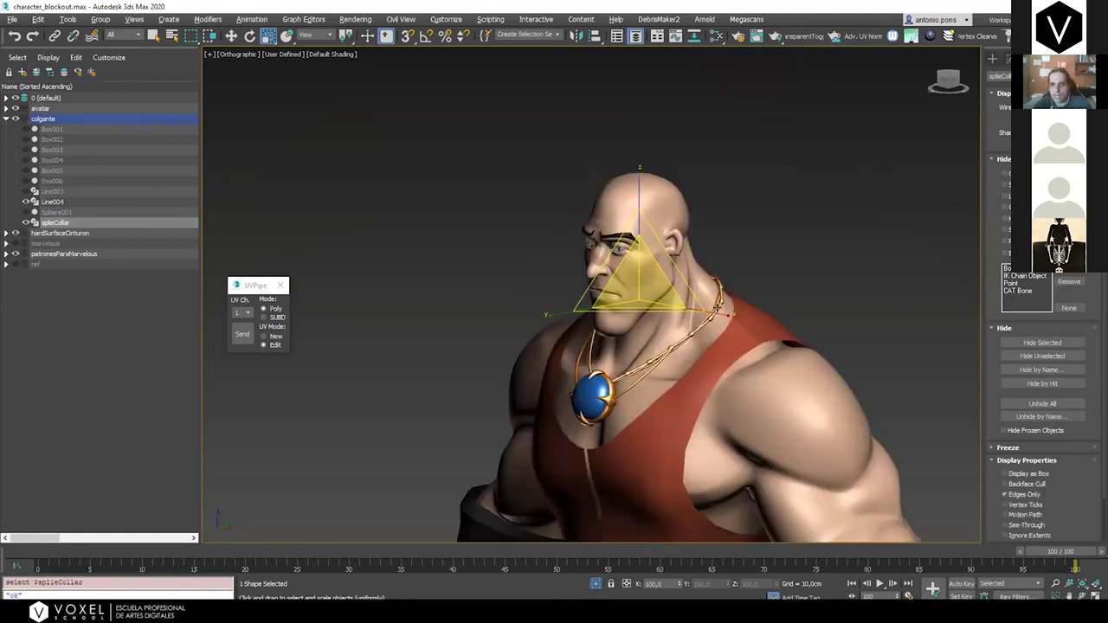
Move the splieCollar vertex near the character's left collarbone along X to reshape the beaded cords
scroll(698, 306, up, 2)
key(1)
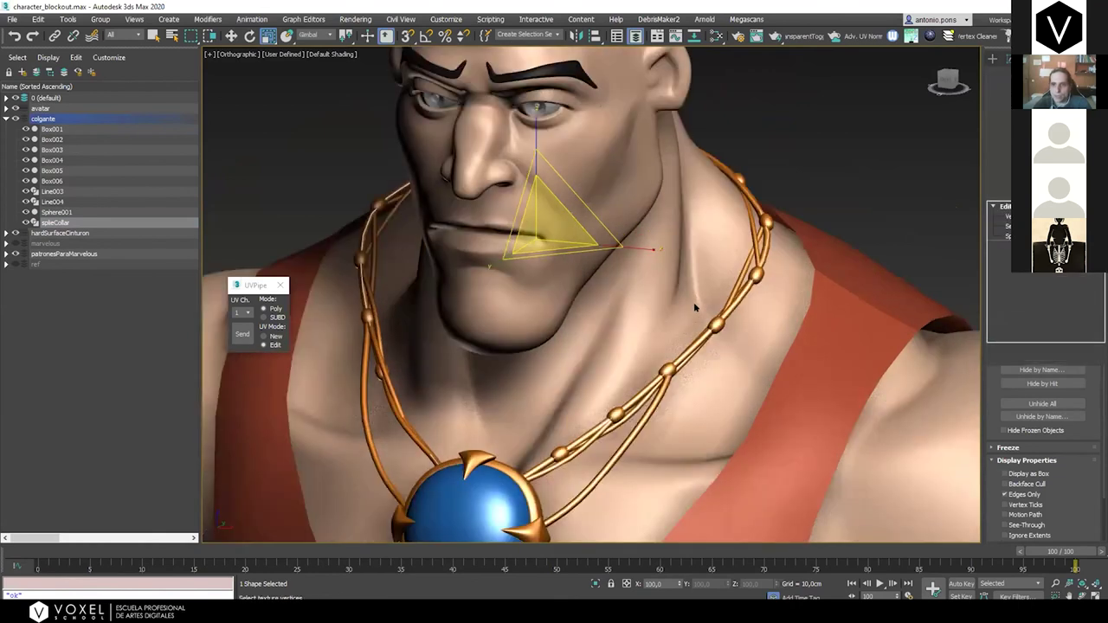
key(F3)
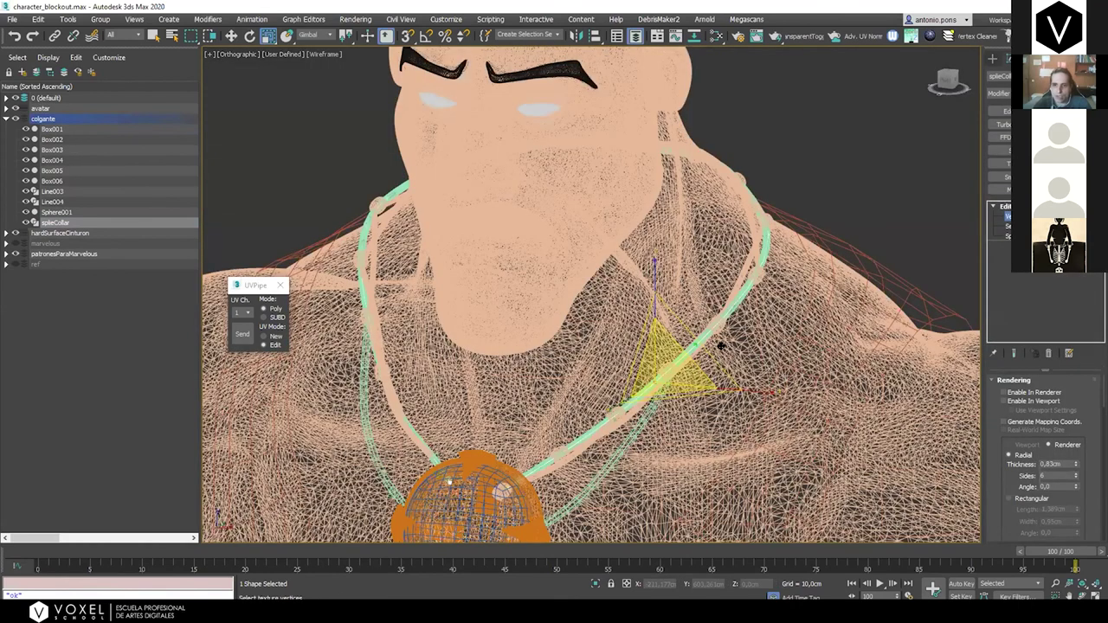
key(F3)
key(w)
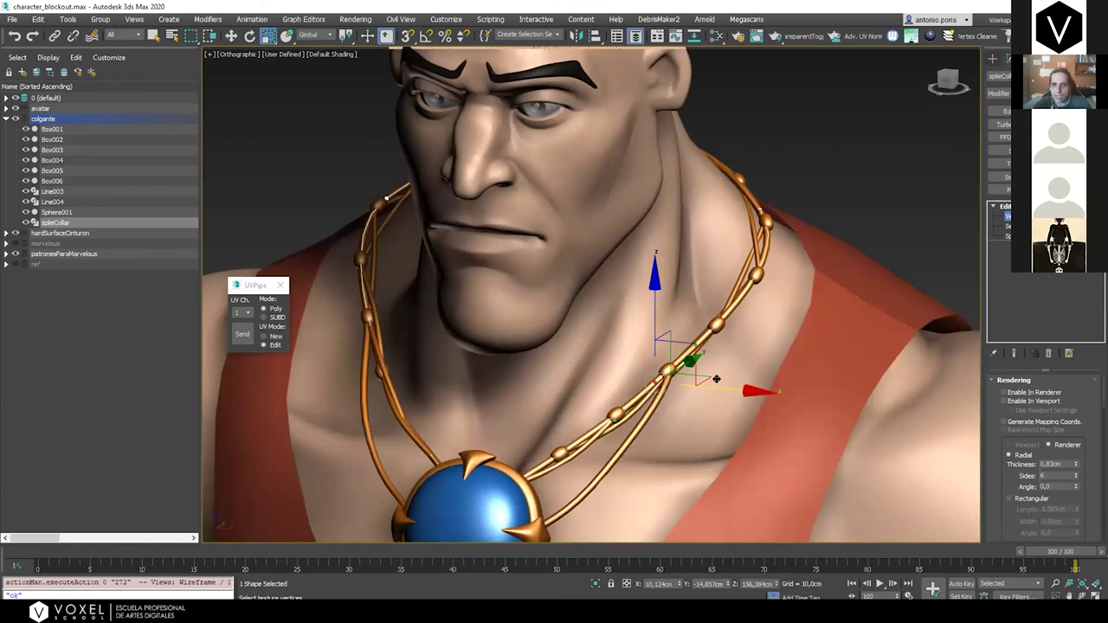
drag(753, 384, 738, 391)
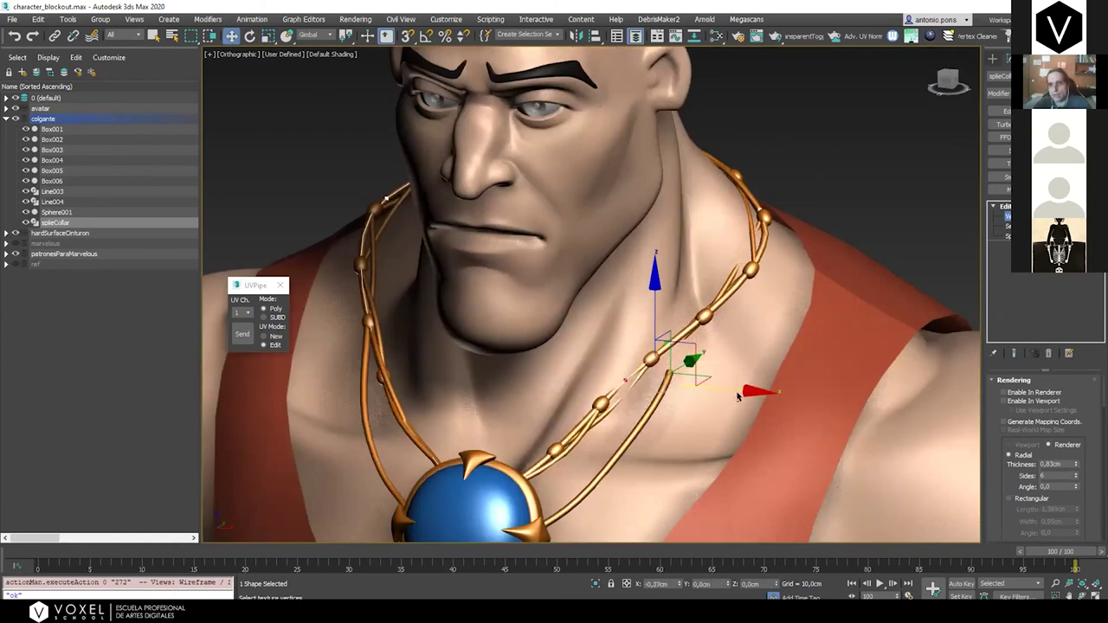
Try moving the splieCollar vertex on the character's right side of the neck, and undo the move
alt+middle_drag(739, 396, 606, 366)
scroll(607, 367, down, 4)
scroll(562, 421, up, 5)
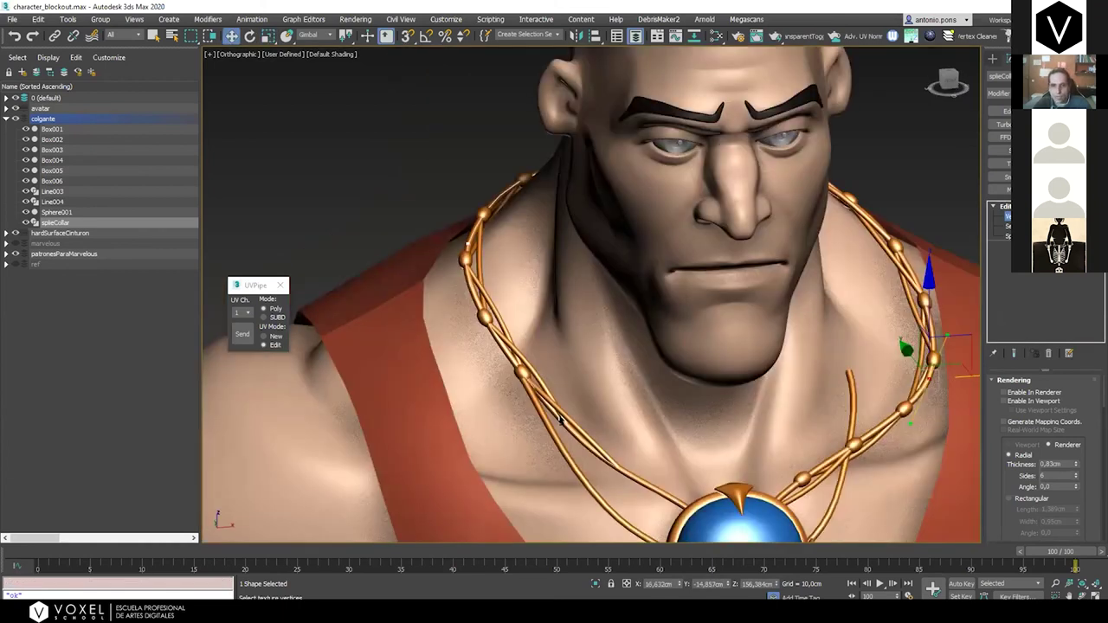
click(561, 421)
alt+middle_drag(561, 420, 600, 447)
drag(539, 402, 494, 356)
alt+middle_drag(494, 355, 645, 251)
key(ctrl+z)
Reposition the splieCollar vertex on the character's right side, finishing with a move of about 5.1 cm in X and 0.87 cm in Y
scroll(616, 279, down, 4)
drag(494, 244, 493, 317)
scroll(507, 356, up, 3)
alt+middle_drag(508, 356, 660, 356)
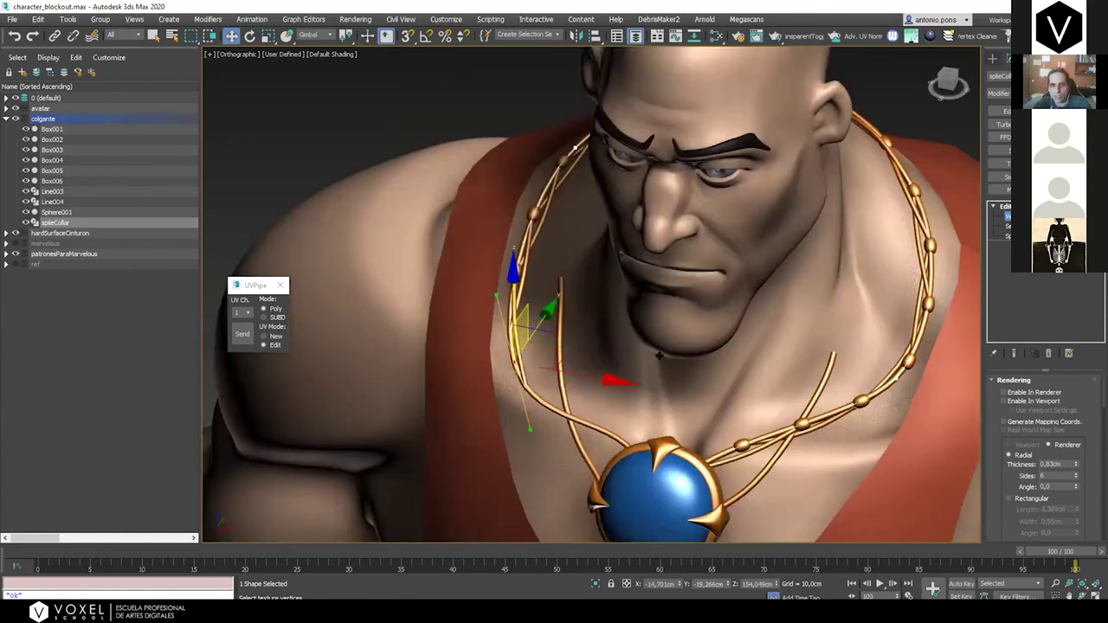
drag(625, 355, 627, 356)
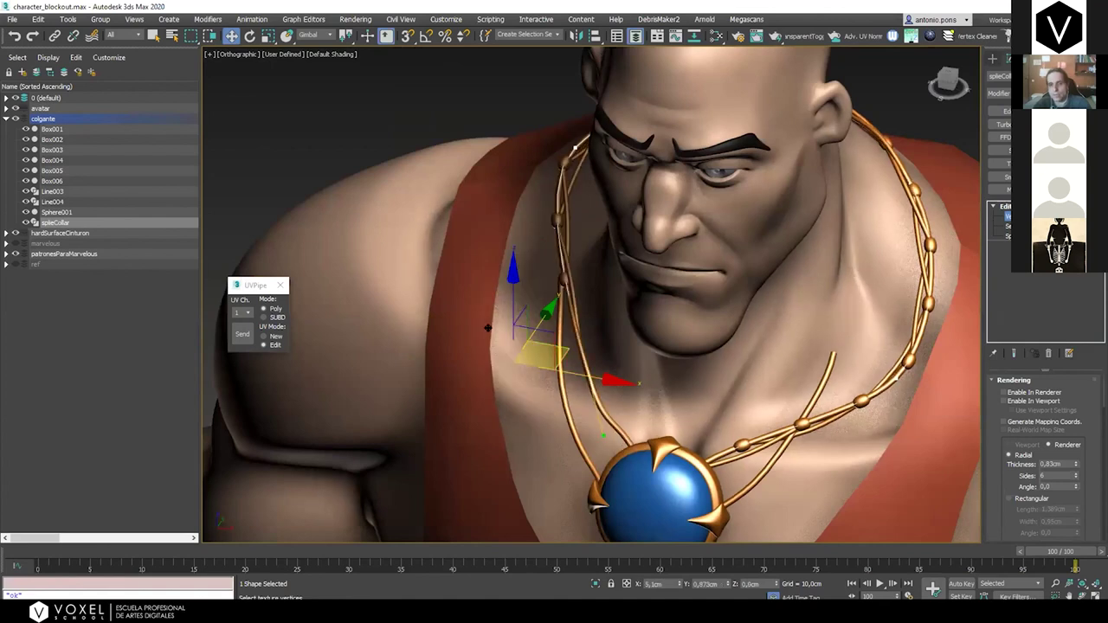
alt+middle_drag(490, 329, 520, 323)
scroll(519, 320, up, 3)
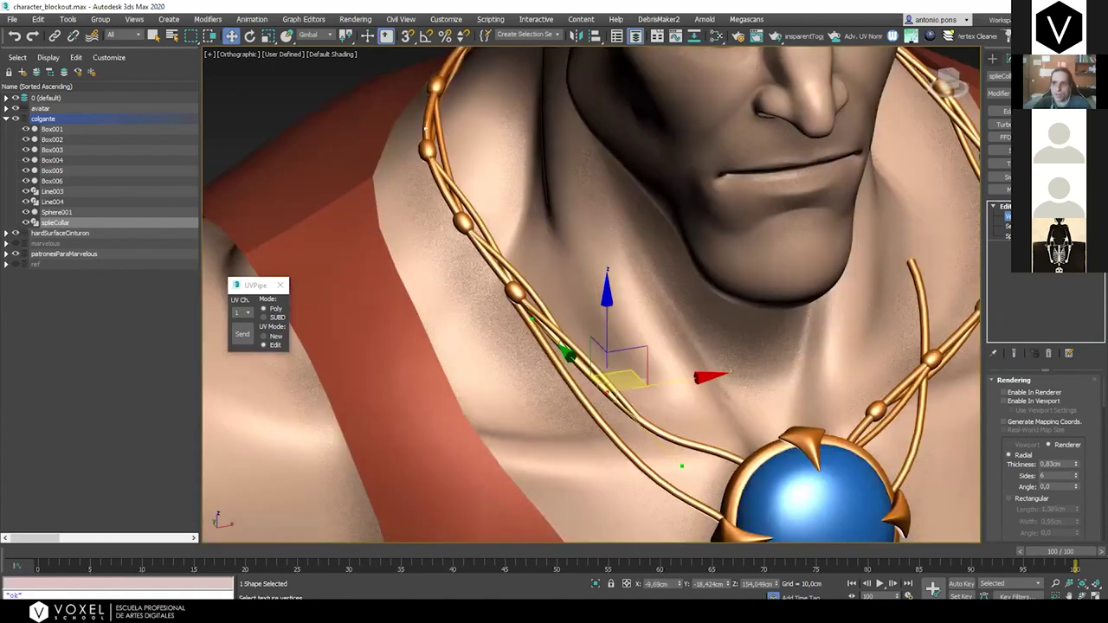
Leave vertex editing, select the necklace beads, and set their Clone modifier to 12 clones with a Z displacement of 8.351 cm
key(1)
click(513, 292)
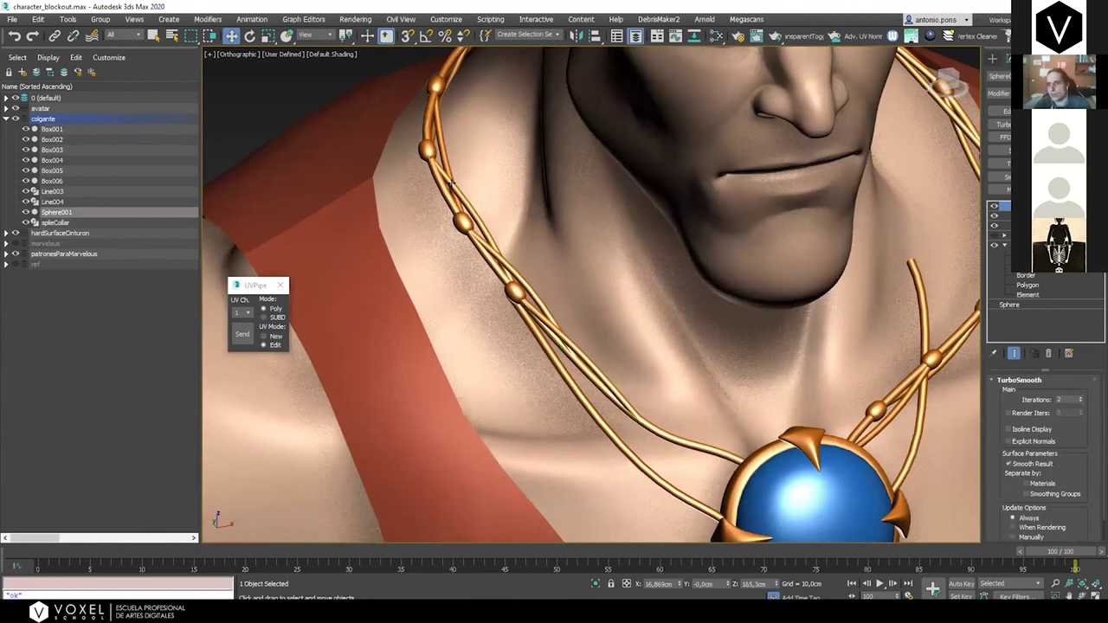
key(F4)
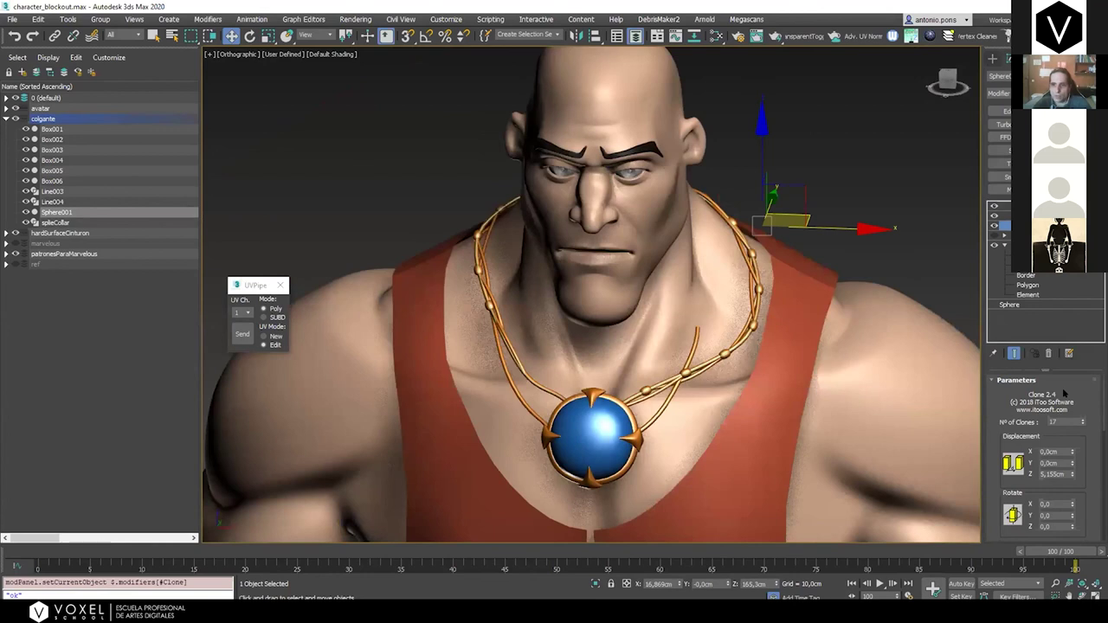
click(1082, 424)
click(1083, 424)
click(1083, 424)
click(1084, 424)
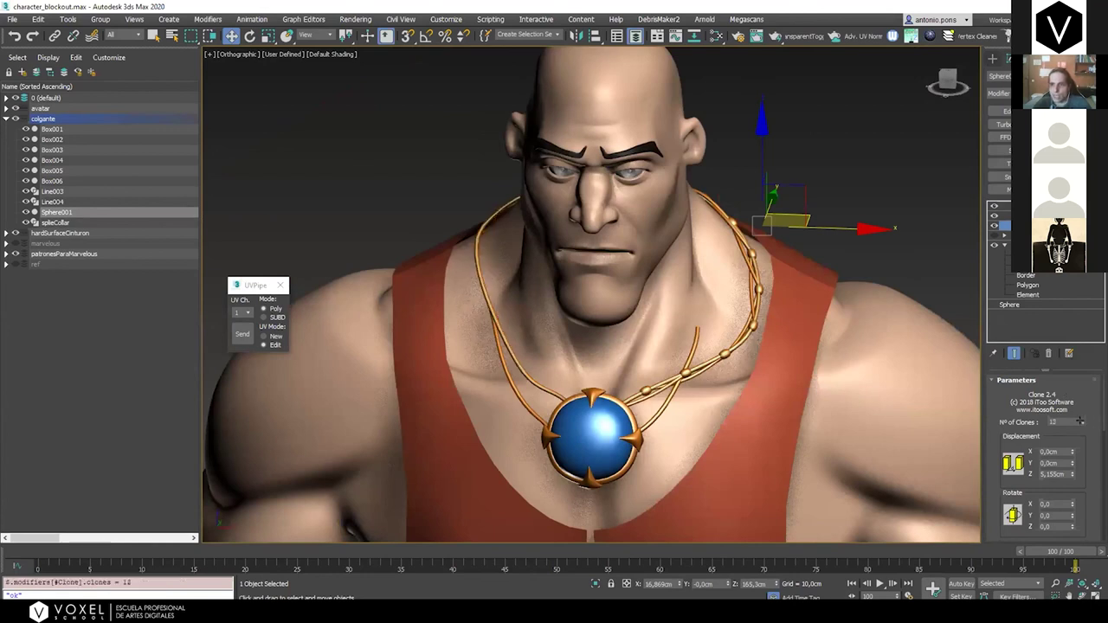
alt+middle_drag(835, 329, 756, 356)
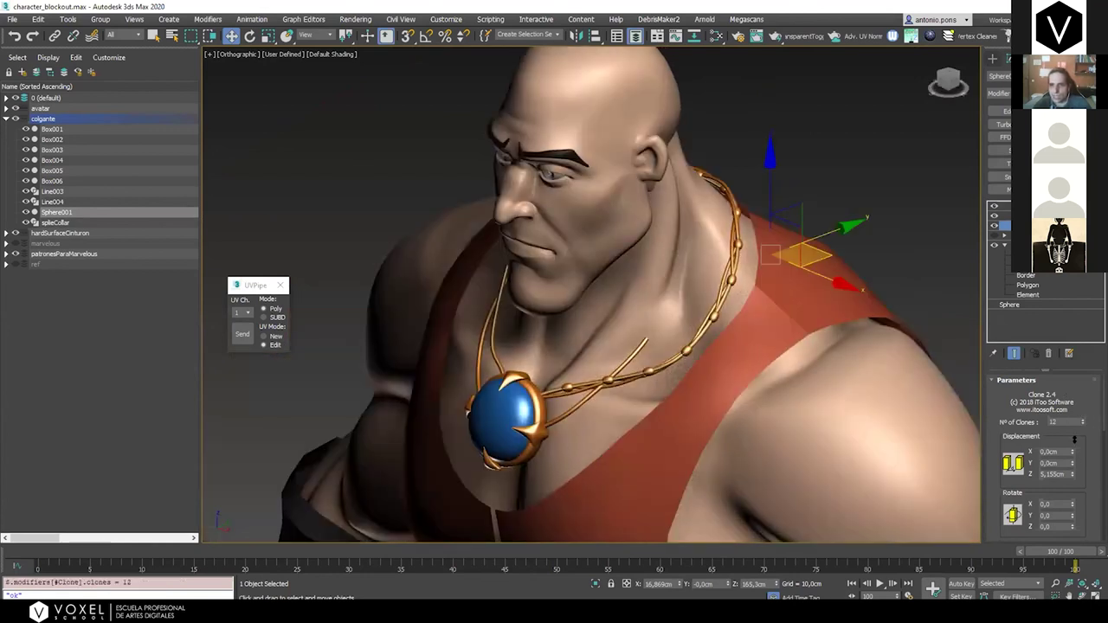
mouse_move(1073, 429)
mouse_down()
mouse_move(1072, 442)
mouse_move(1073, 432)
mouse_up()
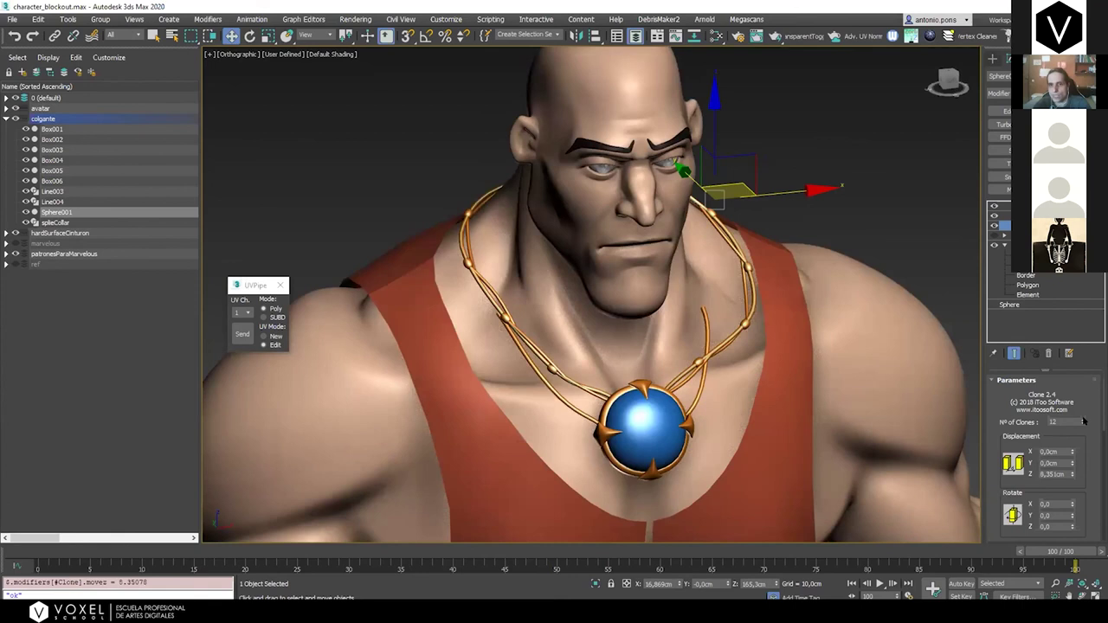
Set the beads' Clone modifier to 18 clones with a Z displacement of 5.428 cm and review the necklace
click(1084, 421)
mouse_move(1073, 475)
mouse_down()
mouse_move(1073, 503)
mouse_move(1076, 488)
mouse_up()
alt+middle_drag(909, 386, 775, 366)
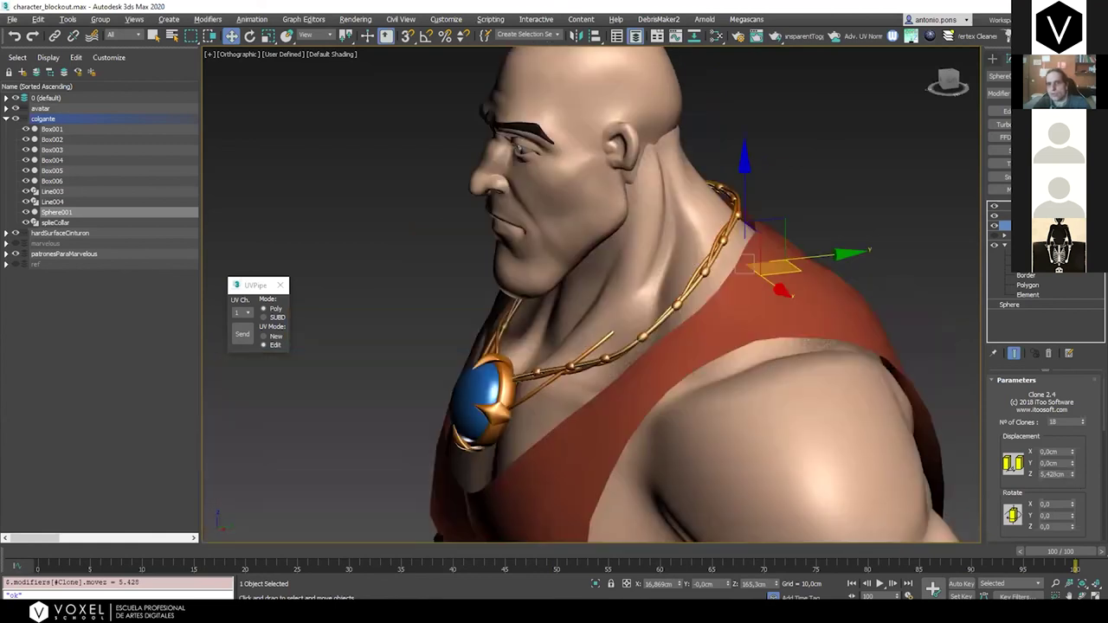
key(shift+z)
key(shift+z)
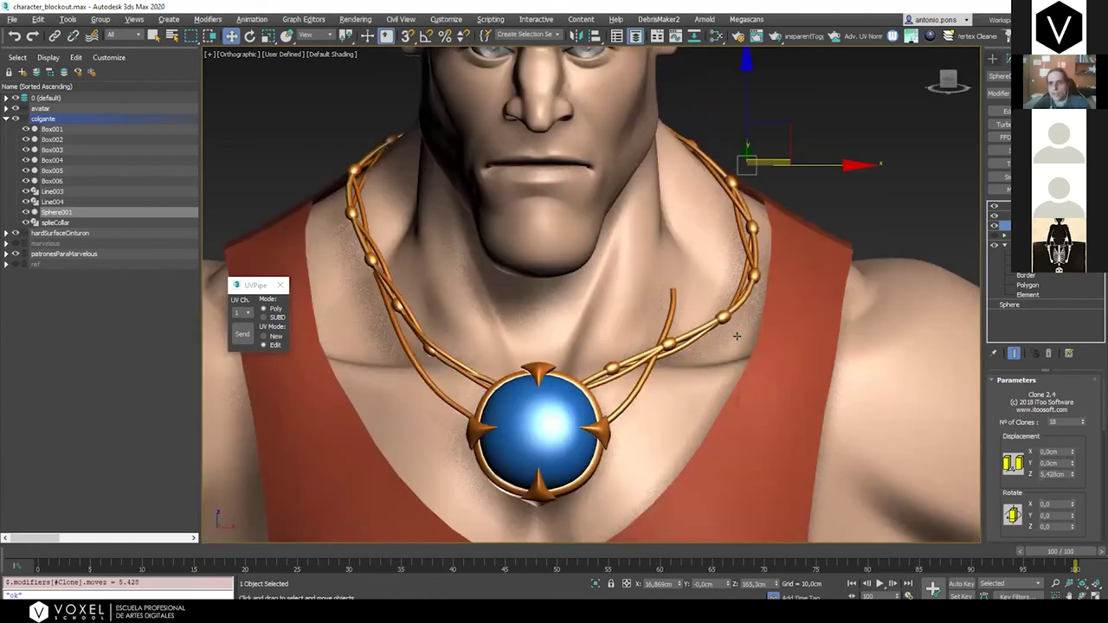
key(shift+z)
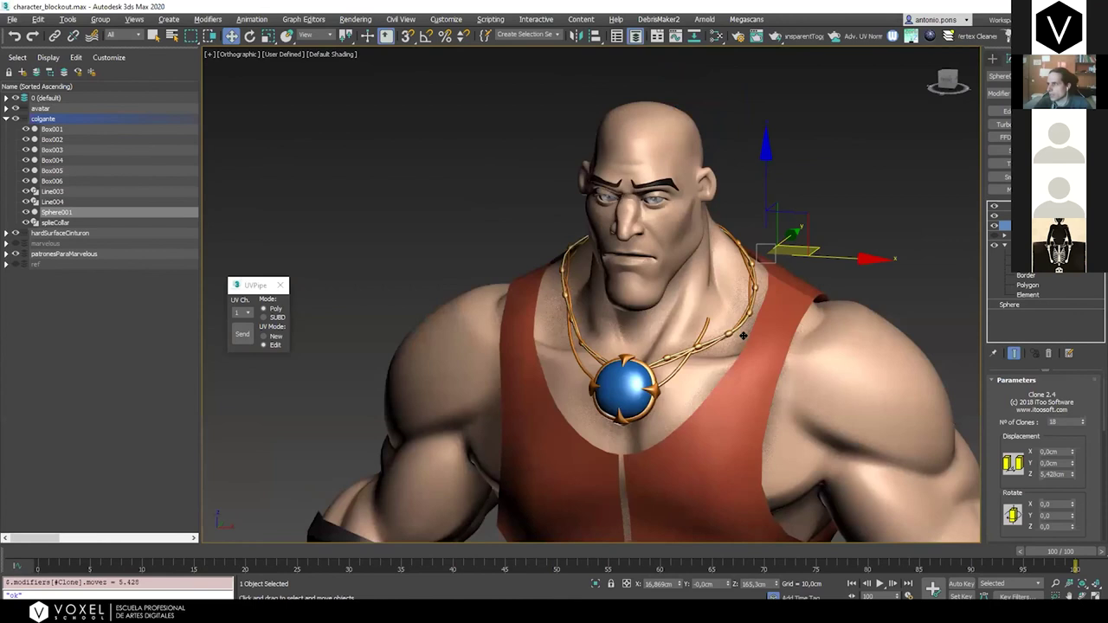
scroll(743, 336, up, 2)
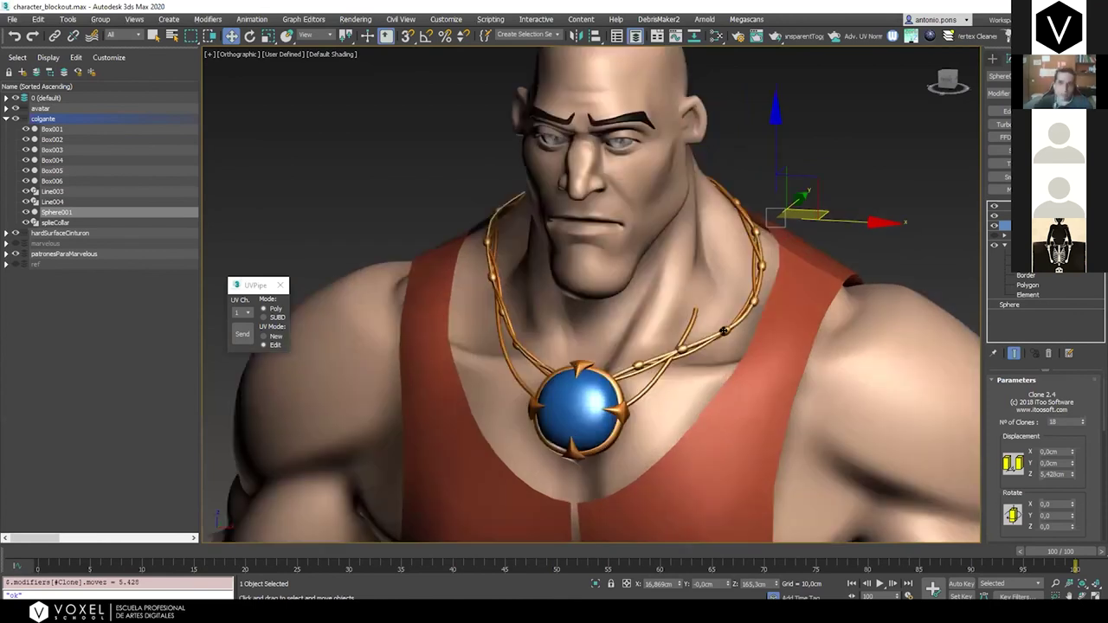
Undo the recent bead Clone changes and the splieCollar vertex moves
scroll(726, 331, down, 2)
key(ctrl+z)
key(ctrl+z)
key(ctrl+z)
key(ctrl+z)
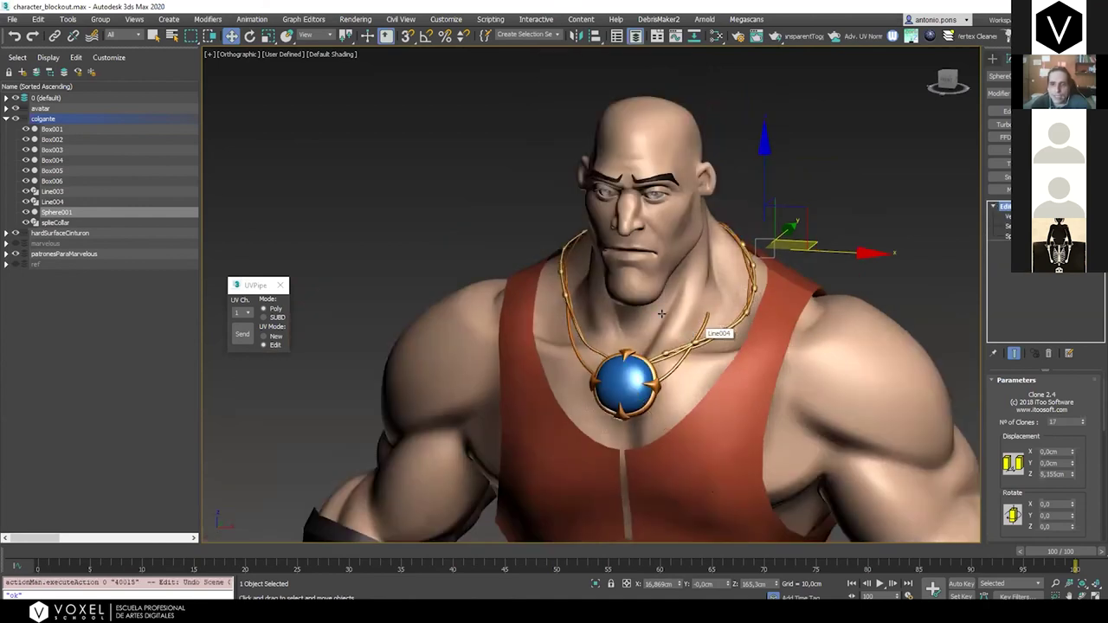
key(ctrl+z)
key(ctrl+z)
scroll(654, 280, down, 2)
scroll(654, 280, up, 4)
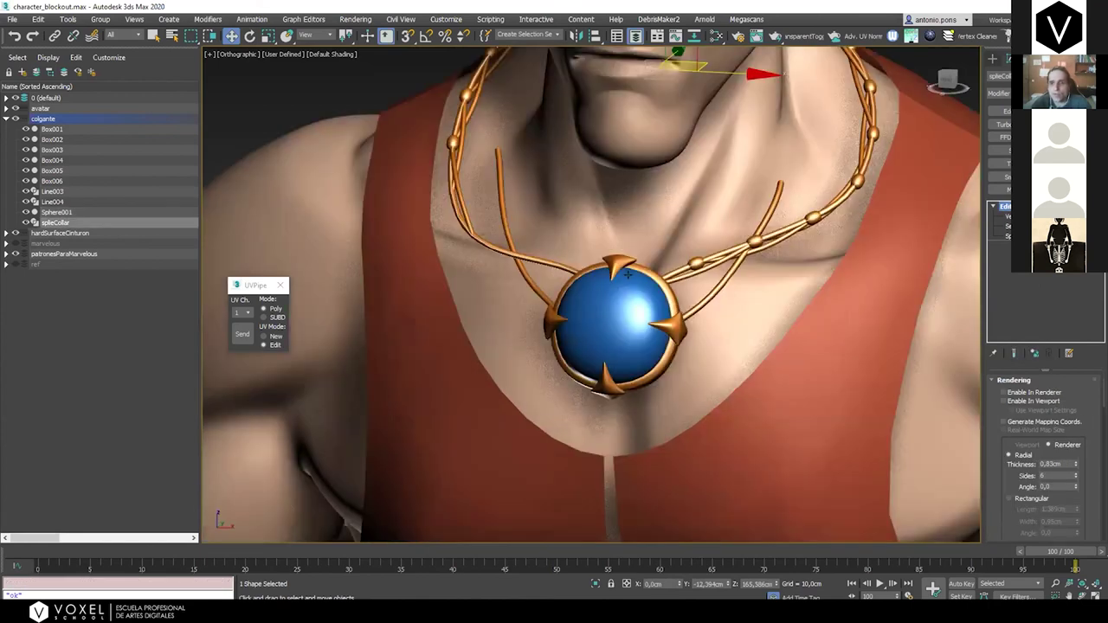
Select the pendant's ring, blue stone and four prongs, and isolate them from the rest of the scene
scroll(651, 266, up, 3)
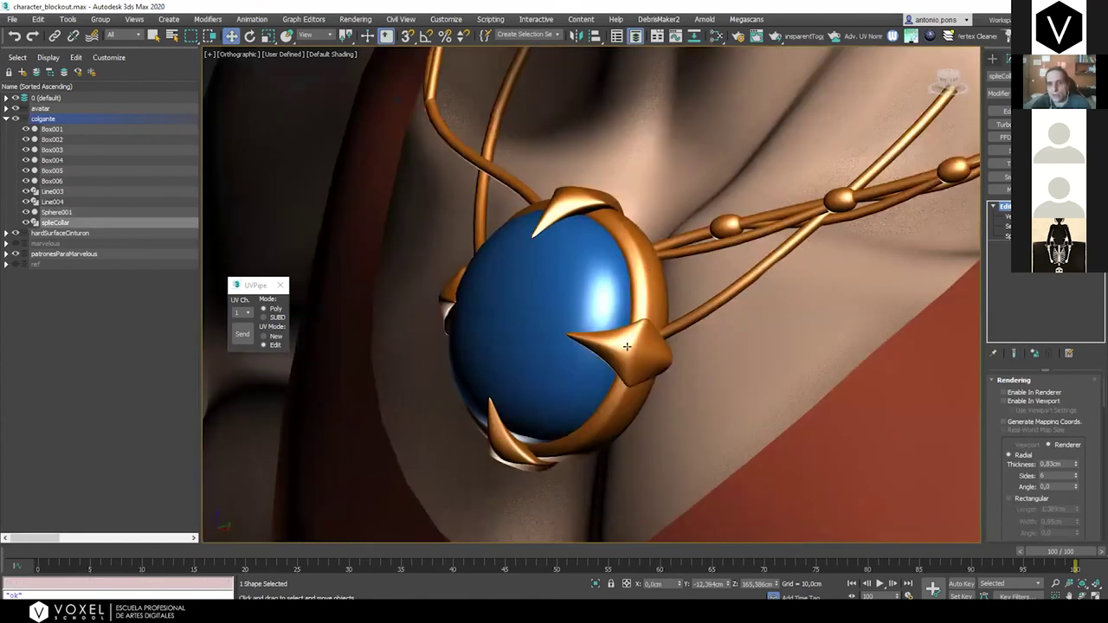
key(F4)
click(627, 347)
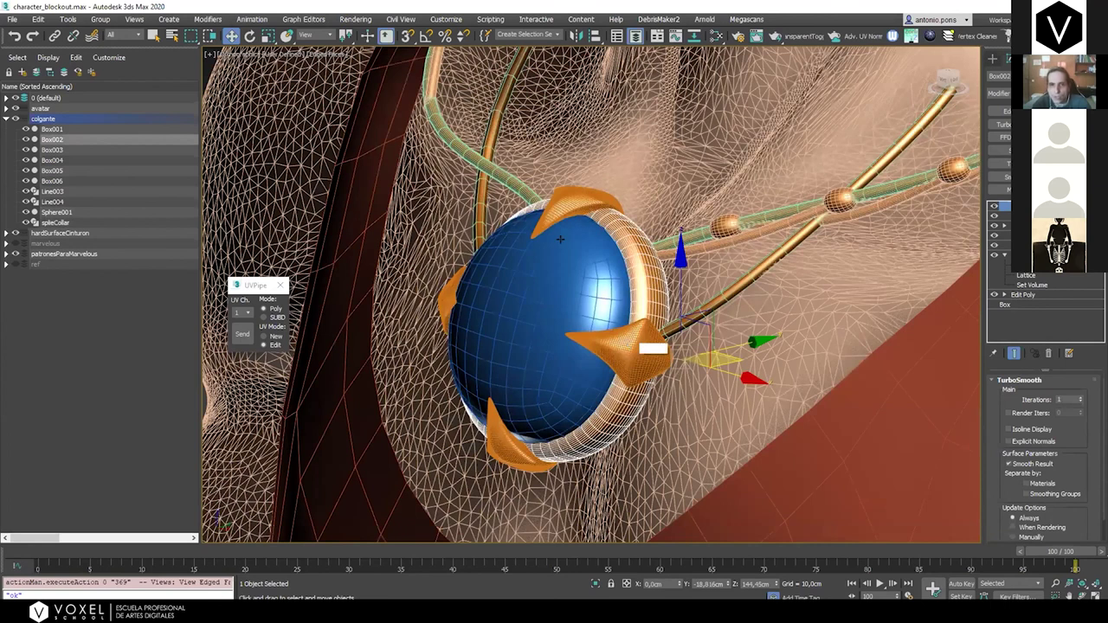
ctrl+click(502, 320)
alt+middle_drag(522, 404, 580, 430)
ctrl+click(564, 210)
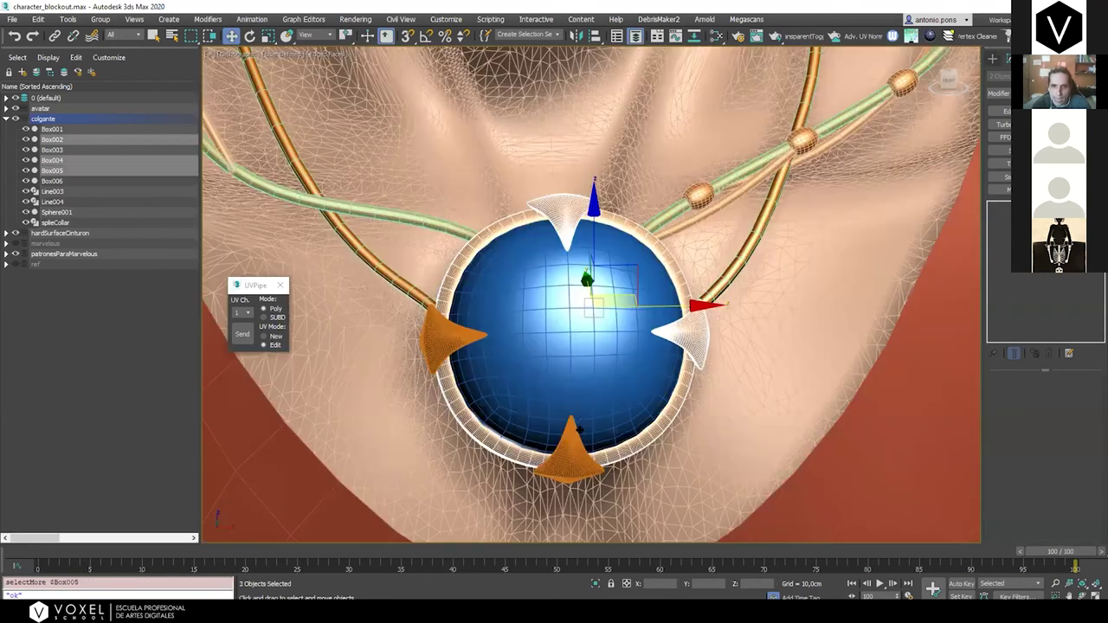
ctrl+click(444, 338)
ctrl+click(570, 452)
key(alt+q)
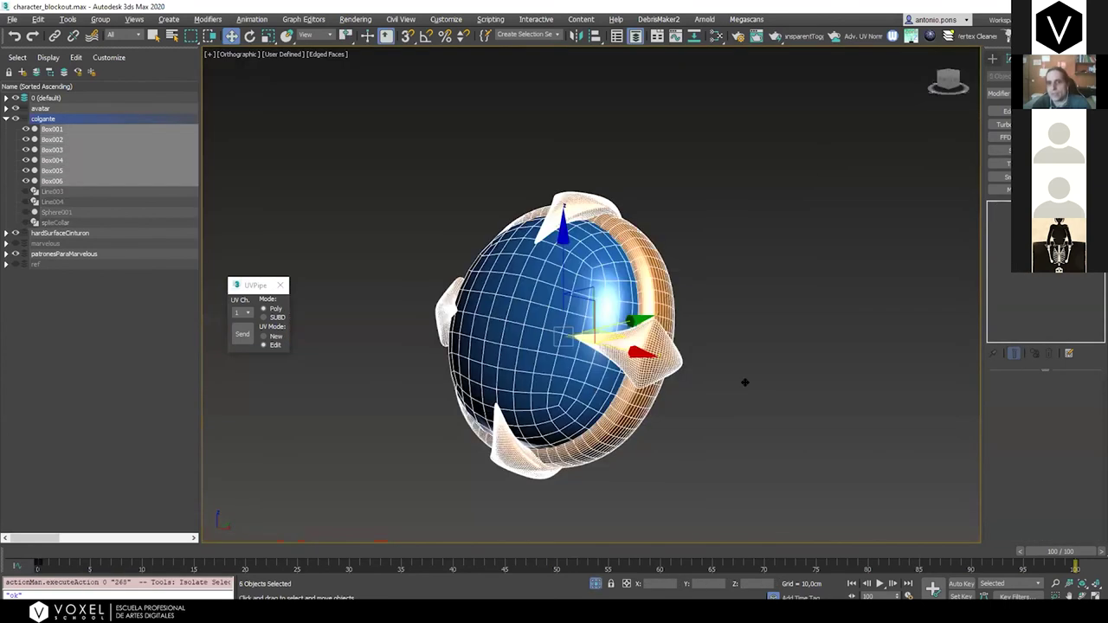
Examine the mesh of prong Box004, toggling its TurboSmooth modifiers to compare smoothed and unsmoothed geometry
click(645, 344)
key(F4)
key(F4)
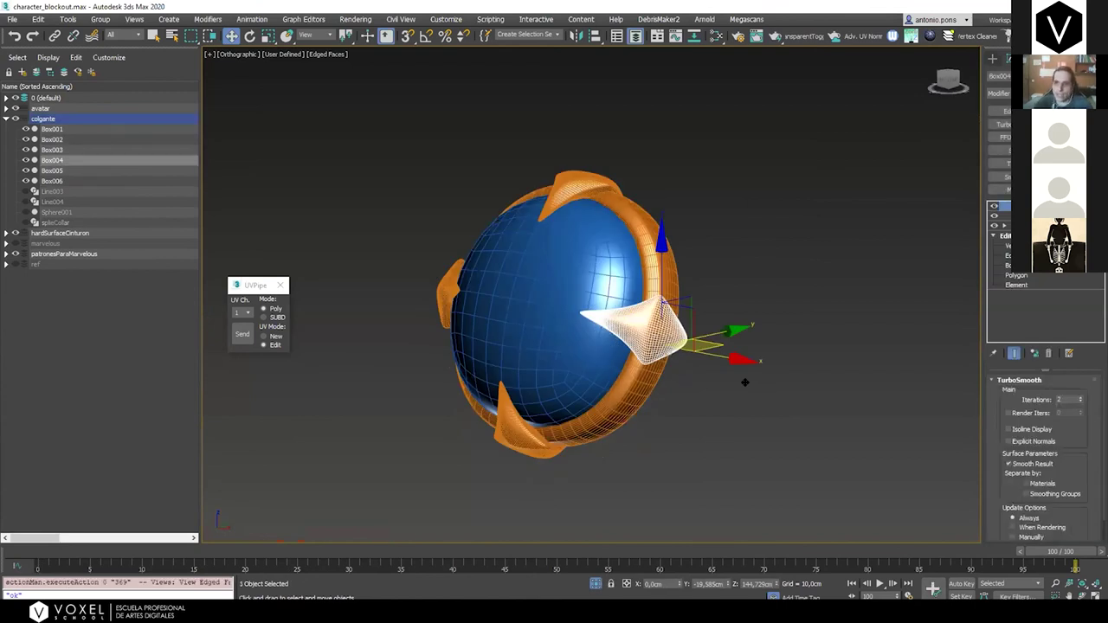
key(F4)
scroll(641, 311, up, 4)
click(995, 206)
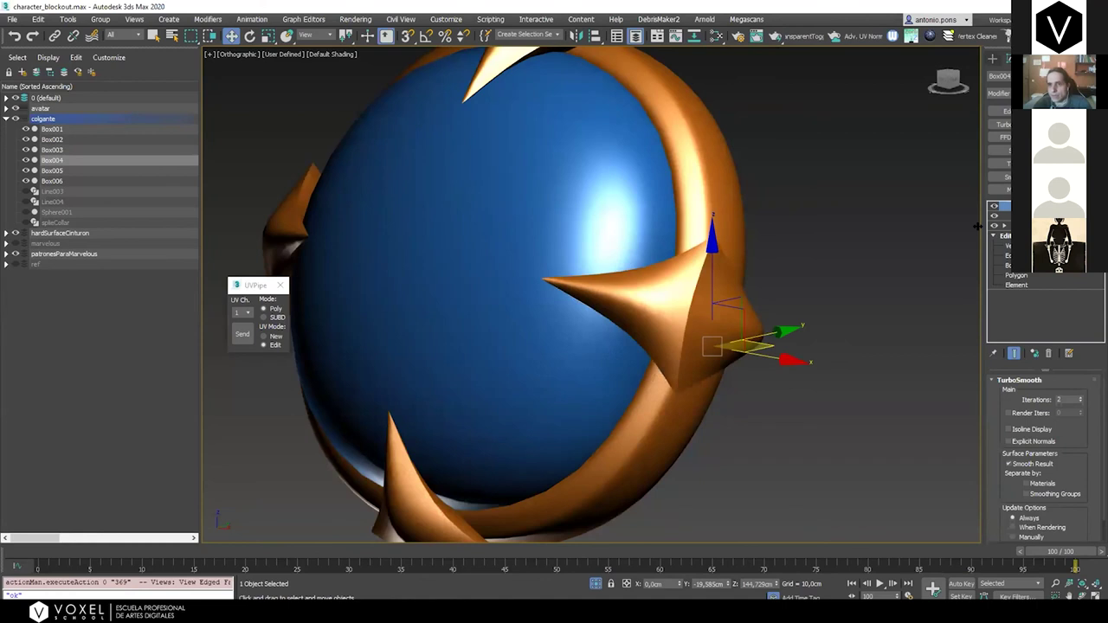
click(994, 216)
key(F4)
scroll(591, 273, down, 2)
mouse_move(590, 274)
alt+middle_down()
mouse_move(674, 282)
mouse_move(597, 278)
alt+middle_up()
alt+middle_drag(816, 280, 736, 281)
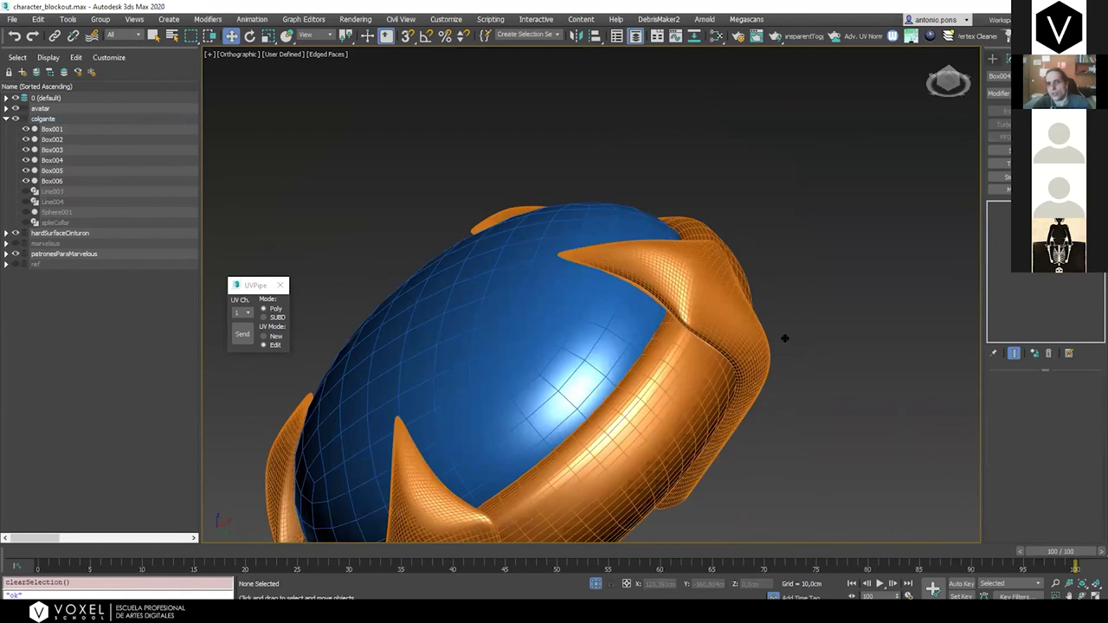
Examine the base mesh of ring Box002 by switching its two TurboSmooth modifiers off and back on
click(675, 277)
key(F4)
alt+middle_drag(675, 277, 688, 221)
scroll(630, 233, down, 4)
scroll(687, 221, up, 2)
click(687, 221)
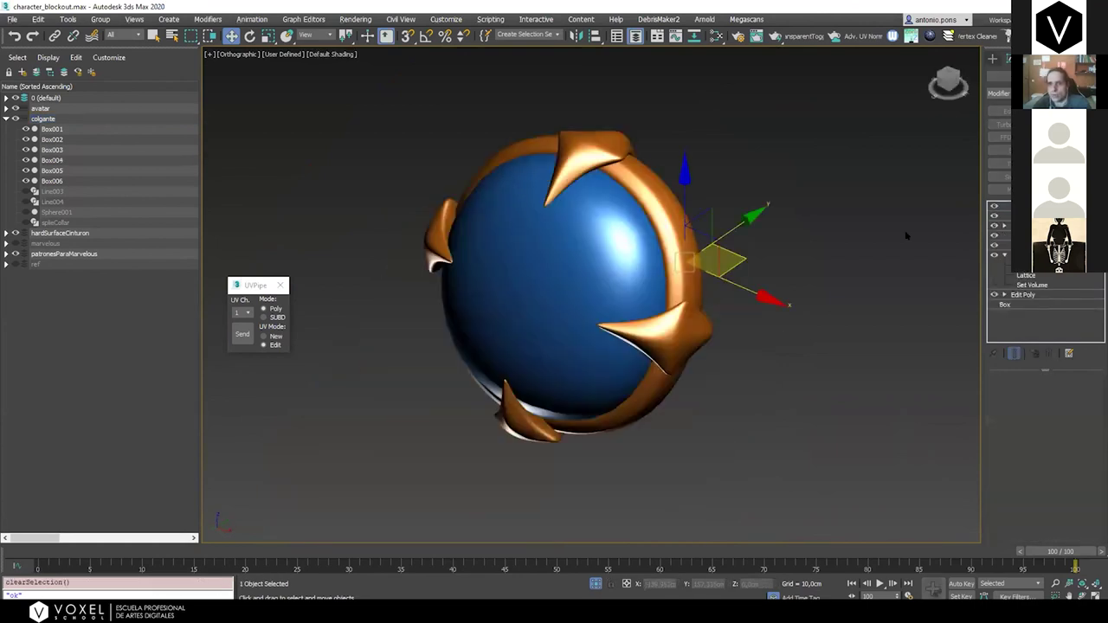
key(F4)
scroll(687, 246, up, 2)
click(994, 207)
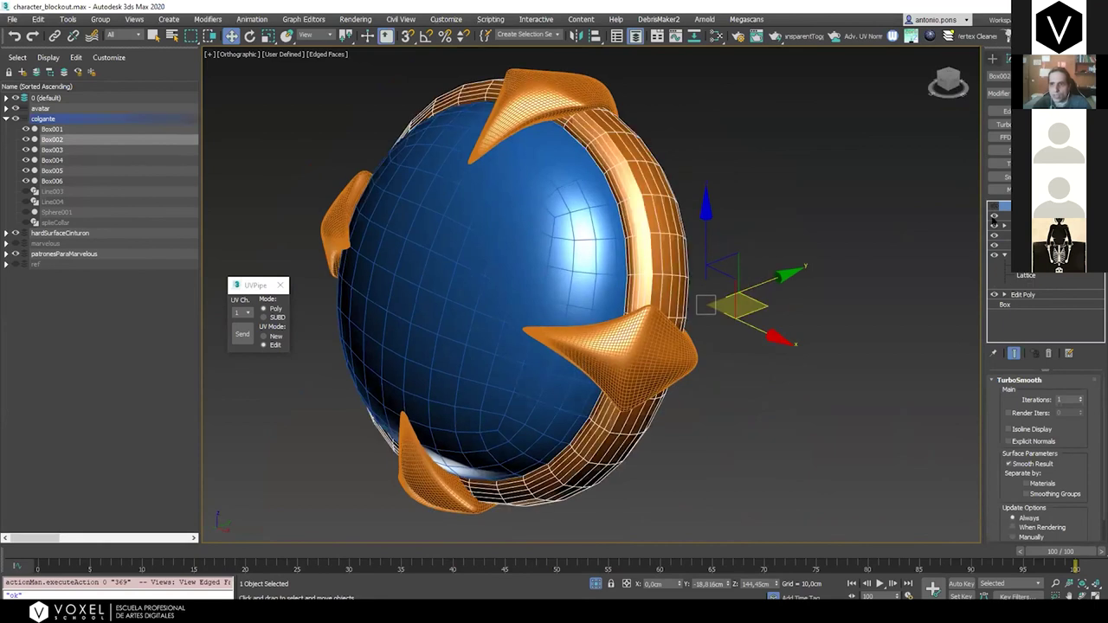
click(994, 216)
alt+middle_drag(633, 239, 442, 120)
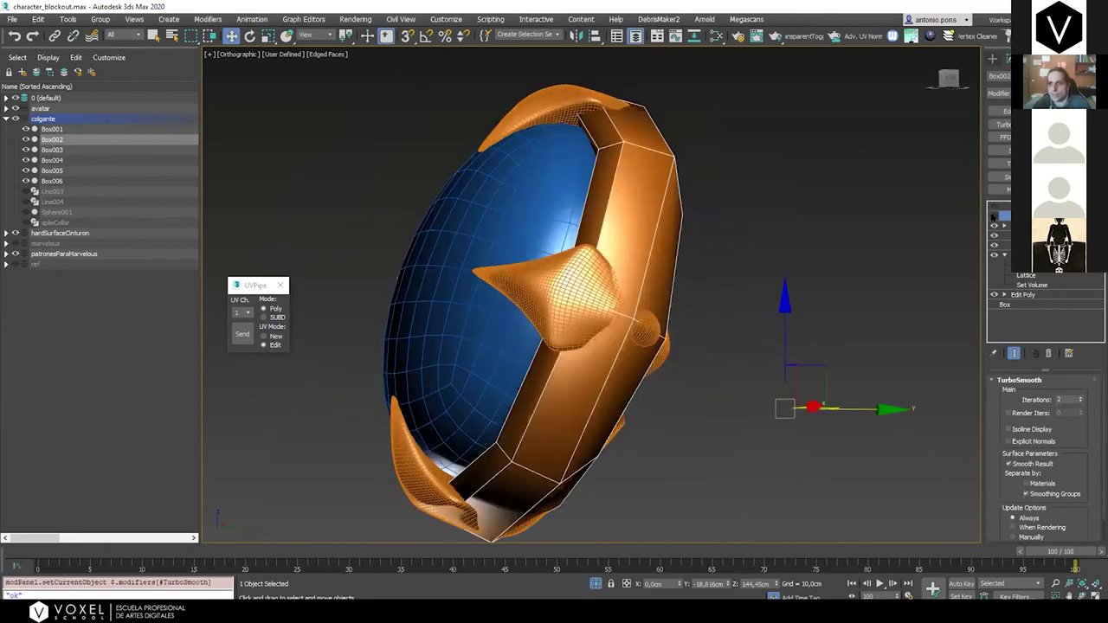
click(994, 207)
mouse_move(716, 259)
middle_down()
mouse_move(823, 320)
mouse_move(960, 373)
middle_up()
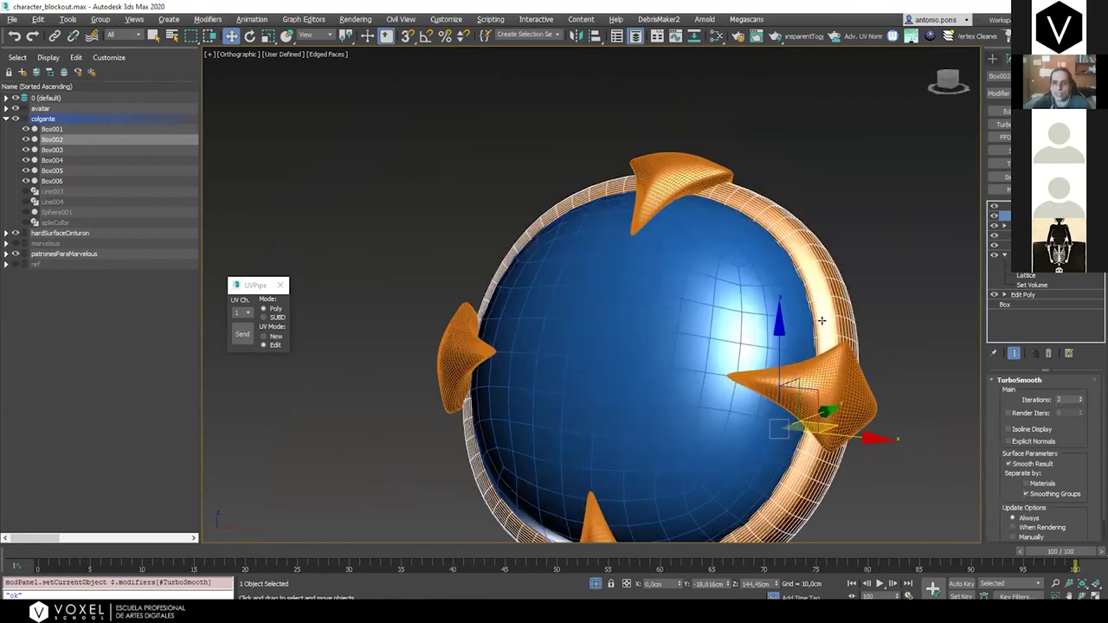
In the ring's Edit Poly modifier, select the front-facing polygon loop and set the reference coordinate system to Gimbal
scroll(665, 247, down, 5)
key(F4)
alt+middle_drag(628, 249, 762, 273)
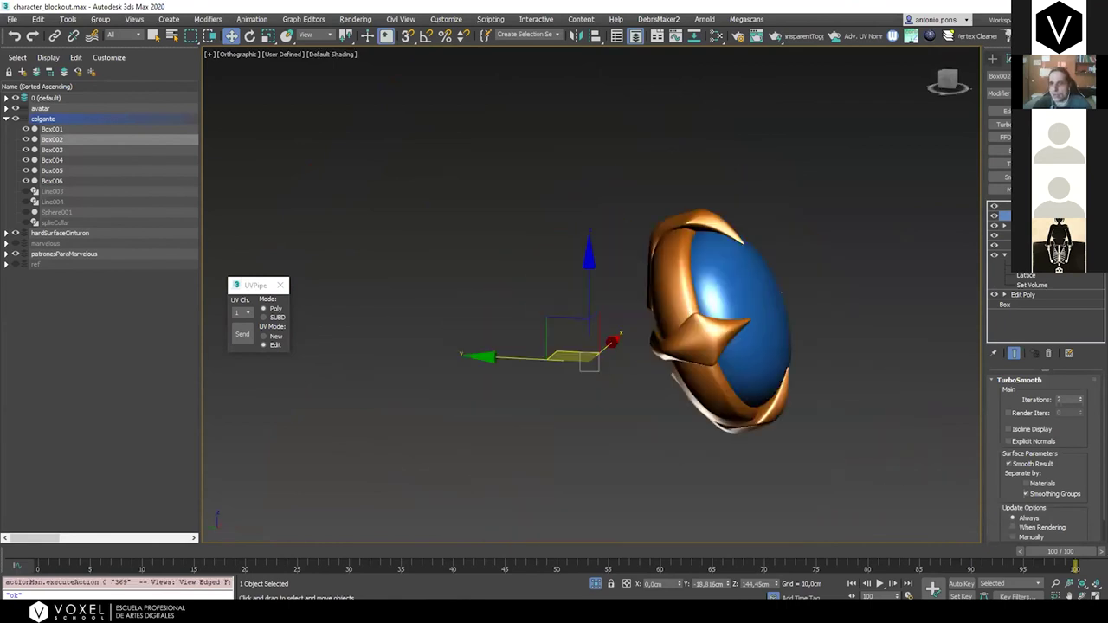
scroll(758, 264, up, 3)
click(1004, 226)
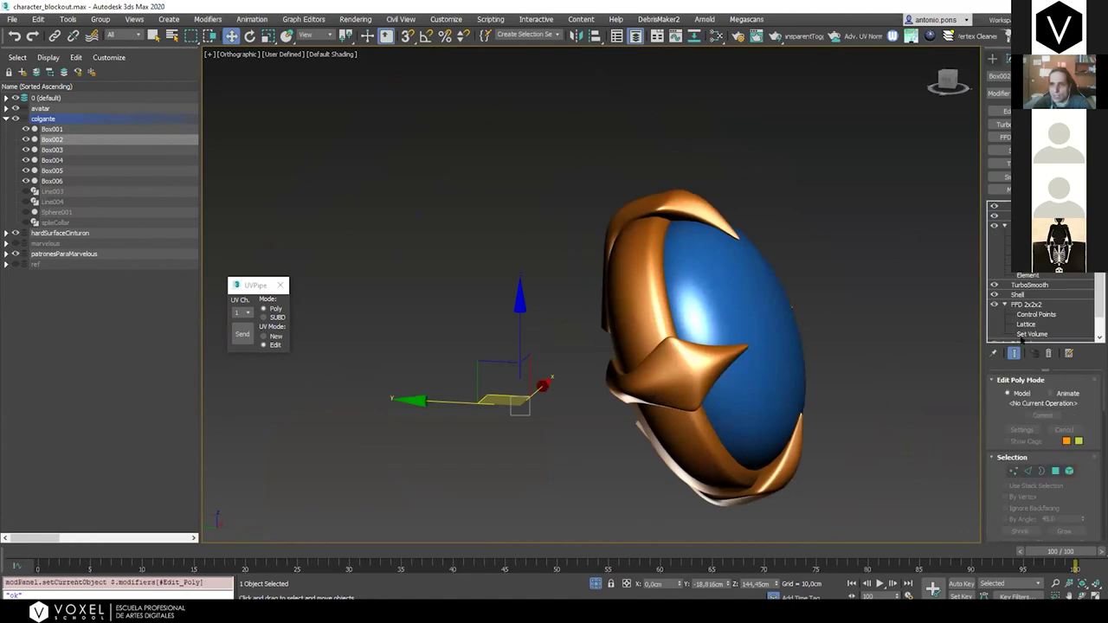
key(4)
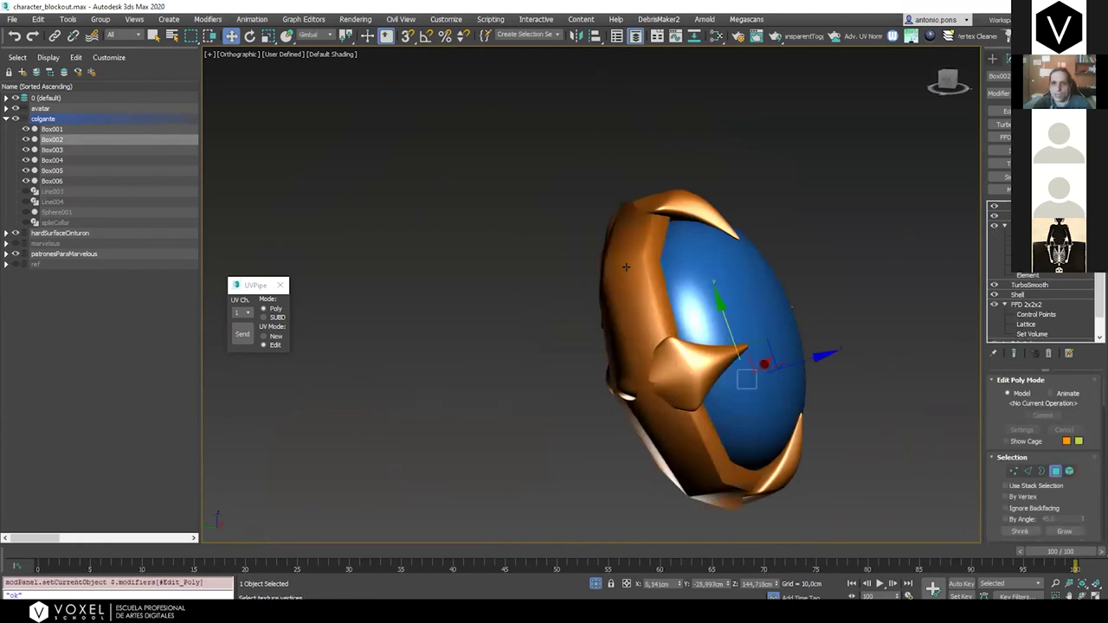
scroll(718, 340, up, 3)
key(F4)
click(632, 204)
shift+click(633, 280)
alt+middle_drag(633, 280, 542, 278)
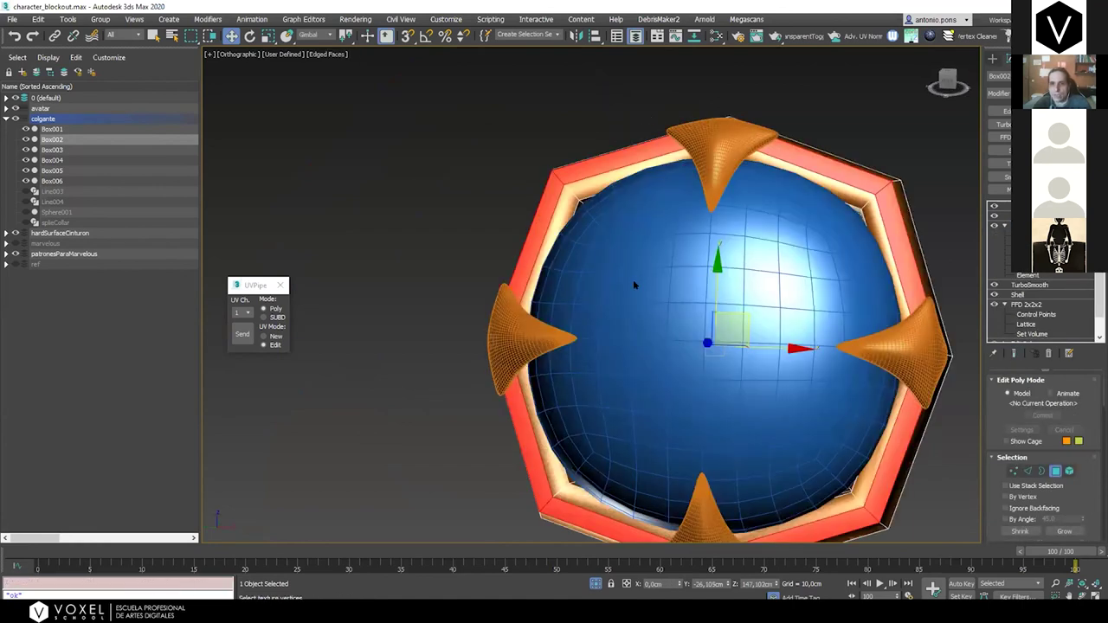
right_click(634, 280)
click(651, 303)
alt+middle_drag(650, 303, 753, 345)
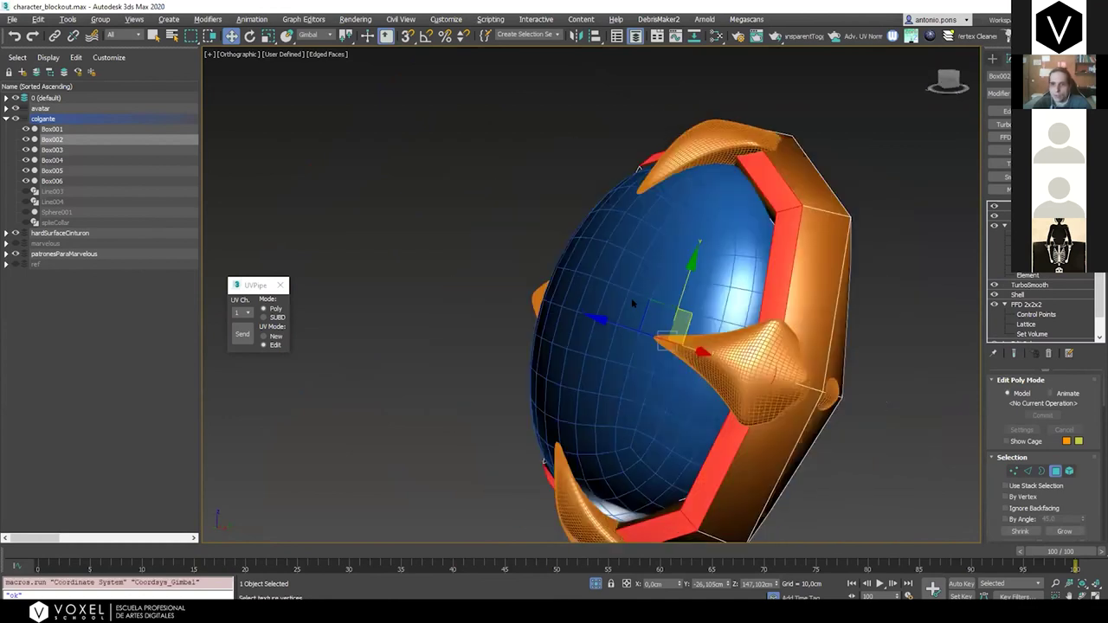
Try pushing the ring's front polygon loop back along its Z axis and scaling it, with the smoothed result shown
key(ctrl+e)
key(F4)
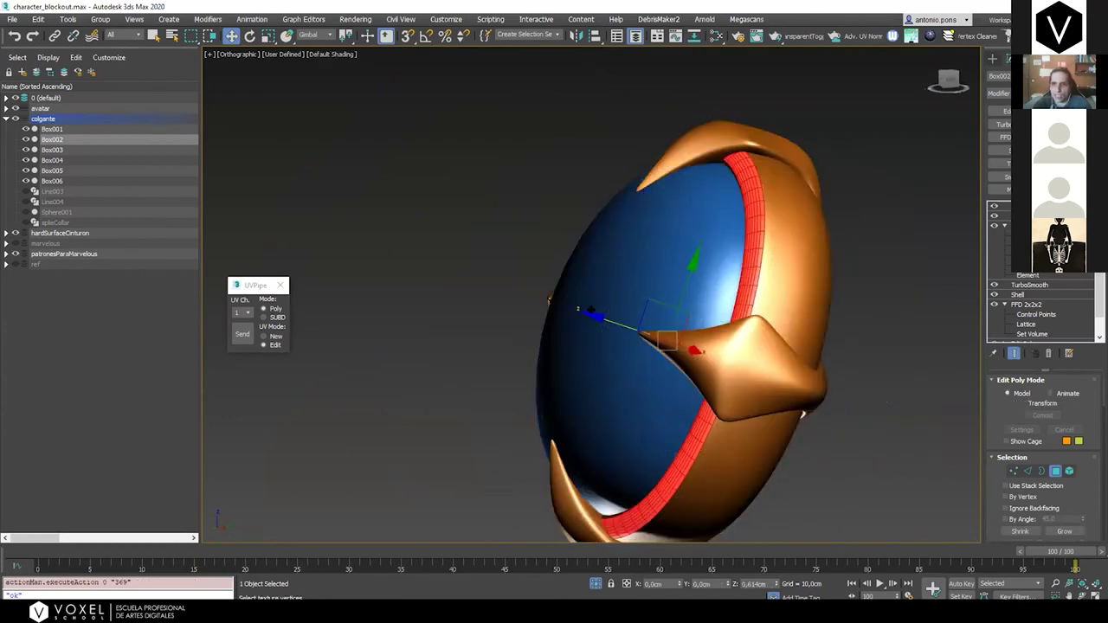
drag(619, 322, 645, 328)
key(r)
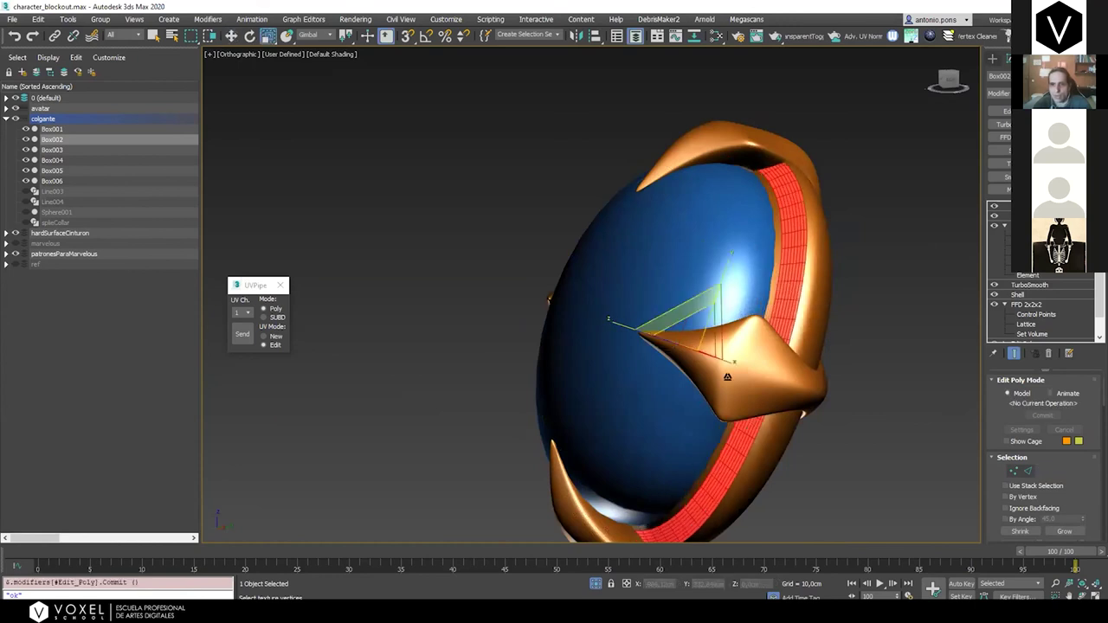
alt+middle_drag(729, 377, 732, 383)
drag(726, 375, 730, 378)
alt+middle_drag(730, 379, 662, 370)
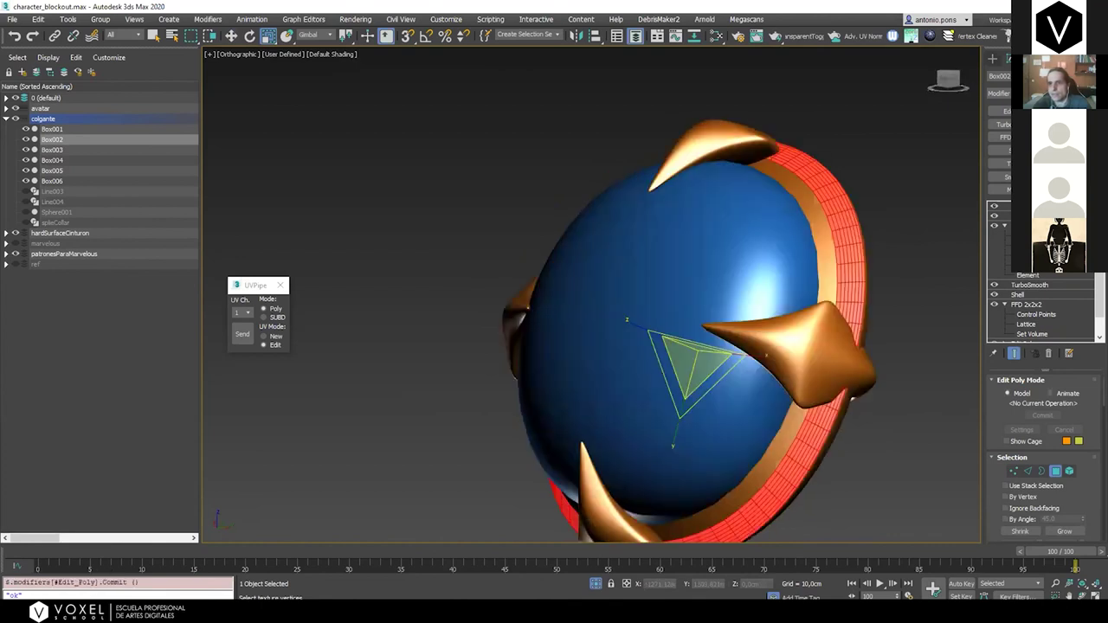
Leave sub-object editing, go to the ring's TurboSmooth modifier and inspect the reshaped ring from several angles
key(1)
click(924, 289)
key(1)
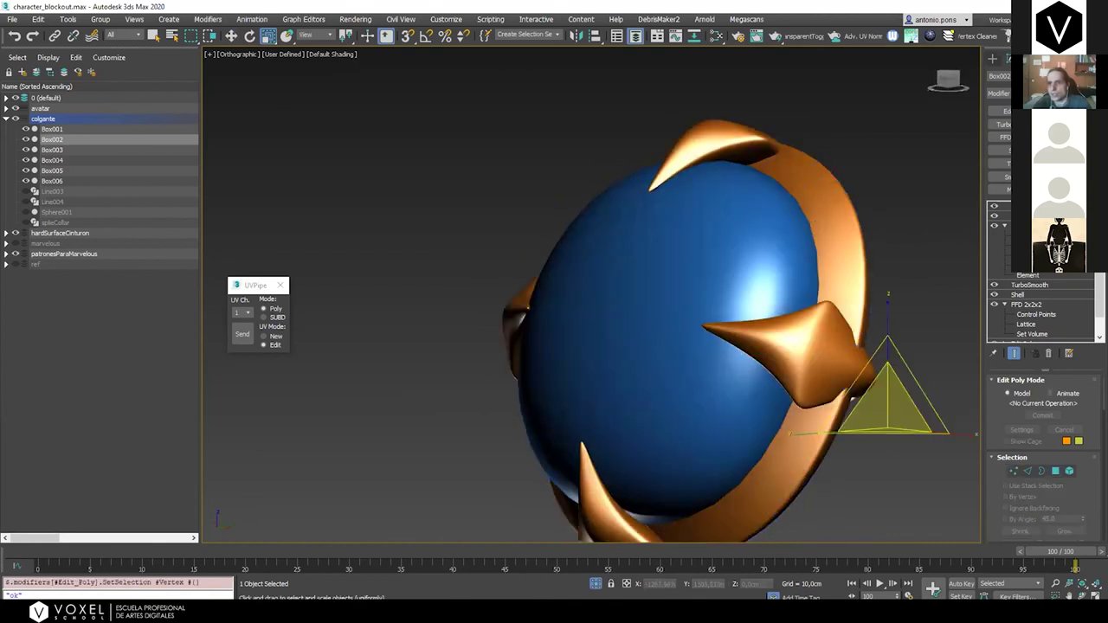
click(1026, 207)
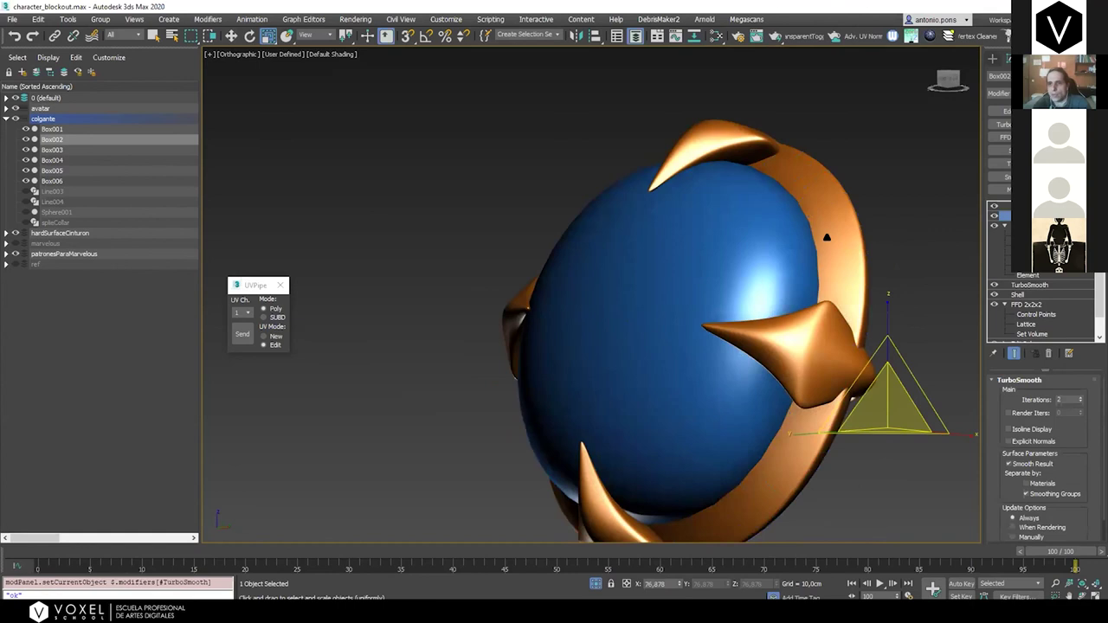
scroll(826, 238, down, 4)
alt+middle_drag(826, 237, 688, 211)
alt+middle_drag(780, 206, 802, 176)
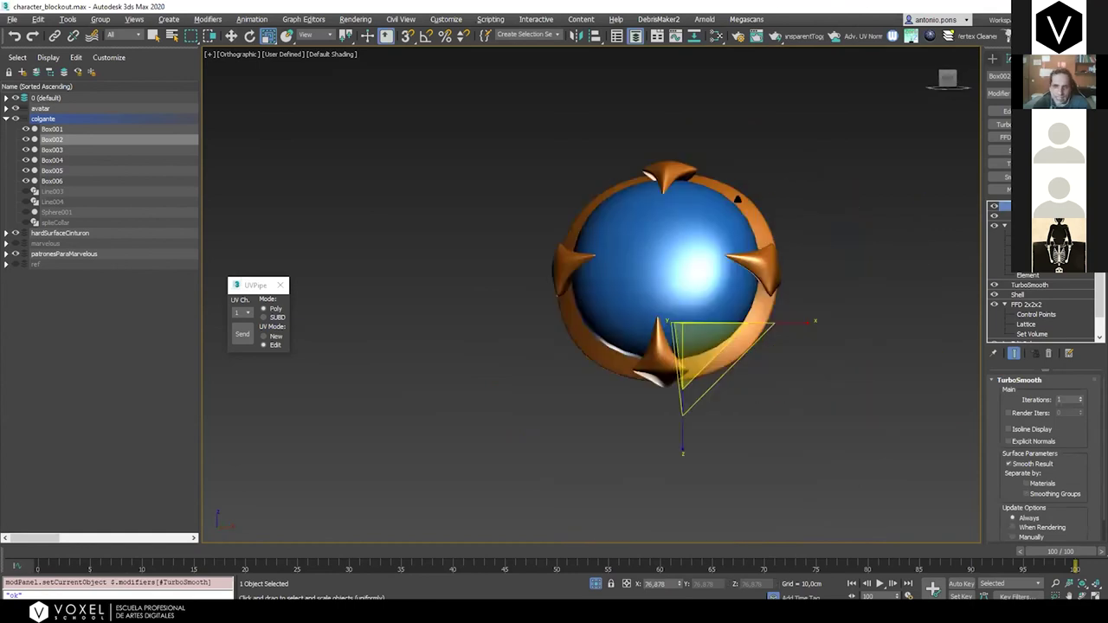
alt+middle_drag(739, 200, 696, 246)
Undo the move and scale of the ring's front polygon loop
key(ctrl+z)
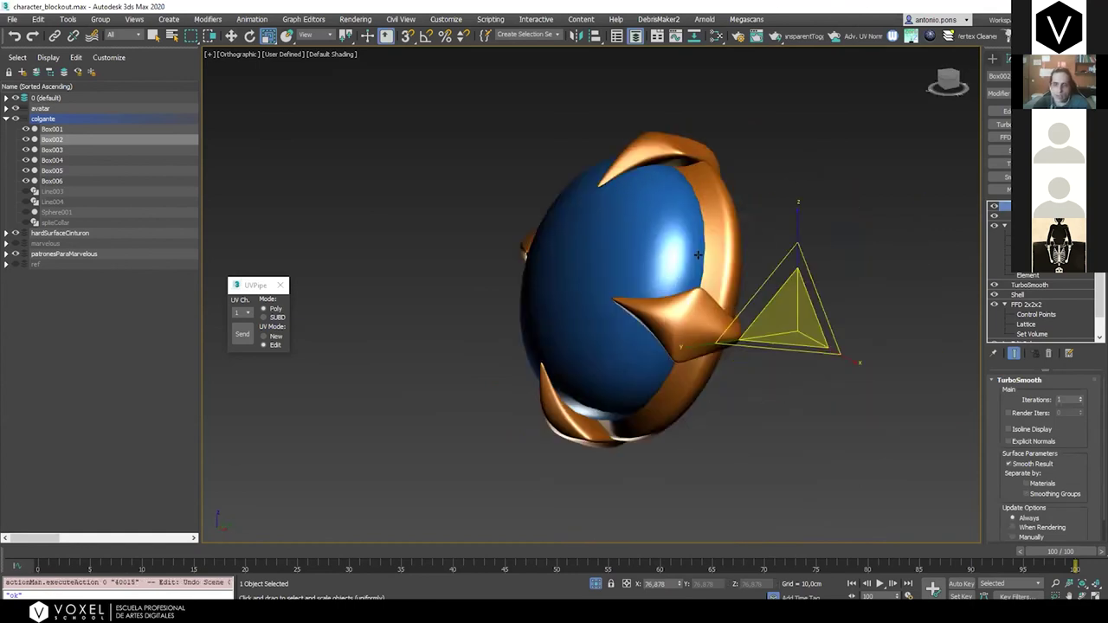
key(ctrl+z)
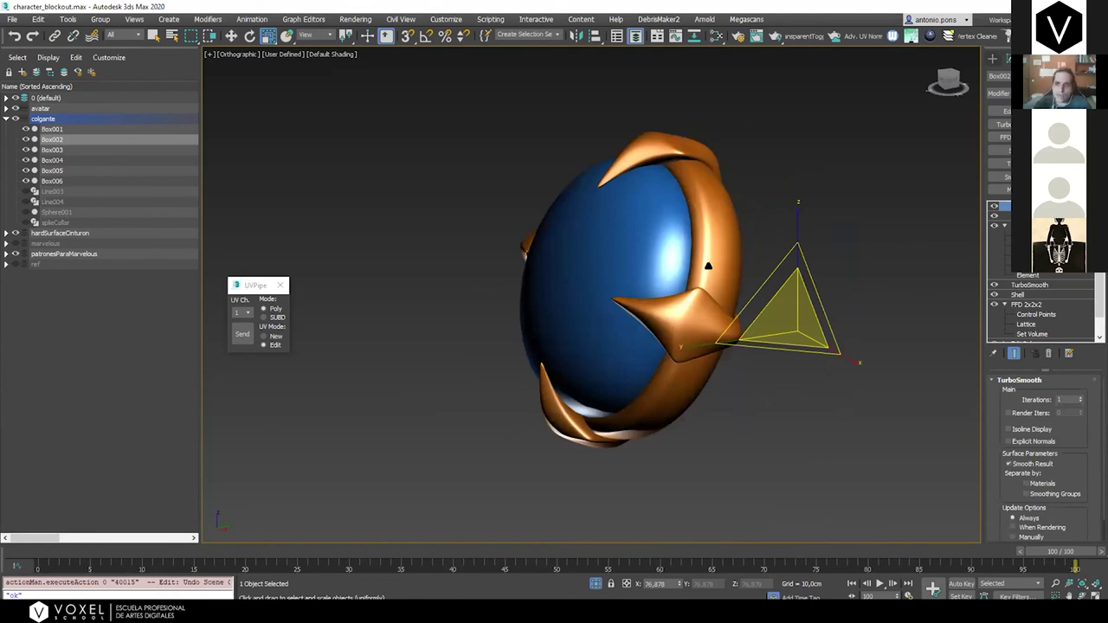
key(ctrl+z)
alt+middle_drag(720, 255, 695, 255)
scroll(696, 254, up, 3)
key(F4)
key(F4)
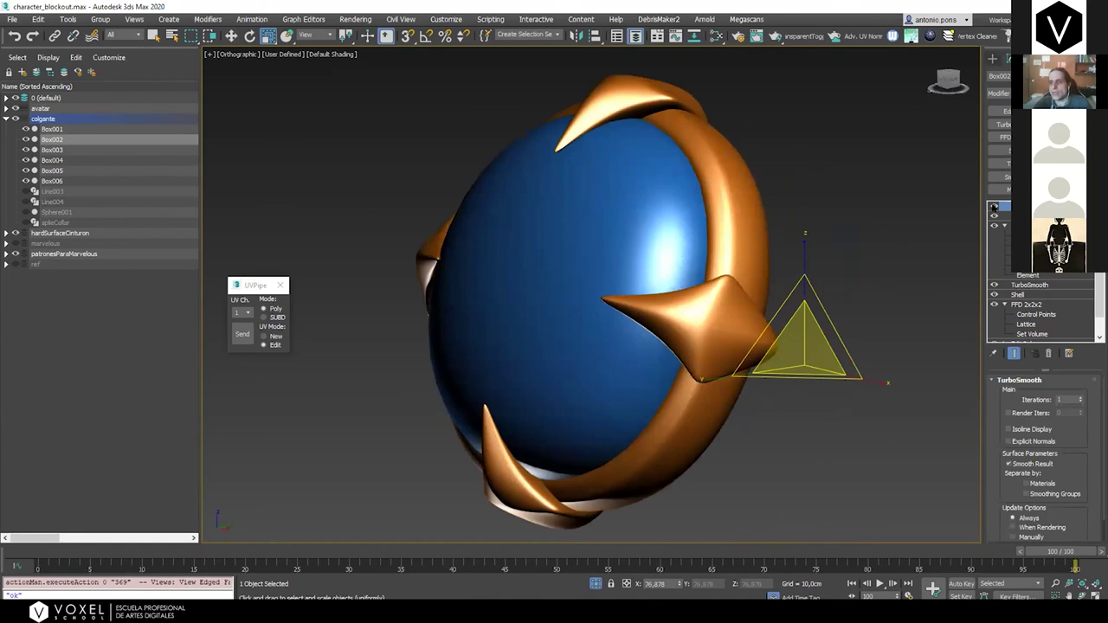
Switch off the ring's two TurboSmooth modifiers and display its low-poly mesh with edged faces
click(994, 207)
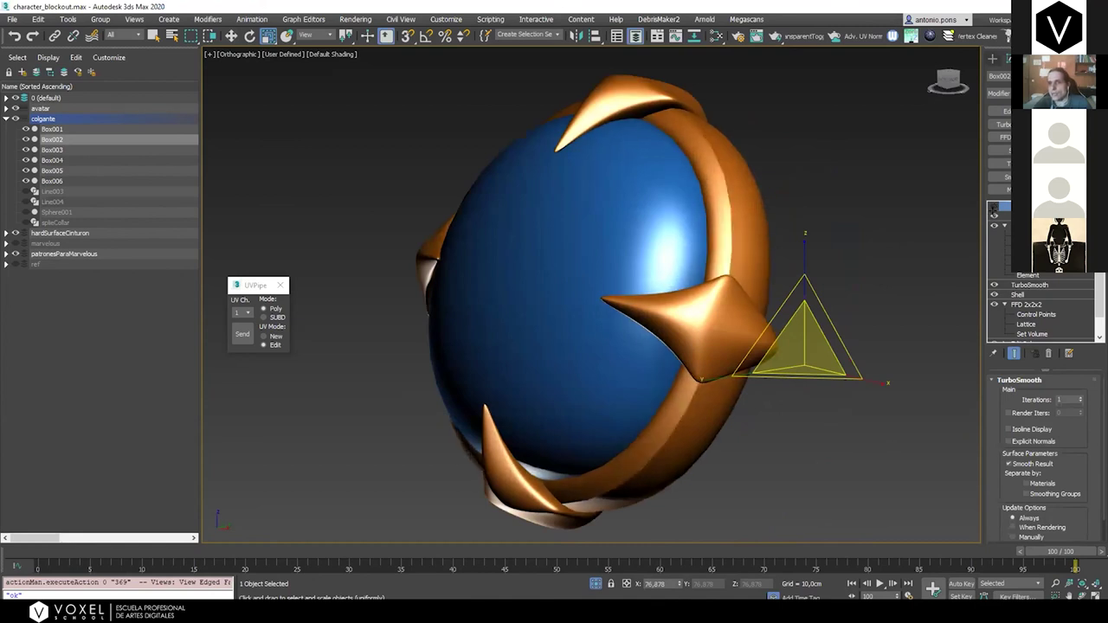
key(F4)
alt+middle_drag(664, 245, 771, 230)
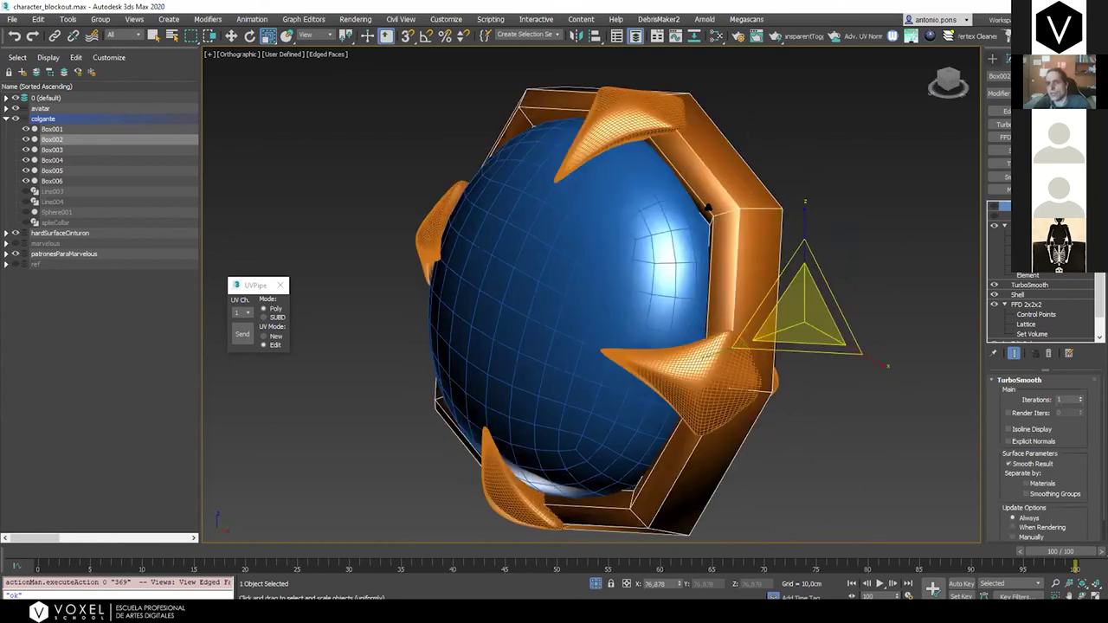
alt+middle_drag(761, 185, 732, 158)
alt+middle_drag(420, 208, 417, 206)
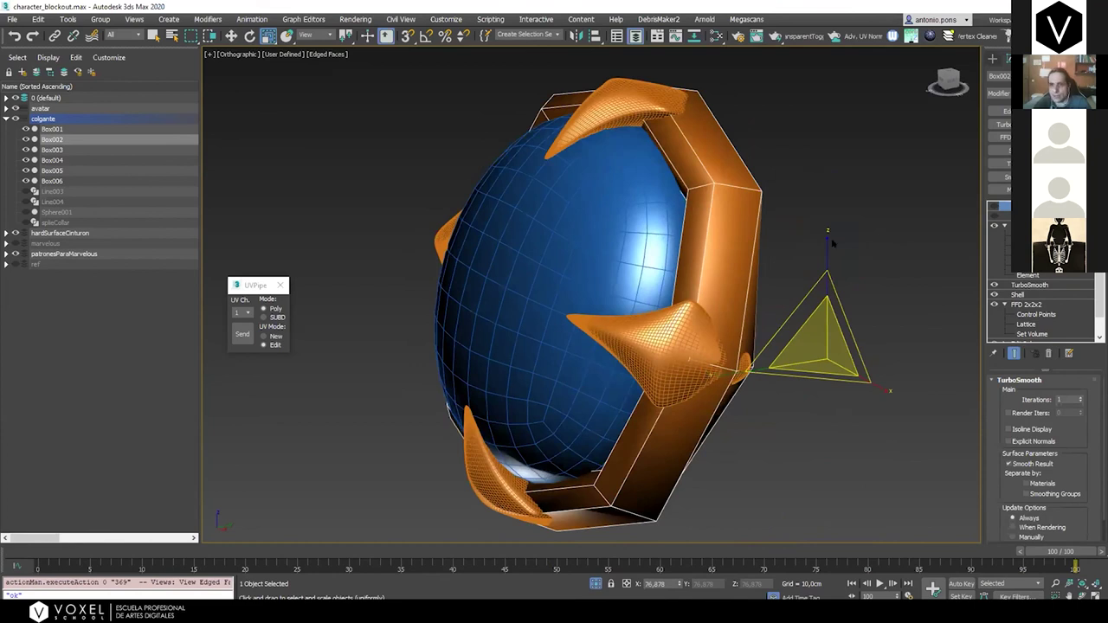
Select the outer edge loop at the back of the ring and scale it down slightly
key(4)
alt+middle_drag(684, 220, 626, 263)
key(2)
double_click(654, 240)
scroll(626, 263, up, 2)
key(r)
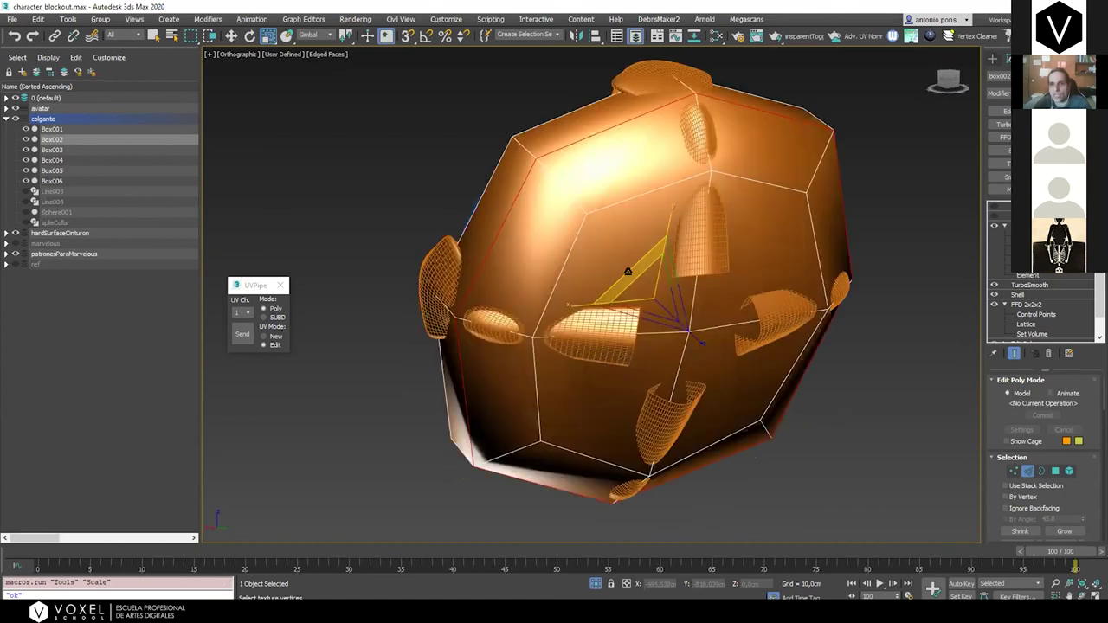
drag(629, 265, 630, 274)
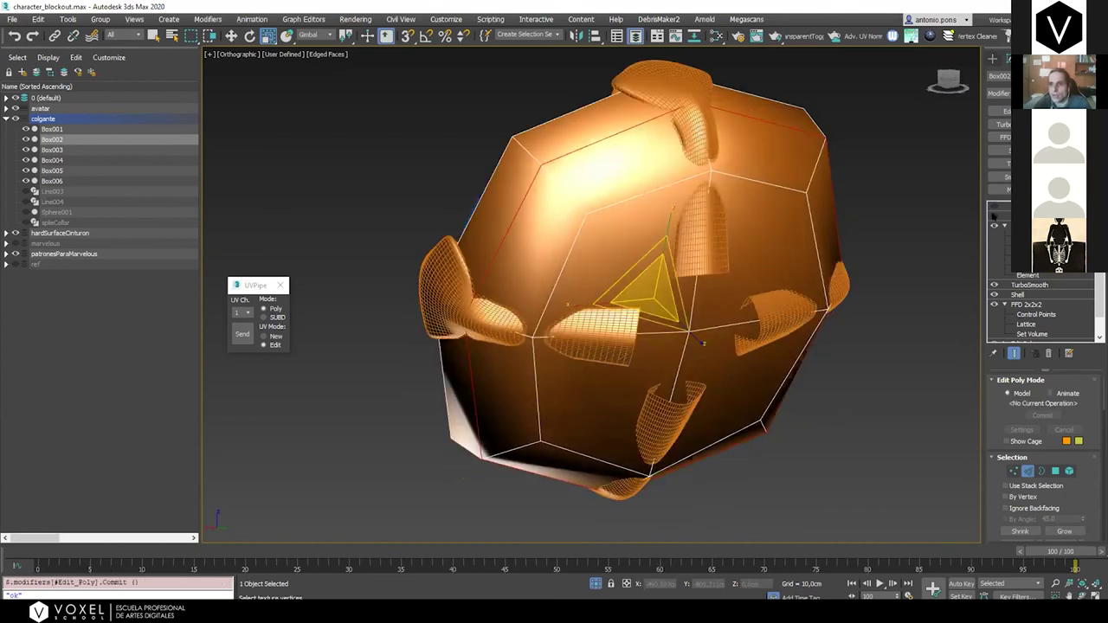
Switch the ring's TurboSmooth modifiers back on and review the smoothed pendant from the back and front
click(994, 206)
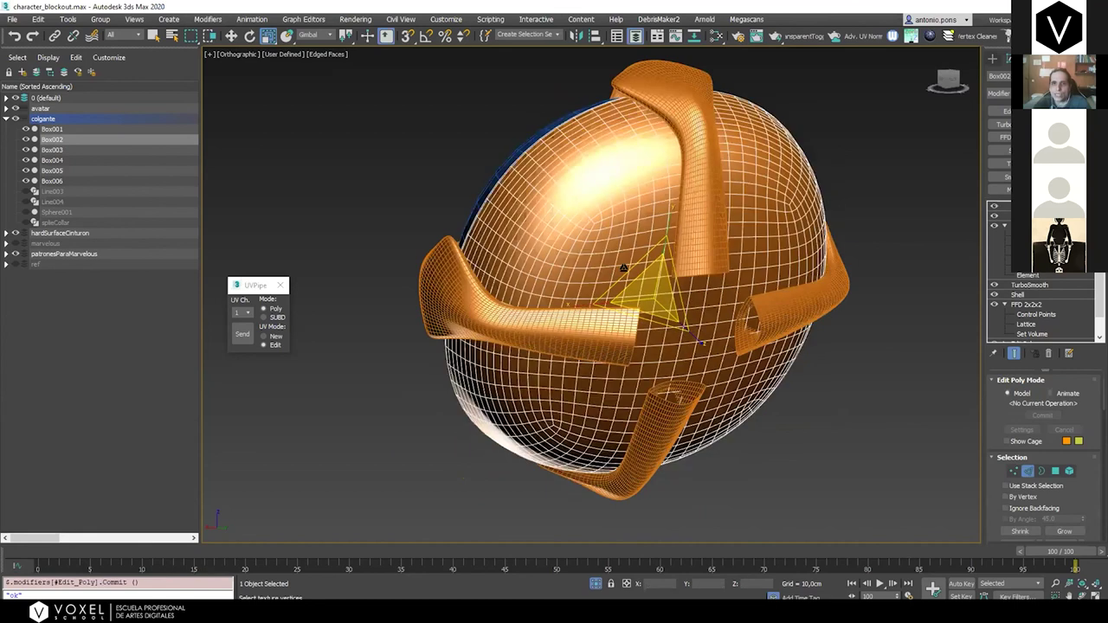
key(F4)
alt+middle_drag(625, 276, 663, 254)
scroll(680, 278, down, 3)
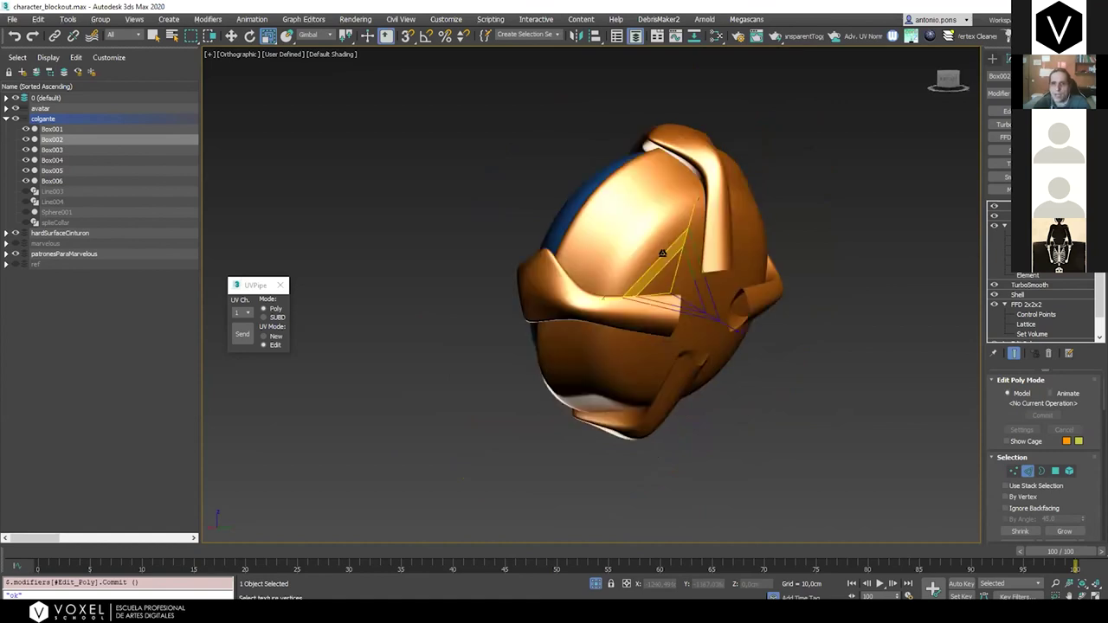
alt+middle_drag(711, 275, 776, 249)
scroll(751, 227, up, 2)
key(F4)
key(F4)
scroll(749, 295, down, 4)
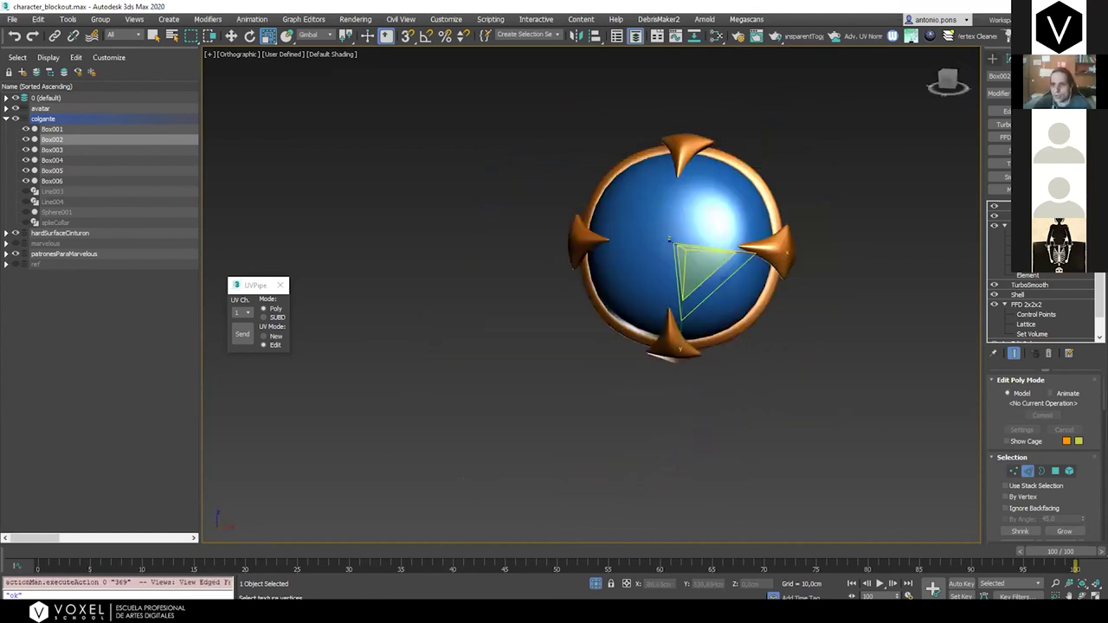
Leave the ring's polygon editing, exit isolation and review the full character wearing the pendant
click(1031, 207)
click(867, 322)
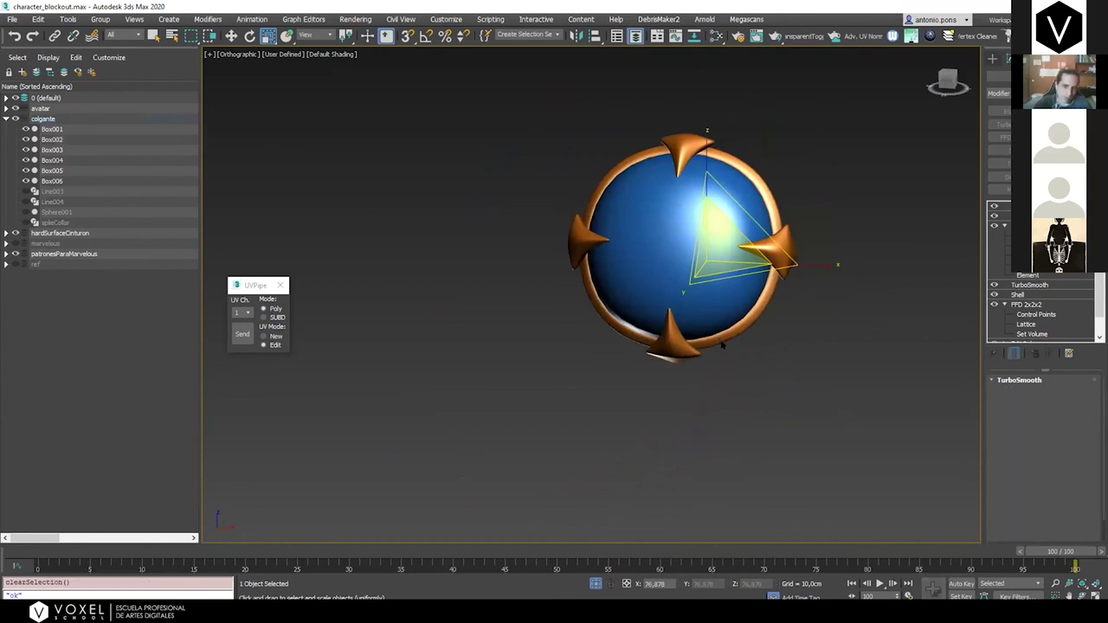
click(590, 582)
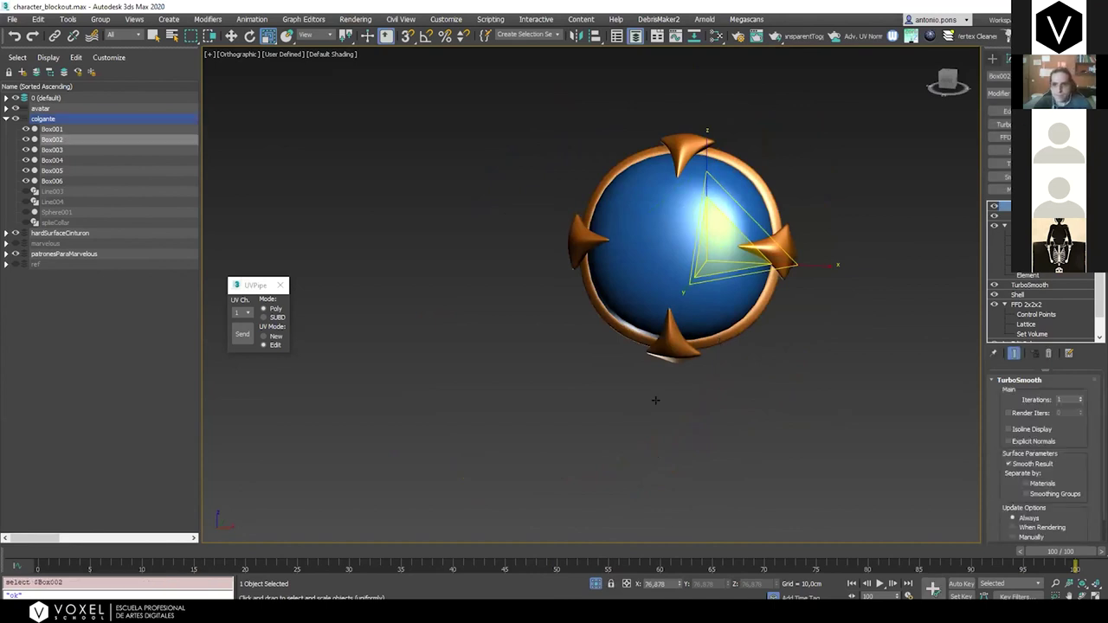
scroll(637, 325, down, 5)
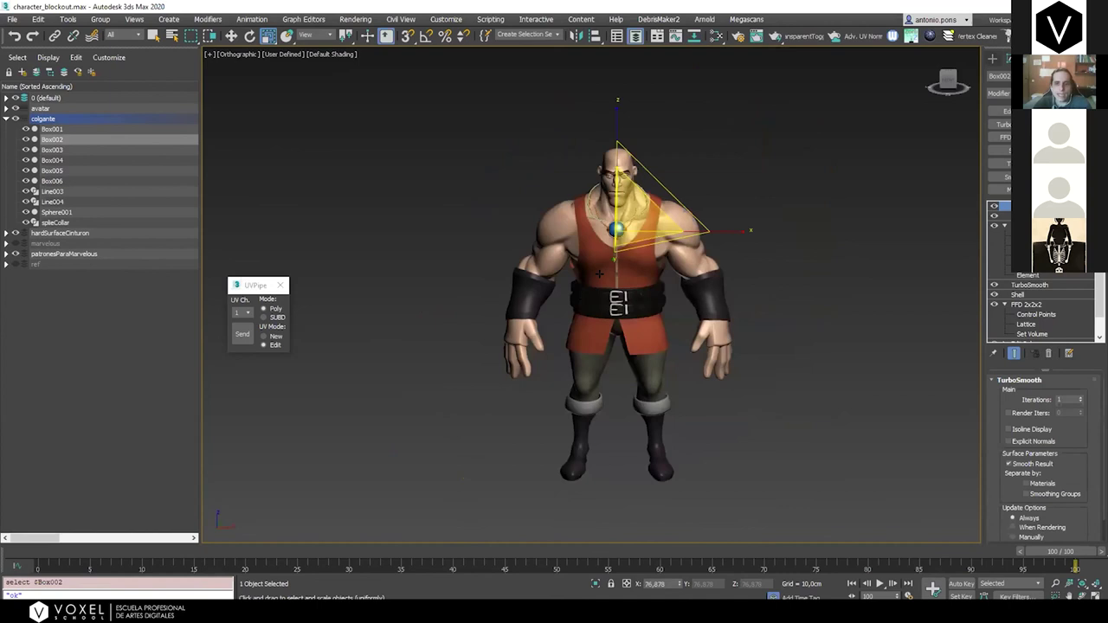
middle_drag(641, 330, 611, 272)
alt+middle_drag(524, 485, 575, 490)
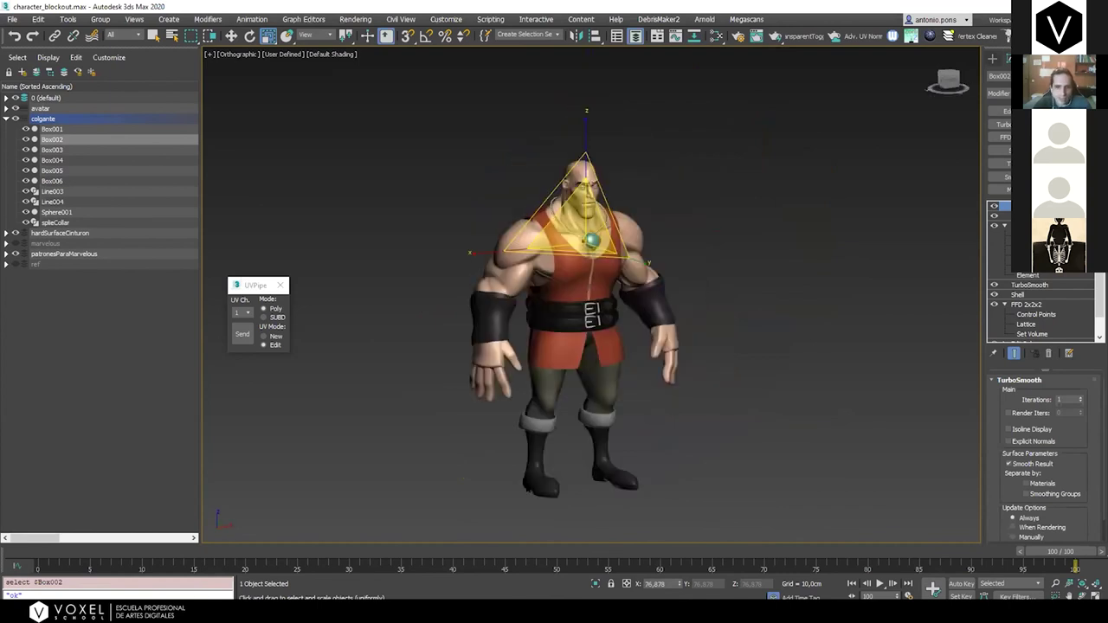
Switch to ZBrush and reinitialize it to clear the current scene
mouse_move(402, 613)
click(389, 575)
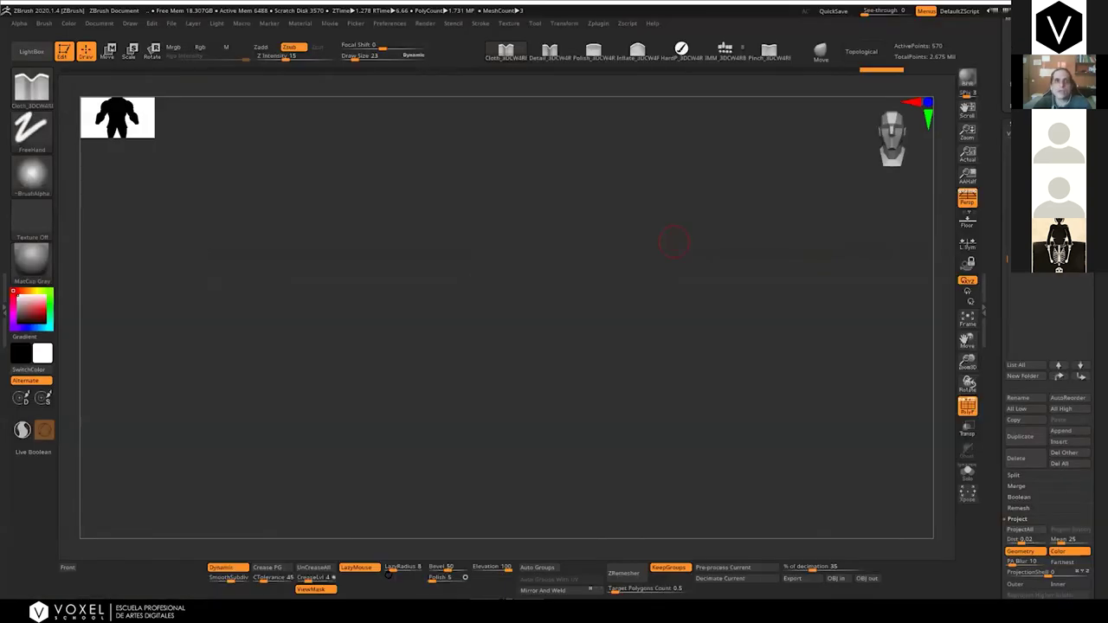
click(394, 24)
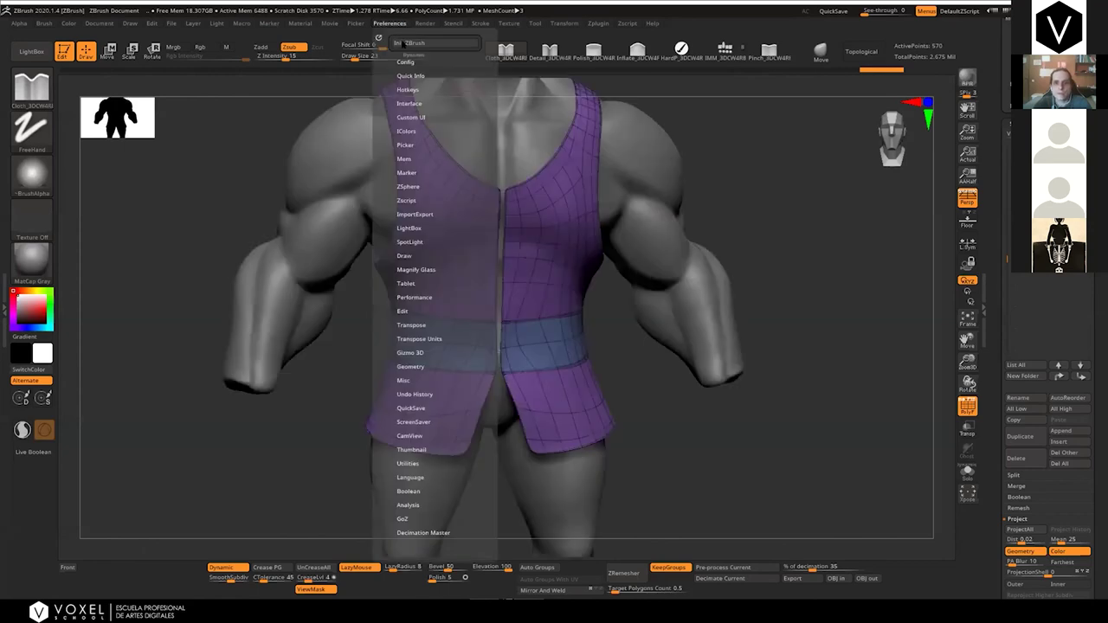
click(433, 43)
key(Return)
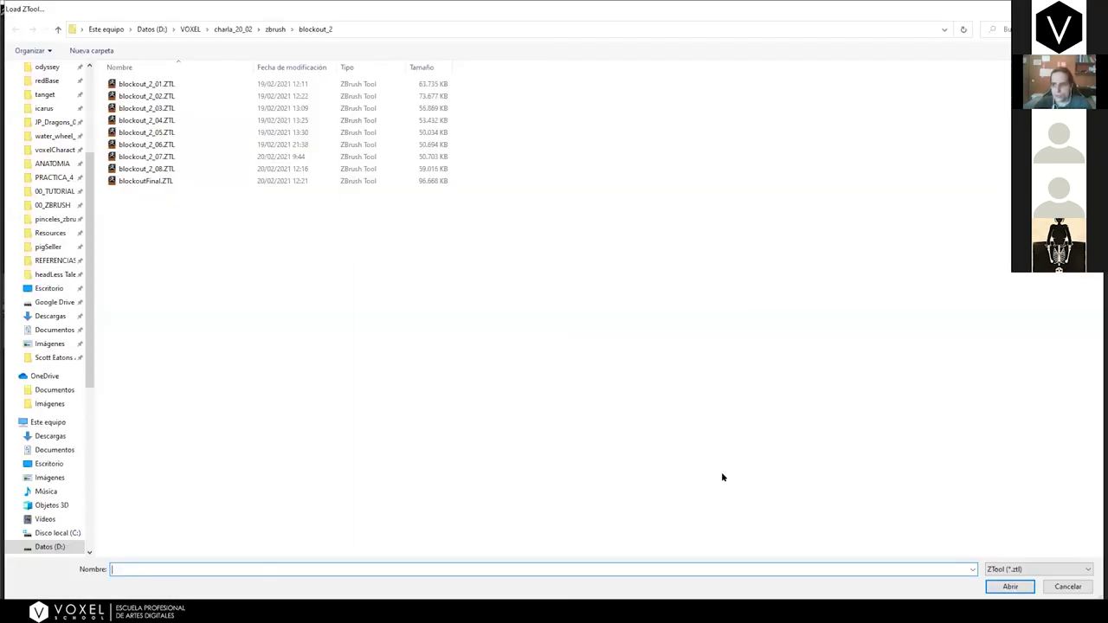
Load blockoutFinal.ZTL from the blockout_2 folder and place the character on the canvas in Edit mode
click(271, 30)
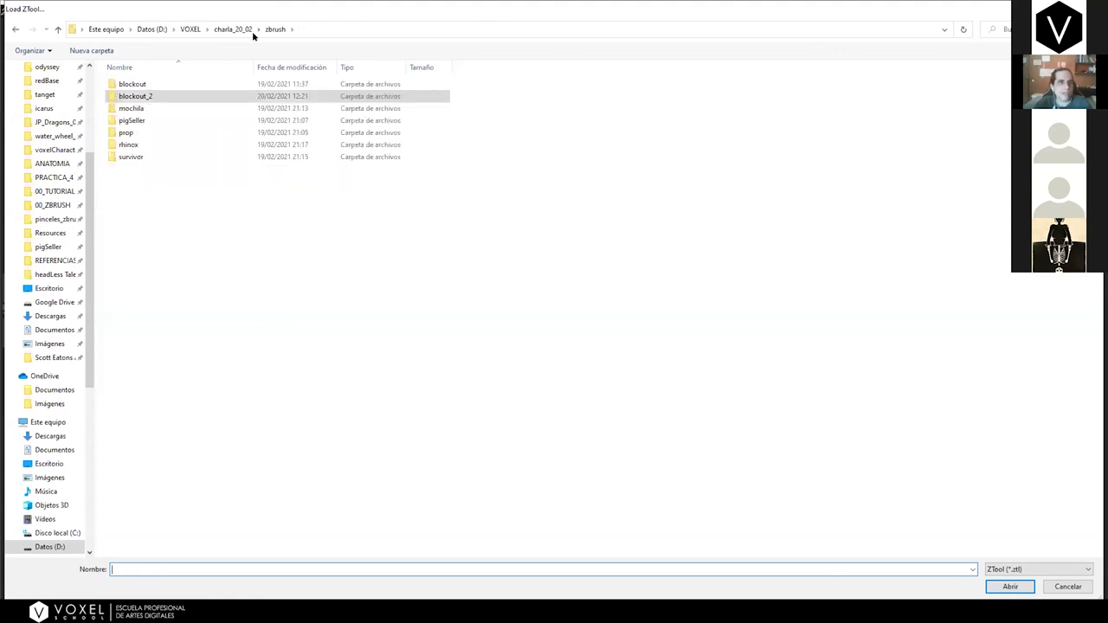
double_click(134, 97)
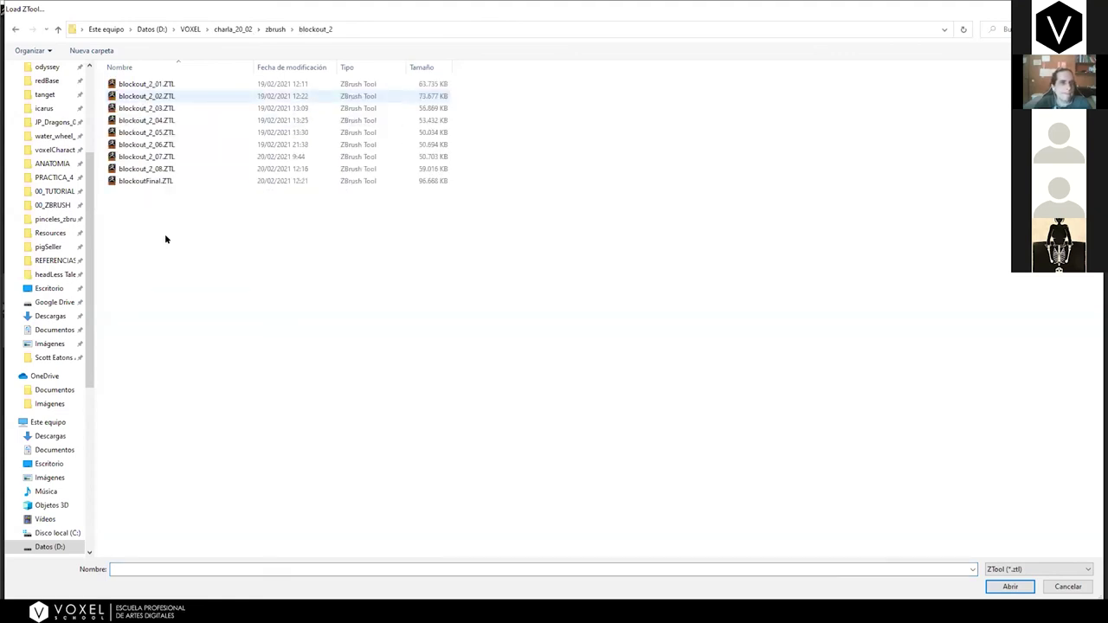
double_click(153, 182)
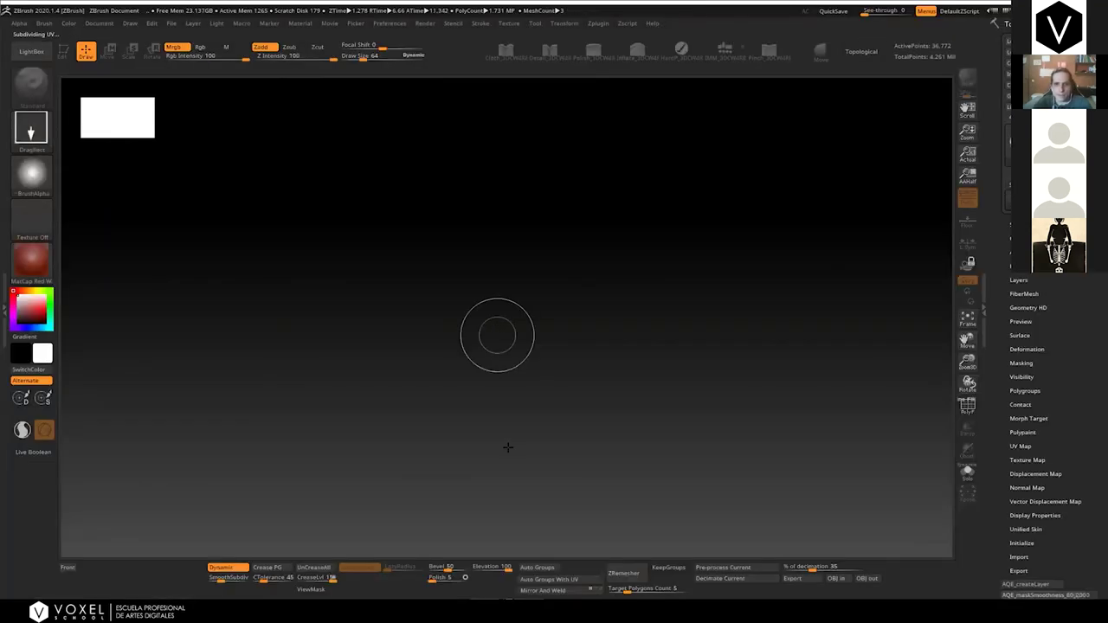
drag(683, 421, 737, 403)
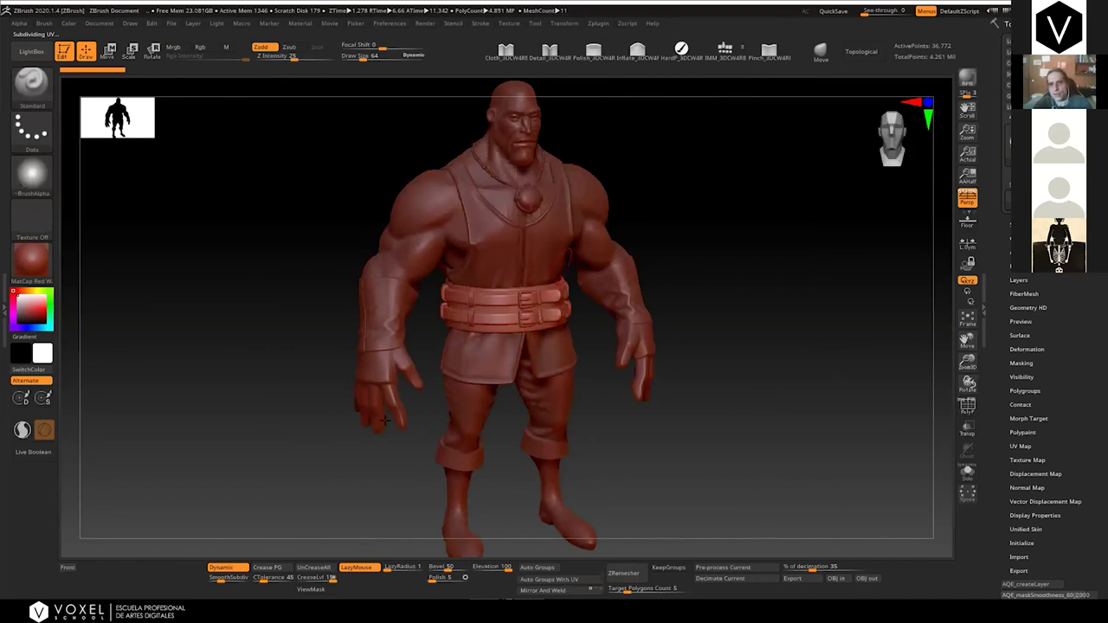
drag(222, 379, 212, 381)
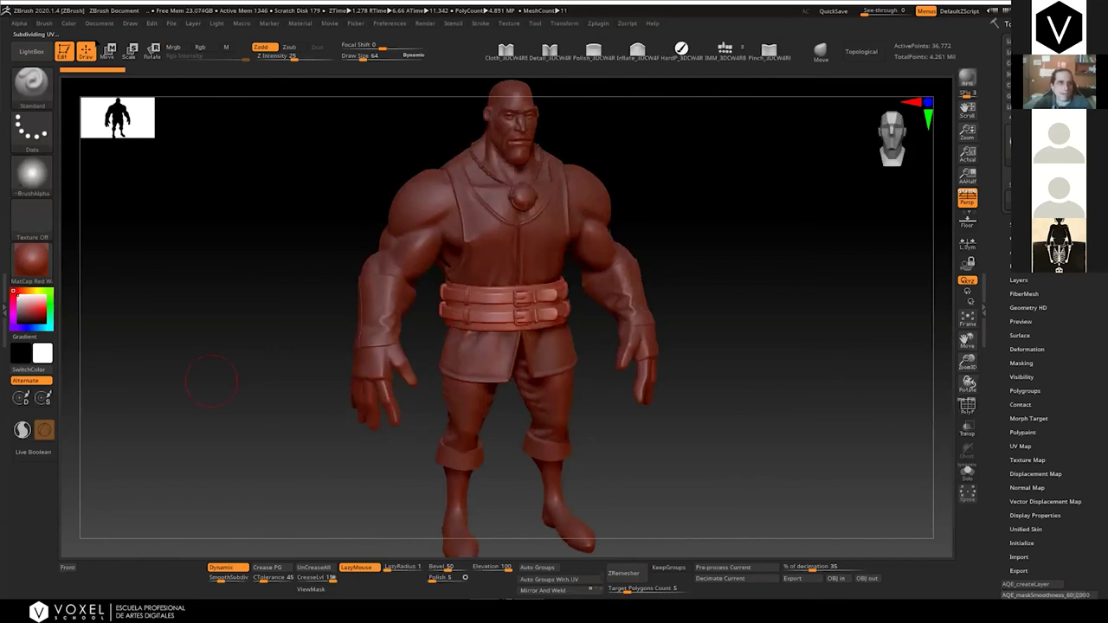
Reduce the document background's gradient Range to a flat grey and give the character the MatCap Gray material
click(98, 24)
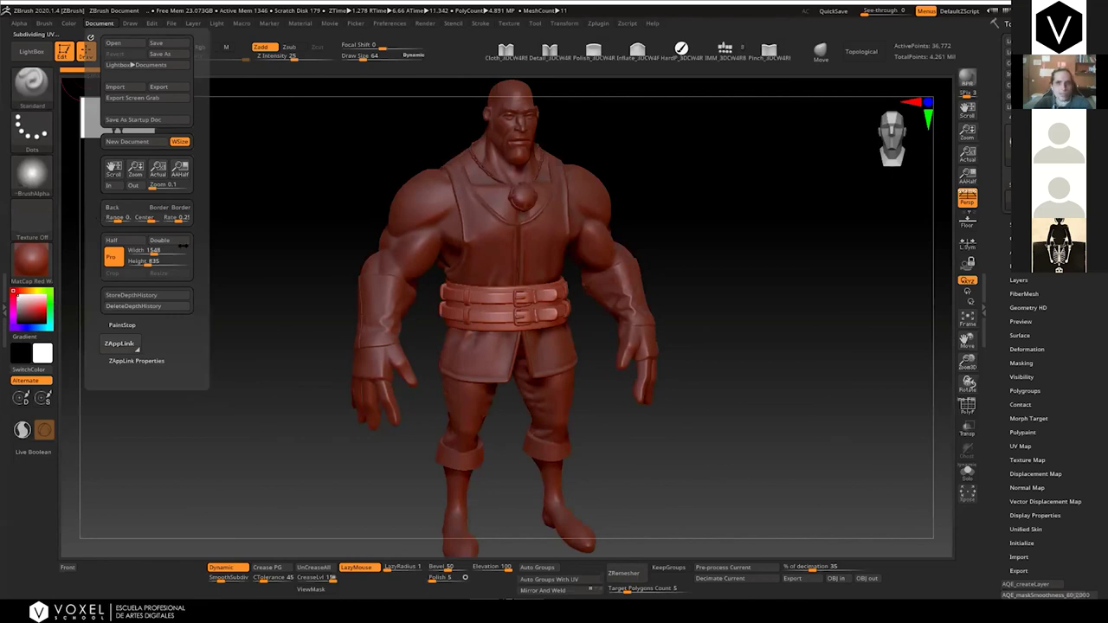
drag(117, 218, 105, 218)
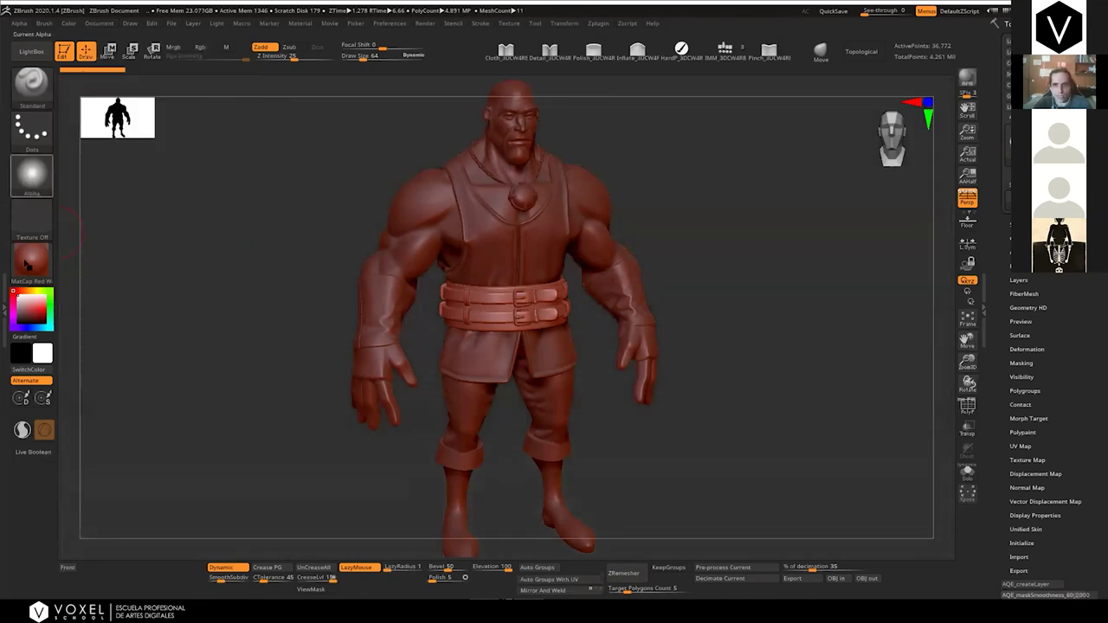
click(28, 264)
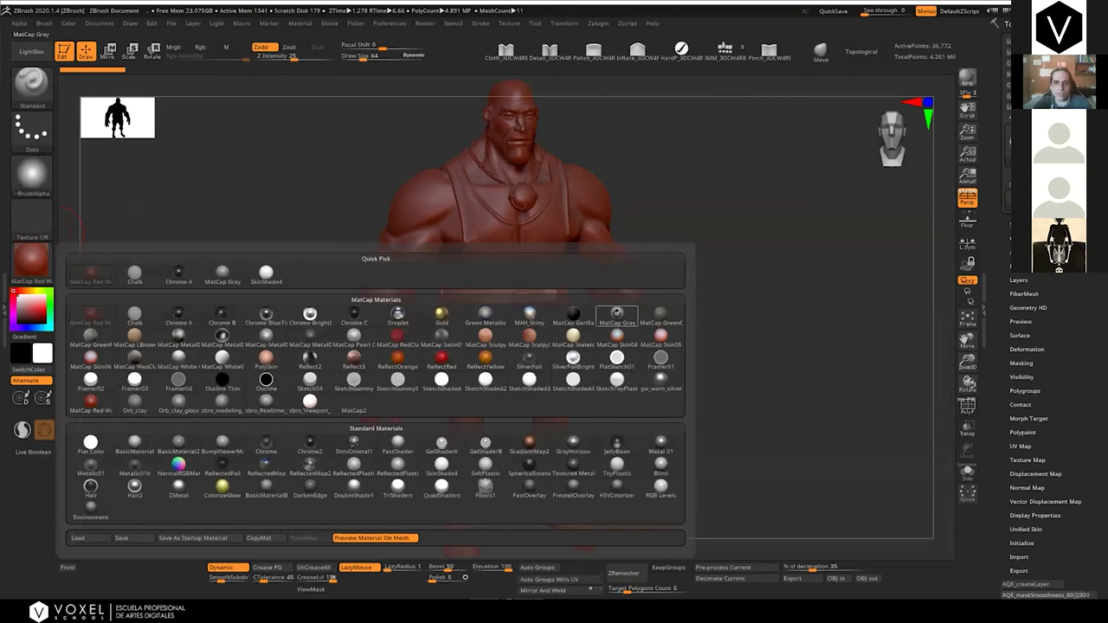
click(616, 313)
drag(710, 310, 675, 278)
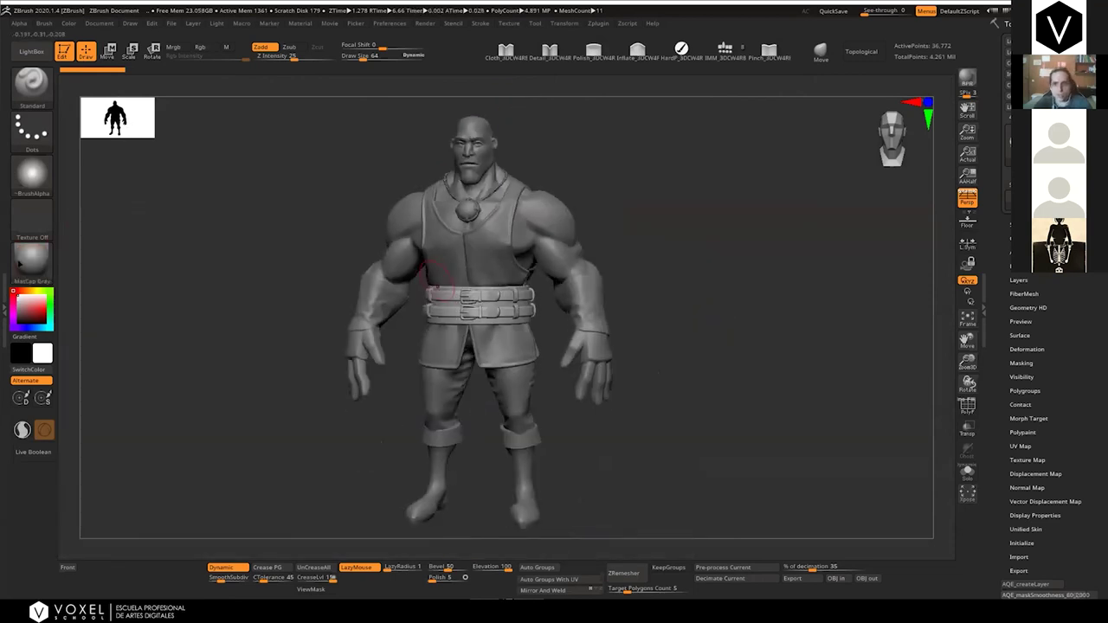
key(m)
click(612, 314)
mouse_move(696, 323)
shift+mouse_down()
mouse_move(647, 332)
mouse_move(690, 307)
shift+mouse_up()
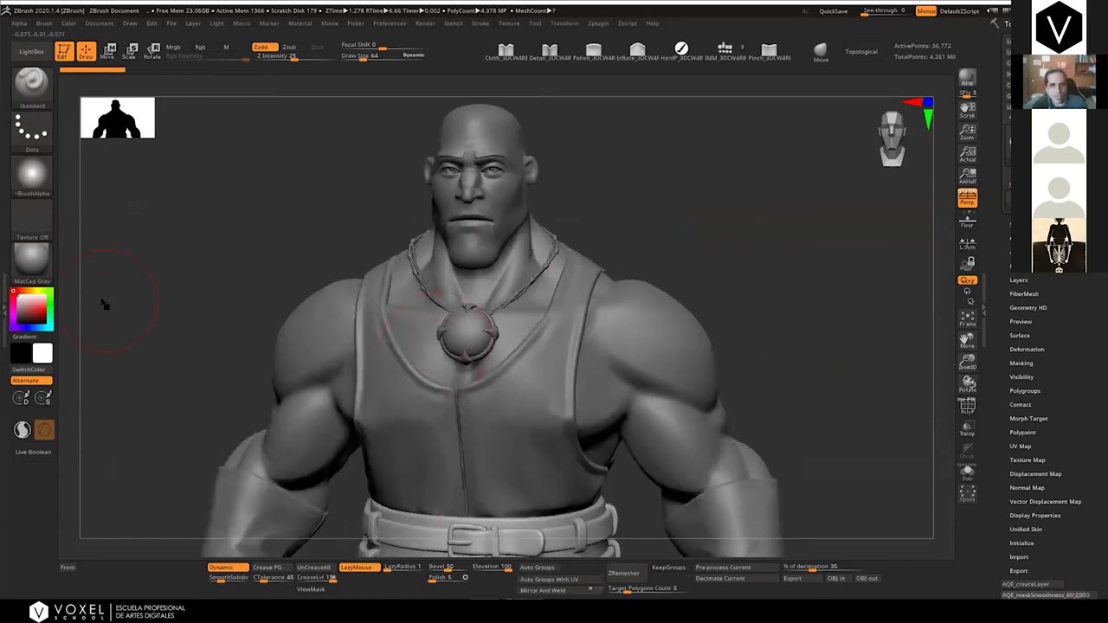
Preview the character in the Reflect2 material and return it to MatCap Gray
click(29, 262)
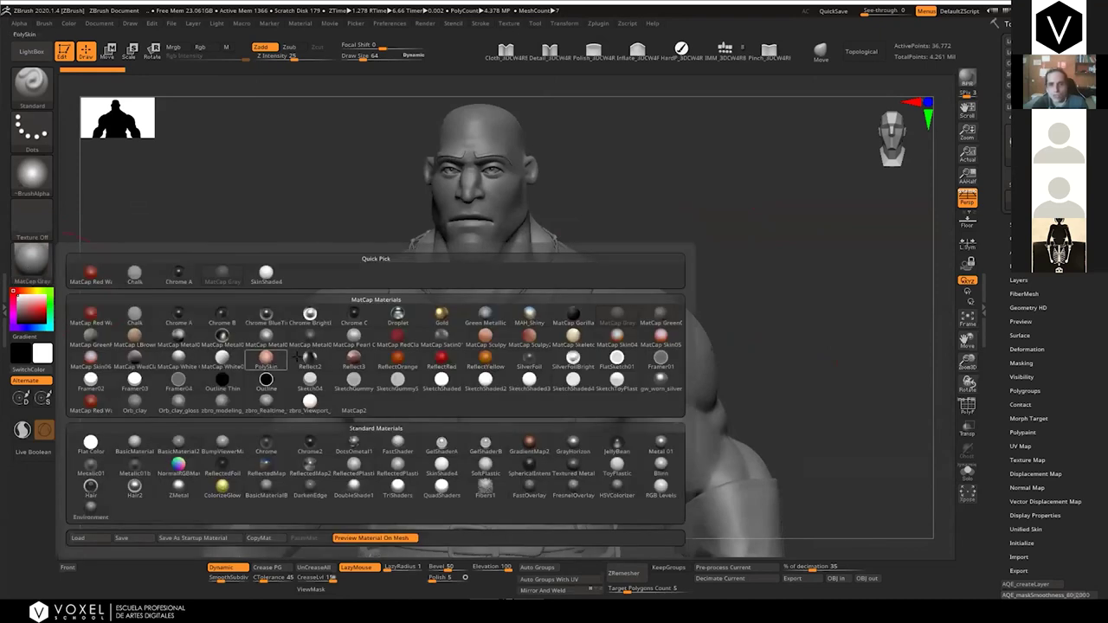
click(301, 358)
drag(738, 274, 748, 272)
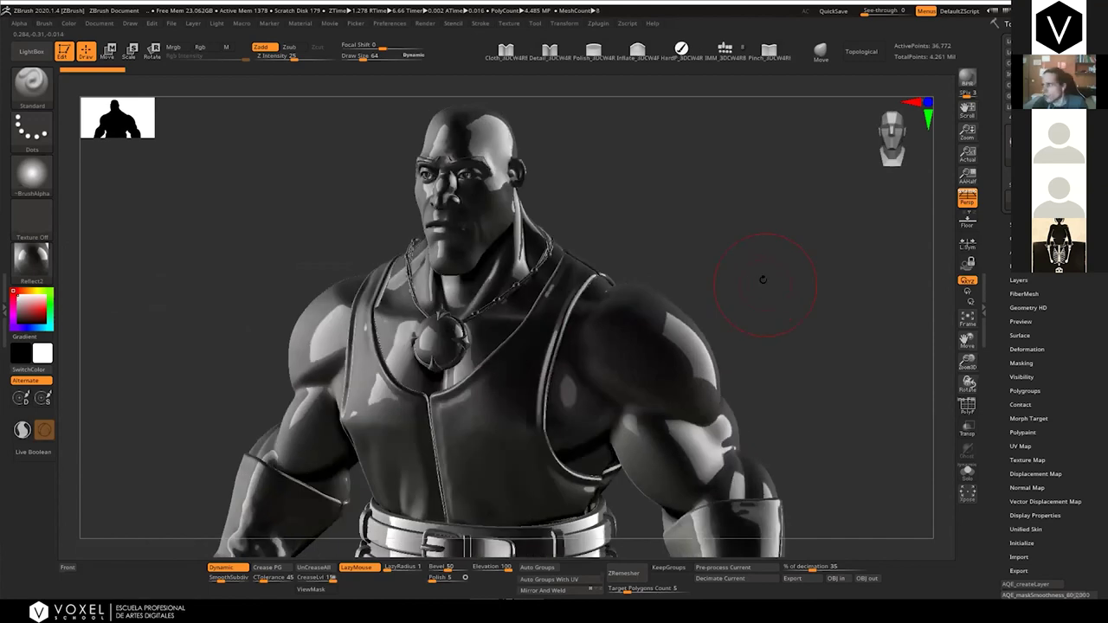
drag(710, 168, 705, 204)
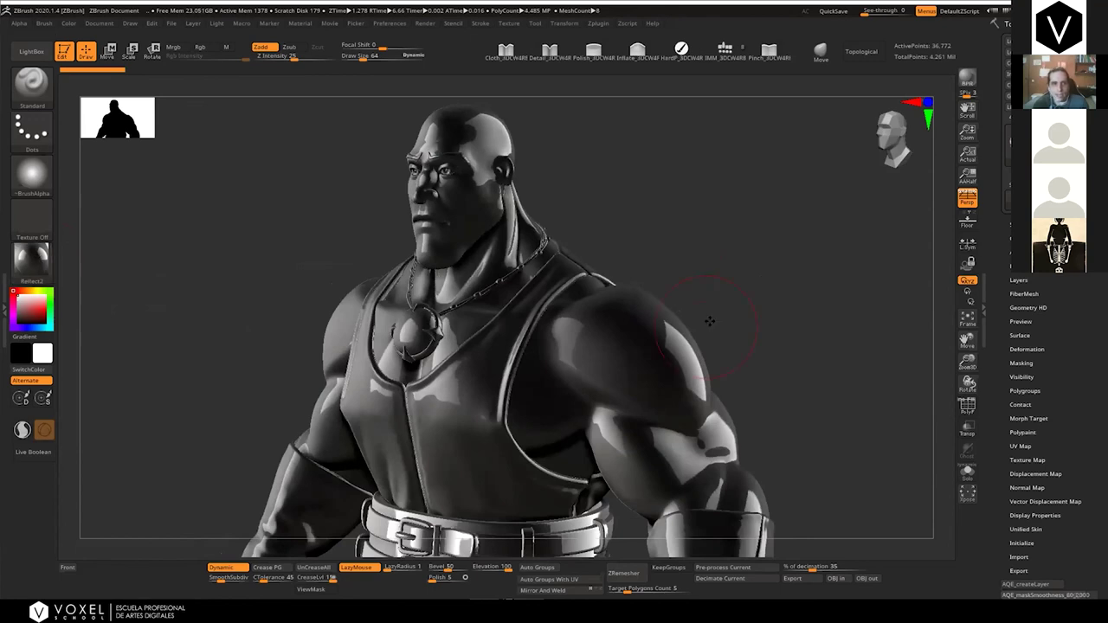
click(36, 260)
click(616, 314)
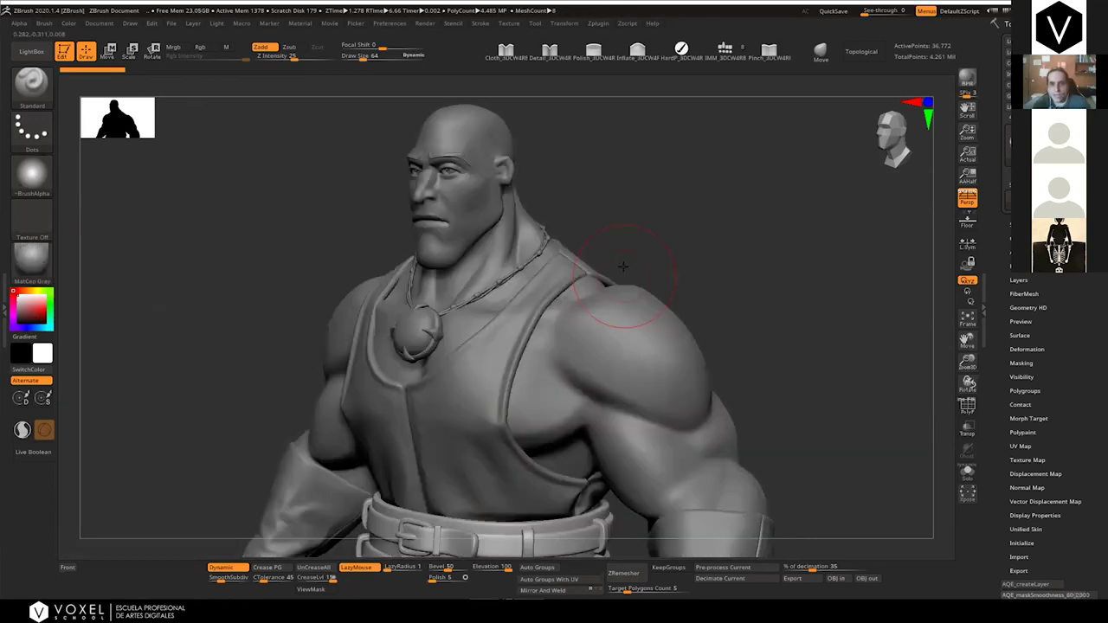
mouse_move(655, 255)
shift+mouse_down()
mouse_move(664, 267)
mouse_move(656, 237)
mouse_move(713, 203)
mouse_move(743, 263)
shift+mouse_up()
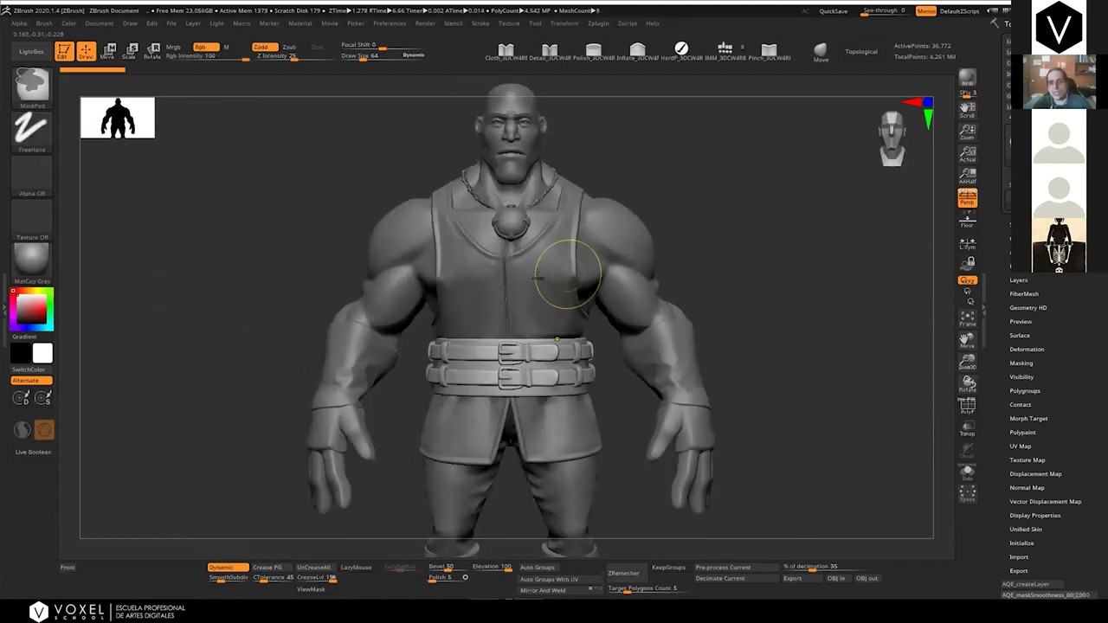
Make the vest and bracers subtool active and inspect its surface around the torso and forearms
mouse_move(540, 270)
ctrl+right_down()
mouse_move(543, 285)
mouse_move(528, 277)
mouse_move(556, 319)
ctrl+right_up()
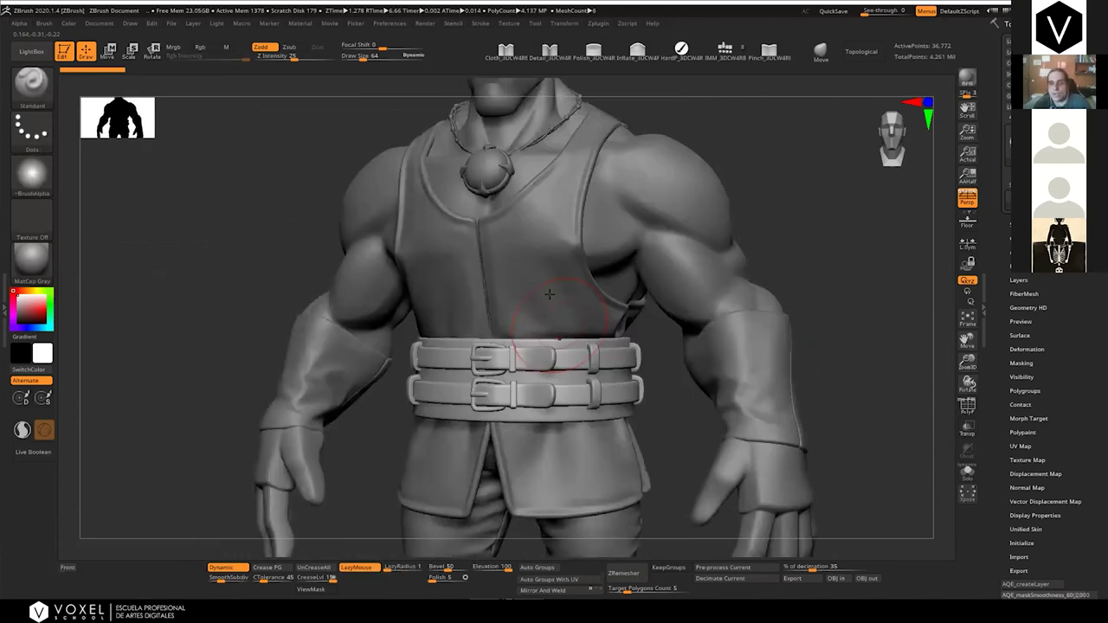
alt+click(550, 295)
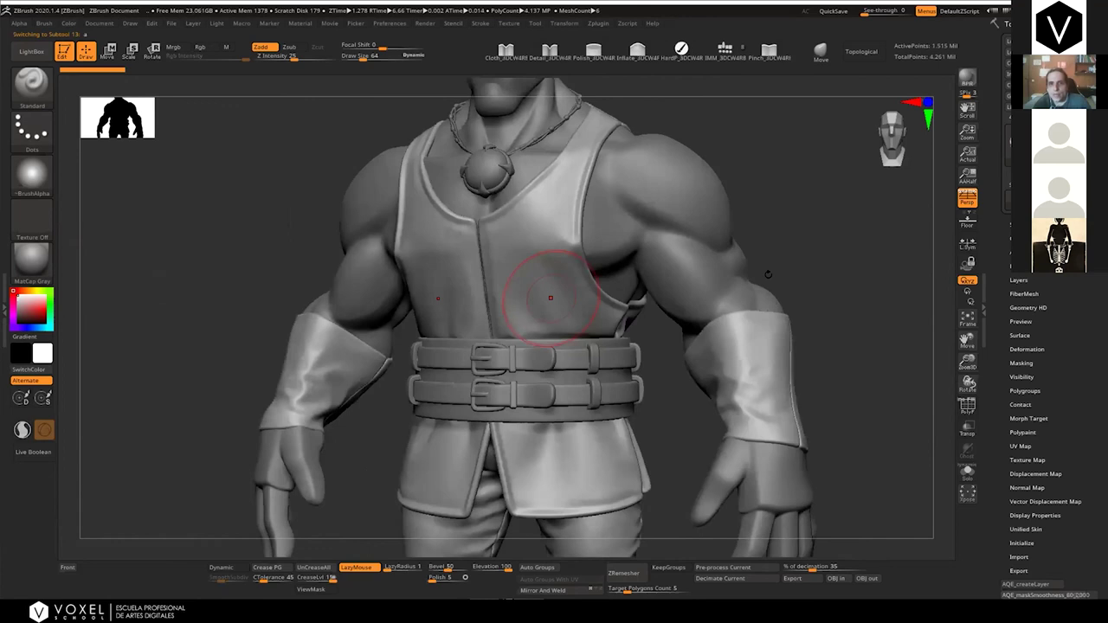
ctrl+right_drag(768, 274, 756, 310)
right_drag(724, 274, 728, 278)
ctrl+right_drag(729, 278, 736, 286)
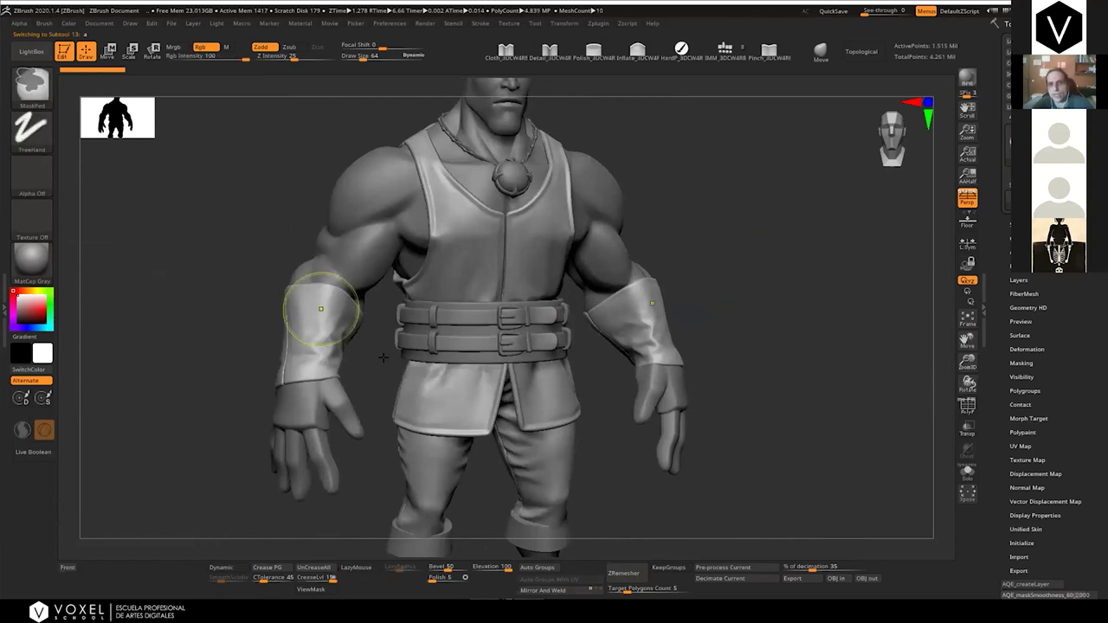
ctrl+right_drag(322, 309, 378, 330)
Compare the sculpted garments with the simulated clothing in Marvelous Designer and return to the bracer in ZBrush
key(alt+Tab)
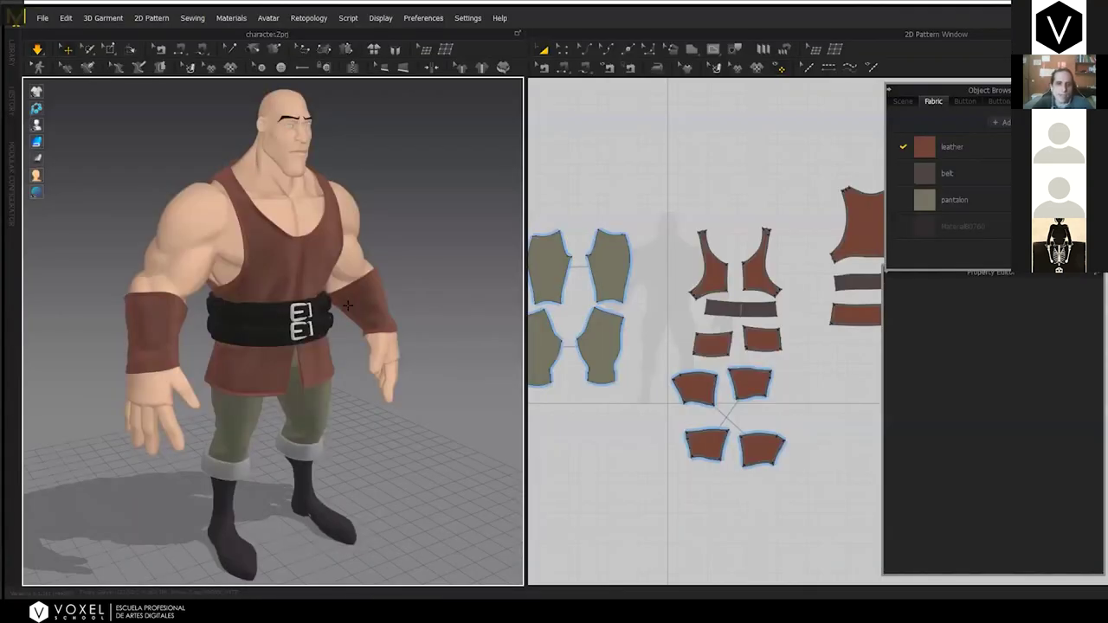
key(alt+Tab)
right_drag(394, 351, 459, 321)
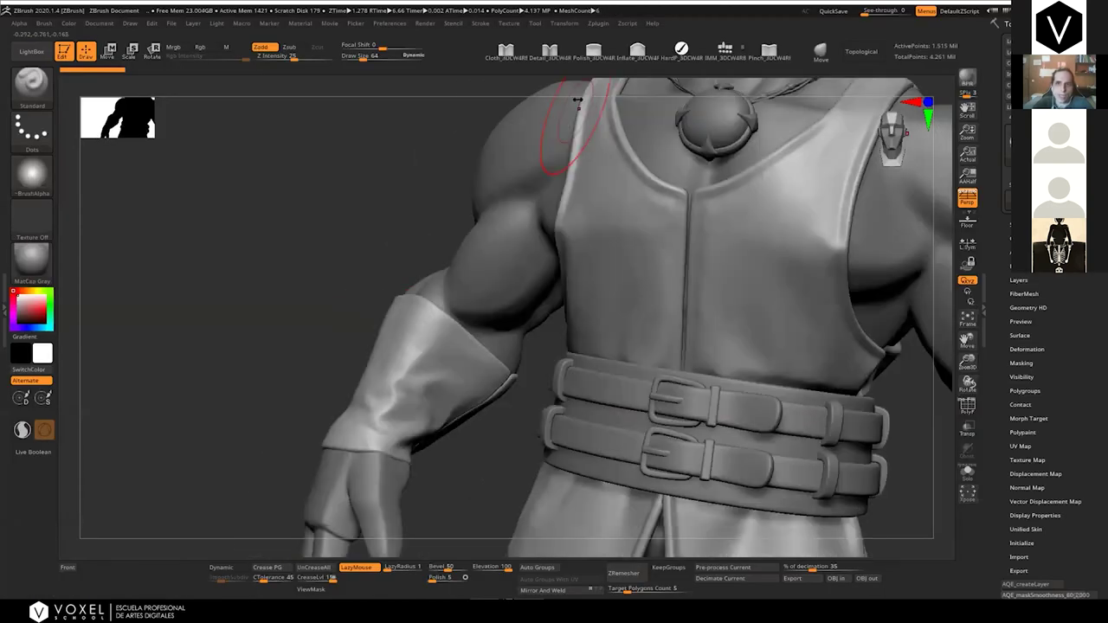
Try a Cloth_3DCW4R brush stroke across the upper part of the bracer
click(508, 48)
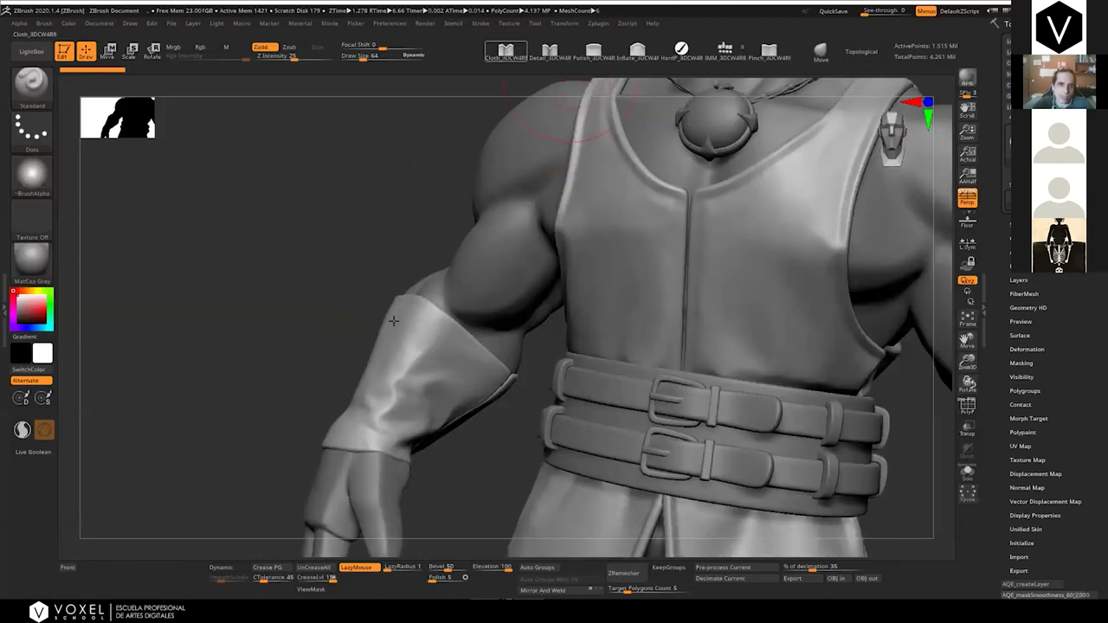
right_drag(394, 321, 427, 342)
alt+drag(360, 302, 435, 336)
key(ctrl+z)
Sculpt a seam line below the bracer's upper hem on its front and back with the Detail_3DCW4R brush
right_drag(414, 321, 409, 322)
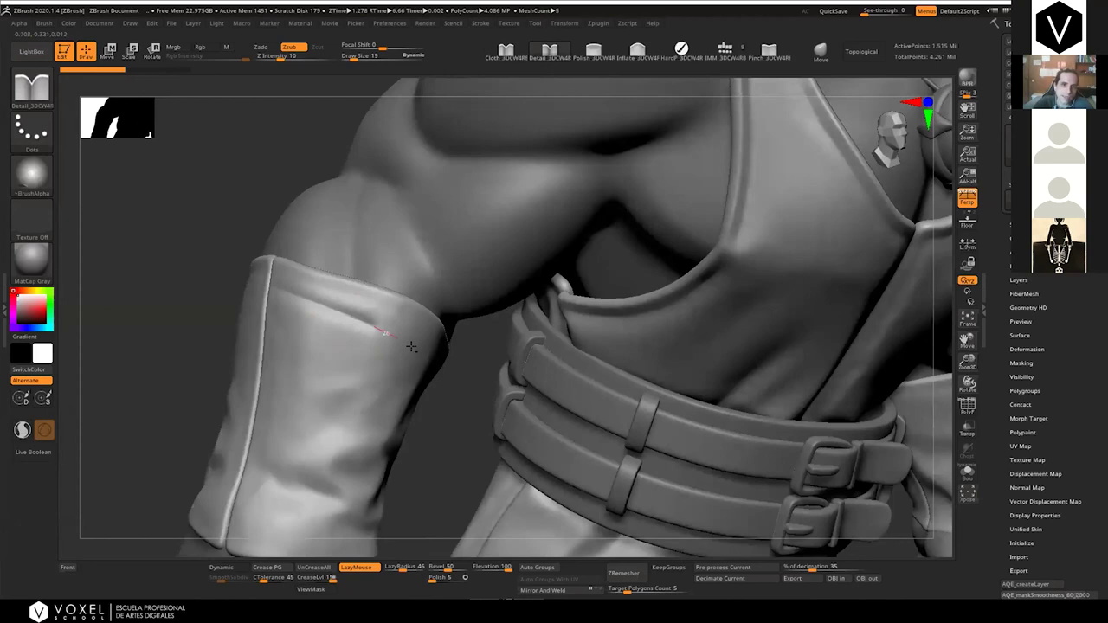
drag(390, 338, 284, 301)
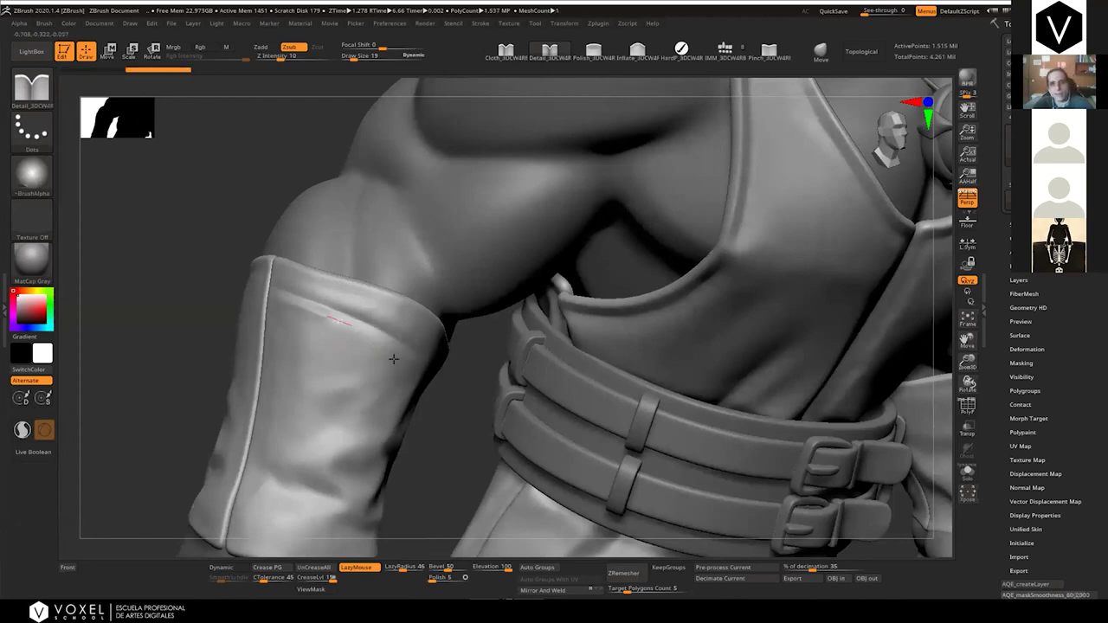
key(f)
mouse_move(421, 249)
shift+right_down()
mouse_move(414, 294)
mouse_move(486, 329)
shift+right_up()
mouse_move(486, 329)
ctrl+right_down()
mouse_move(406, 319)
mouse_move(472, 291)
mouse_move(495, 266)
mouse_move(294, 332)
ctrl+right_up()
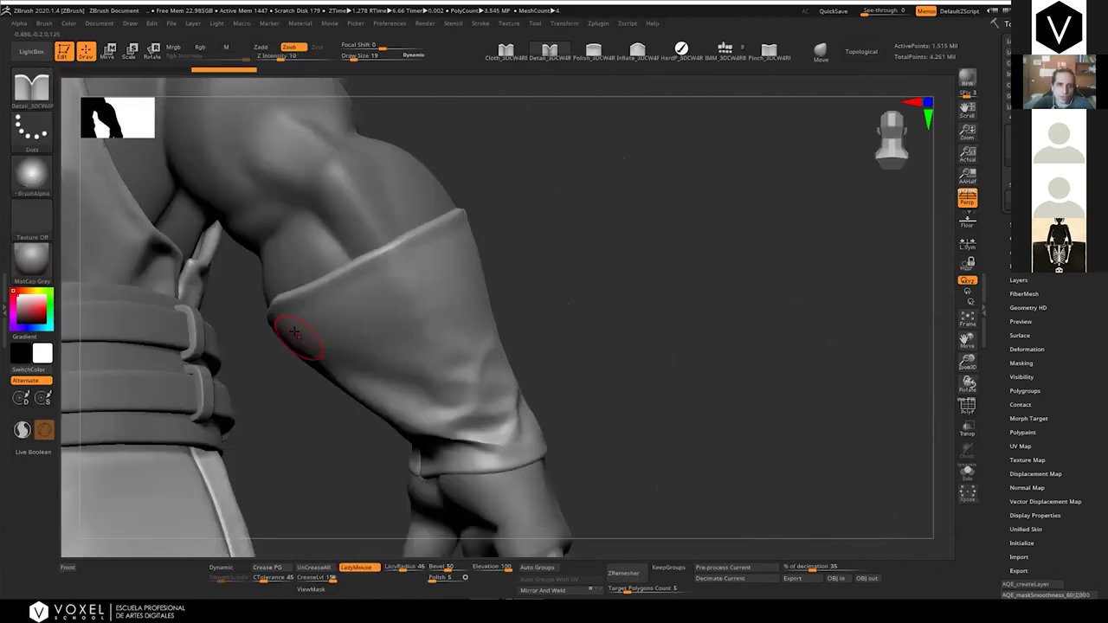
drag(333, 310, 448, 241)
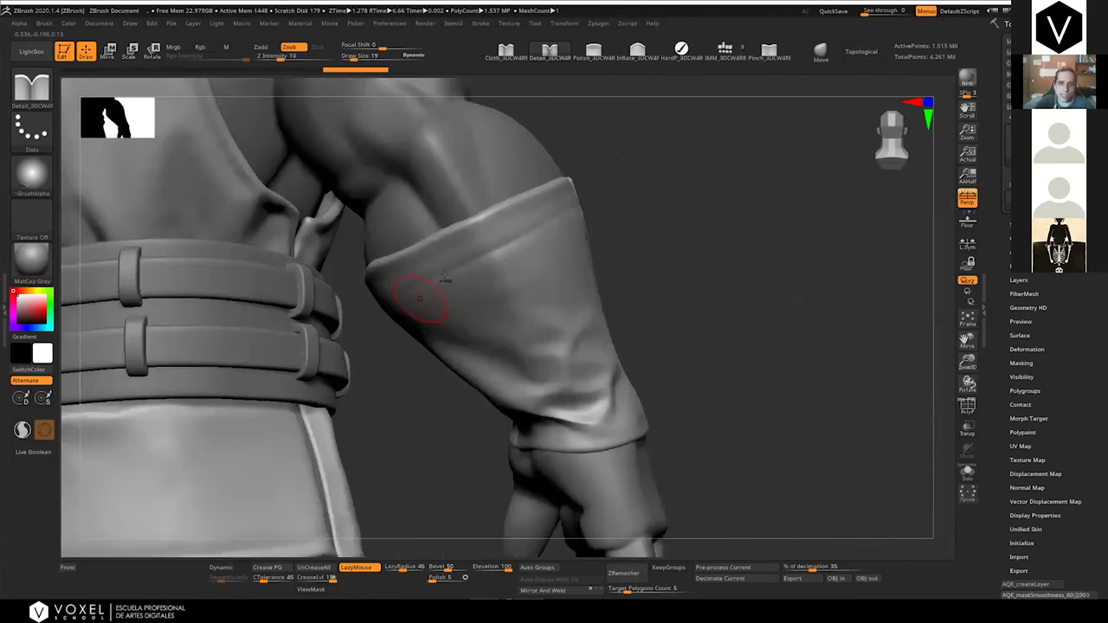
key(ctrl)
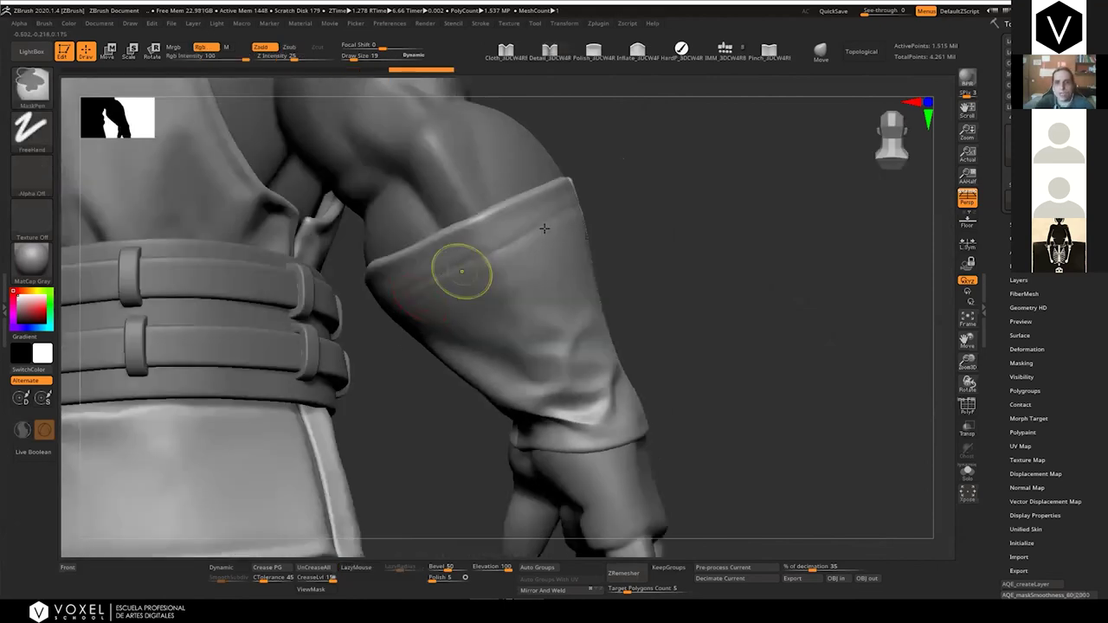
key(ctrl+z)
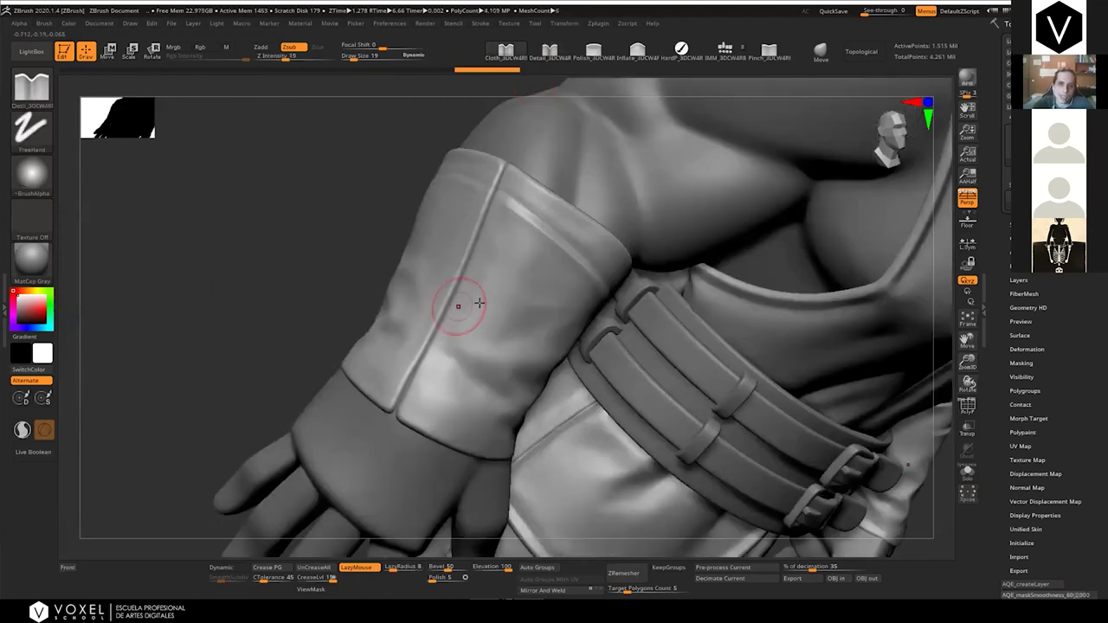
key(ctrl)
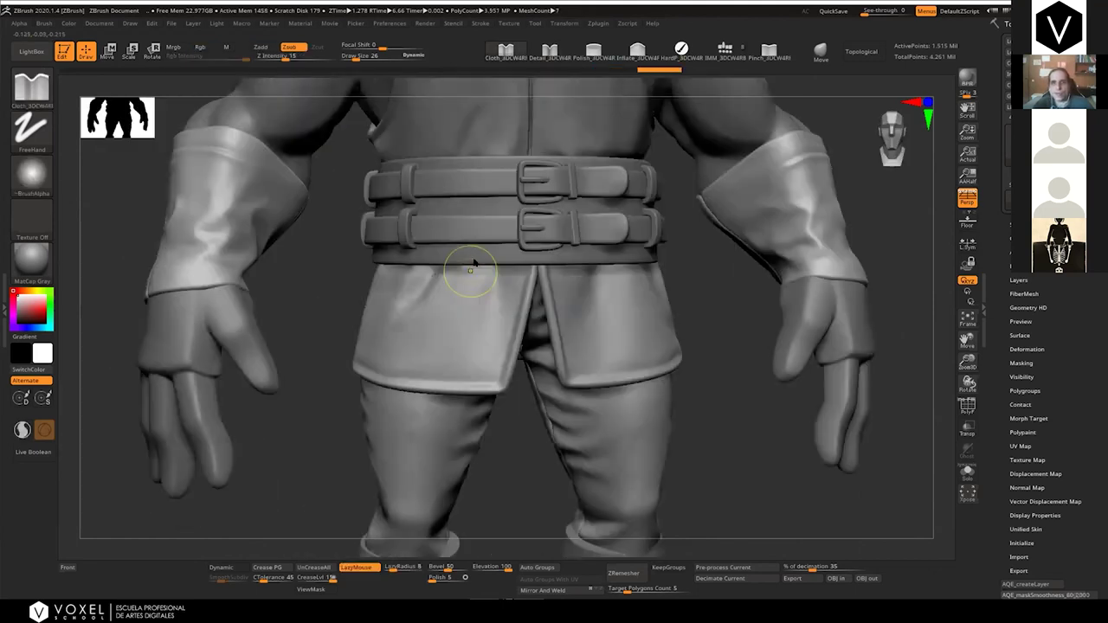
Sculpt soft folds into the vest's front skirt flaps below the belts with the Detail_3DCW4R brush and smooth them
click(550, 52)
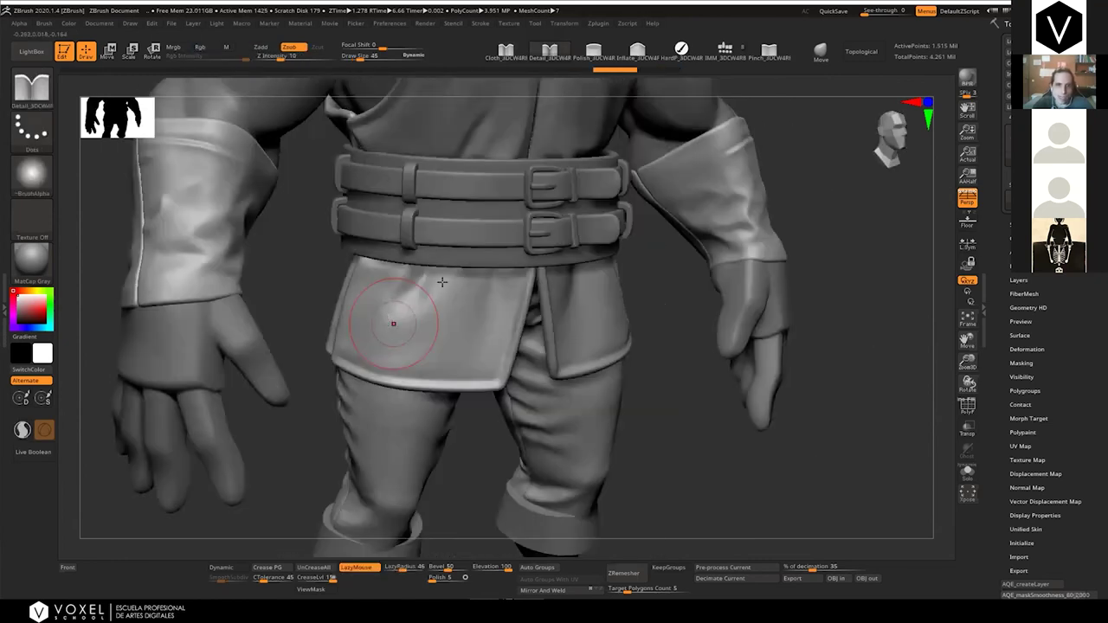
drag(389, 322, 435, 299)
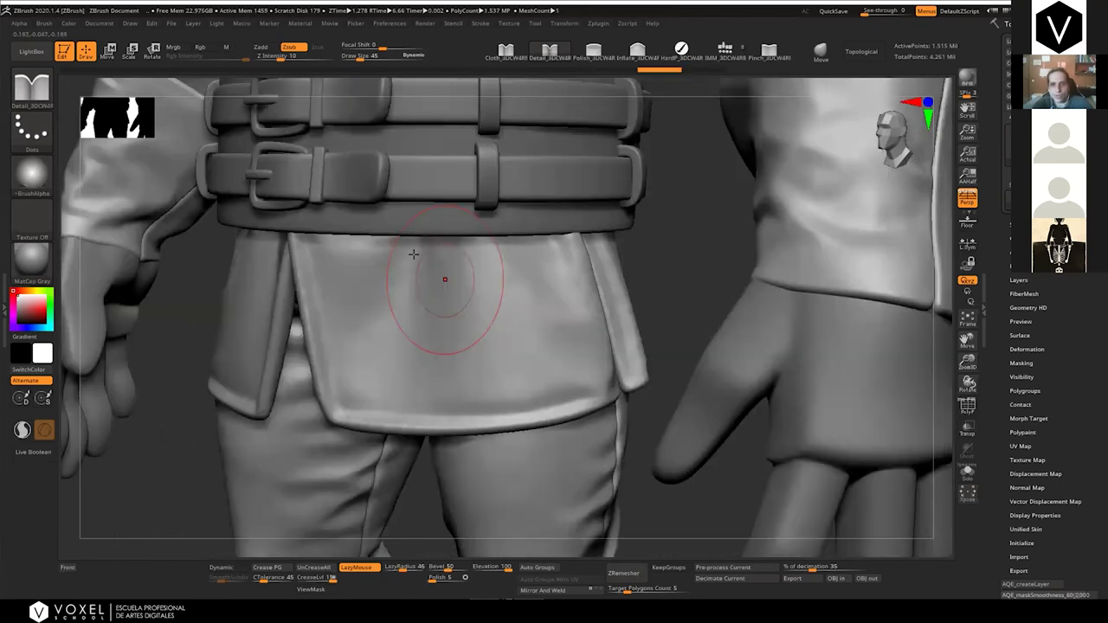
shift+drag(414, 255, 430, 305)
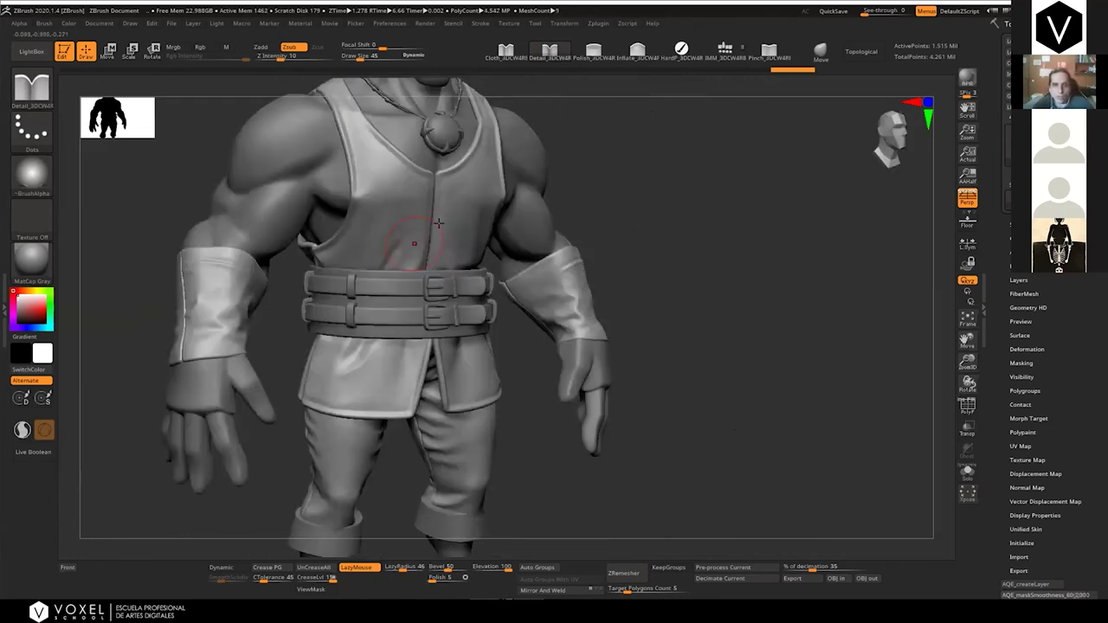
Sculpt a diagonal fold on the vest's front just above the upper belt
ctrl+right_drag(439, 224, 396, 349)
drag(429, 278, 414, 339)
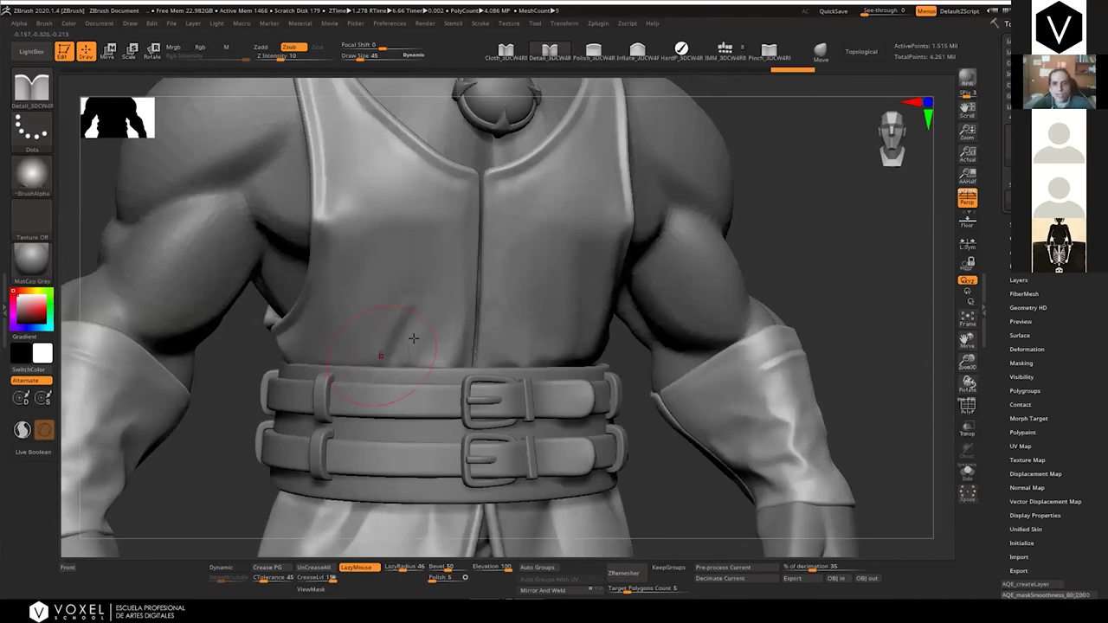
right_drag(414, 339, 434, 307)
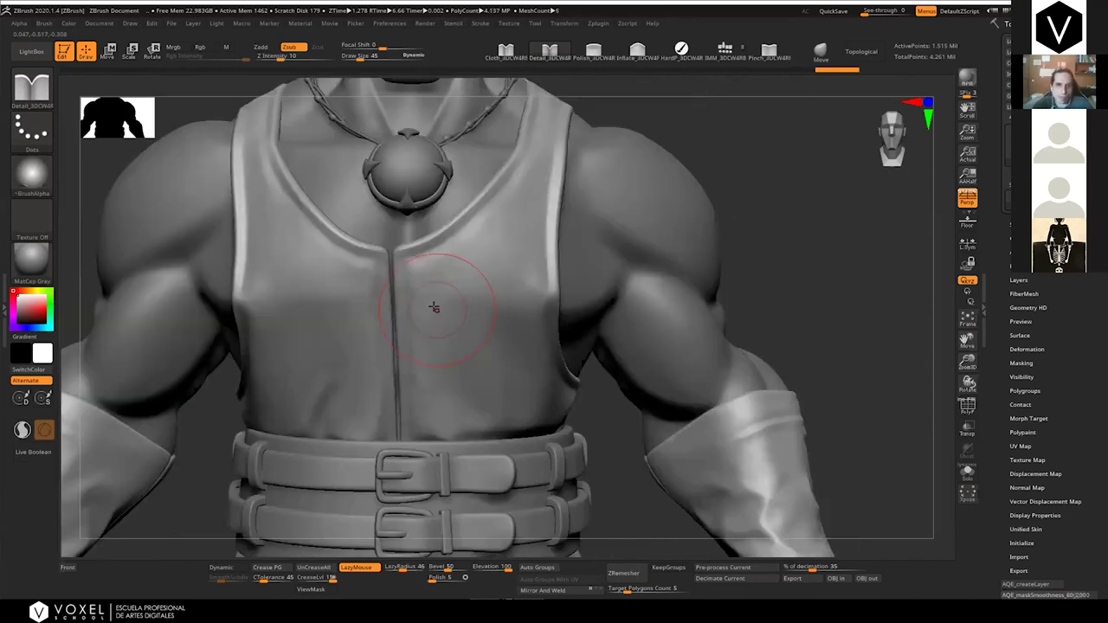
Sculpt short horizontal creases beside the vest's central opening, between the chest and the upper belt
mouse_move(438, 320)
mouse_down()
mouse_move(398, 369)
mouse_move(459, 375)
mouse_up()
ctrl+right_drag(446, 339, 415, 303)
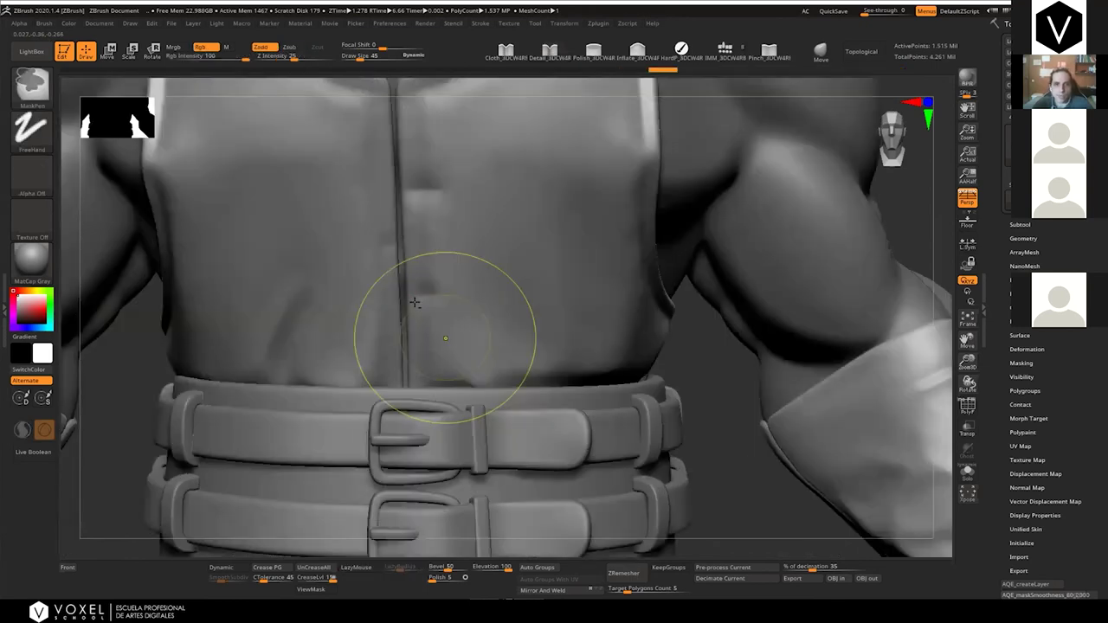
alt+drag(407, 192, 443, 194)
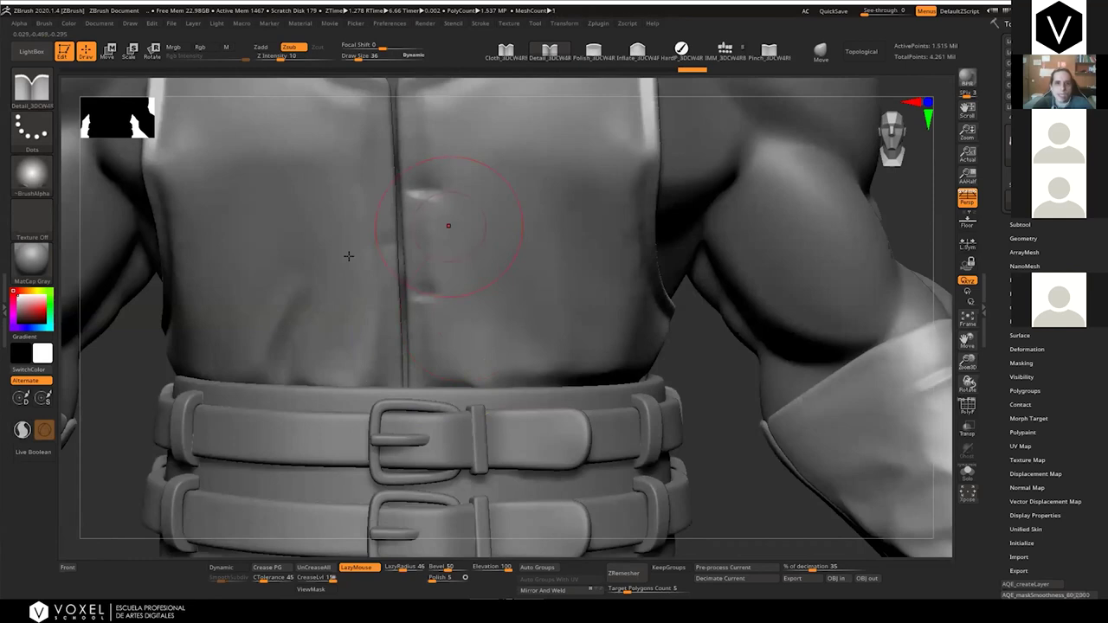
ctrl+right_drag(417, 246, 430, 343)
Sculpt diagonal tension folds on the side of the vest between the armhole and the belts, blending them softly
right_drag(498, 286, 428, 286)
mouse_move(428, 286)
alt+right_down()
mouse_move(443, 241)
mouse_move(401, 283)
mouse_move(425, 279)
alt+right_up()
drag(469, 312, 504, 317)
right_drag(504, 317, 469, 315)
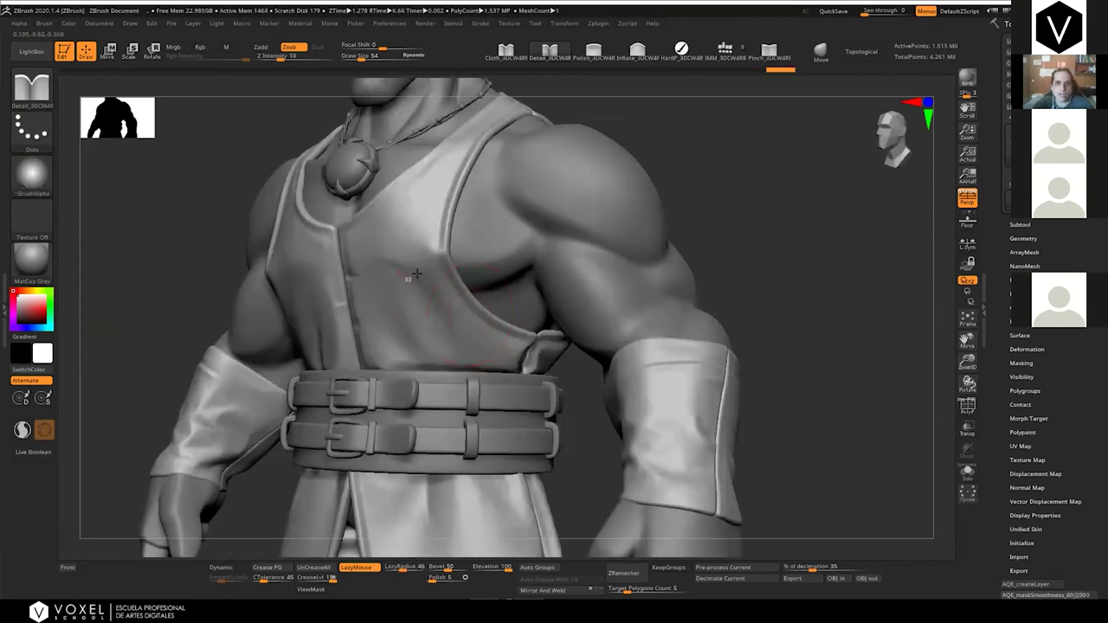
right_drag(460, 332, 476, 334)
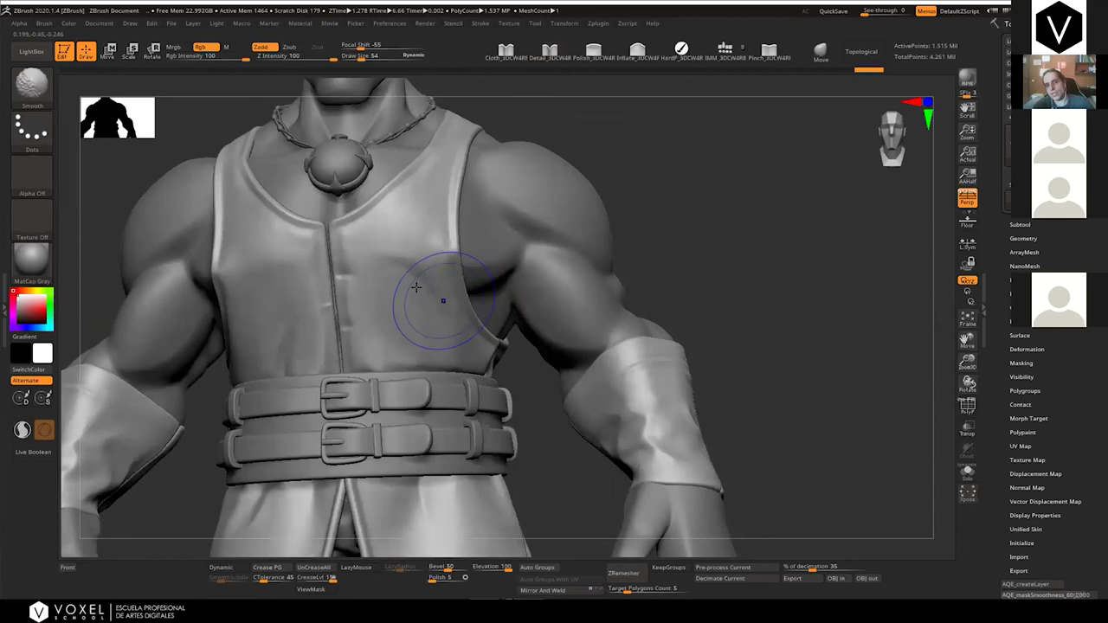
ctrl+right_drag(416, 287, 420, 227)
mouse_move(486, 258)
right_down()
mouse_move(424, 224)
mouse_move(445, 264)
right_up()
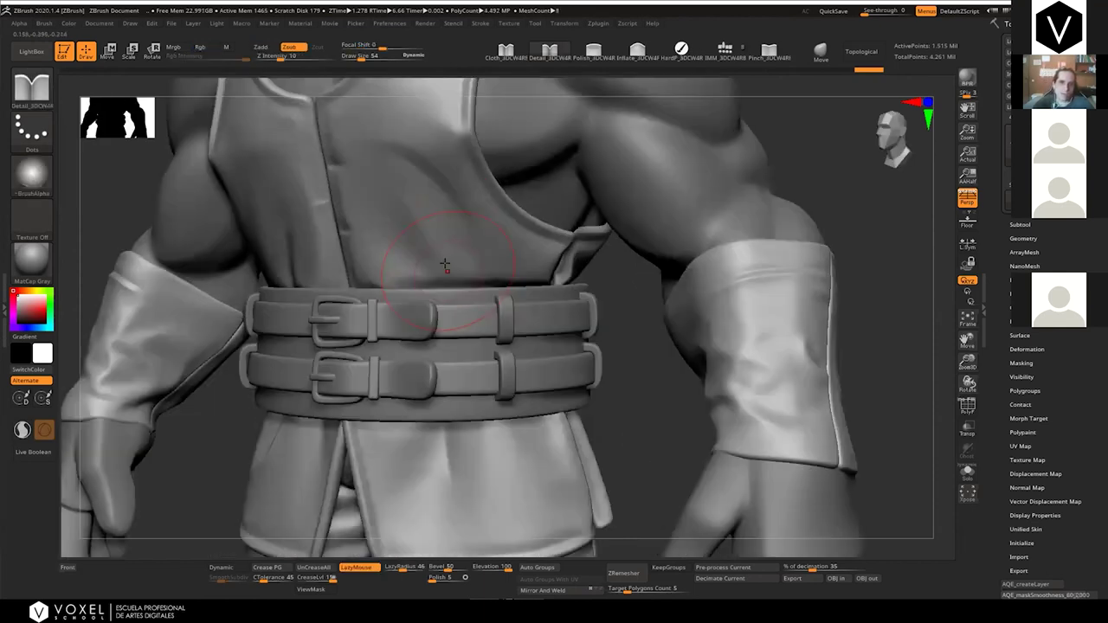
Sculpt drapery folds running down from the lower belt on the side of the vest's skirt flap
right_drag(408, 275, 489, 232)
ctrl+right_drag(489, 232, 429, 276)
right_drag(430, 275, 468, 273)
alt+right_drag(467, 273, 486, 292)
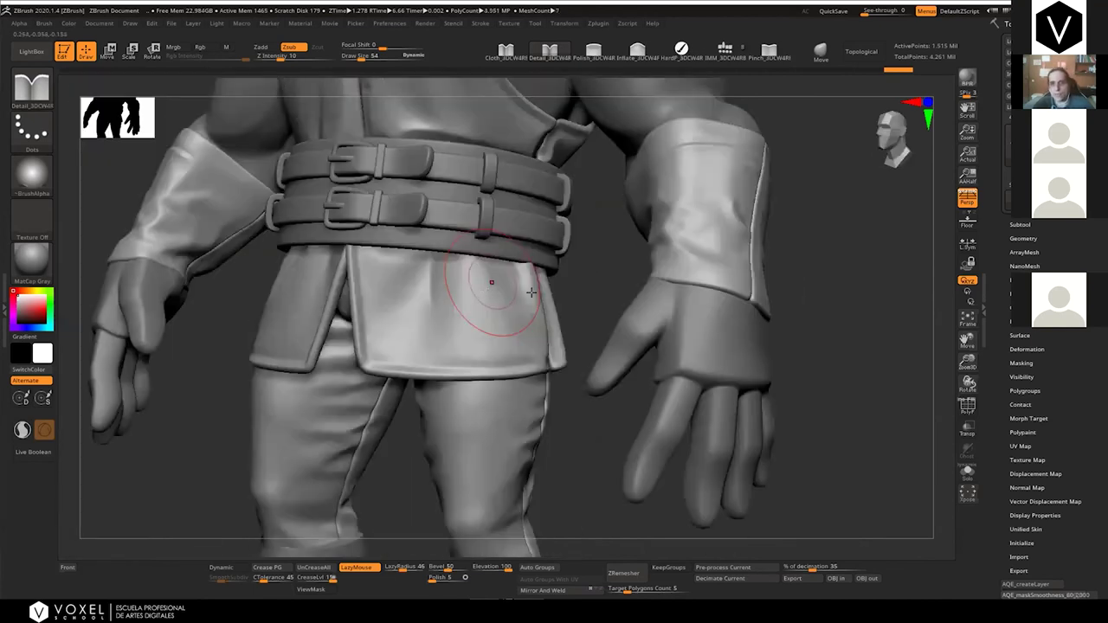
right_drag(527, 333, 469, 266)
drag(470, 267, 559, 323)
mouse_move(533, 318)
right_down()
mouse_move(507, 300)
mouse_move(554, 334)
right_up()
mouse_move(554, 333)
ctrl+right_down()
mouse_move(540, 302)
mouse_move(518, 335)
mouse_move(516, 313)
ctrl+right_up()
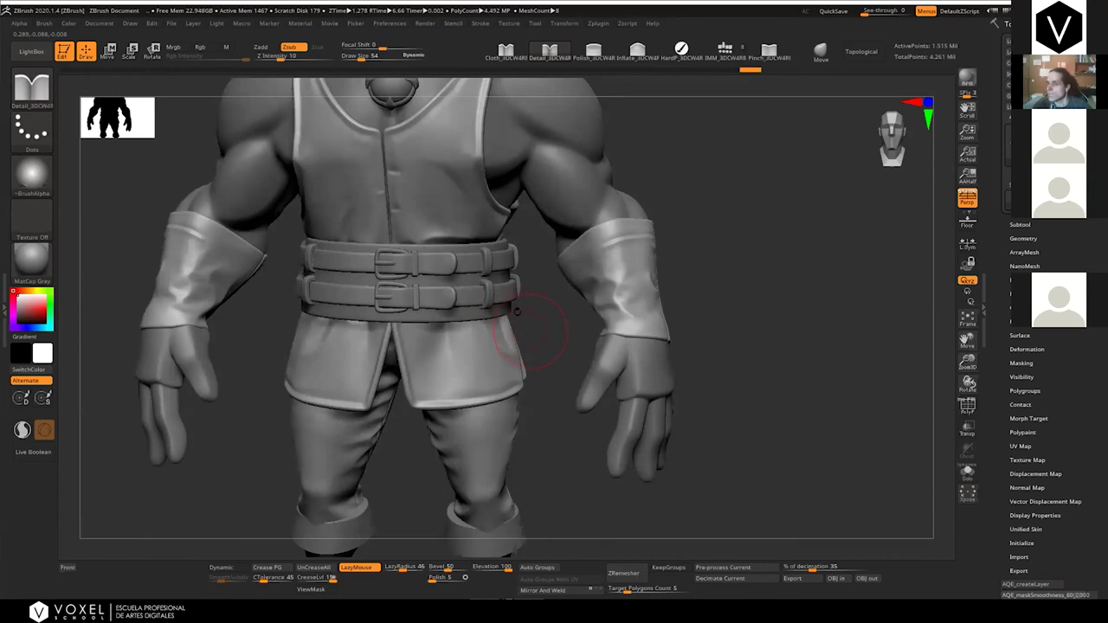
Sculpt wrinkles beside the vertical split on the bracer's outer side
mouse_move(526, 315)
ctrl+right_down()
mouse_move(477, 239)
mouse_move(479, 279)
ctrl+right_up()
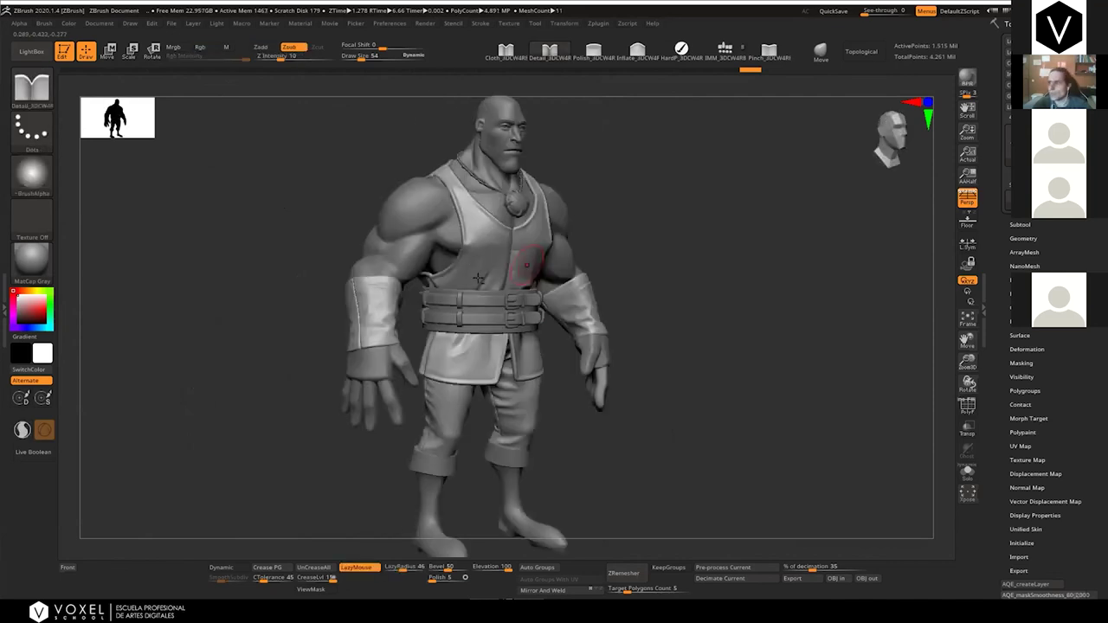
mouse_move(393, 270)
ctrl+right_down()
mouse_move(403, 293)
mouse_move(377, 337)
ctrl+right_up()
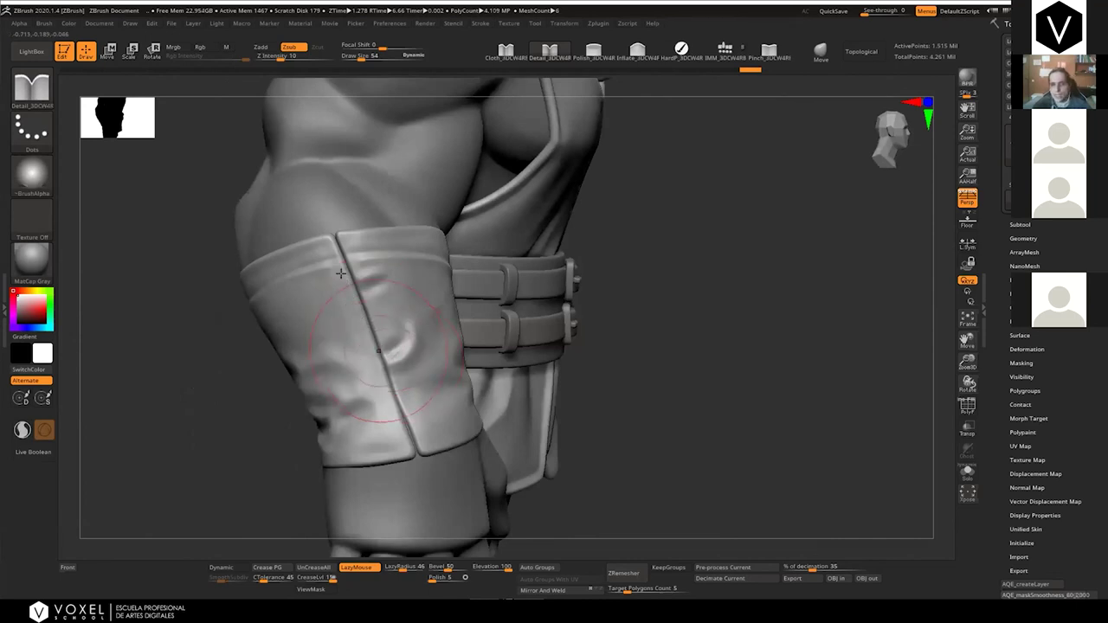
right_drag(385, 348, 440, 359)
drag(379, 379, 425, 334)
right_drag(412, 324, 385, 290)
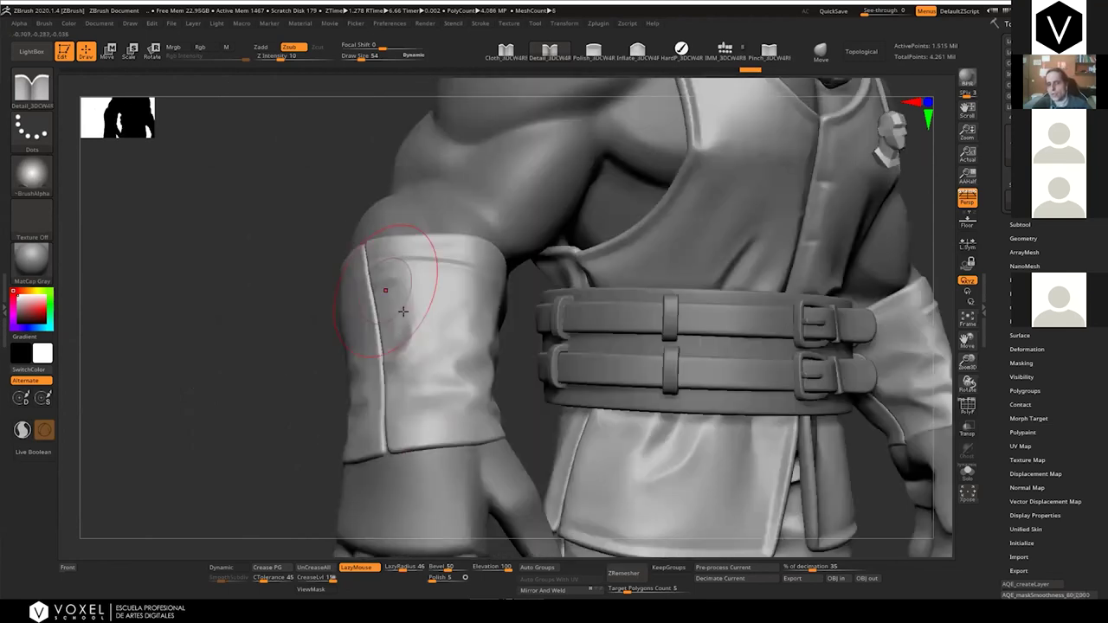
right_drag(387, 328, 448, 293)
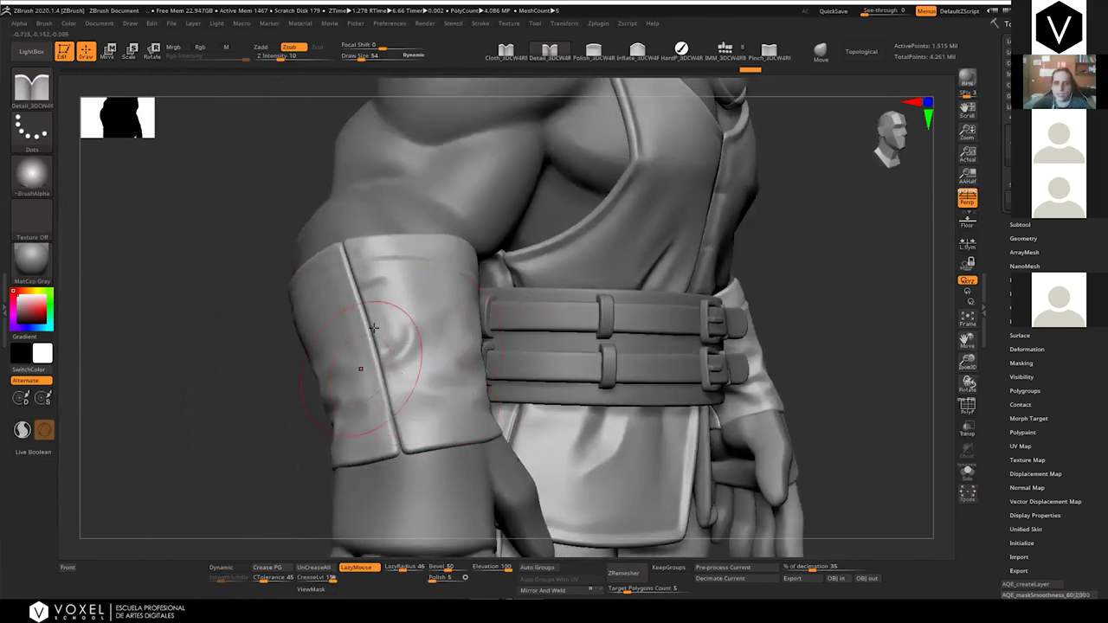
right_drag(404, 333, 393, 325)
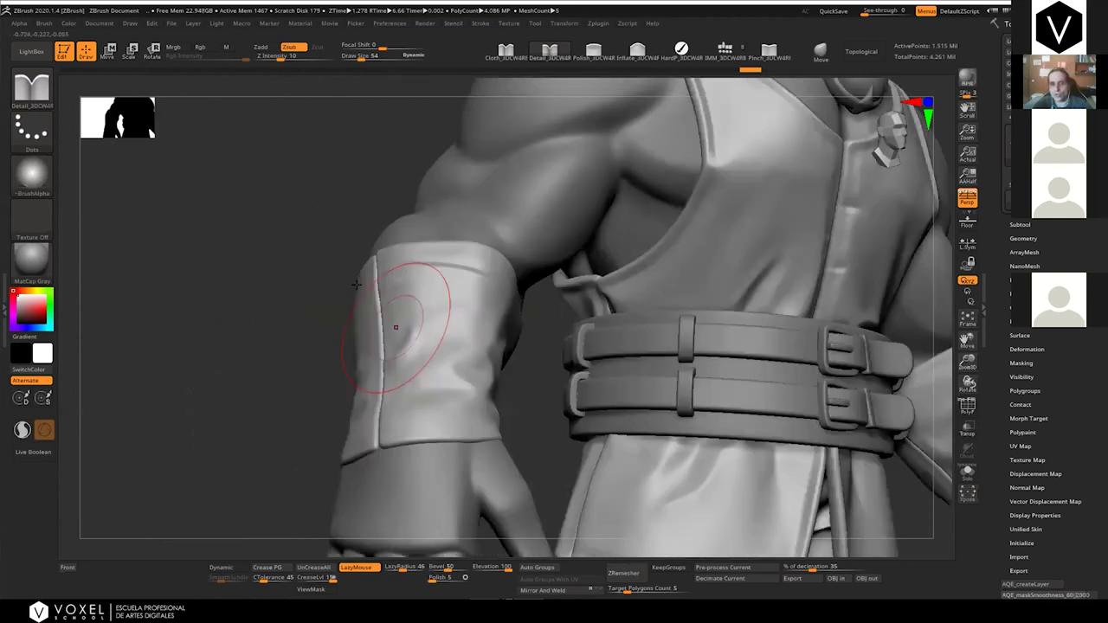
mouse_move(396, 378)
right_down()
mouse_move(425, 341)
mouse_move(336, 262)
mouse_move(388, 276)
mouse_move(372, 215)
right_up()
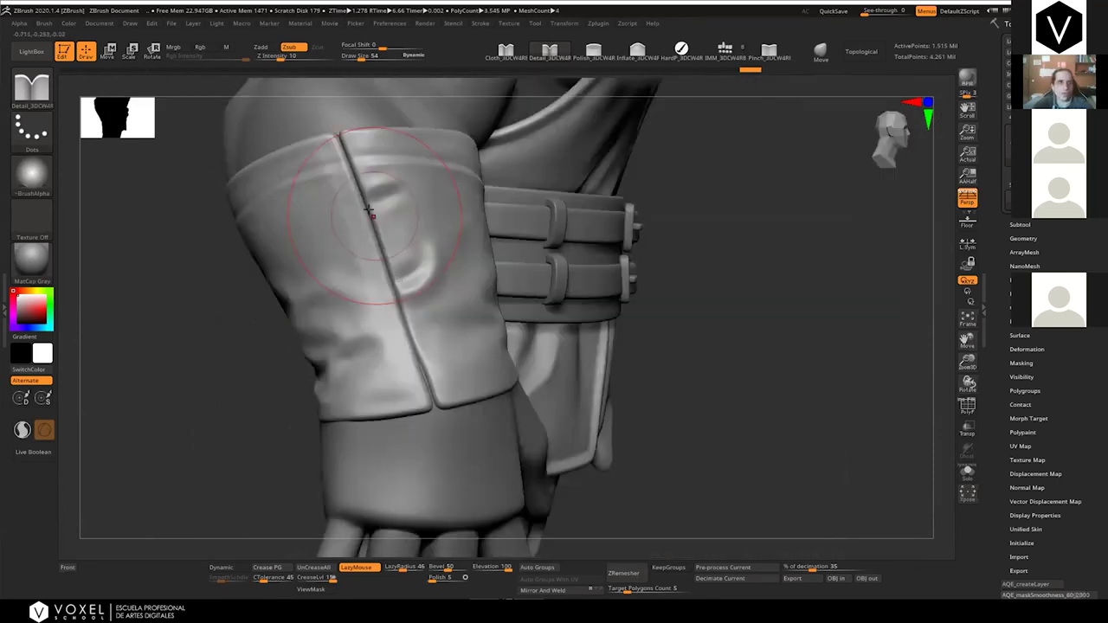
alt+right_drag(291, 130, 324, 199)
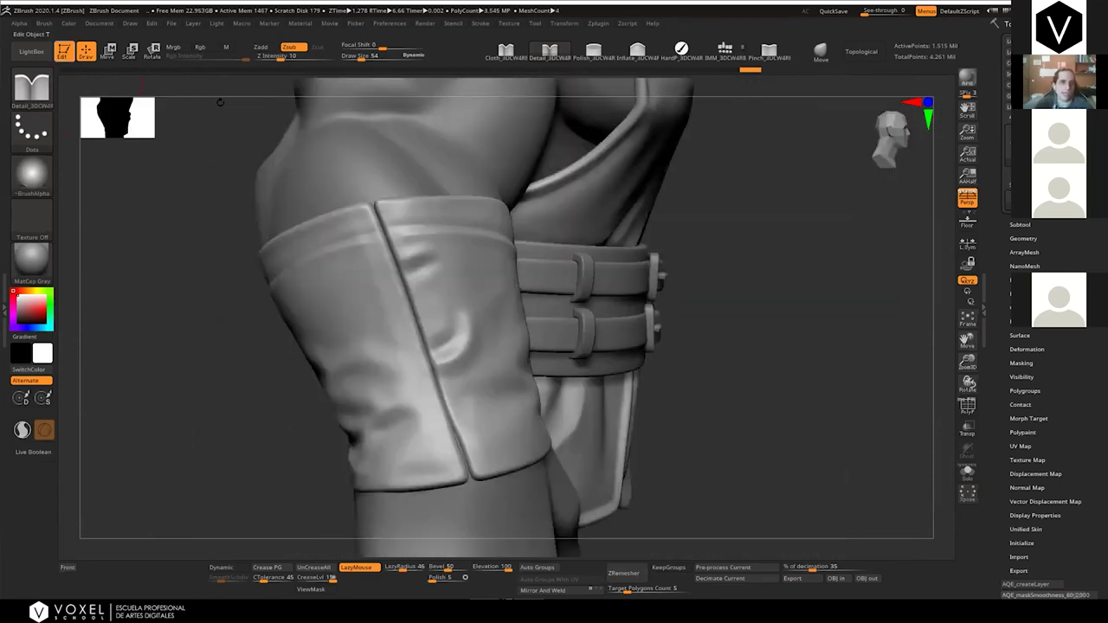
Try the seam_24 stitch brush from the LightBox brush library along the bracer's vertical split
key(comma)
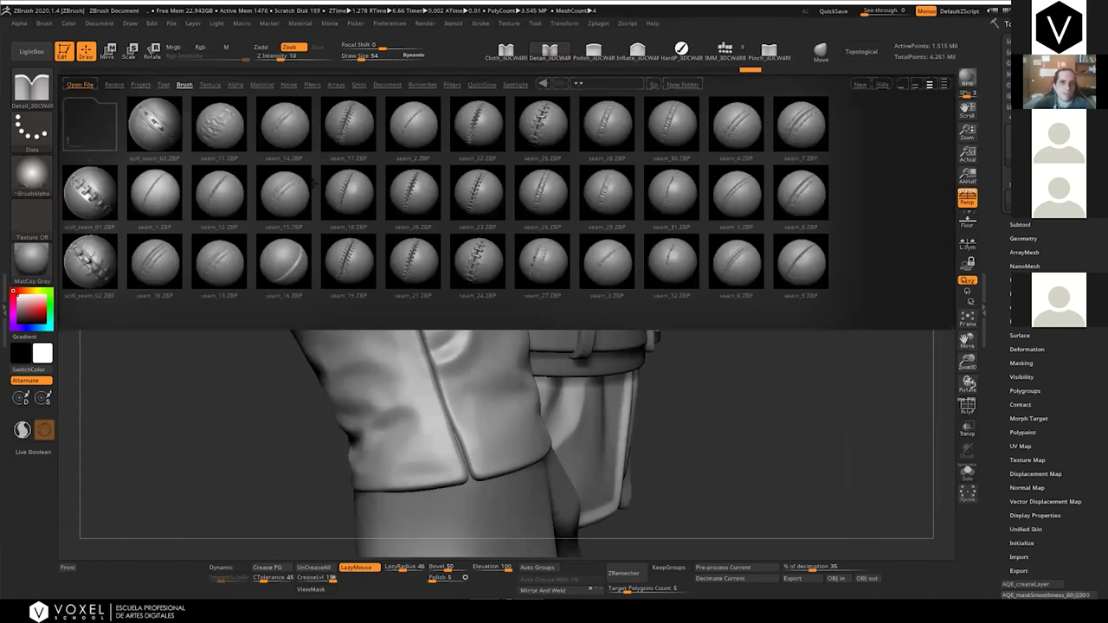
double_click(473, 254)
drag(381, 230, 468, 473)
ctrl+right_drag(417, 292, 422, 248)
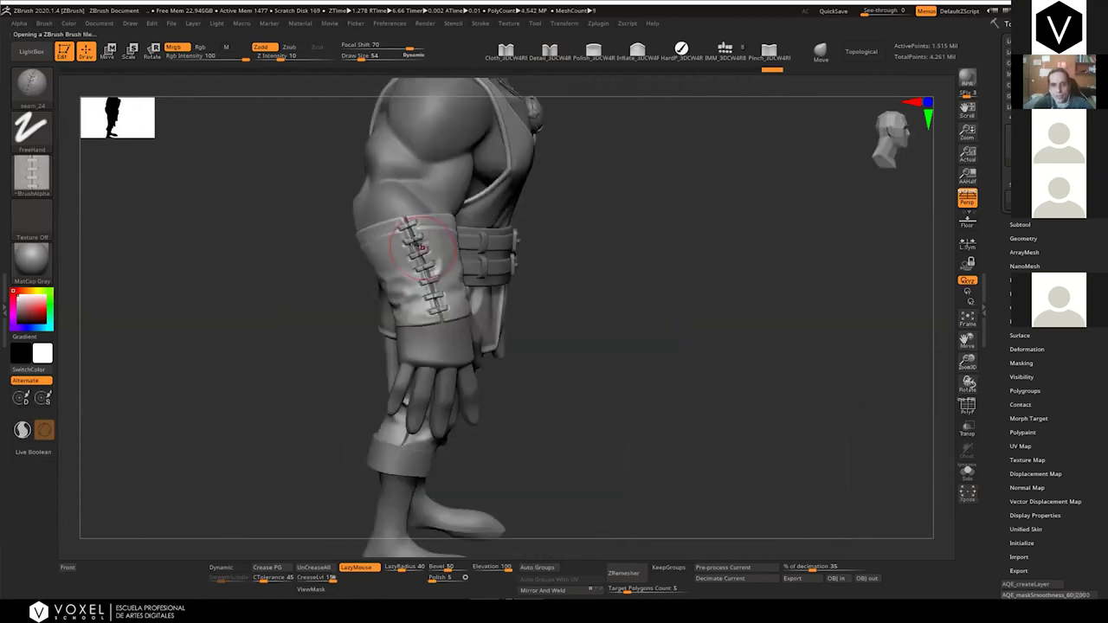
key(ctrl+z)
Try seam_24 stitch strokes across the bracer's upper hem and partway down the vertical split
mouse_move(374, 166)
mouse_down()
mouse_move(446, 354)
mouse_move(432, 297)
mouse_move(232, 186)
mouse_up()
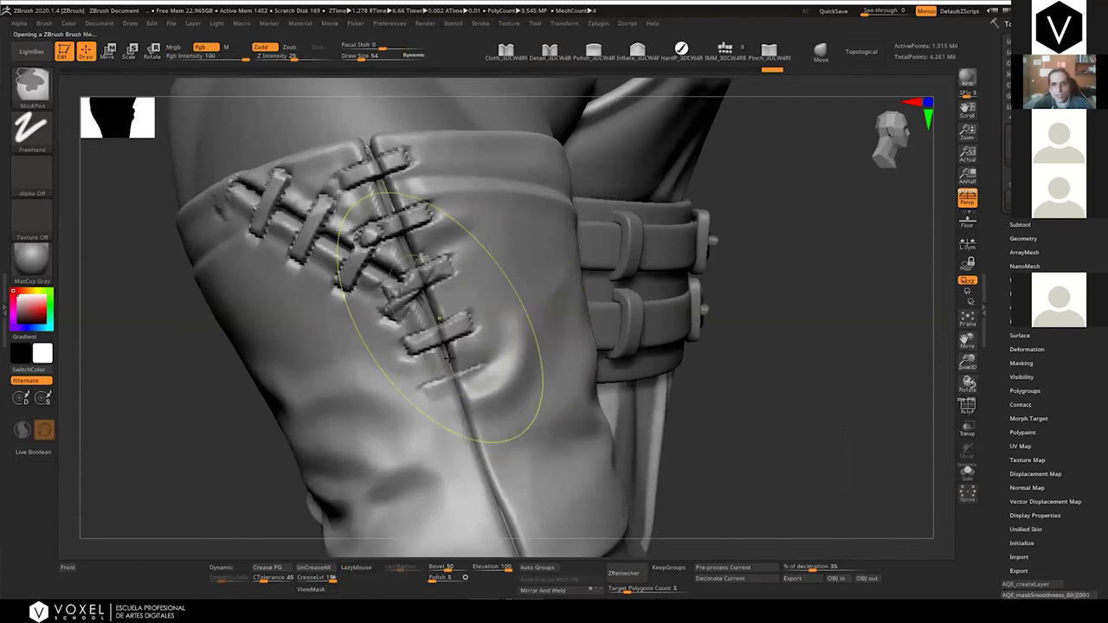
key(ctrl+z)
drag(381, 169, 459, 381)
ctrl+right_drag(387, 220, 389, 225)
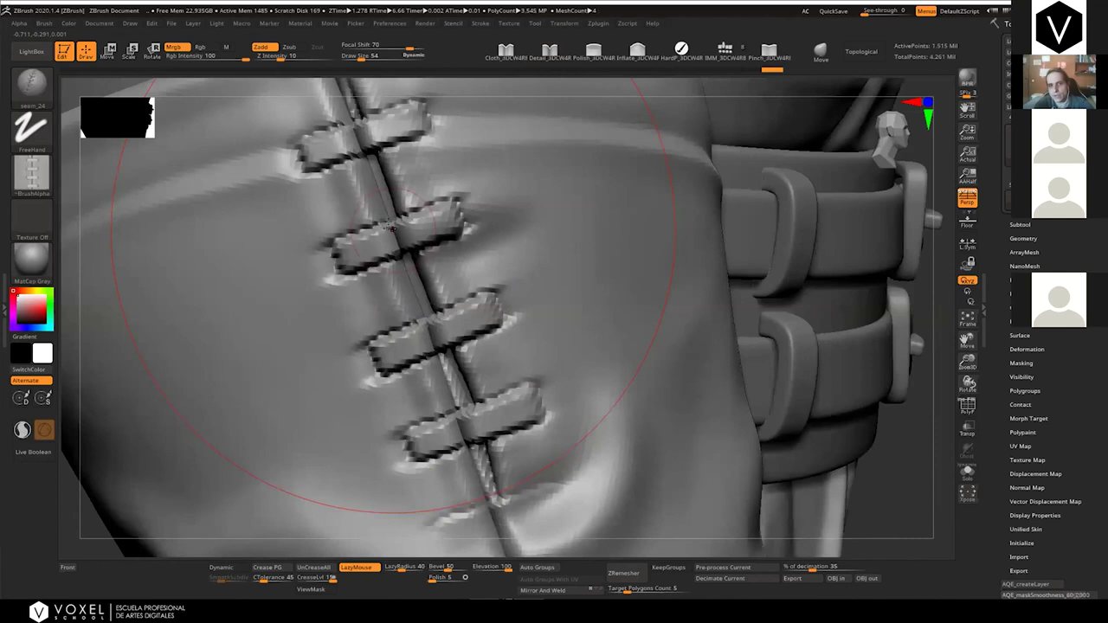
ctrl+right_drag(439, 284, 438, 307)
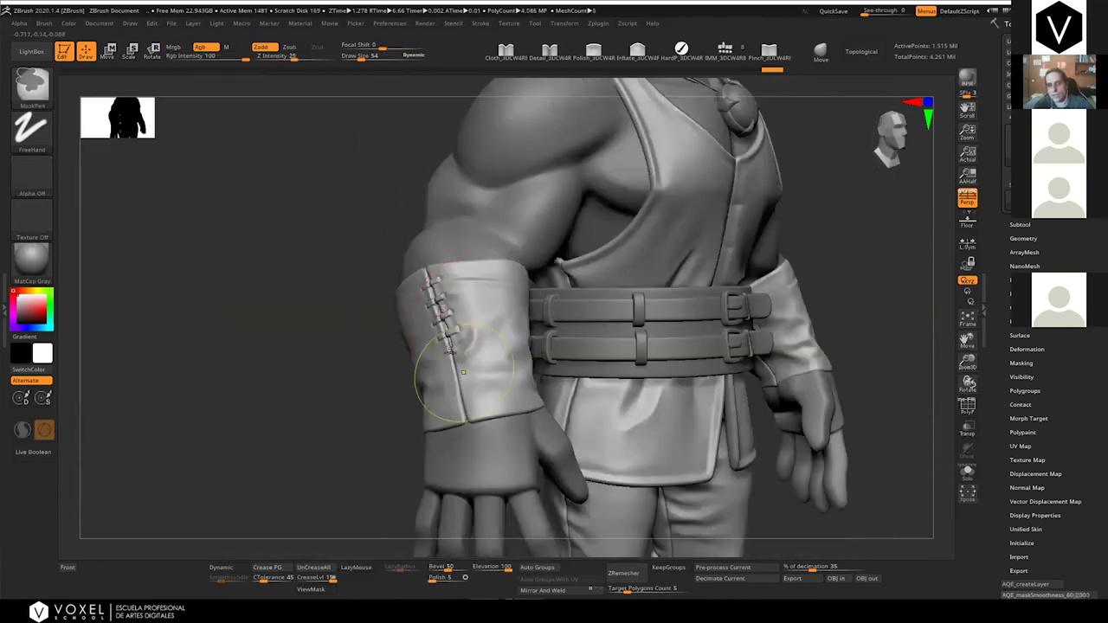
key(ctrl+z)
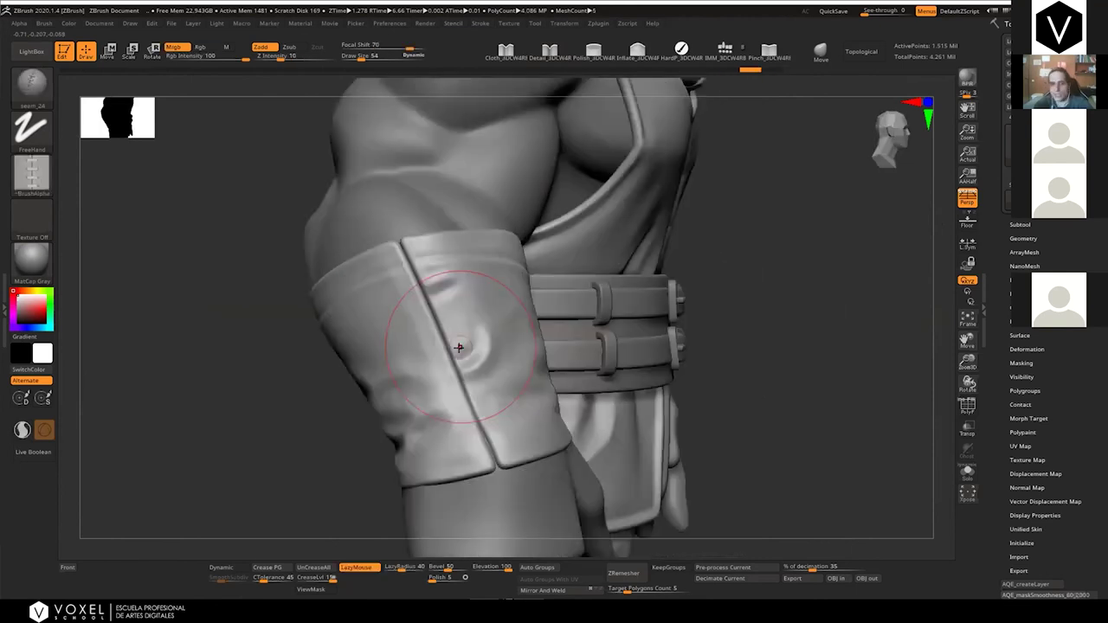
Carve diagonal creases from the wrist towards the upper hem on the bracer's front with the DamStandard brush
mouse_move(430, 313)
ctrl+right_down()
mouse_move(414, 287)
mouse_move(422, 266)
mouse_move(516, 185)
ctrl+right_up()
key([)
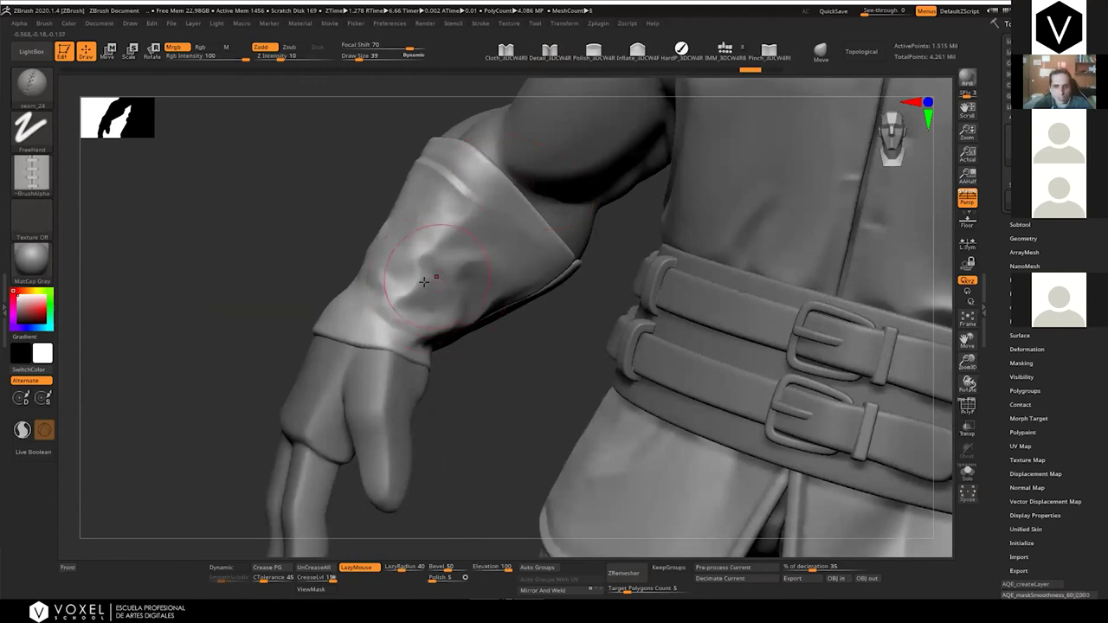
key(b)
key(d)
key(s)
mouse_move(394, 331)
mouse_down()
mouse_move(466, 238)
mouse_move(524, 194)
mouse_up()
mouse_move(423, 302)
mouse_down()
mouse_move(443, 270)
mouse_move(526, 206)
mouse_up()
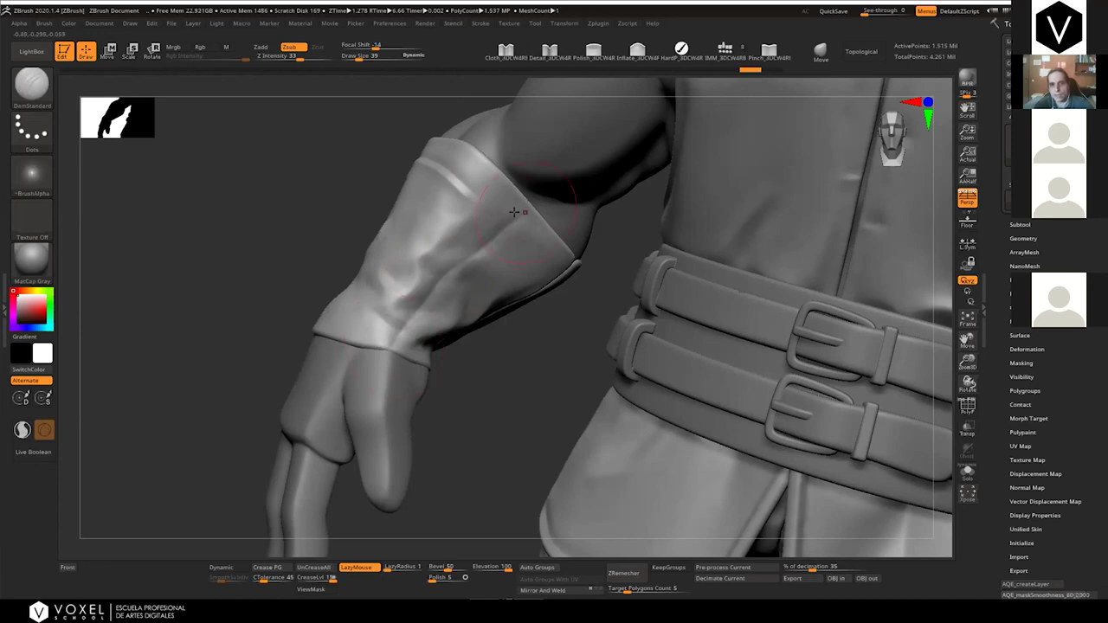
key(shift)
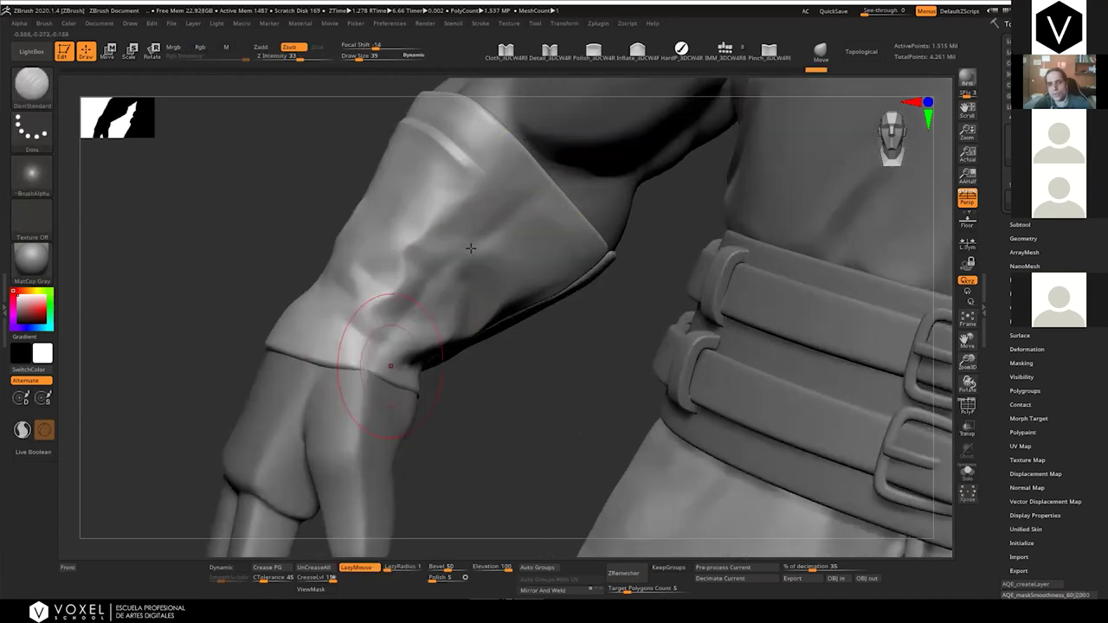
drag(405, 327, 475, 230)
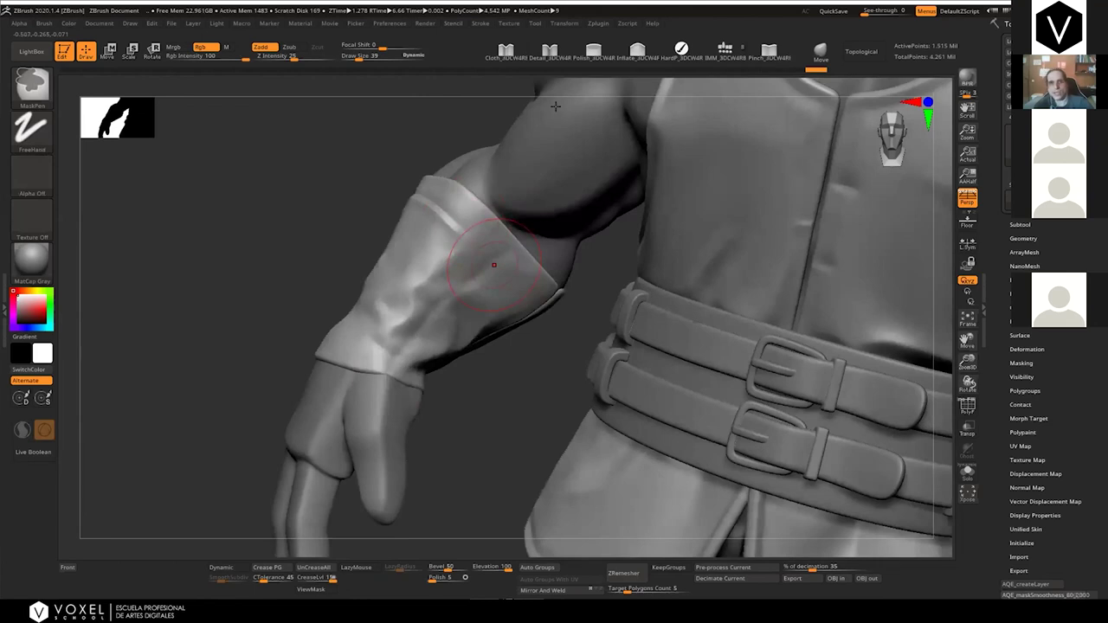
key(ctrl+z)
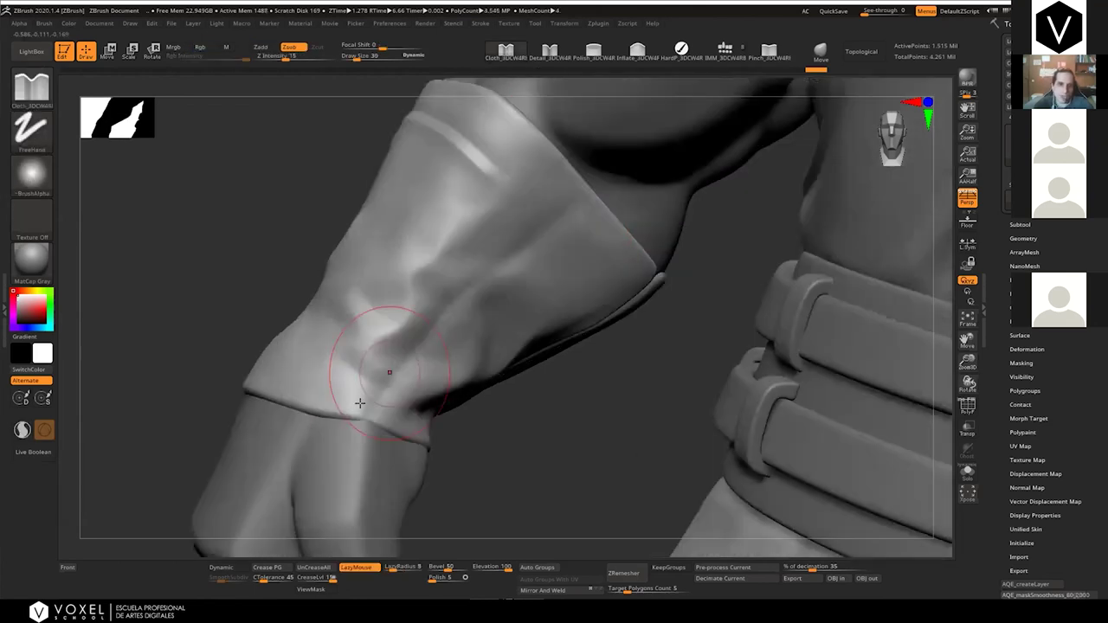
Try a Cloth_3DCW4R stroke diagonally across the bracer from the wrist edge to the upper hem
key(ctrl)
mouse_move(356, 412)
mouse_down()
mouse_move(468, 258)
mouse_move(544, 203)
mouse_up()
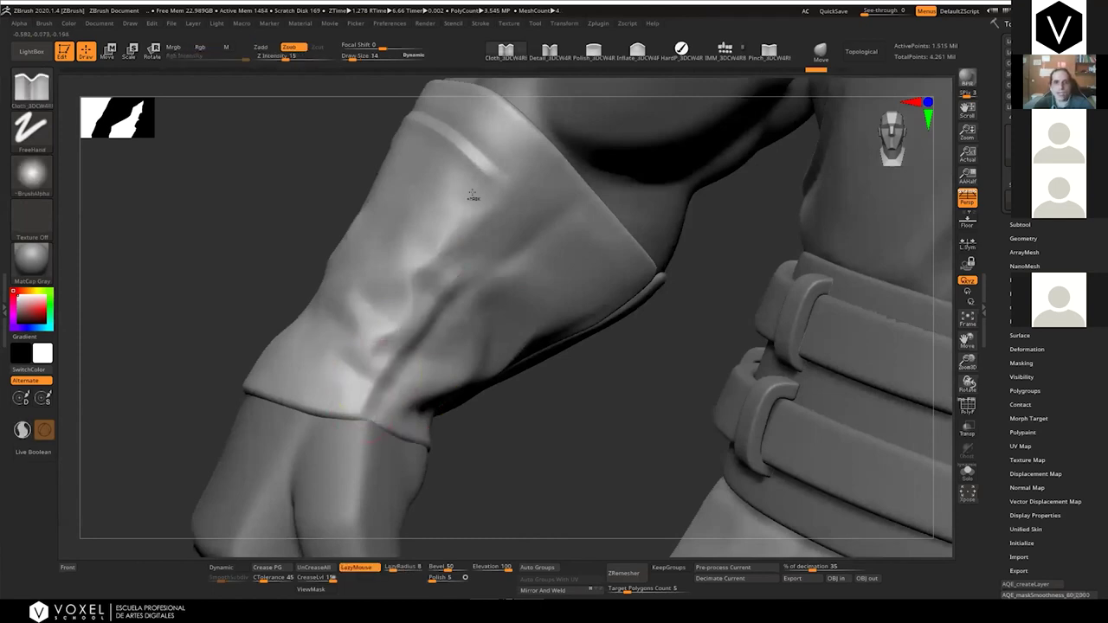
key(ctrl+z)
Sculpt a continuous seam from the bracer's wrist edge to its upper hem with the Detail_3DCW4R brush at draw size 14
drag(314, 70, 324, 71)
mouse_move(367, 409)
mouse_down()
mouse_move(469, 266)
mouse_move(574, 175)
mouse_up()
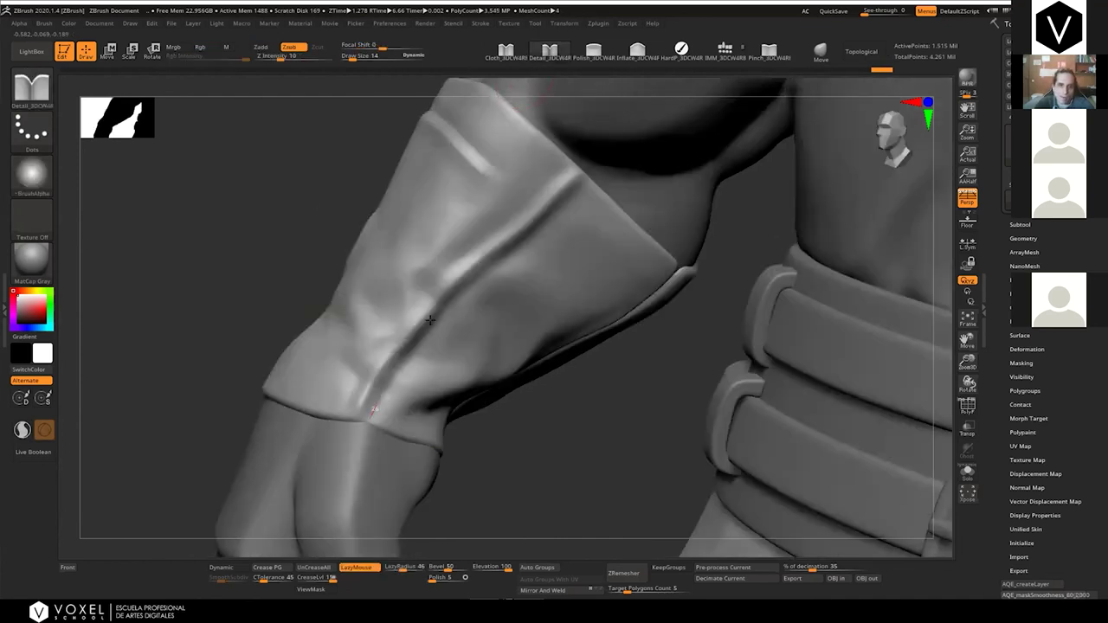
drag(431, 320, 583, 179)
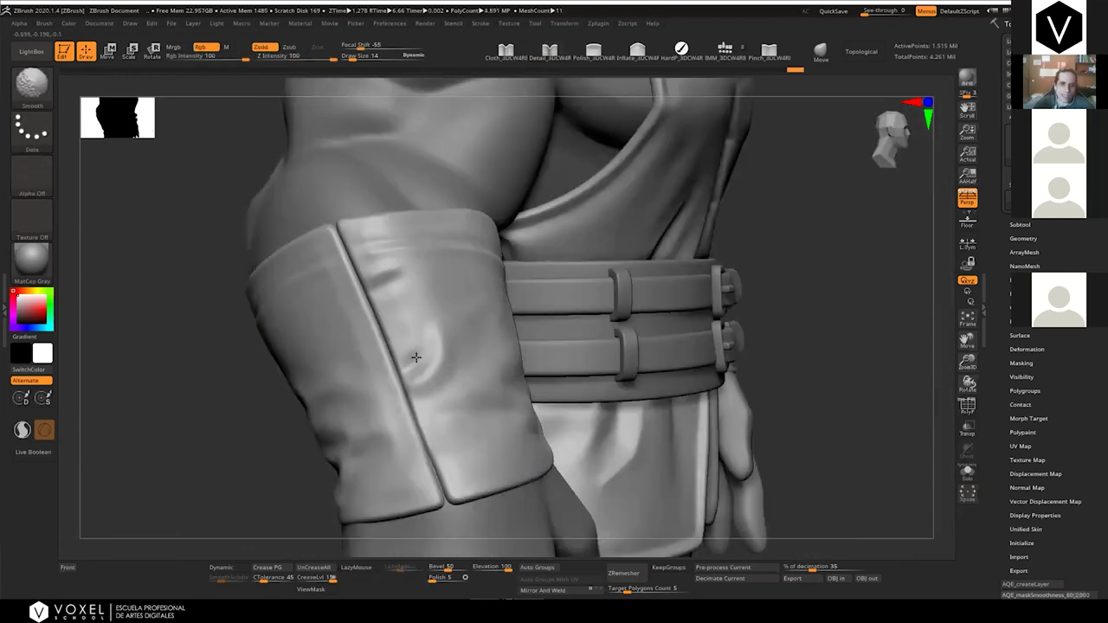
Smooth the curved wrinkle beside the bracer's vertical split and review the whole character
shift+drag(417, 357, 443, 315)
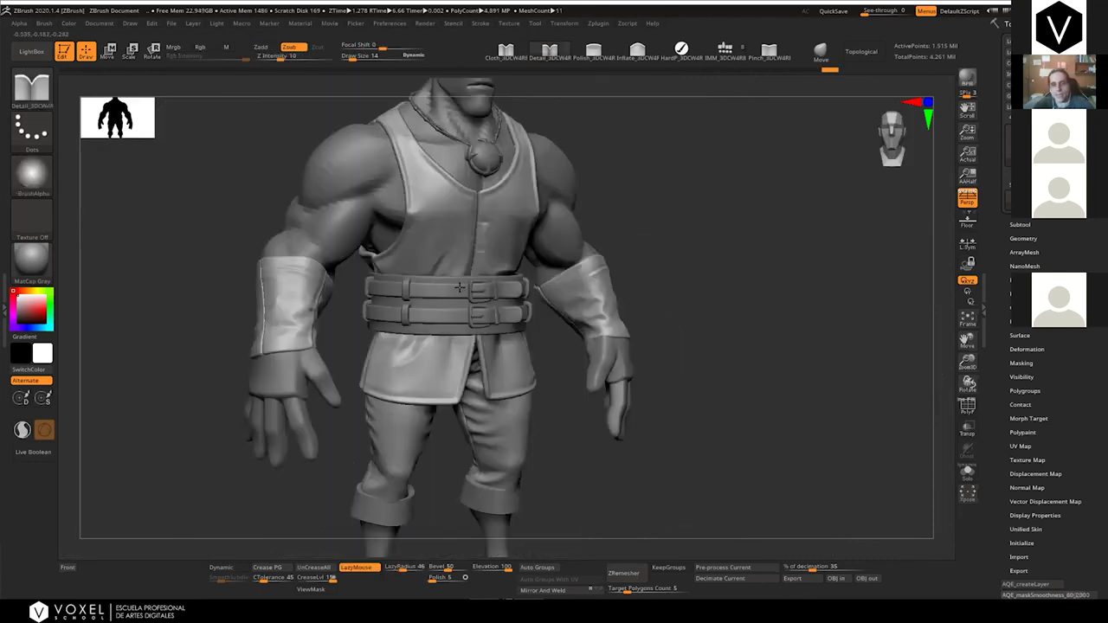
mouse_move(460, 288)
right_down()
mouse_move(439, 268)
mouse_move(465, 321)
right_up()
ctrl+right_drag(434, 286, 469, 261)
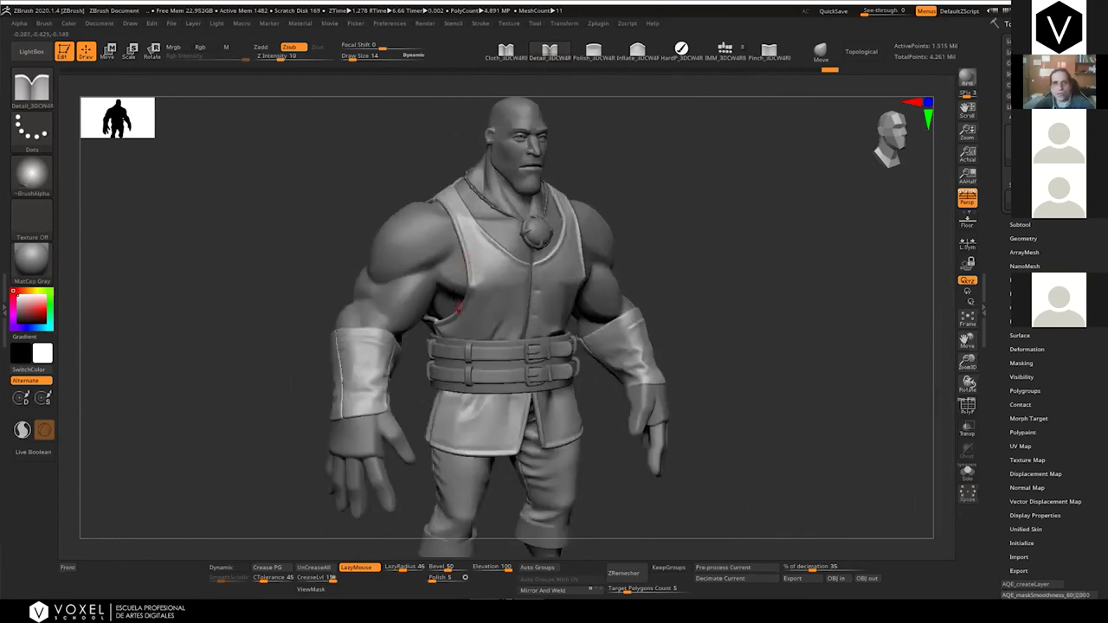
Load a saved ZBrush render preset and render the clothed character from the front with BPR
click(436, 52)
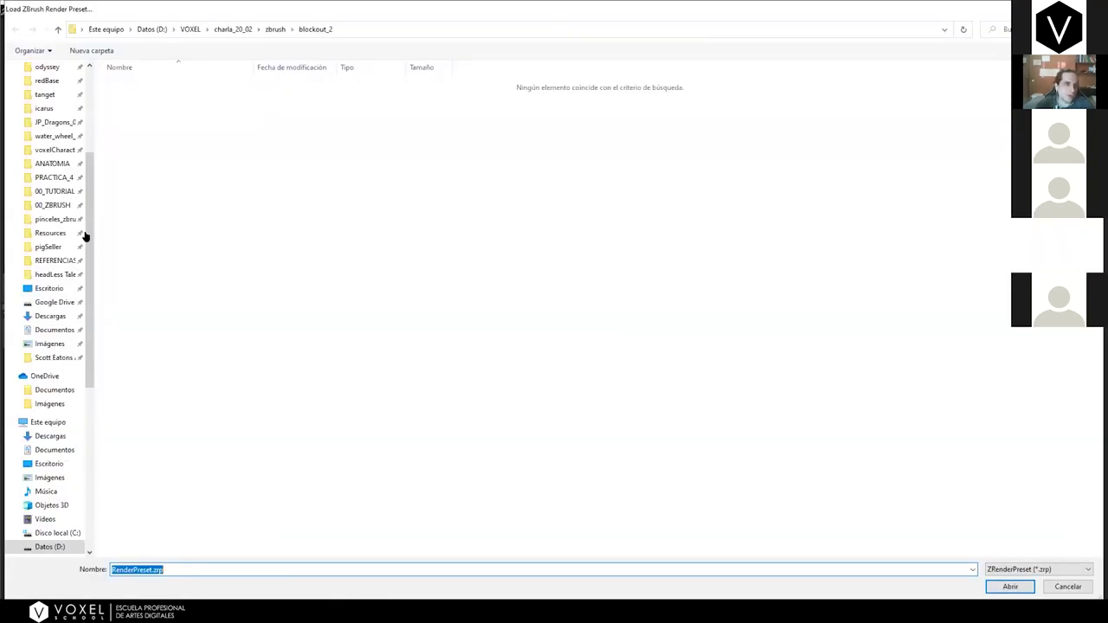
double_click(159, 183)
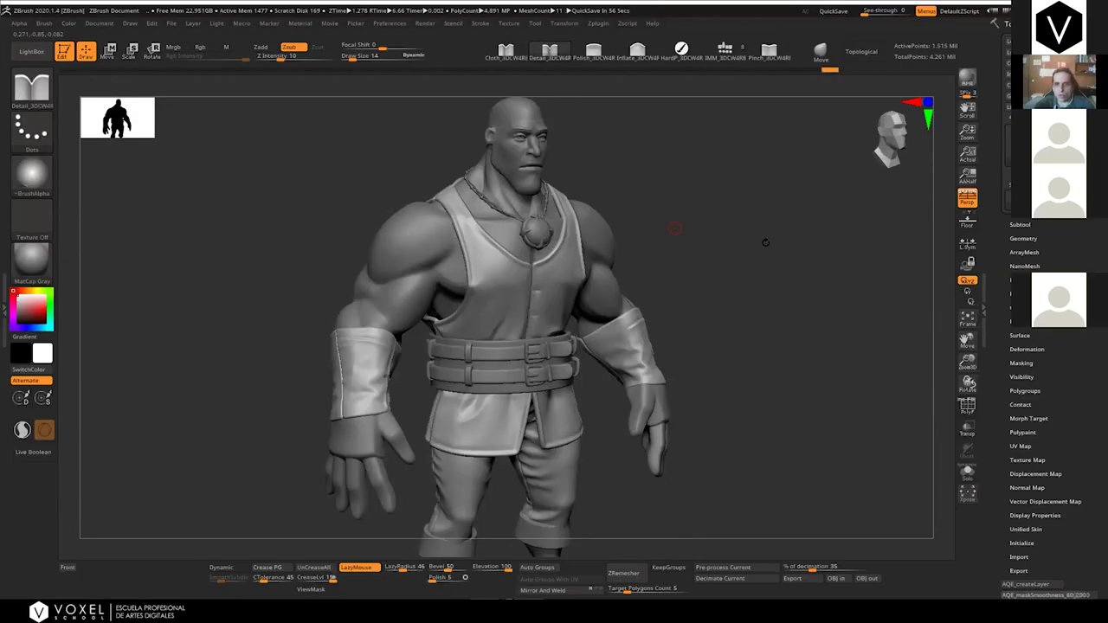
drag(765, 242, 943, 109)
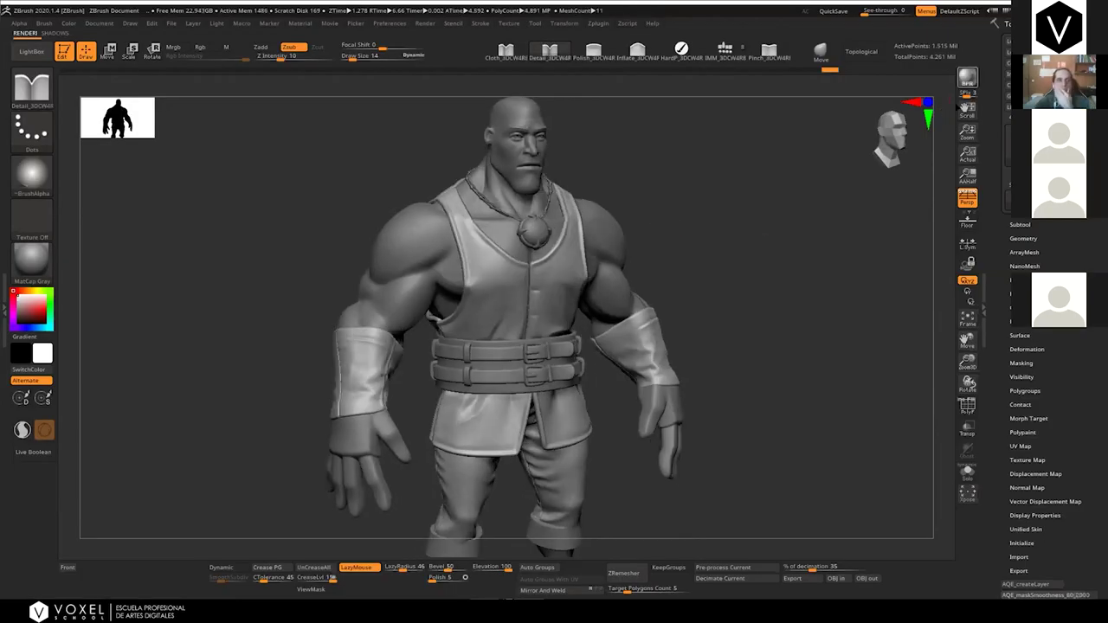
click(967, 78)
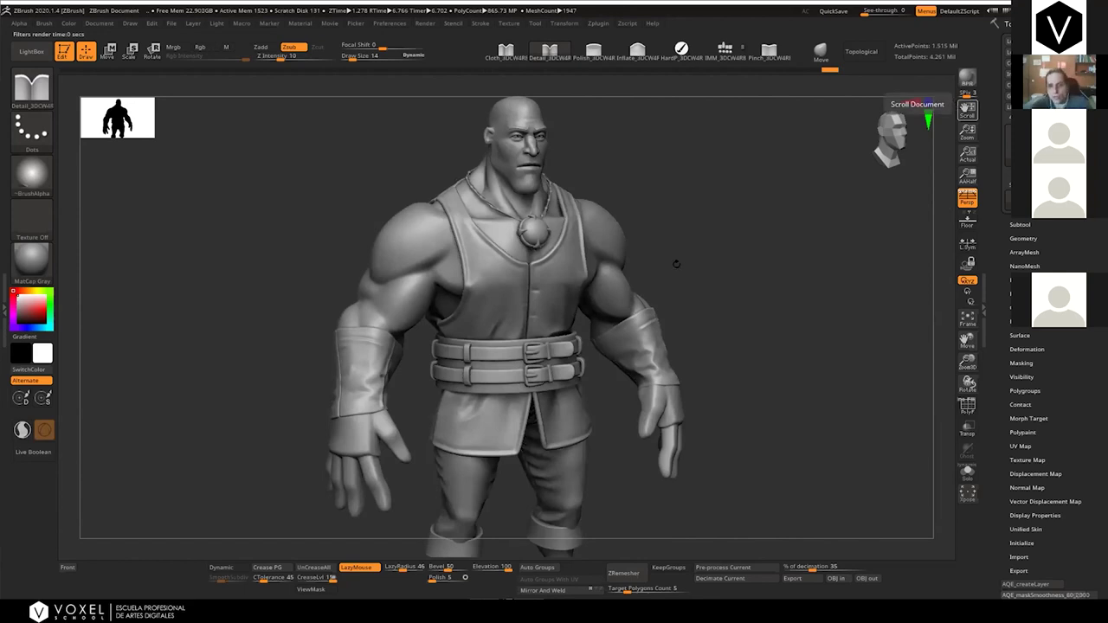
Review the Render Properties and BPR Shadow settings and render the full-body character with BPR
mouse_move(696, 282)
shift+mouse_down()
mouse_move(639, 256)
mouse_move(639, 230)
mouse_move(684, 257)
mouse_move(654, 265)
shift+mouse_up()
key(space)
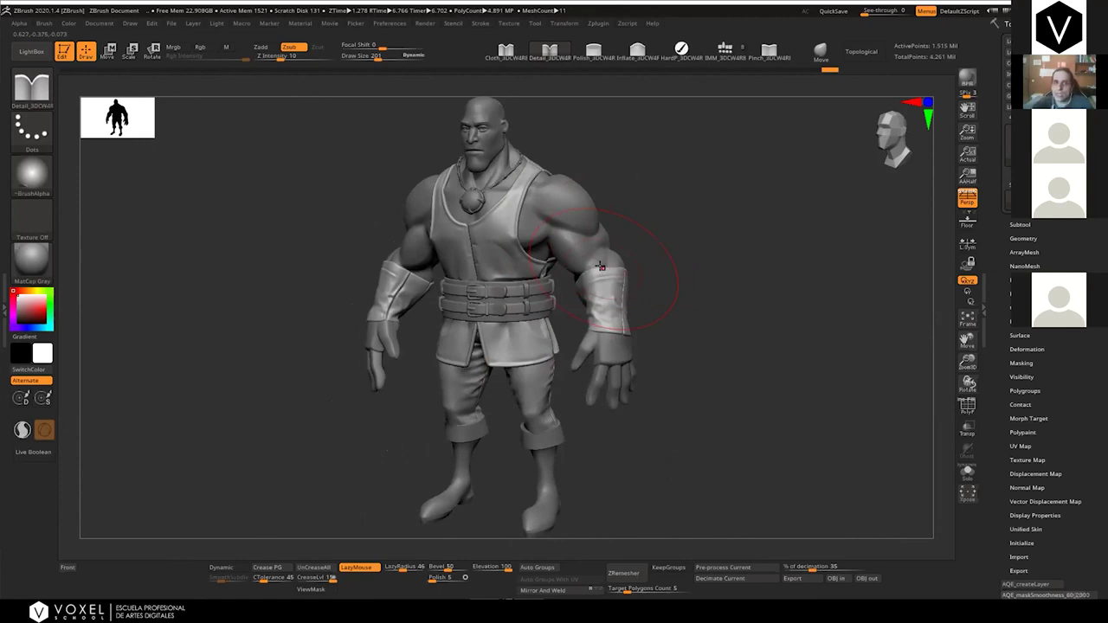
right_drag(600, 265, 553, 276)
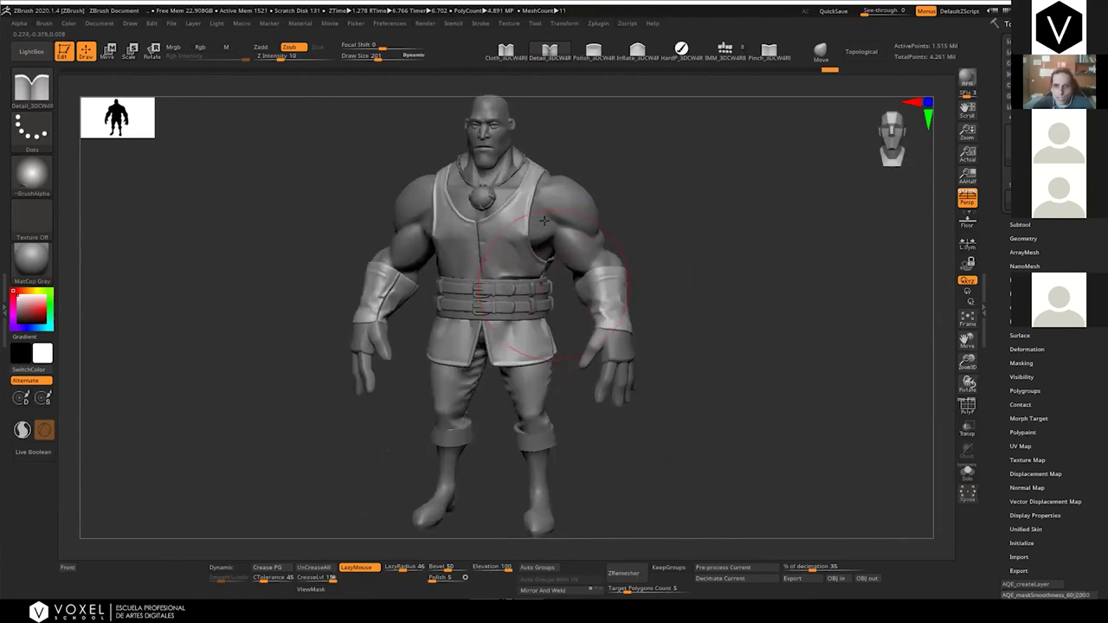
right_drag(545, 221, 593, 258)
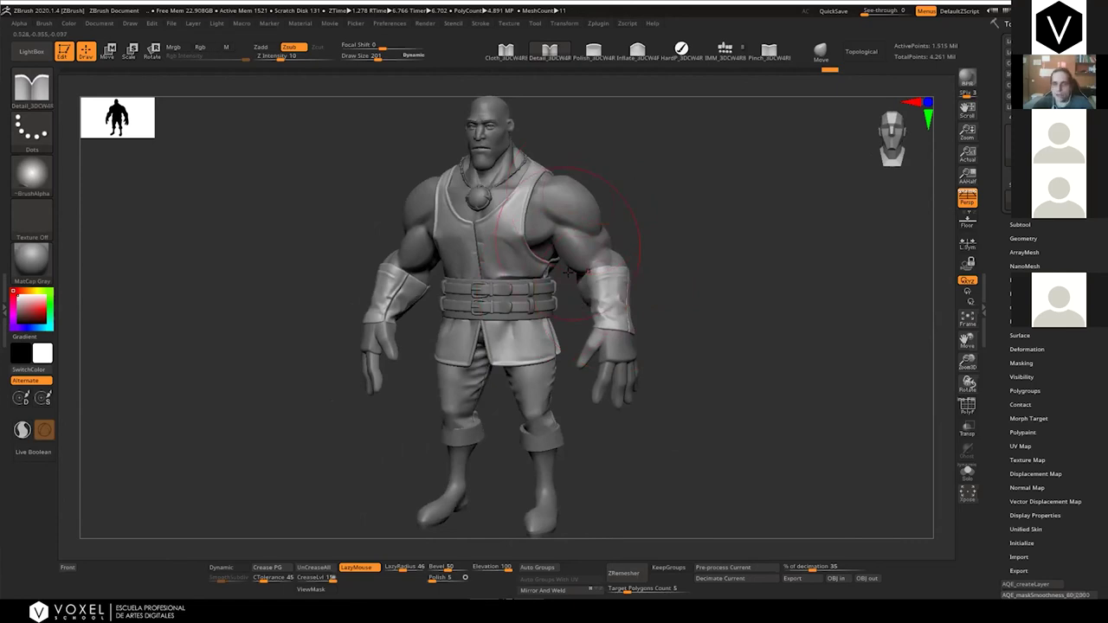
alt+right_drag(569, 234, 530, 214)
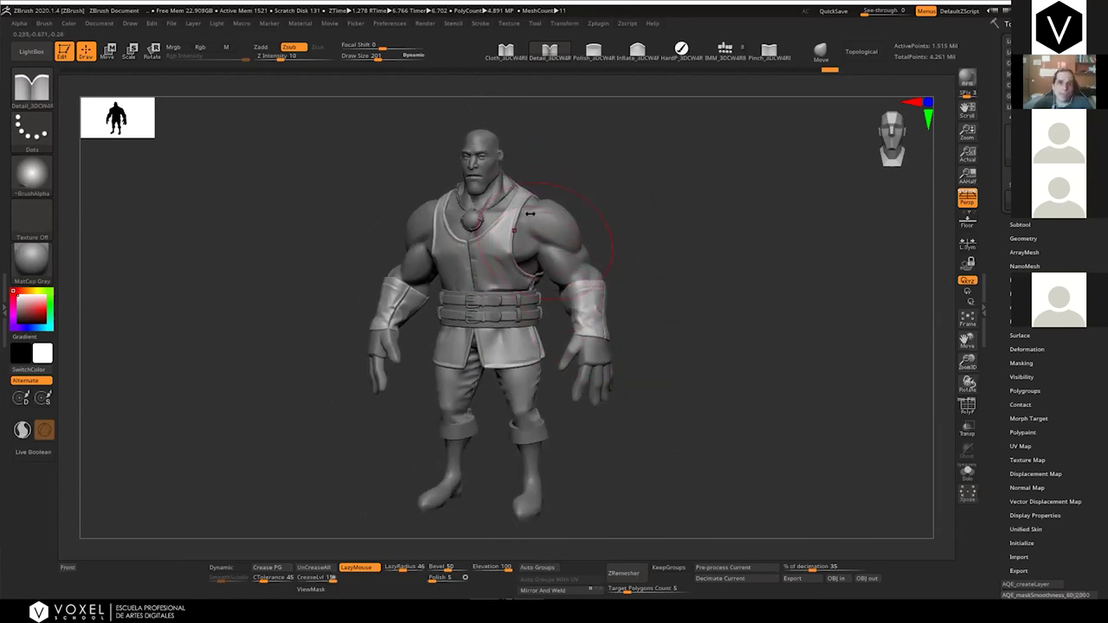
click(425, 23)
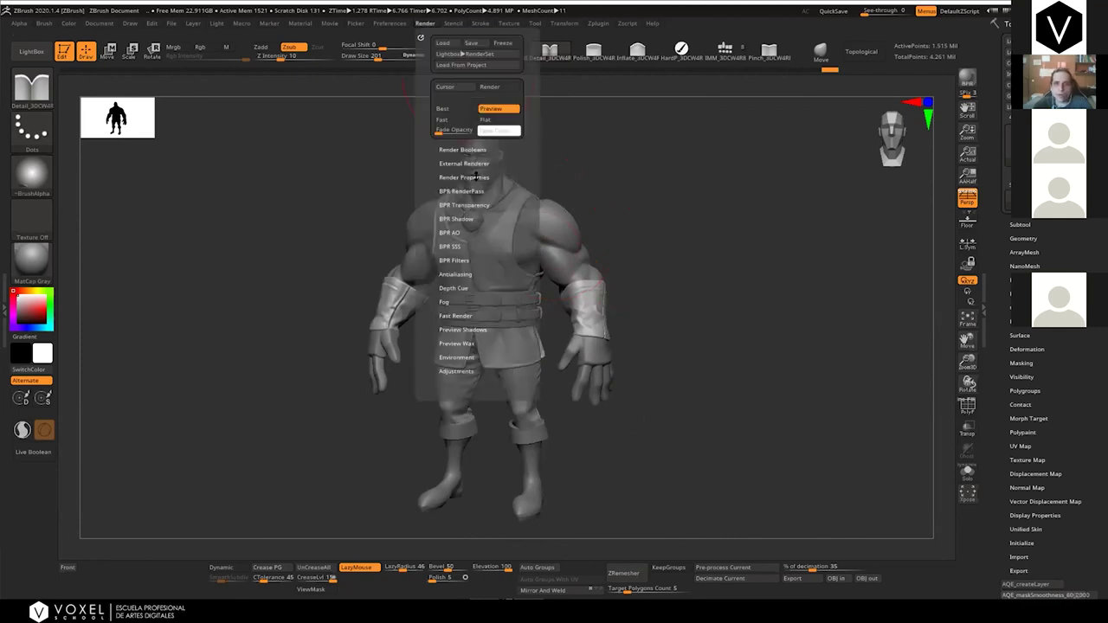
click(466, 177)
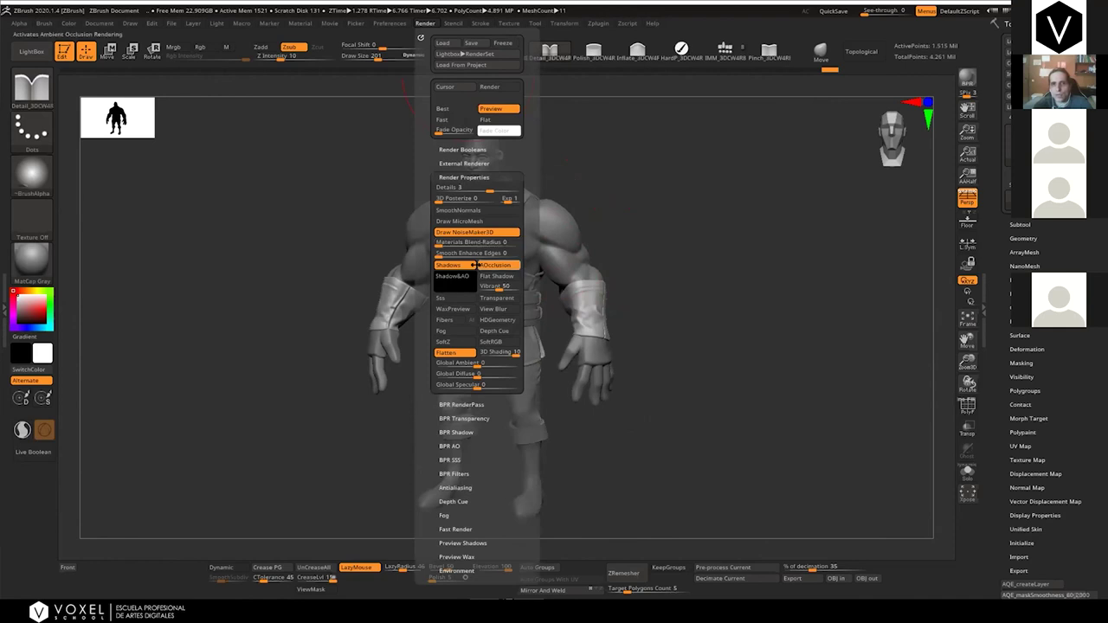
click(467, 178)
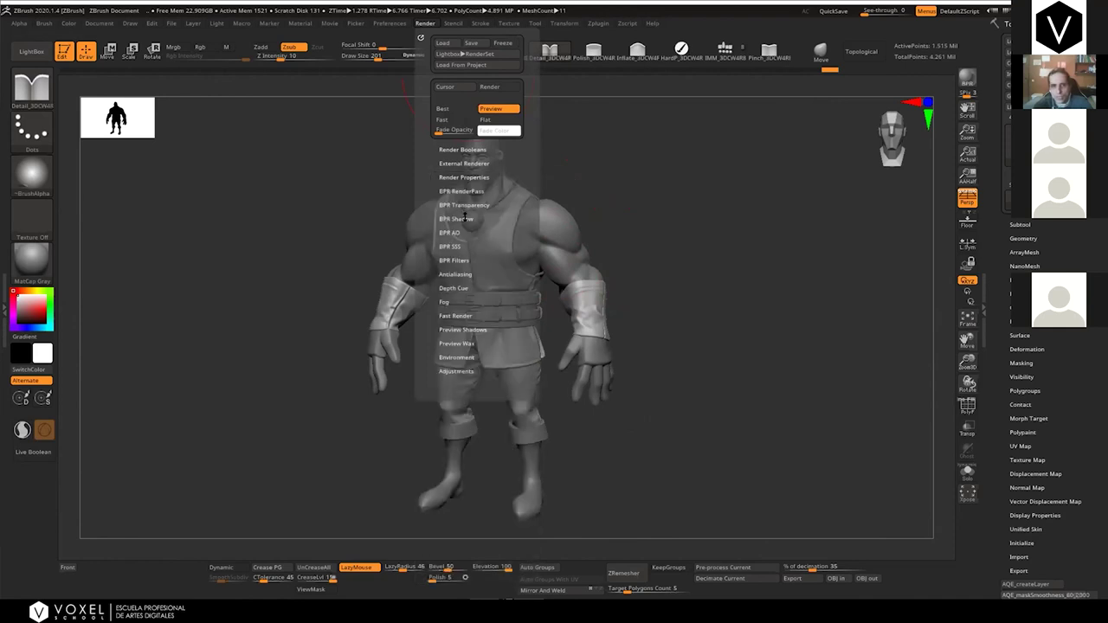
click(468, 220)
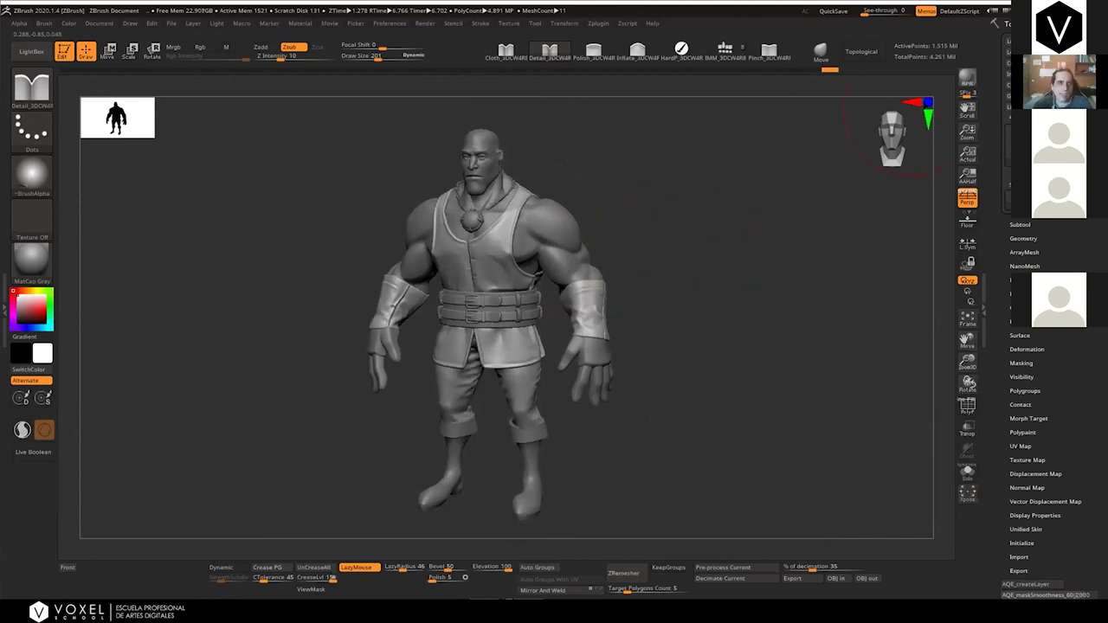
key(shift+r)
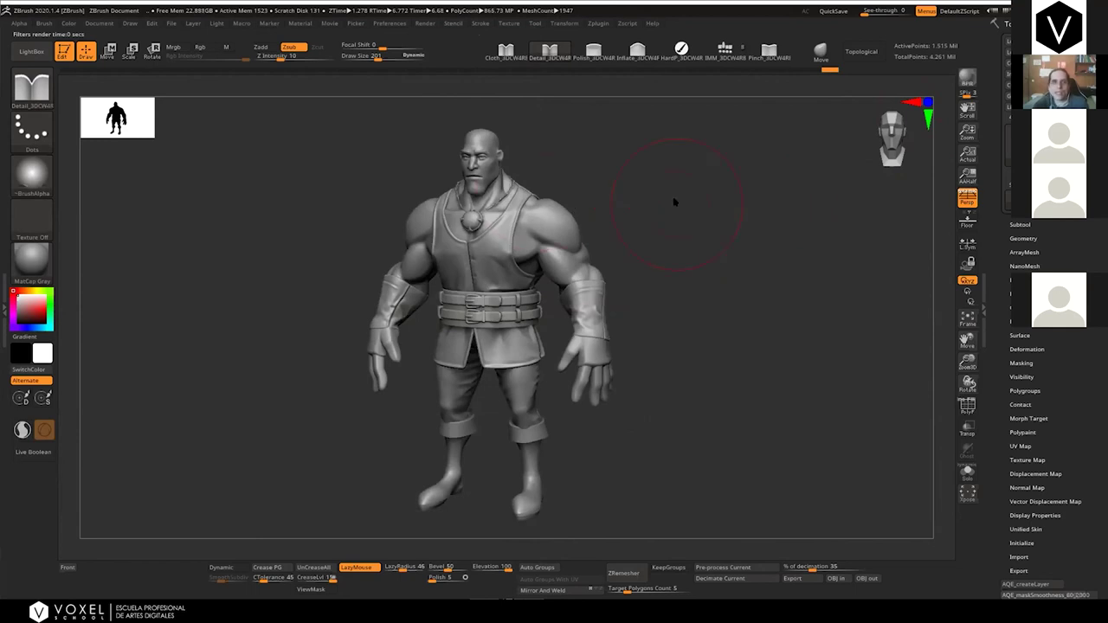
Examine the BPR render pass previews, including the composite, depth and shadow maps of the full-body render
click(425, 23)
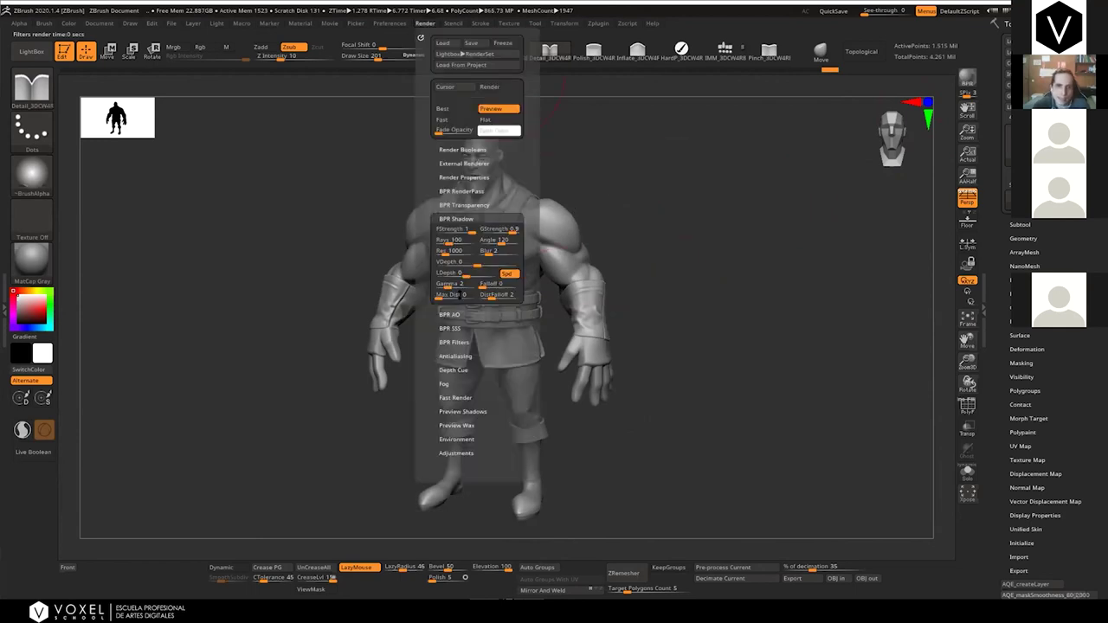
click(464, 191)
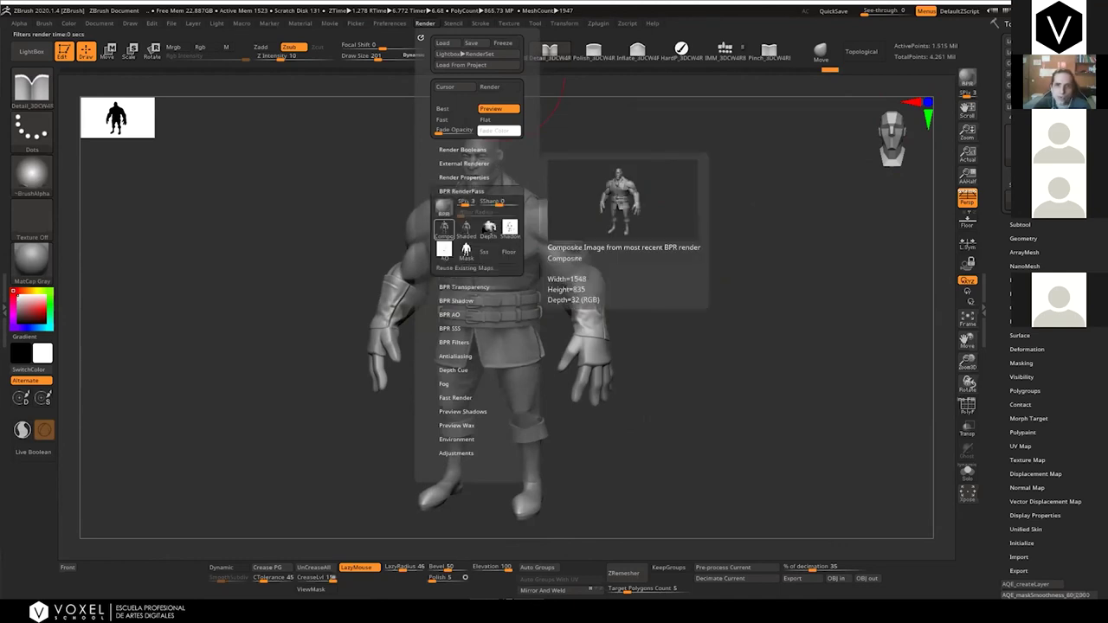
mouse_move(495, 230)
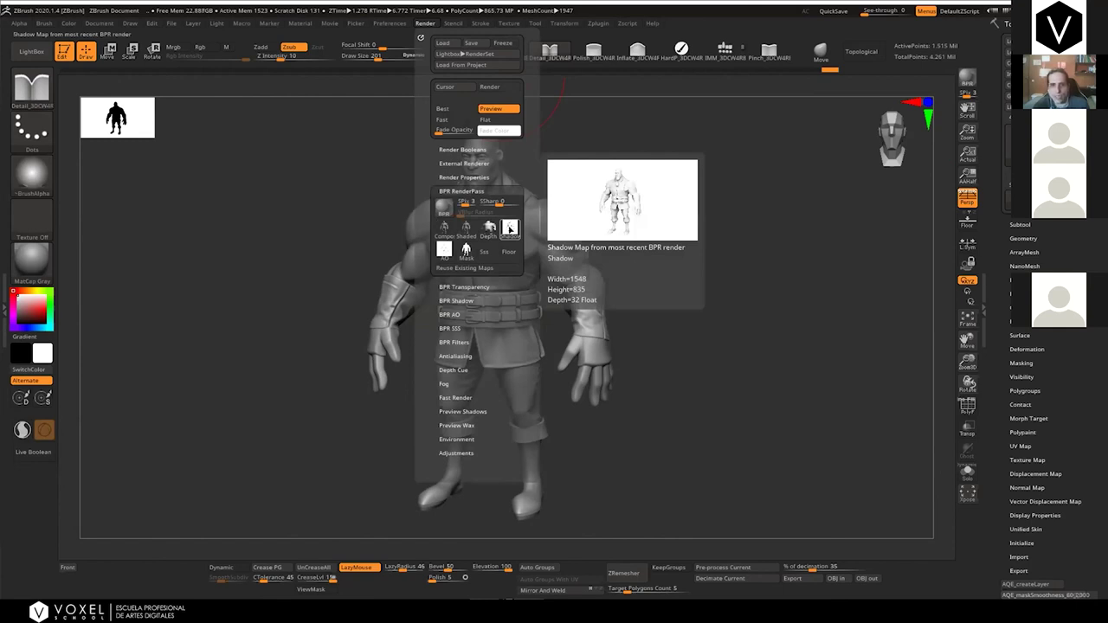
mouse_move(447, 232)
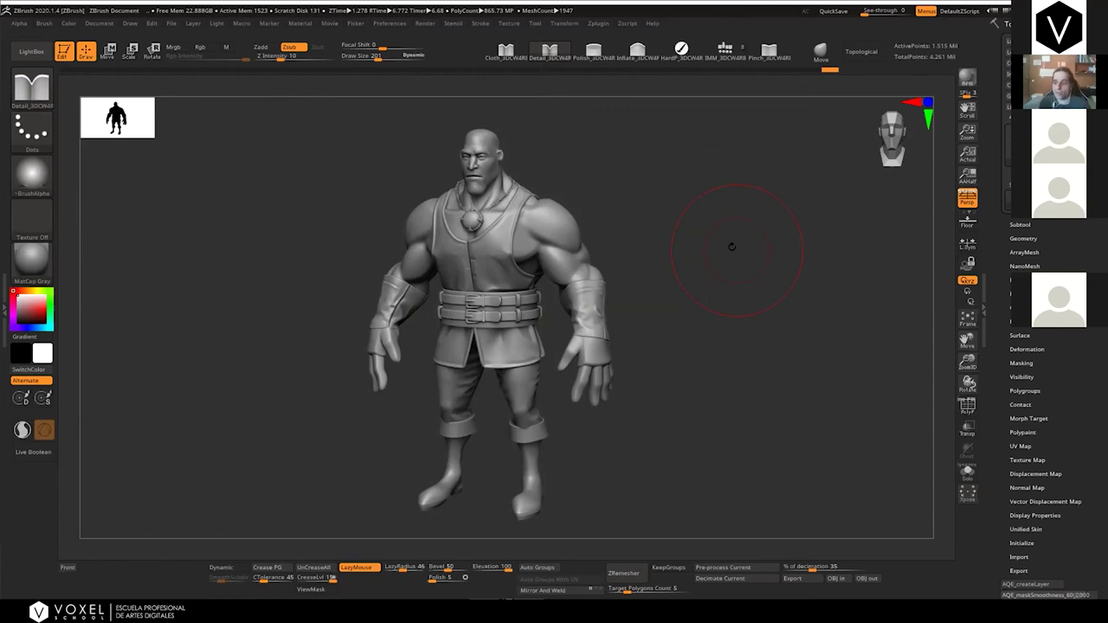
drag(732, 247, 733, 247)
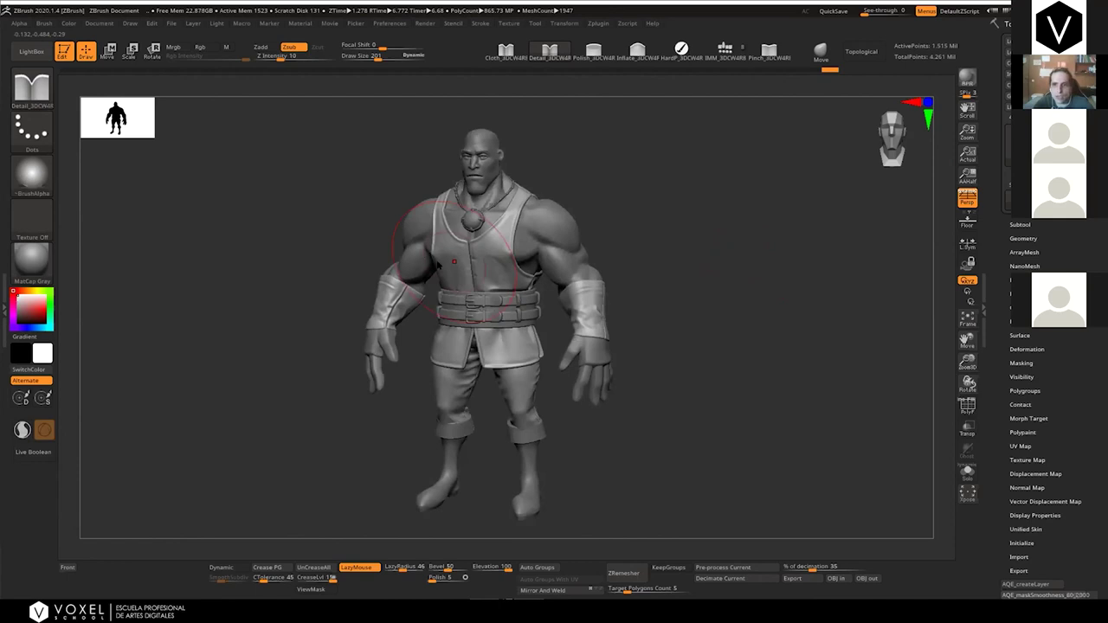
Switch to File Explorer and open the mi_portfolio folder inside charla_20_02\presentacion
key(alt+Tab)
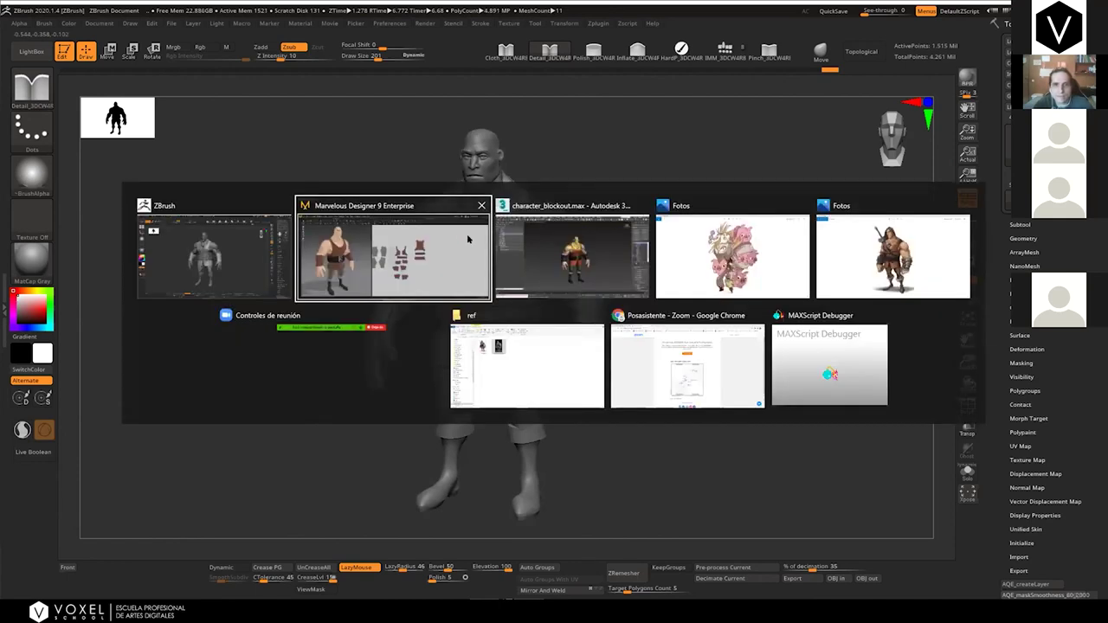
click(527, 365)
click(227, 92)
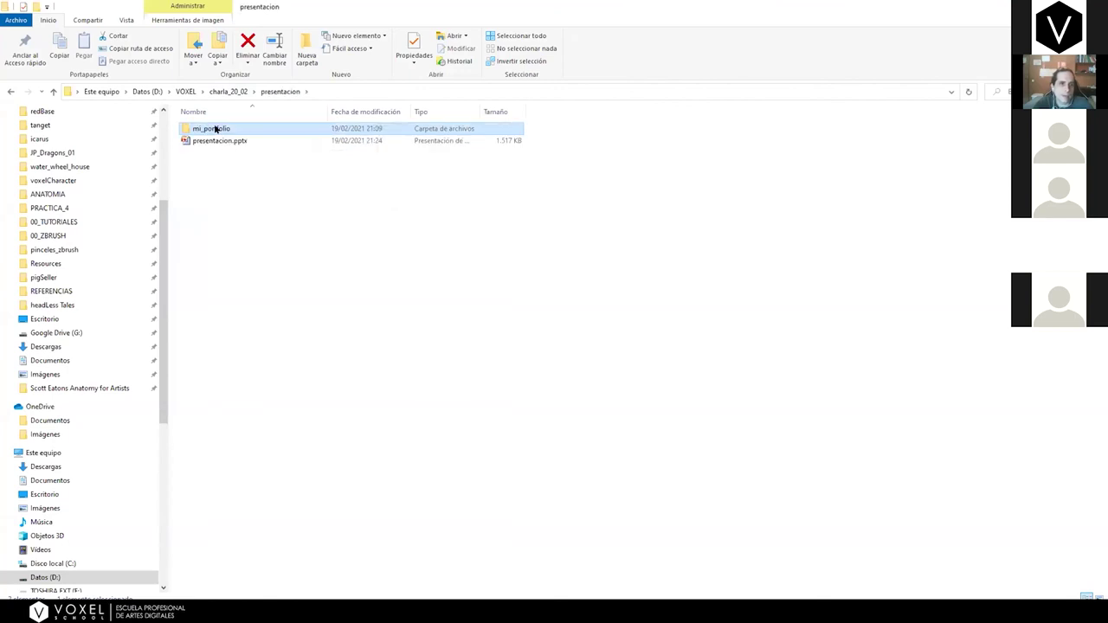
key(Return)
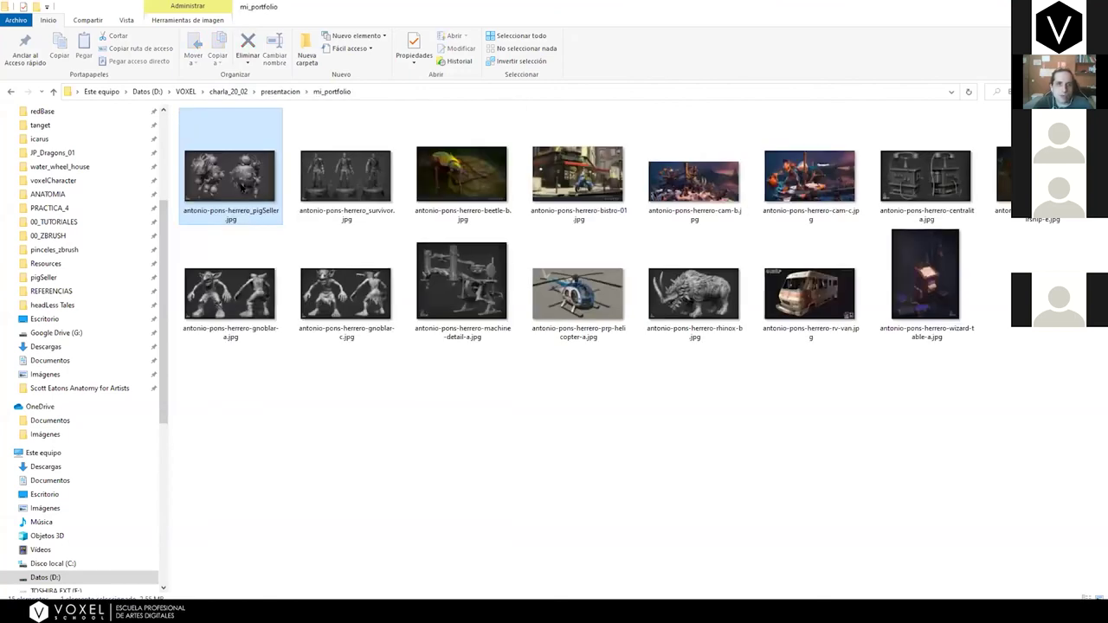
View the portfolio images in Photos from the pigSeller sculpt through the survivor to the centralita telephone, and close the viewer
key(Return)
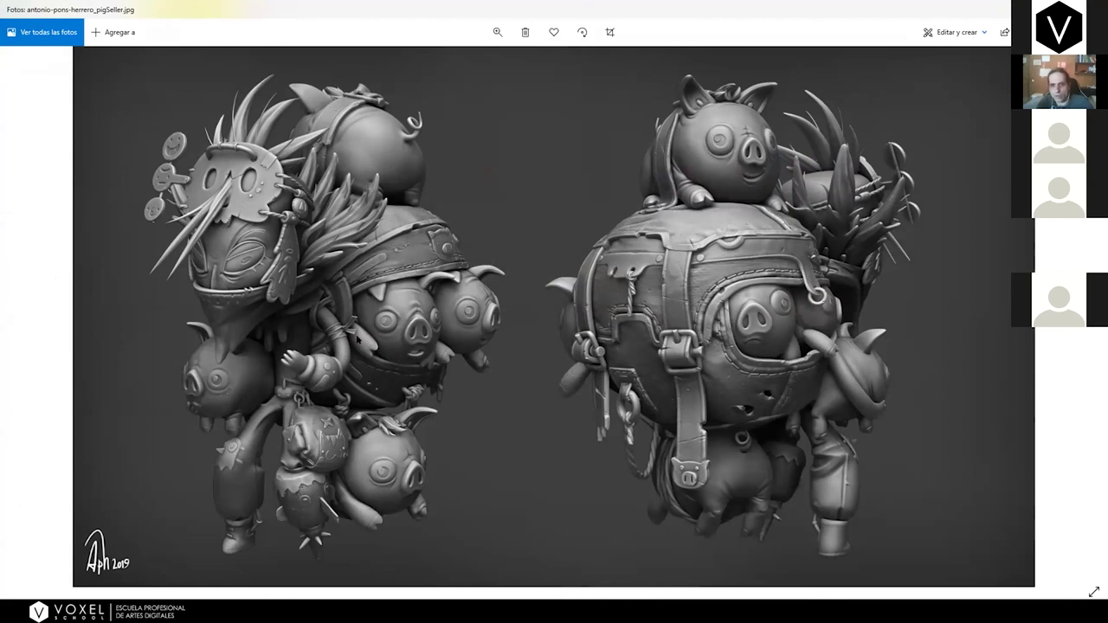
key(Right)
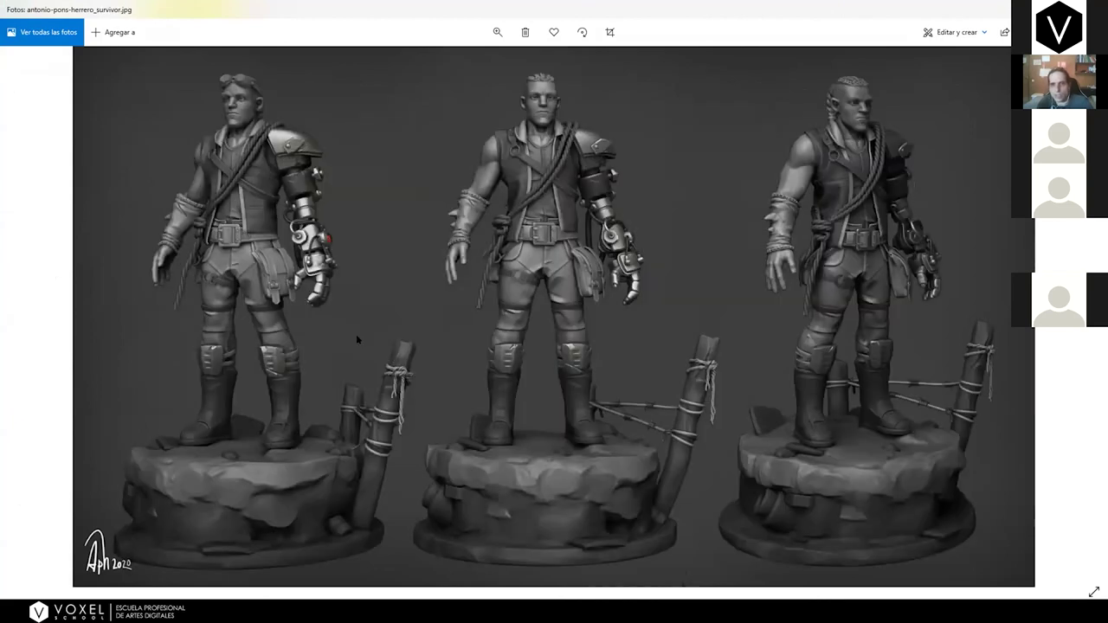
key(Right)
key(Right)
key(Right)
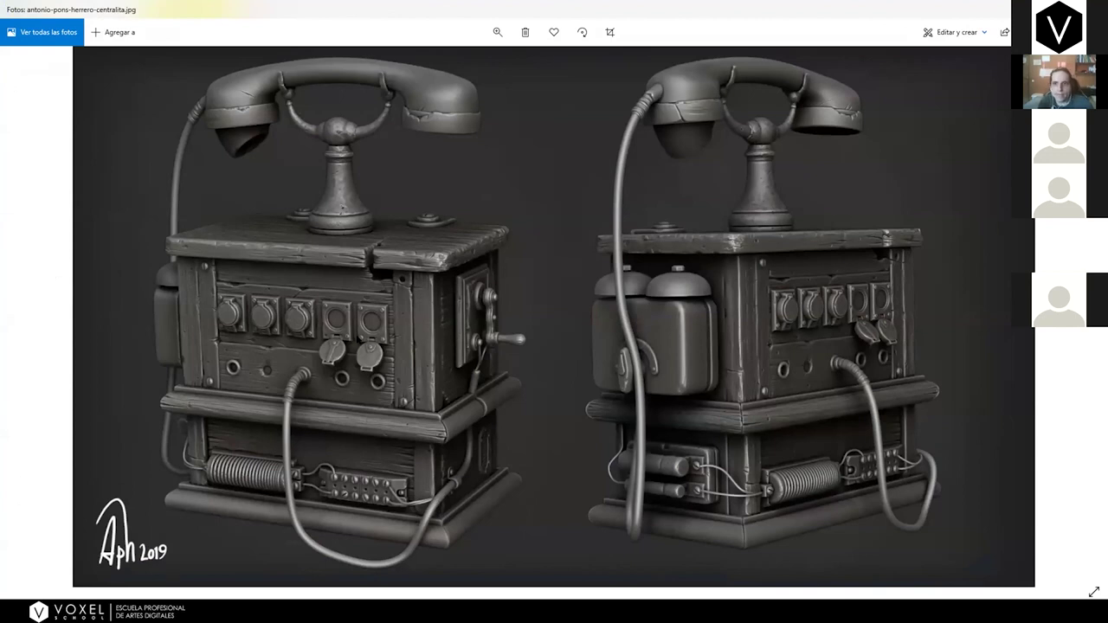
key(alt+F4)
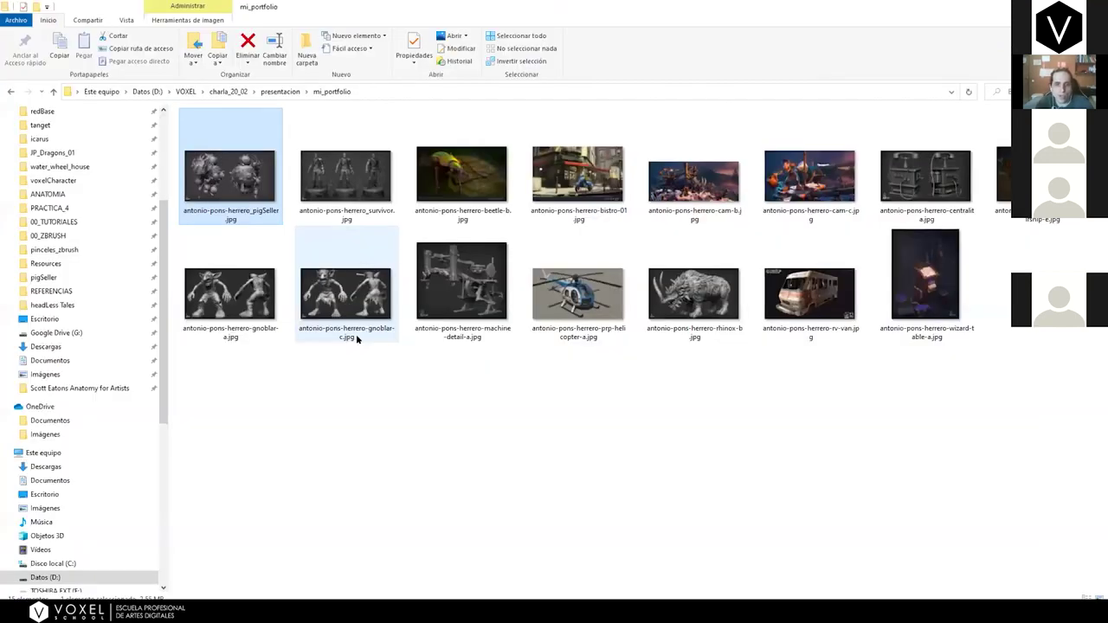
Switch back to ZBrush and review the full character from a slight three-quarter angle
key(alt+Tab)
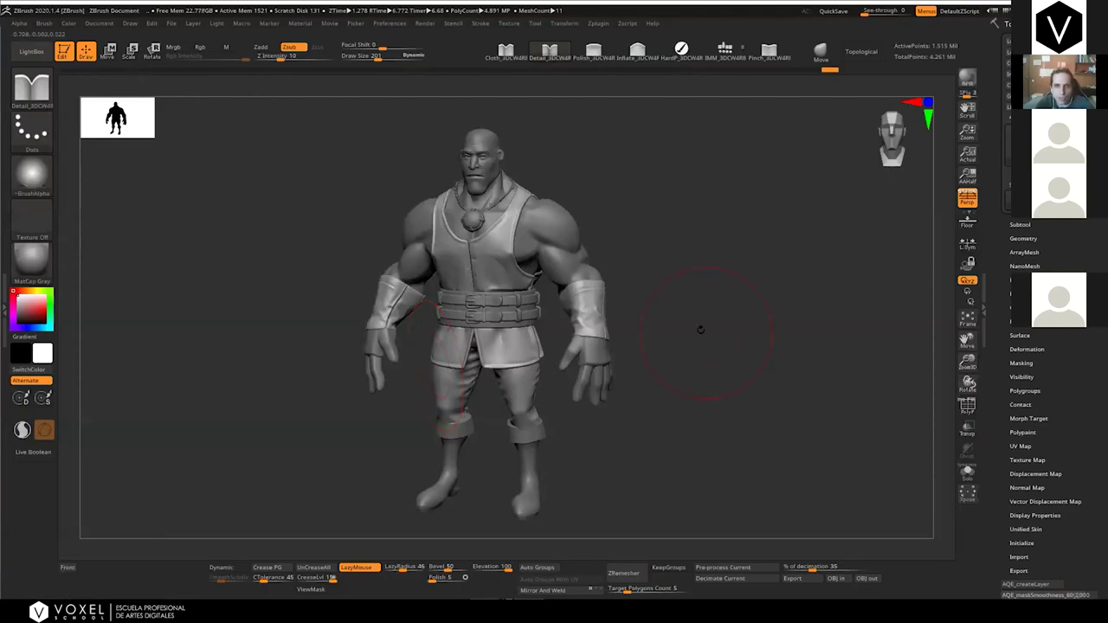
drag(700, 333, 702, 351)
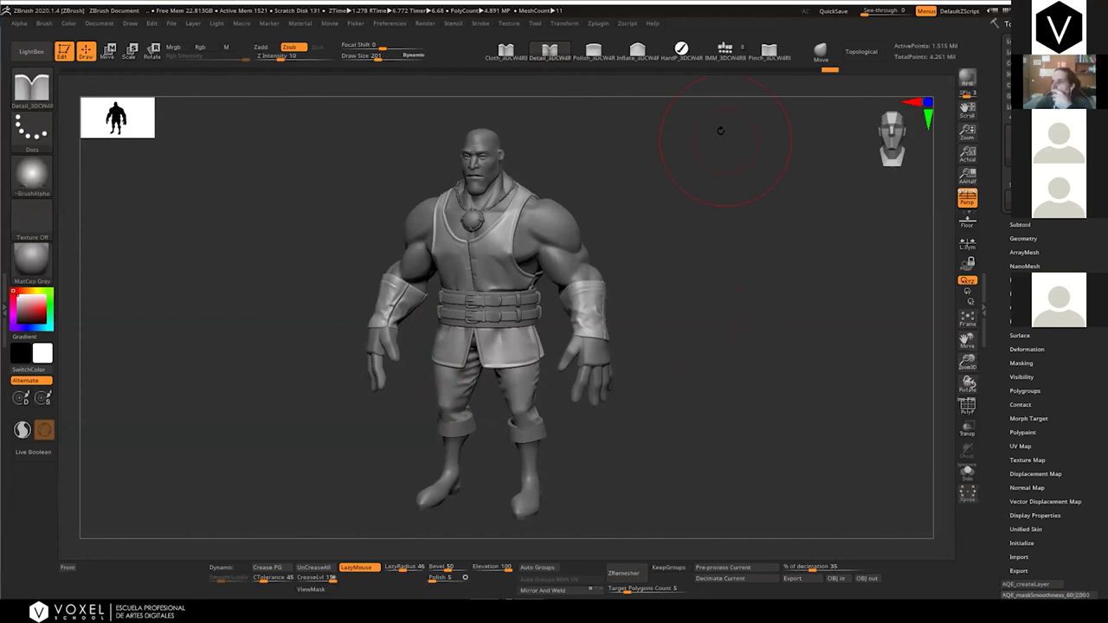
drag(672, 325, 663, 314)
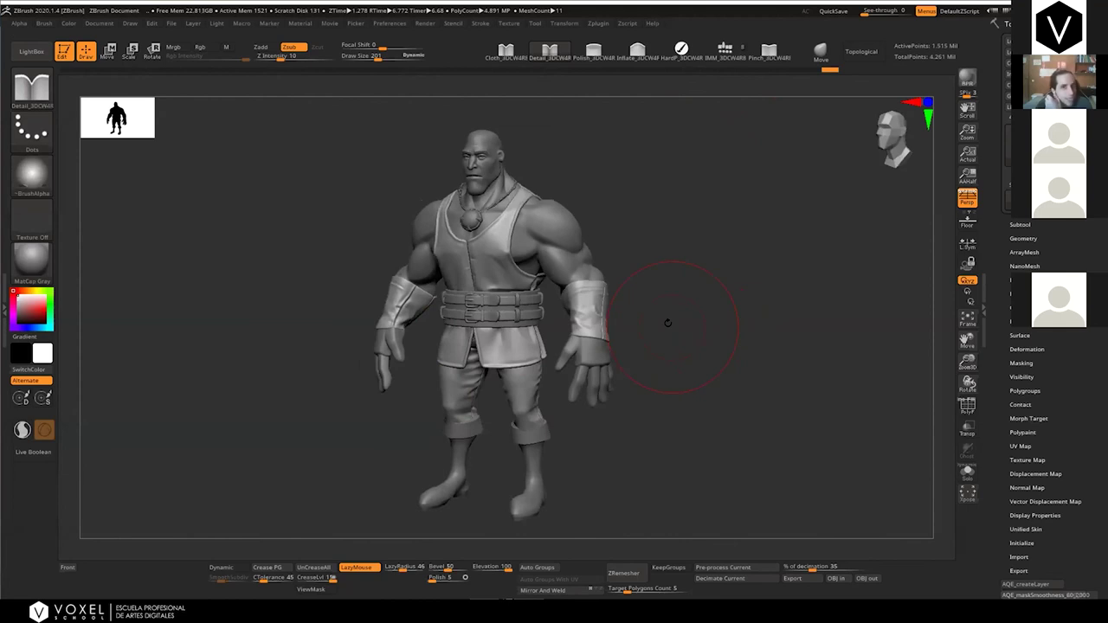